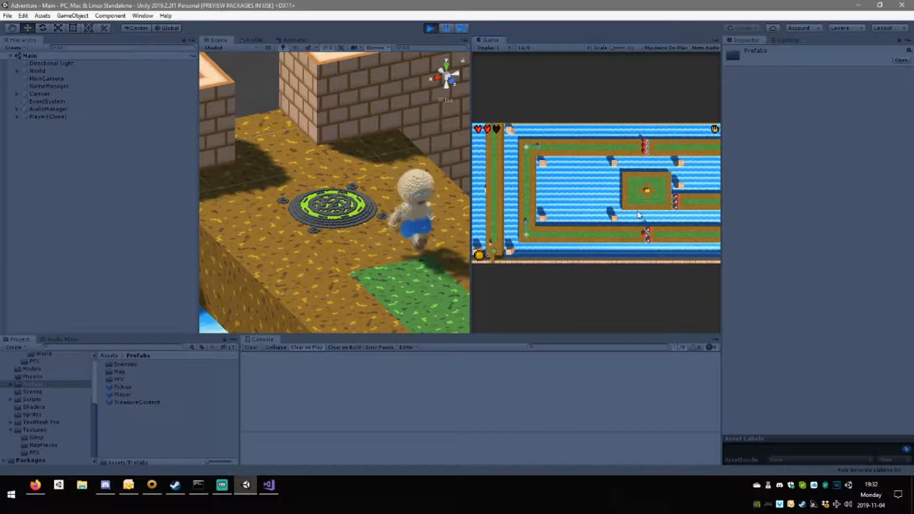
# Test the player character's movement around the stomp plate area in the running game.
pyautogui.press('s')
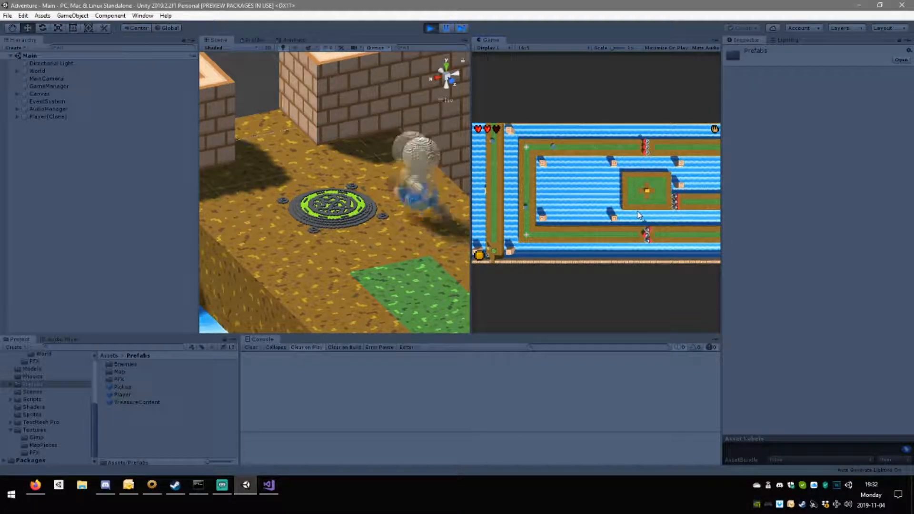
pyautogui.press('w')
pyautogui.press('s')
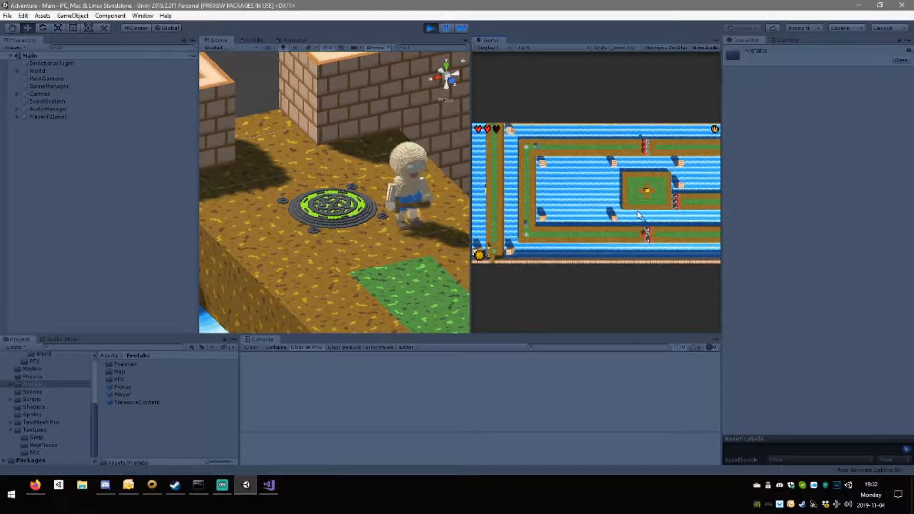
pyautogui.press('w')
pyautogui.press('a')
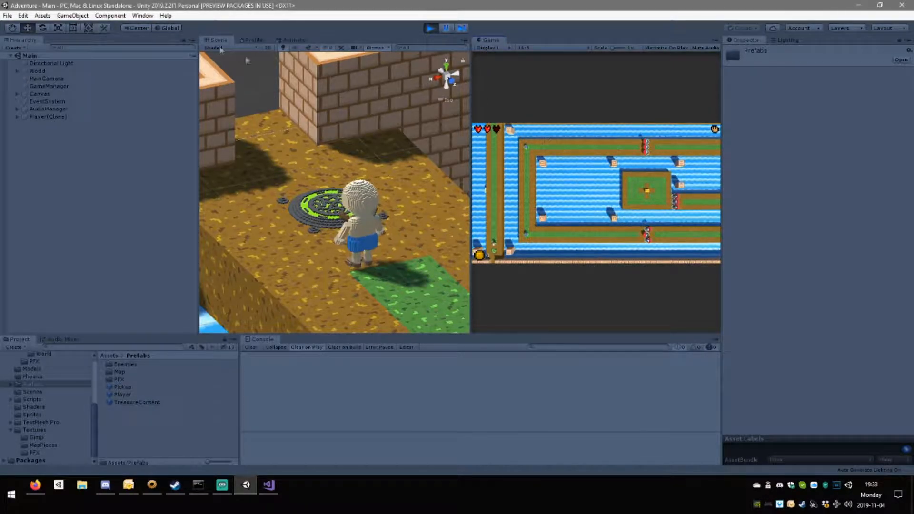
# Stop the running game and open the player model from the Models folder in Blender.
pyautogui.click(428, 27)
pyautogui.moveTo(232, 495)
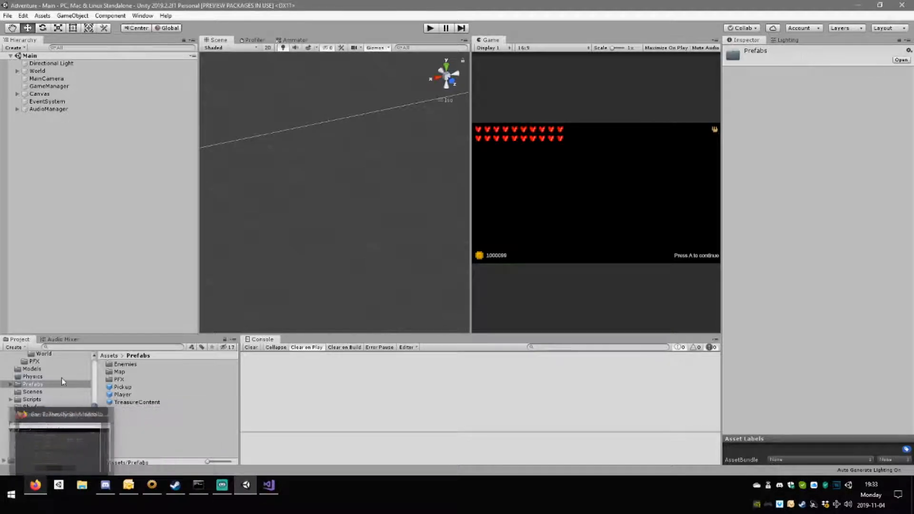
pyautogui.click(32, 369)
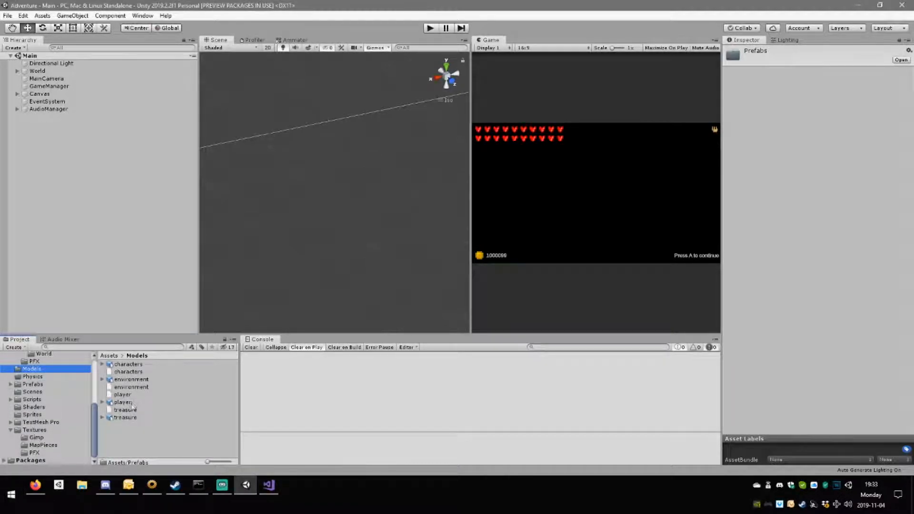
pyautogui.click(123, 403)
pyautogui.doubleClick(123, 403)
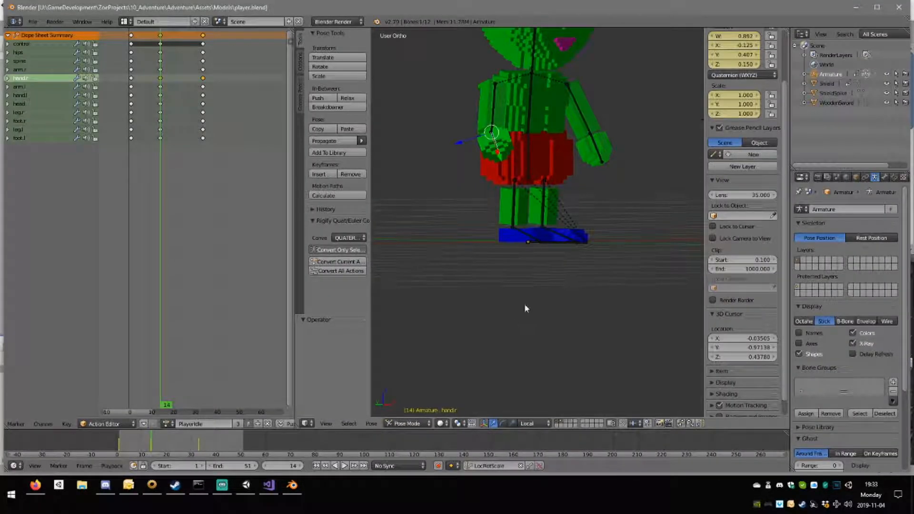
# Load the PlayerPunch action on the armature, play it and inspect the pose at frame 1.
pyautogui.moveTo(524, 304); pyautogui.dragTo(495, 271, button='middle')
pyautogui.scroll(3, 584, 249)
pyautogui.scroll(-4, 563, 262)
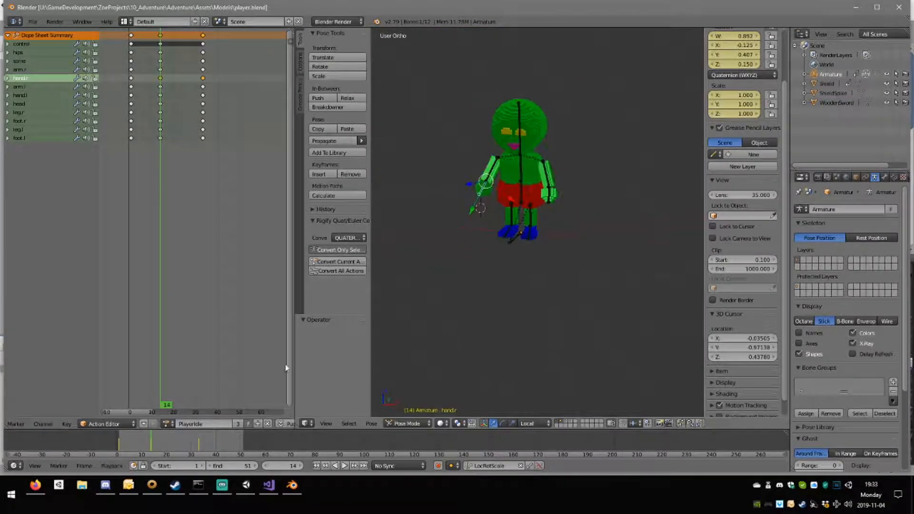
pyautogui.click(169, 424)
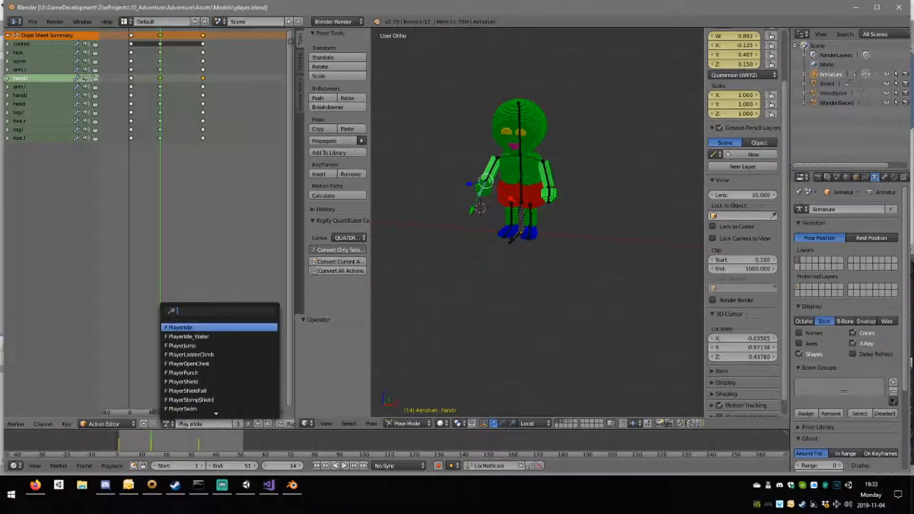
pyautogui.click(200, 372)
pyautogui.moveTo(527, 283); pyautogui.dragTo(519, 307, button='middle')
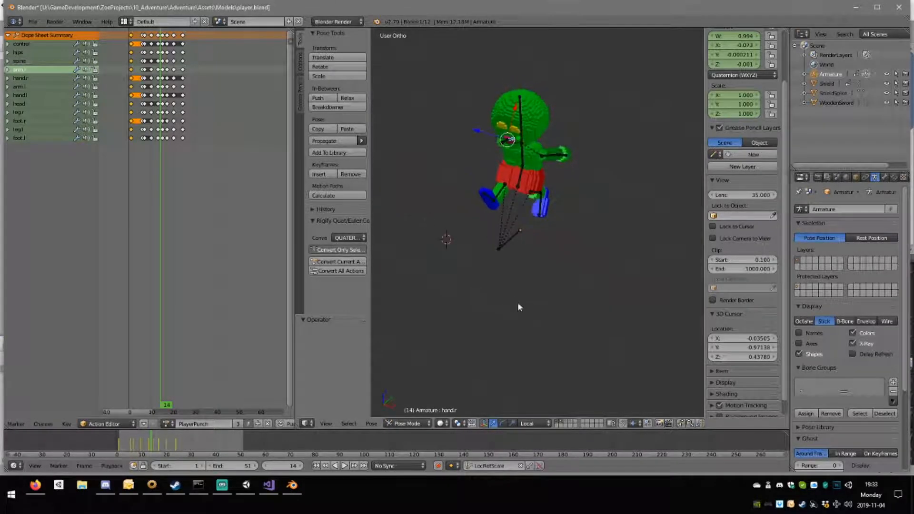
pyautogui.hotkey('alt', 'a')
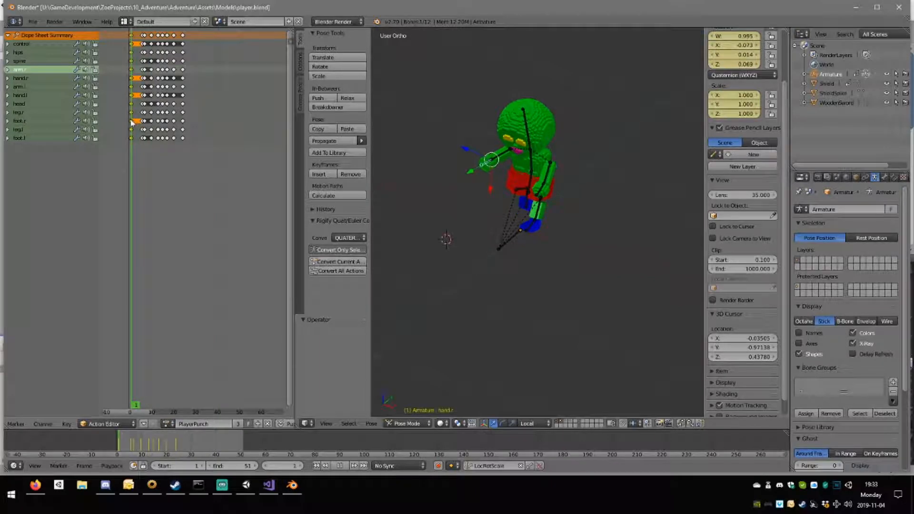
pyautogui.moveTo(595, 280); pyautogui.dragTo(533, 247, button='middle')
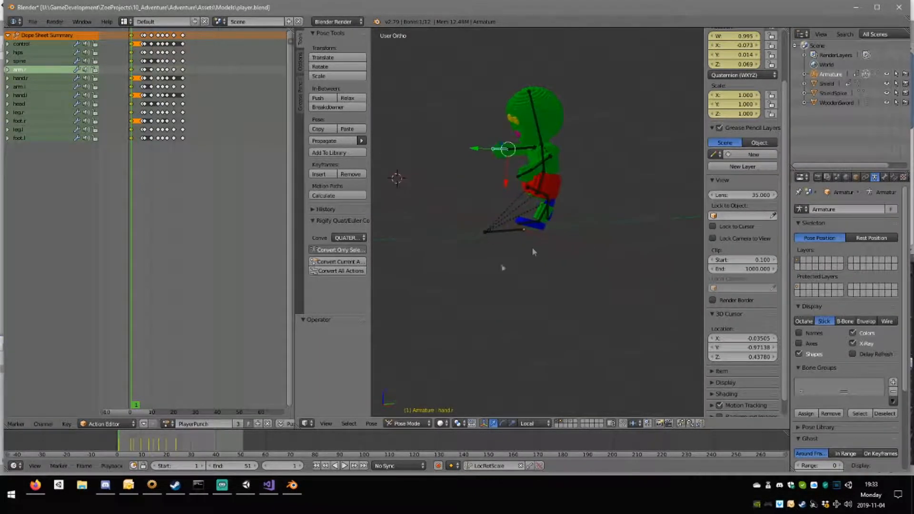
# Load the PlayerJump and PlayerLadderClimb actions in turn to review their poses.
pyautogui.click(167, 423)
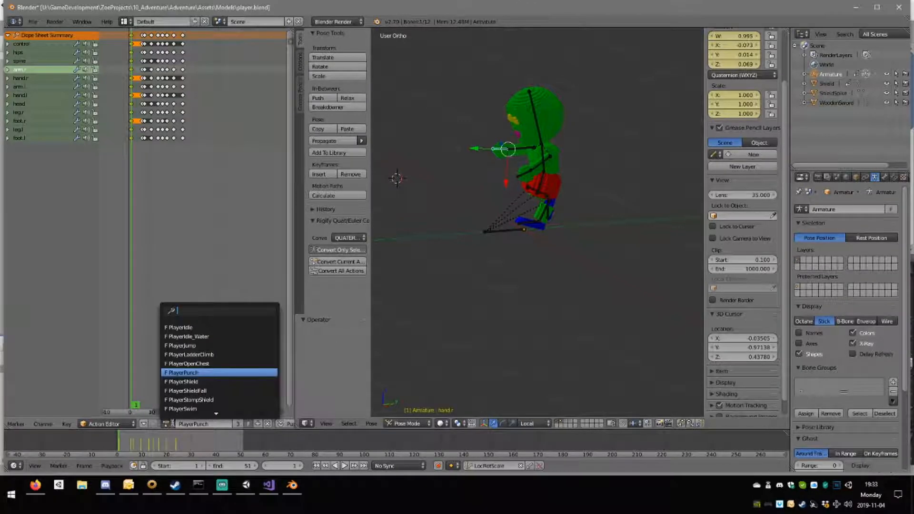
pyautogui.click(213, 344)
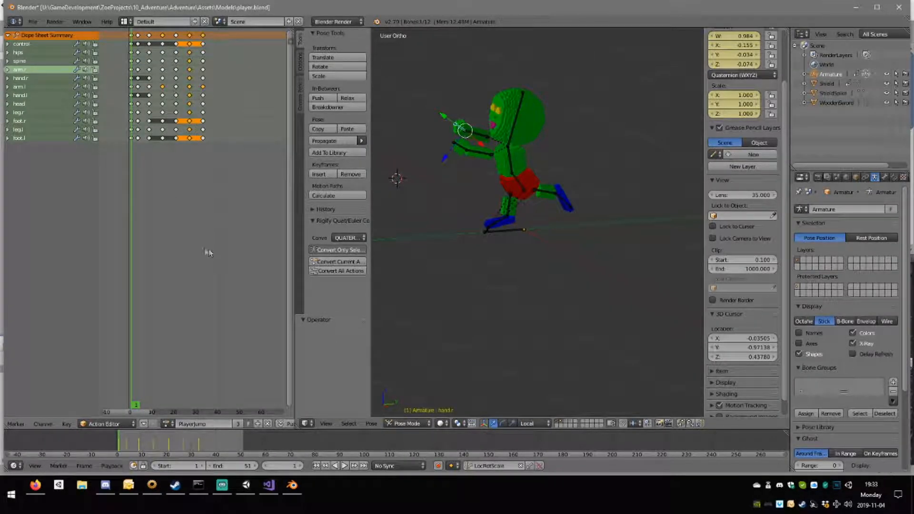
pyautogui.click(167, 423)
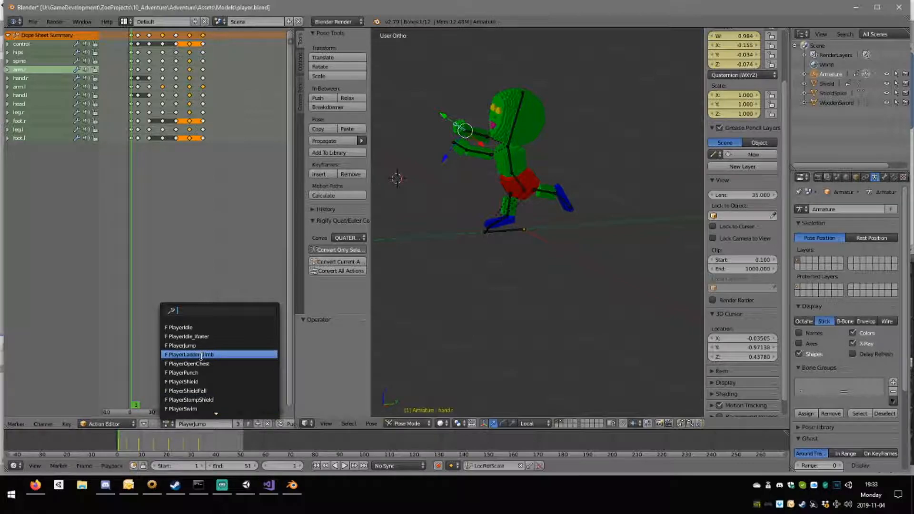
pyautogui.click(200, 354)
# Load the PlayerShield action and duplicate it as PlayerSwing0 with a fake user.
pyautogui.click(165, 423)
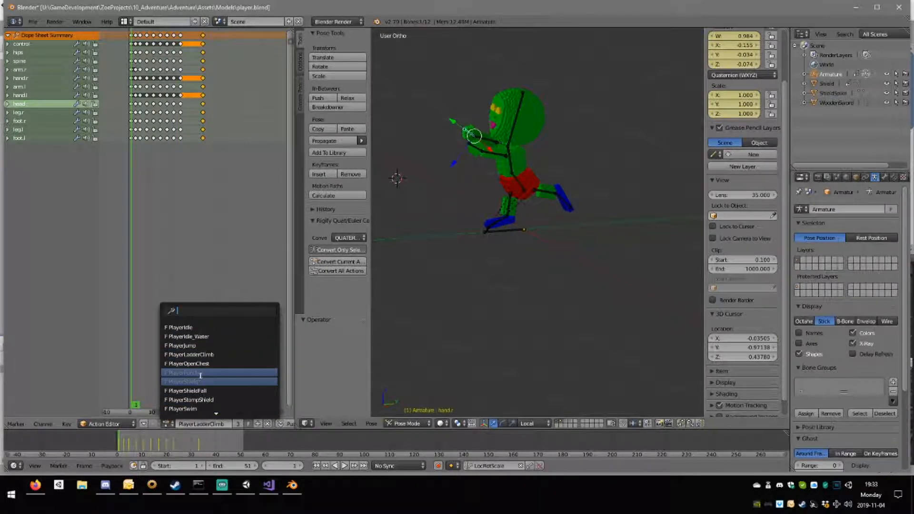
pyautogui.click(205, 382)
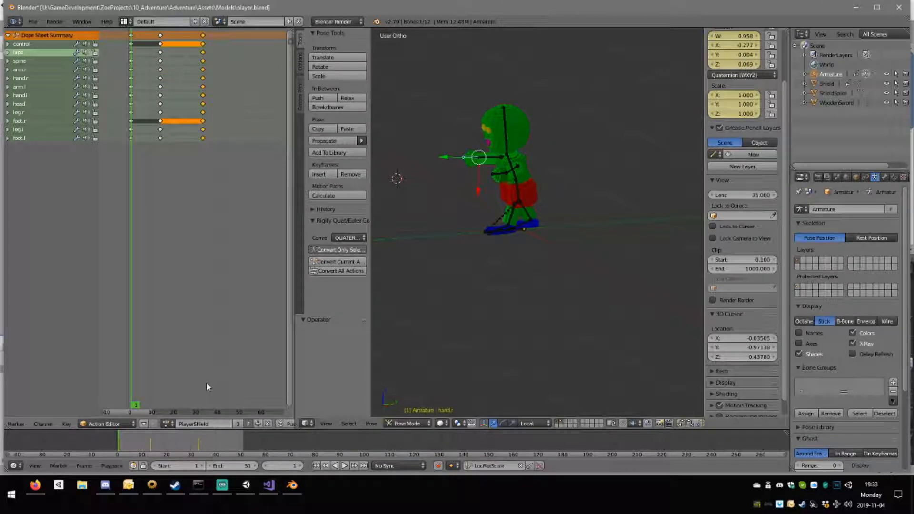
pyautogui.moveTo(454, 298); pyautogui.dragTo(518, 307, button='middle')
pyautogui.click(260, 425)
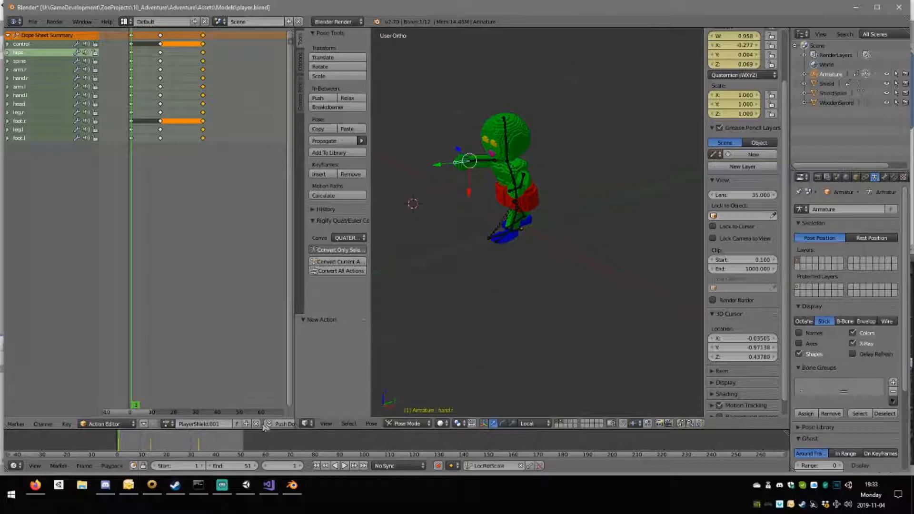
pyautogui.click(221, 424)
pyautogui.press('Return')
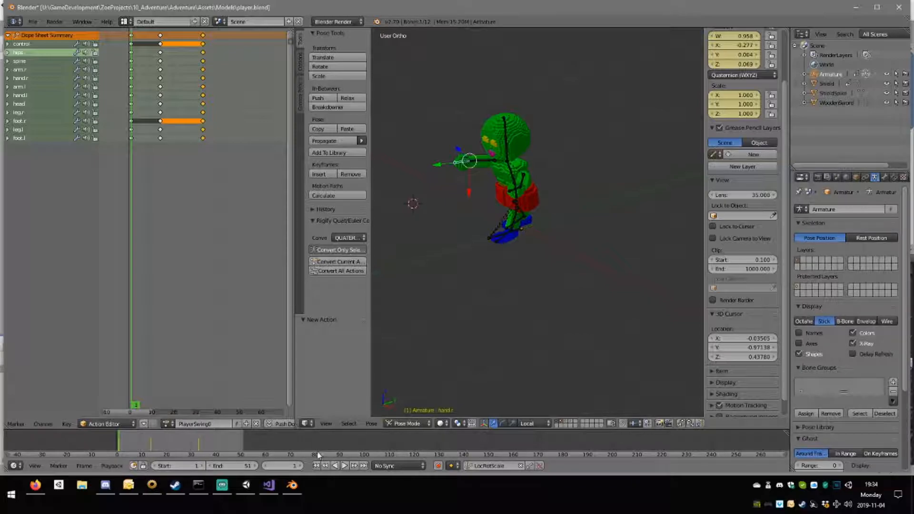
pyautogui.click(238, 424)
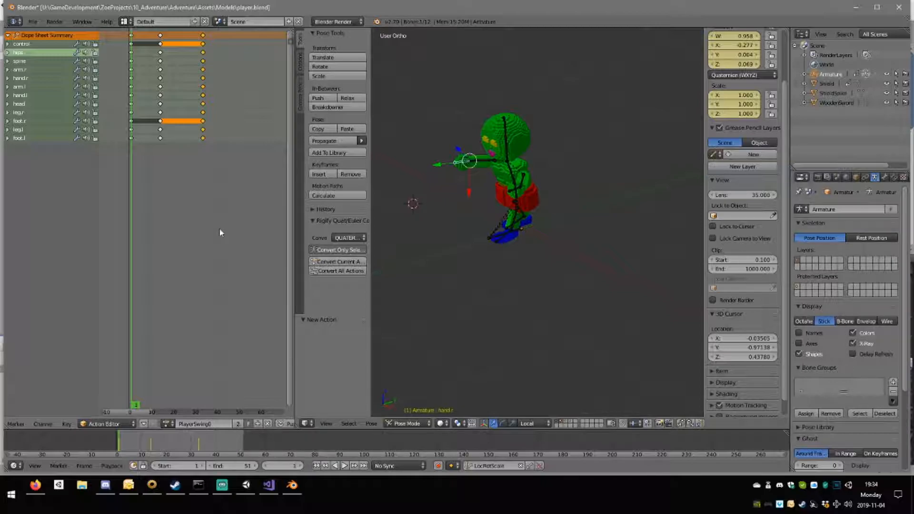
# Delete the keyframes of all bones at frame 14 in the PlayerSwing0 action.
pyautogui.click(161, 37)
pyautogui.press('Delete')
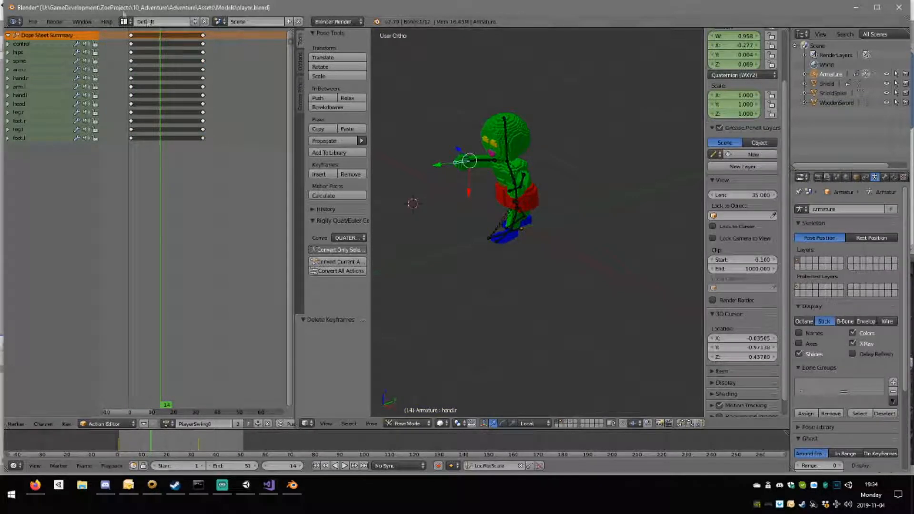
# Rotate the right leg bone by 33.1° in the right orthographic view so the leg stands upright.
pyautogui.moveTo(678, 206); pyautogui.dragTo(438, 245, button='middle')
pyautogui.scroll(7, 506, 240)
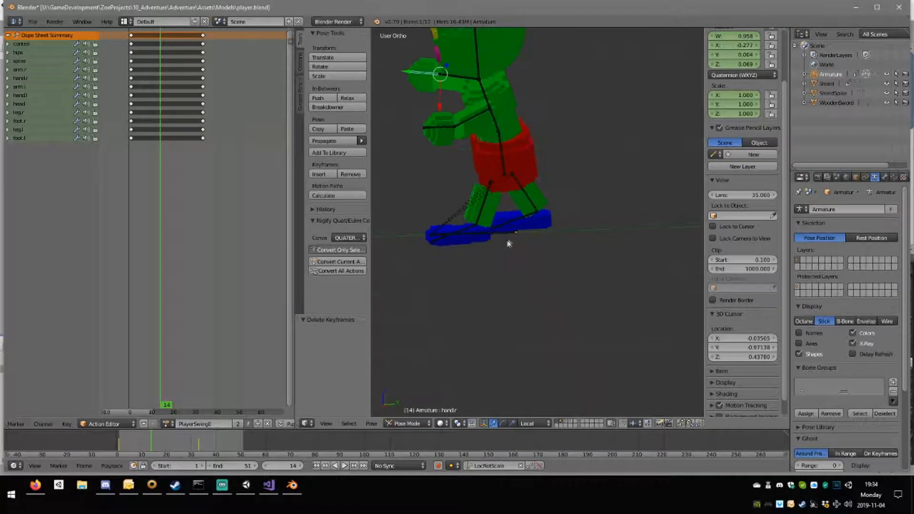
pyautogui.moveTo(489, 233); pyautogui.dragTo(536, 250, button='middle')
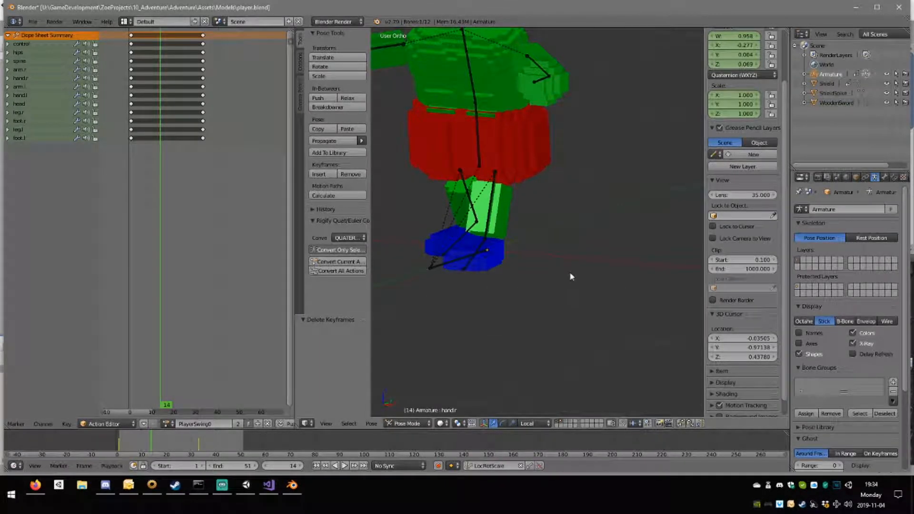
pyautogui.press('KP_3')
pyautogui.rightClick(529, 210)
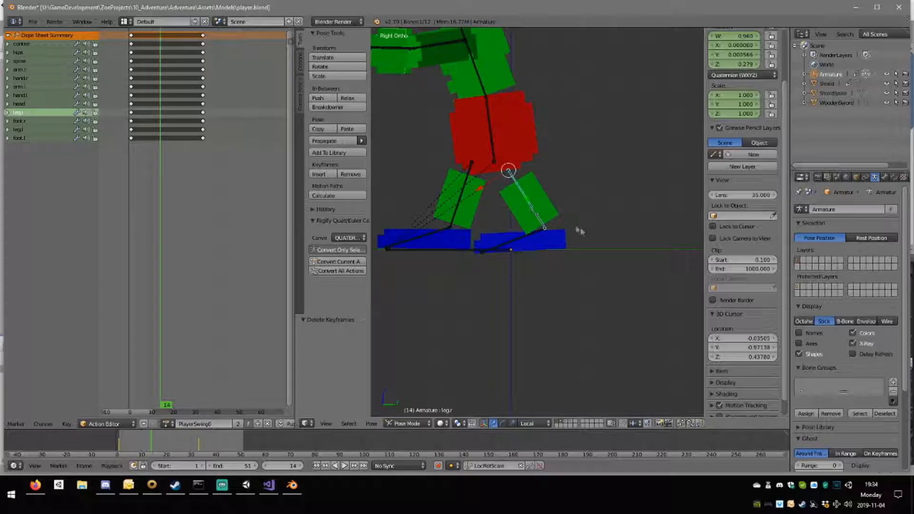
pyautogui.press('r')
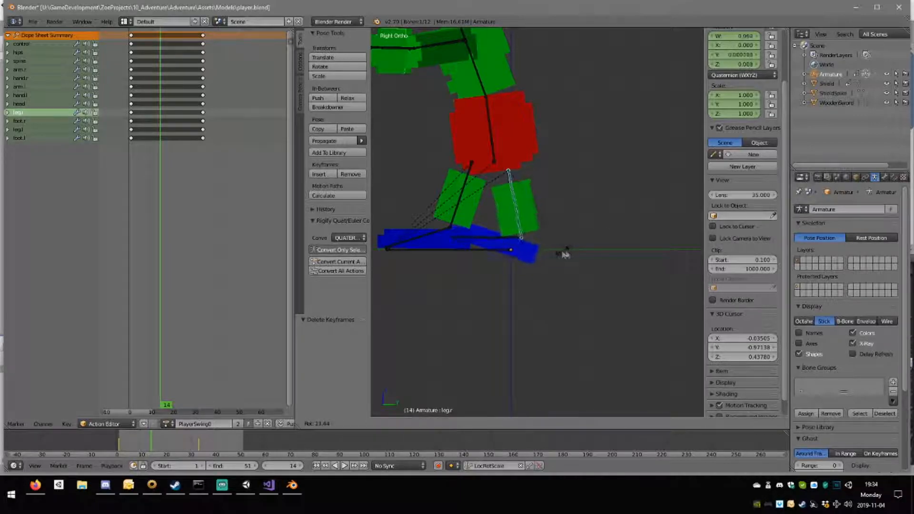
pyautogui.click(506, 249)
# Rotate the right foot bone by -32.7° to flatten it, and move the right leg bone by Y 0.005 and Z 0.025.
pyautogui.rightClick(488, 239)
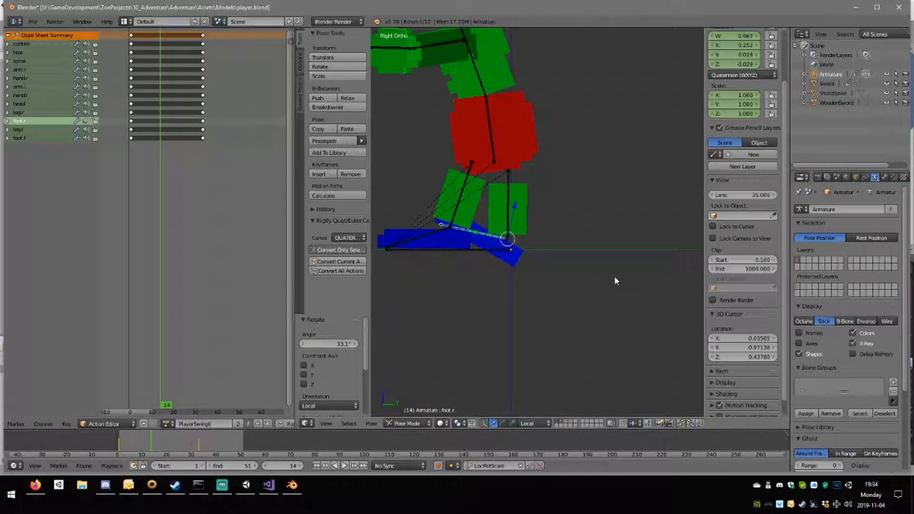
pyautogui.press('r')
pyautogui.click(513, 196)
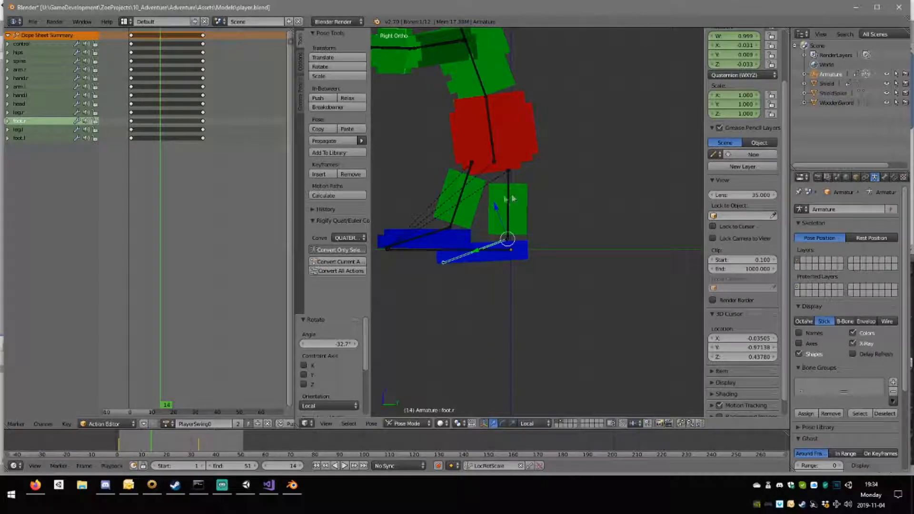
pyautogui.hotkey('ctrl', 'z')
pyautogui.rightClick(511, 199)
pyautogui.press('g')
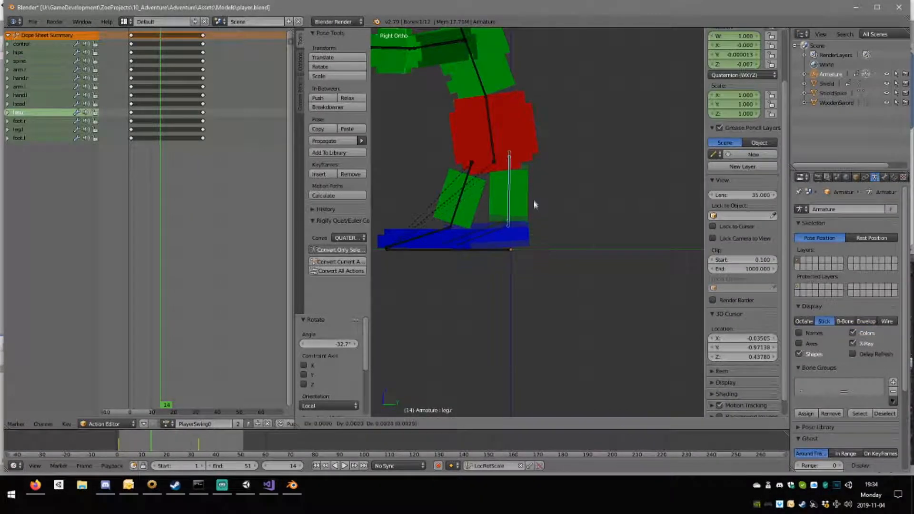
pyautogui.click(533, 211)
# Rotate the left leg bone by -14.3° and move it by Y 0.008 and Z 0.005 toward the right leg.
pyautogui.rightClick(461, 200)
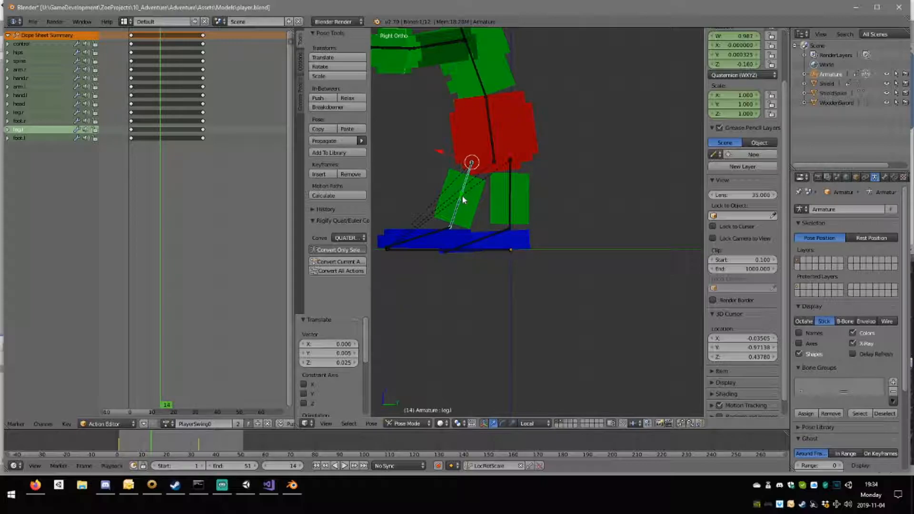
pyautogui.press('r')
pyautogui.click(571, 206)
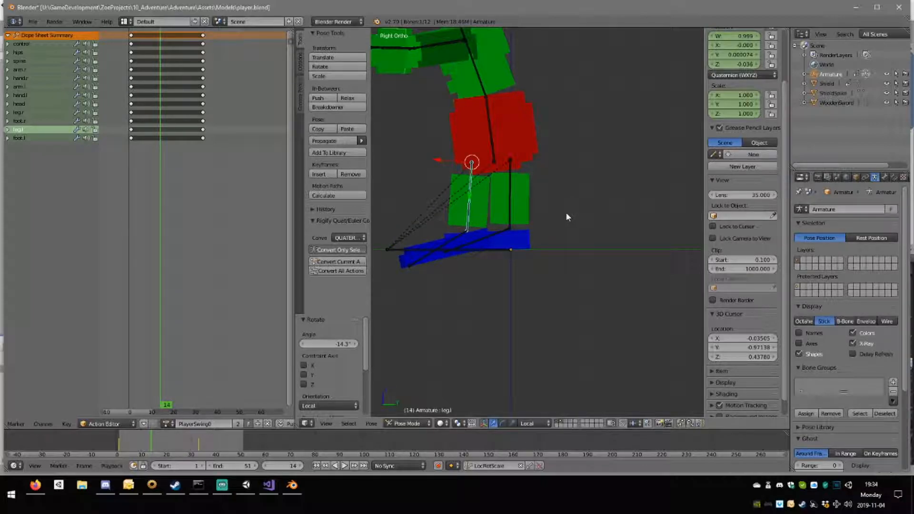
pyautogui.press('g')
pyautogui.click(554, 215)
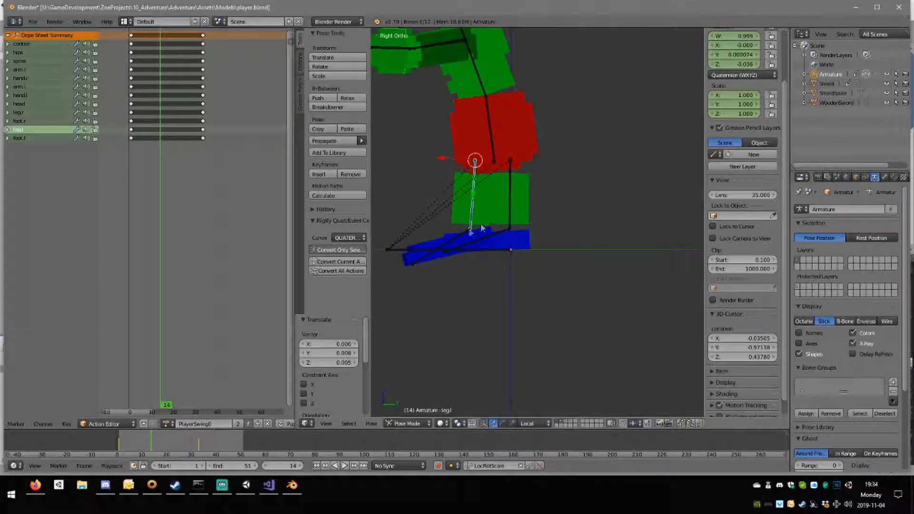
# Rotate the left foot bone by 13° so the foot lies flat on the ground.
pyautogui.rightClick(462, 233)
pyautogui.press('r')
pyautogui.click(533, 240)
# Rotate the hips bone by -18.5° in the top orthographic view.
pyautogui.moveTo(510, 224); pyautogui.dragTo(559, 213, button='middle')
pyautogui.rightClick(482, 123)
pyautogui.rightClick(521, 166)
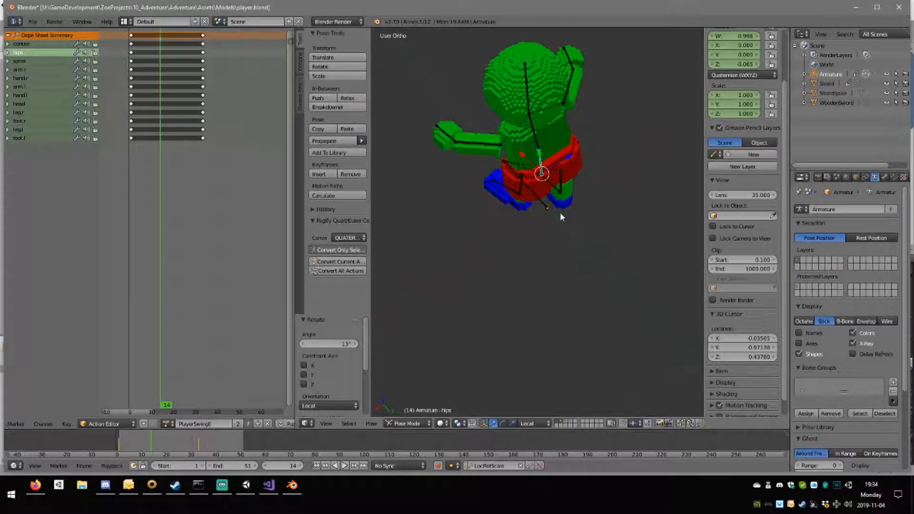
pyautogui.press('KP_7')
pyautogui.press('r')
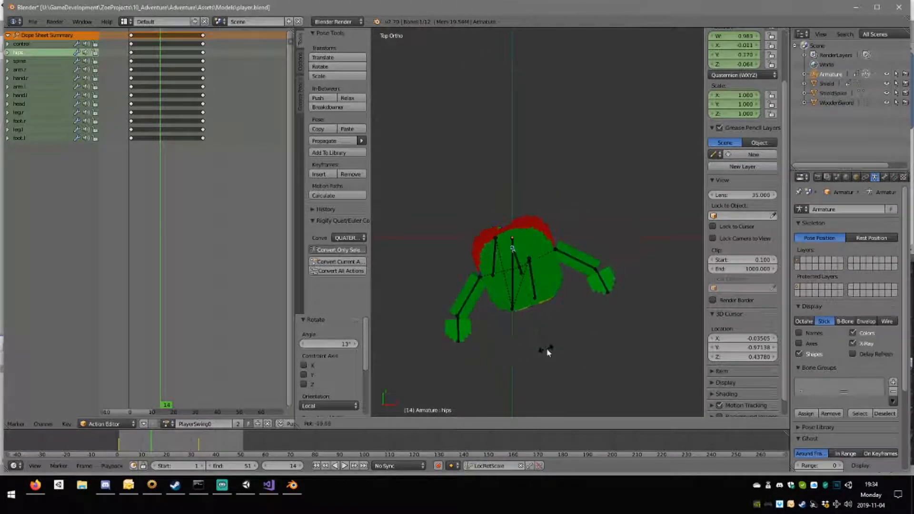
pyautogui.click(546, 356)
# Twist the spine bone by -23.1° in the top orthographic view.
pyautogui.rightClick(519, 267)
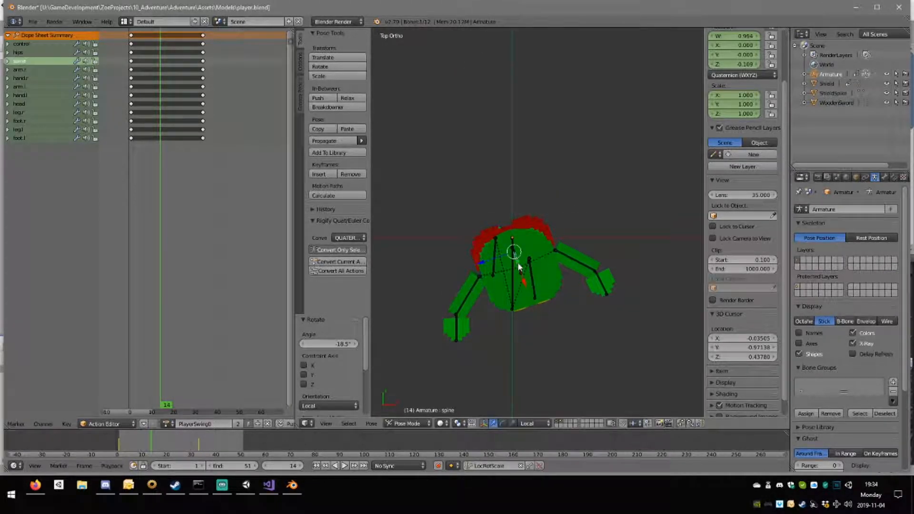
pyautogui.press('r')
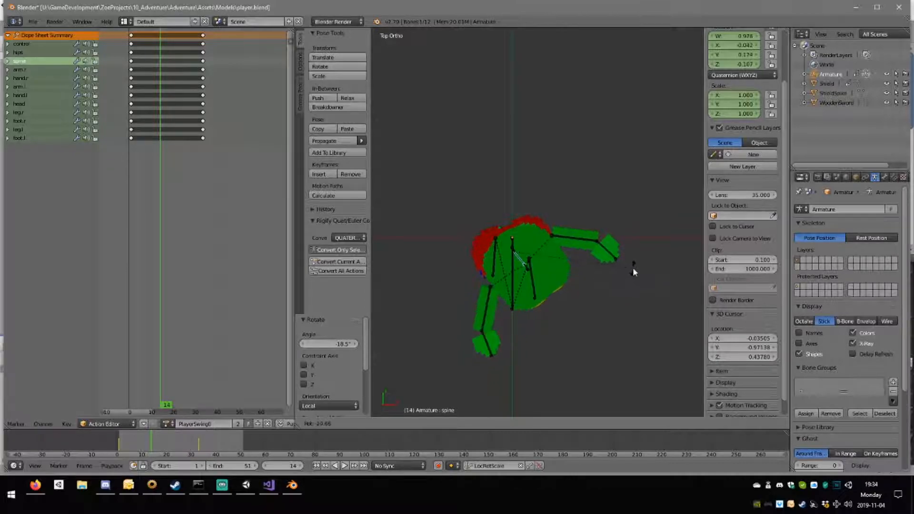
pyautogui.click(631, 262)
# Rotate the head bone by 41.4° in the top orthographic view so that the face points forward.
pyautogui.rightClick(536, 272)
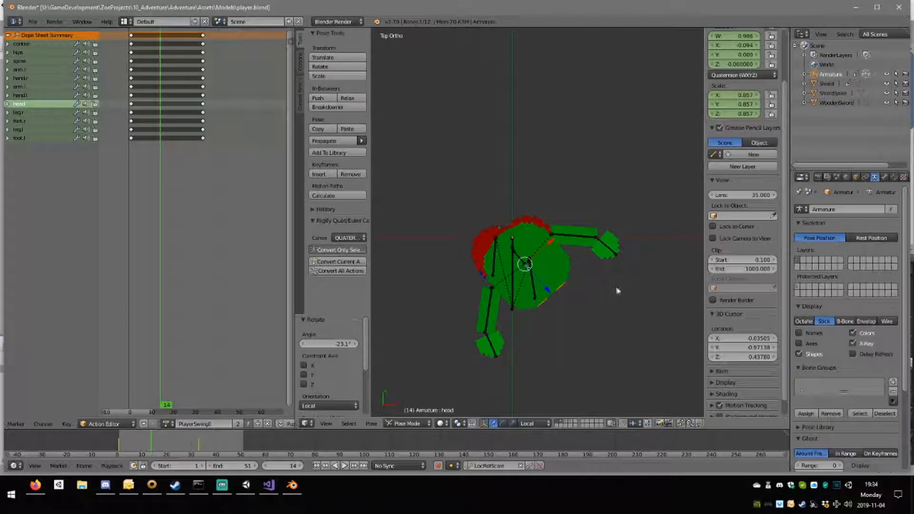
pyautogui.press('r')
pyautogui.click(564, 322)
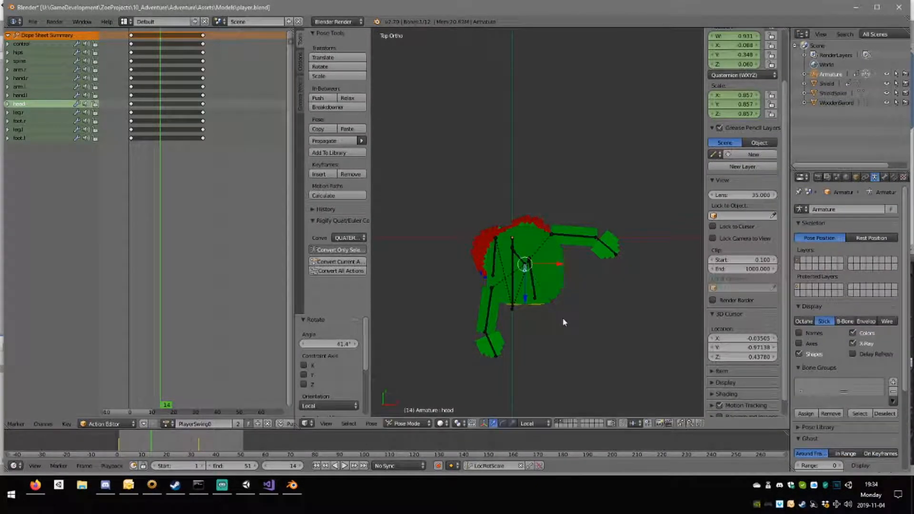
# Rotate the spine bone by -2.51° in the front orthographic view.
pyautogui.rightClick(516, 258)
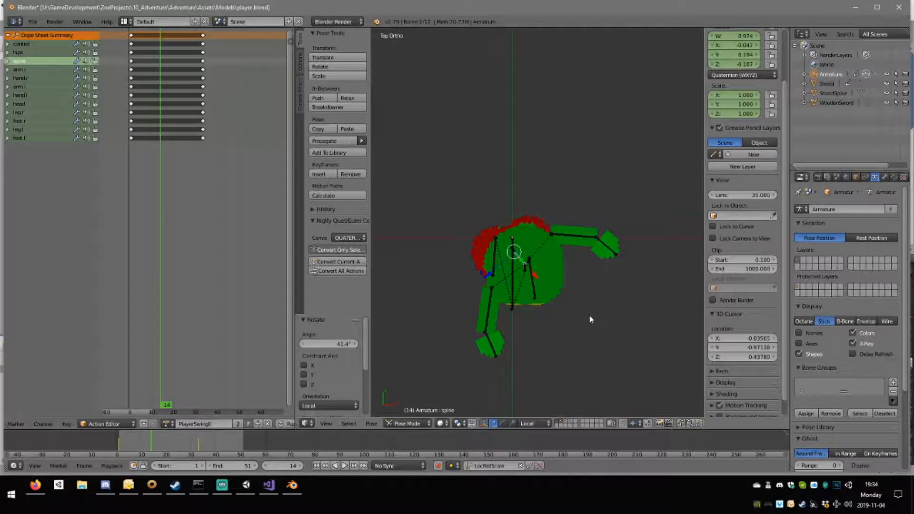
pyautogui.press('KP_1')
pyautogui.press('r')
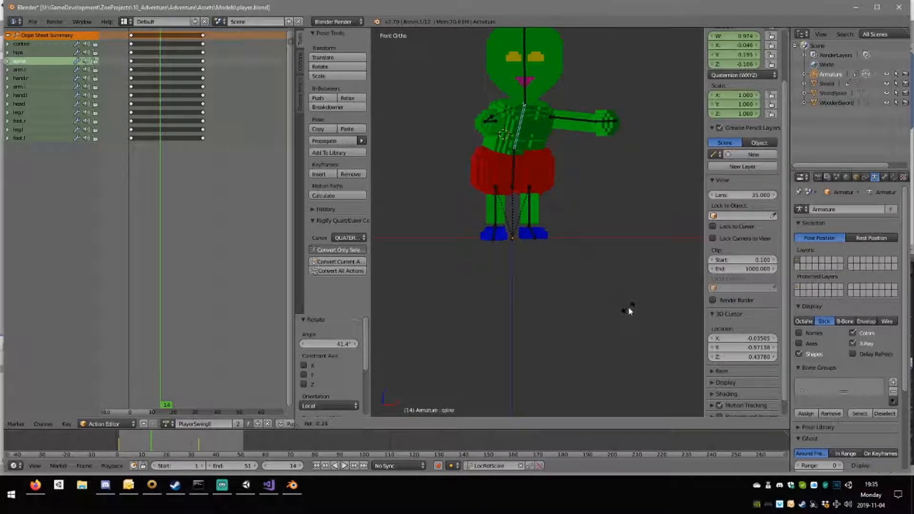
pyautogui.click(623, 290)
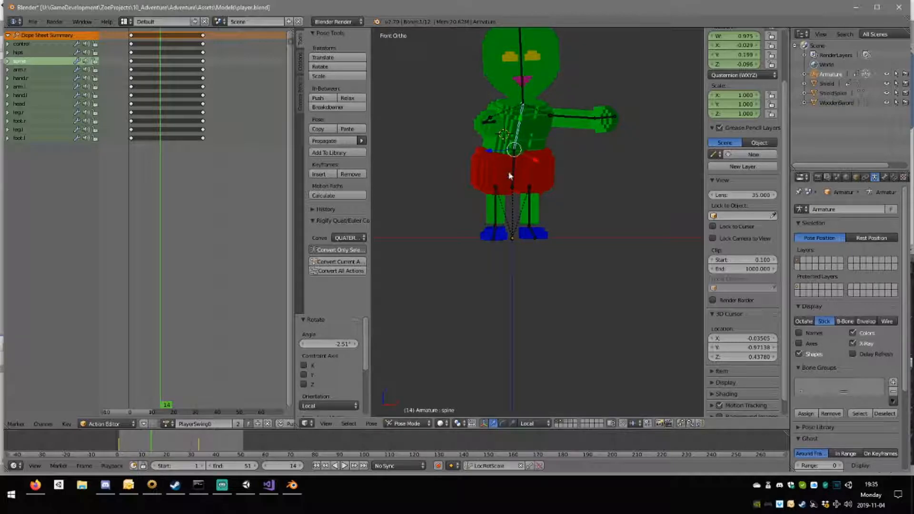
# Rotate the hips bone by -5.14° in the front orthographic view.
pyautogui.rightClick(508, 174)
pyautogui.rightClick(513, 179)
pyautogui.press('r')
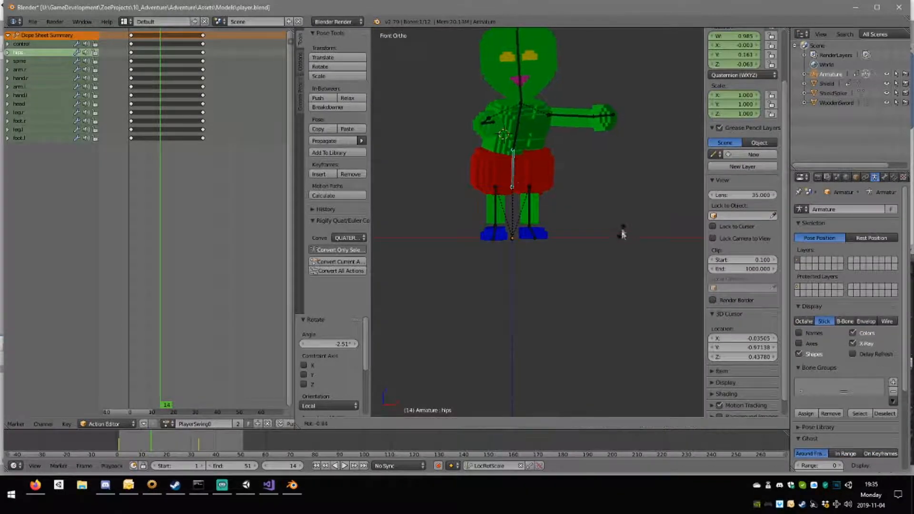
pyautogui.click(621, 223)
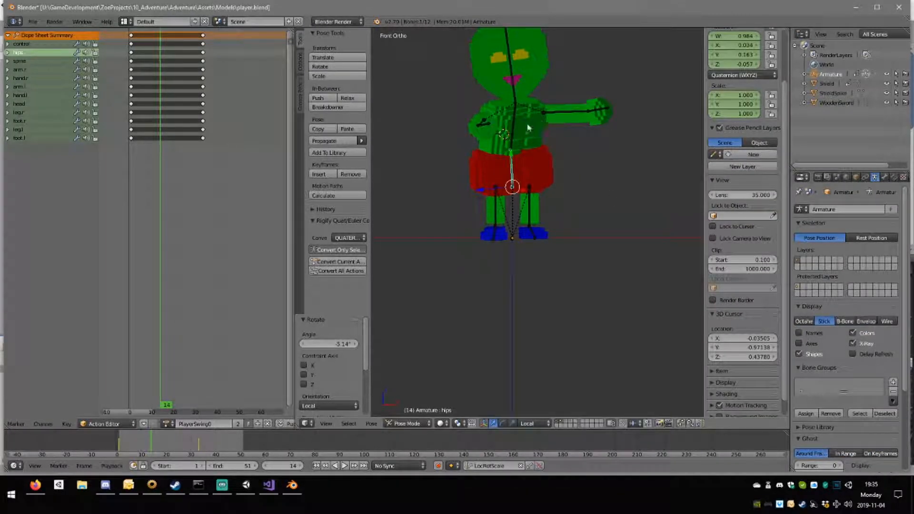
# Straighten the head bone by rotating it 6.58° in the front orthographic view.
pyautogui.rightClick(512, 87)
pyautogui.press('r')
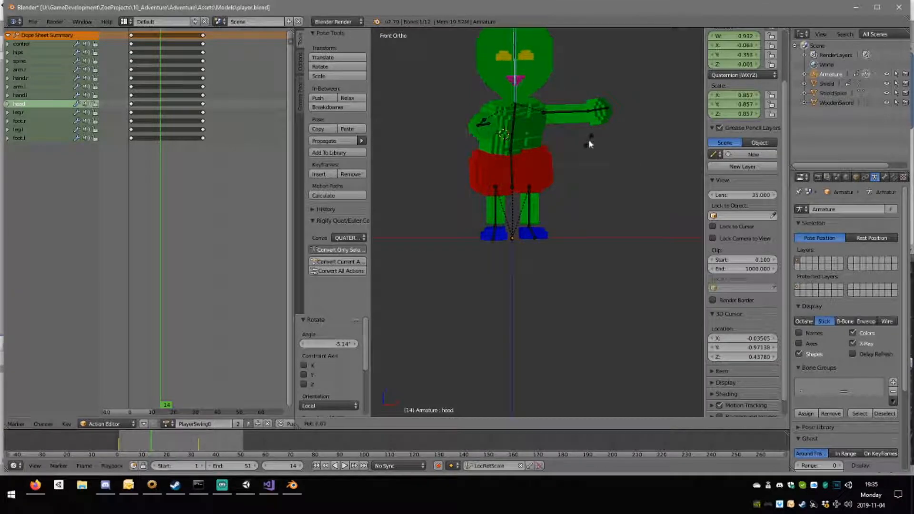
pyautogui.click(588, 139)
# Move the right arm bone by X -0.010 and Y 0.034 in the top orthographic view.
pyautogui.press('KP_7')
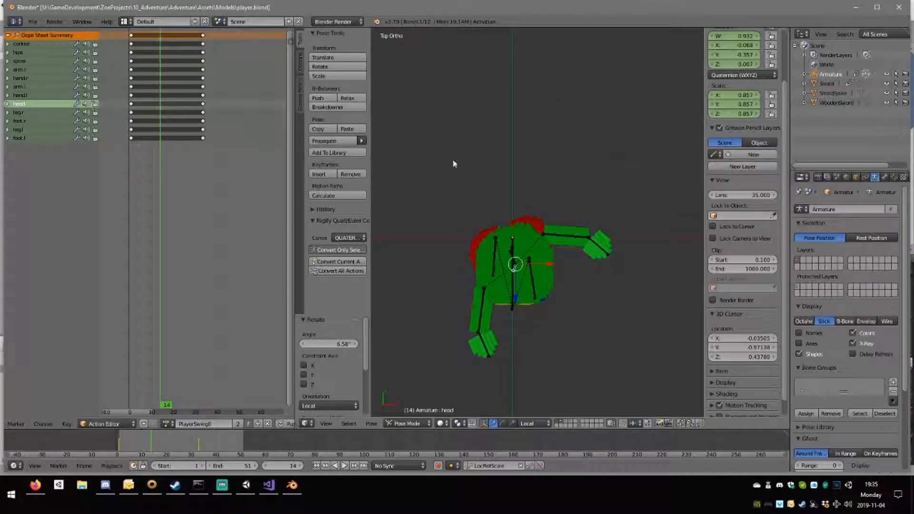
pyautogui.rightClick(492, 316)
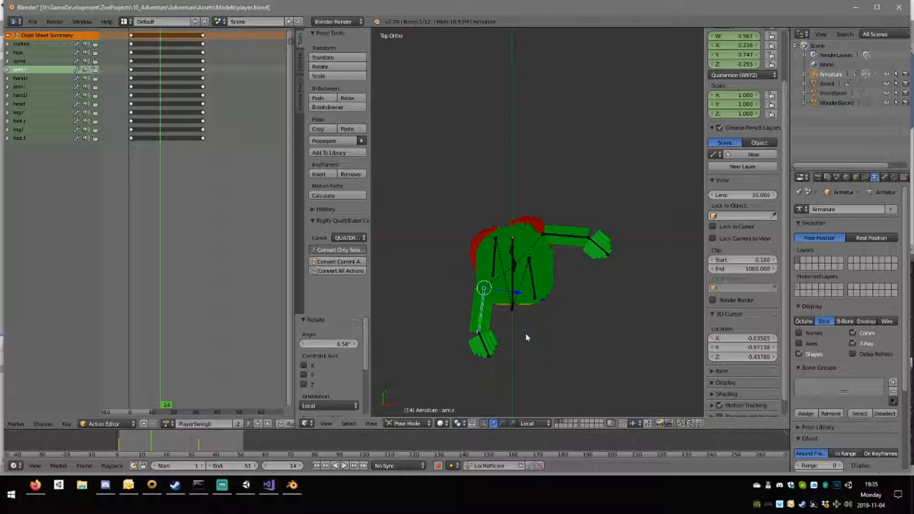
pyautogui.press('g')
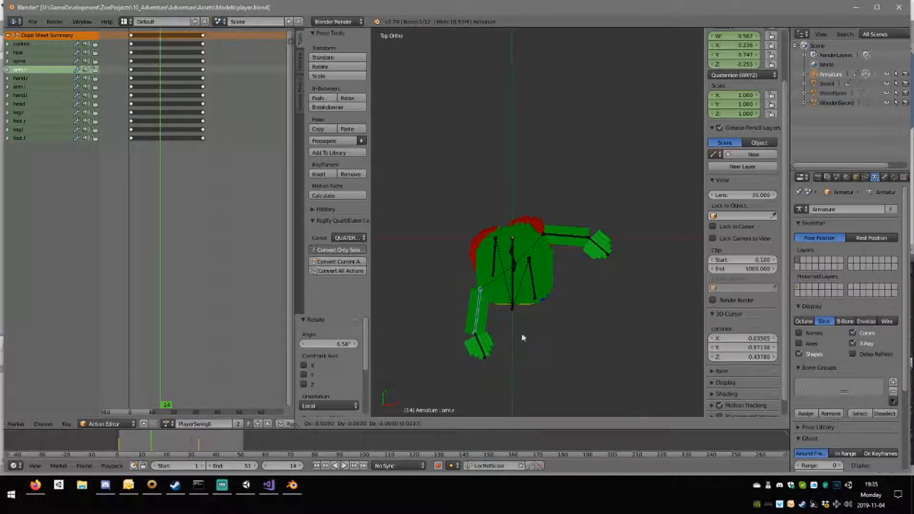
pyautogui.click(523, 324)
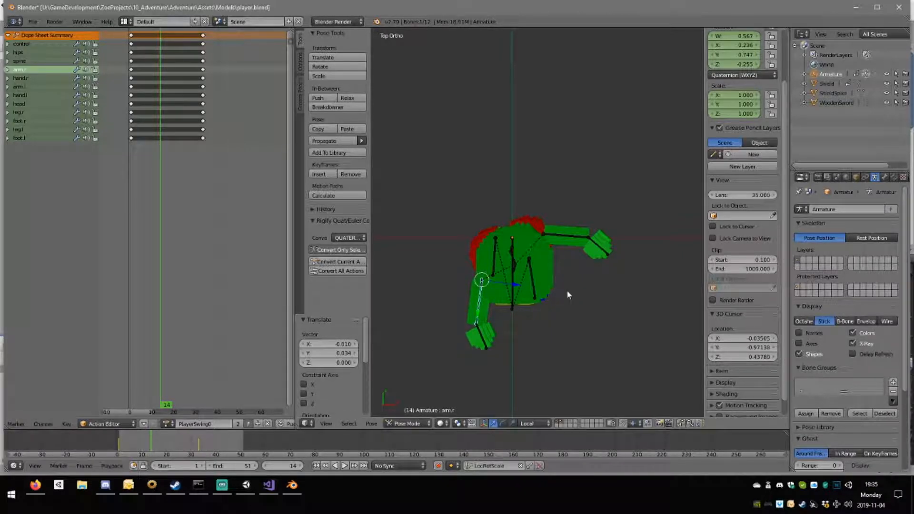
# Try rotating the right arm bone 70.8° outward, and rotate it back by -71.6°.
pyautogui.press('r')
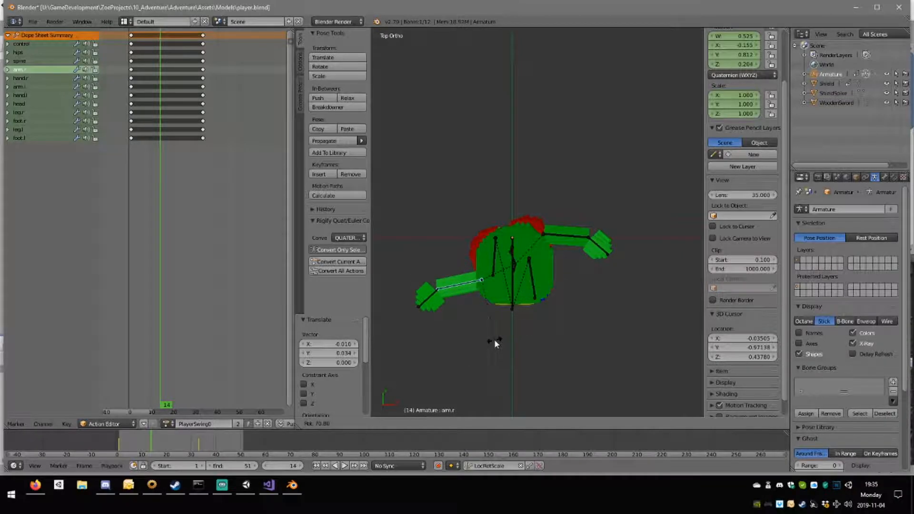
pyautogui.click(487, 309)
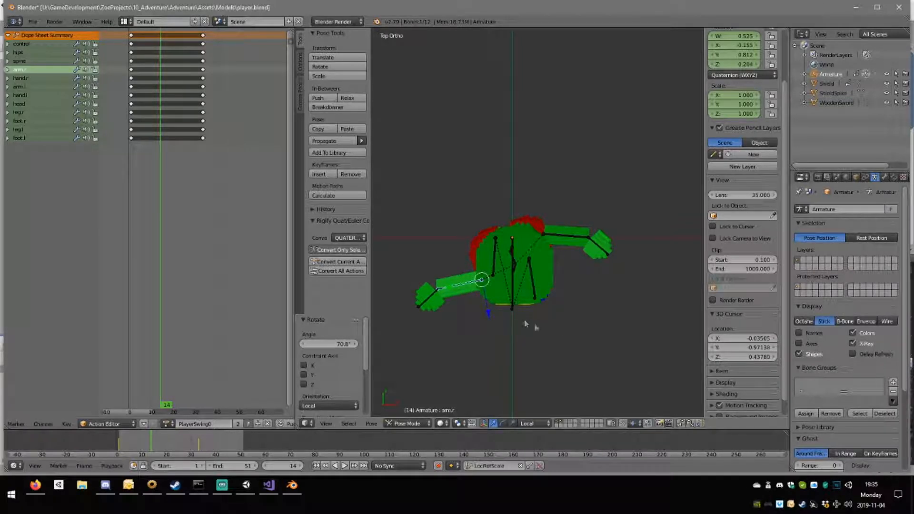
pyautogui.press('r')
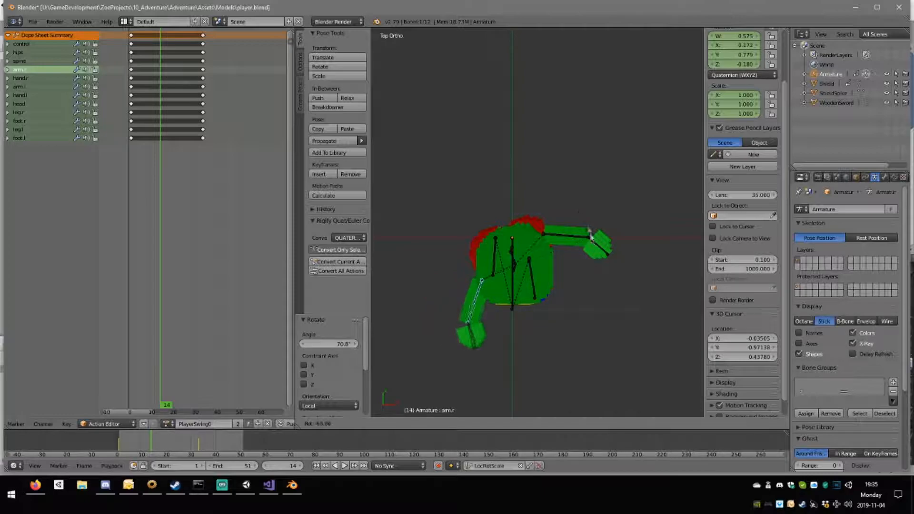
pyautogui.click(582, 212)
# Move the right arm bone by X 0.118 and Y -0.138 in front of the body, and rotate the right hand bone by 89.2°.
pyautogui.press('g')
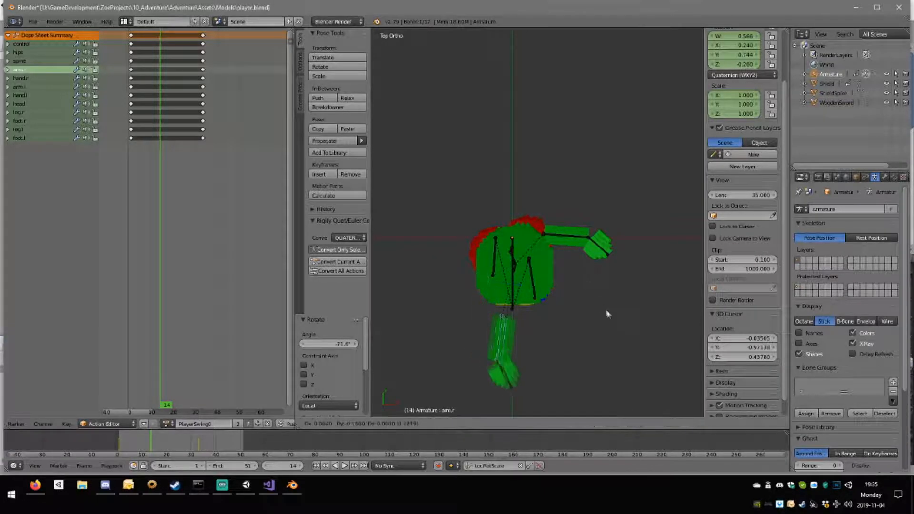
pyautogui.click(608, 305)
pyautogui.rightClick(511, 372)
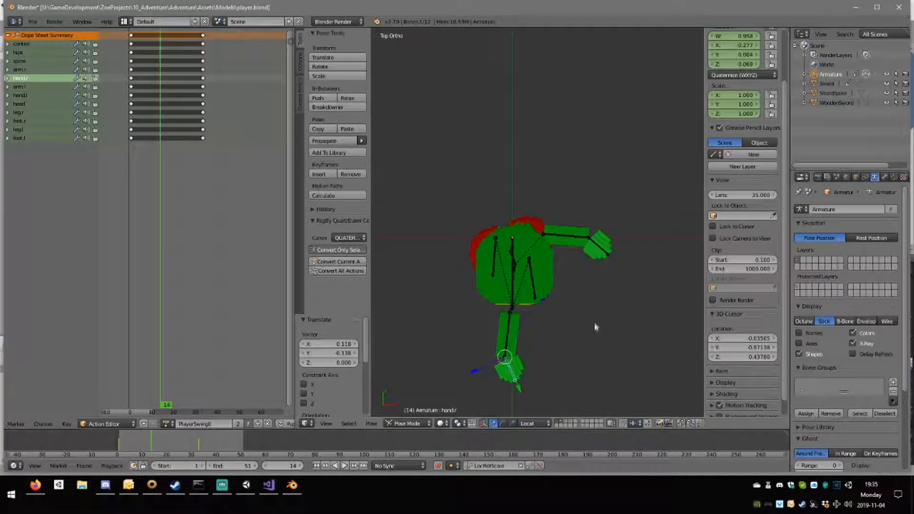
pyautogui.press('r')
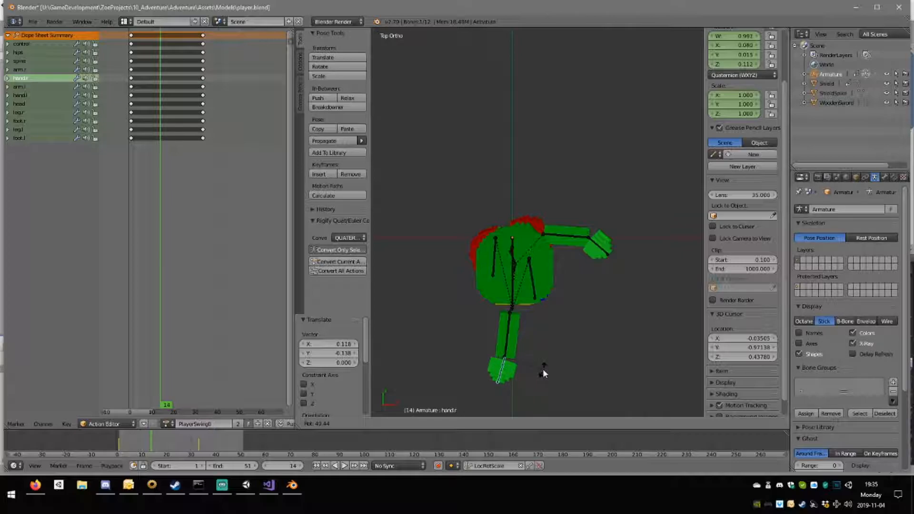
pyautogui.click(511, 370)
pyautogui.moveTo(510, 370); pyautogui.dragTo(497, 251, button='middle')
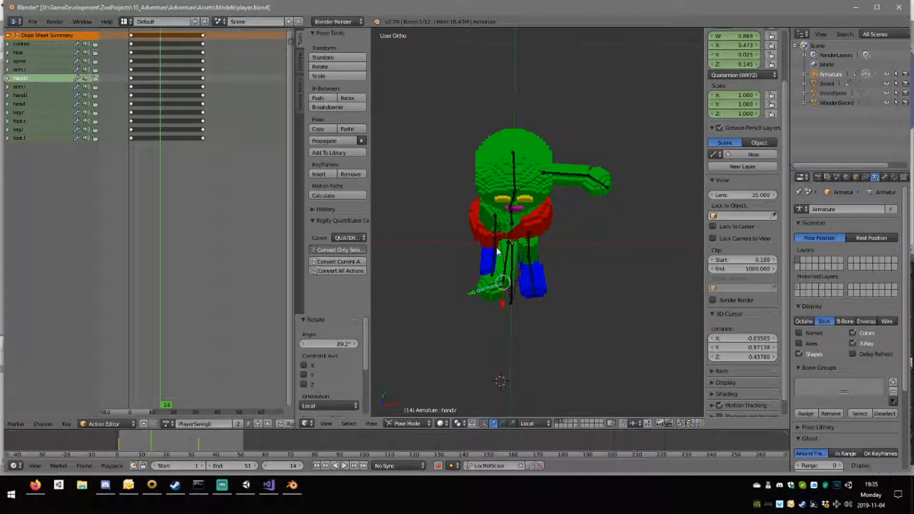
# Rotate the right arm bone by -50° in the top orthographic view so that it reaches across the body.
pyautogui.press('KP_7')
pyautogui.rightClick(509, 330)
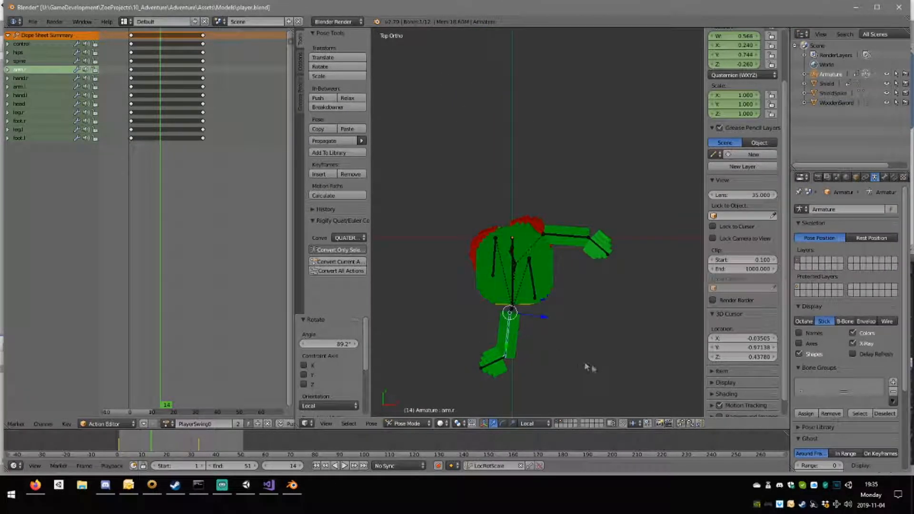
pyautogui.press('r')
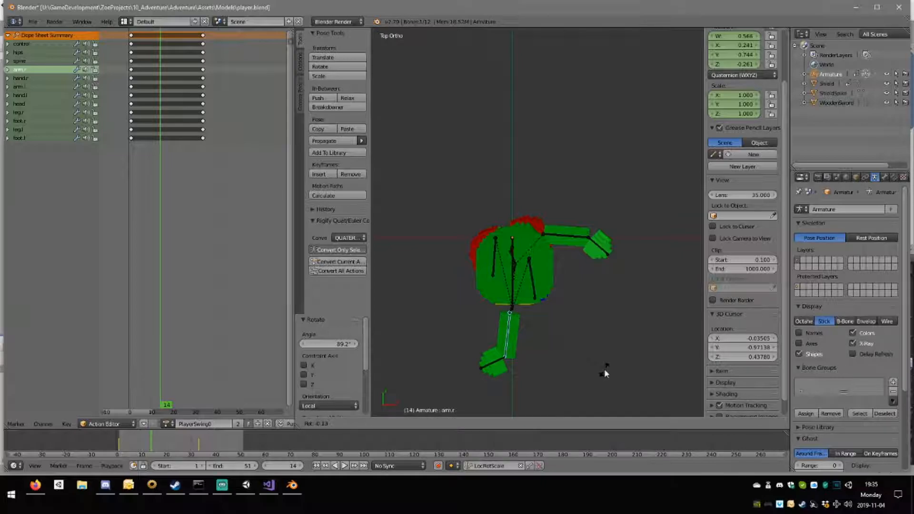
pyautogui.click(546, 375)
# Rotate the right hand bone by -57° to line it up with the right arm.
pyautogui.rightClick(538, 359)
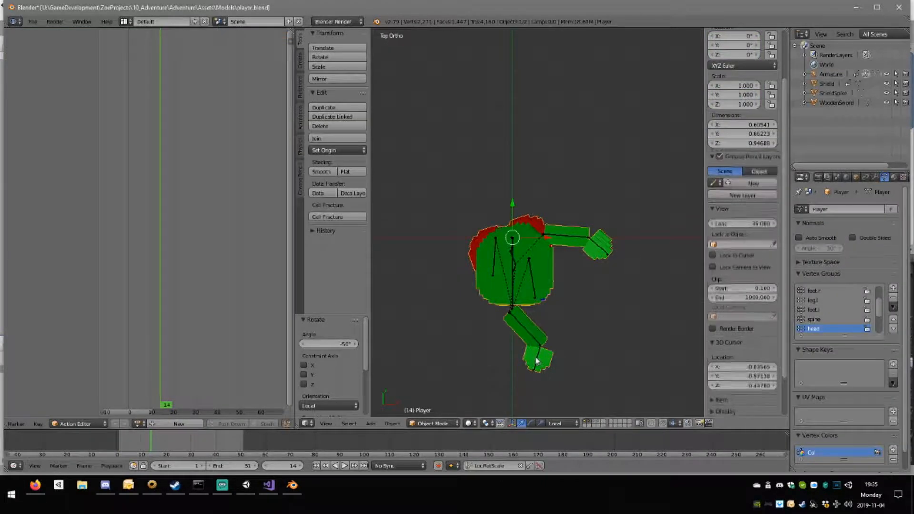
pyautogui.press('r')
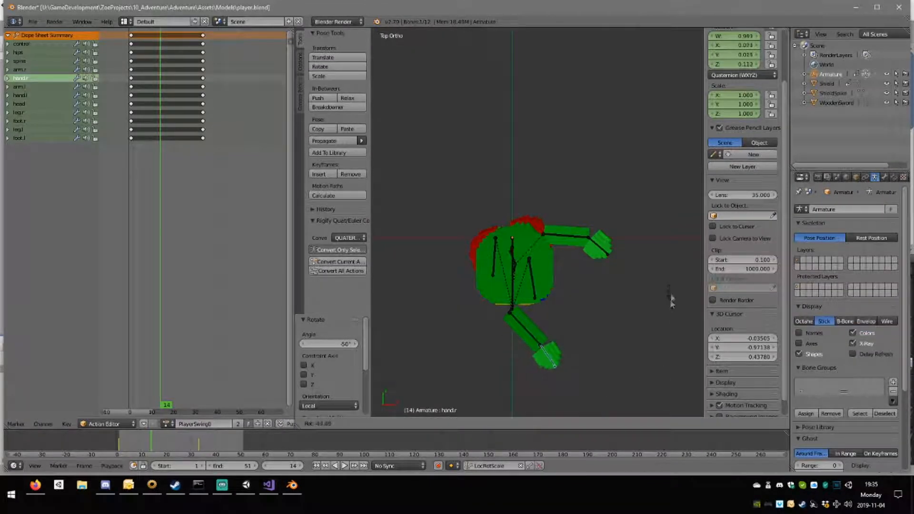
pyautogui.click(662, 285)
# Rotate the left arm bone in the top view to point behind the body, and move it about X -0.062 and Y 0.046 toward the shoulder.
pyautogui.moveTo(663, 285); pyautogui.dragTo(561, 247, button='middle')
pyautogui.rightClick(560, 261)
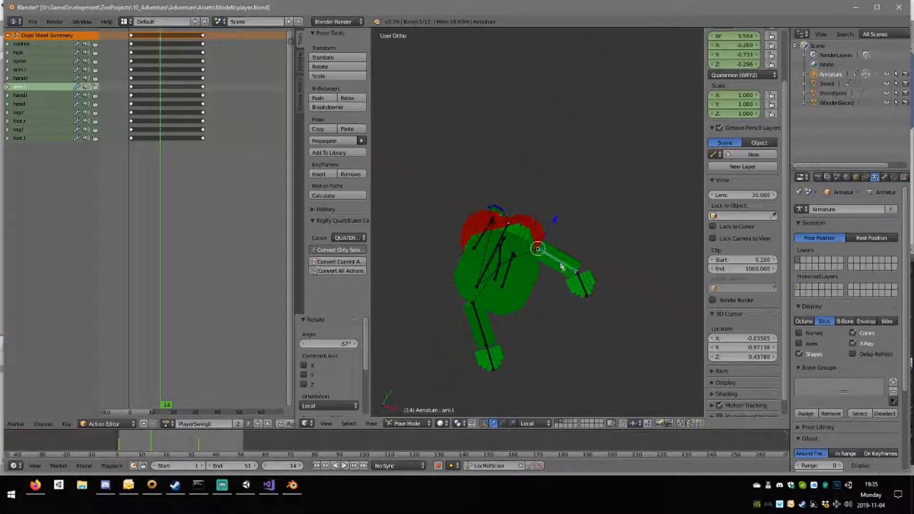
pyautogui.press('KP_7')
pyautogui.press('r')
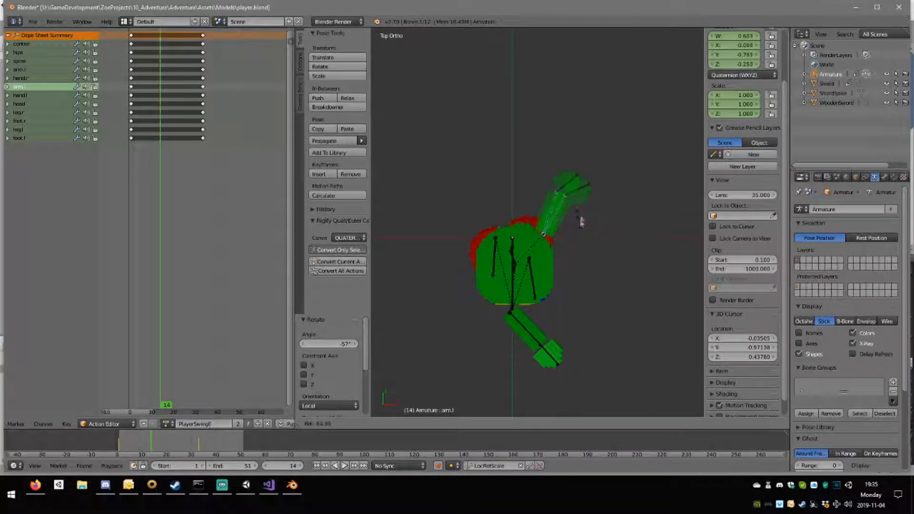
pyautogui.click(580, 219)
pyautogui.press('g')
pyautogui.click(564, 208)
# Rotate the left hand bone by -47.1° in the top orthographic view.
pyautogui.rightClick(549, 172)
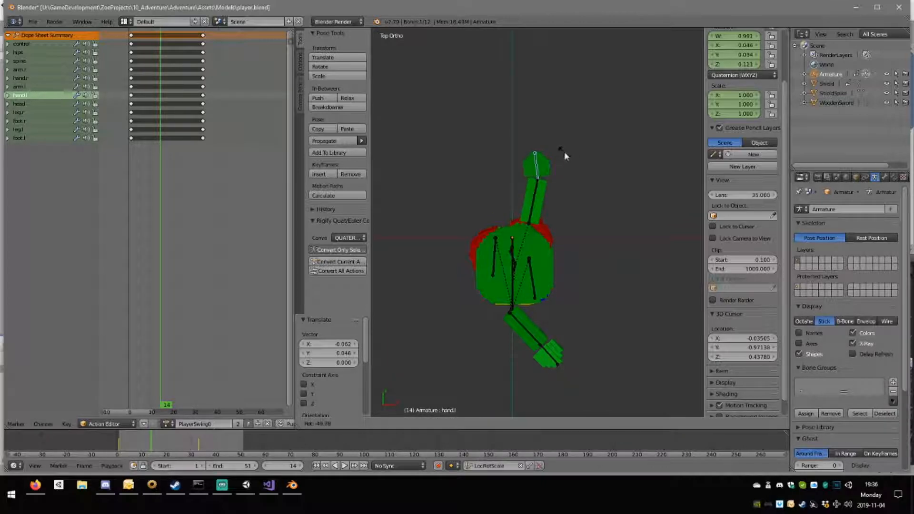
pyautogui.click(565, 155)
# Check the pose from the side and front, and insert LocRotScale keyframes for all bones at frame 14.
pyautogui.moveTo(571, 295); pyautogui.dragTo(476, 187, button='middle')
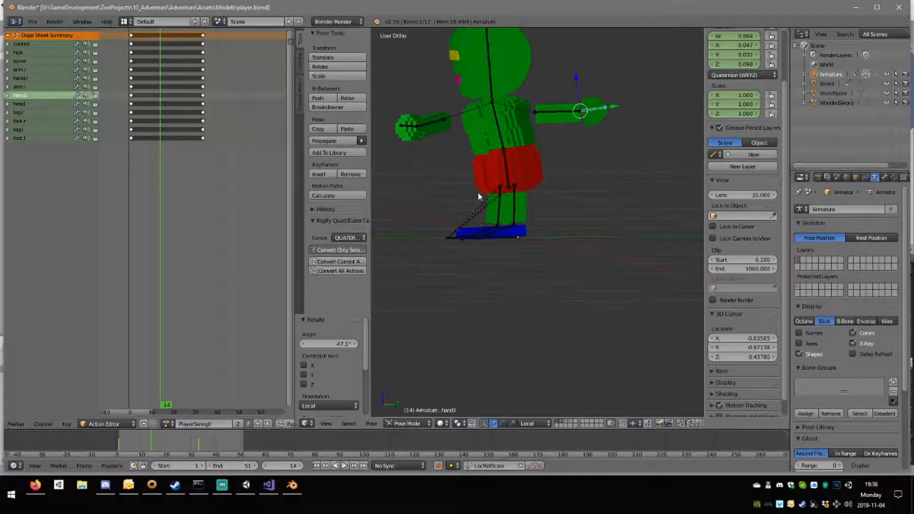
pyautogui.press('KP_3')
pyautogui.moveTo(507, 142); pyautogui.dragTo(522, 173, button='middle')
pyautogui.press('KP_1')
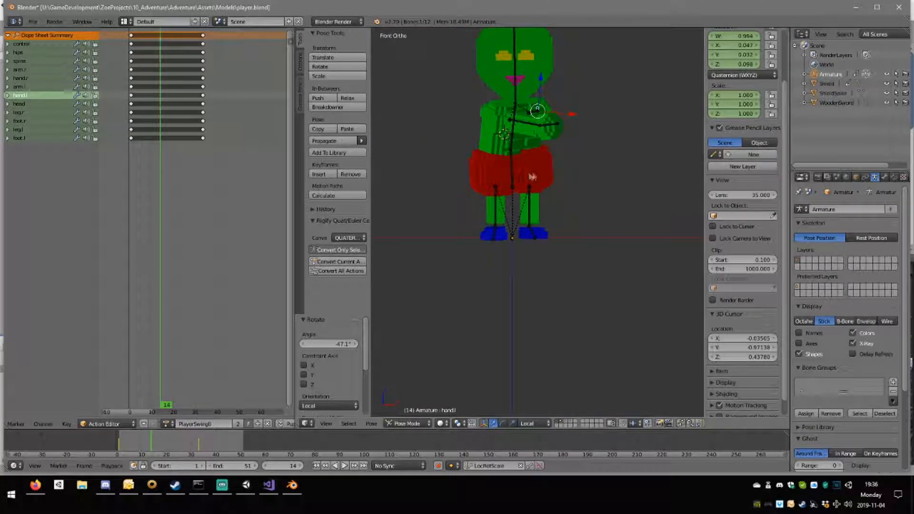
pyautogui.press('a')
pyautogui.press('a')
pyautogui.press('i')
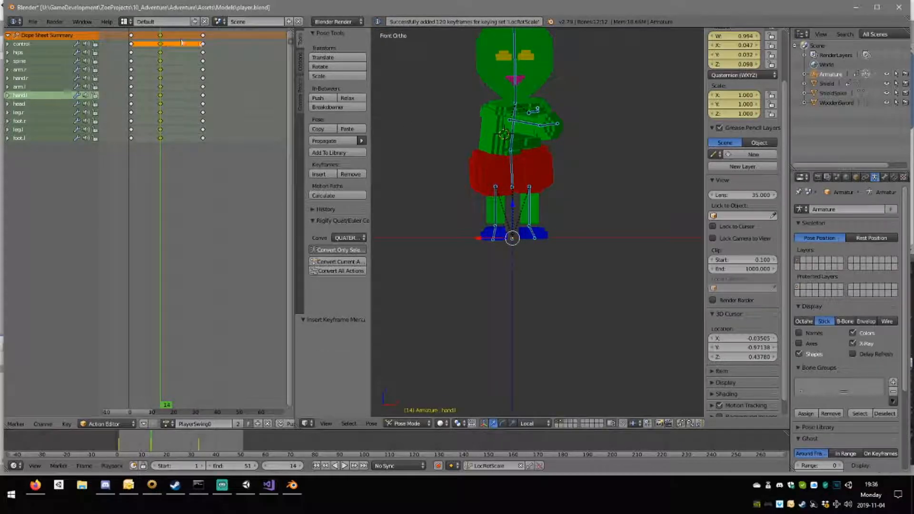
# Try to shift the frame 14 keyframes of all bones in the Action Editor.
pyautogui.click(203, 39)
pyautogui.click(161, 37)
pyautogui.rightClick(161, 37)
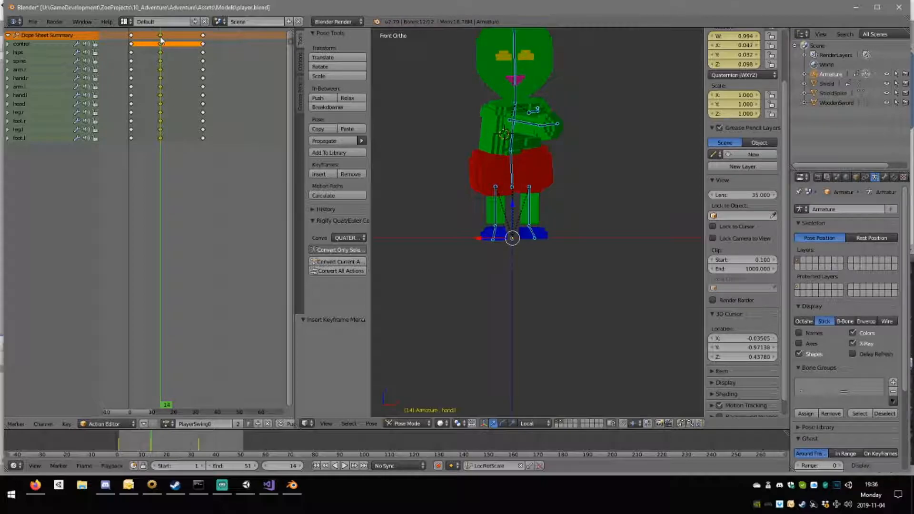
pyautogui.press('g')
pyautogui.click(173, 43)
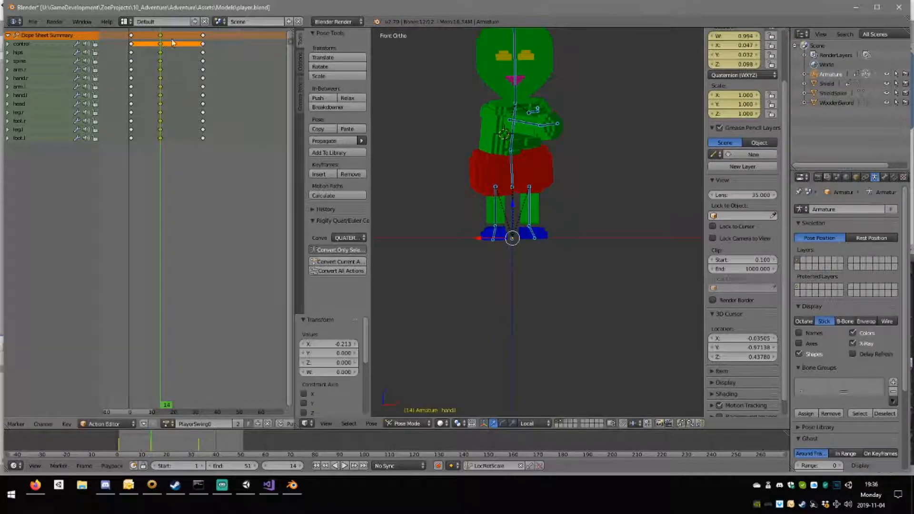
# Delete the keyframes of all bones at frame 33.
pyautogui.click(204, 36)
pyautogui.rightClick(204, 36)
pyautogui.press('x')
pyautogui.click(208, 41)
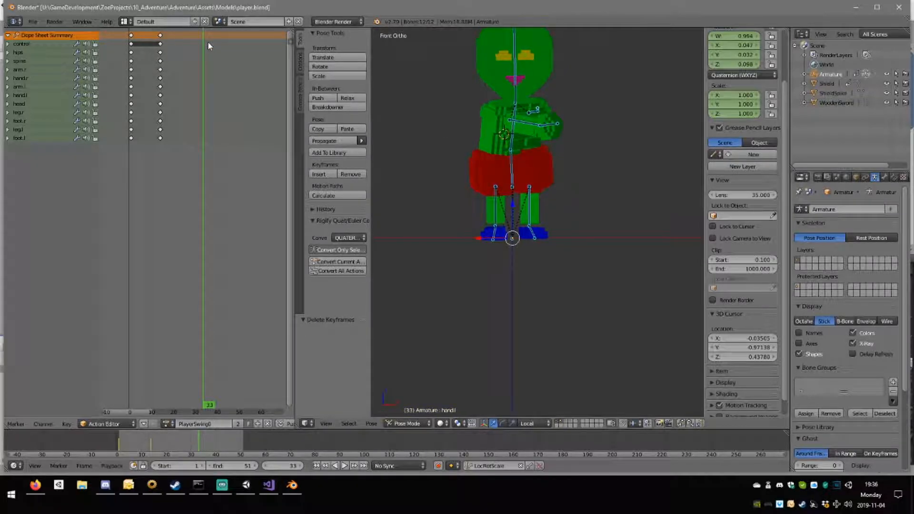
# Play the swing animation and scrub back to frame 0 to review the motion between the two poses.
pyautogui.moveTo(186, 76); pyautogui.dragTo(183, 76, button='middle')
pyautogui.moveTo(573, 179); pyautogui.dragTo(566, 177, button='middle')
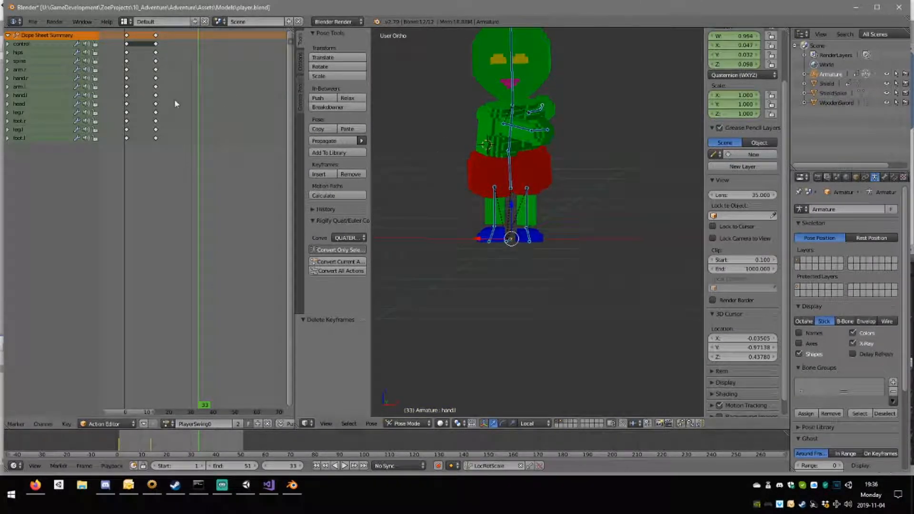
pyautogui.hotkey('alt', 'a')
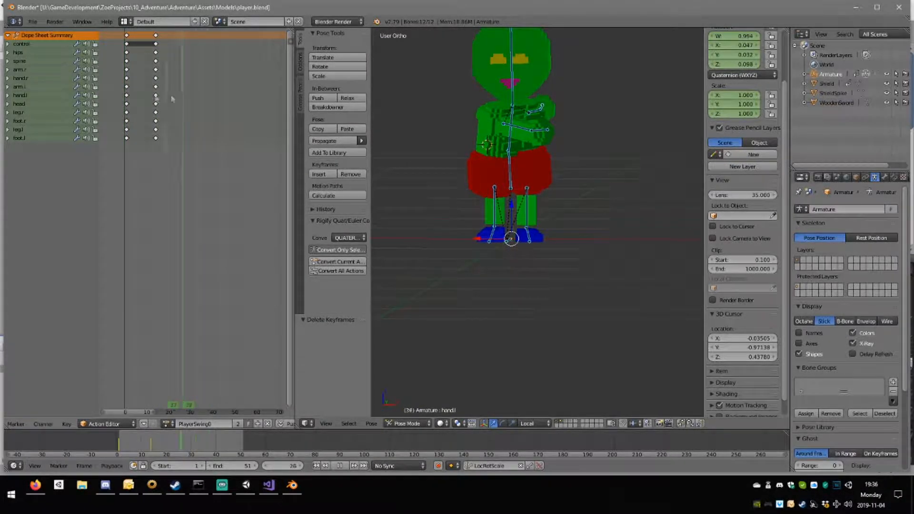
pyautogui.moveTo(165, 95); pyautogui.dragTo(113, 95)
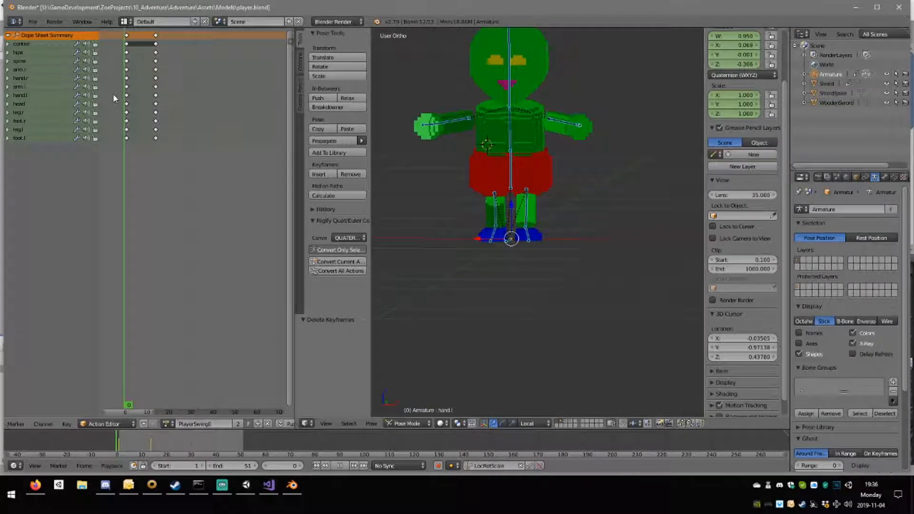
# Copy the pose of all bones at frame 1 of the PlayerIdle action and return to the PlayerSwing0 action.
pyautogui.hotkey('alt', 'a')
pyautogui.moveTo(523, 176); pyautogui.dragTo(453, 191, button='middle')
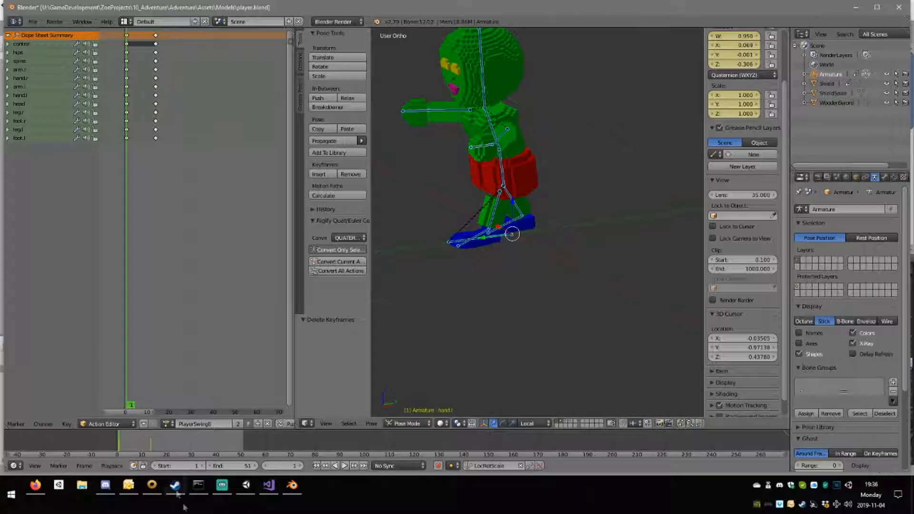
pyautogui.click(166, 424)
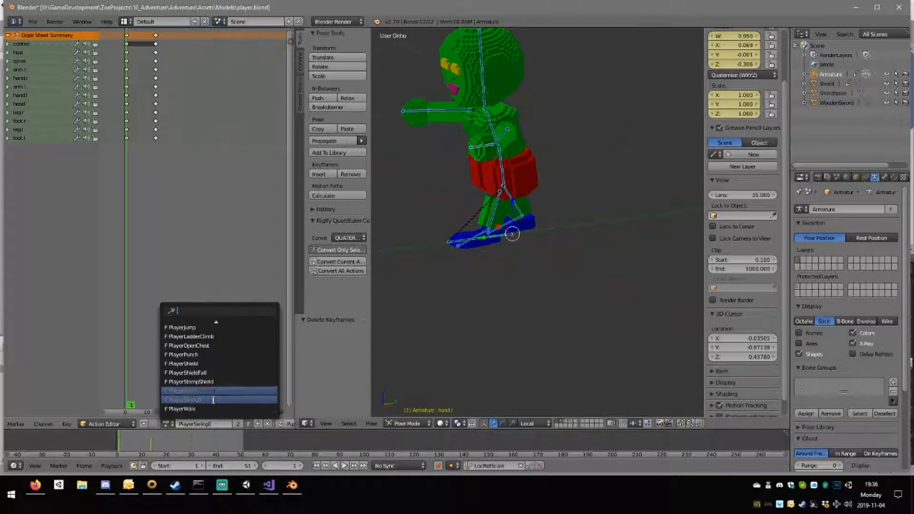
pyautogui.click(199, 326)
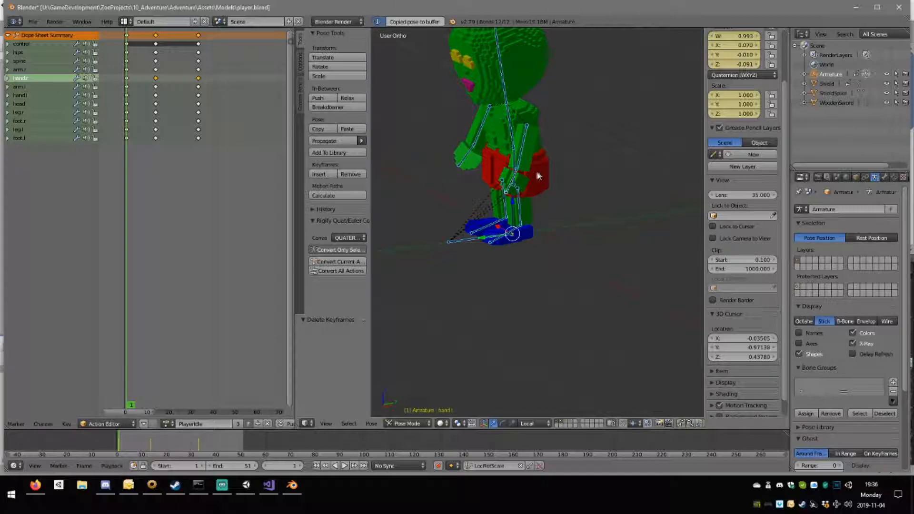
pyautogui.click(165, 424)
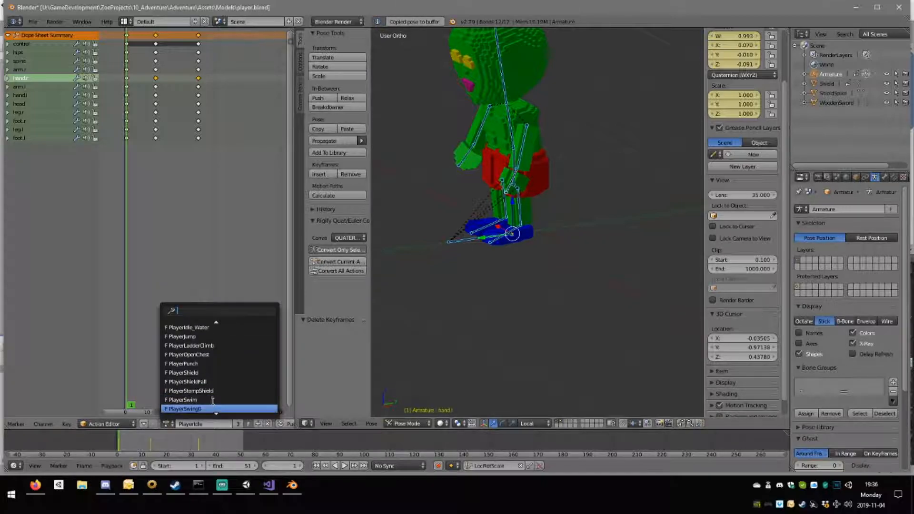
pyautogui.click(211, 400)
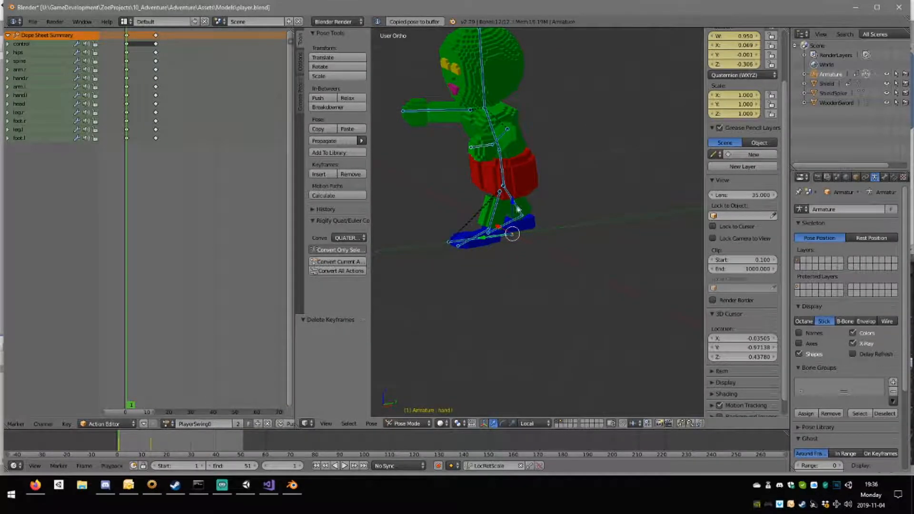
# Paste the copied idle pose at frame 1 of PlayerSwing0 and insert LocRotScale keyframes for all bones.
pyautogui.scroll(-1, 530, 221)
pyautogui.hotkey('ctrl', 'v')
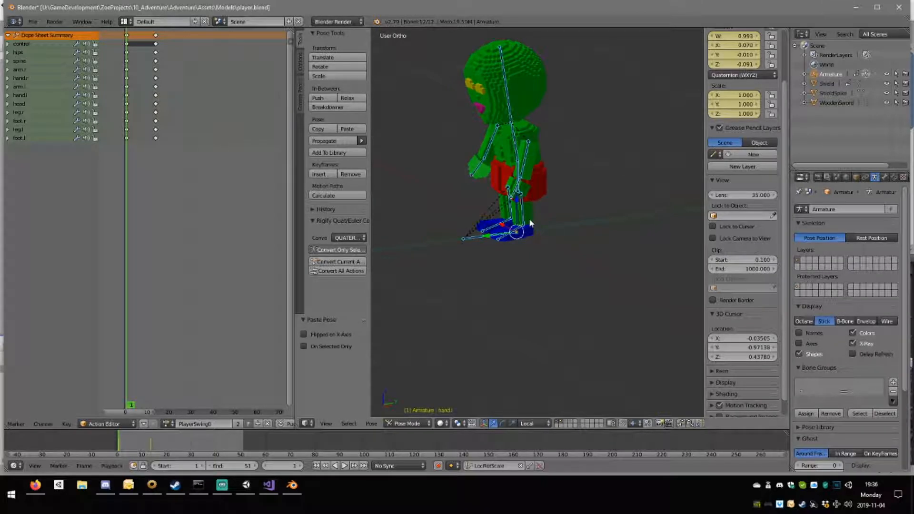
pyautogui.press('i')
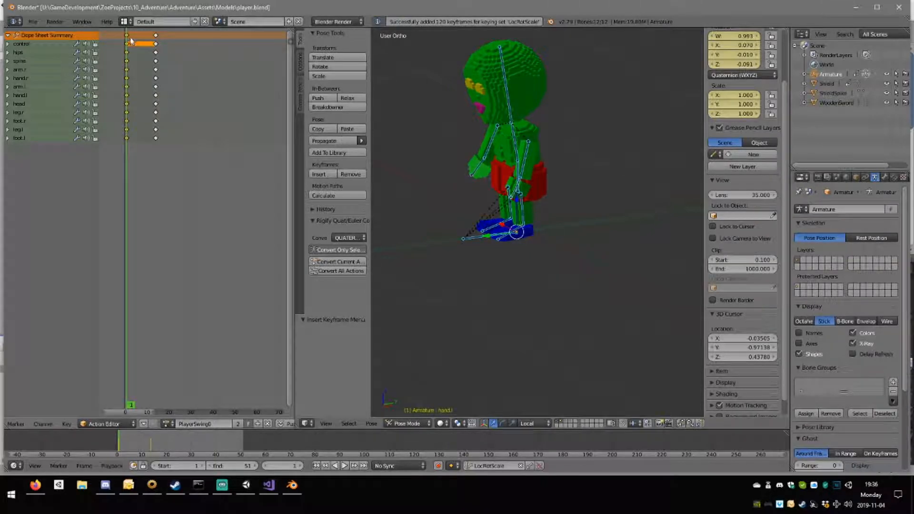
# Clear the head bone's scale at frame 14 and insert a LocRotScale keyframe for it.
pyautogui.hotkey('alt', 'a')
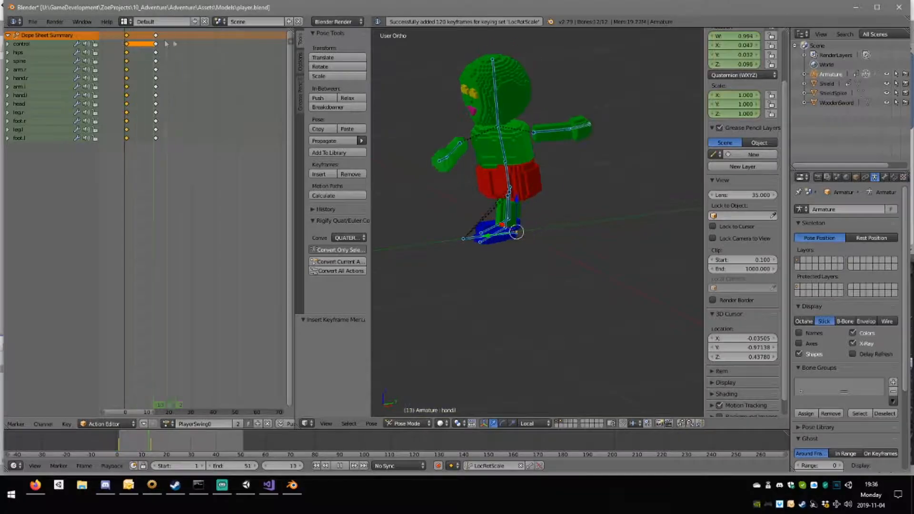
pyautogui.moveTo(135, 44); pyautogui.dragTo(157, 50)
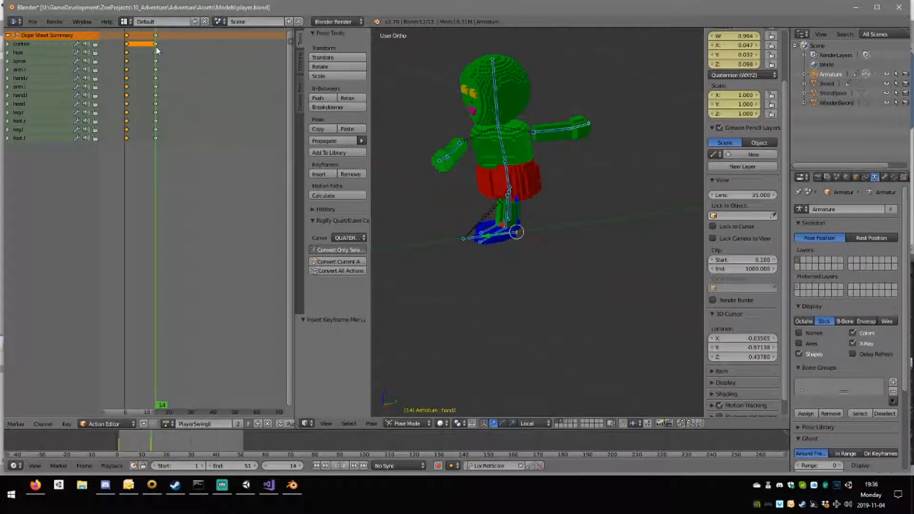
pyautogui.rightClick(497, 110)
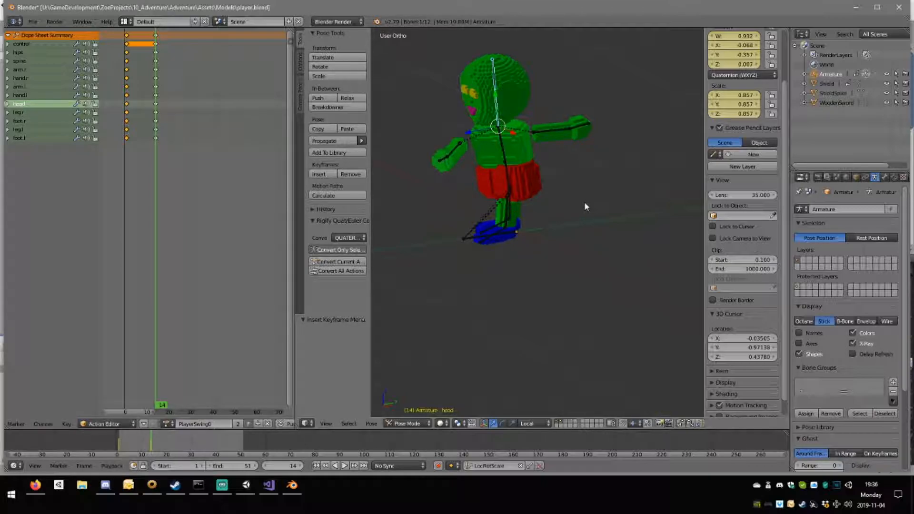
pyautogui.hotkey('alt', 's')
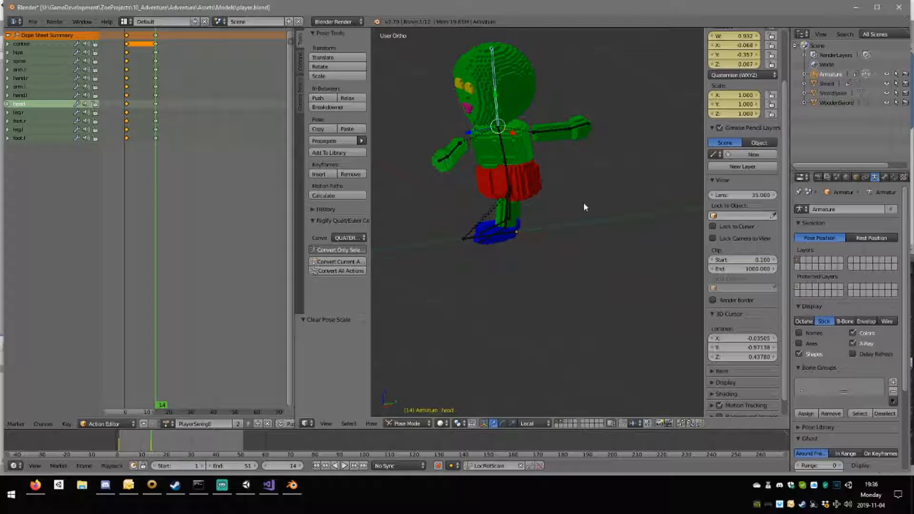
pyautogui.press('i')
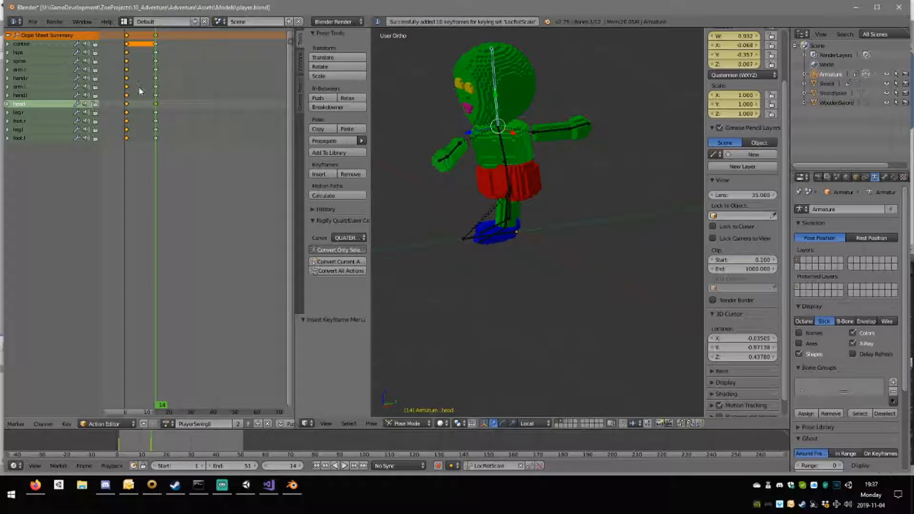
pyautogui.moveTo(127, 68); pyautogui.dragTo(156, 79)
# Move the left leg bone backward in the side view and rotate it about -2.87° at frame 14.
pyautogui.press('KP_3')
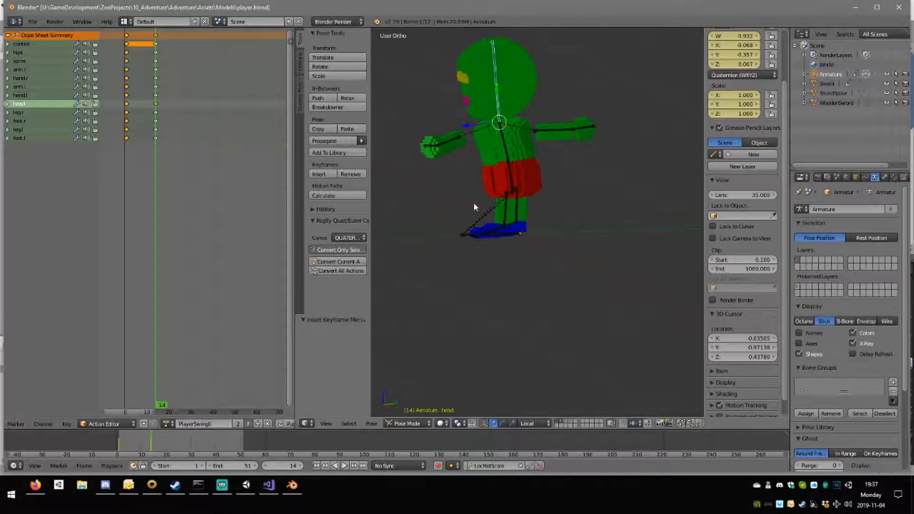
pyautogui.scroll(5, 495, 202)
pyautogui.rightClick(460, 202)
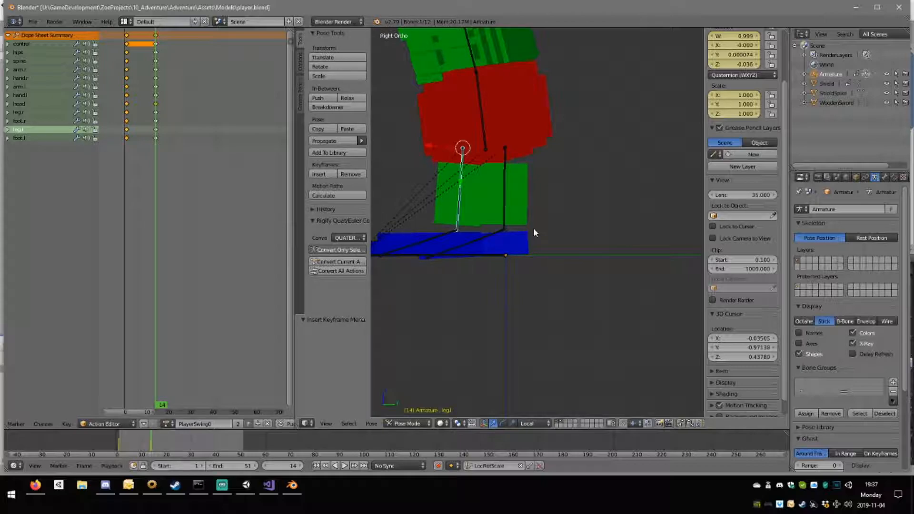
pyautogui.press('g')
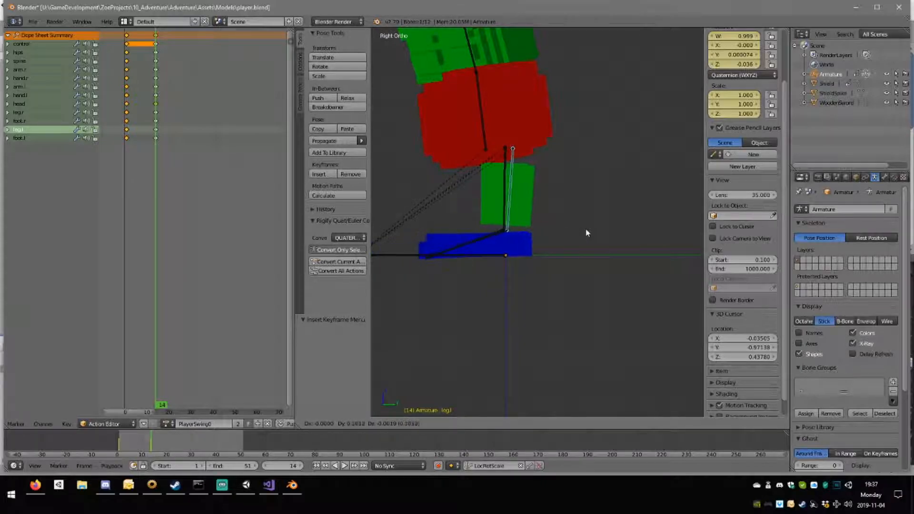
pyautogui.click(579, 232)
pyautogui.press('r')
pyautogui.click(593, 224)
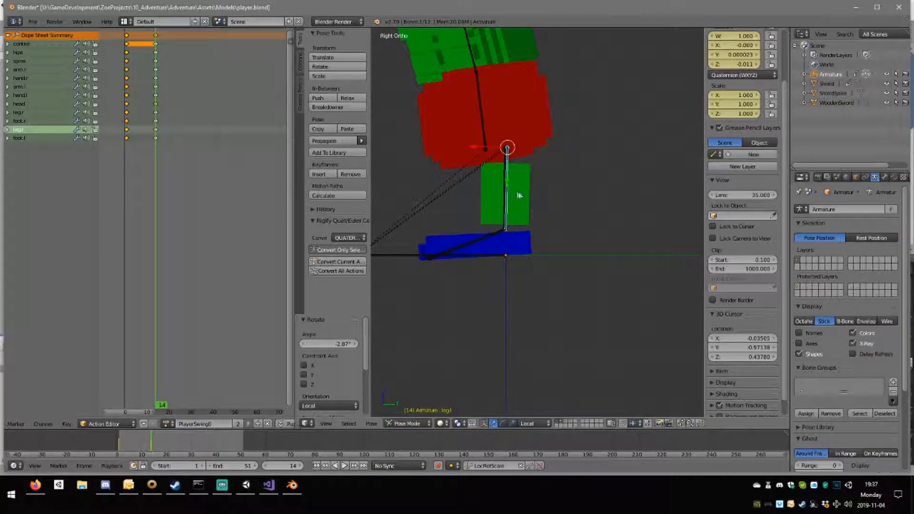
# Move the right leg bone forward in the side view and rotate it about 3.51°.
pyautogui.rightClick(507, 194)
pyautogui.press('g')
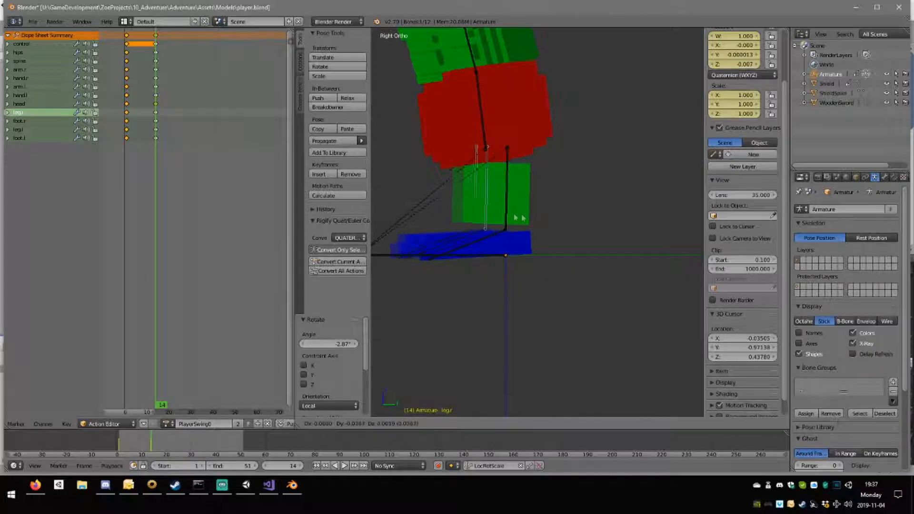
pyautogui.click(500, 218)
pyautogui.press('r')
pyautogui.click(541, 202)
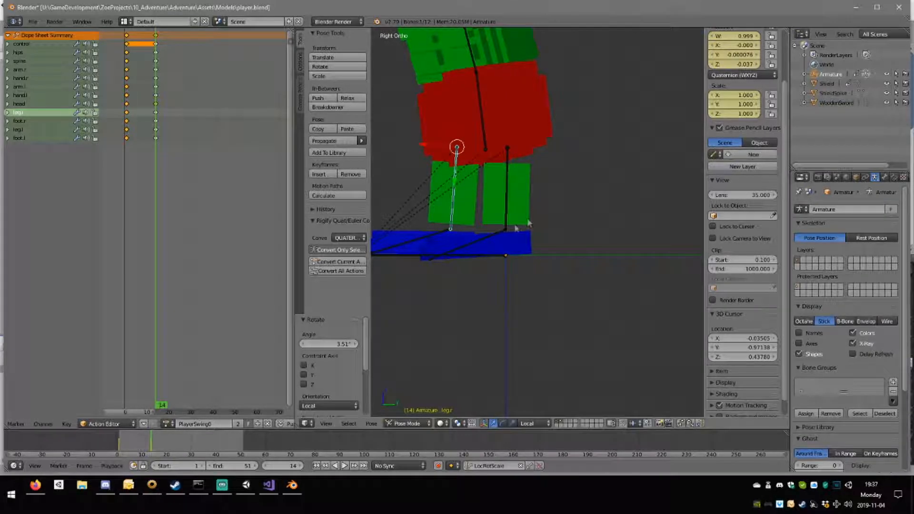
# Rotate the left leg bone about -37.8° around the vertical axis.
pyautogui.scroll(-5, 539, 202)
pyautogui.moveTo(539, 201); pyautogui.dragTo(572, 275, button='middle')
pyautogui.rightClick(529, 224)
pyautogui.press('KP_7')
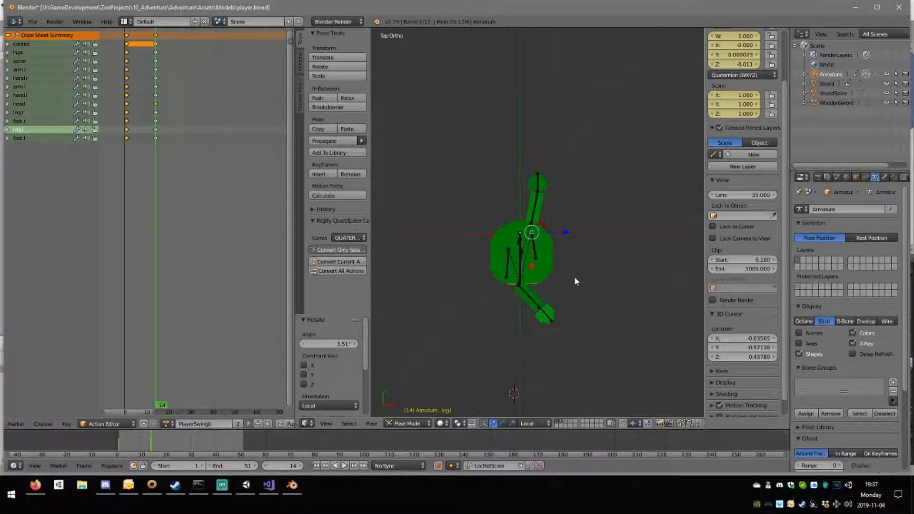
pyautogui.press('r')
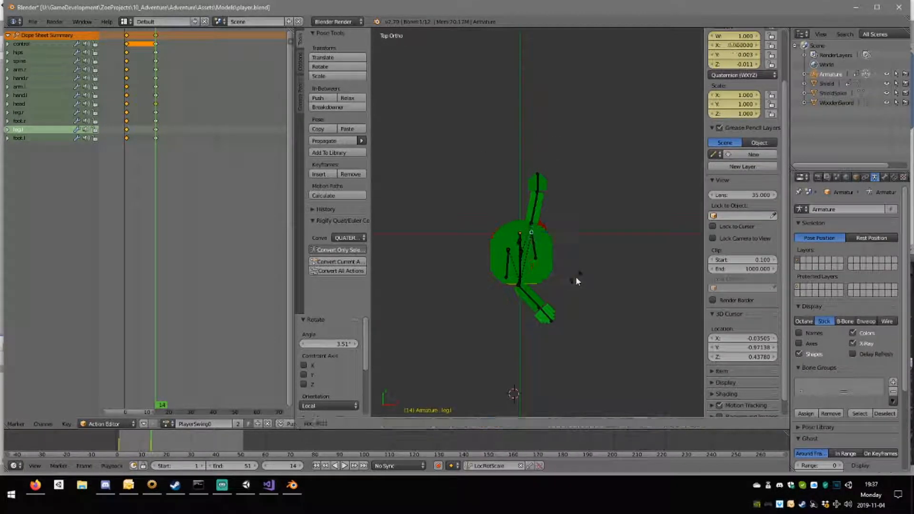
pyautogui.click(590, 243)
# Rotate the right leg bone about -16.3° around the vertical axis.
pyautogui.moveTo(588, 257); pyautogui.dragTo(497, 227, button='middle')
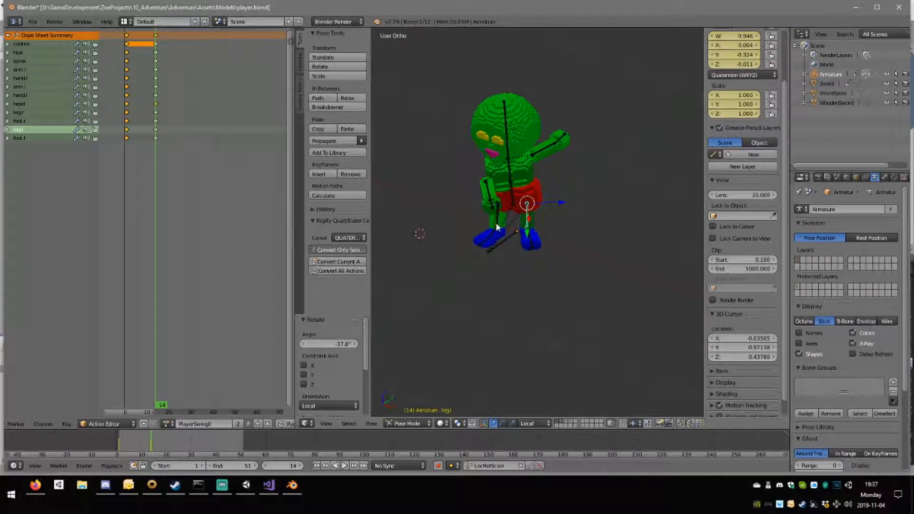
pyautogui.rightClick(498, 222)
pyautogui.moveTo(565, 227); pyautogui.dragTo(400, 200, button='middle')
pyautogui.press('KP_7')
pyautogui.press('r')
pyautogui.click(590, 219)
# Check the leg pose from the side and insert LocRotScale keyframes for all bones at frame 14.
pyautogui.press('KP_1')
pyautogui.press('KP_3')
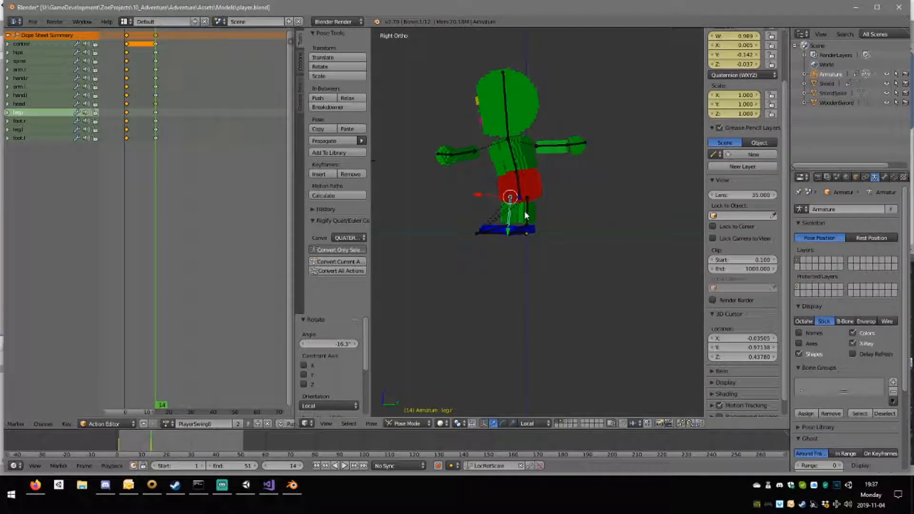
pyautogui.press('a')
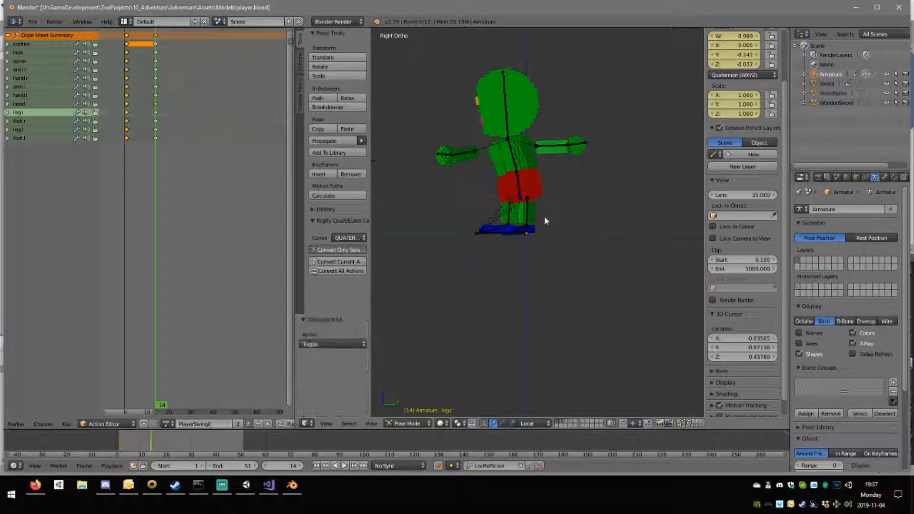
pyautogui.press('a')
pyautogui.press('i')
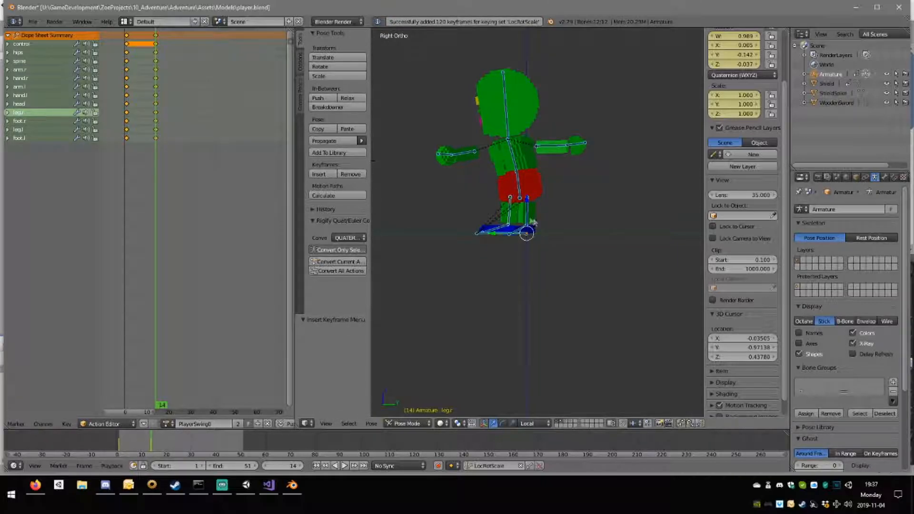
# Play the swing animation to review it, and return to frame 1.
pyautogui.moveTo(542, 218); pyautogui.dragTo(562, 232, button='middle')
pyautogui.click(344, 465)
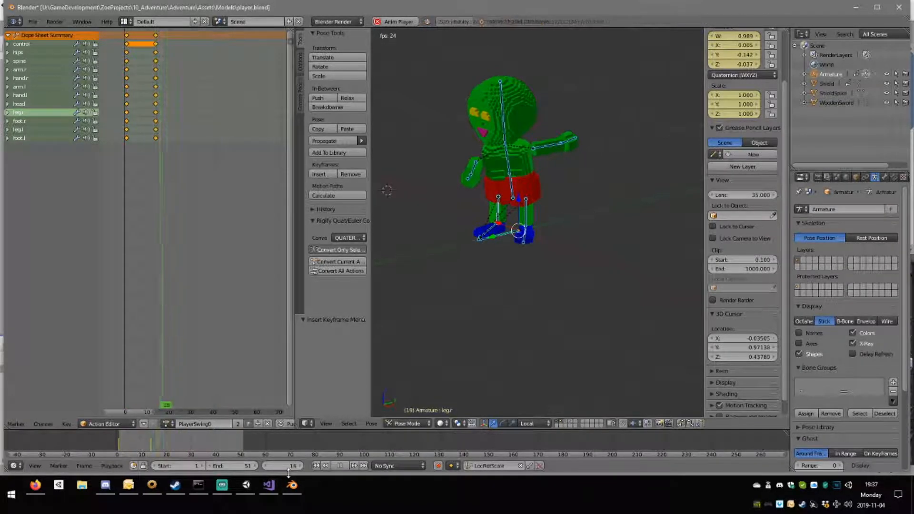
pyautogui.click(338, 465)
pyautogui.click(129, 104)
pyautogui.moveTo(129, 104); pyautogui.dragTo(127, 106)
# Raise the right arm bone at frame 1 by rotating it about 63.9° in the front view.
pyautogui.moveTo(411, 181); pyautogui.dragTo(483, 191, button='middle')
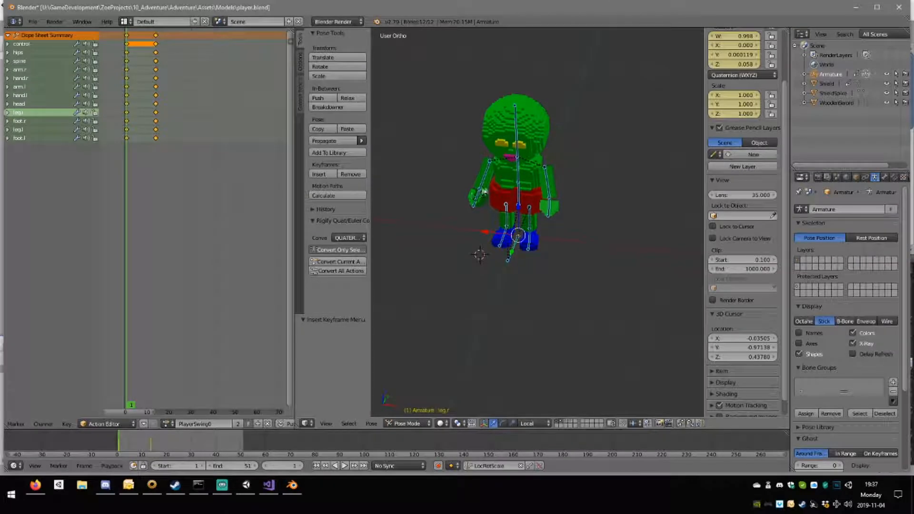
pyautogui.press('KP_1')
pyautogui.scroll(2, 506, 158)
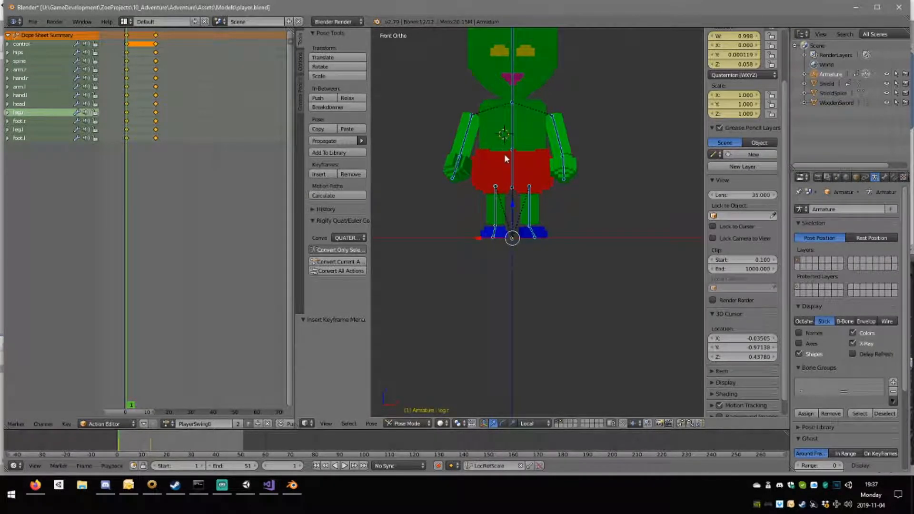
pyautogui.rightClick(467, 129)
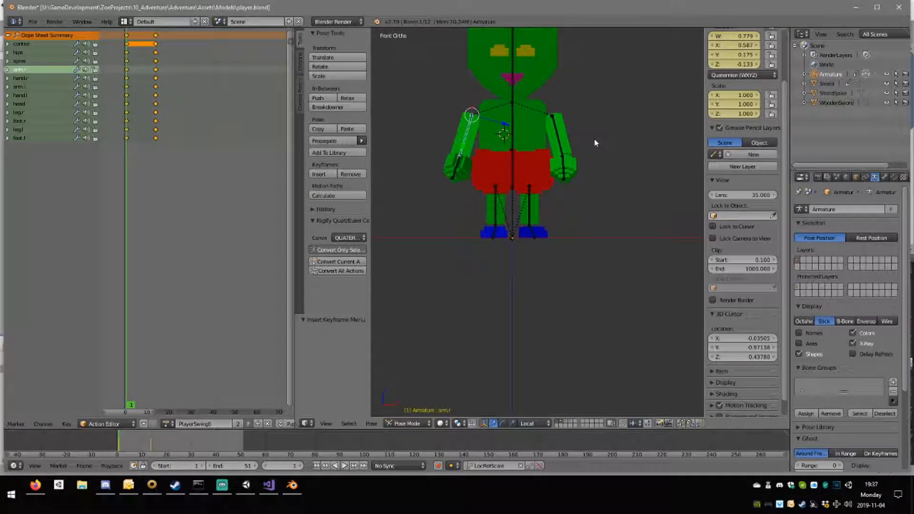
pyautogui.press('r')
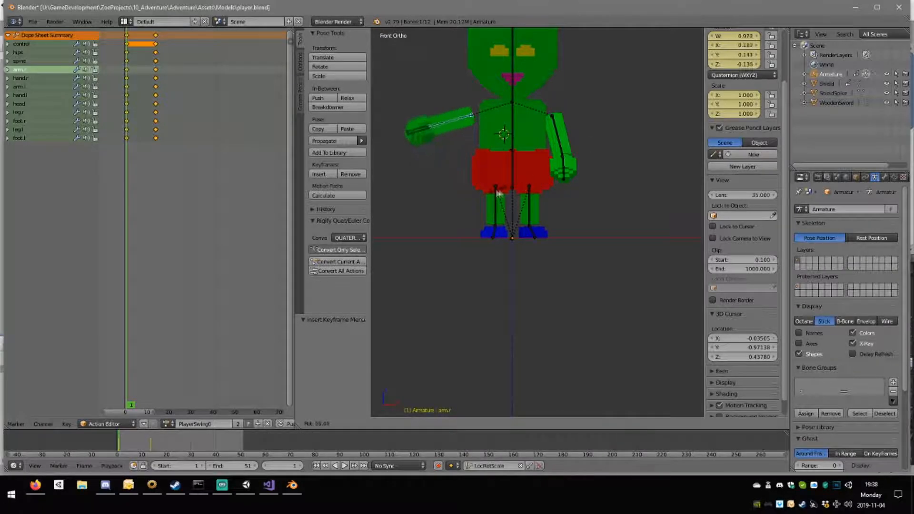
pyautogui.click(493, 191)
# Rotate the right arm bone about 39.7° around the vertical axis.
pyautogui.moveTo(510, 138); pyautogui.dragTo(593, 194, button='middle')
pyautogui.press('KP_7')
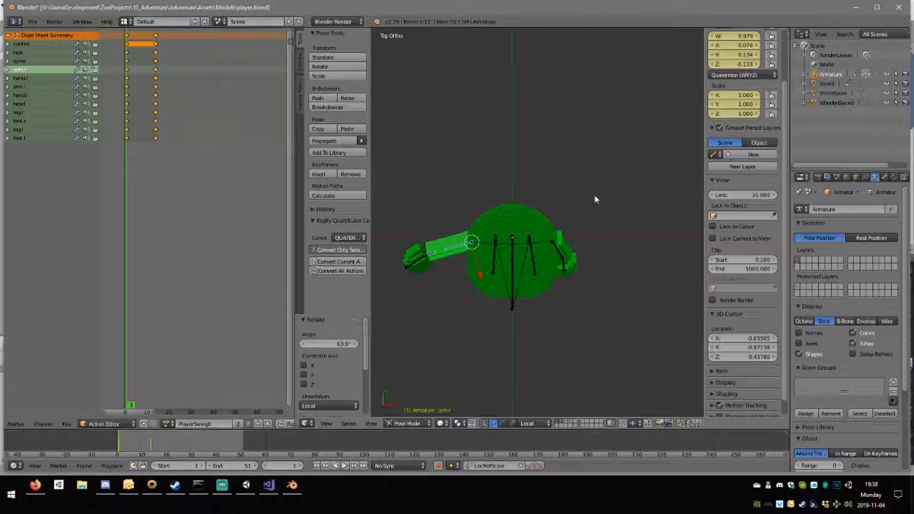
pyautogui.press('r')
pyautogui.click(555, 270)
# Rotate the hips bone about 14.8° around the vertical axis.
pyautogui.moveTo(555, 269); pyautogui.dragTo(504, 187, button='middle')
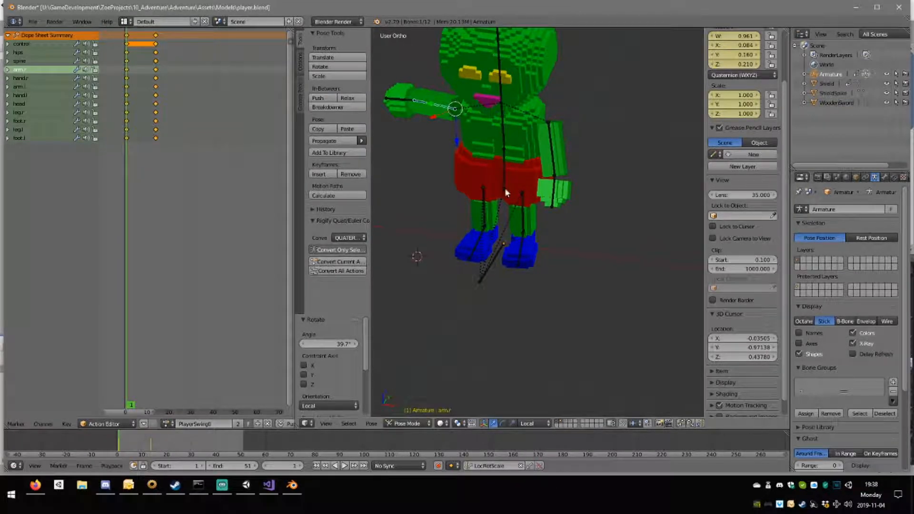
pyautogui.rightClick(504, 188)
pyautogui.press('KP_7')
pyautogui.press('r')
pyautogui.click(645, 248)
# Rotate the spine bone about 31.4° around the vertical axis to twist the torso.
pyautogui.moveTo(645, 249); pyautogui.dragTo(514, 142, button='middle')
pyautogui.rightClick(507, 132)
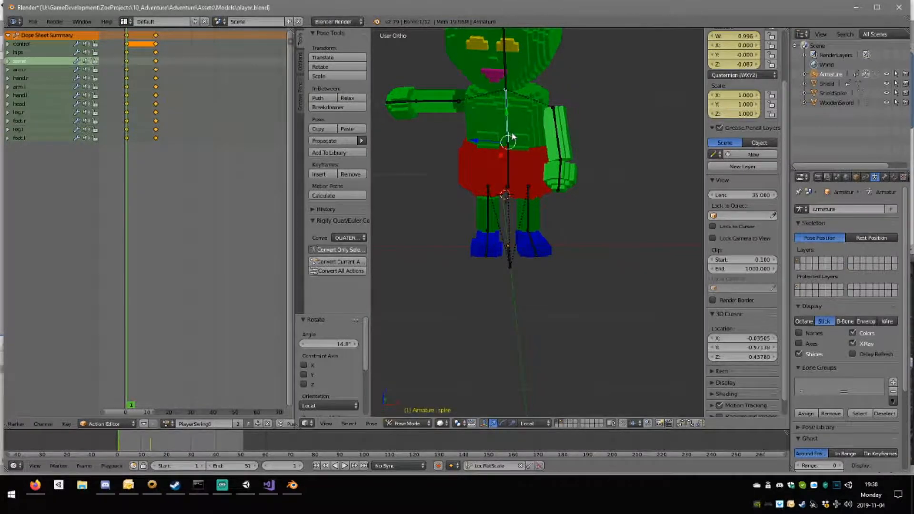
pyautogui.press('KP_7')
pyautogui.press('r')
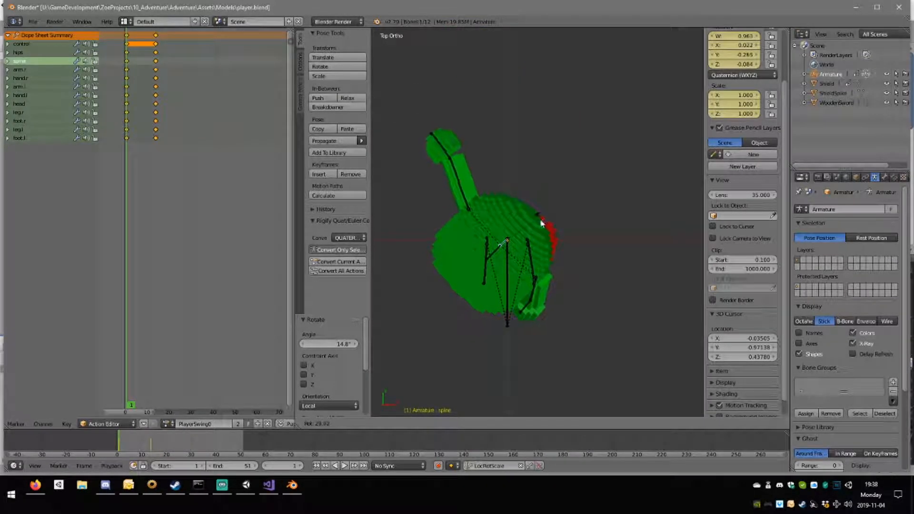
pyautogui.click(542, 224)
# Rotate the left arm bone about -61.7° around the vertical axis in the frame 1 pose.
pyautogui.moveTo(542, 224); pyautogui.dragTo(528, 157, button='middle')
pyautogui.rightClick(523, 152)
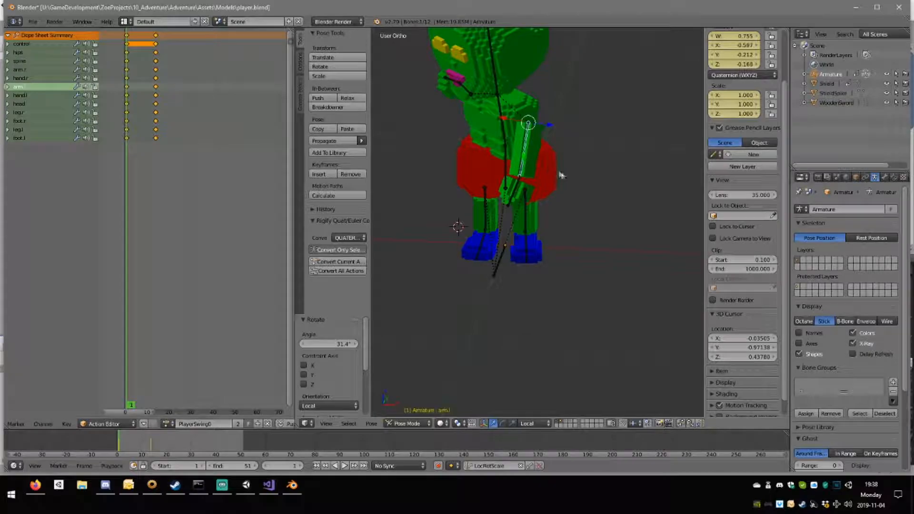
pyautogui.press('KP_7')
pyautogui.press('r')
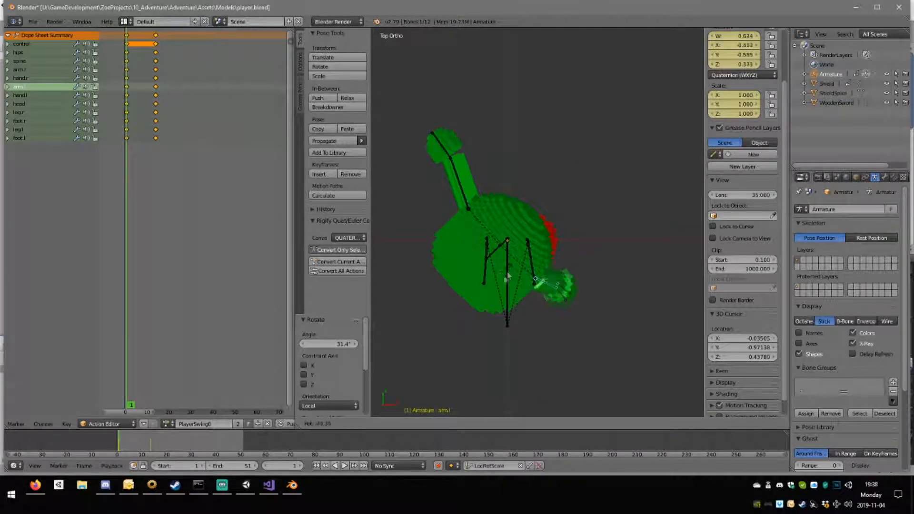
pyautogui.click(516, 269)
# Rotate the left arm bone about 48.4° in a view from behind and about -37.6° around the vertical axis.
pyautogui.press('KP_3')
pyautogui.moveTo(515, 270); pyautogui.dragTo(583, 171, button='middle')
pyautogui.press('r')
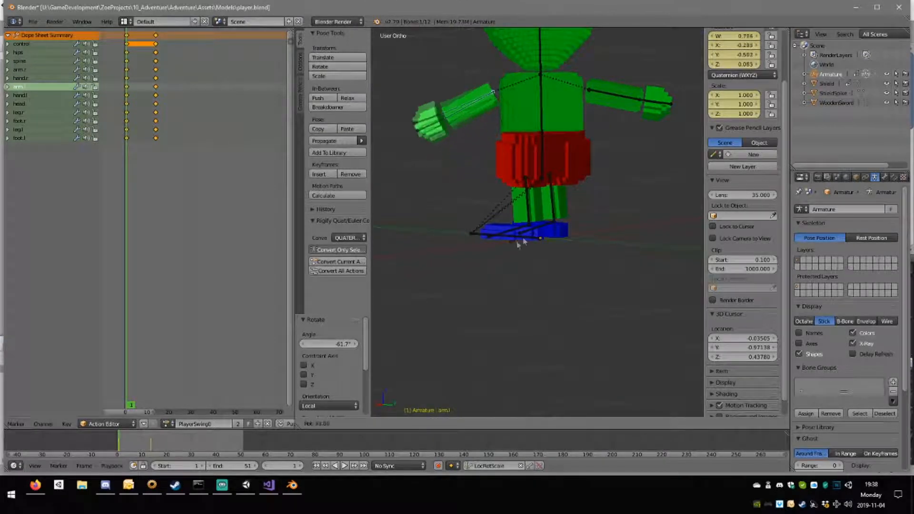
pyautogui.click(509, 241)
pyautogui.moveTo(510, 240); pyautogui.dragTo(631, 244, button='middle')
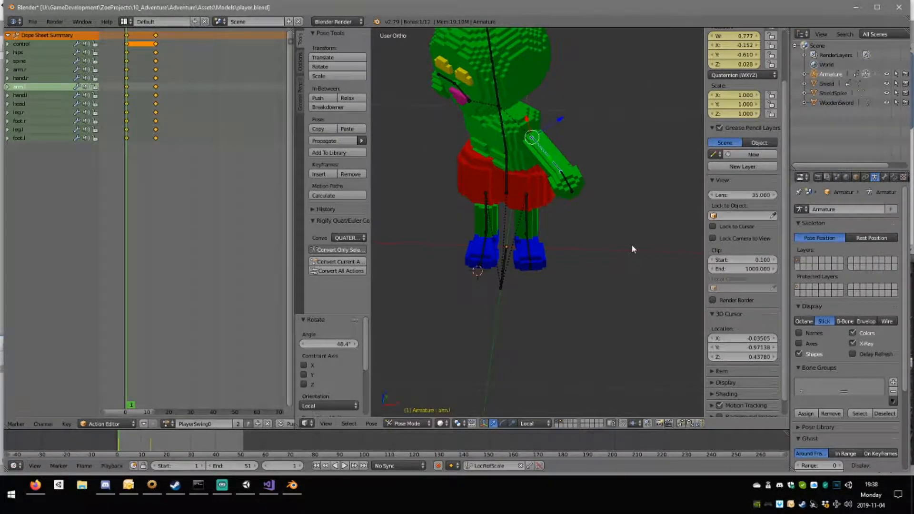
pyautogui.press('KP_7')
pyautogui.press('r')
pyautogui.click(621, 172)
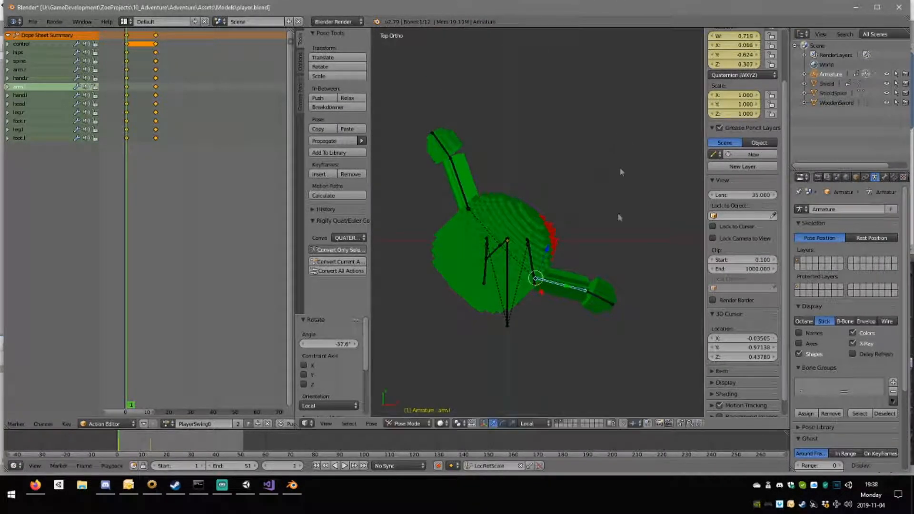
# Rotate the left hand bone about 79.8° around the vertical axis.
pyautogui.rightClick(611, 295)
pyautogui.moveTo(618, 298); pyautogui.dragTo(472, 252, button='middle')
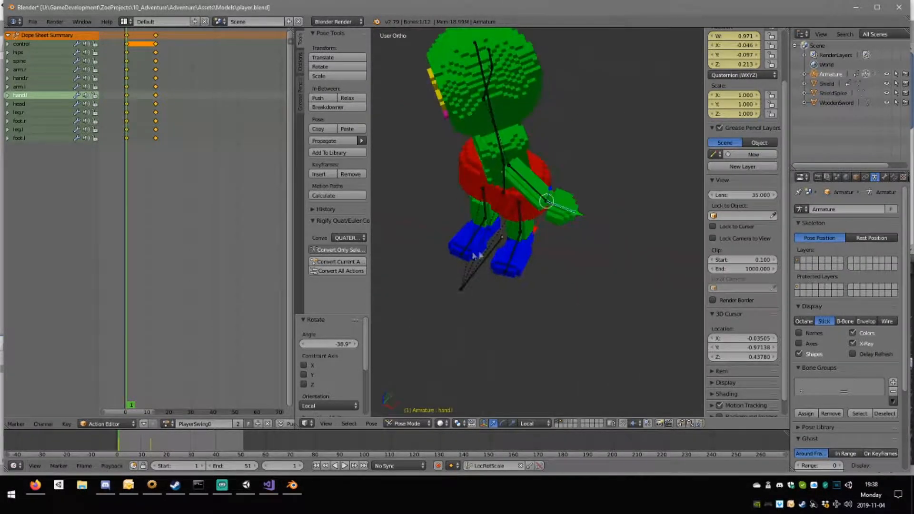
pyautogui.press('KP_7')
pyautogui.press('r')
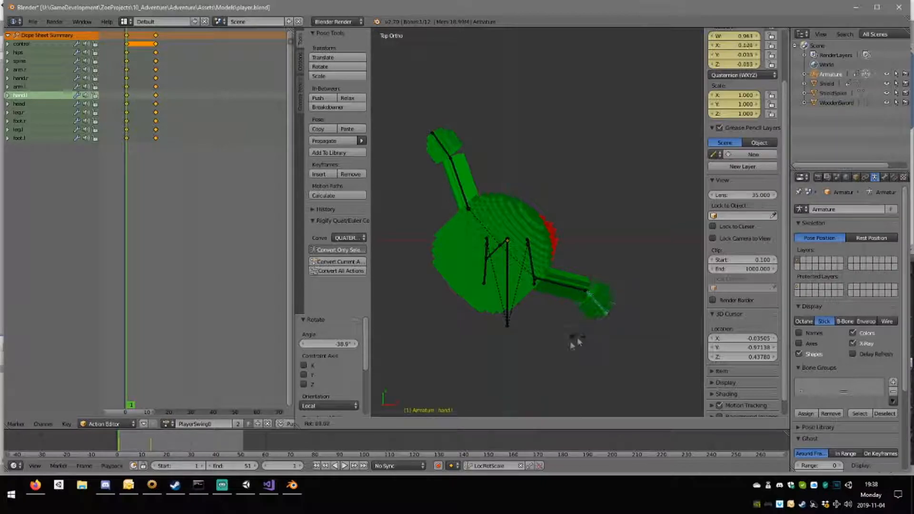
pyautogui.moveTo(554, 345); pyautogui.dragTo(457, 228, button='middle')
# Shift the right leg bone about 0.017 in X and 0.073 in Y, and rotate it about 30.8° around the vertical axis.
pyautogui.rightClick(483, 205)
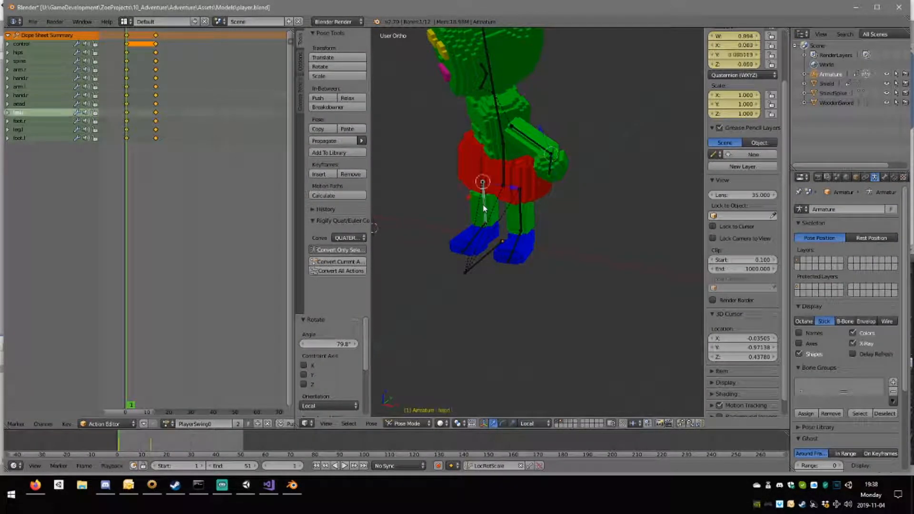
pyautogui.press('KP_7')
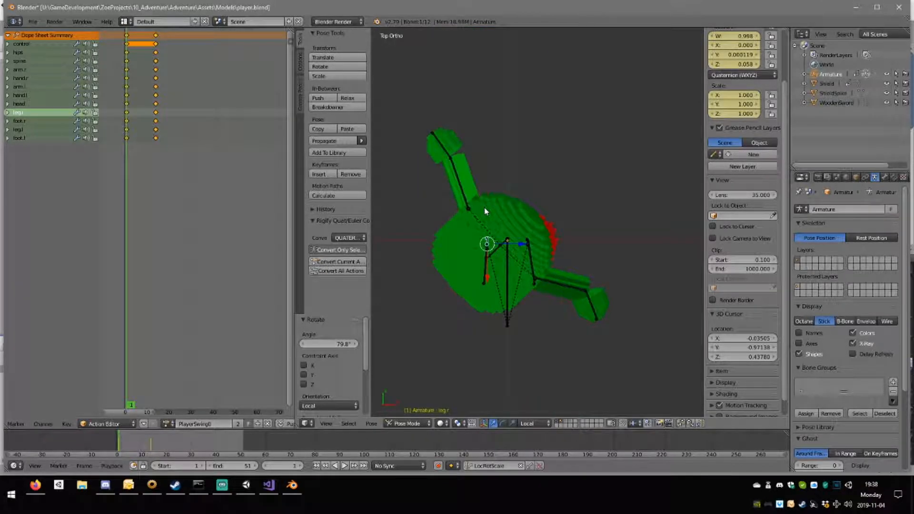
pyautogui.press('g')
pyautogui.click(553, 226)
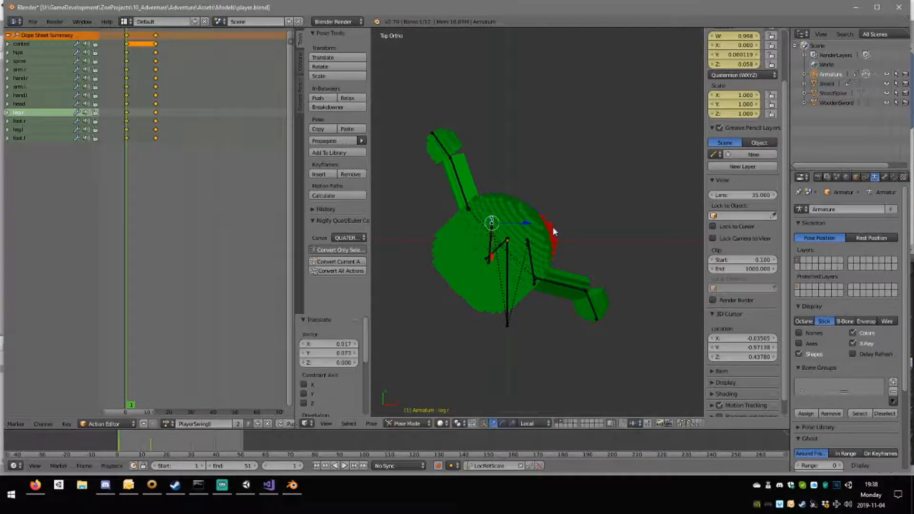
pyautogui.press('r')
pyautogui.click(550, 262)
# Insert LocRotScale keyframes for all bones of the armature at frame 1.
pyautogui.moveTo(551, 262); pyautogui.dragTo(569, 199, button='middle')
pyautogui.scroll(-3, 503, 219)
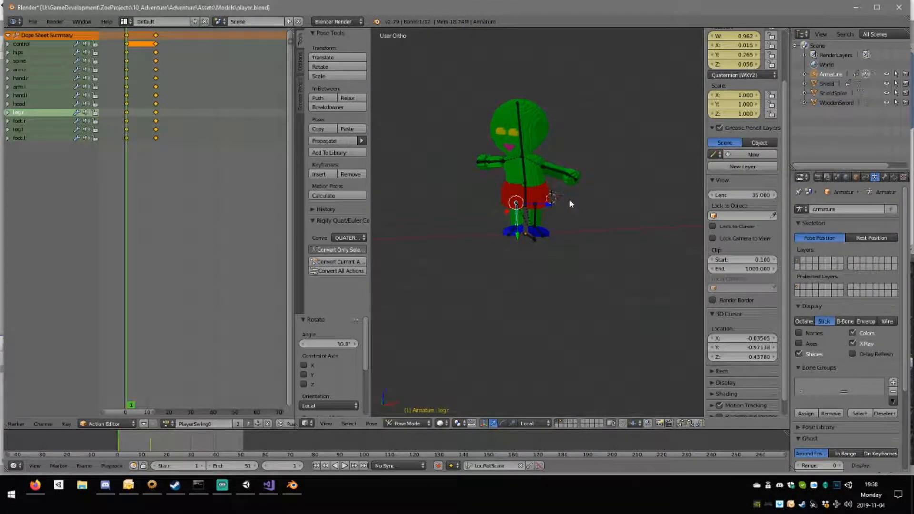
pyautogui.press('a')
pyautogui.press('i')
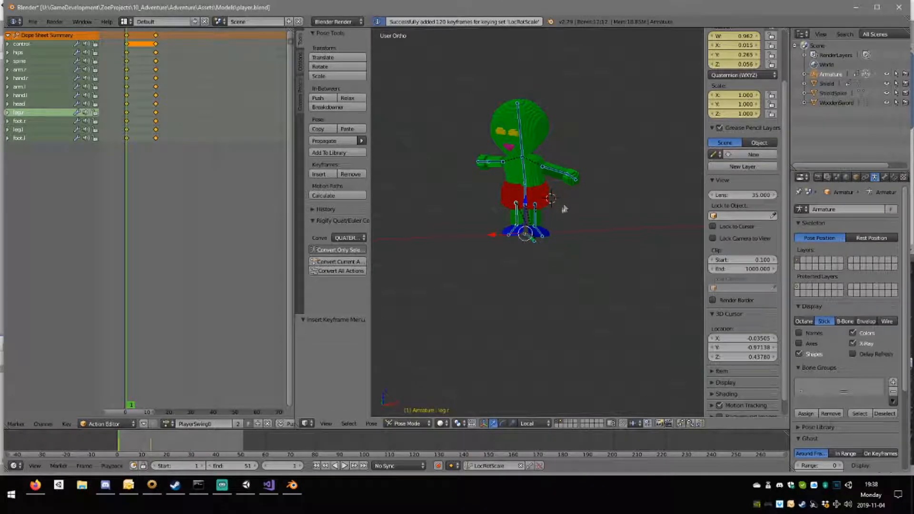
# Set the animation's end frame to 15 and play back the swing from several sides.
pyautogui.click(344, 465)
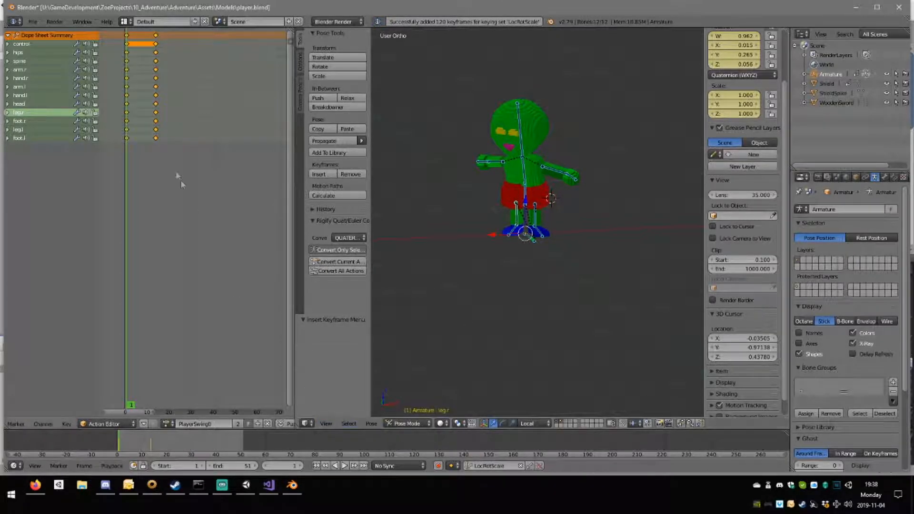
pyautogui.hotkey('alt', 'a')
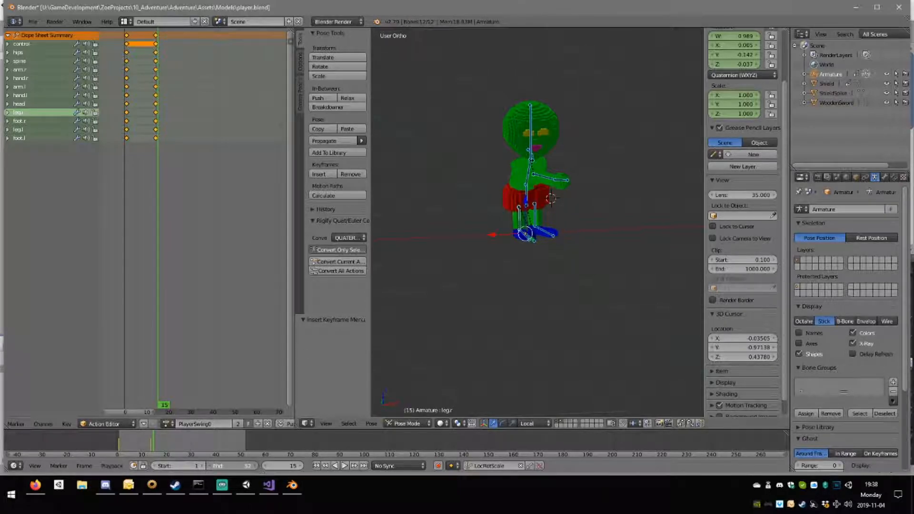
pyautogui.write('15')
pyautogui.press('Return')
pyautogui.click(343, 466)
pyautogui.moveTo(647, 251); pyautogui.dragTo(408, 261, button='middle')
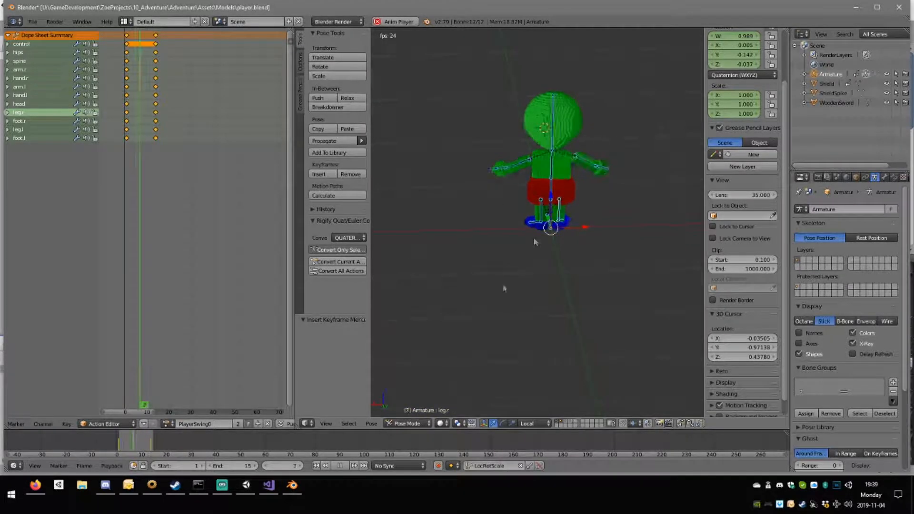
pyautogui.hotkey('alt', 'a')
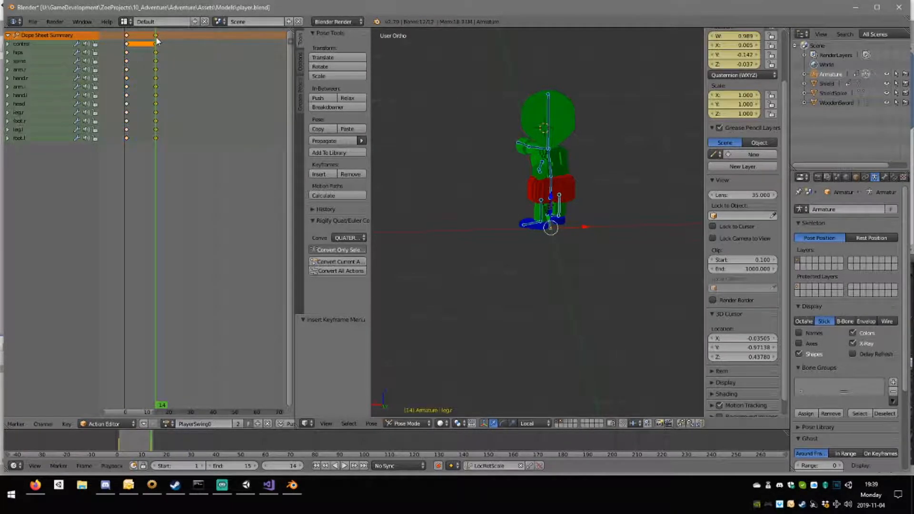
# Move the end-pose keyframes to frame 5 and play back the faster swing.
pyautogui.moveTo(156, 37); pyautogui.dragTo(146, 38)
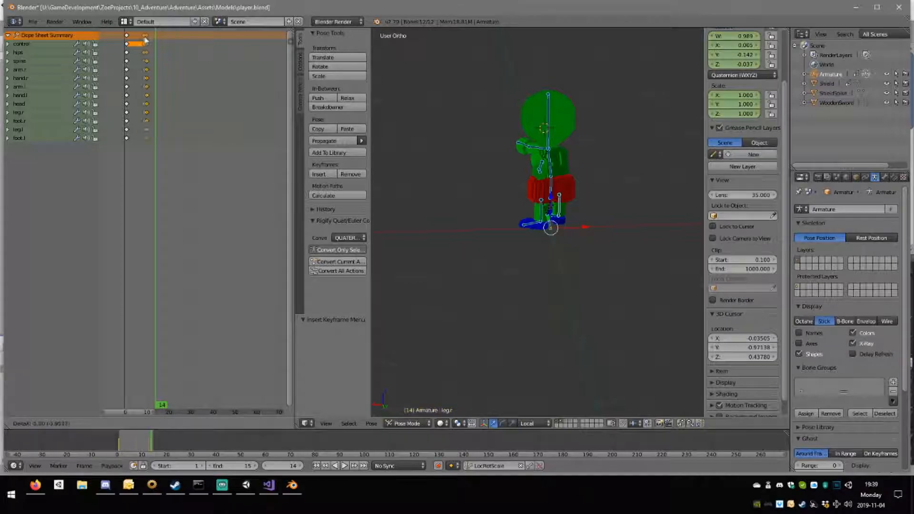
pyautogui.click(137, 41)
pyautogui.click(137, 40)
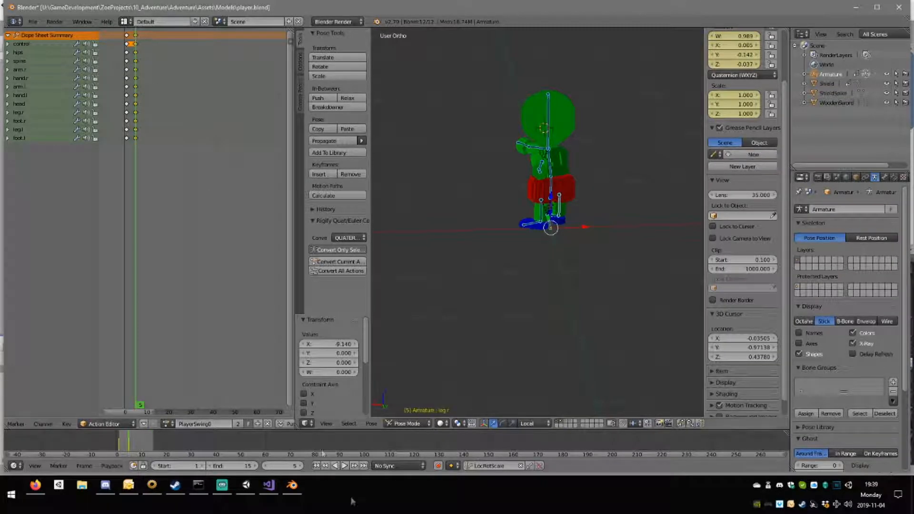
pyautogui.click(344, 465)
pyautogui.moveTo(605, 305); pyautogui.dragTo(382, 310, button='middle')
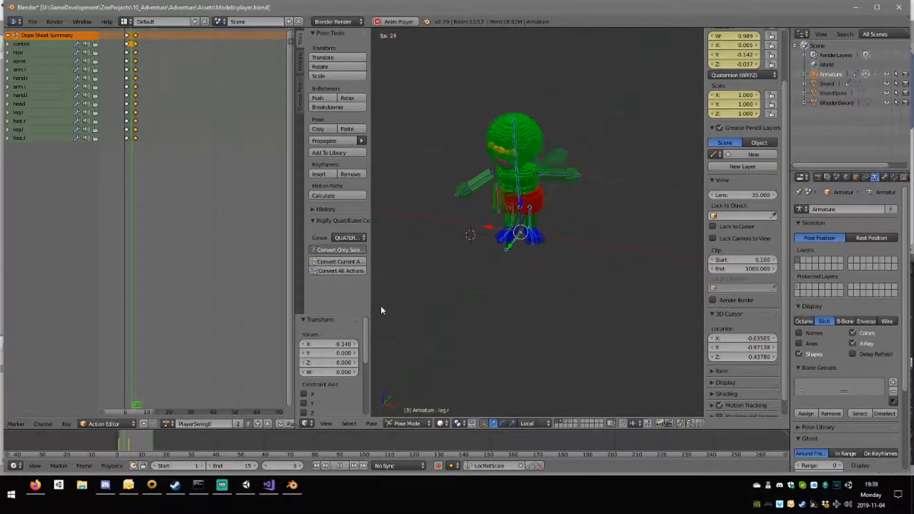
pyautogui.press('Escape')
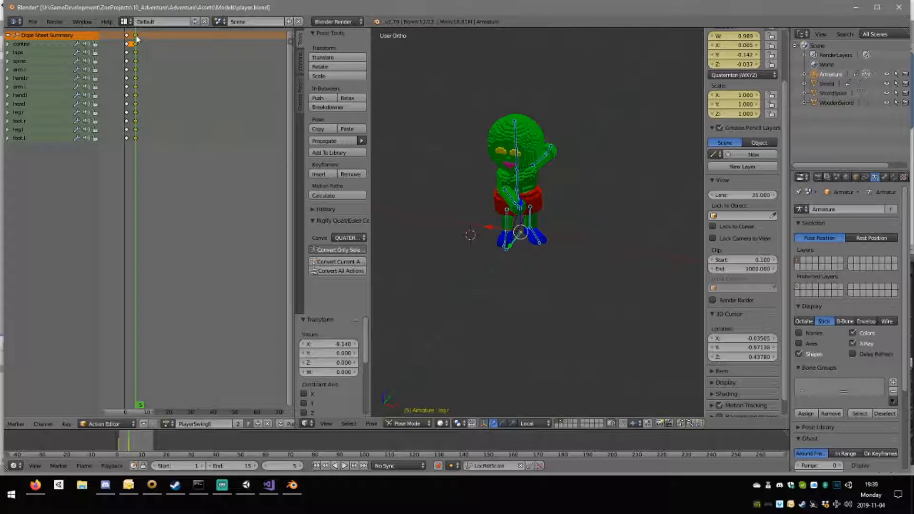
# Duplicate the frame 5 keyframes of all bones and place the copies at frame 16.
pyautogui.hotkey('shift', 'd')
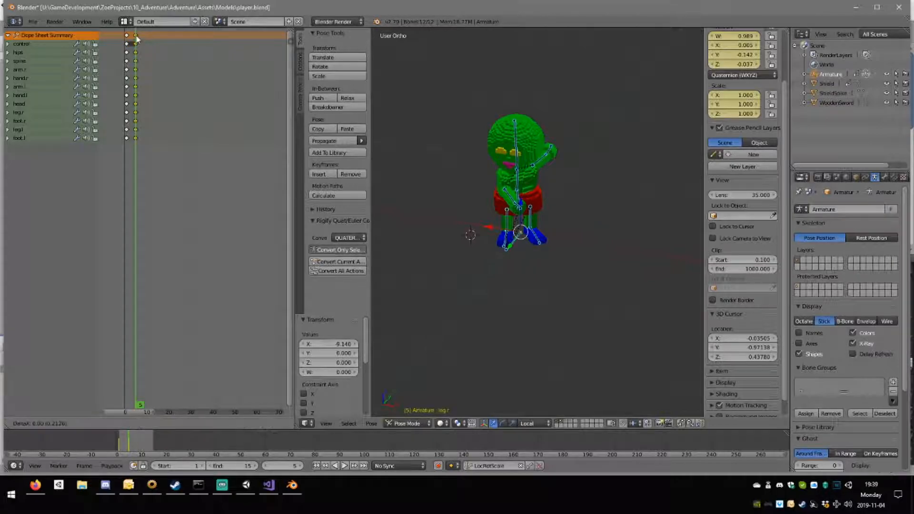
pyautogui.click(157, 37)
pyautogui.click(154, 38)
pyautogui.moveTo(156, 38); pyautogui.dragTo(161, 38)
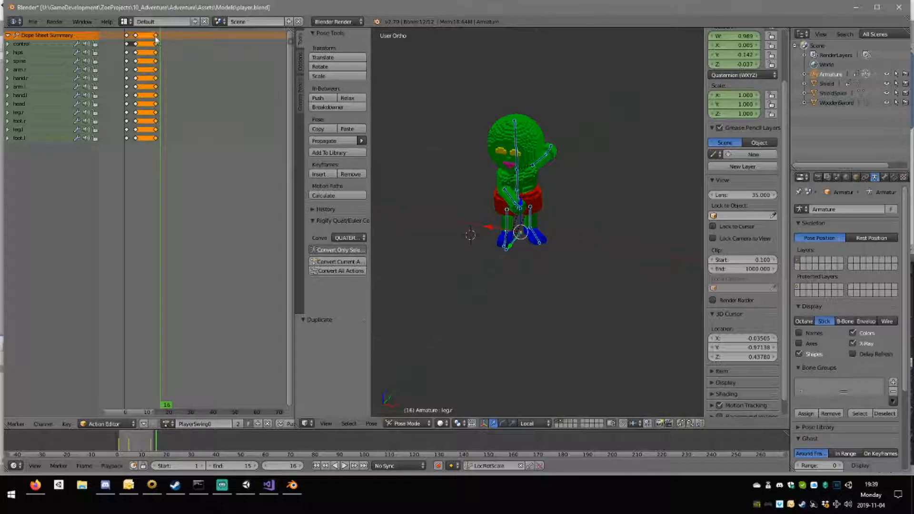
pyautogui.press('g')
pyautogui.click(164, 39)
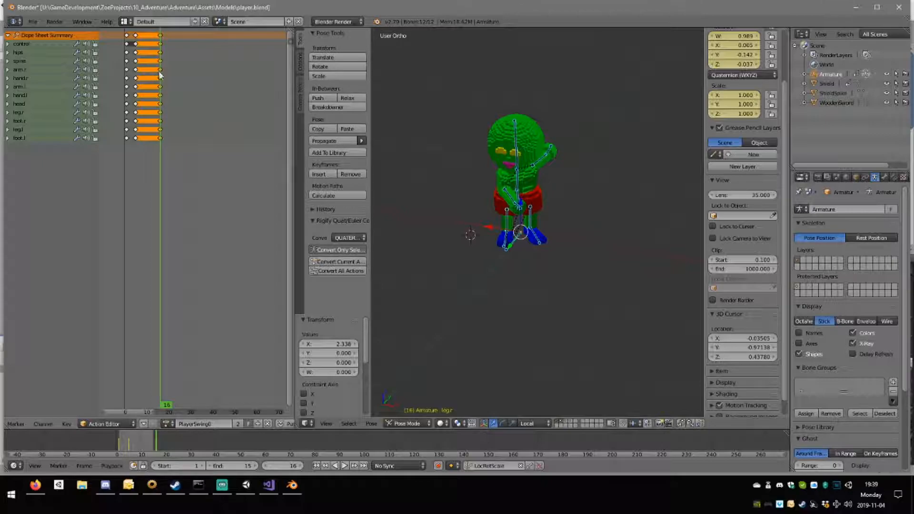
# Rotate the hips bone about -9.17° around the vertical axis at frame 16.
pyautogui.press('KP_7')
pyautogui.scroll(5, 580, 223)
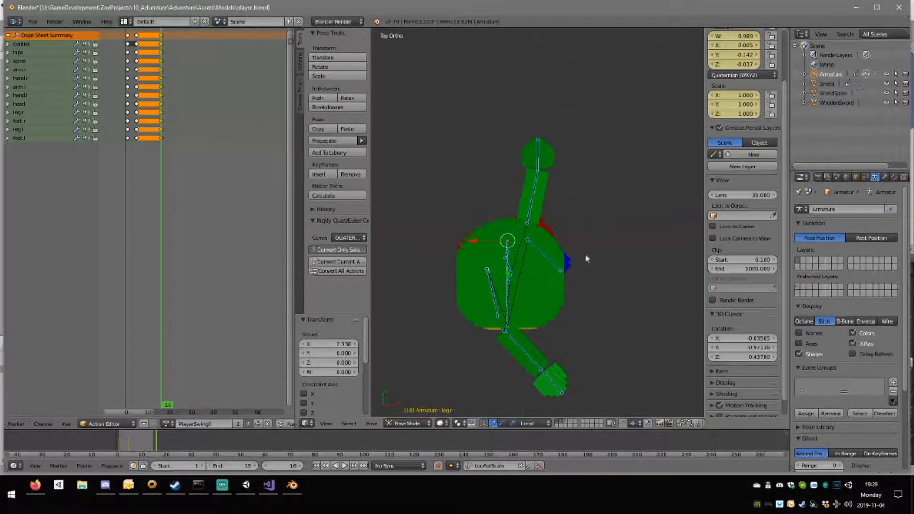
pyautogui.scroll(2, 586, 258)
pyautogui.moveTo(499, 332); pyautogui.dragTo(497, 169, button='middle')
pyautogui.rightClick(497, 169)
pyautogui.press('KP_7')
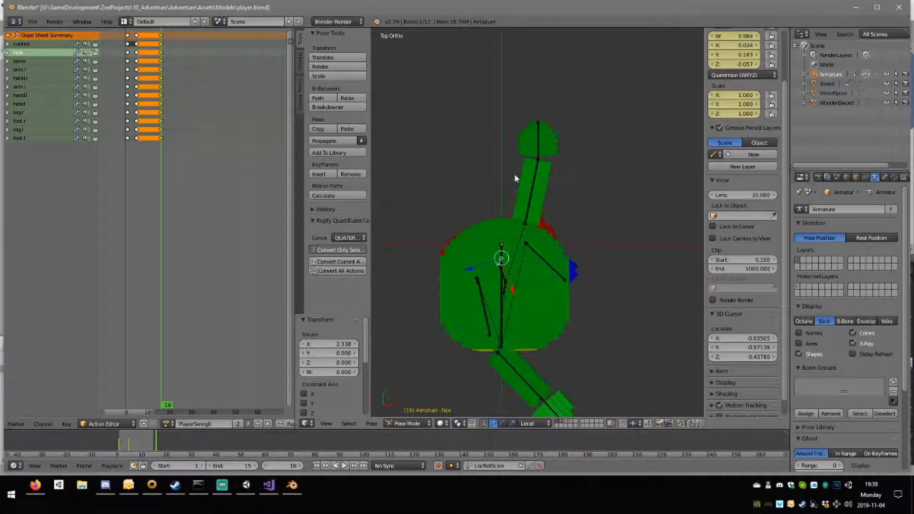
pyautogui.press('r')
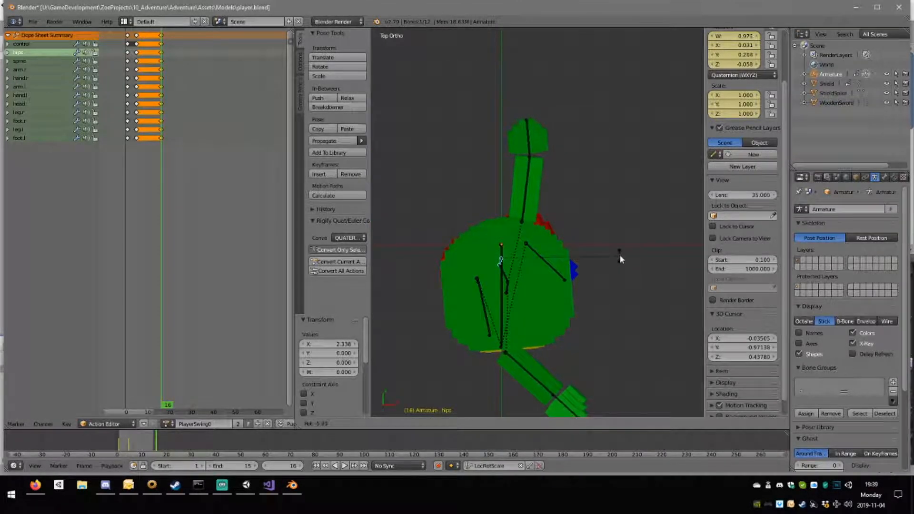
pyautogui.click(620, 252)
# Rotate the right arm bone about 4.79° and the right hand bone about -14.5° around the vertical axis.
pyautogui.rightClick(548, 366)
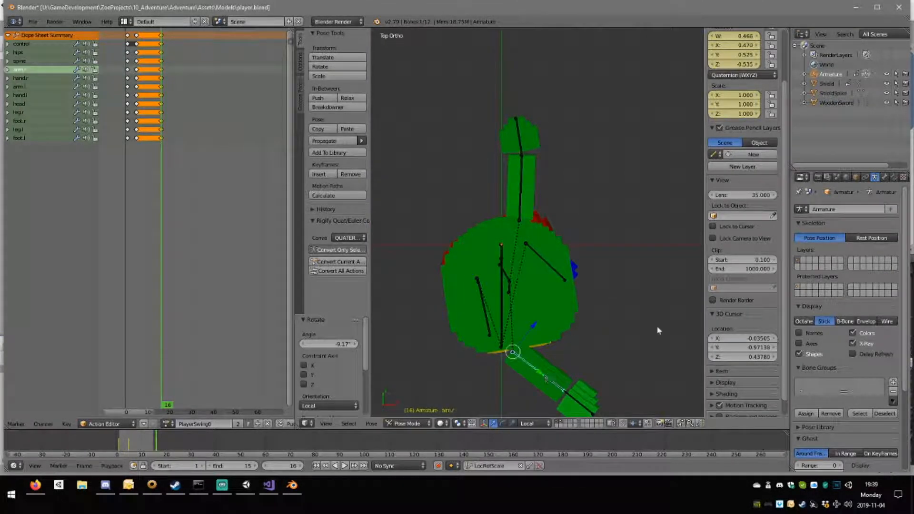
pyautogui.press('r')
pyautogui.click(647, 354)
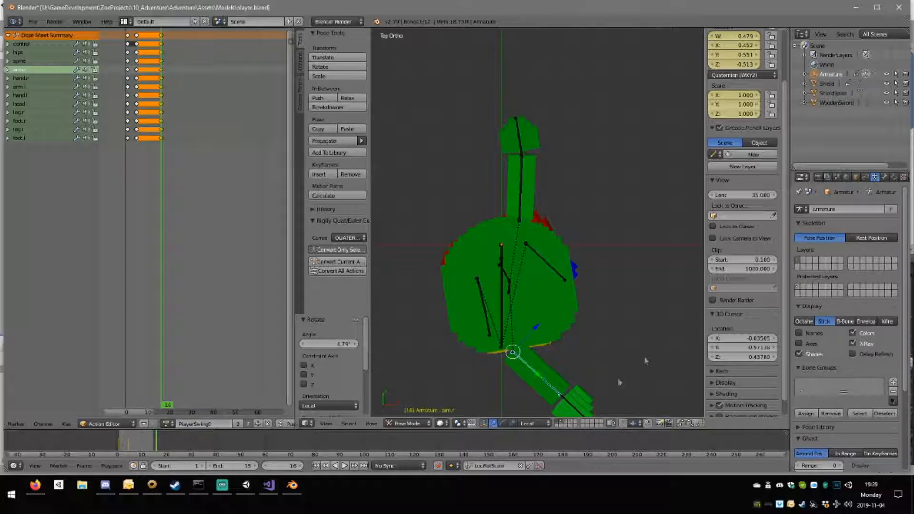
pyautogui.rightClick(580, 409)
pyautogui.press('r')
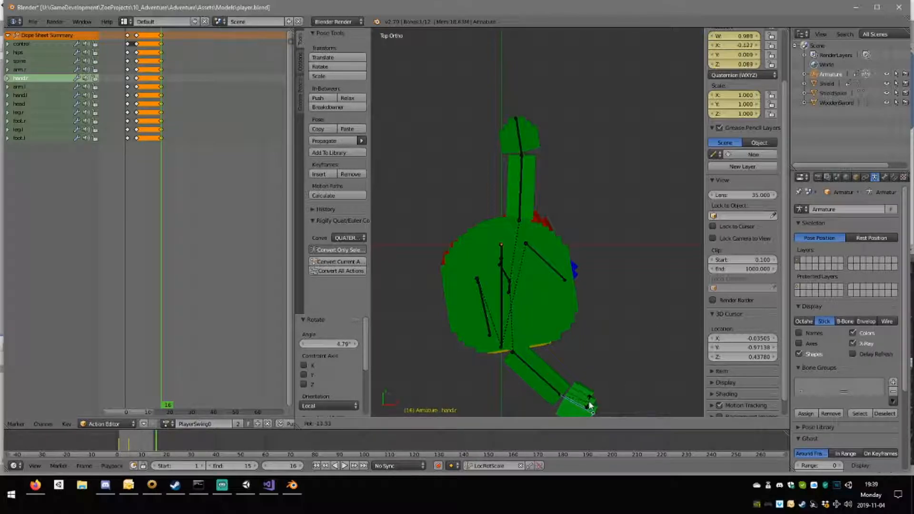
pyautogui.click(590, 405)
# Shift the left arm bone about -0.022 in X and rotate the left hand bone about 8.28° around the vertical axis.
pyautogui.rightClick(522, 202)
pyautogui.press('g')
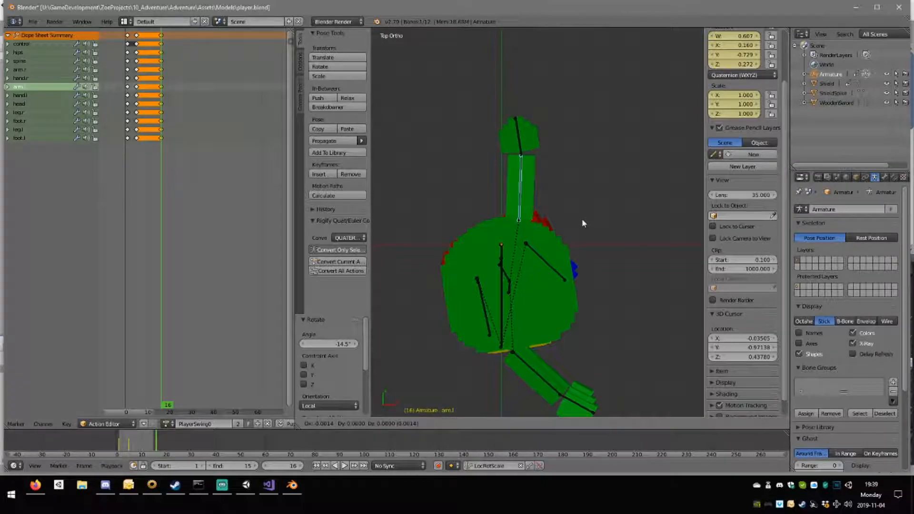
pyautogui.click(575, 218)
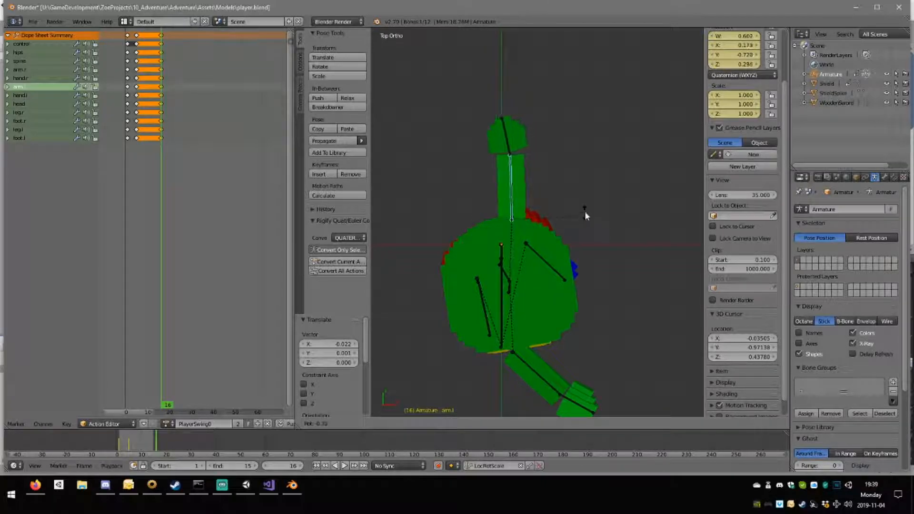
pyautogui.rightClick(524, 126)
pyautogui.press('r')
pyautogui.click(618, 172)
# Rotate the left leg bone about -5.85° around the vertical axis and shift it slightly in the top view.
pyautogui.moveTo(618, 174); pyautogui.dragTo(531, 204, button='middle')
pyautogui.rightClick(516, 211)
pyautogui.rightClick(516, 209)
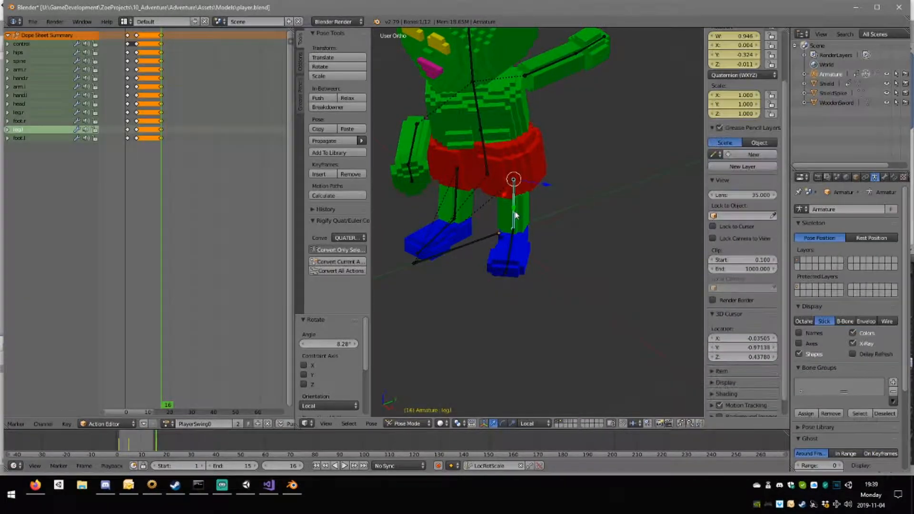
pyautogui.press('KP_7')
pyautogui.click(615, 245)
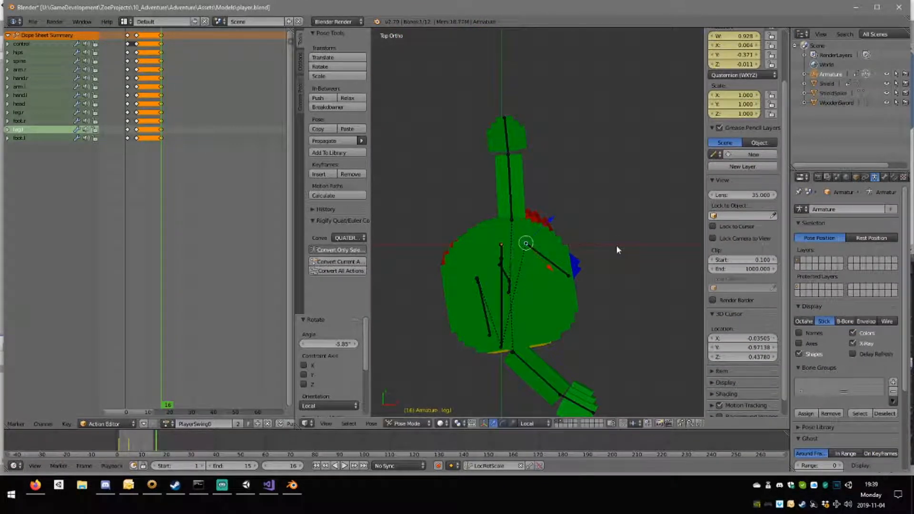
pyautogui.press('g')
pyautogui.click(620, 246)
# Shift the right leg bone about -0.017 in Y and -0.003 in Z in the side view.
pyautogui.moveTo(614, 268); pyautogui.dragTo(479, 200, button='middle')
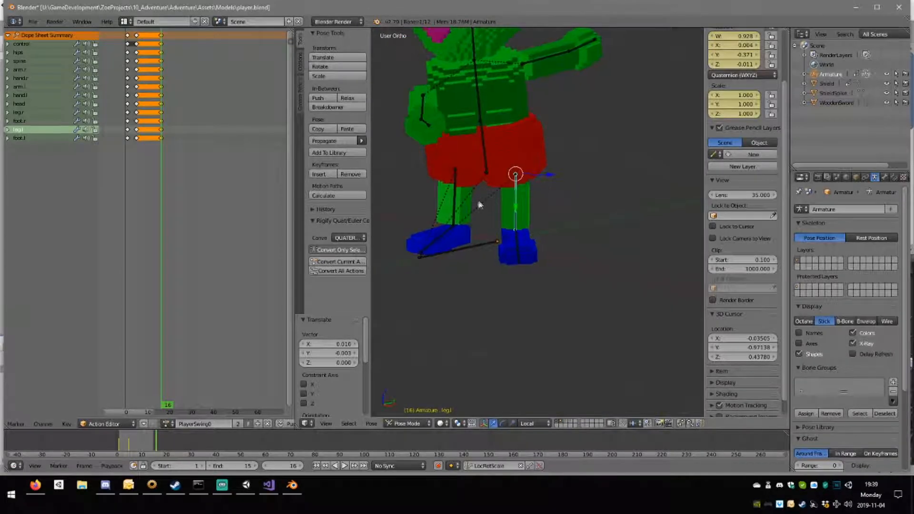
pyautogui.rightClick(457, 193)
pyautogui.rightClick(454, 204)
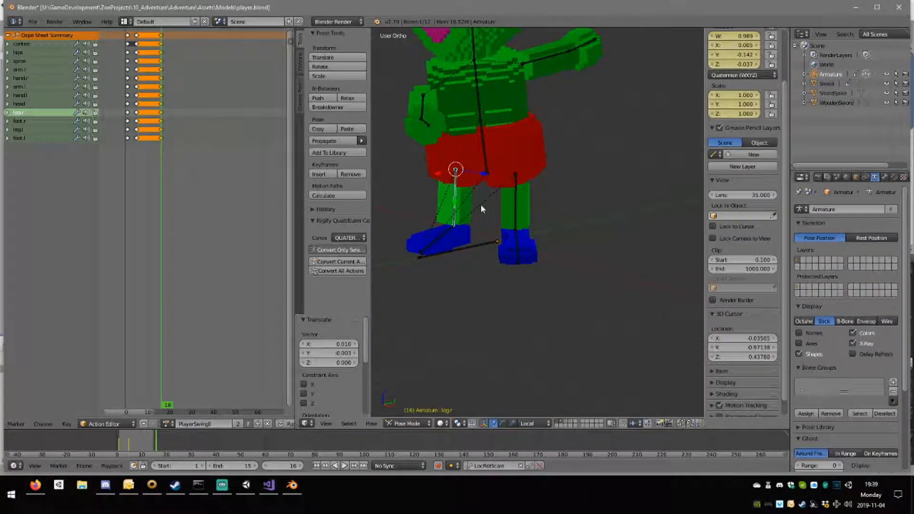
pyautogui.press('KP_3')
pyautogui.press('g')
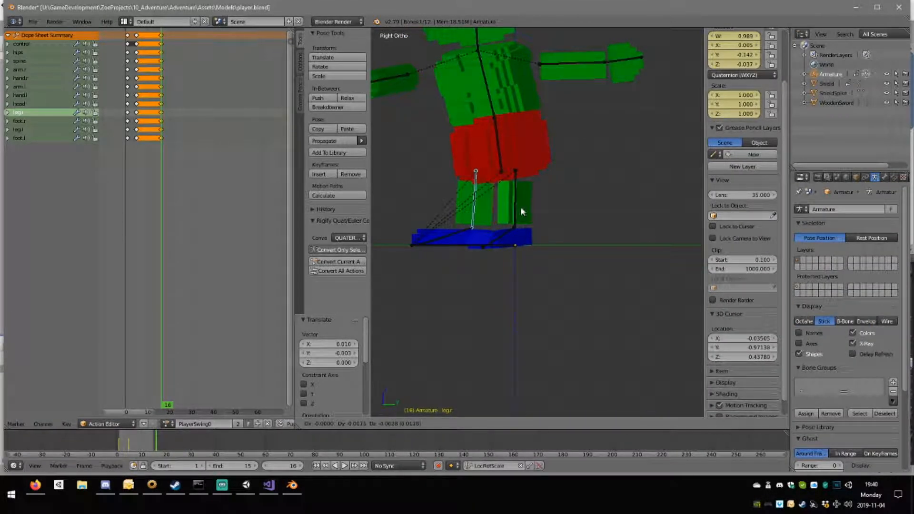
pyautogui.click(521, 207)
# Rotate the spine bone about -3.62° around the vertical axis and adjust the head bone's rotation in the top view.
pyautogui.moveTo(521, 206); pyautogui.dragTo(489, 109, button='middle')
pyautogui.rightClick(488, 109)
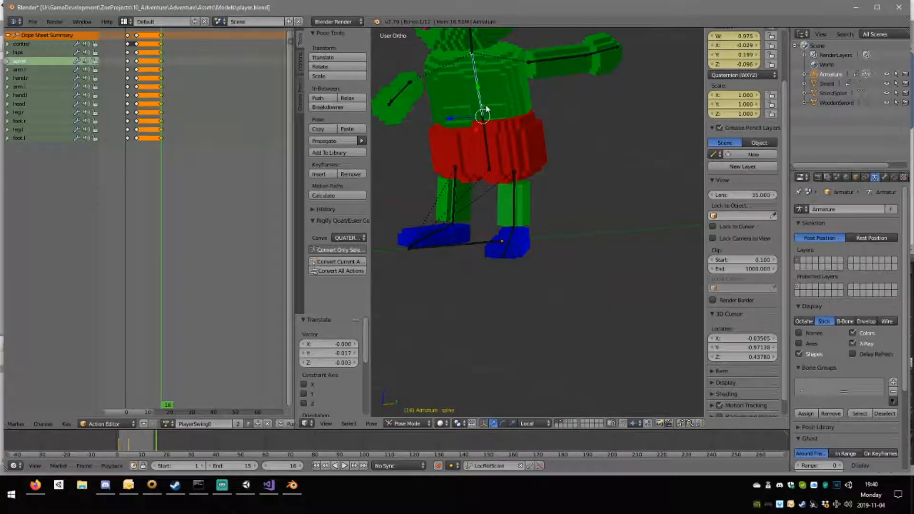
pyautogui.press('KP_7')
pyautogui.press('r')
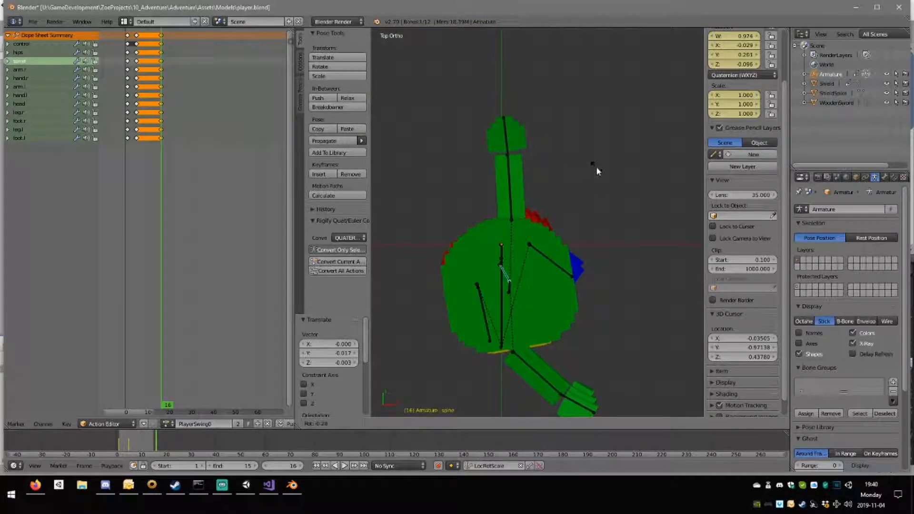
pyautogui.click(591, 162)
pyautogui.rightClick(513, 290)
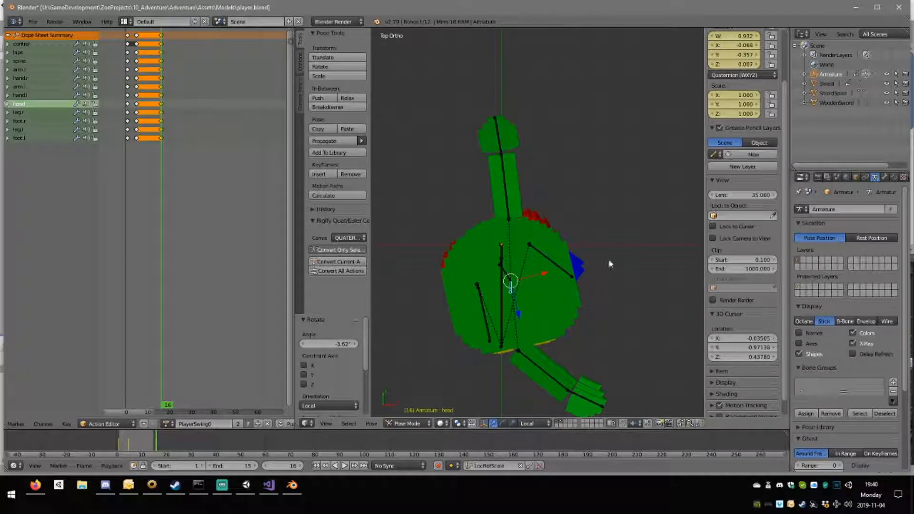
pyautogui.press('r')
pyautogui.click(613, 299)
# Insert LocRotScale keyframes for all bones at frame 16.
pyautogui.moveTo(612, 293); pyautogui.dragTo(526, 233, button='middle')
pyautogui.press('a')
pyautogui.press('i')
# Play back the swing animation and examine the motion from several angles.
pyautogui.click(344, 466)
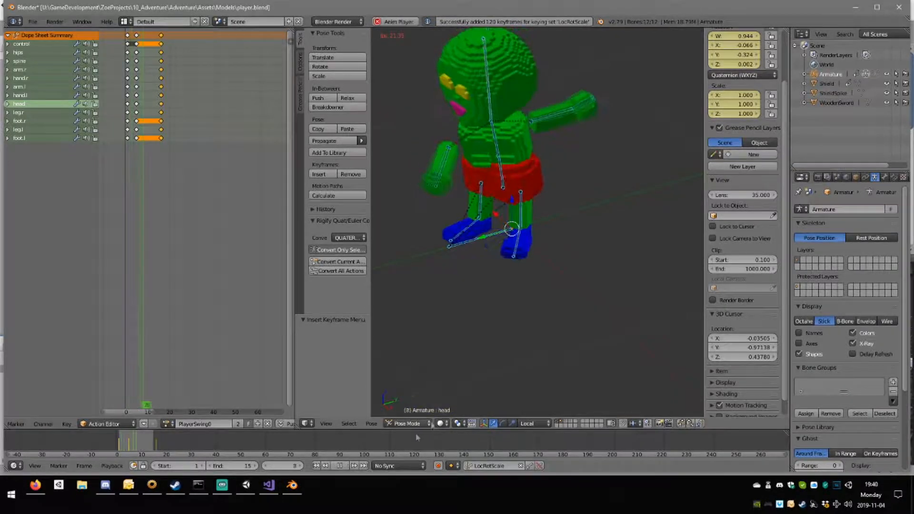
pyautogui.moveTo(517, 335); pyautogui.dragTo(395, 291, button='middle')
pyautogui.scroll(-4, 534, 281)
pyautogui.moveTo(536, 285); pyautogui.dragTo(463, 312, button='middle')
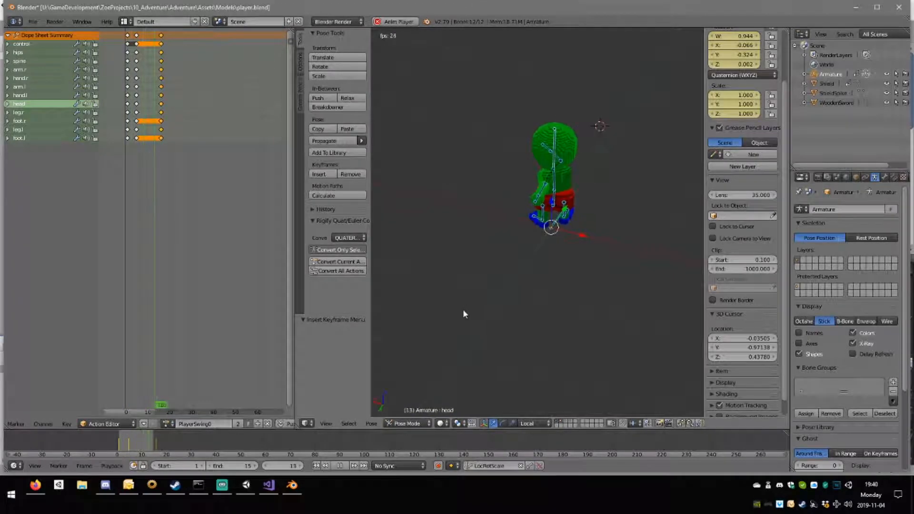
pyautogui.moveTo(522, 304); pyautogui.dragTo(465, 299, button='middle')
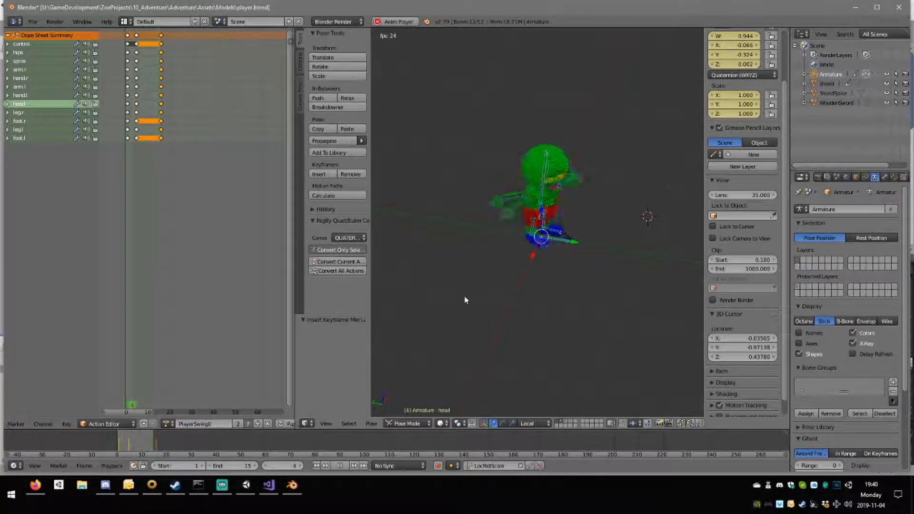
pyautogui.moveTo(533, 298); pyautogui.dragTo(500, 308, button='middle')
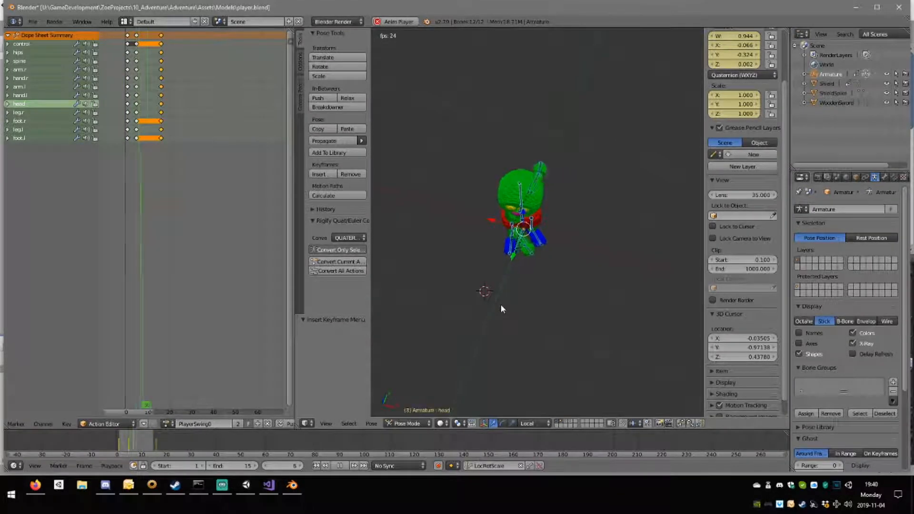
pyautogui.click(339, 466)
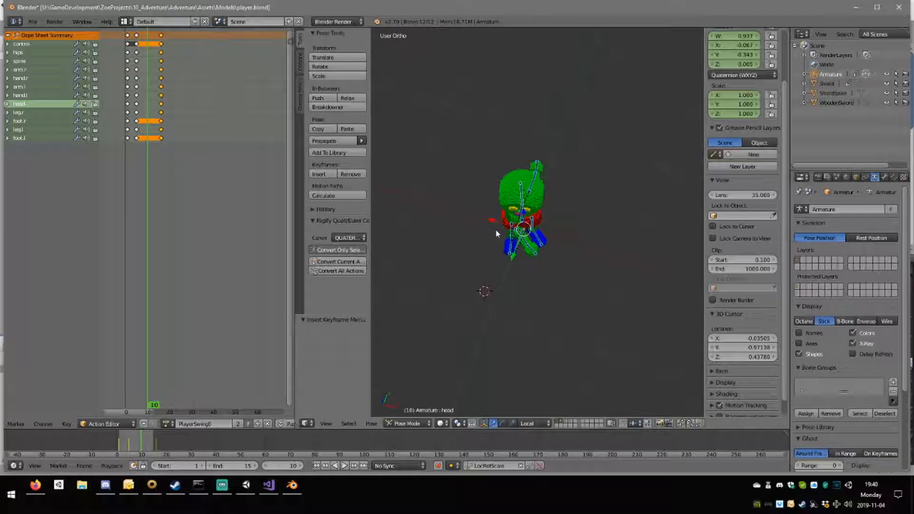
# Save the file and create a copy of the swing action named PlayerSwing1.
pyautogui.hotkey('ctrl', 's')
pyautogui.click(484, 230)
pyautogui.click(125, 116)
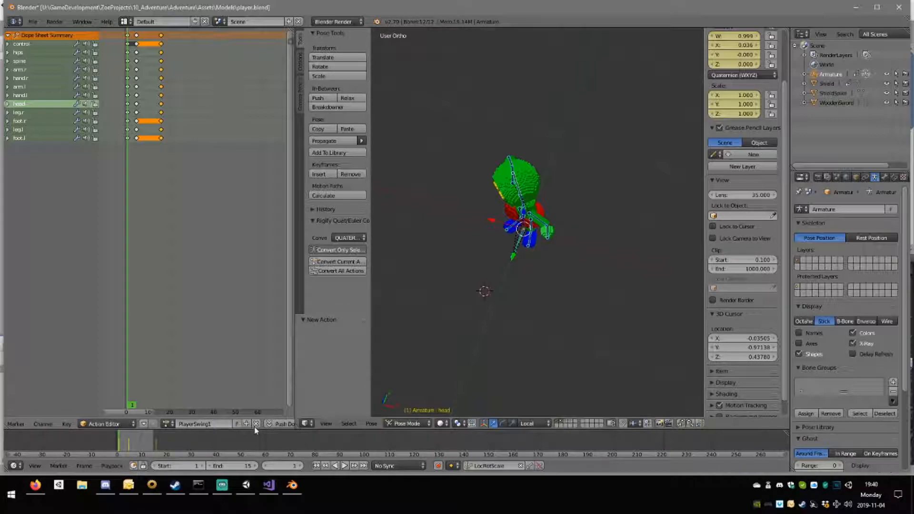
# Move the start pose keyframes from frame 1 to frame 28 and the end pose keyframes from frame 16 to frame 1.
pyautogui.click(161, 71)
pyautogui.click(159, 72)
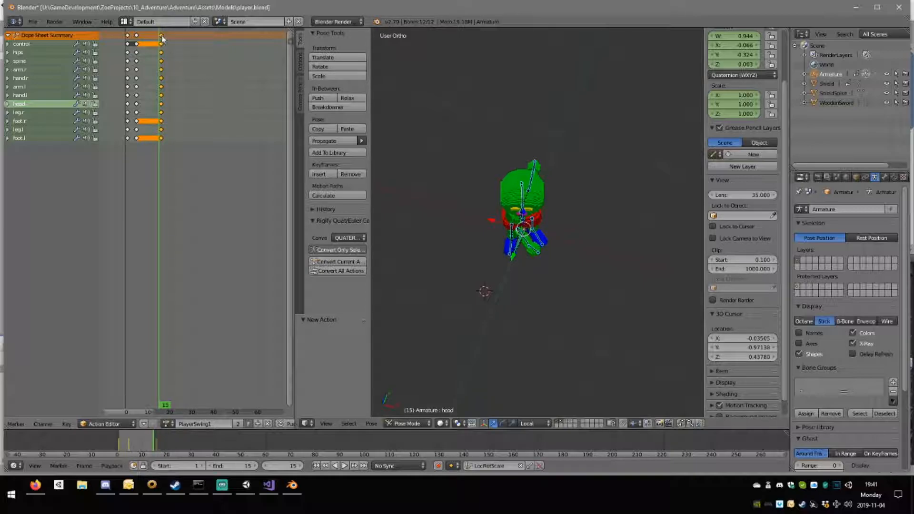
pyautogui.click(130, 38)
pyautogui.rightClick(128, 36)
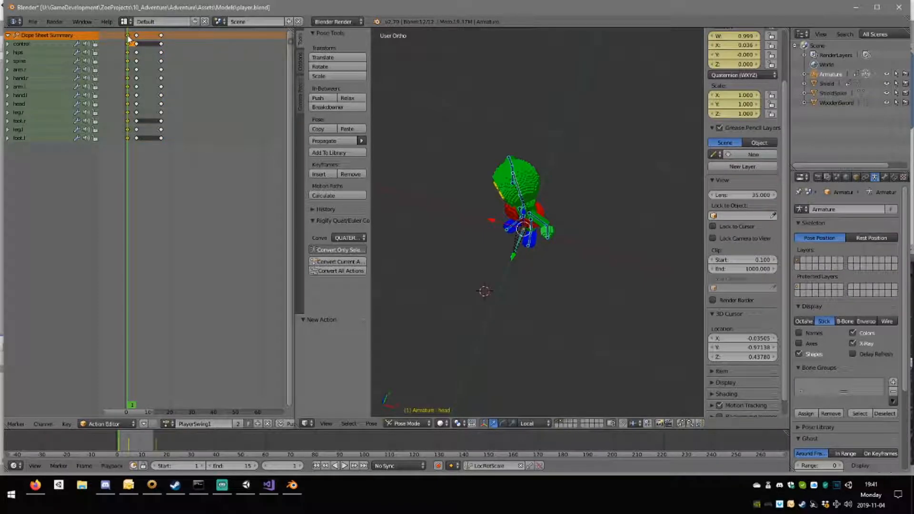
pyautogui.press('g')
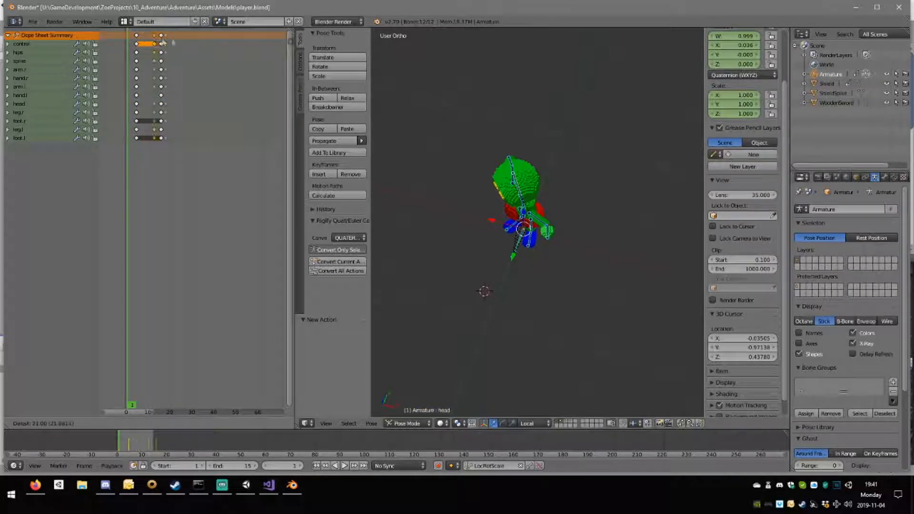
pyautogui.click(186, 44)
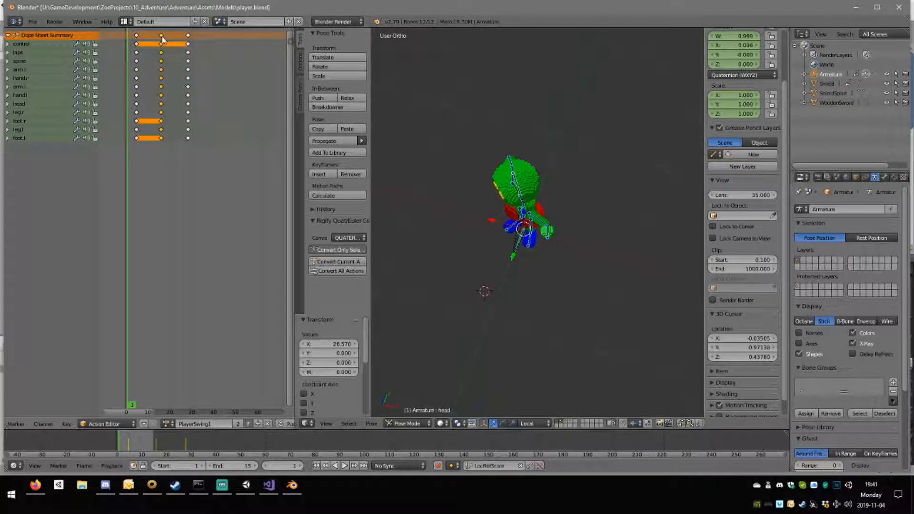
pyautogui.press('g')
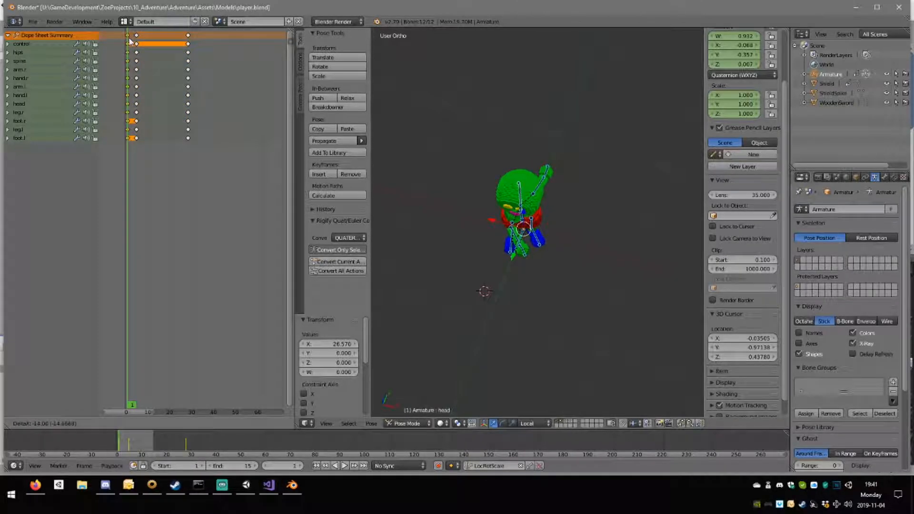
pyautogui.click(128, 42)
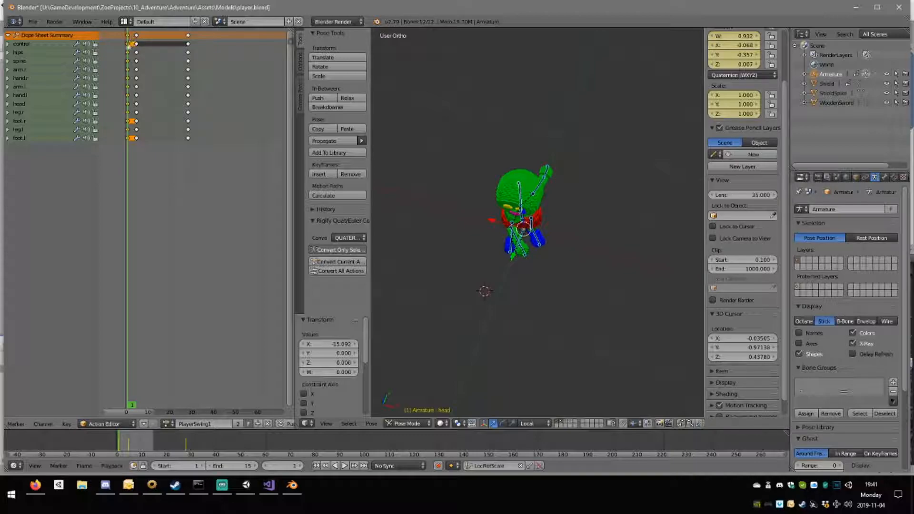
# Check the keyframe timing in the PlayerSwing0 action and return to PlayerSwing1.
pyautogui.click(165, 423)
pyautogui.click(197, 390)
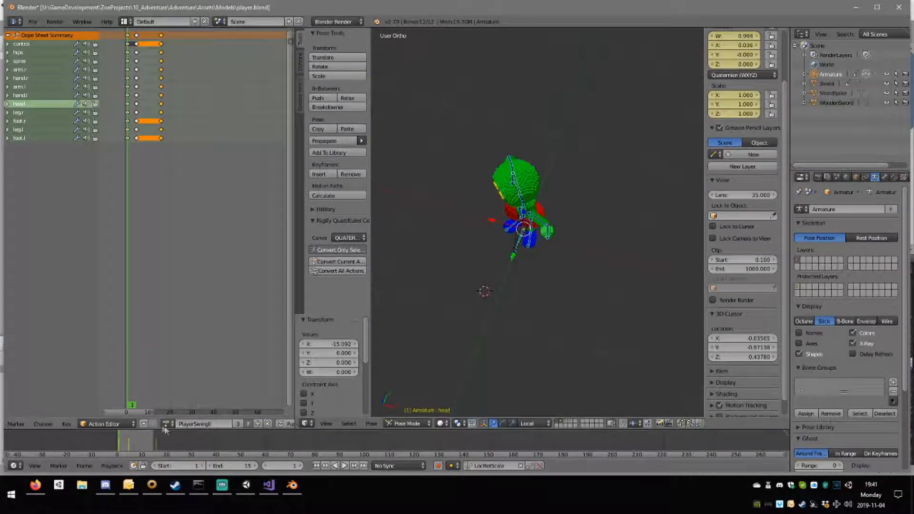
pyautogui.click(164, 425)
pyautogui.click(203, 403)
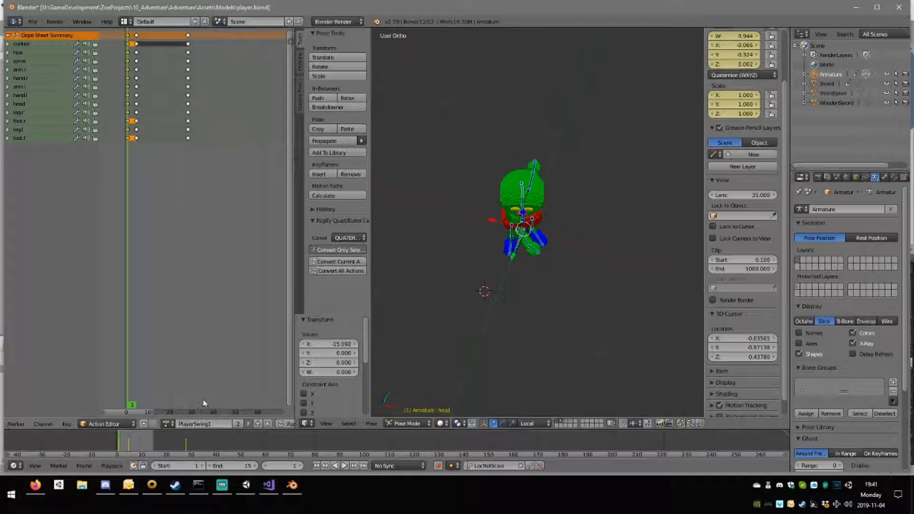
# Move the keyframes at frame 28 to frame 16 and play back the reversed swing.
pyautogui.click(187, 35)
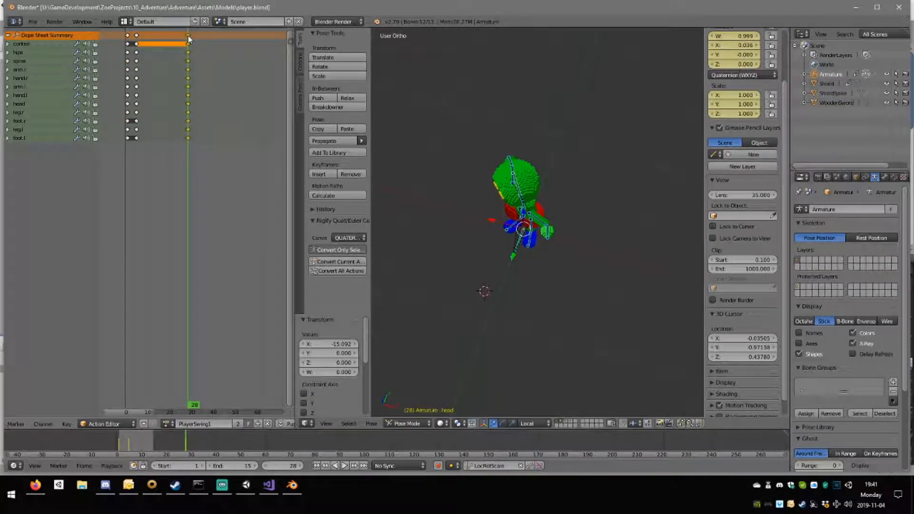
pyautogui.press('g')
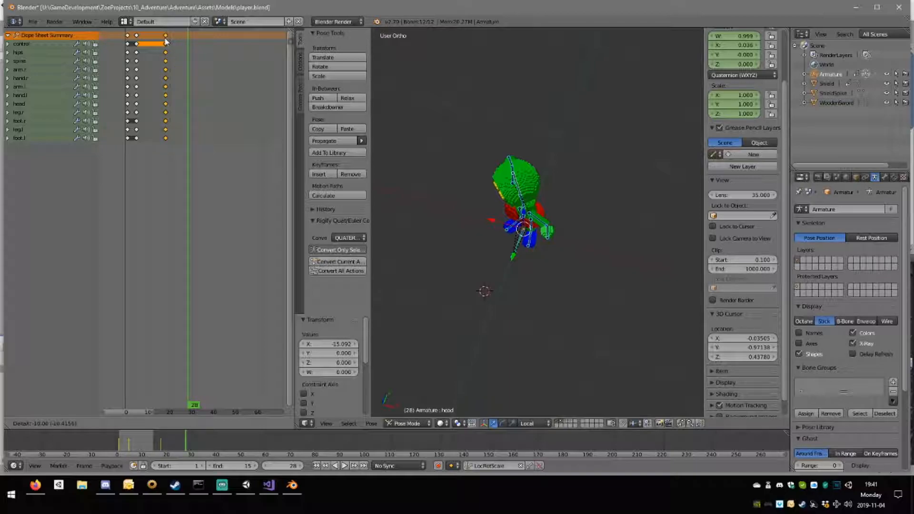
pyautogui.click(162, 41)
pyautogui.click(162, 41)
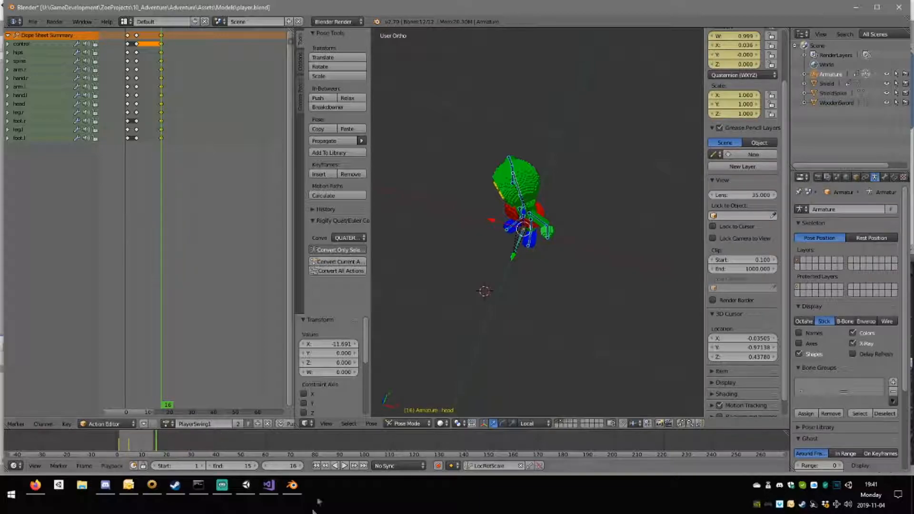
pyautogui.click(344, 466)
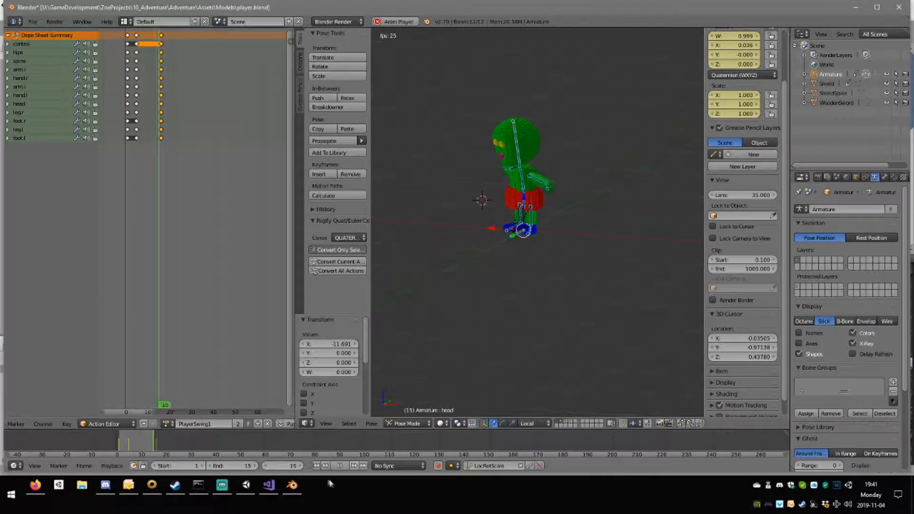
pyautogui.hotkey('alt', 'a')
# Move the middle keyframes from frame 5 to frame 11.
pyautogui.moveTo(133, 55)
pyautogui.mouseDown()
pyautogui.moveTo(178, 72)
pyautogui.moveTo(138, 32)
pyautogui.moveTo(136, 47)
pyautogui.mouseUp()
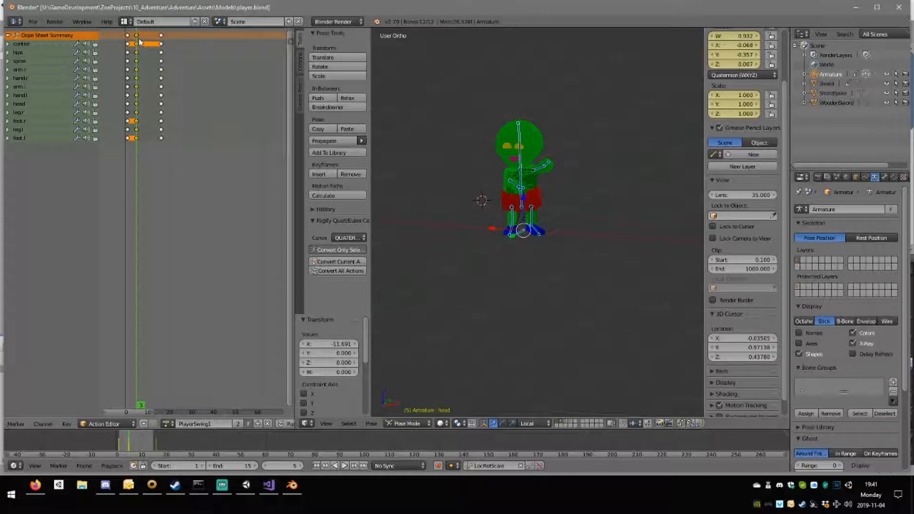
pyautogui.press('g')
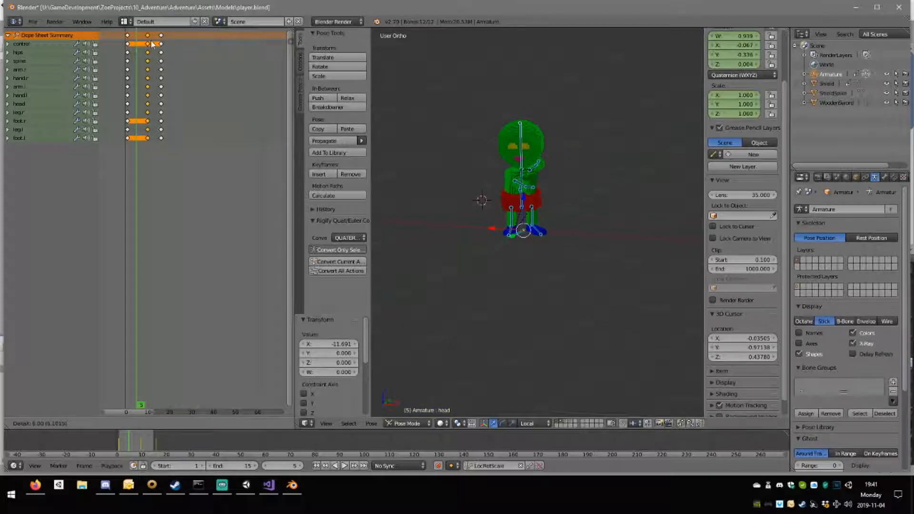
pyautogui.click(155, 43)
pyautogui.click(152, 44)
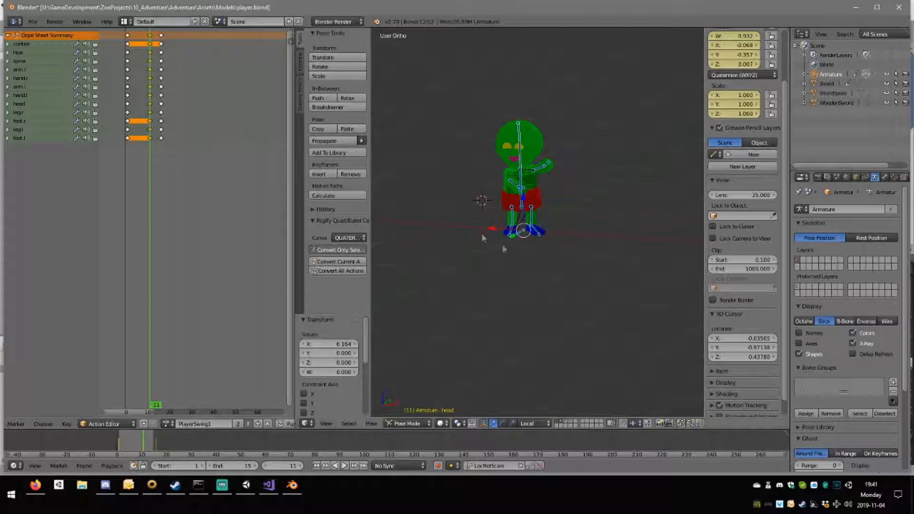
# Delete the middle pose keyframes at frame 11.
pyautogui.moveTo(522, 217); pyautogui.dragTo(408, 215, button='middle')
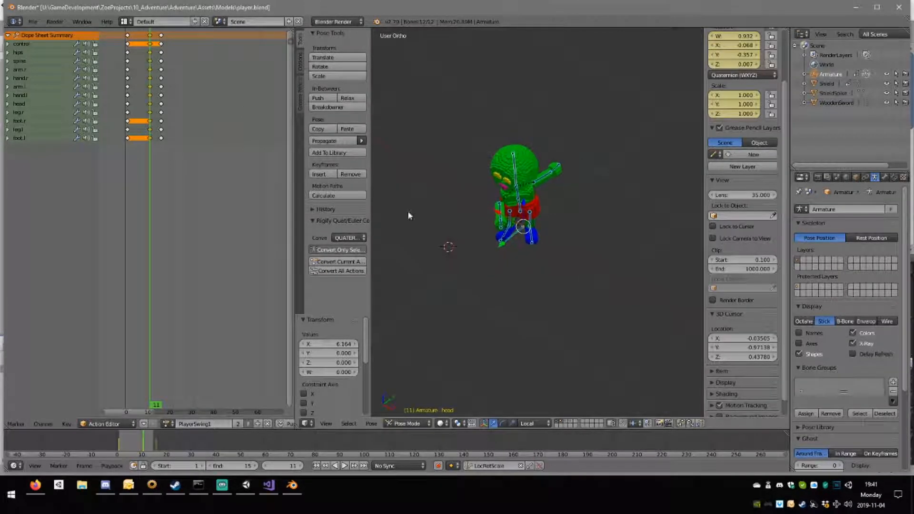
pyautogui.press('x')
pyautogui.click(154, 43)
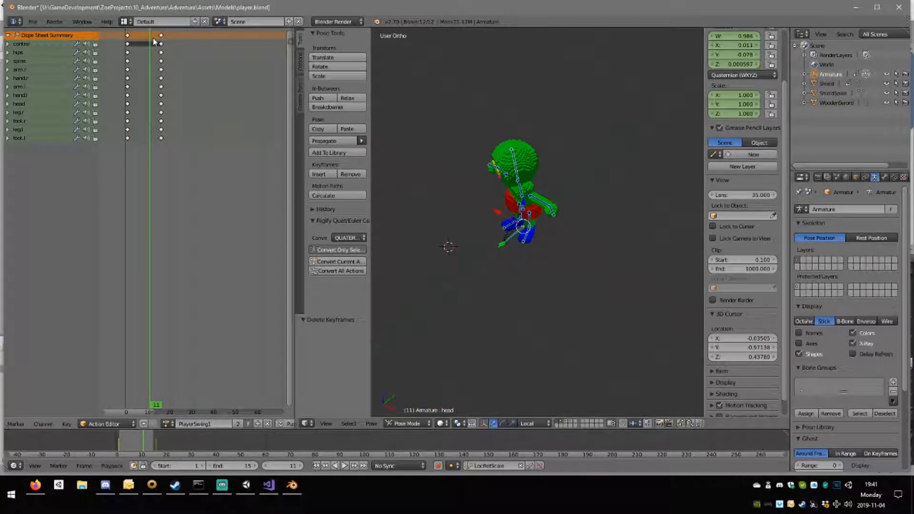
# Duplicate the end pose keyframes from frame 16 and place the copy at frame 11.
pyautogui.moveTo(505, 236); pyautogui.dragTo(609, 223, button='middle')
pyautogui.click(161, 38)
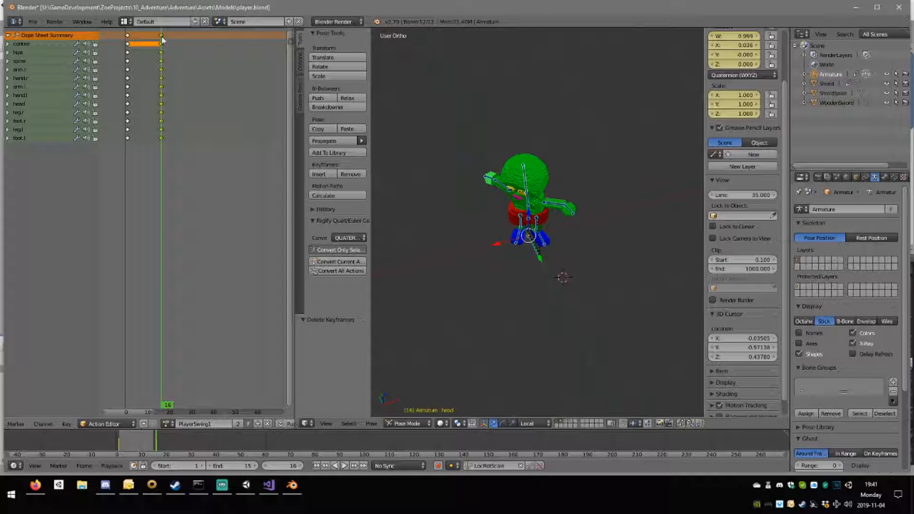
pyautogui.hotkey('shift', 'd')
pyautogui.click(152, 40)
pyautogui.click(153, 40)
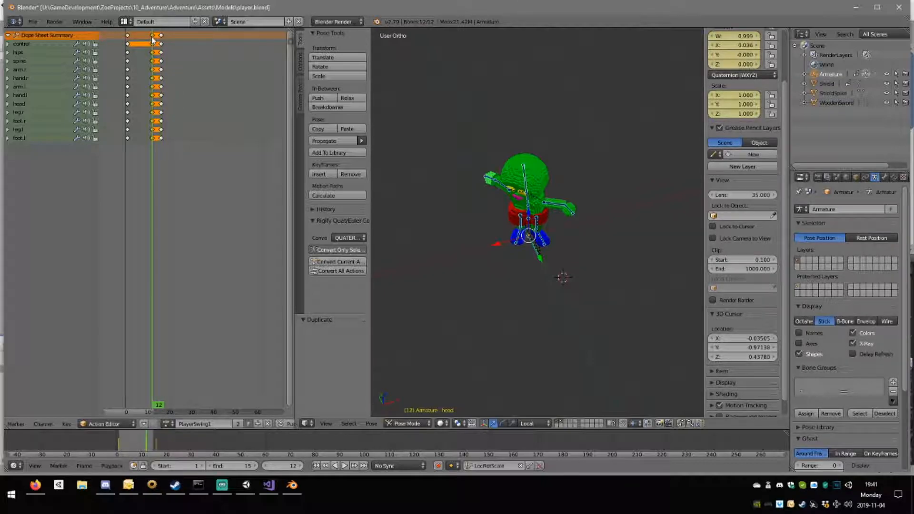
pyautogui.press('g')
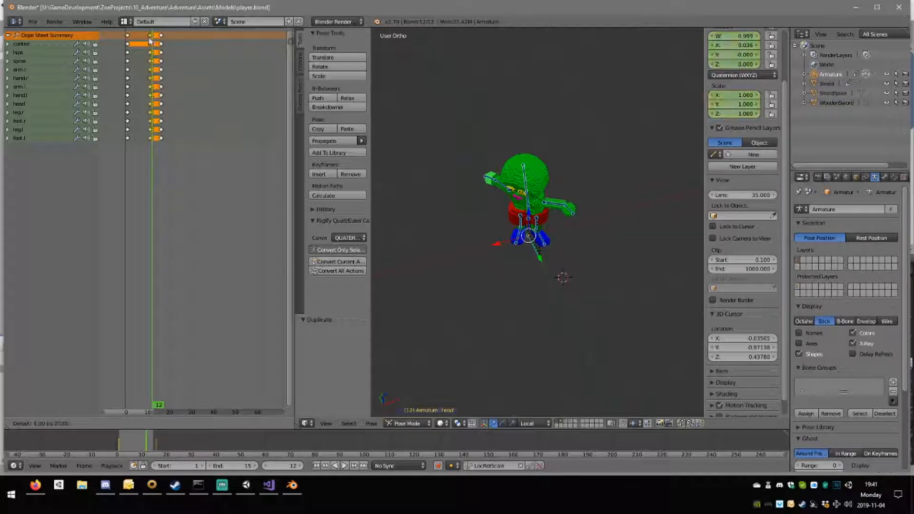
pyautogui.click(150, 40)
pyautogui.click(150, 40)
# Rotate the hips bone about -7.64° around the vertical axis at frame 11.
pyautogui.moveTo(471, 151); pyautogui.dragTo(508, 213, button='middle')
pyautogui.press('KP_7')
pyautogui.scroll(8, 620, 305)
pyautogui.moveTo(620, 319); pyautogui.dragTo(510, 143, button='middle')
pyautogui.rightClick(523, 139)
pyautogui.rightClick(524, 139)
pyautogui.press('KP_7')
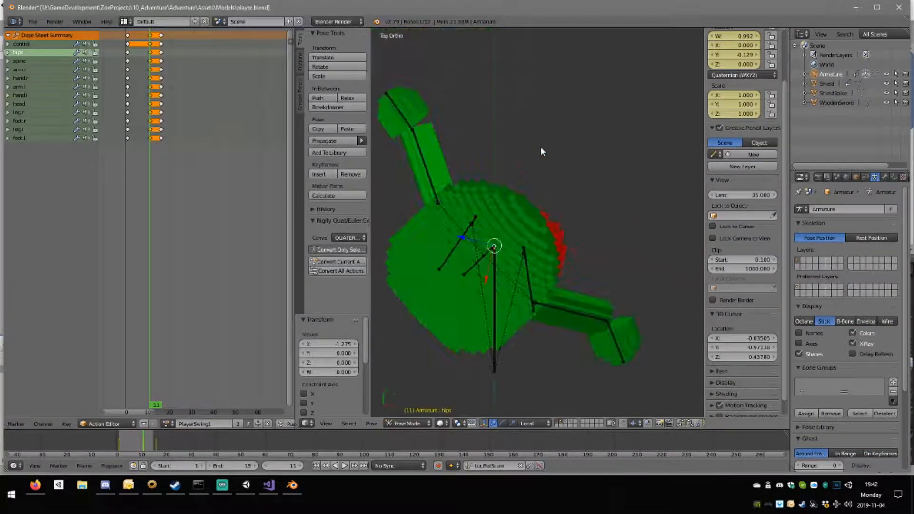
pyautogui.press('r')
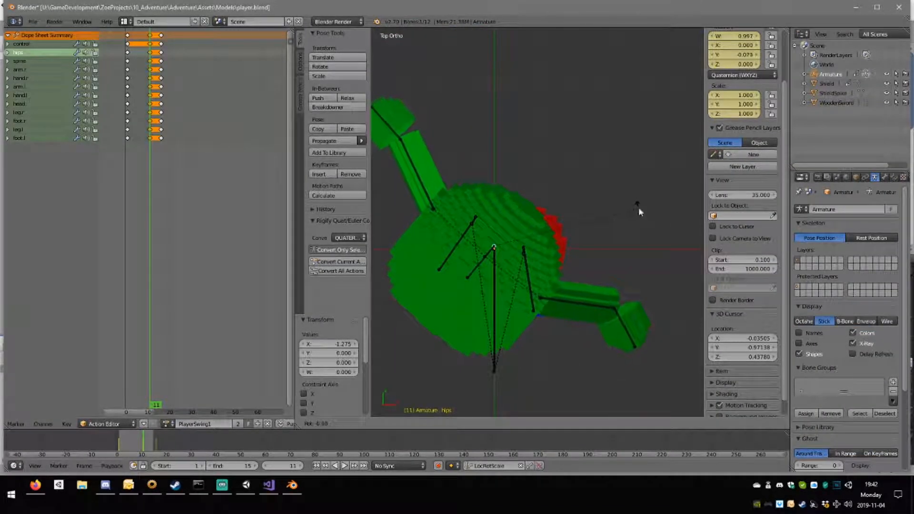
pyautogui.click(638, 208)
pyautogui.moveTo(638, 208); pyautogui.dragTo(556, 224, button='middle')
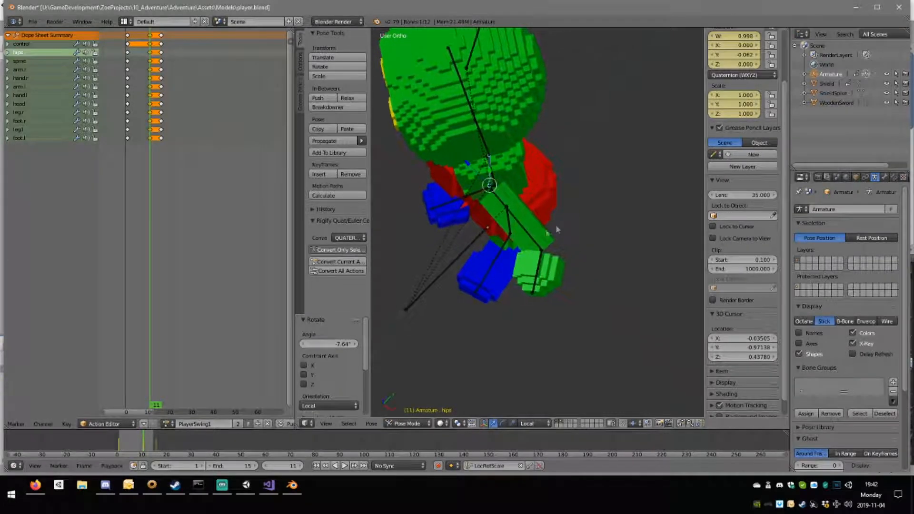
# Rotate the left arm bone about 16.1° and the left hand bone about -33.1° at frame 11.
pyautogui.rightClick(534, 238)
pyautogui.press('r')
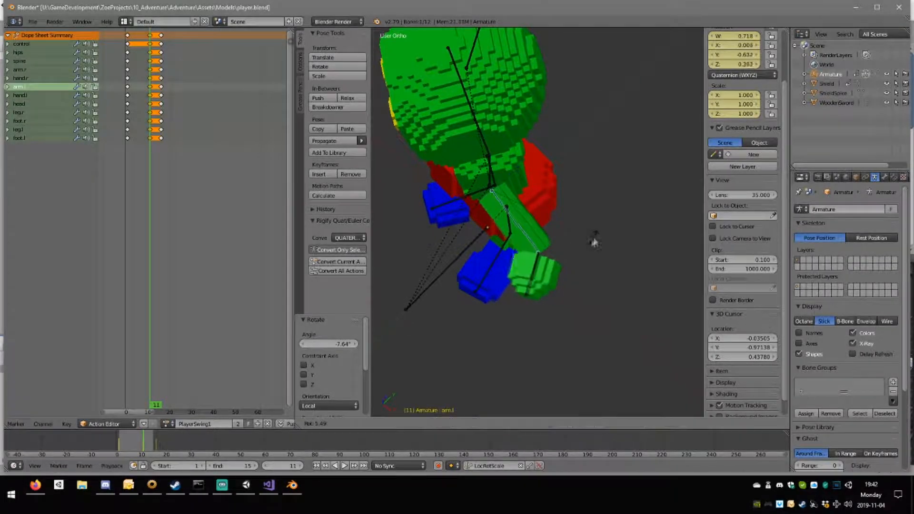
pyautogui.click(566, 248)
pyautogui.rightClick(519, 279)
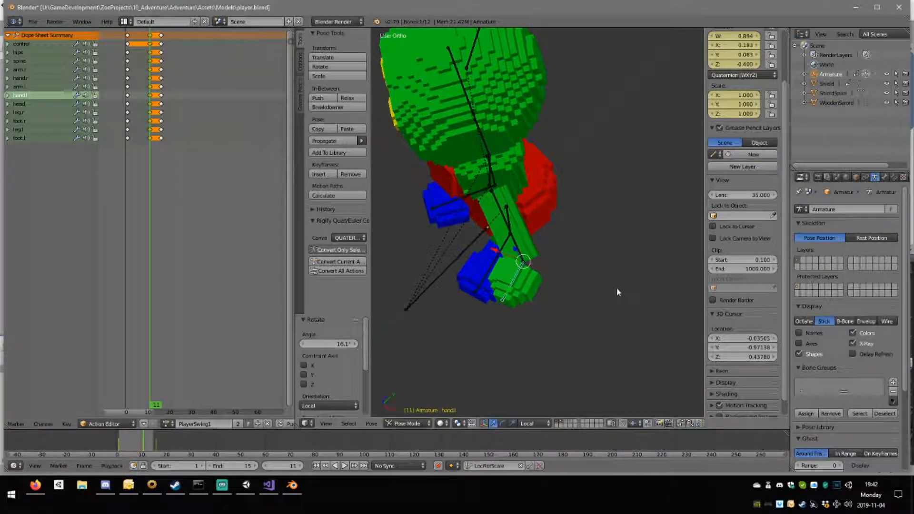
pyautogui.press('r')
pyautogui.click(638, 213)
pyautogui.moveTo(638, 212); pyautogui.dragTo(573, 159, button='middle')
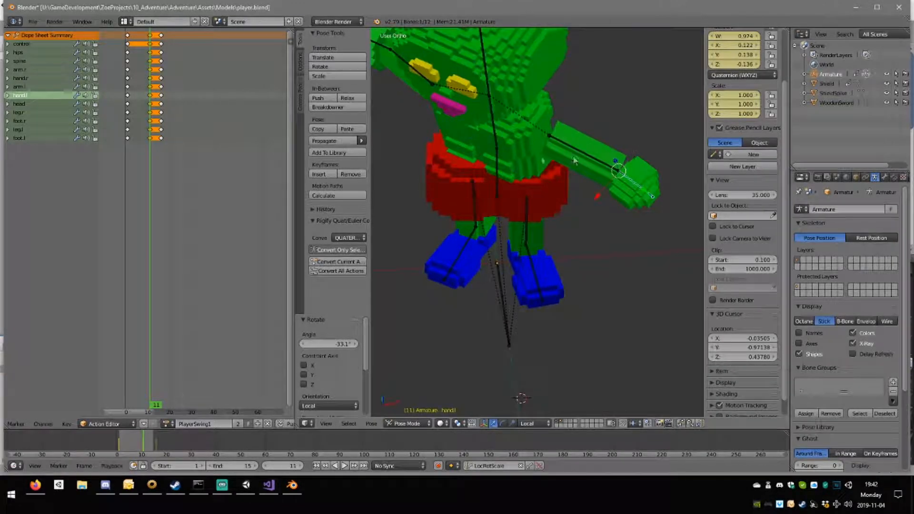
# In top view, rotate the spine bone about -5.21° and the head bone about -11.4°.
pyautogui.rightClick(513, 147)
pyautogui.rightClick(502, 141)
pyautogui.press('KP_7')
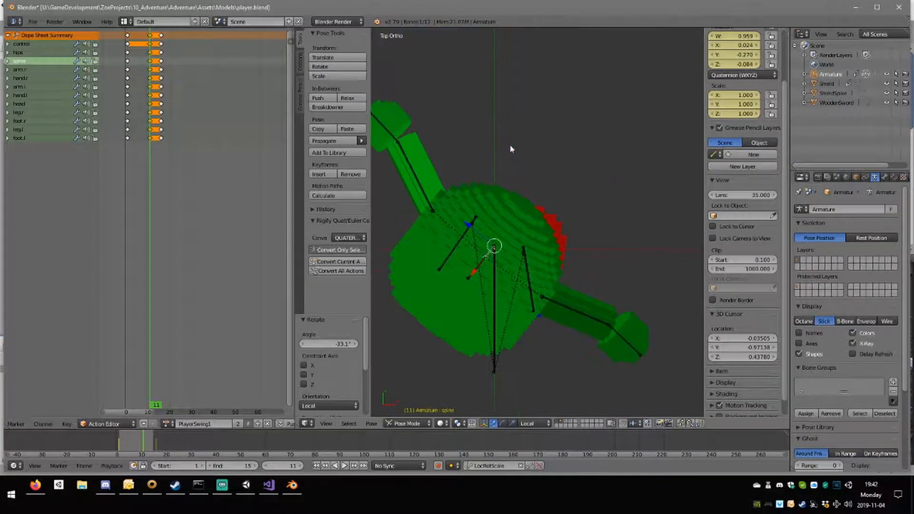
pyautogui.press('r')
pyautogui.click(611, 221)
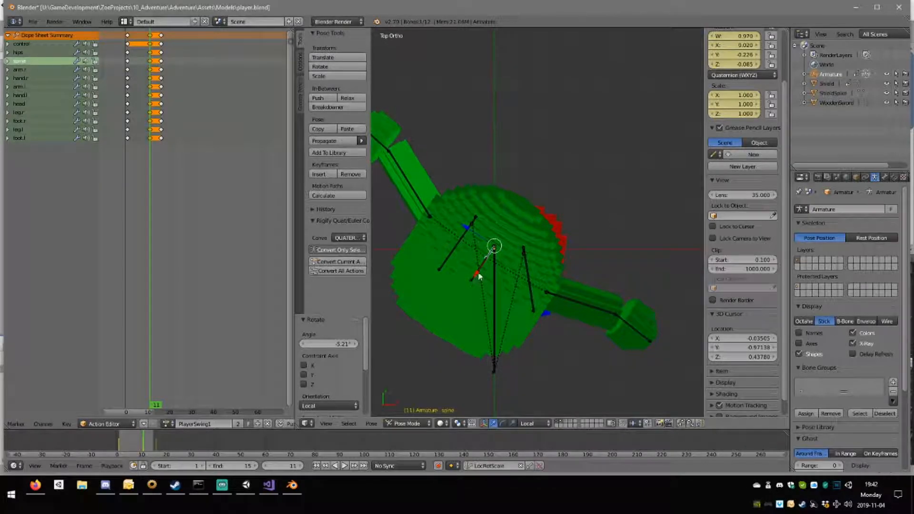
pyautogui.rightClick(477, 276)
pyautogui.press('r')
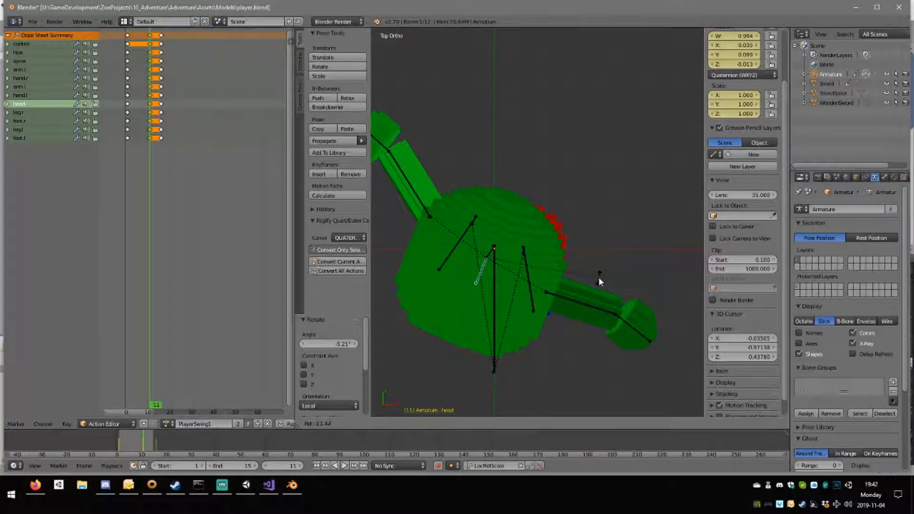
pyautogui.click(598, 277)
# Rotate the right arm farther away from the body, and turn its hand about -17.2° around the global Z axis.
pyautogui.rightClick(434, 212)
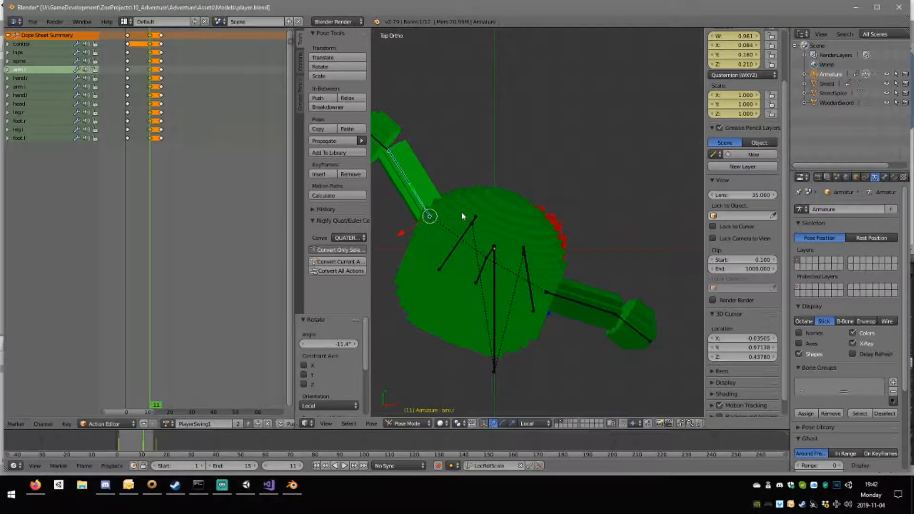
pyautogui.moveTo(462, 212); pyautogui.dragTo(457, 213, button='middle')
pyautogui.press('r')
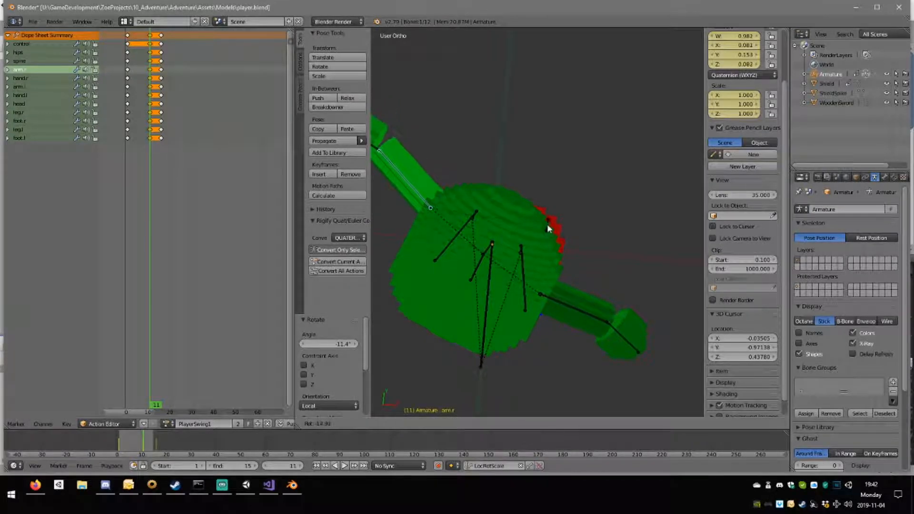
pyautogui.click(548, 229)
pyautogui.moveTo(535, 302); pyautogui.dragTo(509, 216, button='middle')
pyautogui.scroll(-4, 468, 247)
pyautogui.rightClick(444, 196)
pyautogui.press('r')
pyautogui.press('z')
pyautogui.click(511, 229)
# In top view, rotate the right leg bone slightly and shift it by about -0.002 in X and -0.012 in Y.
pyautogui.rightClick(558, 204)
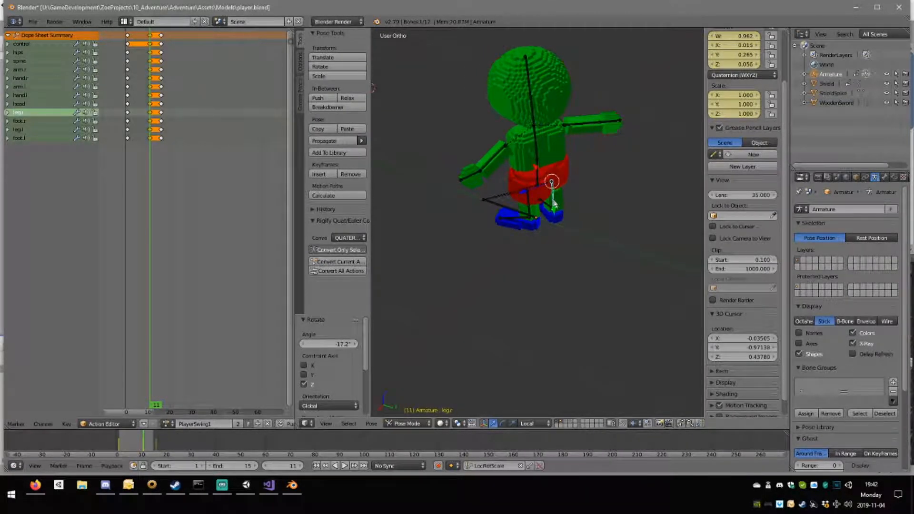
pyautogui.press('KP_7')
pyautogui.press('r')
pyautogui.click(597, 219)
pyautogui.press('g')
pyautogui.click(595, 216)
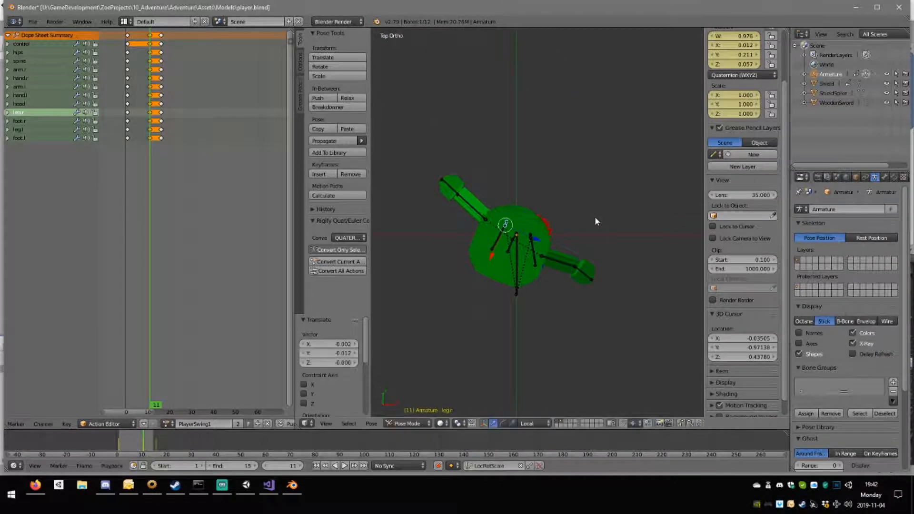
# In top view, rotate the left leg bone slightly and shift it by about 0.019 in X and -0.017 in Y.
pyautogui.moveTo(595, 216); pyautogui.dragTo(577, 187, button='middle')
pyautogui.rightClick(544, 239)
pyautogui.press('KP_7')
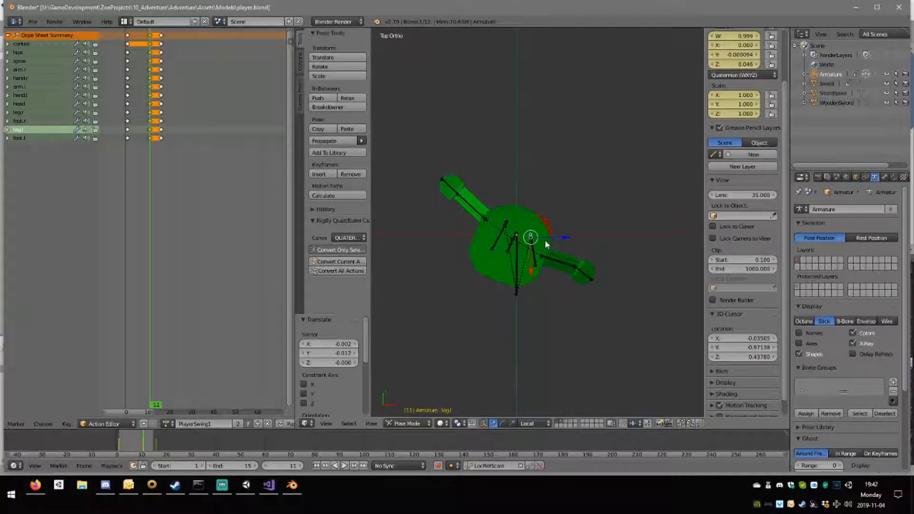
pyautogui.press('r')
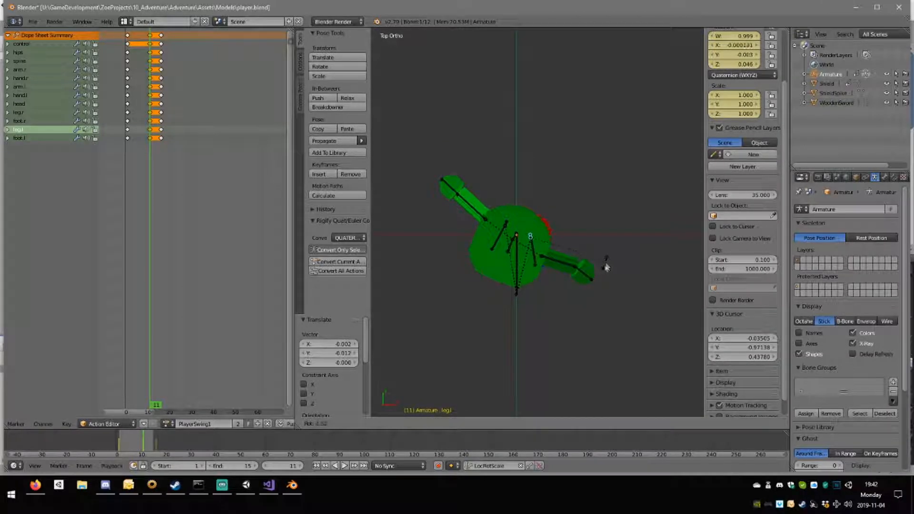
pyautogui.click(602, 272)
pyautogui.press('g')
pyautogui.click(604, 271)
pyautogui.moveTo(604, 271); pyautogui.dragTo(551, 201, button='middle')
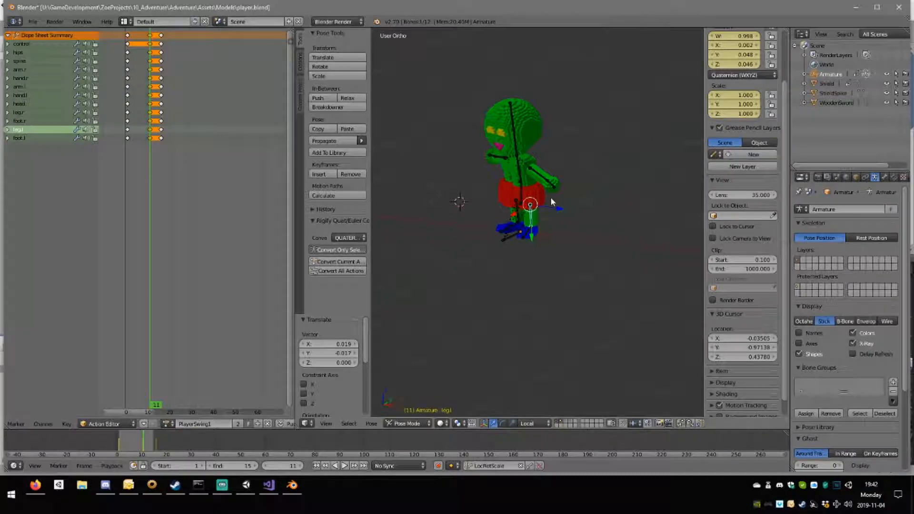
# Insert LocRotScale keyframes for all bones at frame 11 and play back the swing to check it.
pyautogui.press('a')
pyautogui.press('a')
pyautogui.press('i')
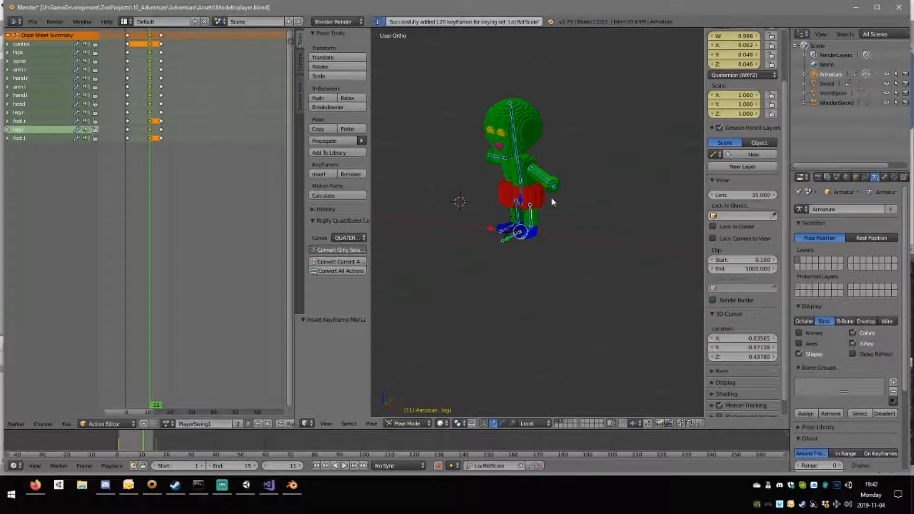
pyautogui.click(345, 469)
pyautogui.moveTo(574, 257); pyautogui.dragTo(429, 301, button='middle')
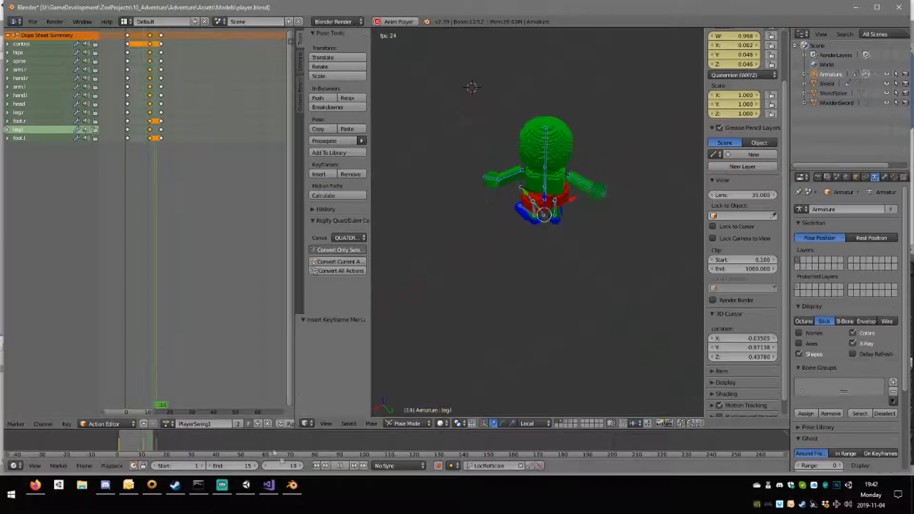
pyautogui.click(340, 466)
# Move the middle pose keyframes from frame 11 to frame 5 and play back the re-timed swing.
pyautogui.rightClick(151, 37)
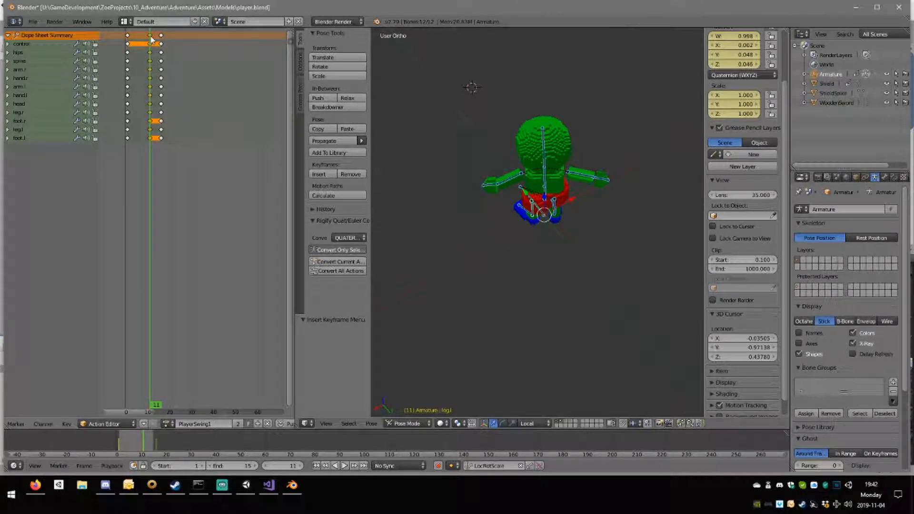
pyautogui.press('g')
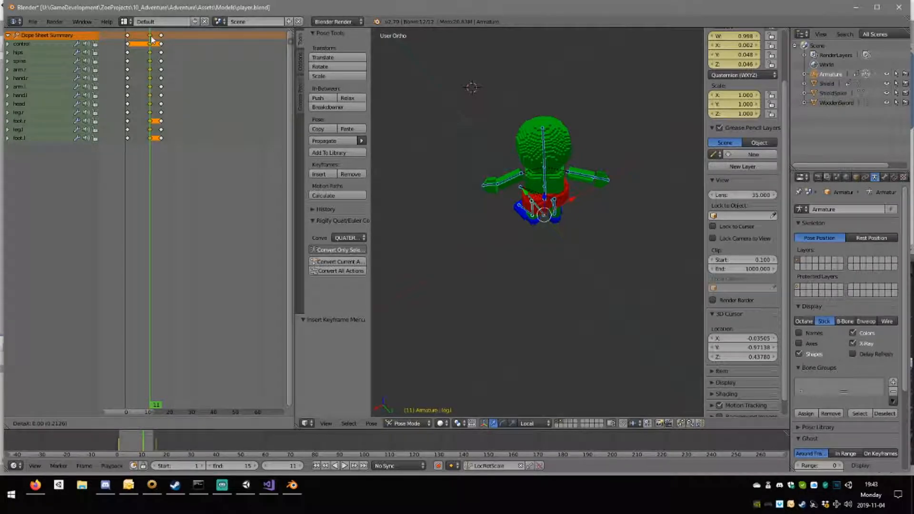
pyautogui.click(138, 42)
pyautogui.click(139, 41)
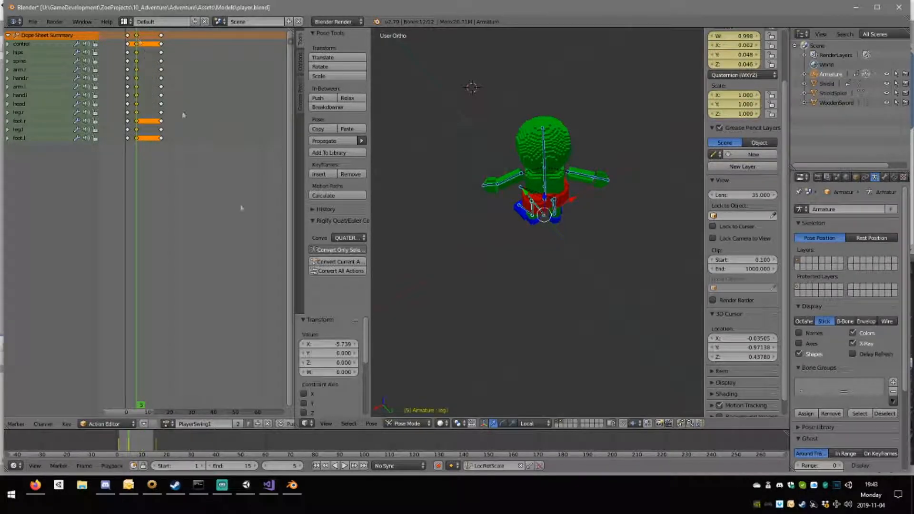
pyautogui.click(344, 466)
pyautogui.moveTo(557, 268); pyautogui.dragTo(661, 265, button='middle')
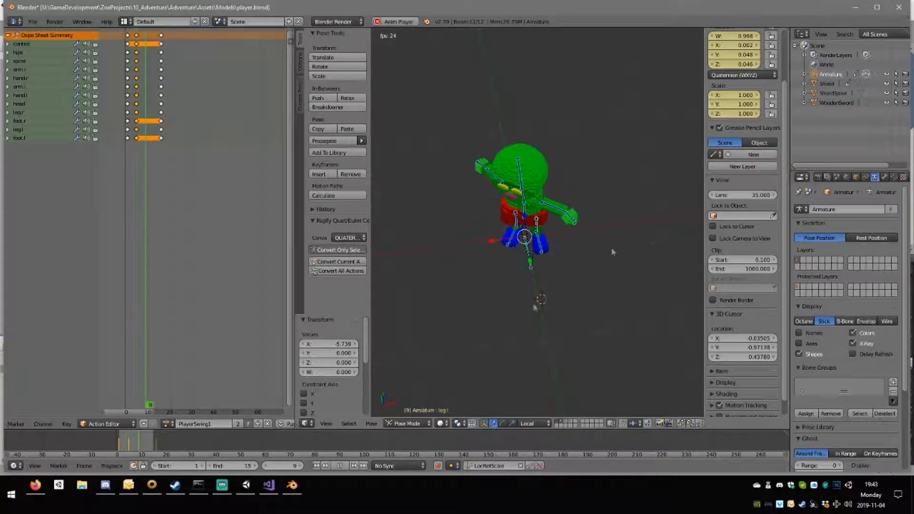
pyautogui.click(342, 467)
# Switch the armature's bone display to Octahedral and back to Stick.
pyautogui.moveTo(516, 292); pyautogui.dragTo(521, 259, button='middle')
pyautogui.scroll(4, 454, 262)
pyautogui.moveTo(453, 263); pyautogui.dragTo(546, 288, button='middle')
pyautogui.scroll(-3, 447, 288)
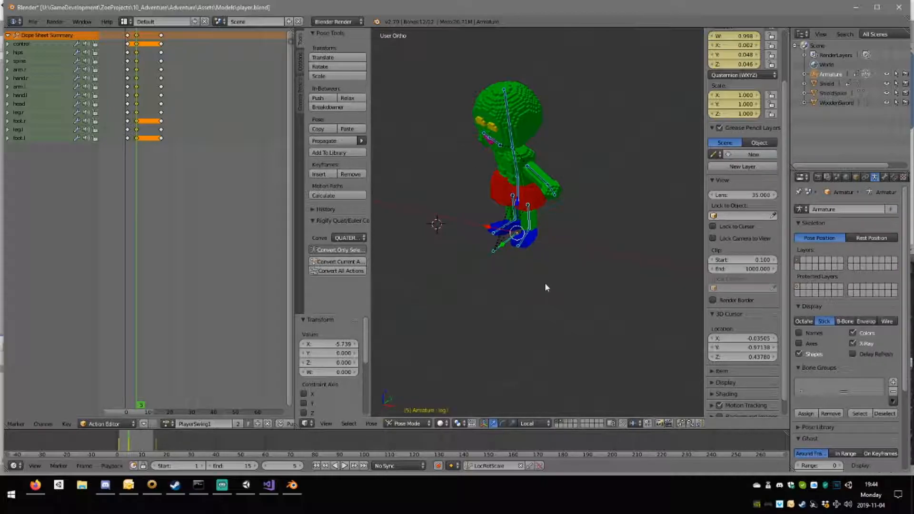
pyautogui.moveTo(788, 286); pyautogui.dragTo(795, 315)
pyautogui.click(809, 322)
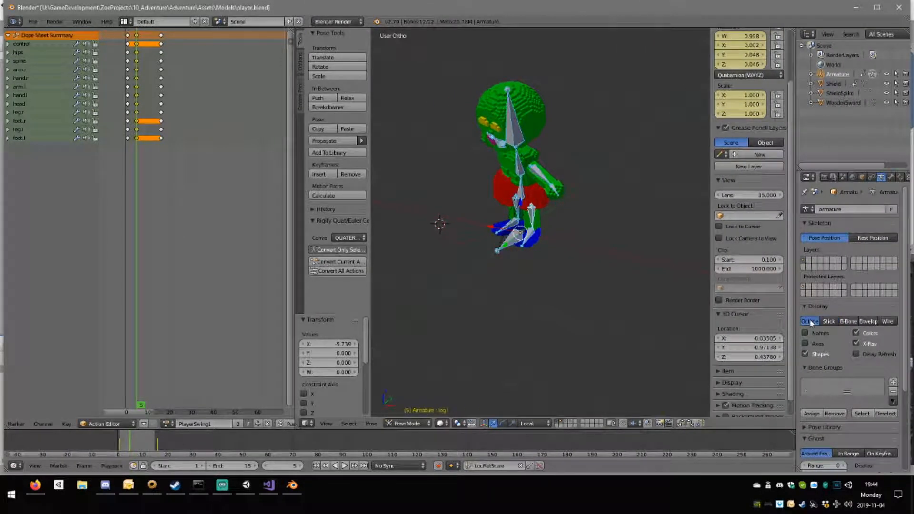
pyautogui.moveTo(546, 206); pyautogui.dragTo(547, 186, button='middle')
pyautogui.click(828, 322)
pyautogui.moveTo(504, 210); pyautogui.dragTo(497, 250, button='middle')
pyautogui.scroll(5, 526, 231)
pyautogui.scroll(-5, 489, 240)
pyautogui.scroll(-2, 497, 250)
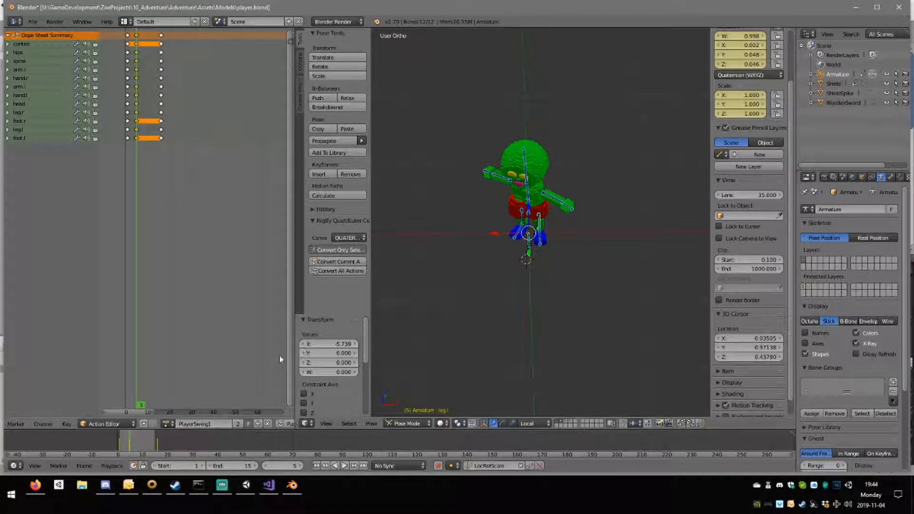
# Duplicate the PlayerSwing1 action as a new action named PlayerSwingFinal.
pyautogui.click(258, 423)
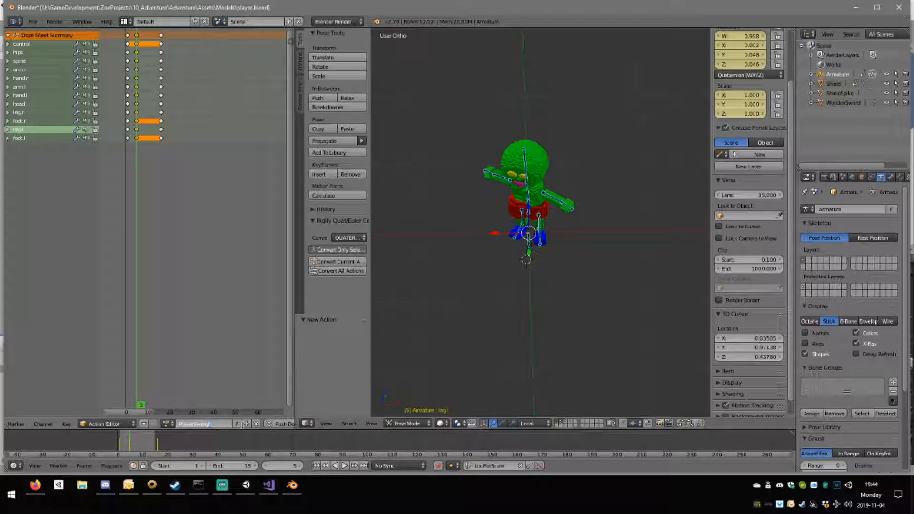
pyautogui.press('Return')
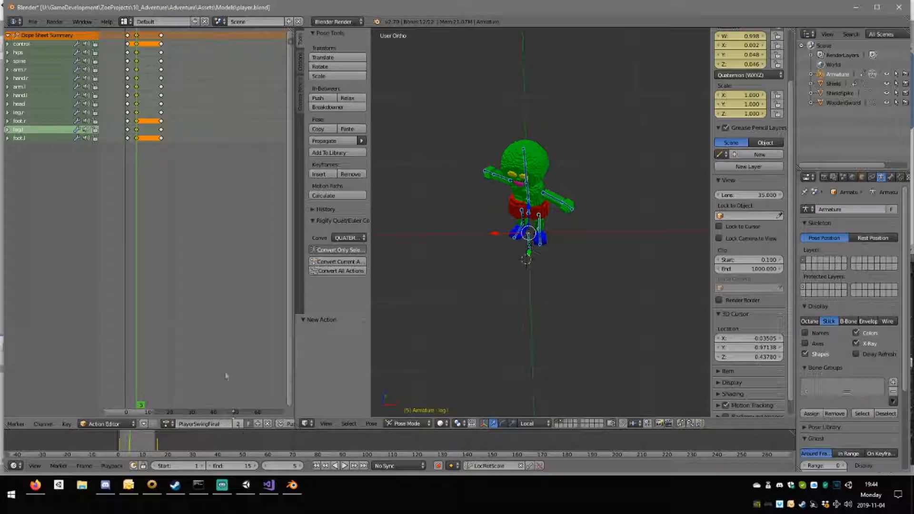
# Rearrange the pose keyframes by moving the start pose to about frame 34 and the frame 16 pose to frame 1.
pyautogui.moveTo(149, 76); pyautogui.dragTo(163, 60)
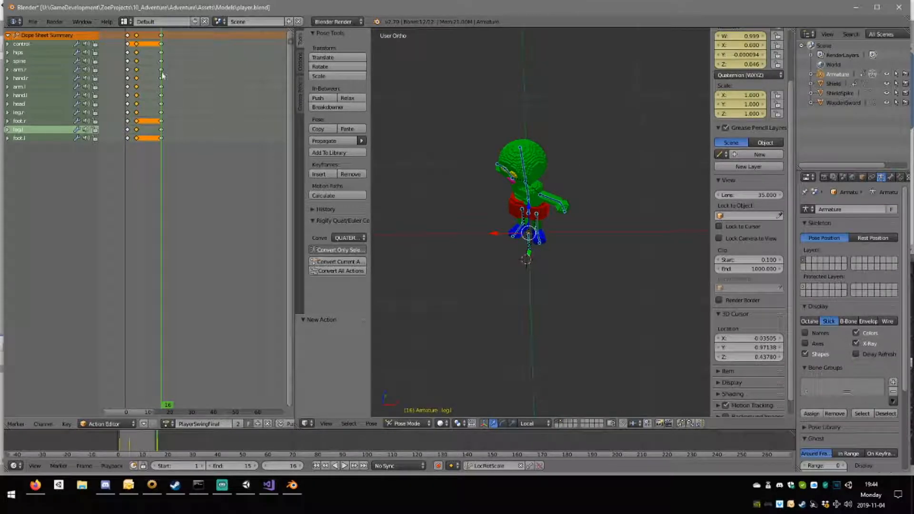
pyautogui.click(137, 36)
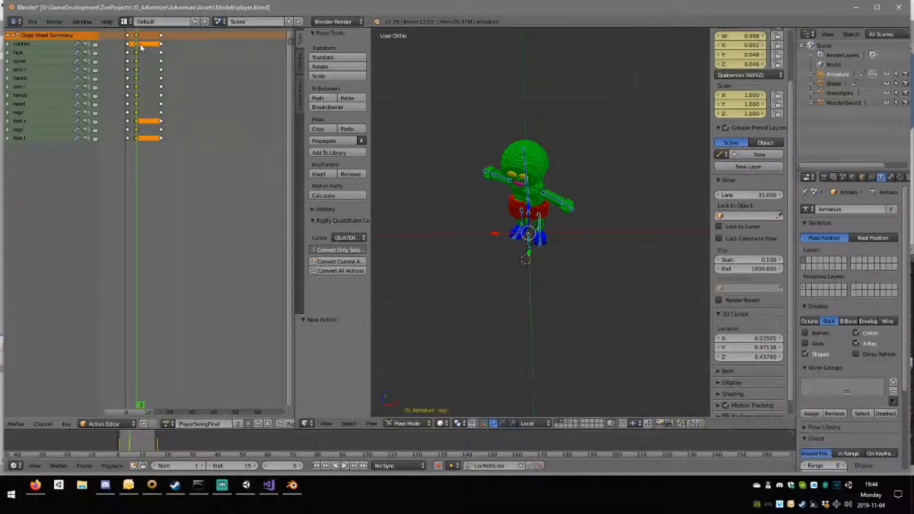
pyautogui.click(129, 35)
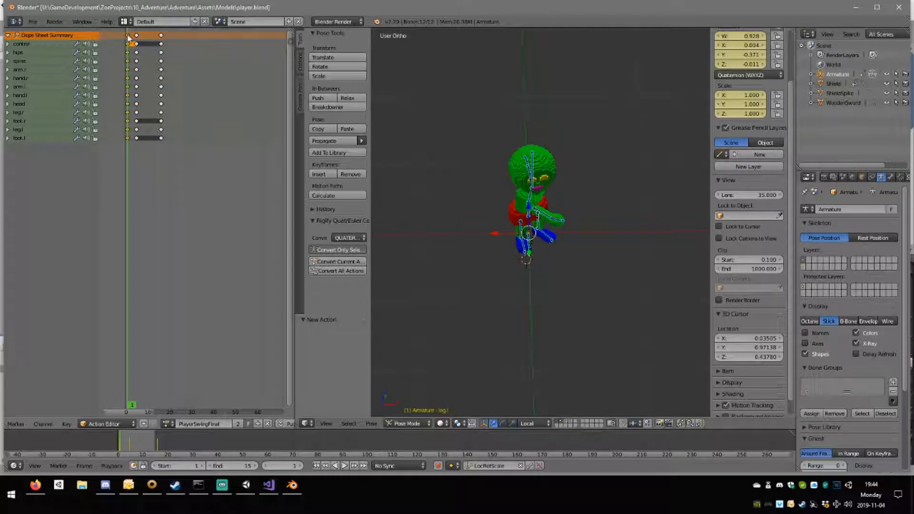
pyautogui.moveTo(127, 40)
pyautogui.mouseDown()
pyautogui.moveTo(202, 49)
pyautogui.moveTo(129, 40)
pyautogui.mouseUp()
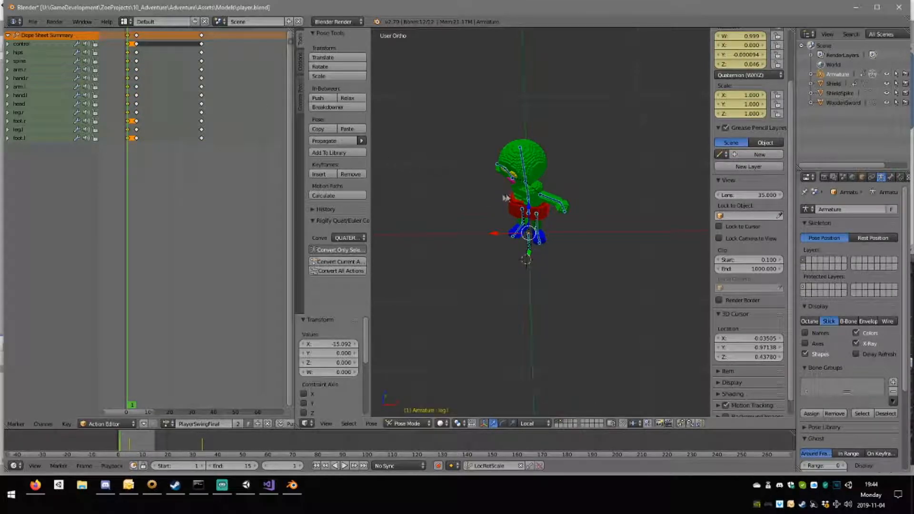
# Compare the character's poses at frames 1 and 5 up close from several angles.
pyautogui.moveTo(524, 199); pyautogui.dragTo(427, 172, button='middle')
pyautogui.click(137, 68)
pyautogui.moveTo(571, 220); pyautogui.dragTo(599, 228, button='middle')
pyautogui.scroll(4, 533, 233)
pyautogui.moveTo(533, 230); pyautogui.dragTo(484, 211, button='middle')
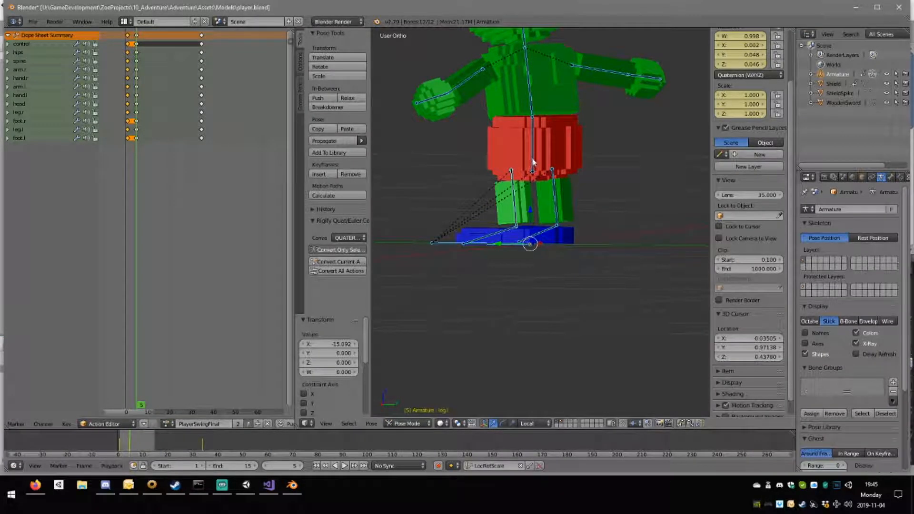
pyautogui.click(127, 79)
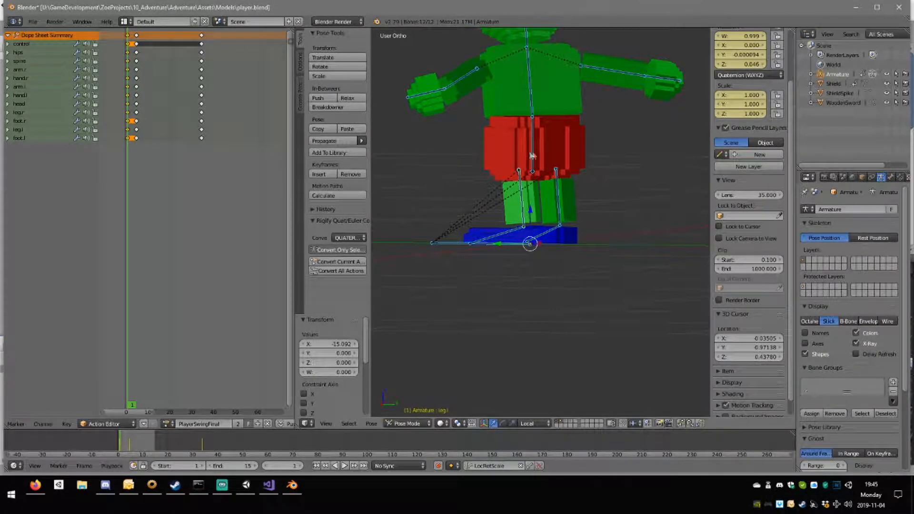
pyautogui.moveTo(529, 150); pyautogui.dragTo(572, 159, button='middle')
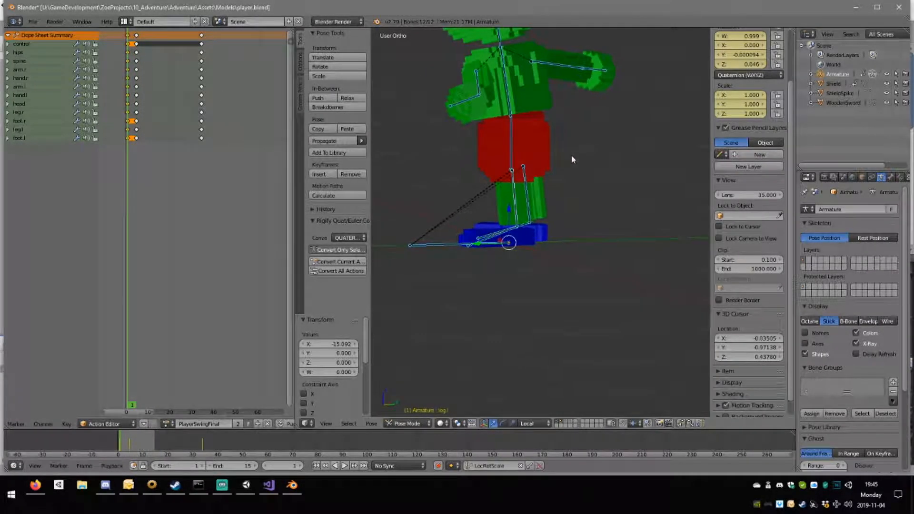
# Load the PlayerJump action and scrub to frame 12 to examine its jump poses.
pyautogui.click(168, 424)
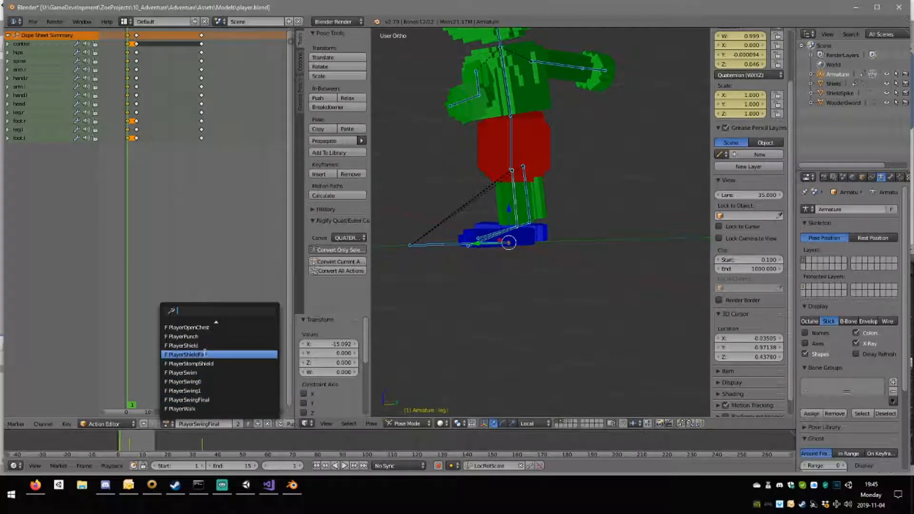
pyautogui.scroll(-2, 209, 398)
pyautogui.scroll(12, 209, 397)
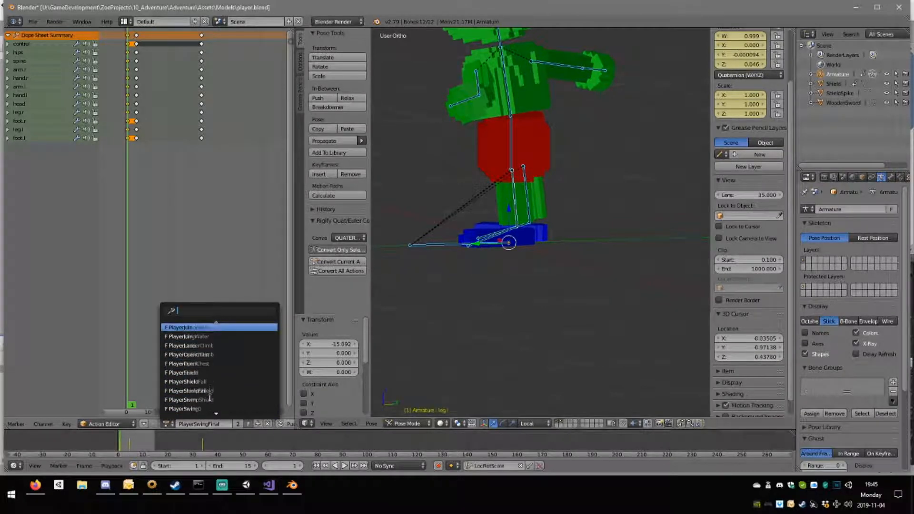
pyautogui.click(190, 345)
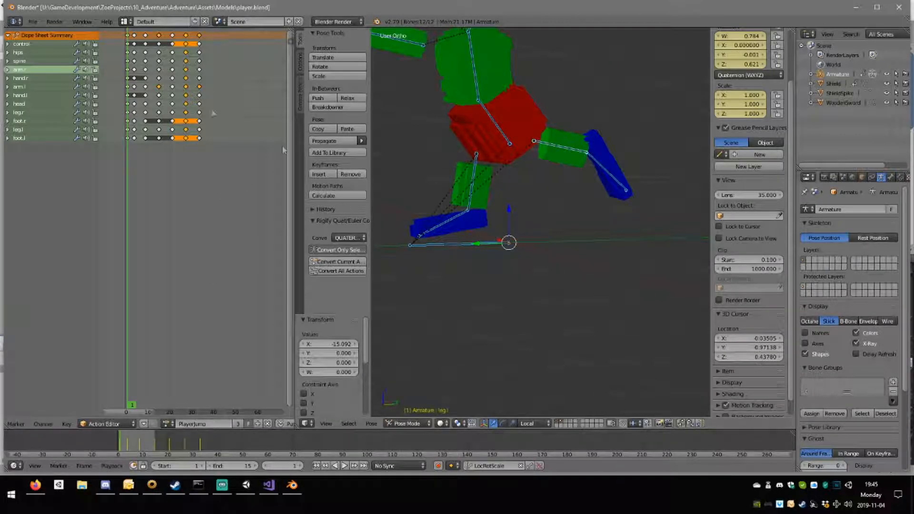
pyautogui.moveTo(129, 82); pyautogui.dragTo(153, 114)
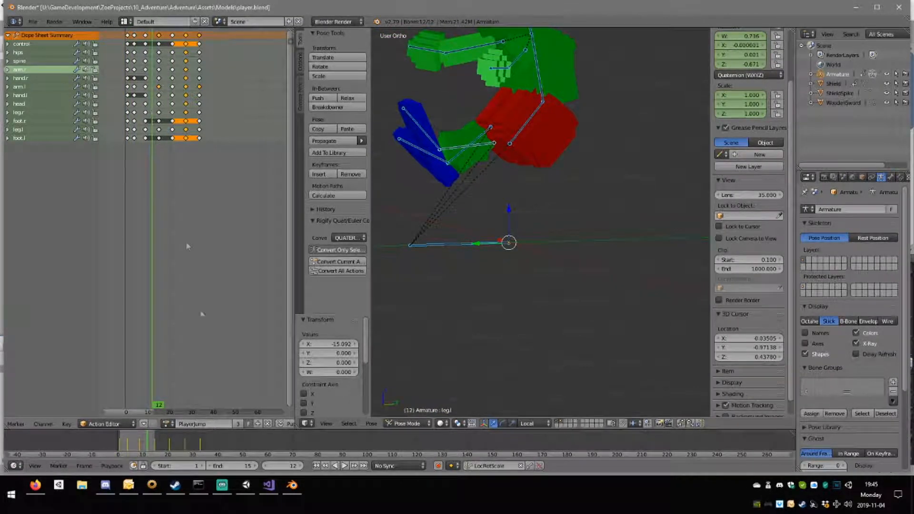
# Switch back to the PlayerSwingFinal action and go to the keyframe at frame 5.
pyautogui.click(166, 424)
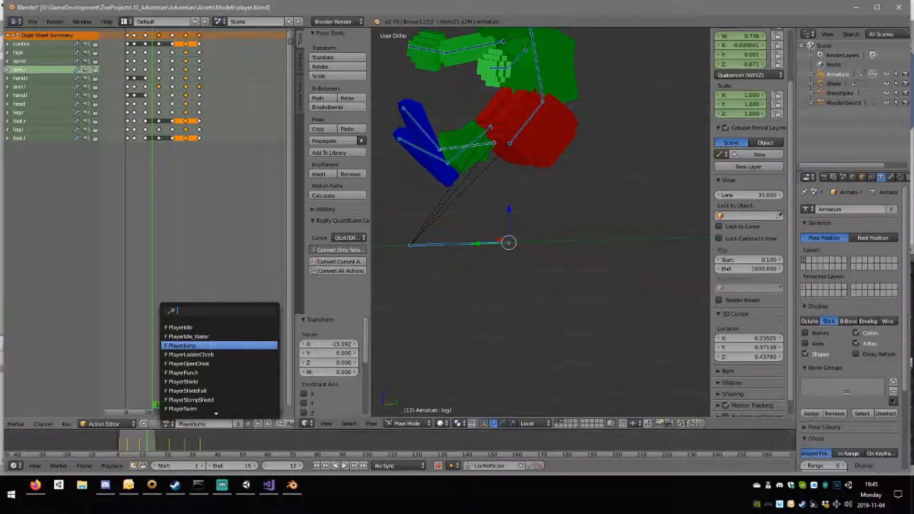
pyautogui.scroll(-7, 214, 372)
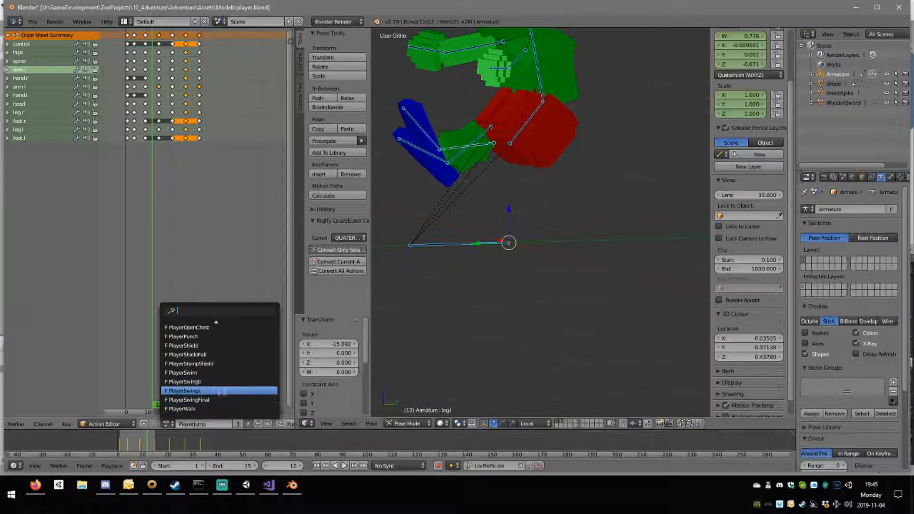
pyautogui.click(214, 402)
pyautogui.click(129, 104)
pyautogui.scroll(-6, 503, 206)
pyautogui.moveTo(503, 206); pyautogui.dragTo(468, 220, button='middle')
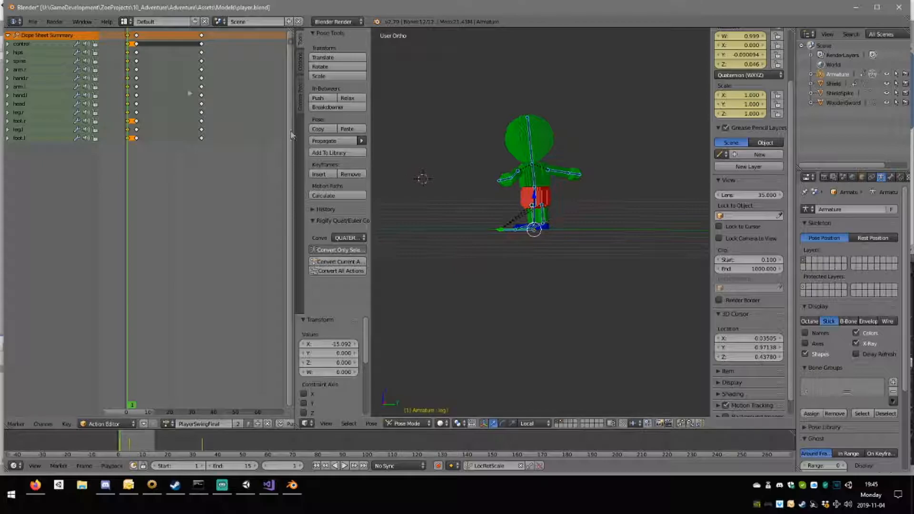
pyautogui.press('Up')
pyautogui.scroll(5, 529, 225)
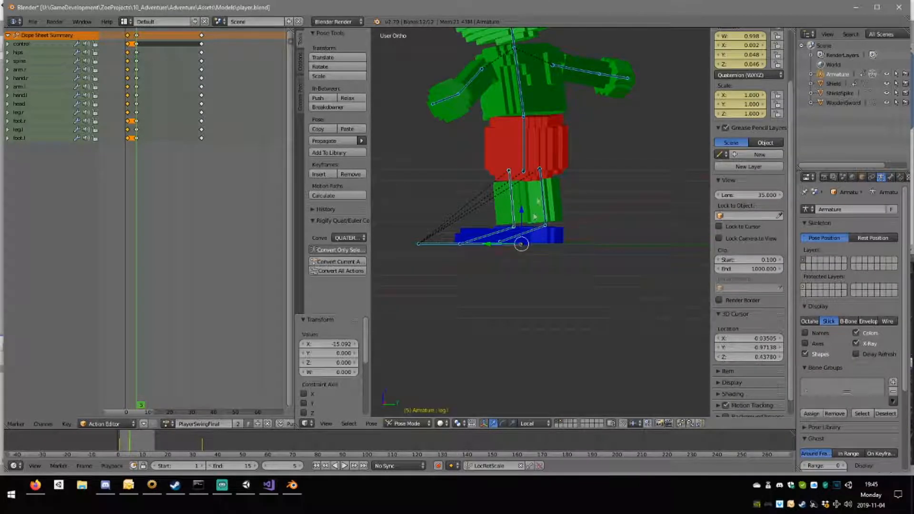
# Raise the hips bone by about 0.057 and shift it about 0.048 toward the character's front at frame 5.
pyautogui.rightClick(525, 157)
pyautogui.press('KP_1')
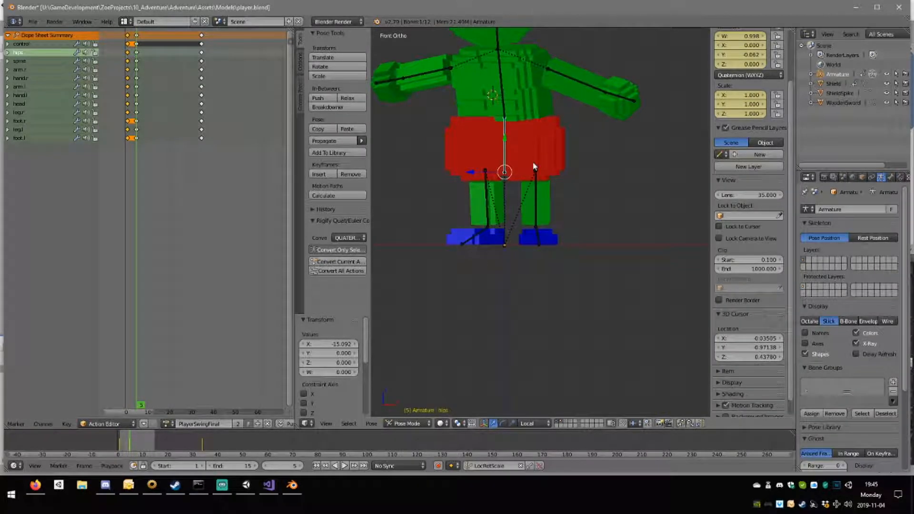
pyautogui.press('KP_3')
pyautogui.press('g')
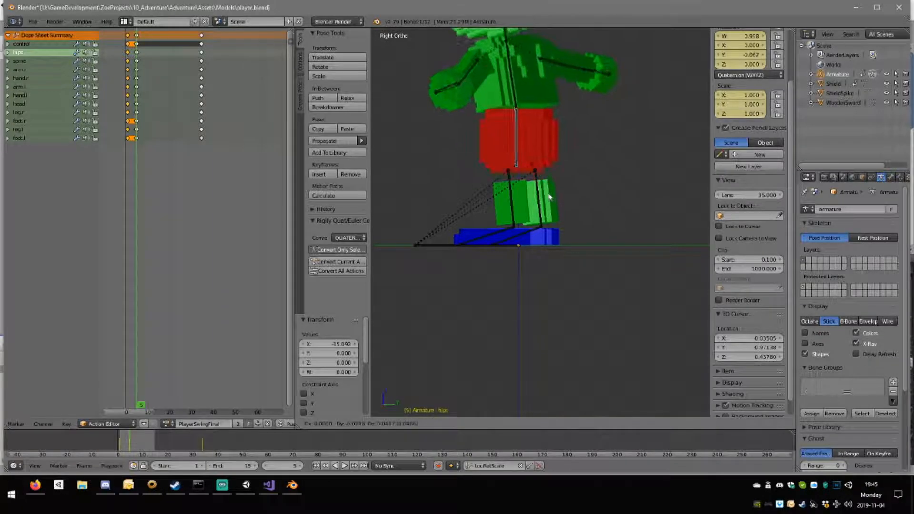
pyautogui.click(541, 188)
# Rotate the left leg about -120° and the right leg about -122° so both are tucked up behind the body.
pyautogui.rightClick(508, 198)
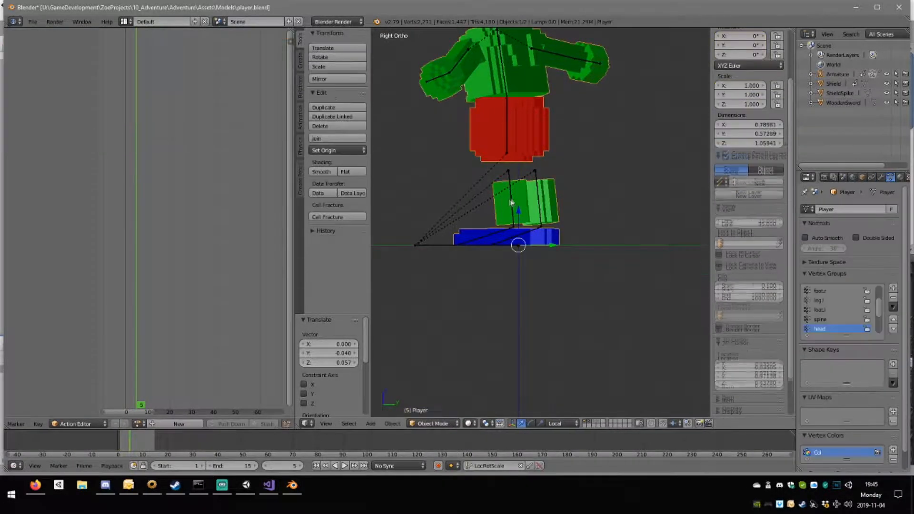
pyautogui.press('r')
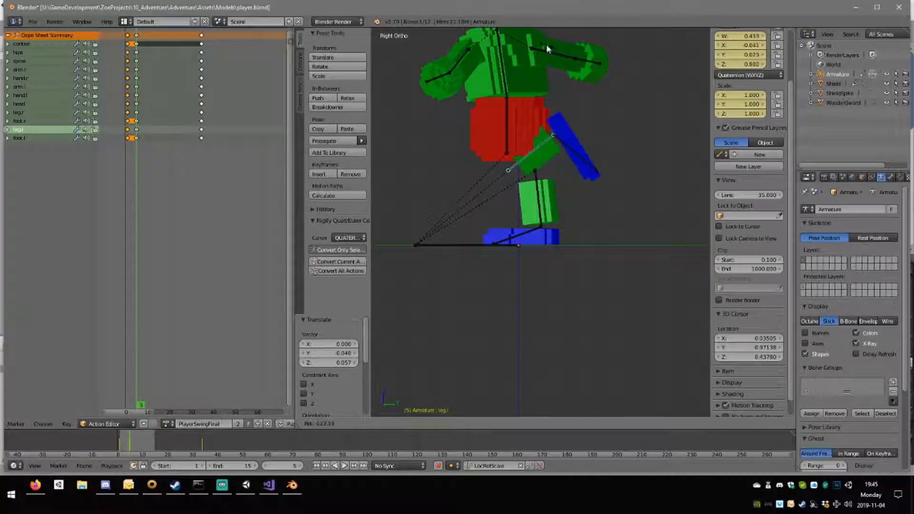
pyautogui.click(550, 51)
pyautogui.rightClick(544, 196)
pyautogui.press('r')
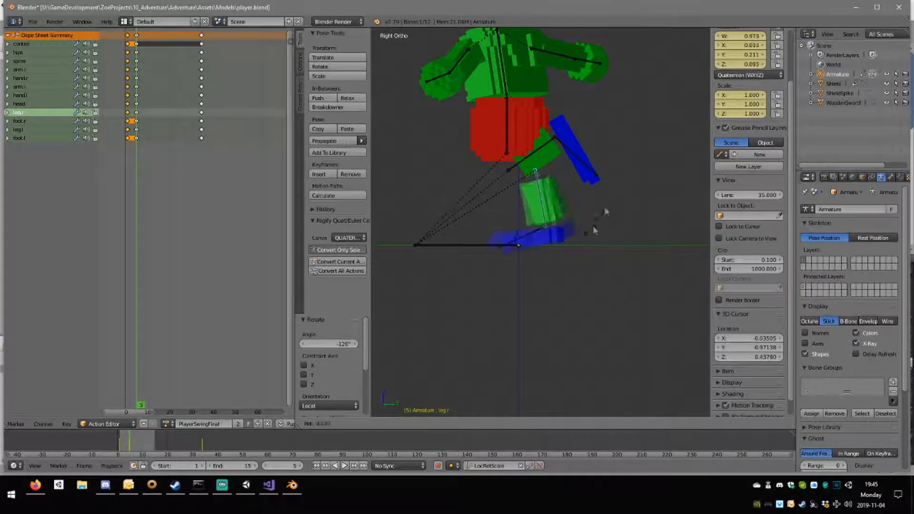
pyautogui.click(563, 98)
# Lean the spine back about 33.3° in side view and twist it about 15.5° in top view.
pyautogui.rightClick(502, 76)
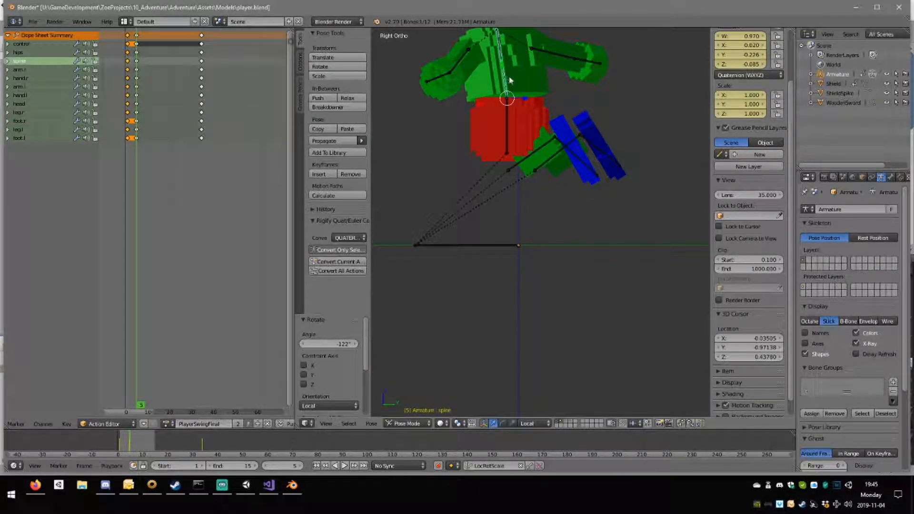
pyautogui.press('r')
pyautogui.click(568, 148)
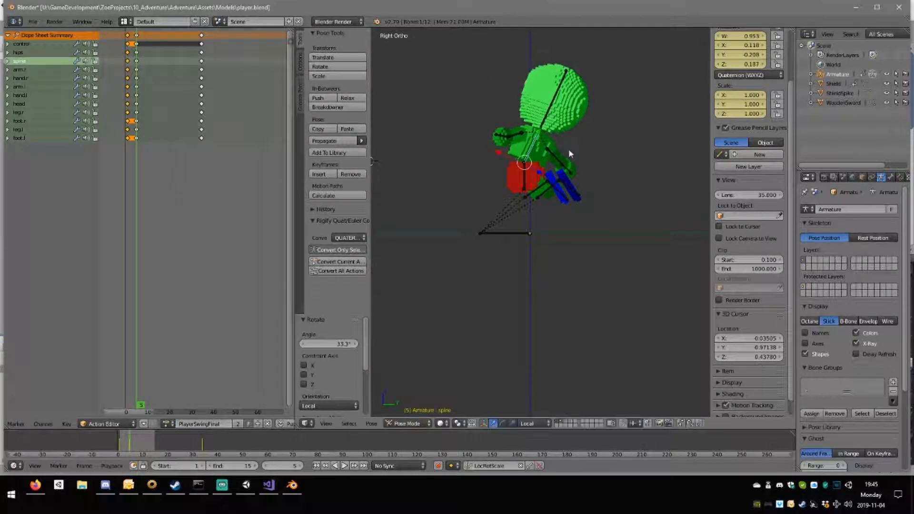
pyautogui.press('KP_7')
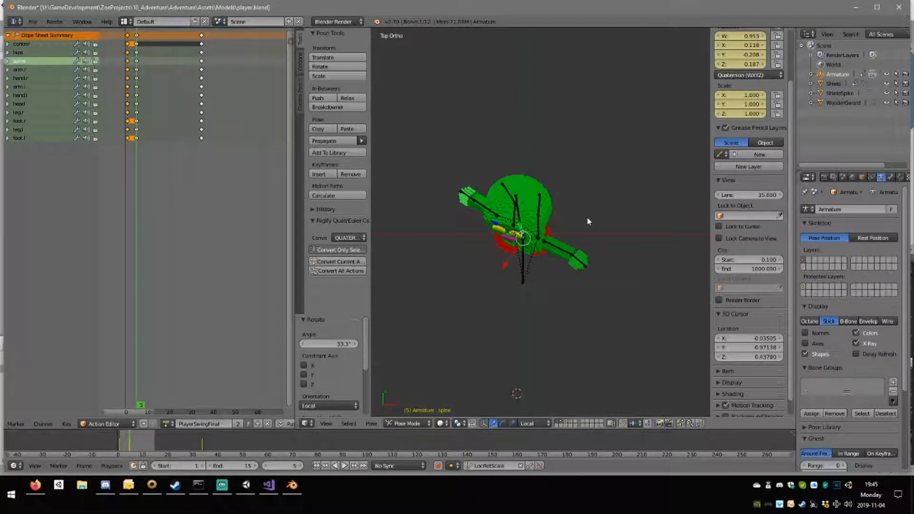
pyautogui.press('r')
pyautogui.click(592, 240)
# Rotate the right arm about -24.4° in side view and about 40.3° in top view so it extends behind the body.
pyautogui.moveTo(594, 241)
pyautogui.mouseDown(button='middle')
pyautogui.moveTo(528, 238)
pyautogui.moveTo(481, 179)
pyautogui.moveTo(383, 171)
pyautogui.moveTo(402, 159)
pyautogui.moveTo(406, 195)
pyautogui.moveTo(514, 168)
pyautogui.mouseUp(button='middle')
pyautogui.rightClick(534, 127)
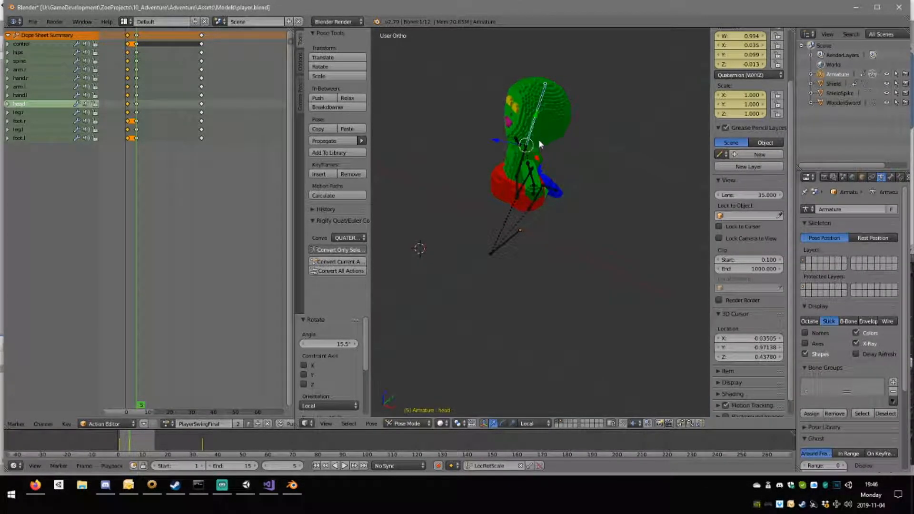
pyautogui.moveTo(538, 139)
pyautogui.mouseDown(button='middle')
pyautogui.moveTo(577, 138)
pyautogui.moveTo(532, 135)
pyautogui.mouseUp(button='middle')
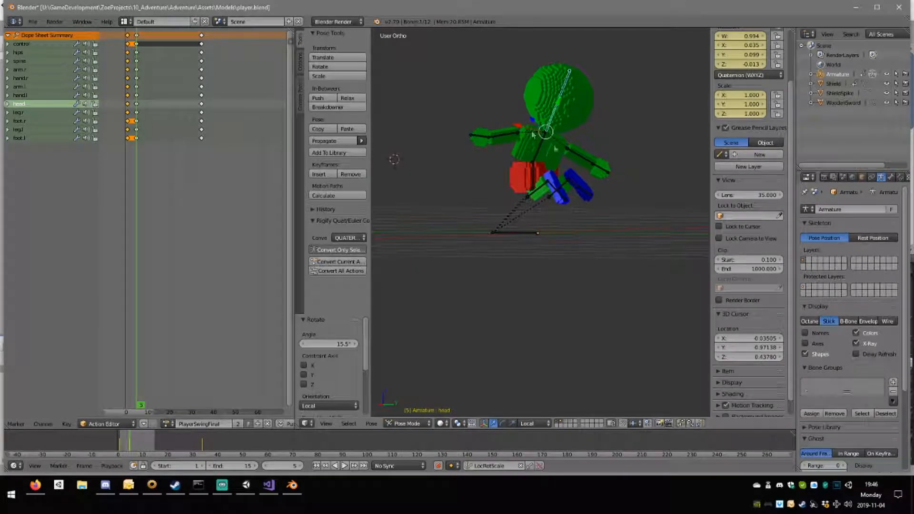
pyautogui.rightClick(584, 156)
pyautogui.press('KP_3')
pyautogui.press('r')
pyautogui.click(619, 156)
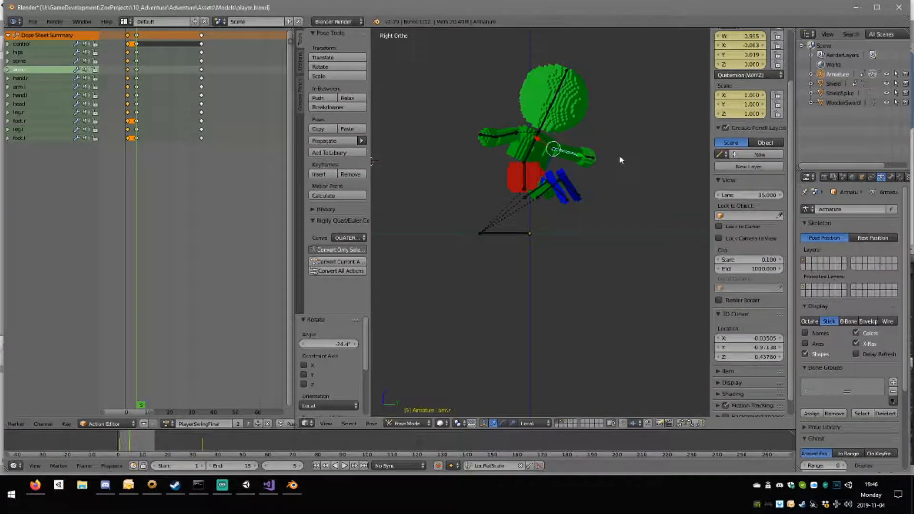
pyautogui.press('KP_7')
pyautogui.press('r')
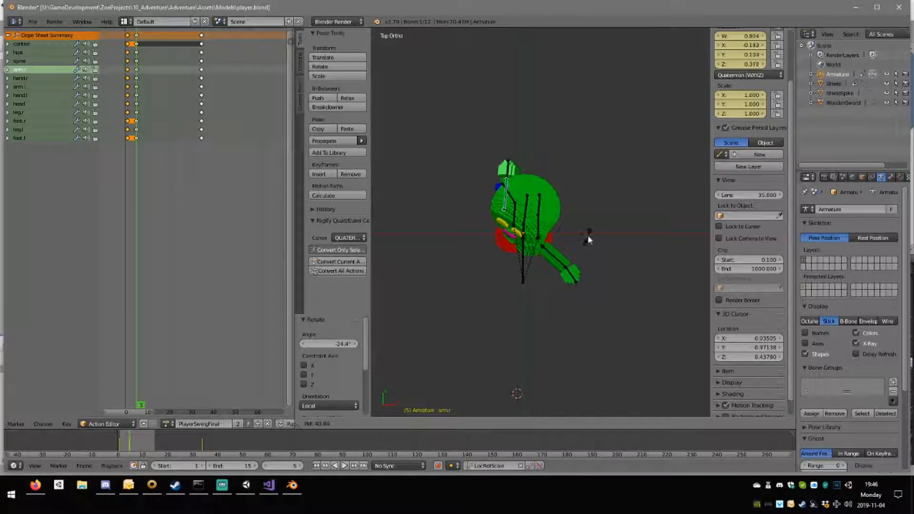
pyautogui.click(579, 247)
# Swing the left arm toward the front in top view and rotate the left hand inward by about 40.4°.
pyautogui.rightClick(561, 259)
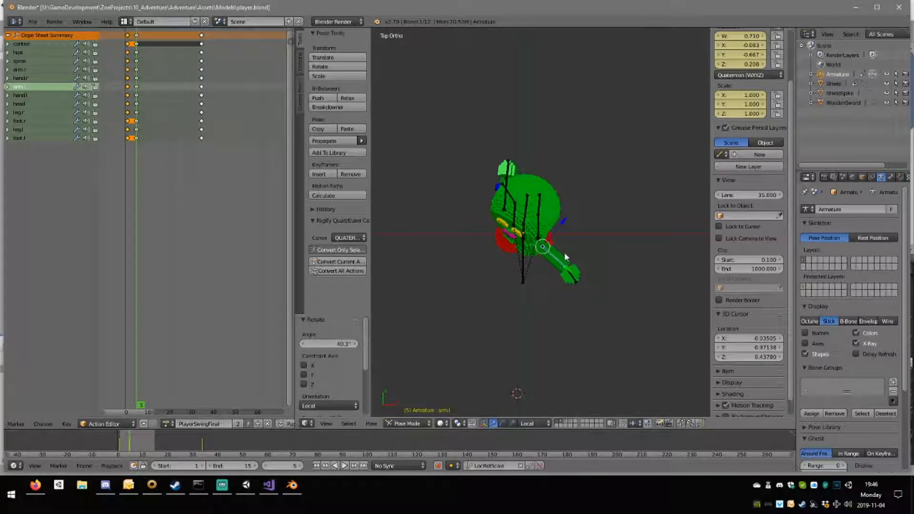
pyautogui.press('KP_3')
pyautogui.press('KP_7')
pyautogui.press('r')
pyautogui.click(550, 278)
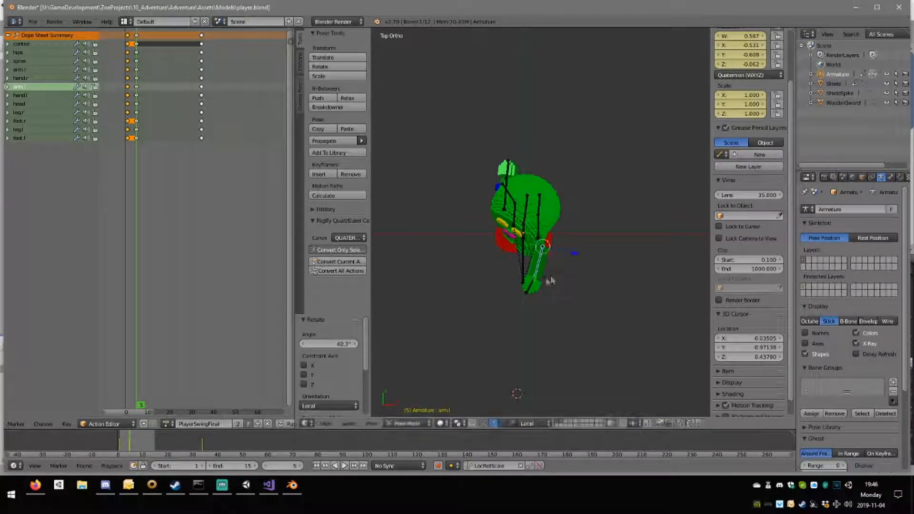
pyautogui.rightClick(550, 275)
pyautogui.press('r')
pyautogui.click(547, 294)
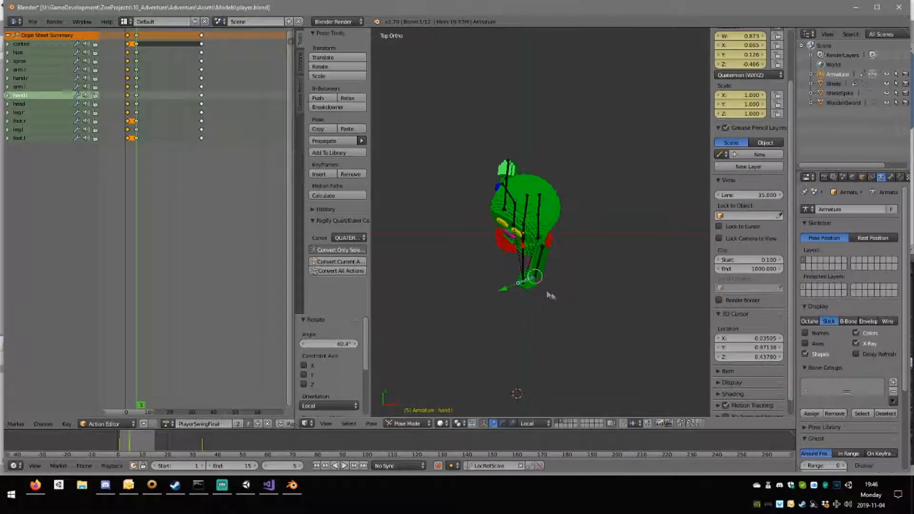
# Raise the left arm about 45.6° in side view.
pyautogui.press('KP_3')
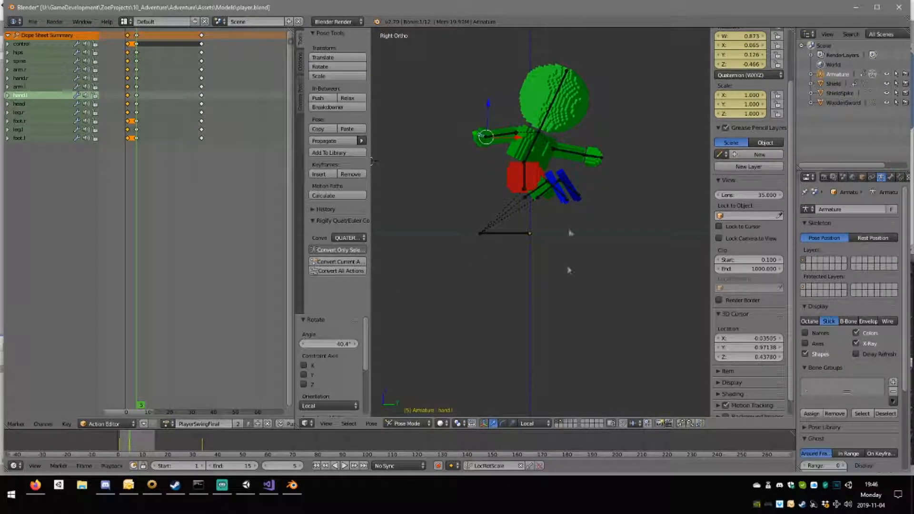
pyautogui.rightClick(513, 135)
pyautogui.press('r')
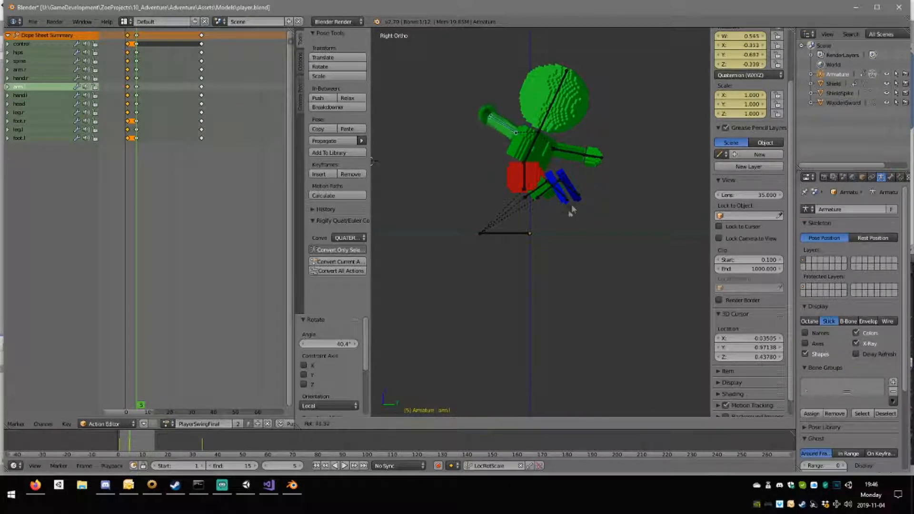
pyautogui.click(569, 215)
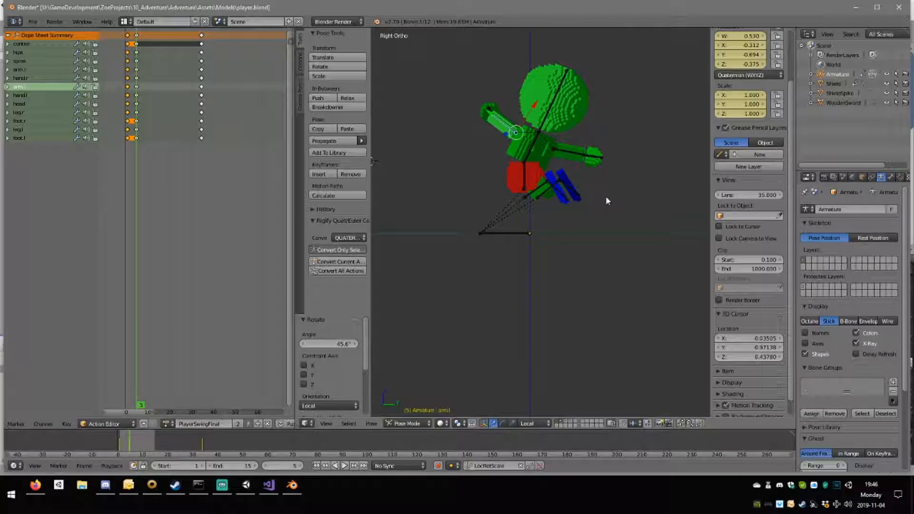
# Insert LocRotScale keyframes for all bones at frame 5 and check the pose from other angles.
pyautogui.press('a')
pyautogui.press('a')
pyautogui.press('i')
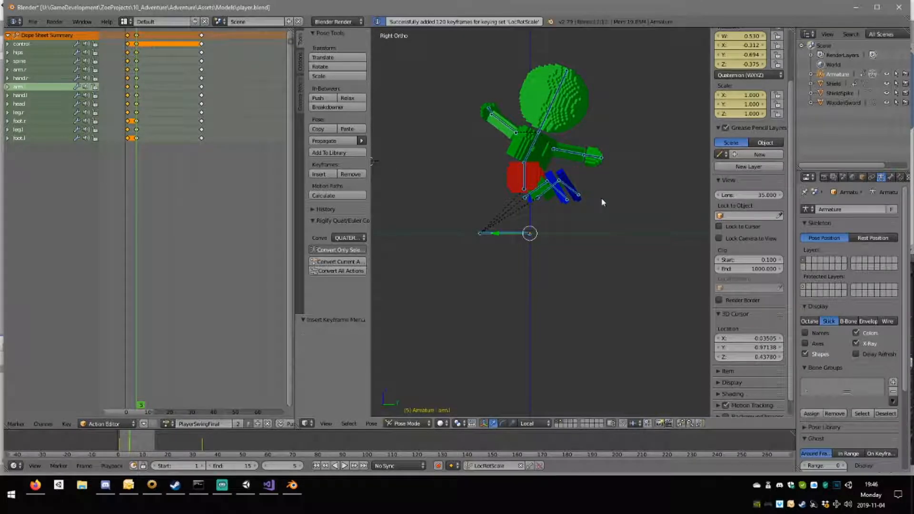
pyautogui.moveTo(481, 176); pyautogui.dragTo(394, 187, button='middle')
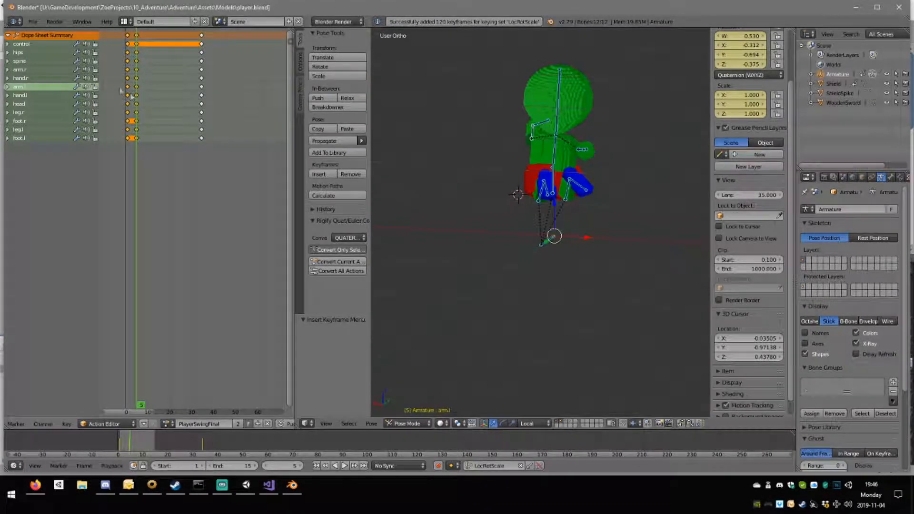
pyautogui.moveTo(130, 85)
pyautogui.mouseDown()
pyautogui.moveTo(288, 95)
pyautogui.moveTo(127, 88)
pyautogui.moveTo(139, 91)
pyautogui.mouseUp()
pyautogui.moveTo(169, 98)
pyautogui.mouseDown(button='middle')
pyautogui.moveTo(194, 98)
pyautogui.moveTo(170, 96)
pyautogui.mouseUp(button='middle')
pyautogui.moveTo(514, 182); pyautogui.dragTo(608, 207, button='middle')
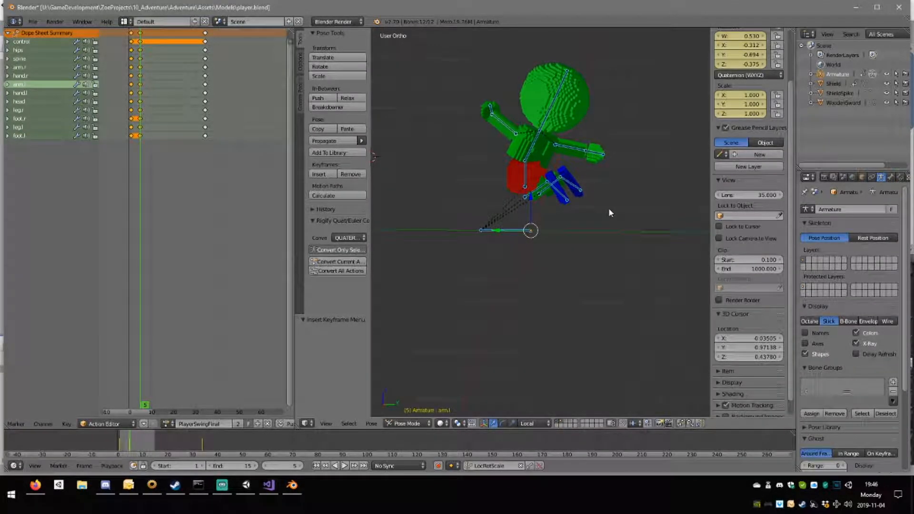
# Duplicate all frame 5 keyframes to frame 20.
pyautogui.click(139, 32)
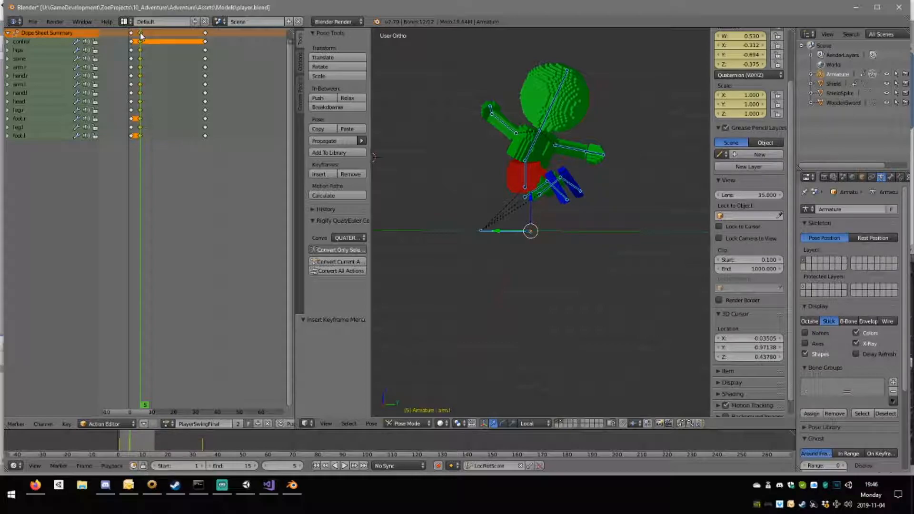
pyautogui.hotkey('shift', 'd')
pyautogui.click(175, 41)
# Raise the hips bone about 0.028 at frame 20 in side view.
pyautogui.moveTo(542, 228); pyautogui.dragTo(524, 224, button='middle')
pyautogui.press('KP_1')
pyautogui.press('KP_3')
pyautogui.scroll(3, 523, 220)
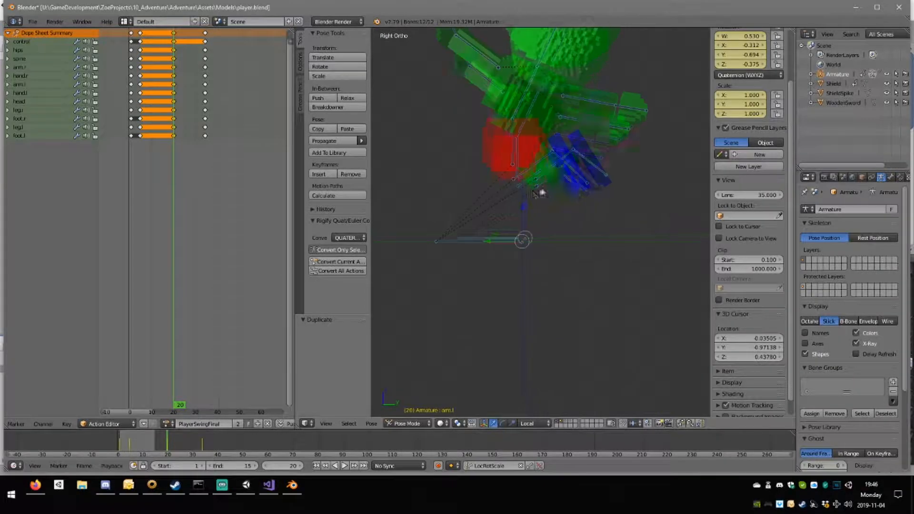
pyautogui.rightClick(513, 153)
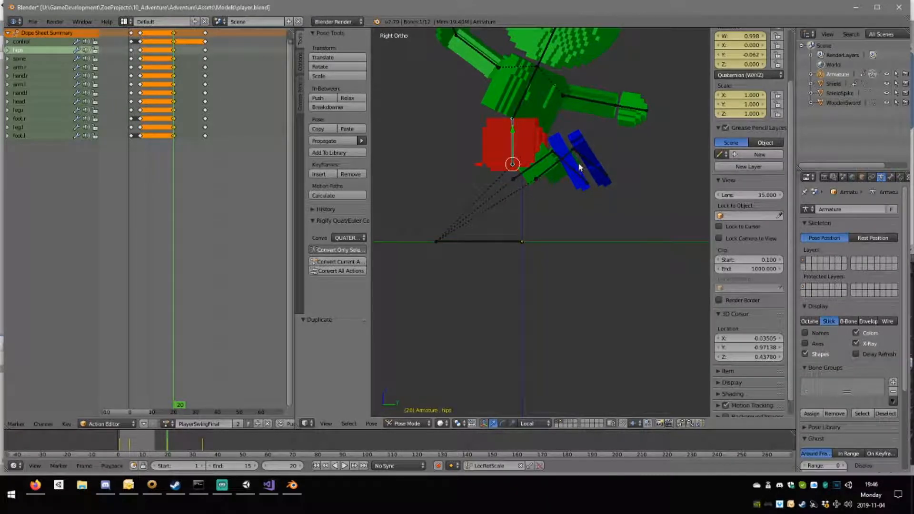
pyautogui.press('g')
pyautogui.click(575, 155)
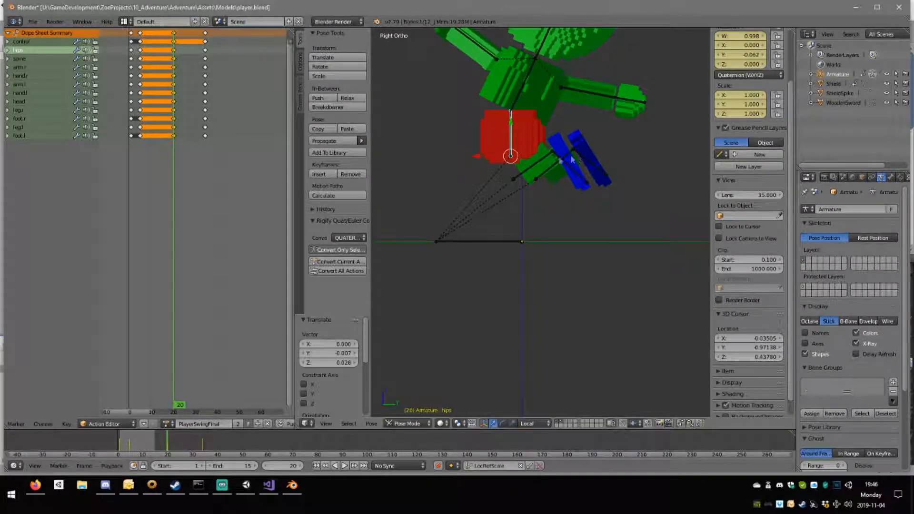
# Rotate the left leg slightly at frame 20 and move it up about 0.020 toward the hips.
pyautogui.rightClick(536, 163)
pyautogui.press('r')
pyautogui.click(587, 193)
pyautogui.press('g')
pyautogui.click(576, 186)
# Rotate the right leg about 10.2° at frame 20 and move it up toward the hips.
pyautogui.rightClick(556, 170)
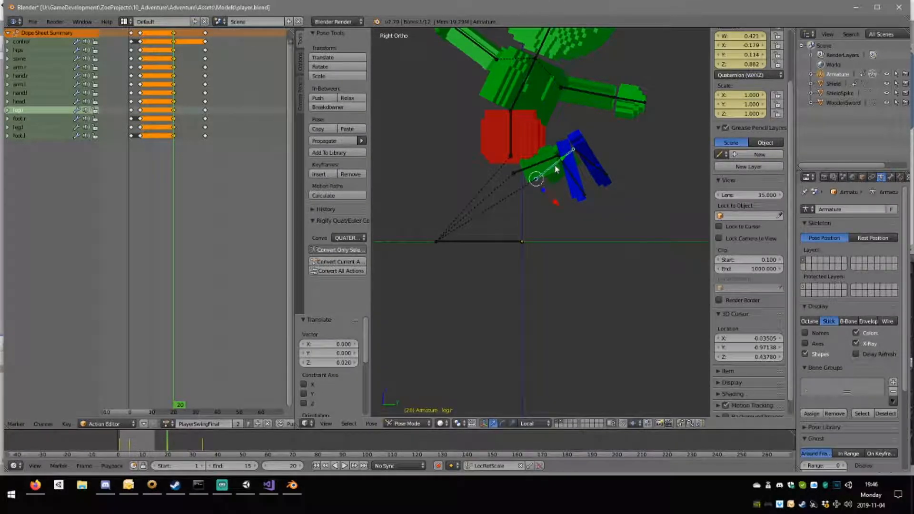
pyautogui.press('r')
pyautogui.click(599, 194)
pyautogui.press('g')
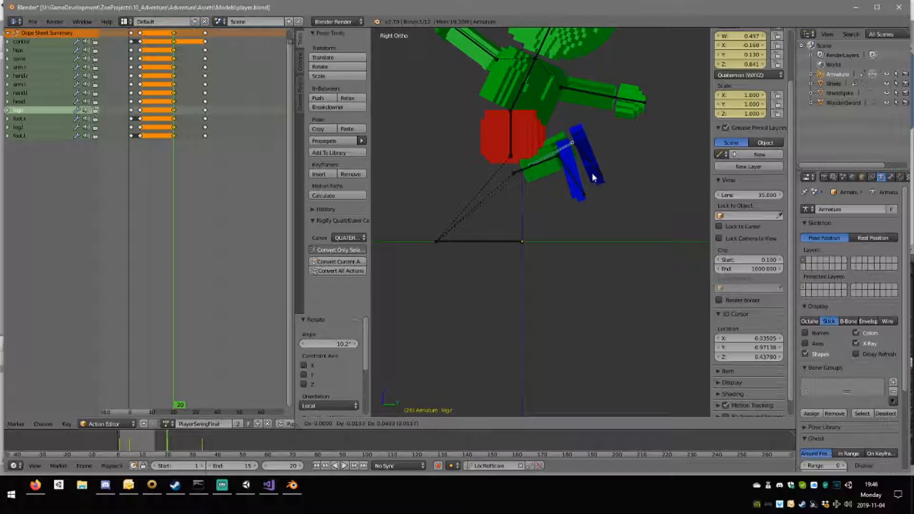
pyautogui.click(593, 178)
# Rotate the left foot and turn the right foot about -40.4° so both point further backward.
pyautogui.rightClick(575, 179)
pyautogui.press('r')
pyautogui.click(590, 162)
pyautogui.rightClick(583, 142)
pyautogui.press('r')
pyautogui.click(587, 141)
# Rotate the spine about -5.08° at frame 20 and lower the right arm slightly.
pyautogui.scroll(-2, 533, 81)
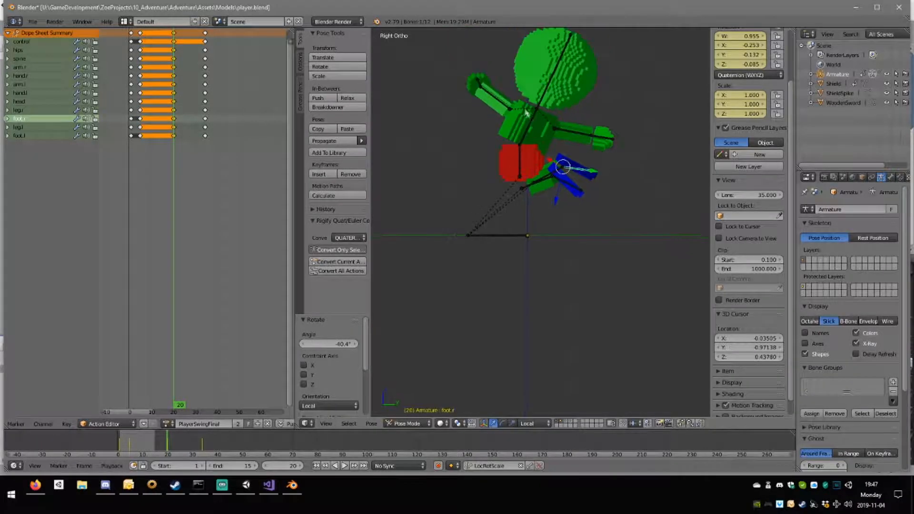
pyautogui.rightClick(532, 126)
pyautogui.press('r')
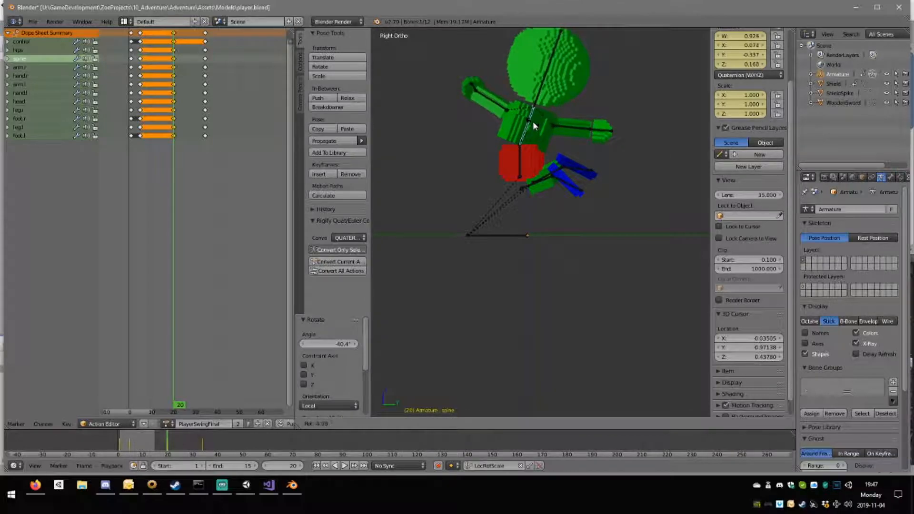
pyautogui.click(532, 120)
pyautogui.rightClick(583, 131)
pyautogui.press('r')
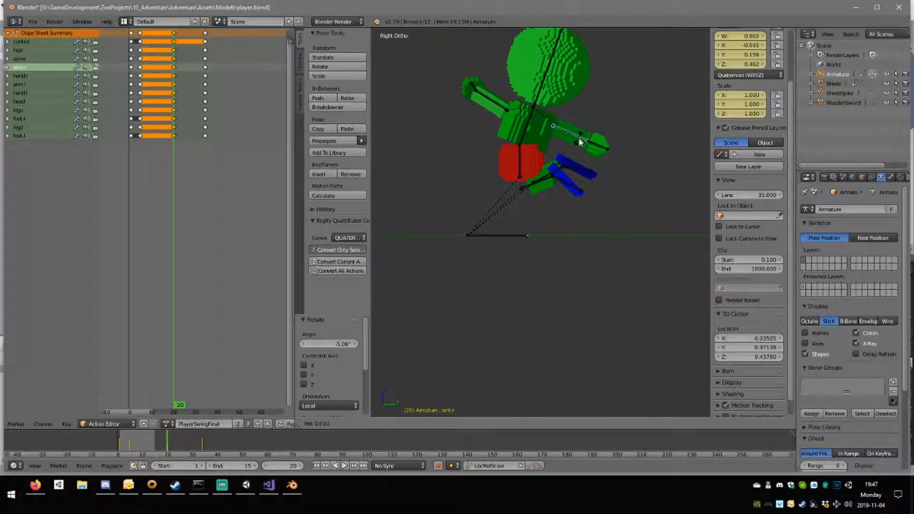
pyautogui.click(581, 139)
# Tilt the head back about 11.1° at frame 20.
pyautogui.rightClick(541, 89)
pyautogui.press('r')
pyautogui.click(584, 115)
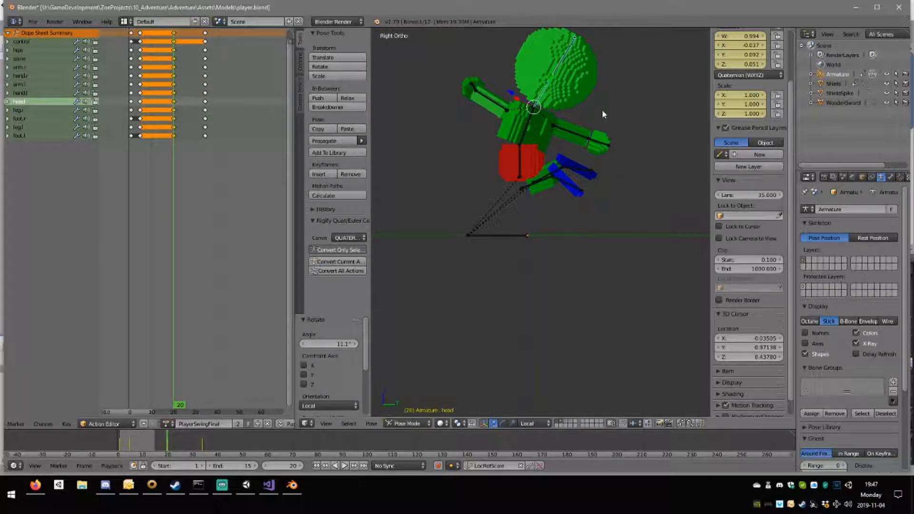
# Rotate the head about -5.38° around the Z axis at frame 20.
pyautogui.press('r')
pyautogui.press('z')
pyautogui.click(597, 117)
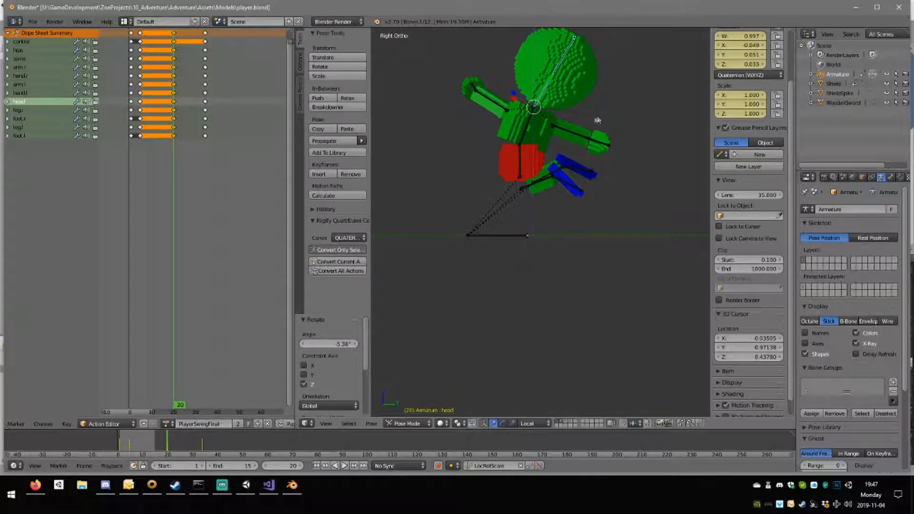
# Rotate the left arm about -19° and the left hand about -17° as seen from above at frame 20.
pyautogui.rightClick(491, 110)
pyautogui.press('KP_7')
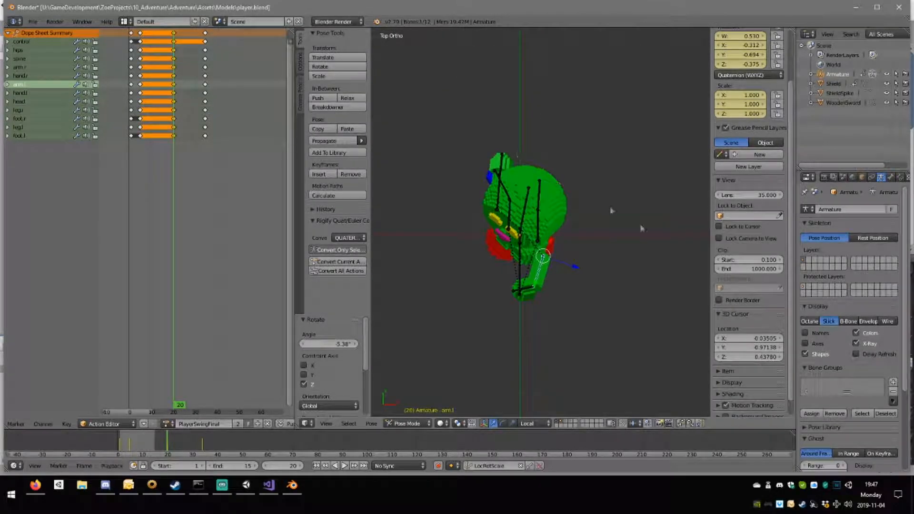
pyautogui.press('r')
pyautogui.click(657, 194)
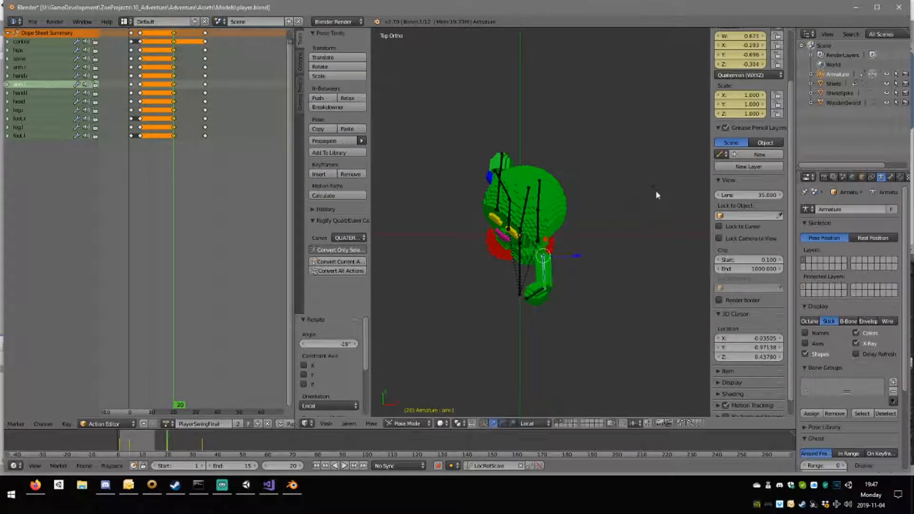
pyautogui.rightClick(536, 293)
pyautogui.press('r')
pyautogui.click(643, 276)
# Keyframe the location, rotation and scale of all bones at frame 20.
pyautogui.scroll(-3, 640, 281)
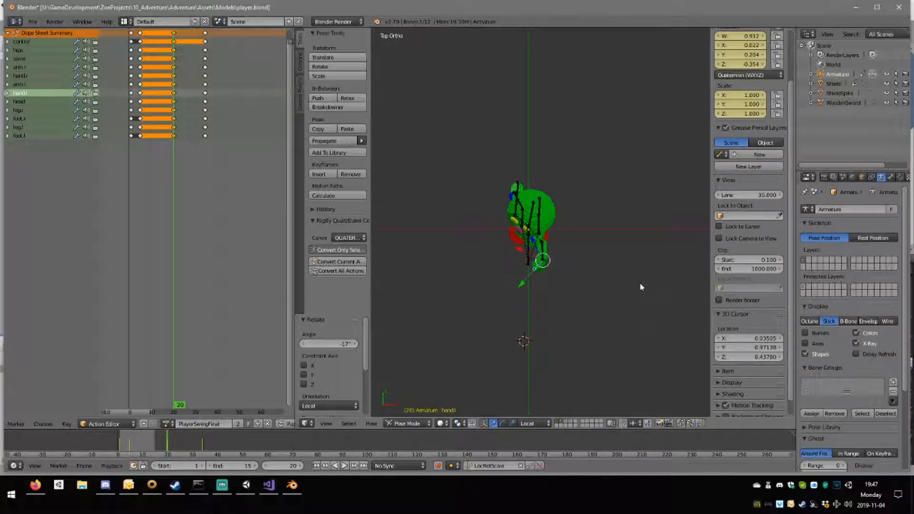
pyautogui.press('i')
pyautogui.moveTo(592, 282); pyautogui.dragTo(515, 199, button='middle')
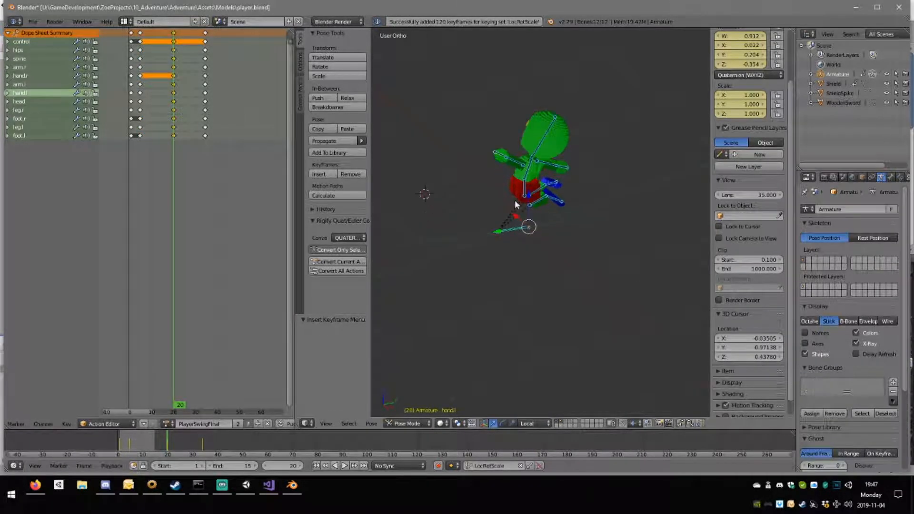
# Scrub through the motion after the frame 20 pose and set the current frame to 27.
pyautogui.moveTo(134, 39); pyautogui.dragTo(193, 61)
pyautogui.moveTo(457, 142); pyautogui.dragTo(478, 188, button='middle')
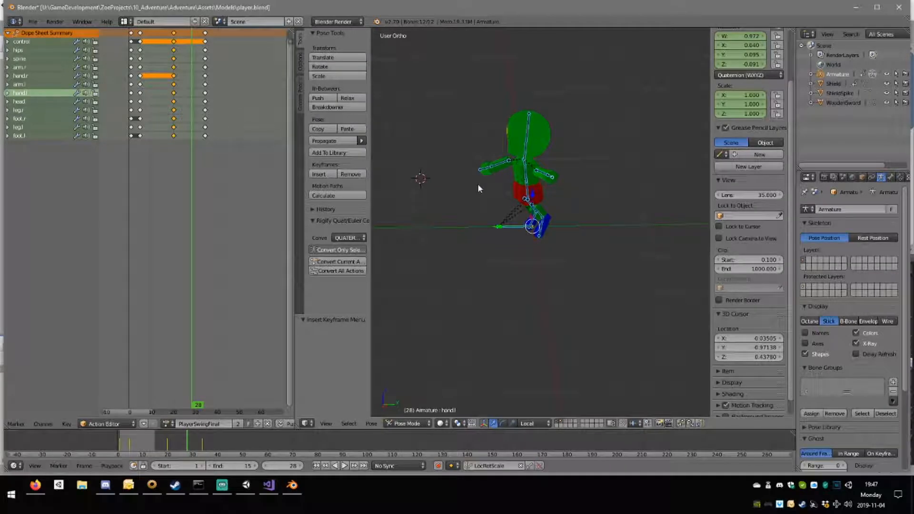
pyautogui.click(202, 53)
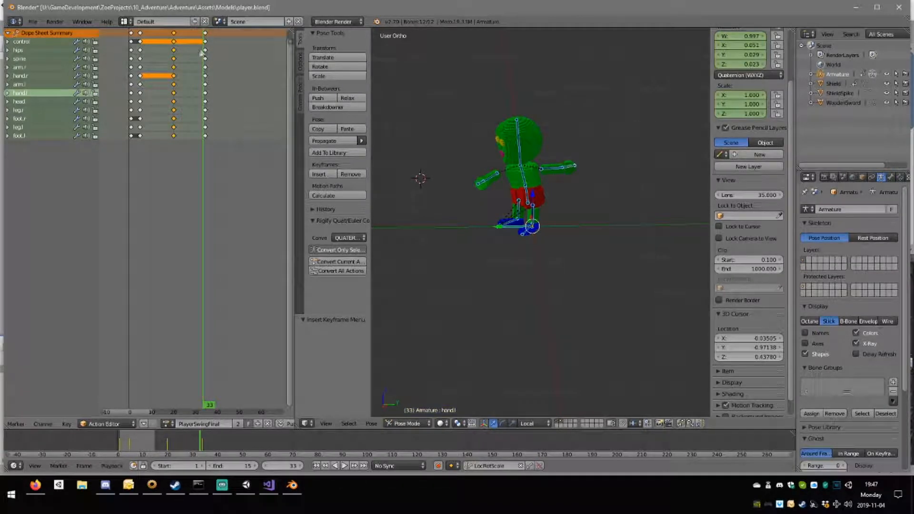
pyautogui.click(190, 57)
pyautogui.press('KP_3')
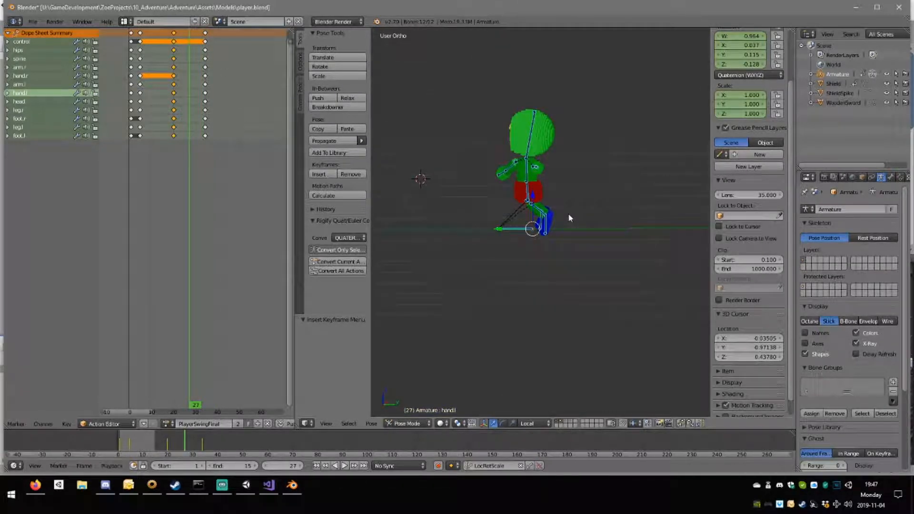
pyautogui.scroll(4, 568, 213)
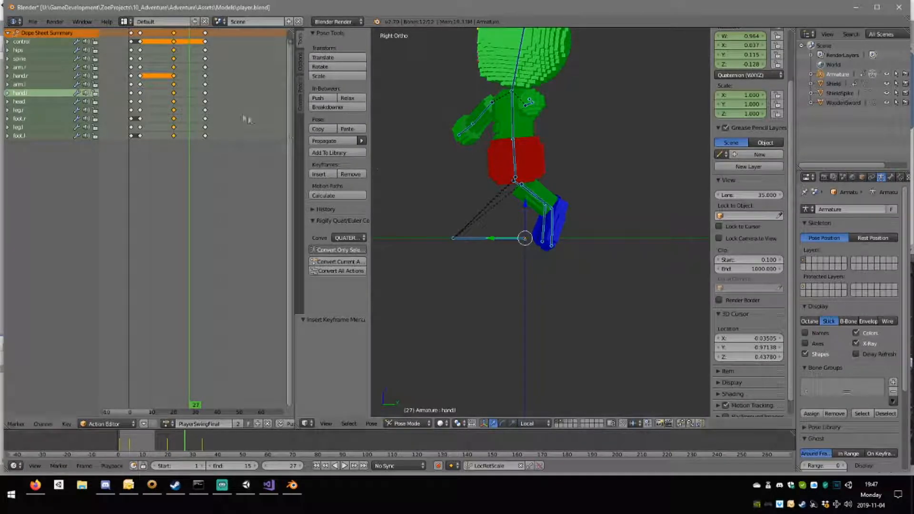
pyautogui.moveTo(178, 93); pyautogui.dragTo(189, 96)
# Move the hips back about 0.104 and up about 0.034 at frame 27, and bend the spine forward about -41.1°.
pyautogui.rightClick(514, 169)
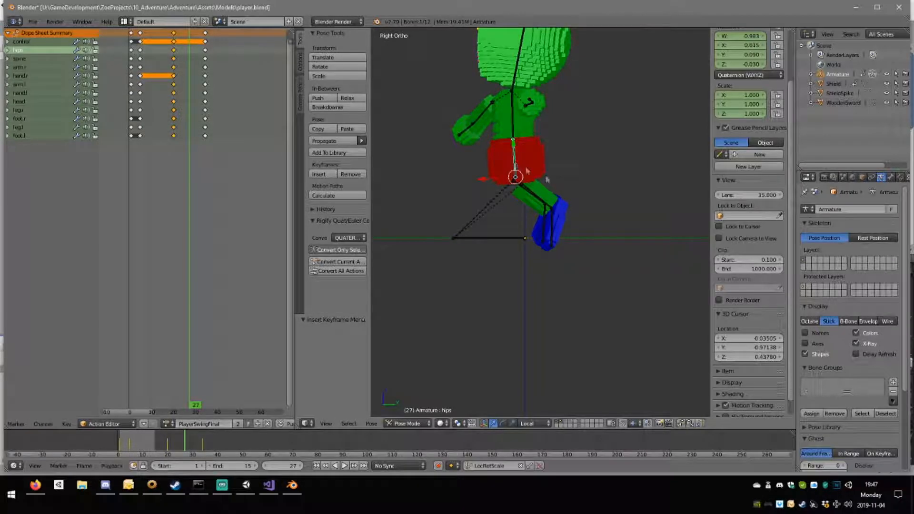
pyautogui.press('g')
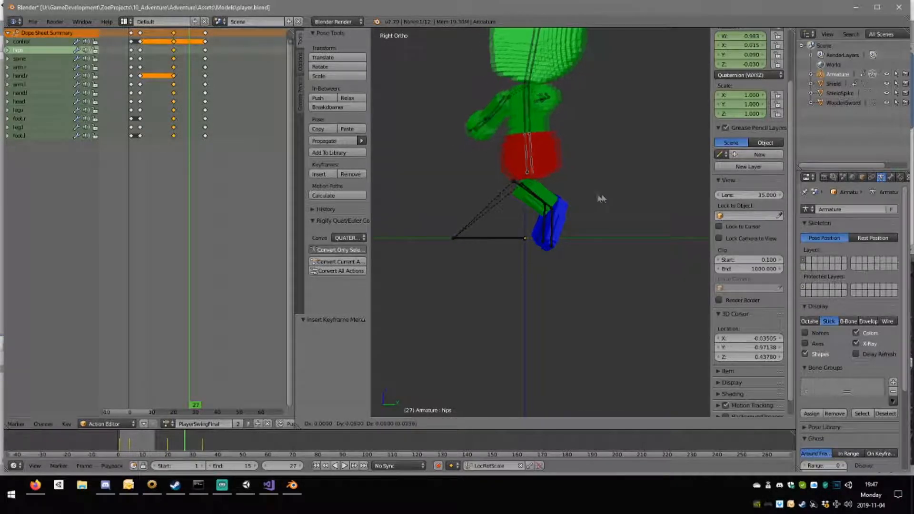
pyautogui.click(560, 132)
pyautogui.rightClick(538, 124)
pyautogui.press('r')
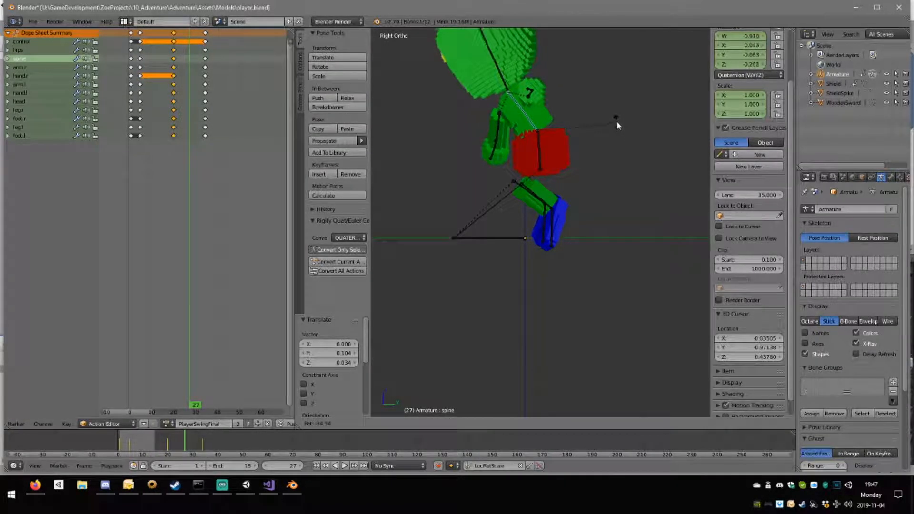
pyautogui.click(606, 109)
# Tip the head forward about -37.1° at frame 27 and tilt it sideways about -24.7° in the front view.
pyautogui.rightClick(491, 75)
pyautogui.press('r')
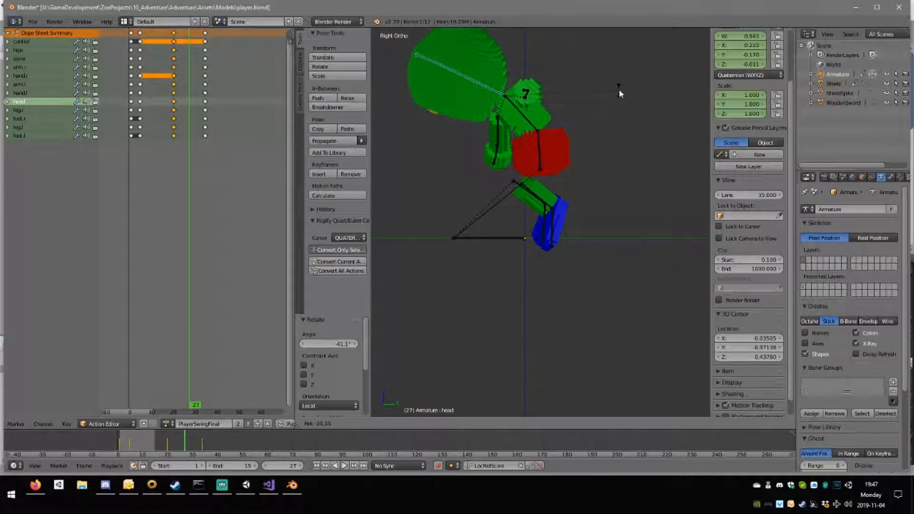
pyautogui.click(617, 89)
pyautogui.press('KP_1')
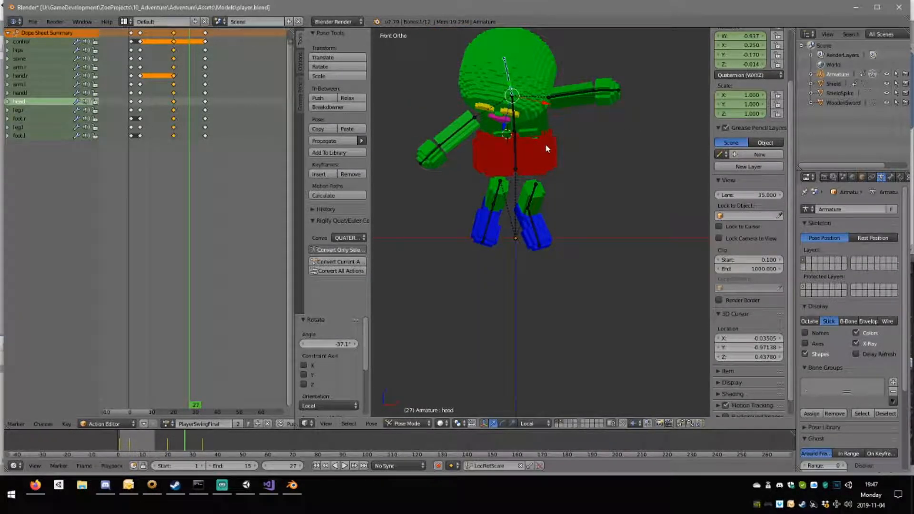
pyautogui.press('r')
pyautogui.click(625, 126)
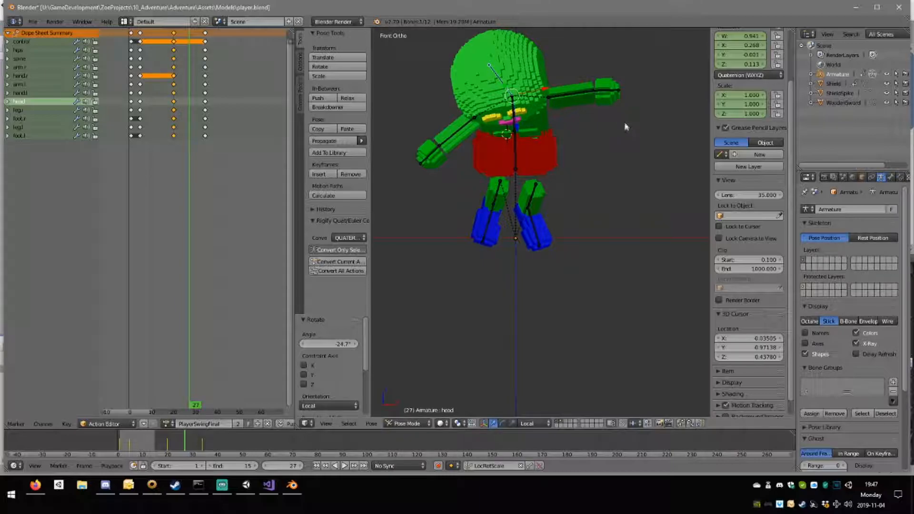
pyautogui.press('r')
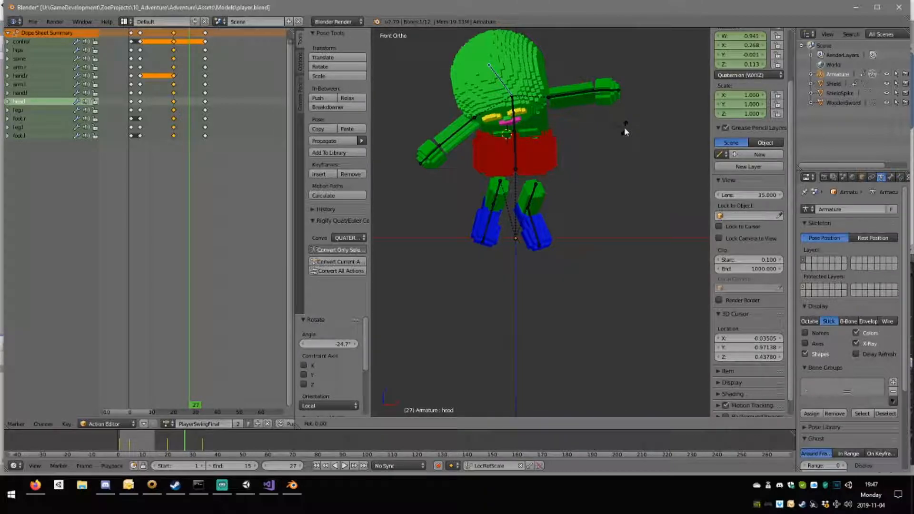
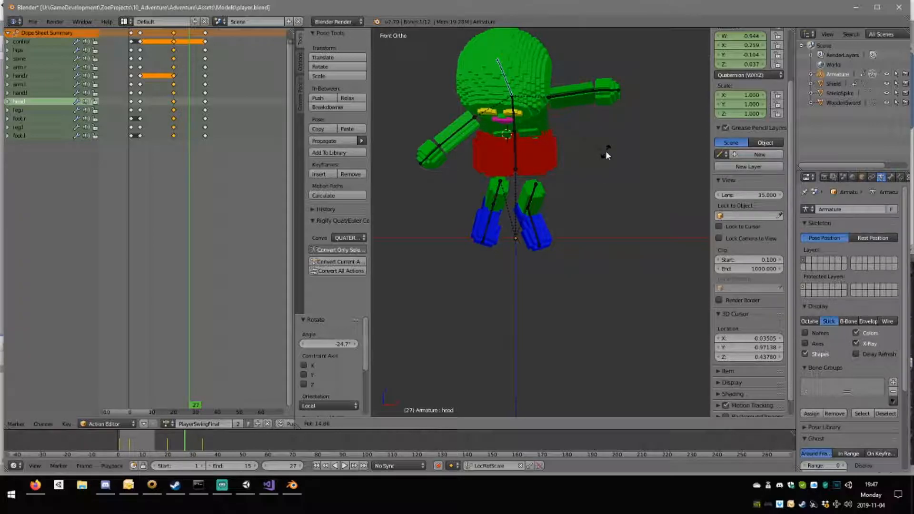
# Turn the head about 9.1° around the global Z axis at frame 27.
pyautogui.press('z')
pyautogui.click(599, 135)
pyautogui.moveTo(599, 136); pyautogui.dragTo(531, 185, button='middle')
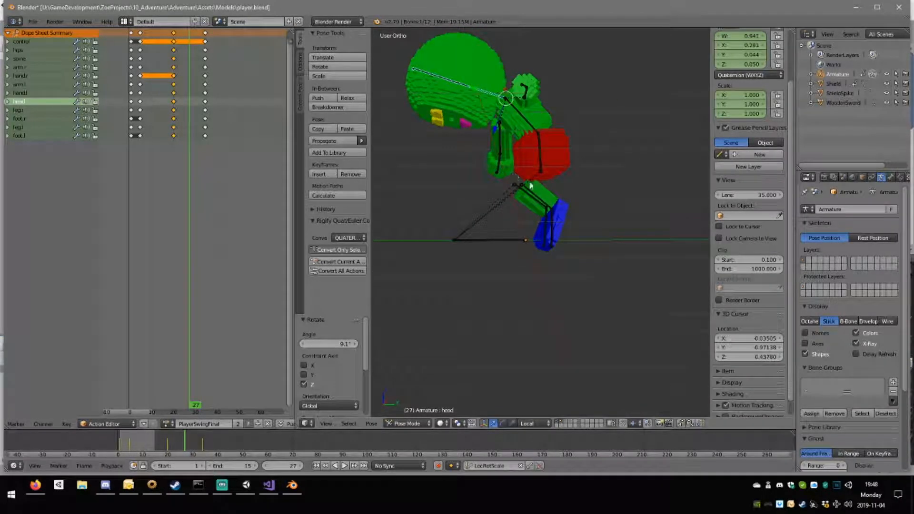
# Rotate the left leg forward about 72.8° in the right side view and raise it about 0.104.
pyautogui.rightClick(543, 204)
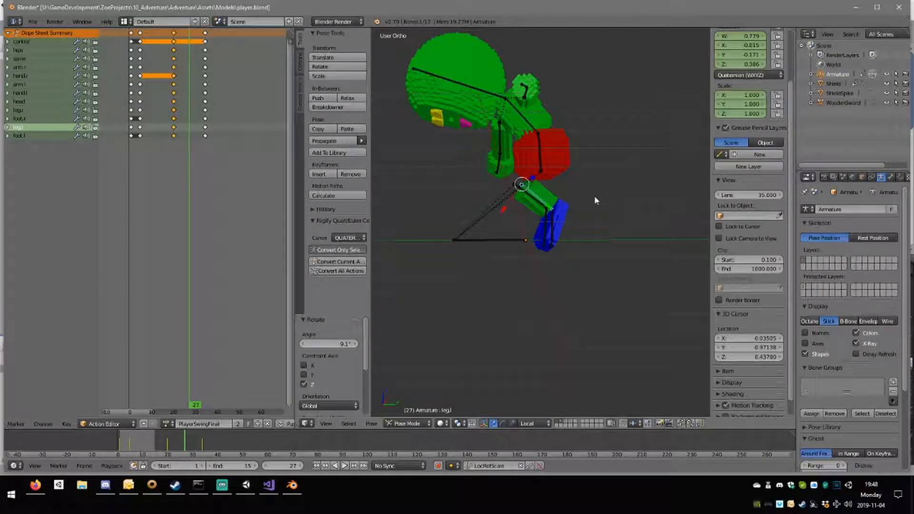
pyautogui.press('KP_3')
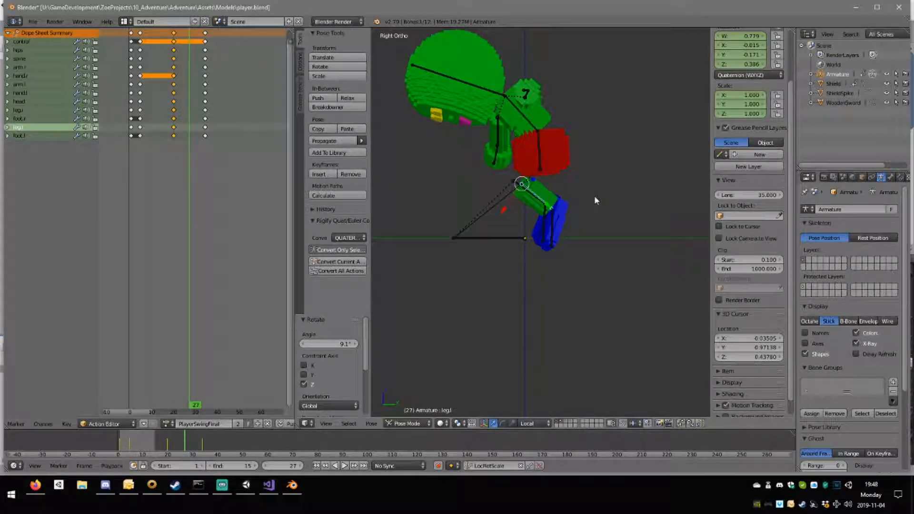
pyautogui.press('r')
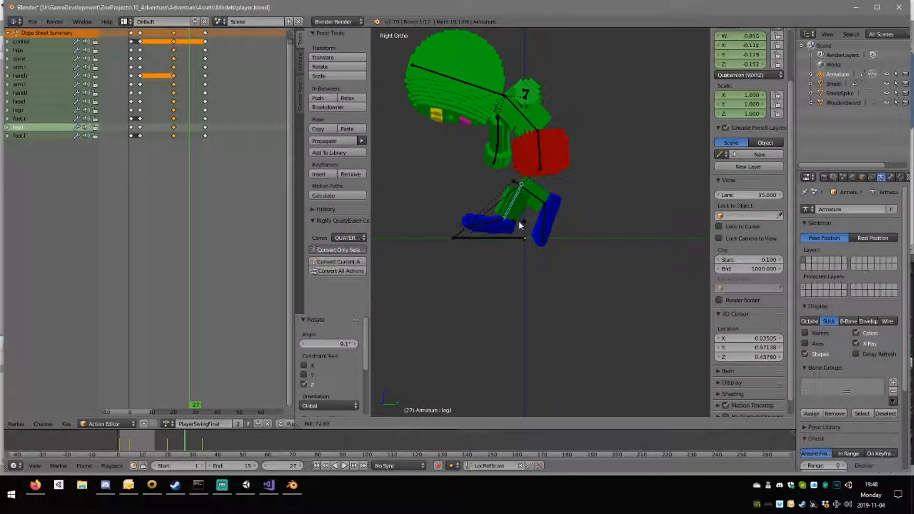
pyautogui.click(522, 220)
pyautogui.press('g')
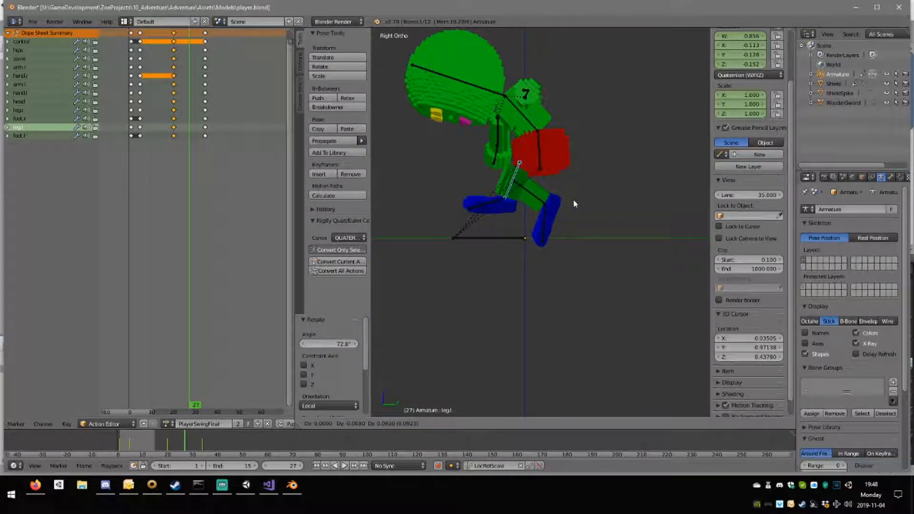
pyautogui.click(573, 202)
# Swing the right leg forward to match the left leg and raise it about 0.062 in the side view.
pyautogui.rightClick(532, 197)
pyautogui.press('r')
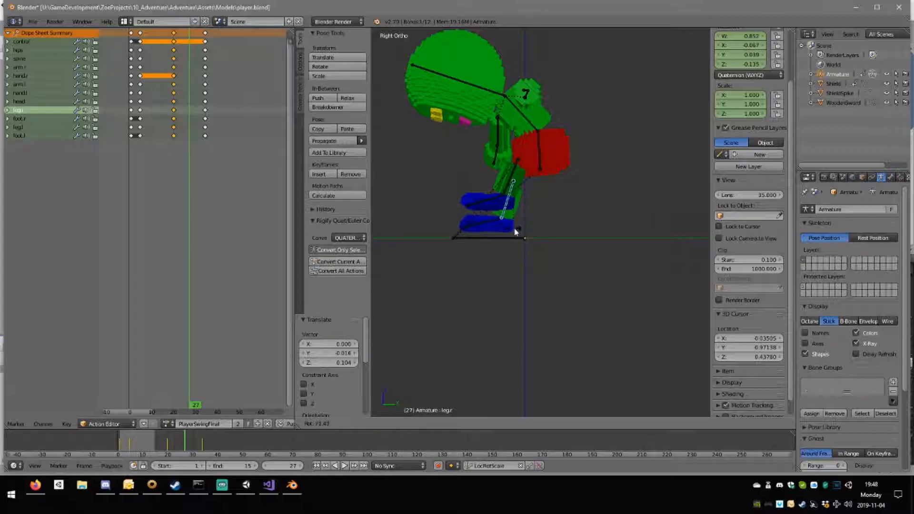
pyautogui.click(525, 230)
pyautogui.rightClick(526, 219)
pyautogui.press('g')
pyautogui.click(524, 204)
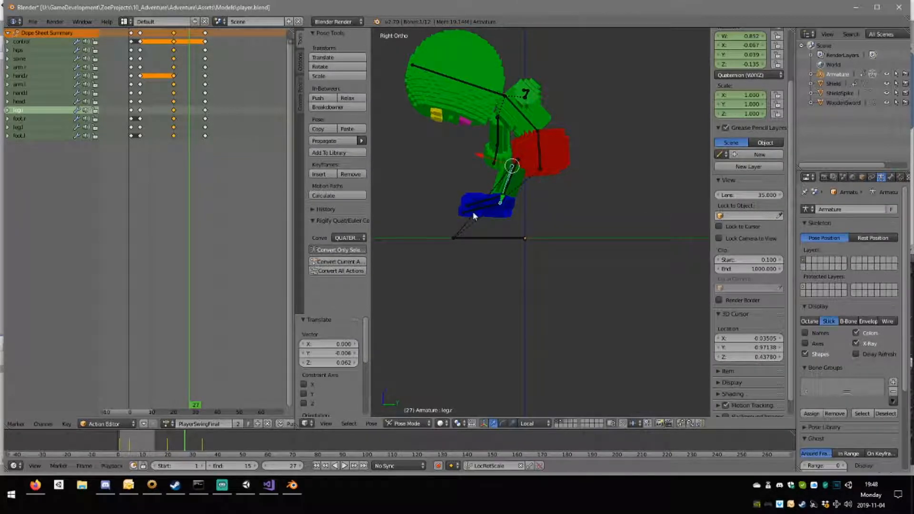
# Tilt the feet toes-up in the side view, rotating the second one about 37.9°.
pyautogui.press('r')
pyautogui.click(529, 224)
pyautogui.rightClick(485, 201)
pyautogui.moveTo(530, 229); pyautogui.dragTo(539, 186, button='middle')
# Rotate the left leg about -23.5° in the front view.
pyautogui.rightClick(537, 177)
pyautogui.press('KP_3')
pyautogui.press('KP_1')
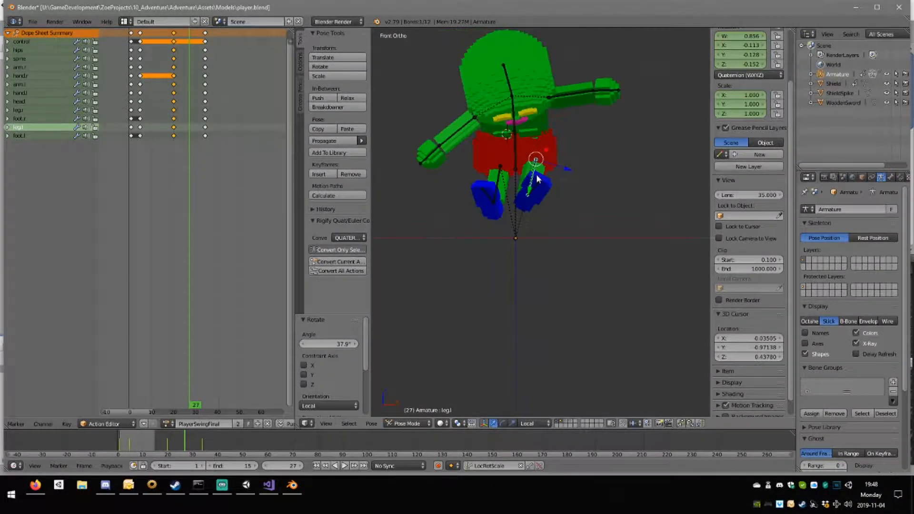
pyautogui.press('r')
pyautogui.click(590, 180)
pyautogui.moveTo(602, 172); pyautogui.dragTo(580, 188, button='middle')
# Raise the right arm by rotating it about 85.4° in the front view.
pyautogui.rightClick(449, 146)
pyautogui.moveTo(449, 146); pyautogui.dragTo(476, 184, button='middle')
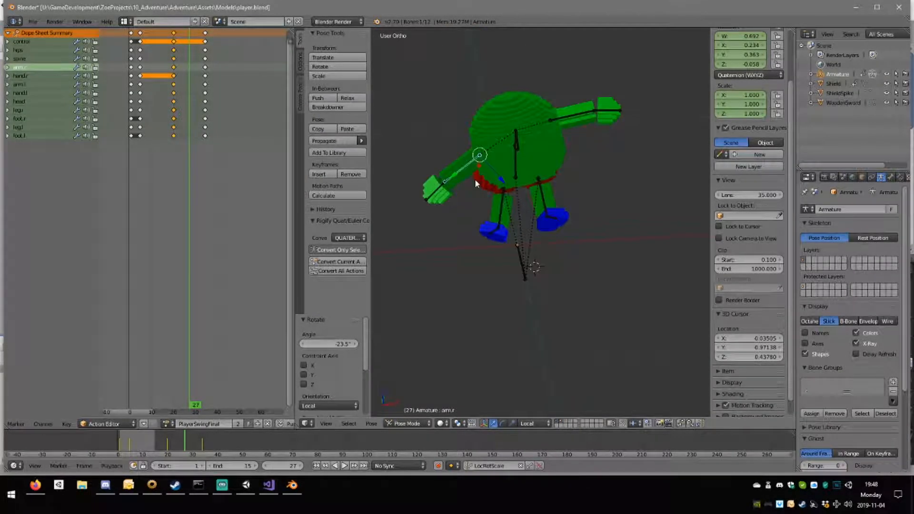
pyautogui.press('KP_1')
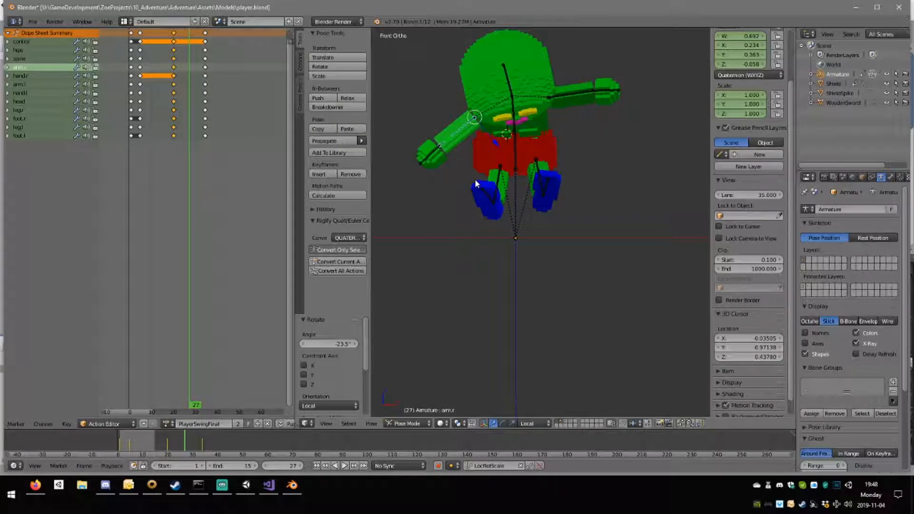
pyautogui.press('r')
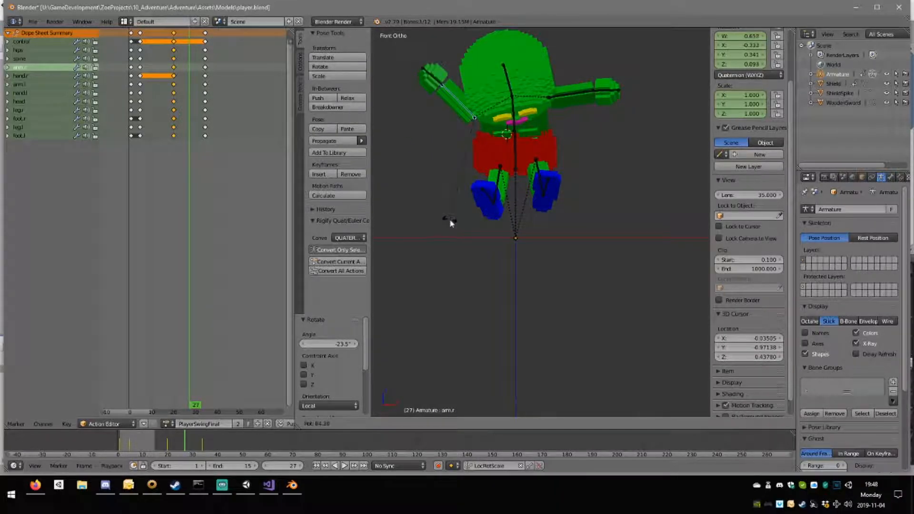
pyautogui.click(444, 219)
# Move the right arm up about 0.119 and swing it forward about -34.3° in the top view.
pyautogui.moveTo(444, 219); pyautogui.dragTo(540, 150, button='middle')
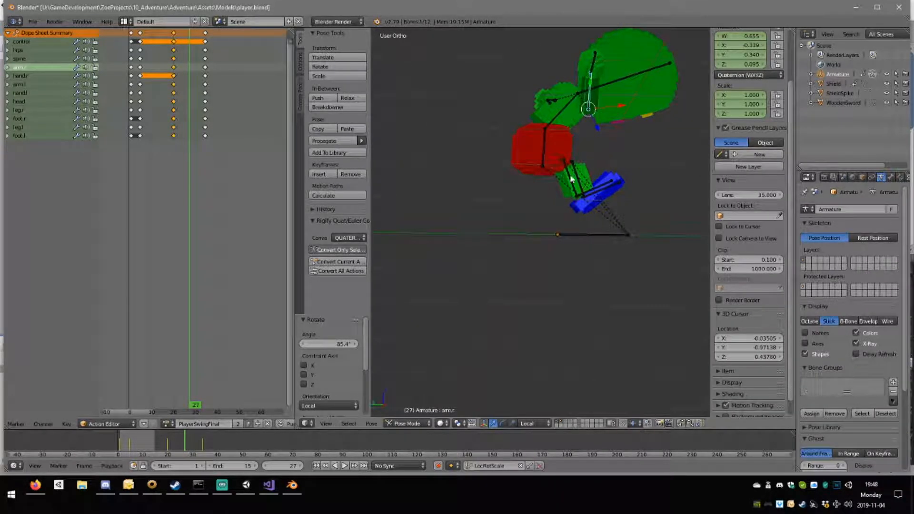
pyautogui.press('r')
pyautogui.rightClick(573, 151)
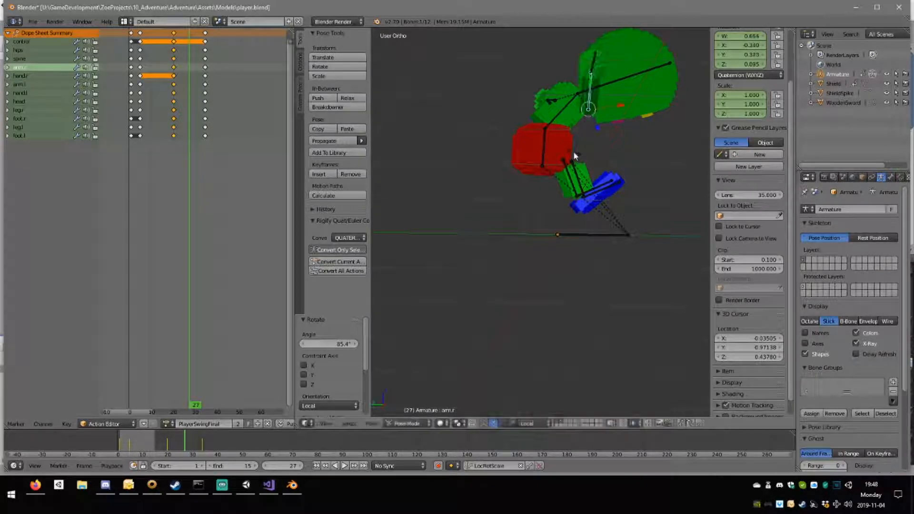
pyautogui.press('g')
pyautogui.click(577, 123)
pyautogui.moveTo(577, 124); pyautogui.dragTo(395, 184, button='middle')
pyautogui.press('KP_7')
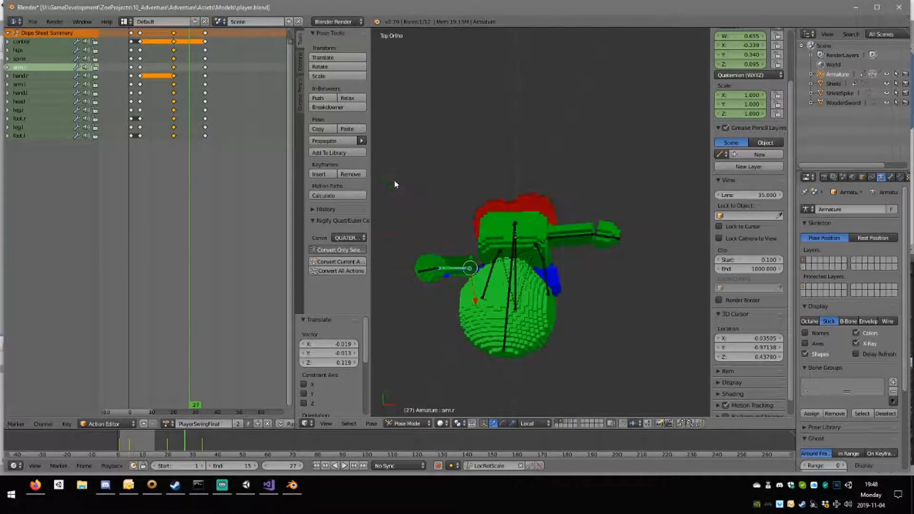
pyautogui.press('r')
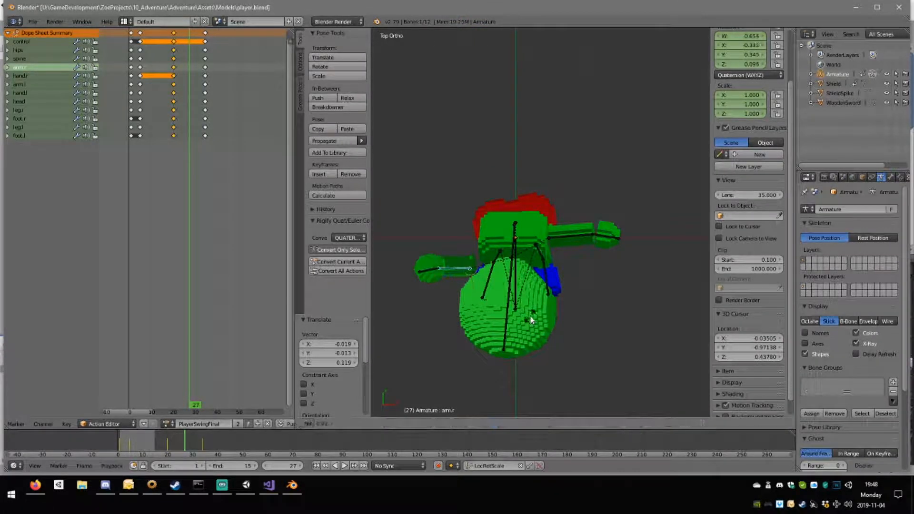
pyautogui.click(511, 315)
pyautogui.moveTo(511, 315); pyautogui.dragTo(524, 118, button='middle')
# Swing the left arm backward about -36.1° in the top view and readjust its tilt from another angle.
pyautogui.rightClick(522, 116)
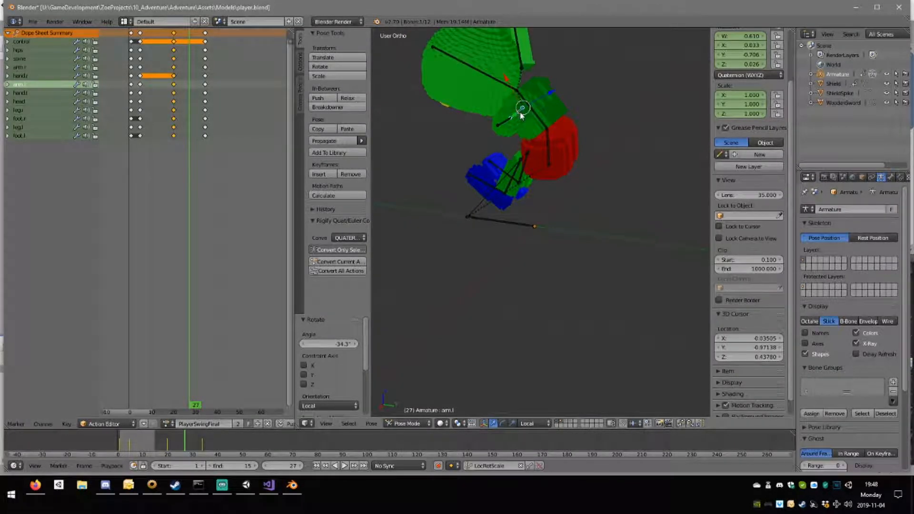
pyautogui.press('KP_1')
pyautogui.press('KP_7')
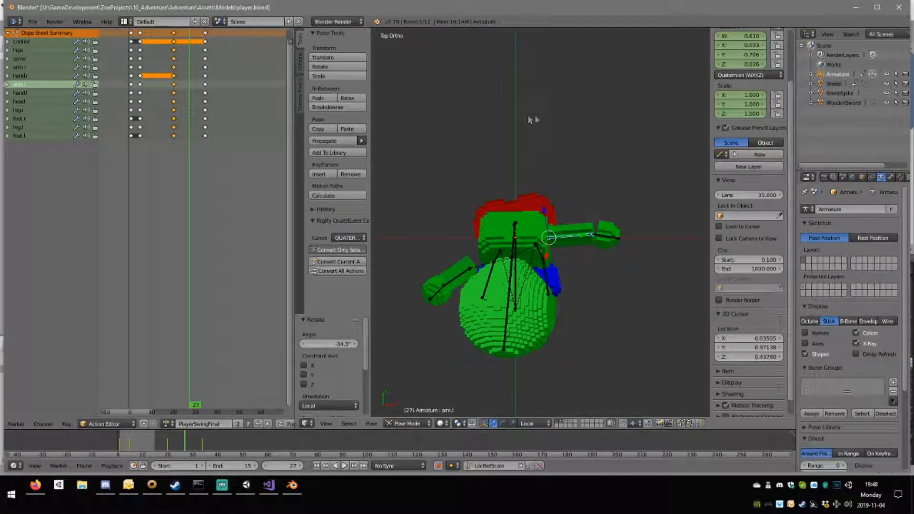
pyautogui.press('r')
pyautogui.click(608, 235)
pyautogui.press('KP_3')
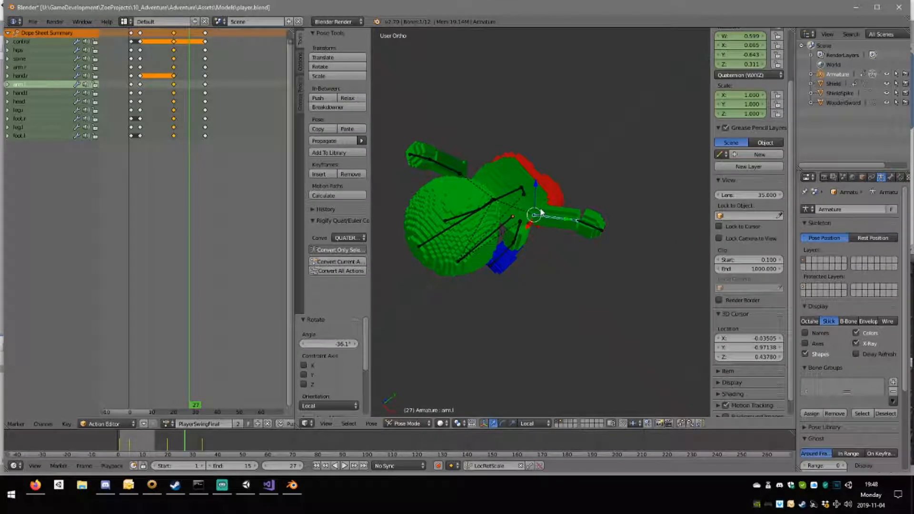
pyautogui.moveTo(585, 185); pyautogui.dragTo(509, 199, button='middle')
pyautogui.press('r')
pyautogui.click(572, 275)
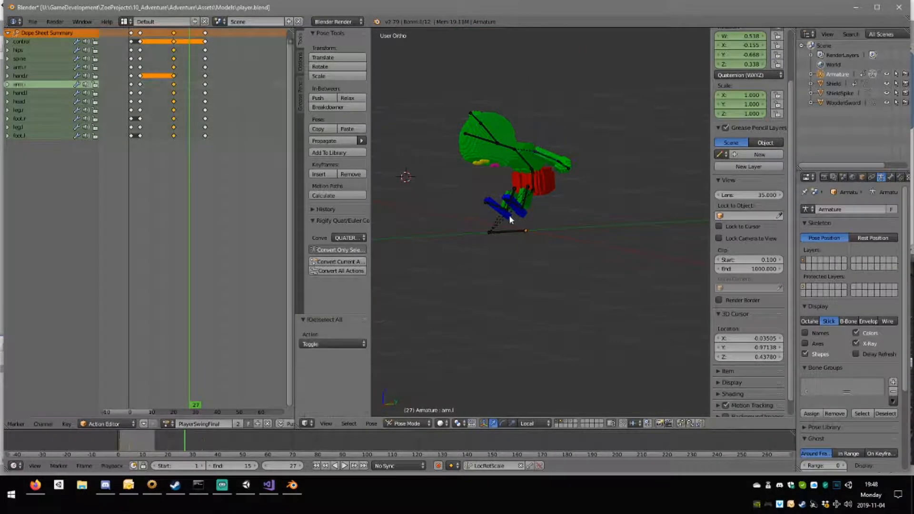
# Keyframe the location, rotation and scale of all bones at frame 27 and scrub through the motion.
pyautogui.press('a')
pyautogui.press('i')
pyautogui.moveTo(175, 101); pyautogui.dragTo(196, 112)
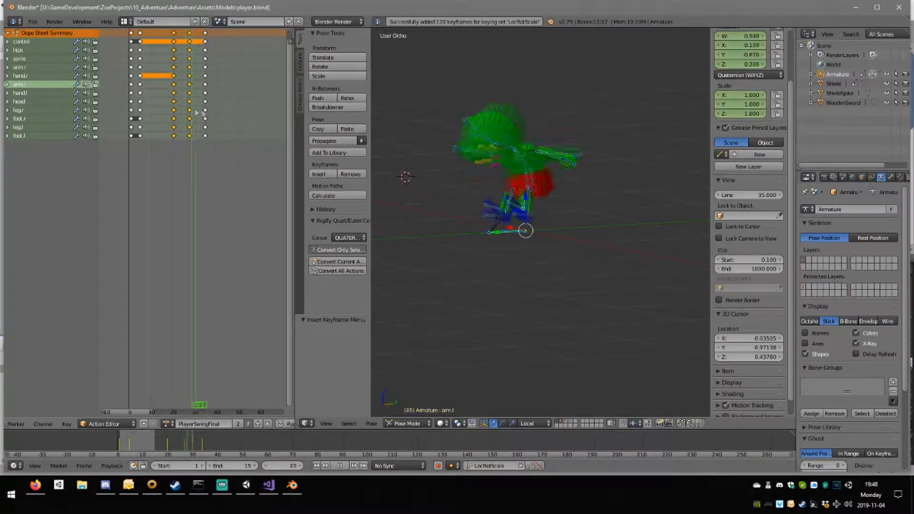
# Set the animation's end frame to 40 and play the swing back.
pyautogui.hotkey('shift', 'Left')
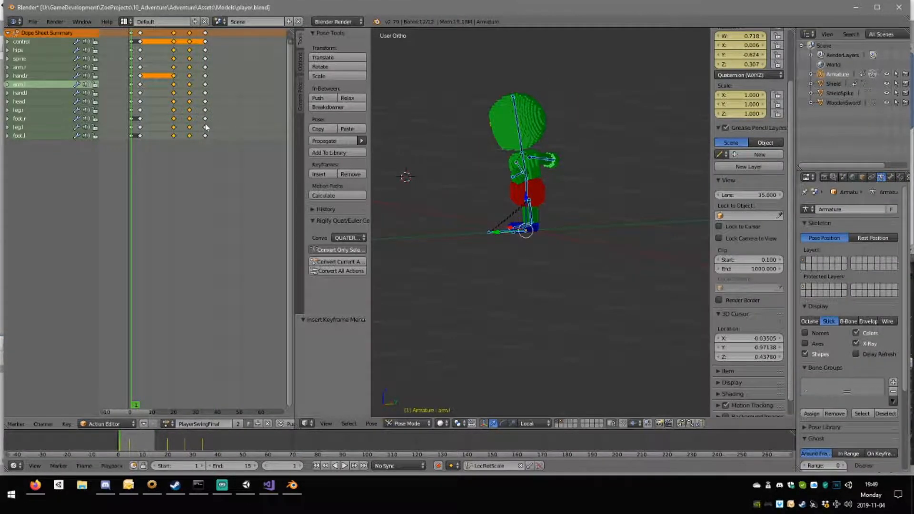
pyautogui.click(206, 126)
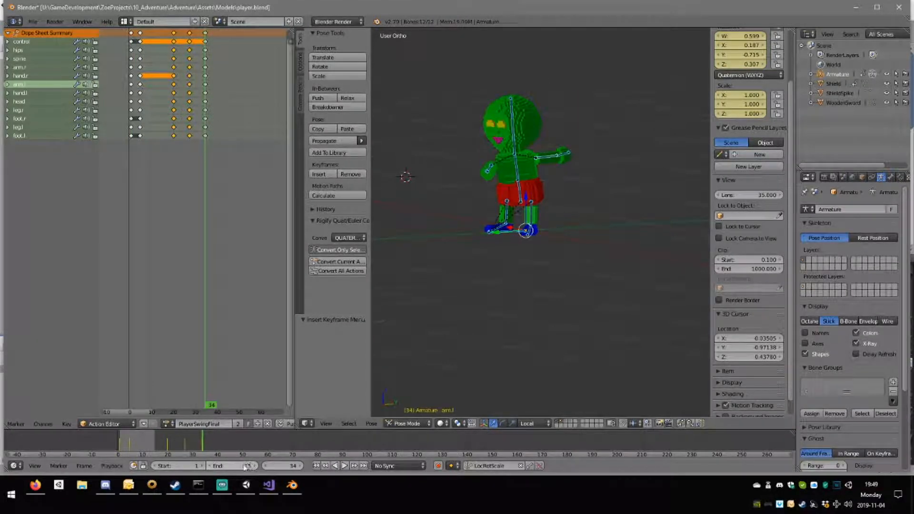
pyautogui.press('Return')
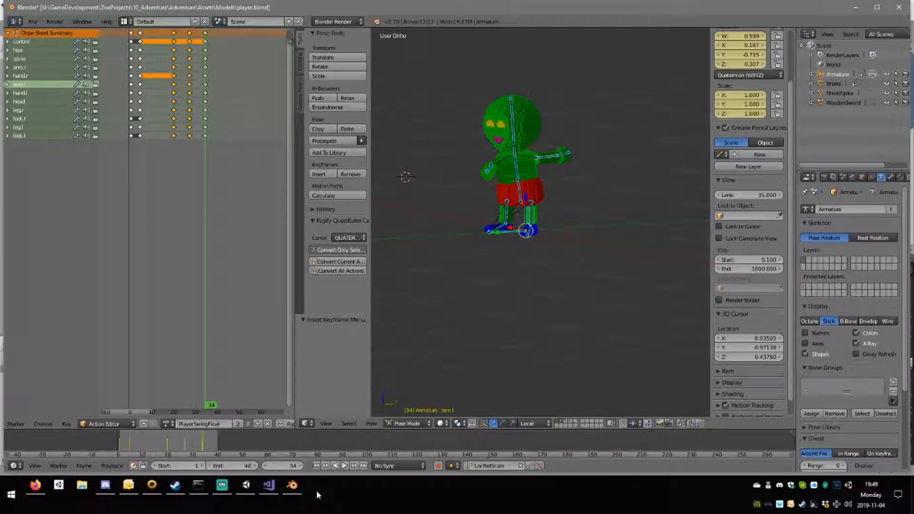
pyautogui.click(345, 466)
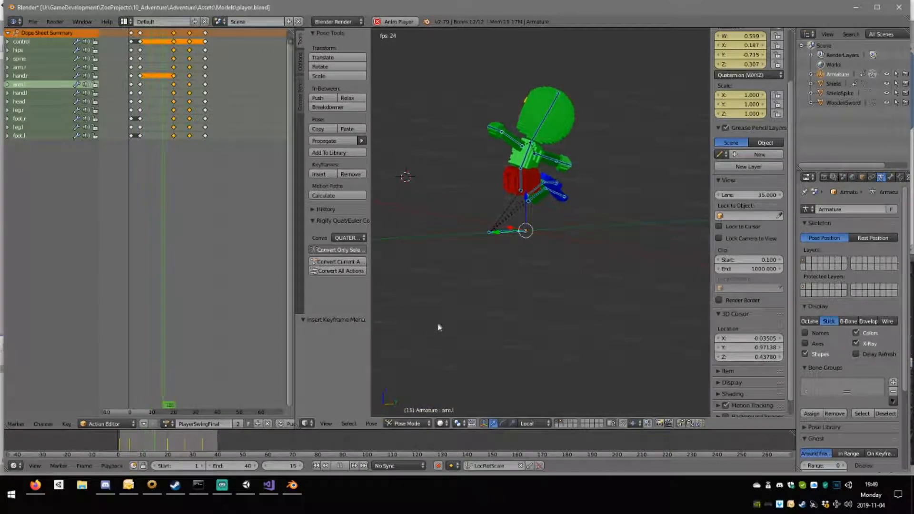
pyautogui.click(341, 466)
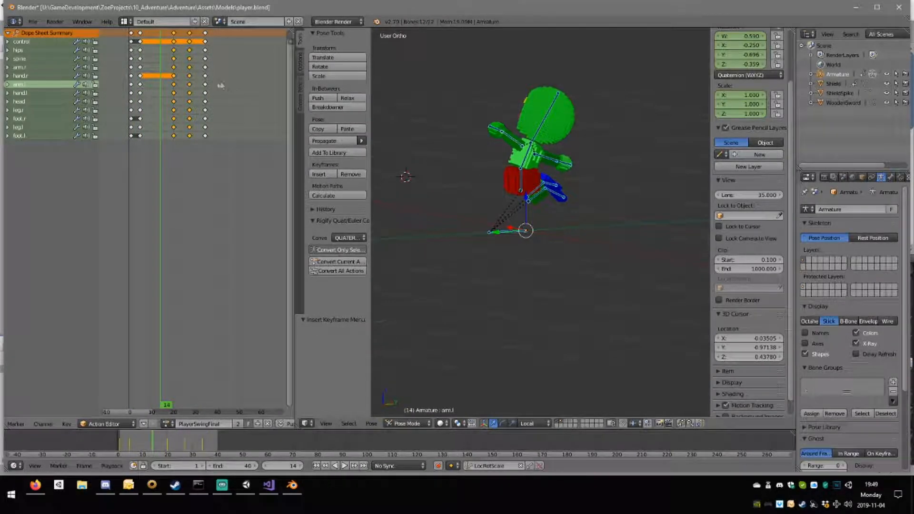
# Move the frame 27 pose keys to about frame 24 and the frame 34 pose keys to frame 28.
pyautogui.click(189, 48)
pyautogui.click(189, 33)
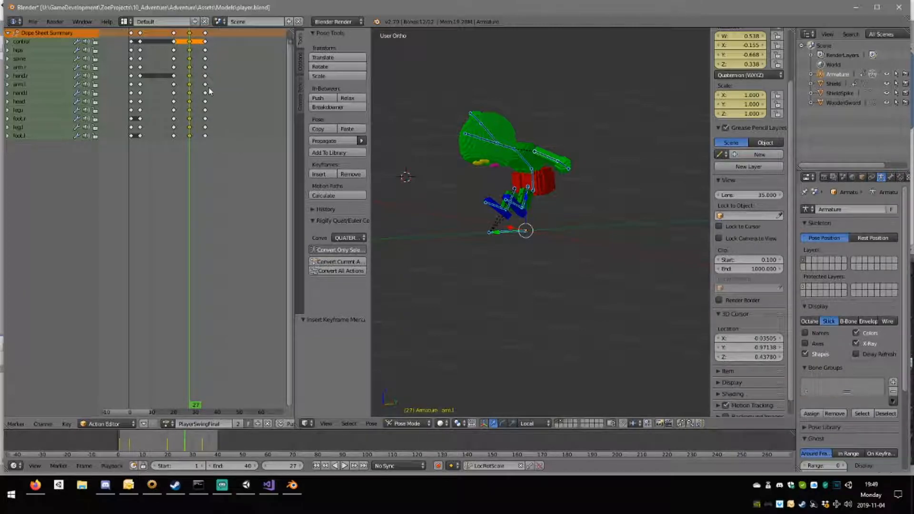
pyautogui.press('g')
pyautogui.click(212, 43)
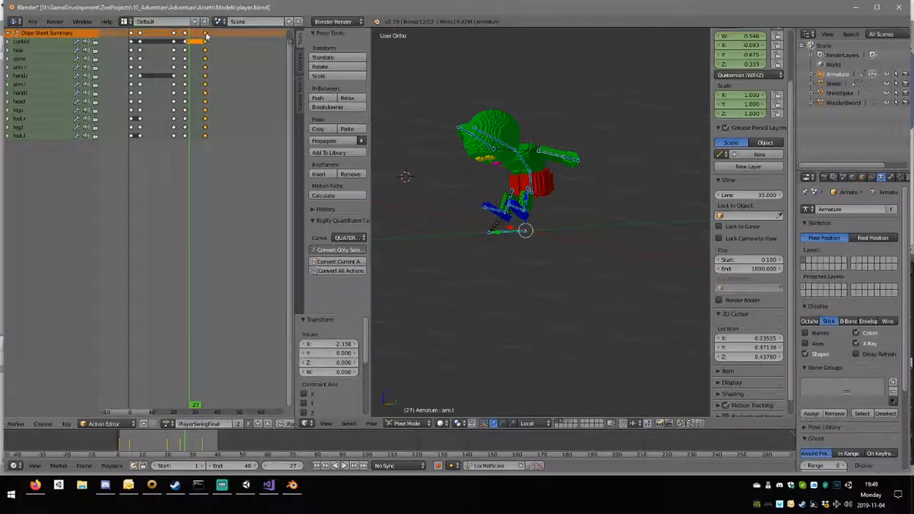
pyautogui.click(187, 34)
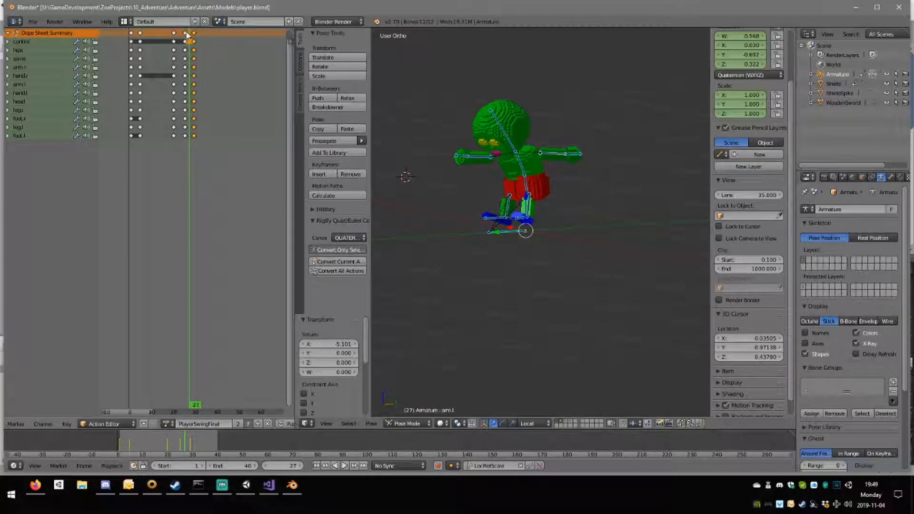
pyautogui.press('g')
pyautogui.click(185, 34)
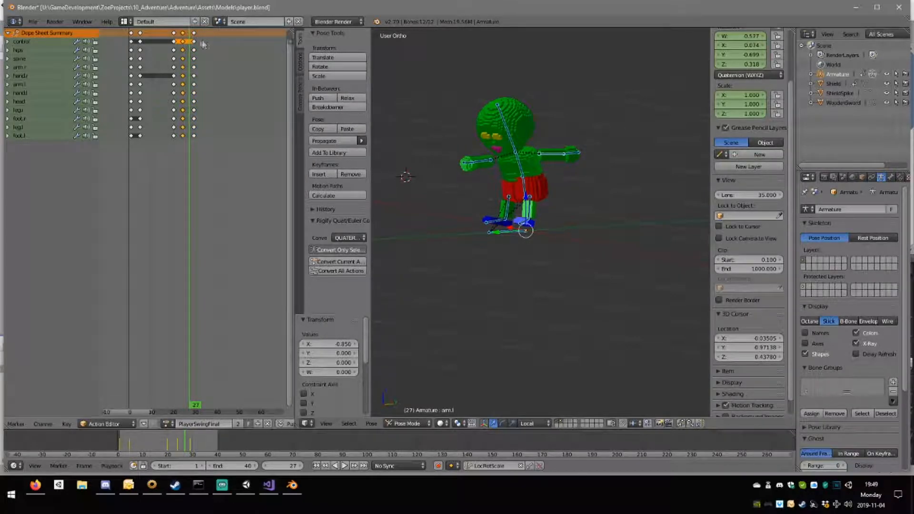
# Play back the retimed swing and watch it from several angles.
pyautogui.click(344, 465)
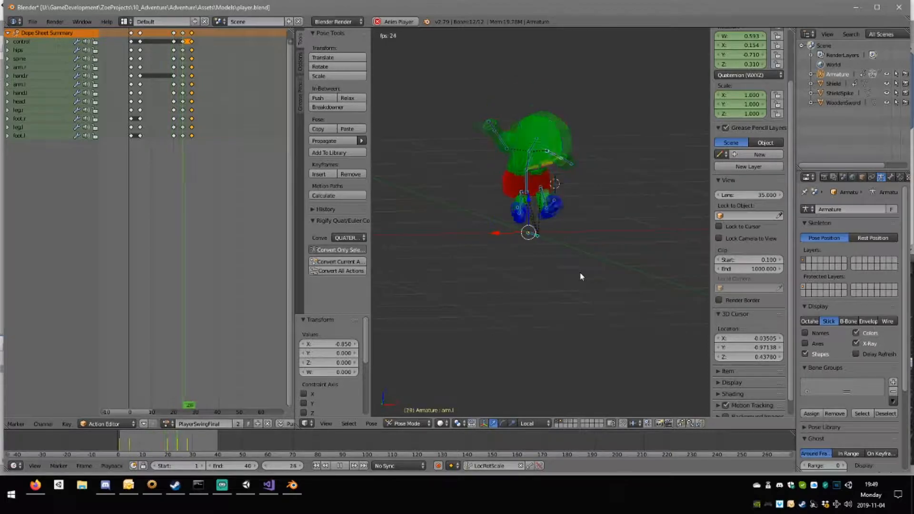
pyautogui.moveTo(562, 278); pyautogui.dragTo(515, 280, button='middle')
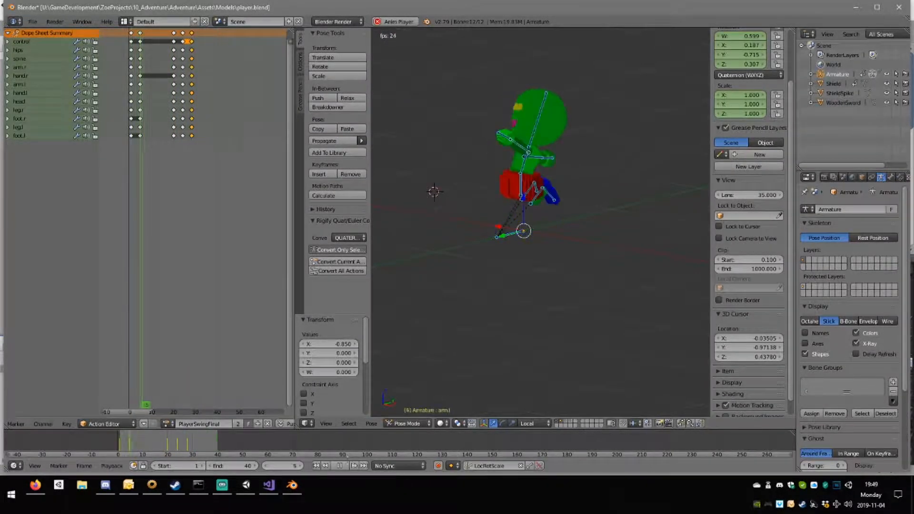
pyautogui.hotkey('alt', 'a')
# Set the current frame to 28 and rotate the left leg about 41.2° in the top view.
pyautogui.moveTo(180, 110); pyautogui.dragTo(193, 105)
pyautogui.moveTo(428, 204); pyautogui.dragTo(535, 235, button='middle')
pyautogui.rightClick(535, 235)
pyautogui.press('KP_7')
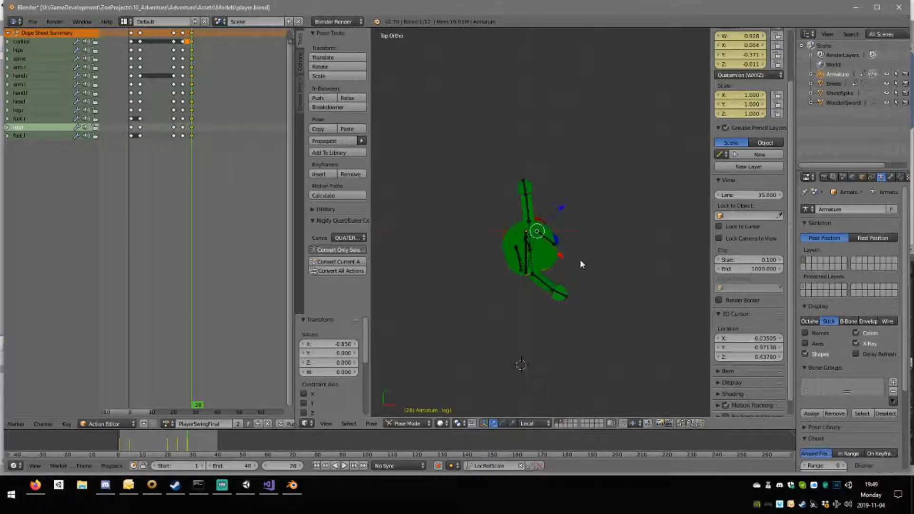
pyautogui.press('r')
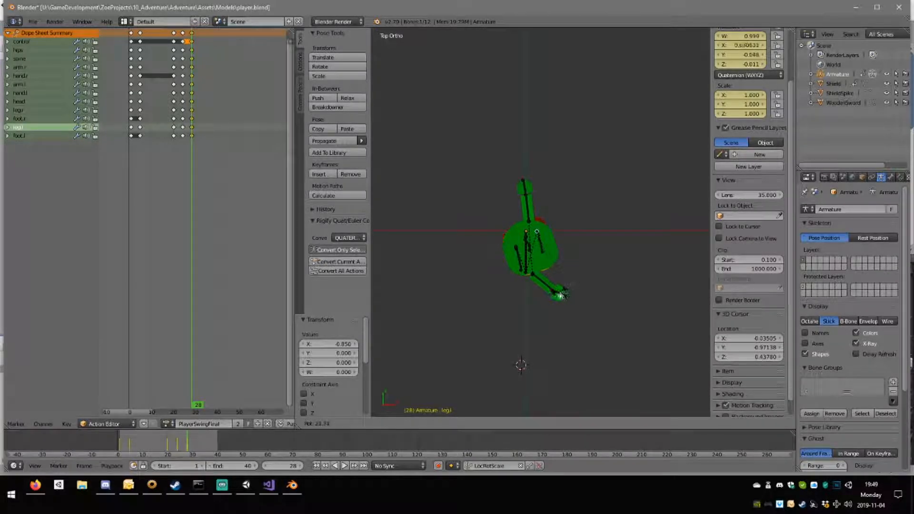
pyautogui.click(577, 294)
pyautogui.press('KP_3')
pyautogui.press('KP_6')
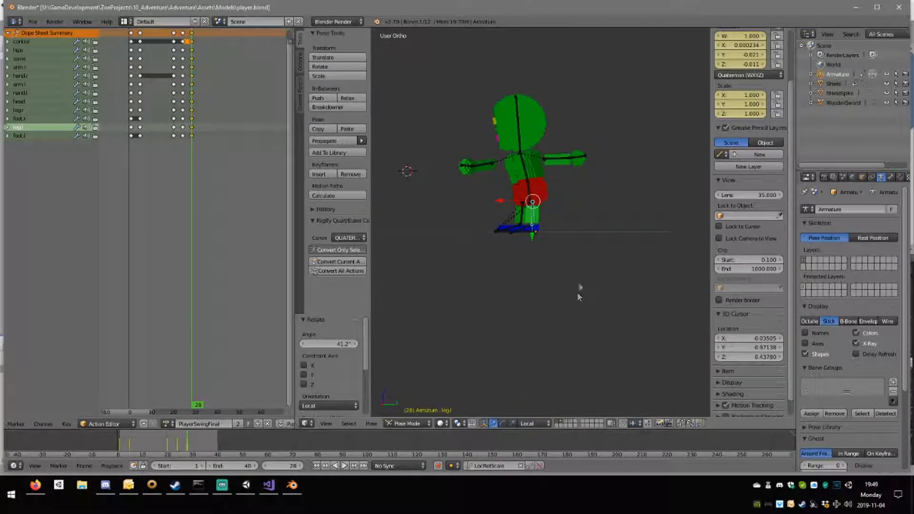
# Lower the hips and shift them forward in the right view, about -0.074 on Y and -0.036 on Z.
pyautogui.rightClick(532, 195)
pyautogui.press('KP_3')
pyautogui.press('KP_6')
pyautogui.press('KP_6')
pyautogui.press('KP_6')
pyautogui.press('KP_6')
pyautogui.press('KP_3')
pyautogui.scroll(3, 466, 208)
pyautogui.press('g')
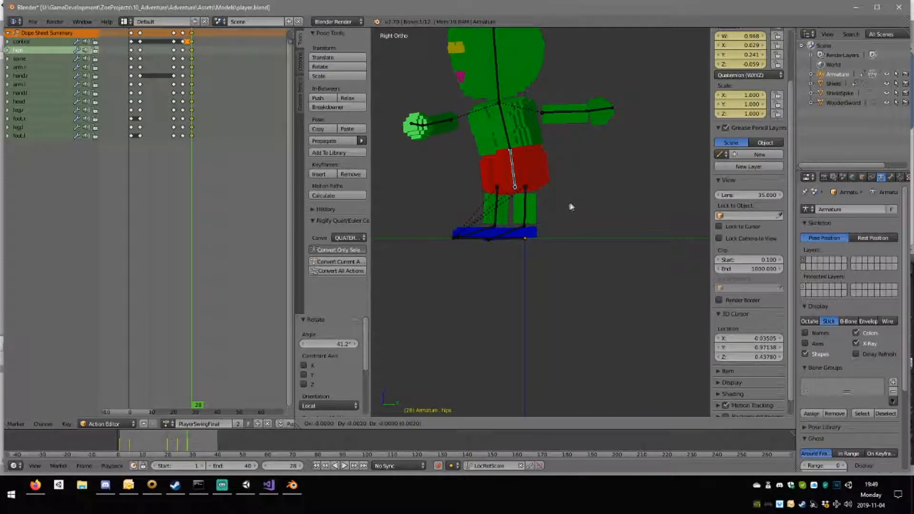
pyautogui.click(553, 209)
# Move the right leg forward about -0.194 on Y in the right view to widen the stance.
pyautogui.rightClick(498, 213)
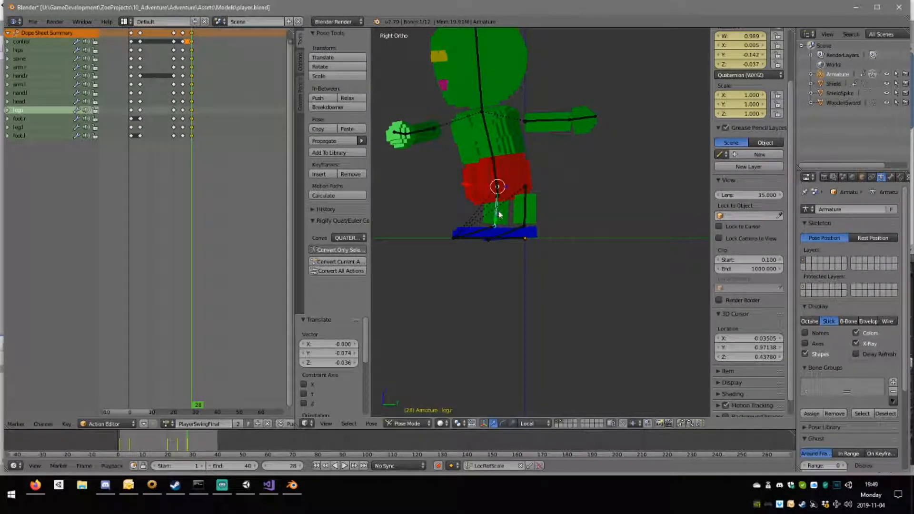
pyautogui.press('g')
pyautogui.click(452, 214)
# Rotate the left leg backward about 59.6° and move it about -0.082 on Y and -0.080 on Z toward the hips.
pyautogui.rightClick(526, 212)
pyautogui.press('r')
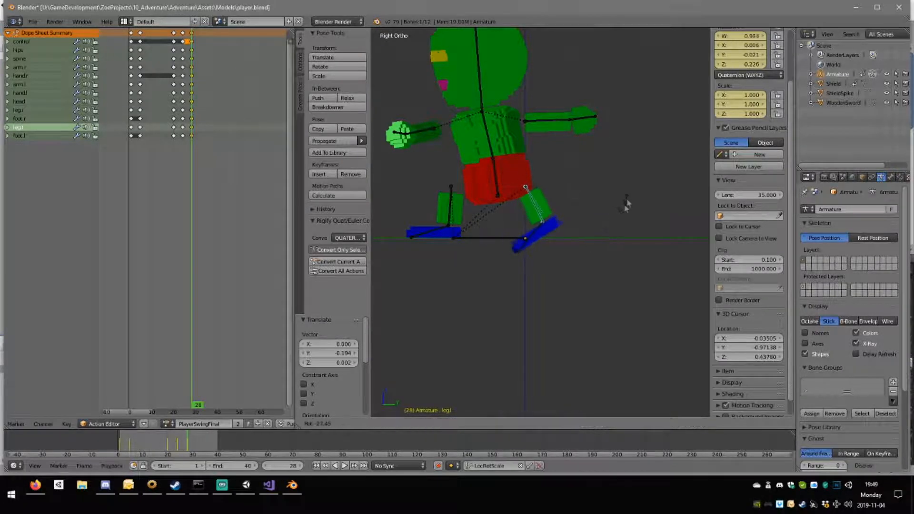
pyautogui.click(626, 158)
pyautogui.press('g')
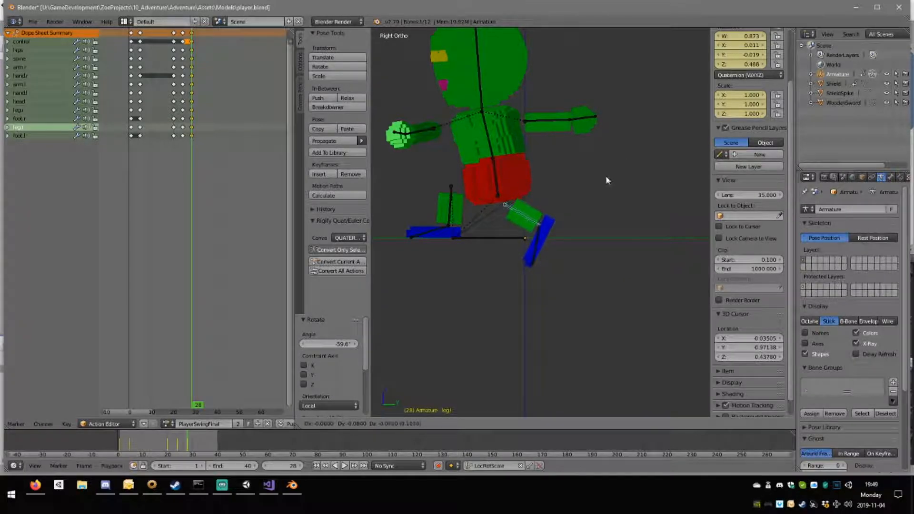
pyautogui.click(565, 236)
# Rotate the left foot about 59.4° in the right view so it lies flat on the floor.
pyautogui.rightClick(538, 243)
pyautogui.press('r')
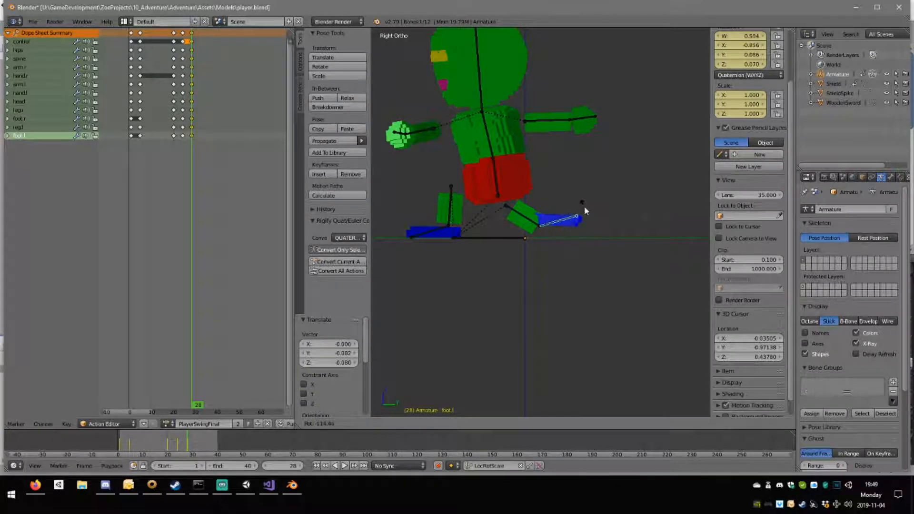
pyautogui.click(518, 237)
pyautogui.moveTo(519, 237); pyautogui.dragTo(519, 210, button='middle')
# In the top view, rotate the left leg about 36.8° around global Z and shift it about 0.092 on X.
pyautogui.rightClick(534, 230)
pyautogui.press('KP_7')
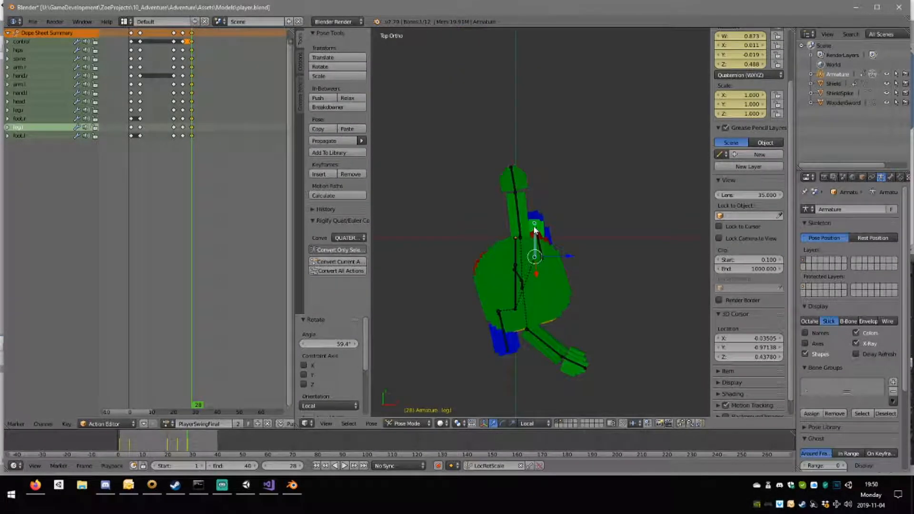
pyautogui.press('r')
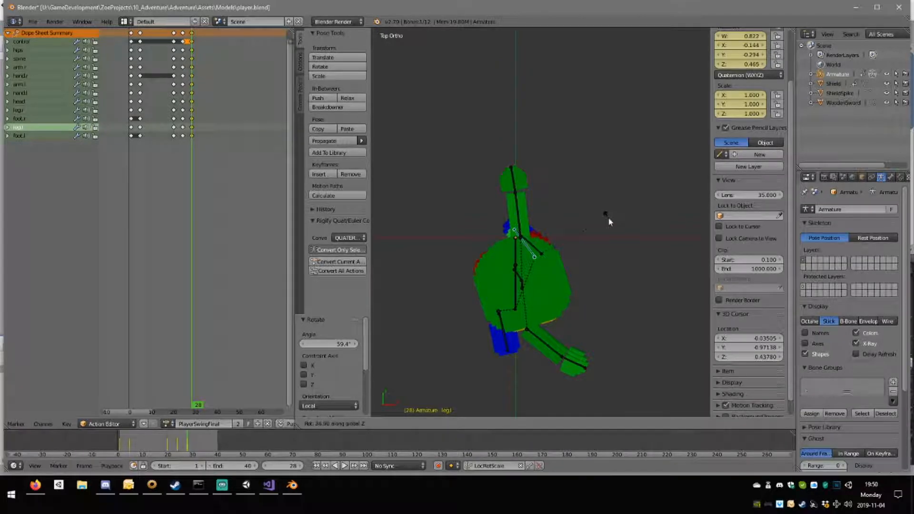
pyautogui.click(607, 219)
pyautogui.press('g')
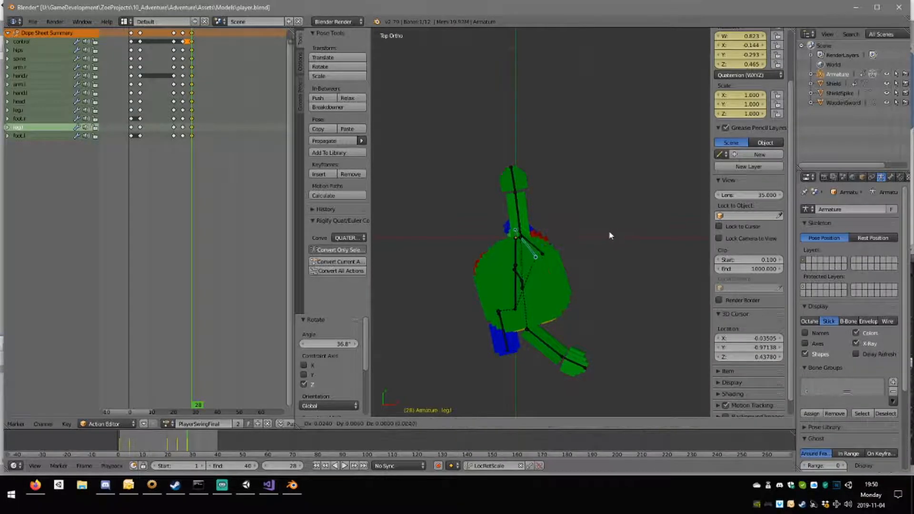
pyautogui.click(629, 238)
pyautogui.moveTo(629, 237); pyautogui.dragTo(478, 189, button='middle')
# Bend the spine forward in the right view with two rotations of about 29.6° and 11.4°.
pyautogui.rightClick(490, 139)
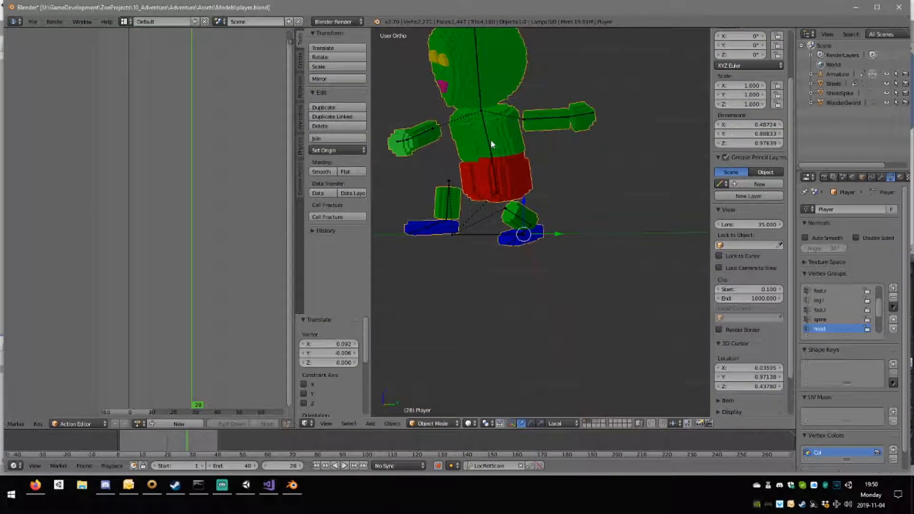
pyautogui.press('KP_3')
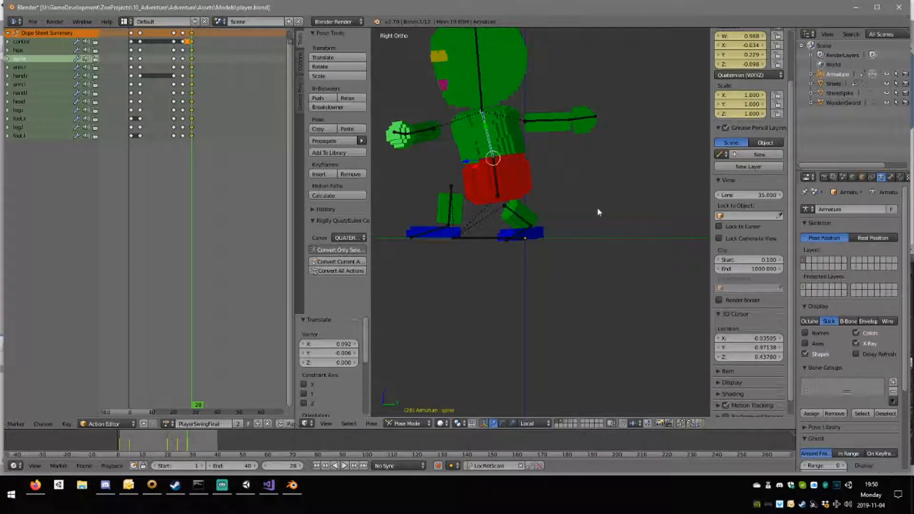
pyautogui.press('r')
pyautogui.click(590, 147)
pyautogui.moveTo(590, 147); pyautogui.dragTo(510, 211, button='middle')
pyautogui.press('KP_7')
pyautogui.press('KP_3')
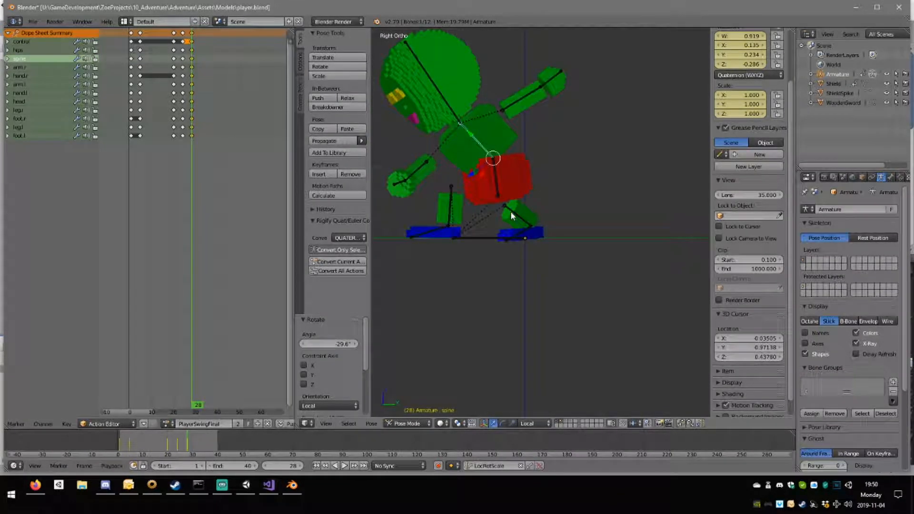
pyautogui.rightClick(454, 116)
pyautogui.rightClick(472, 135)
pyautogui.press('r')
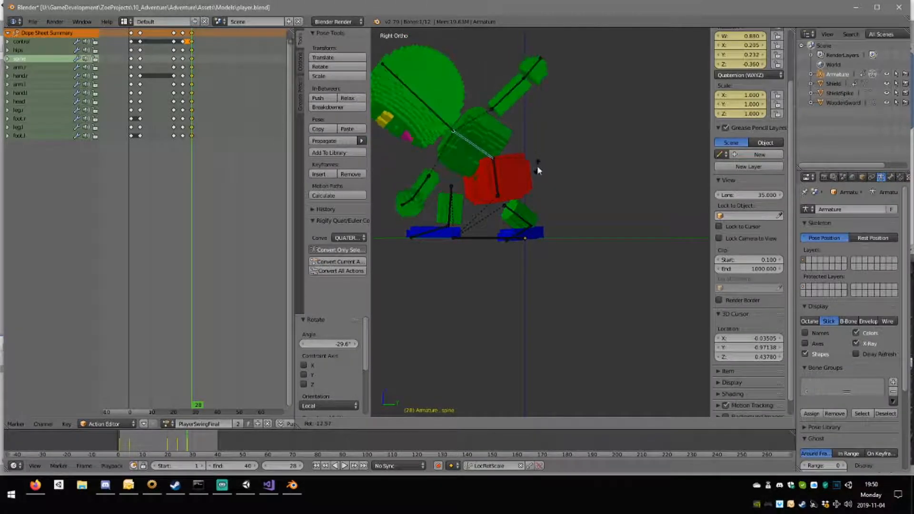
pyautogui.click(459, 128)
# Tilt the head back up about 36.1° and lower the left arm about 26.8° in the right view.
pyautogui.rightClick(458, 127)
pyautogui.press('r')
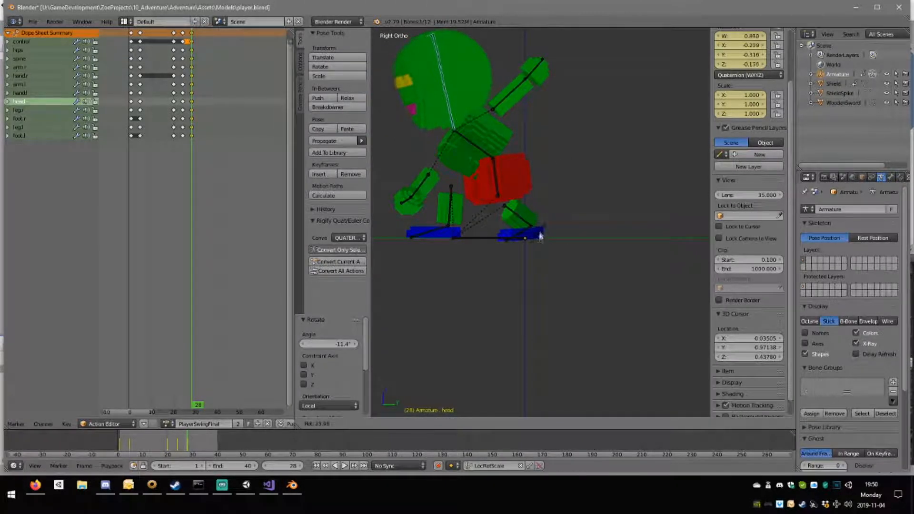
pyautogui.click(538, 243)
pyautogui.rightClick(514, 93)
pyautogui.press('r')
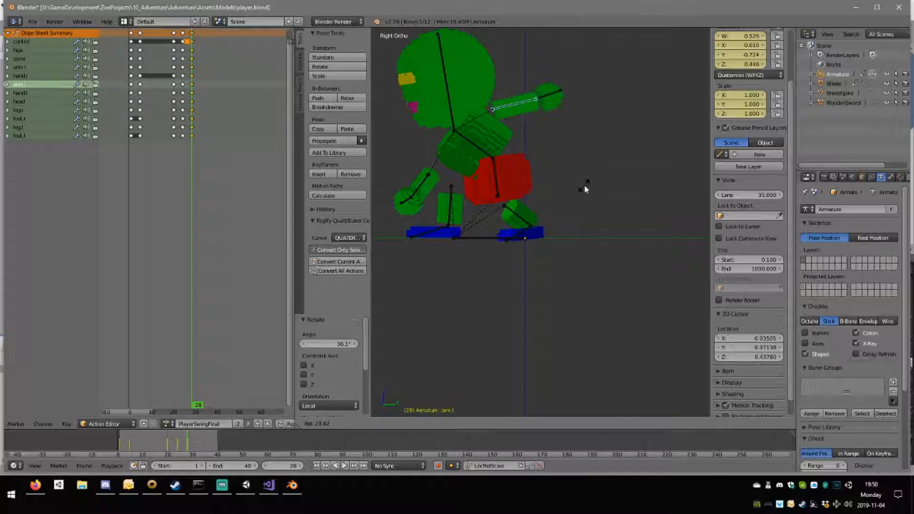
pyautogui.click(586, 187)
# Swing the right arm forward about 36.6° in the top view and check it from the side.
pyautogui.rightClick(427, 187)
pyautogui.press('r')
pyautogui.press('y')
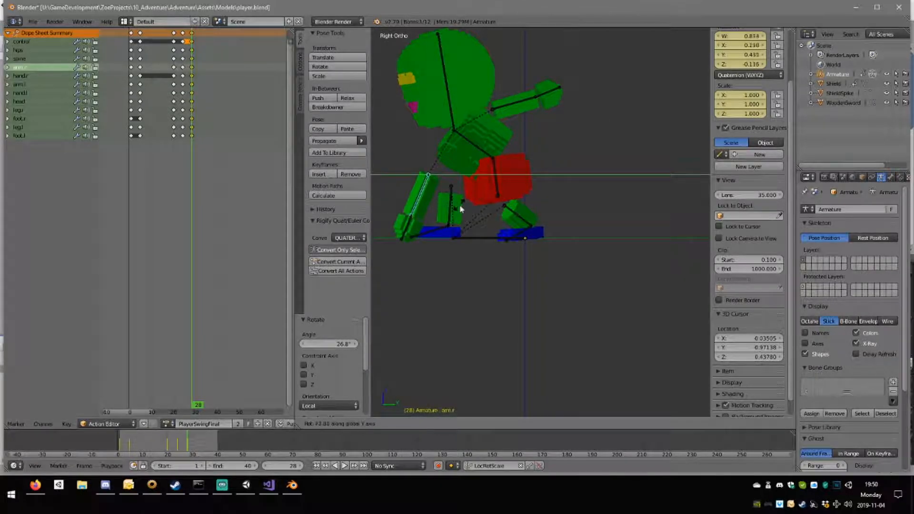
pyautogui.click(460, 208)
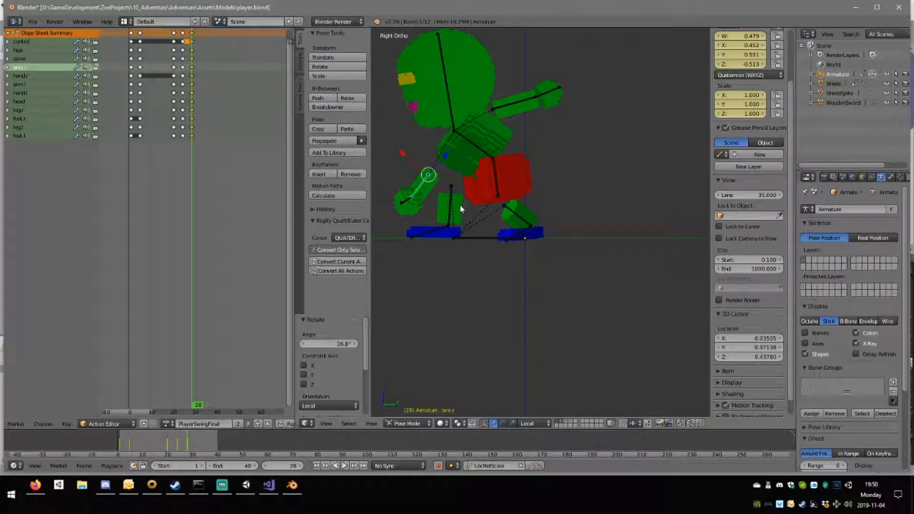
pyautogui.press('KP_7')
pyautogui.press('r')
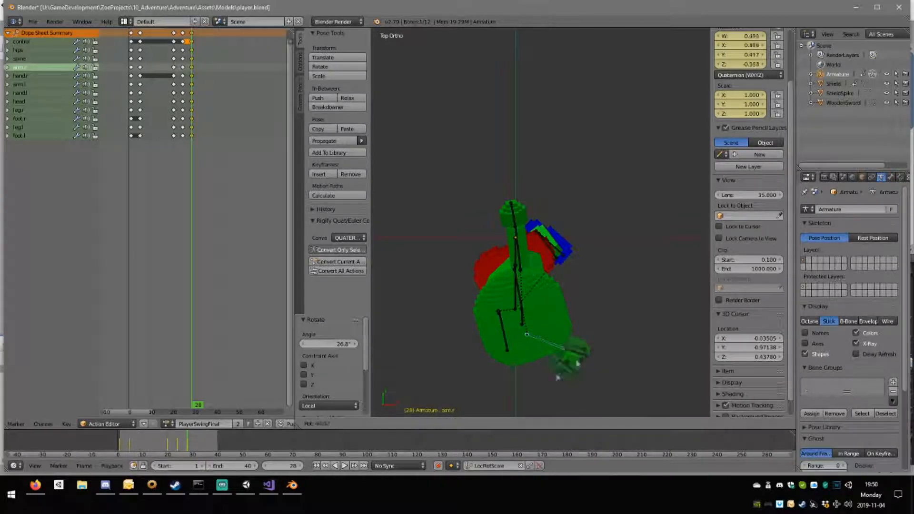
pyautogui.click(564, 388)
pyautogui.moveTo(564, 388); pyautogui.dragTo(462, 270, button='middle')
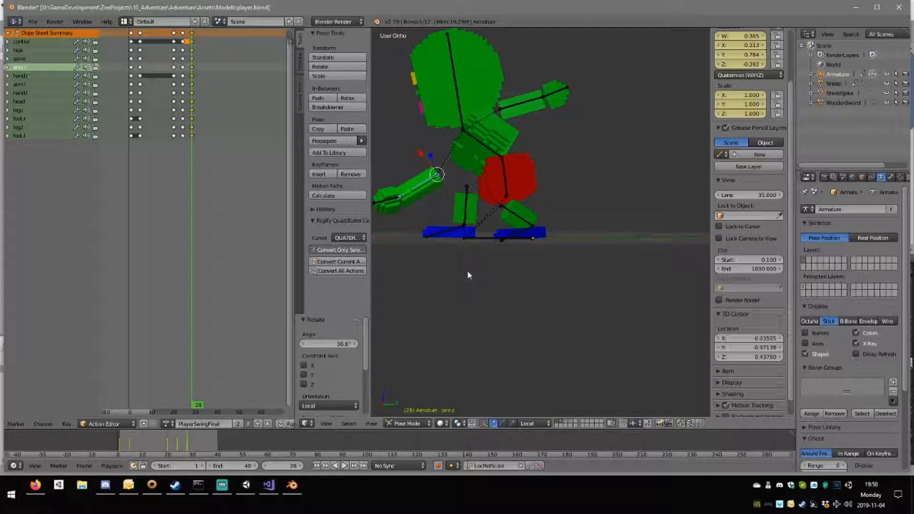
pyautogui.moveTo(493, 196); pyautogui.dragTo(430, 204, button='middle')
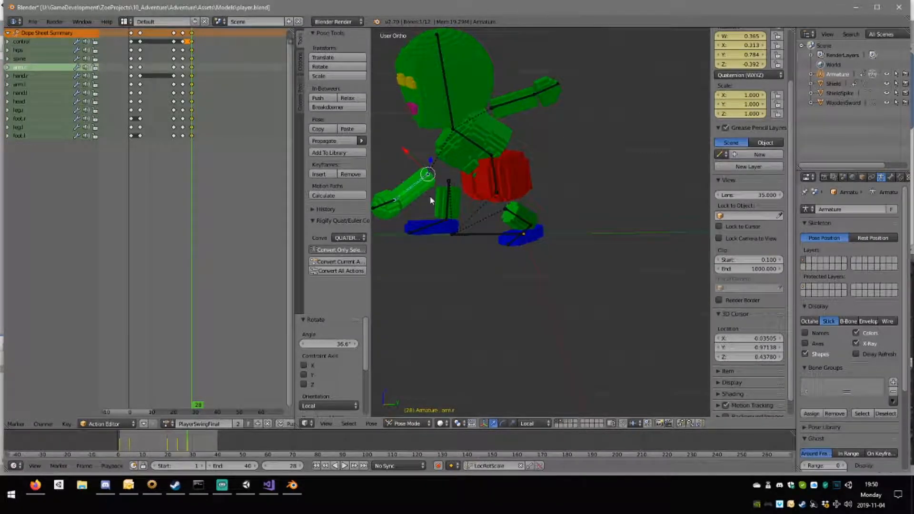
# Rotate the right hand about -14.5° in the right view to line it up with the arm.
pyautogui.press('KP_3')
pyautogui.hotkey('ctrl', 'Tab')
pyautogui.rightClick(395, 210)
pyautogui.rightClick(394, 208)
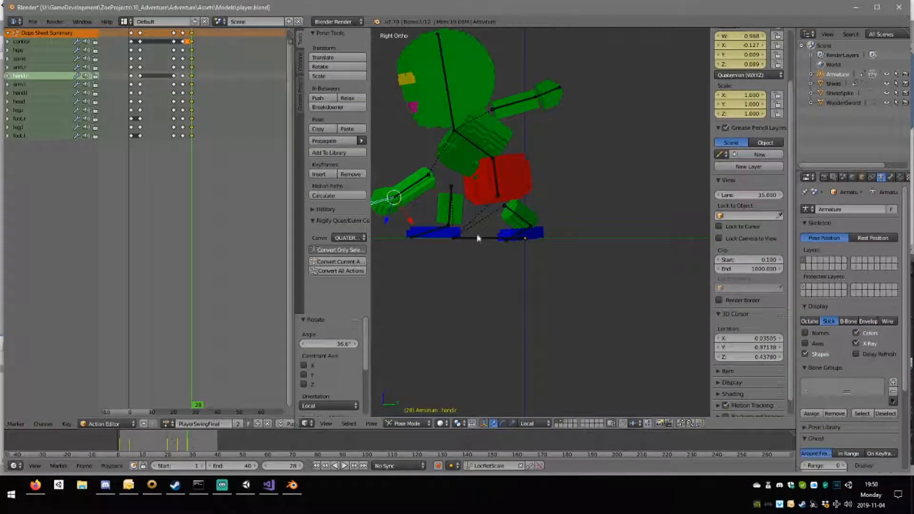
pyautogui.press('r')
pyautogui.click(477, 208)
# Select all bones and insert LocRotScale keyframes for the landing pose at frame 28.
pyautogui.moveTo(405, 197); pyautogui.dragTo(445, 200, button='middle')
pyautogui.scroll(-3, 485, 216)
pyautogui.press('KP_3')
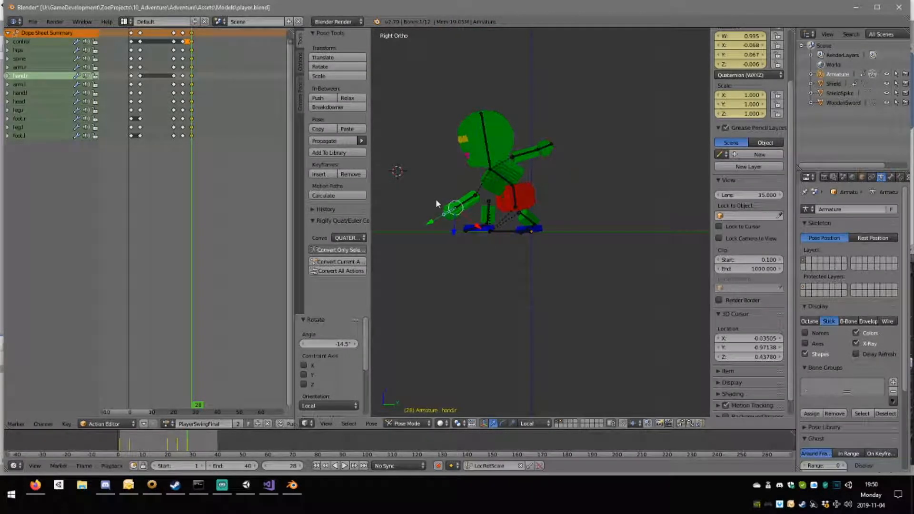
pyautogui.press('a')
pyautogui.press('i')
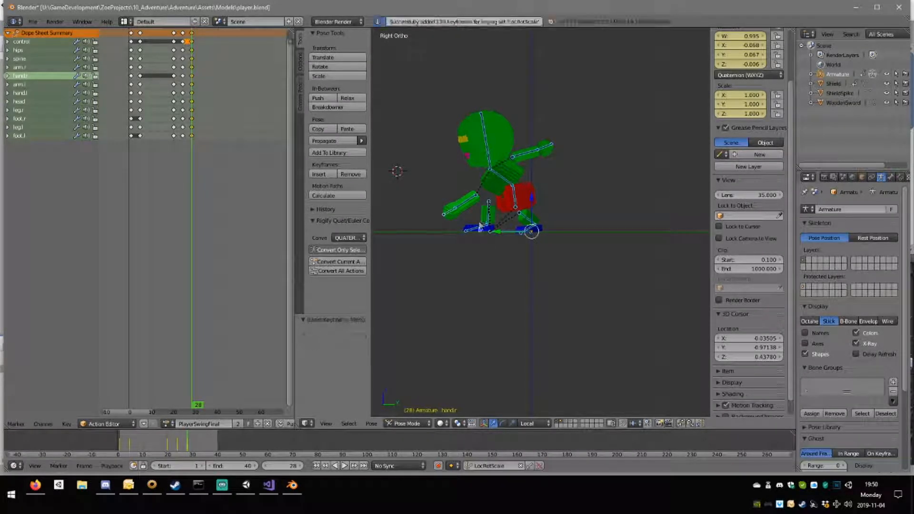
# Play back the swing with the refined landing pose and watch it from an angle.
pyautogui.click(346, 465)
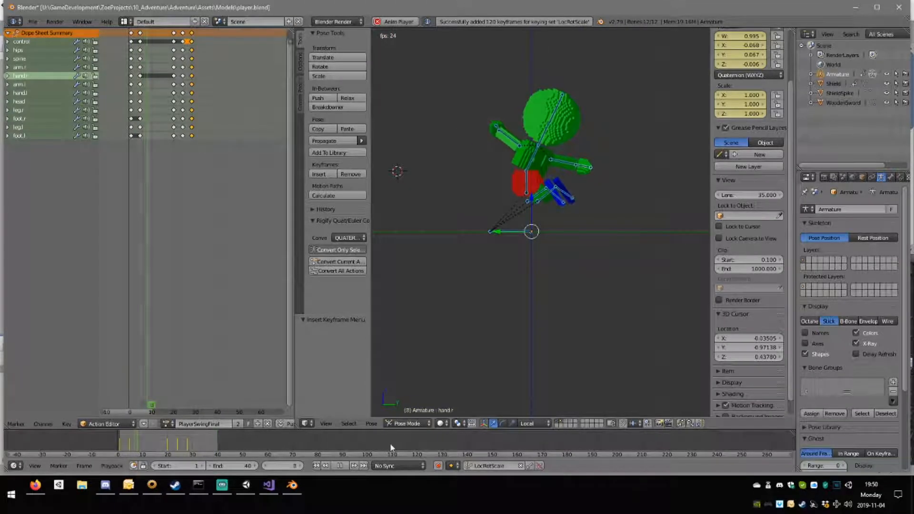
pyautogui.moveTo(489, 278); pyautogui.dragTo(471, 300, button='middle')
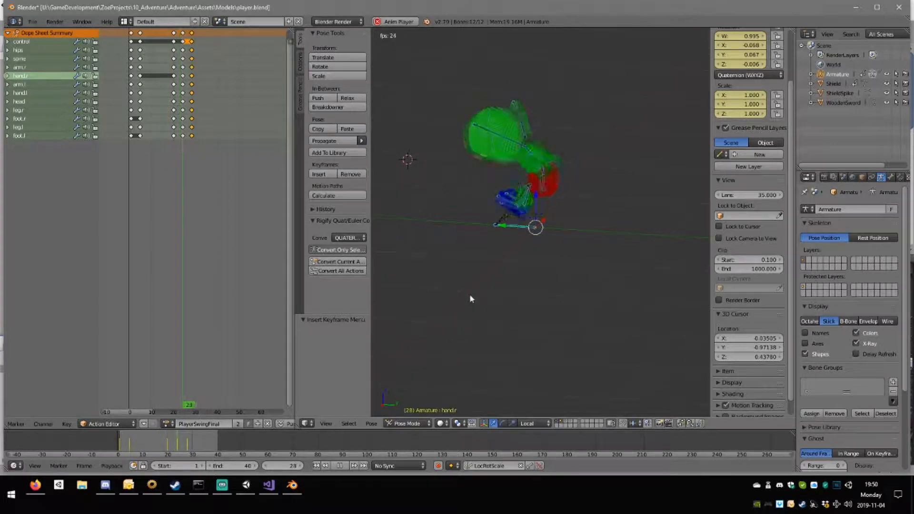
pyautogui.click(342, 469)
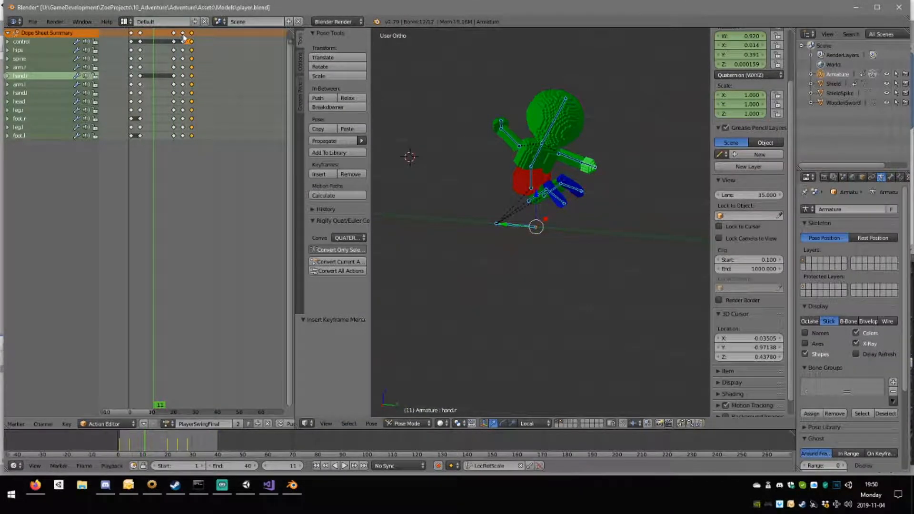
# Move the landing pose keys from frame 28 to frame 26 and play back the faster swing.
pyautogui.click(183, 36)
pyautogui.click(194, 36)
pyautogui.click(184, 37)
pyautogui.rightClick(184, 34)
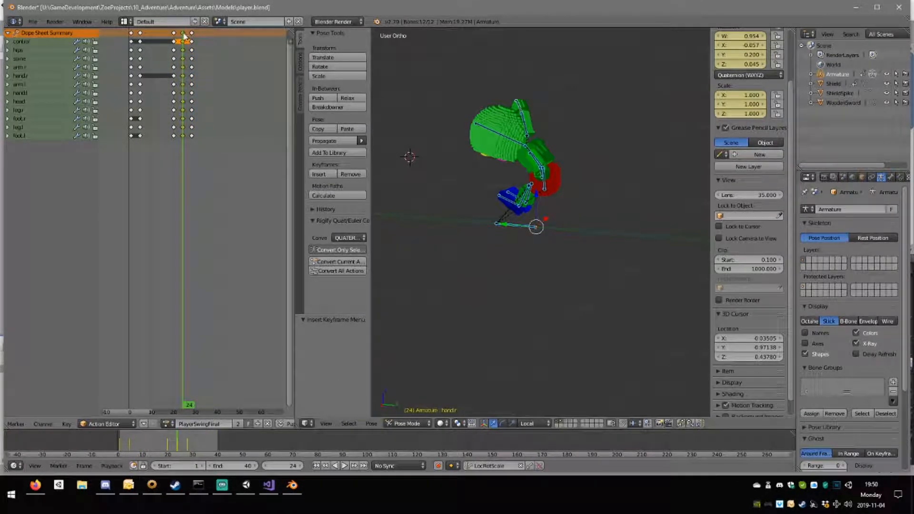
pyautogui.moveTo(191, 36); pyautogui.dragTo(186, 38, button='right')
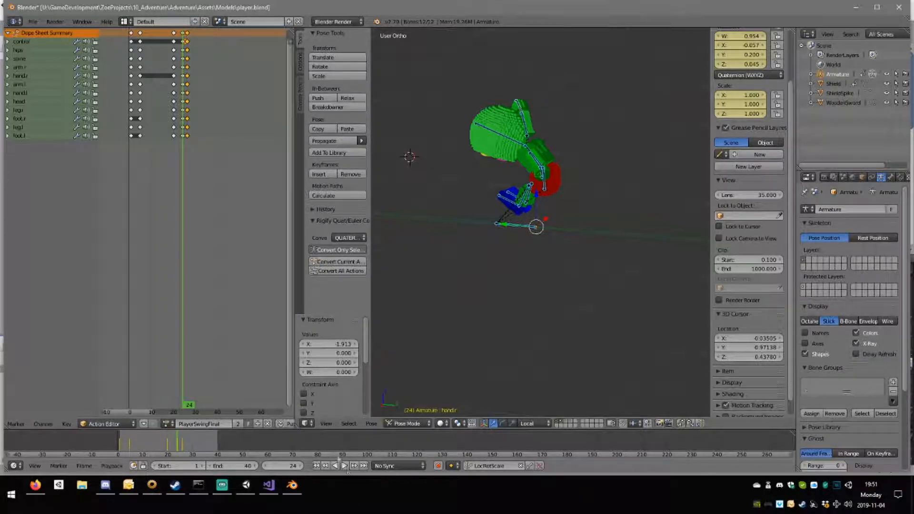
pyautogui.click(344, 466)
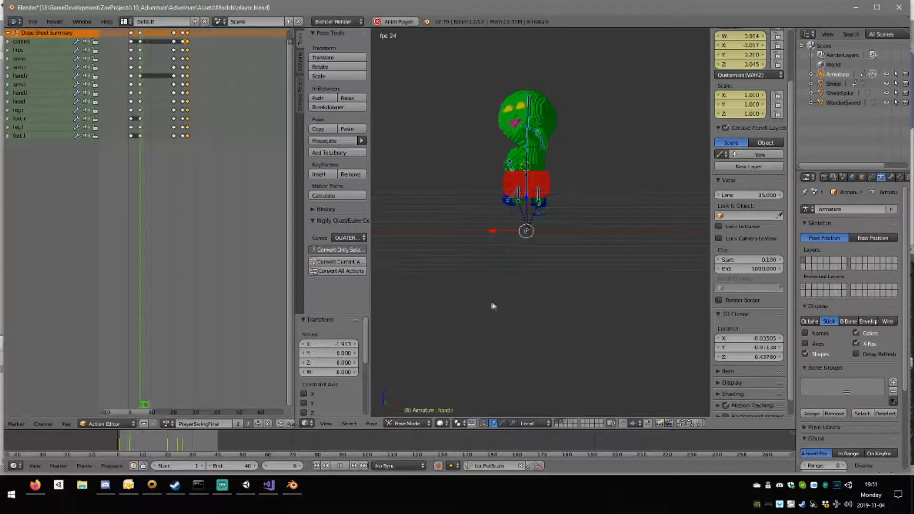
pyautogui.click(339, 466)
# Duplicate the landing pose keys from frame 26 to frame 32 and make frame 32 current.
pyautogui.click(188, 35)
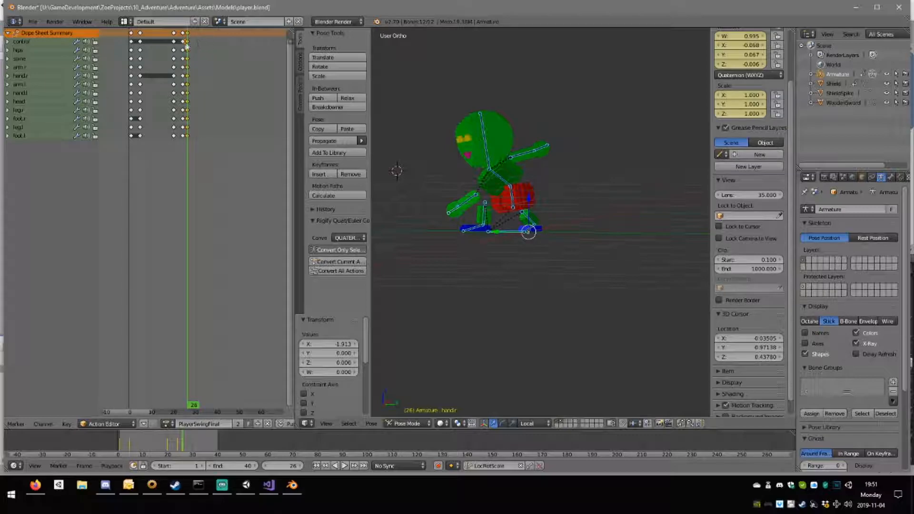
pyautogui.hotkey('shift', 'd')
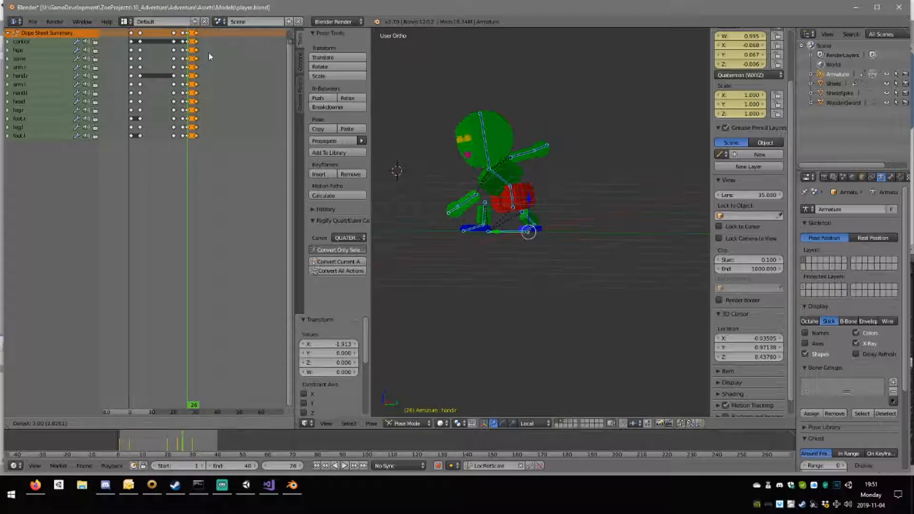
pyautogui.click(205, 51)
pyautogui.click(197, 52)
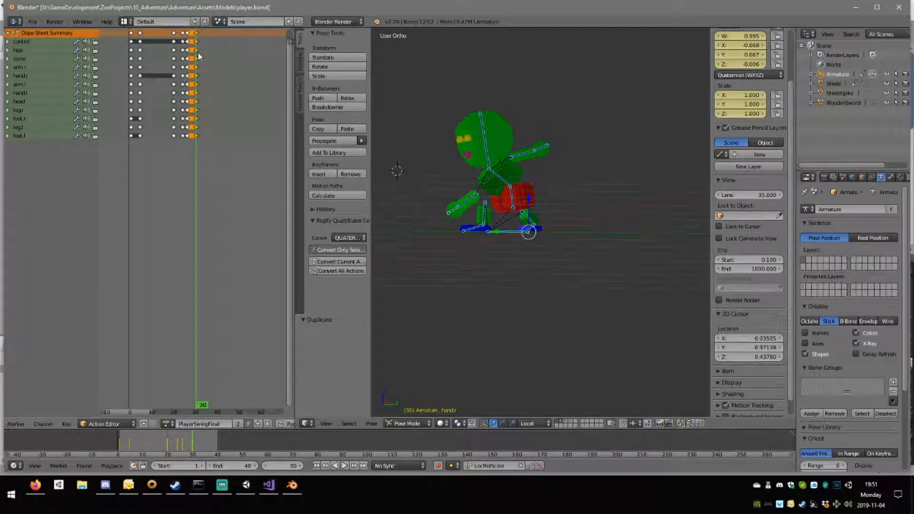
pyautogui.press('g')
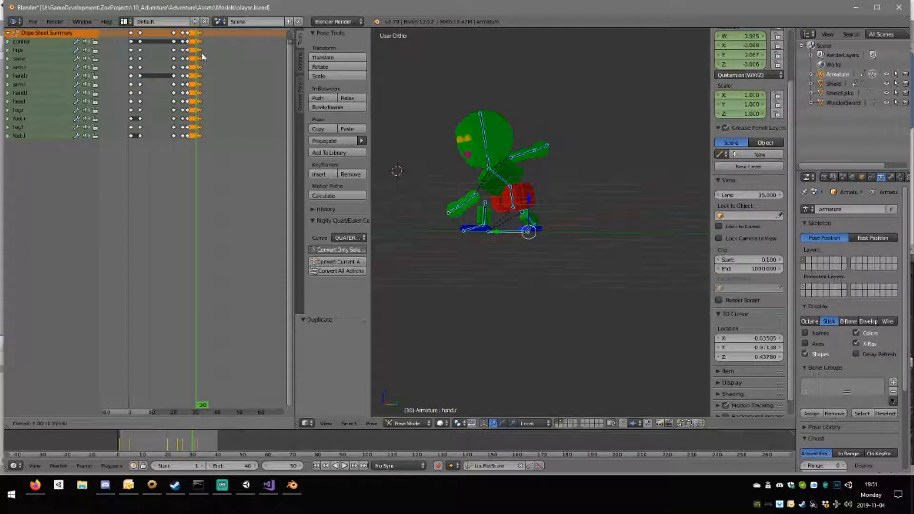
pyautogui.click(201, 53)
pyautogui.click(201, 54)
# Shift the hips slightly forward and down at frame 32, about -0.014 on Y and -0.006 on Z.
pyautogui.moveTo(481, 143); pyautogui.dragTo(501, 152, button='middle')
pyautogui.press('KP_3')
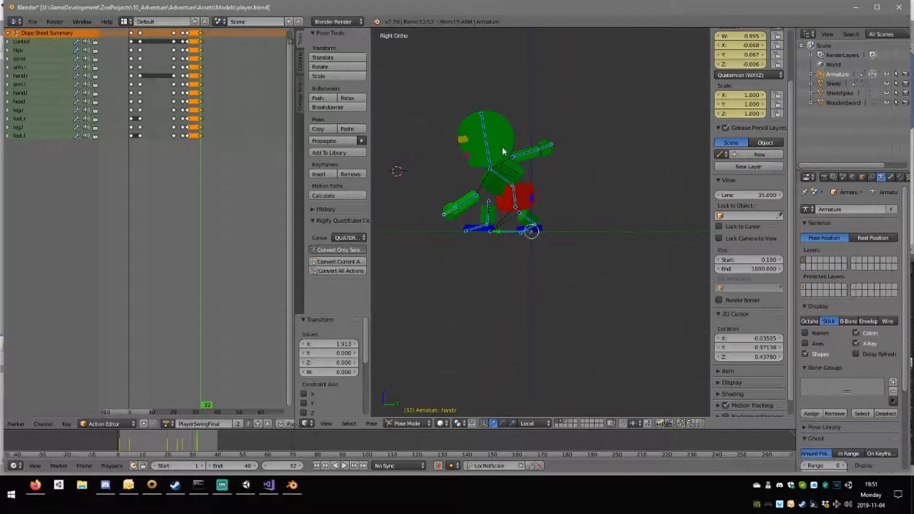
pyautogui.rightClick(516, 200)
pyautogui.scroll(3, 554, 217)
pyautogui.press('g')
pyautogui.click(547, 204)
# At frame 32, rotate the right leg about -7.85° and counter-rotate the right foot about 5.8° to keep it flat.
pyautogui.rightClick(452, 211)
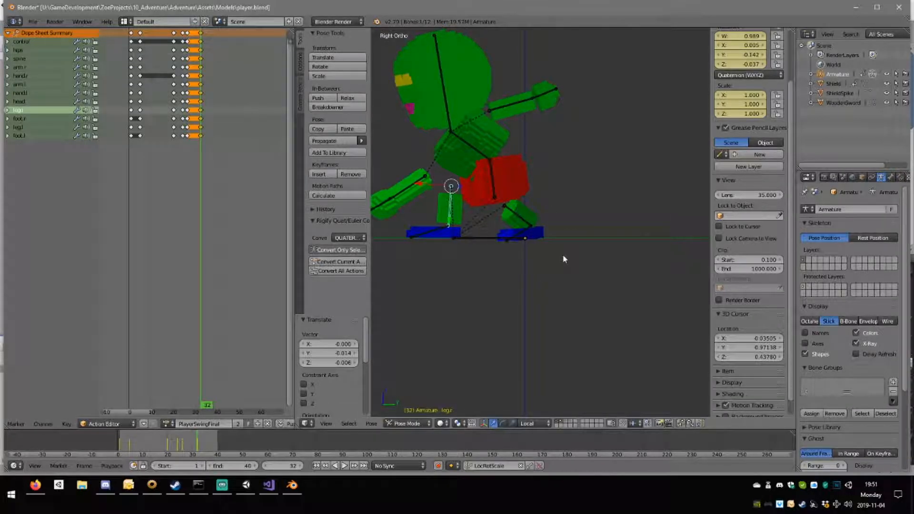
pyautogui.press('r')
pyautogui.click(577, 242)
pyautogui.rightClick(438, 235)
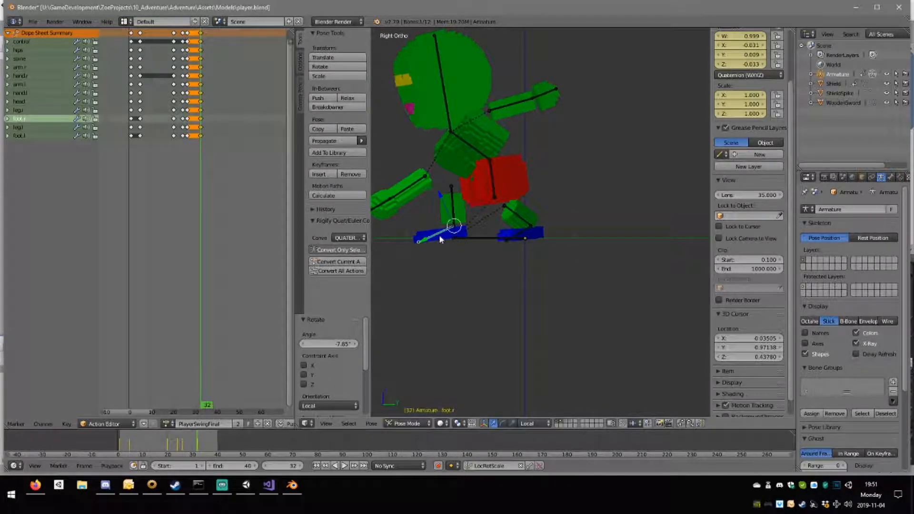
pyautogui.press('r')
pyautogui.click(492, 242)
# Rotate the left leg about -6.76° and its foot about 11.5°, and shift the leg about 0.028 on Y and -0.016 on Z.
pyautogui.rightClick(524, 223)
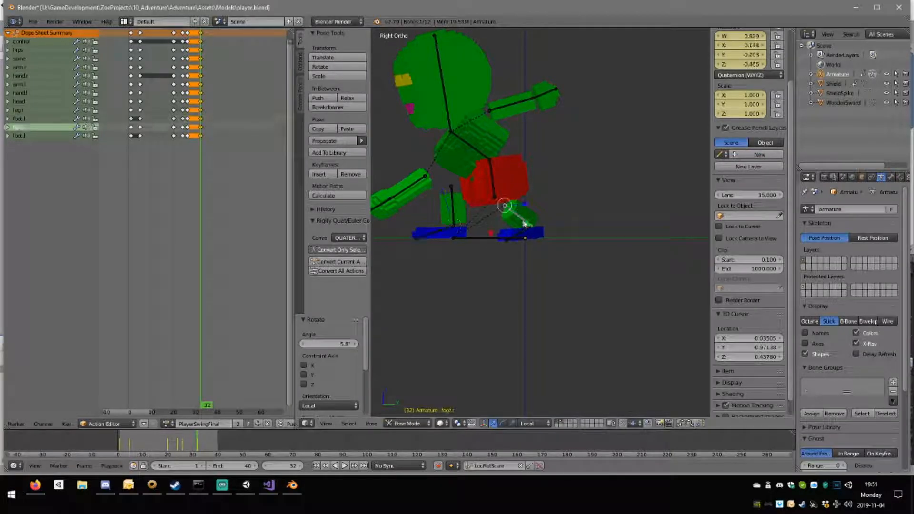
pyautogui.press('r')
pyautogui.click(578, 229)
pyautogui.rightClick(524, 233)
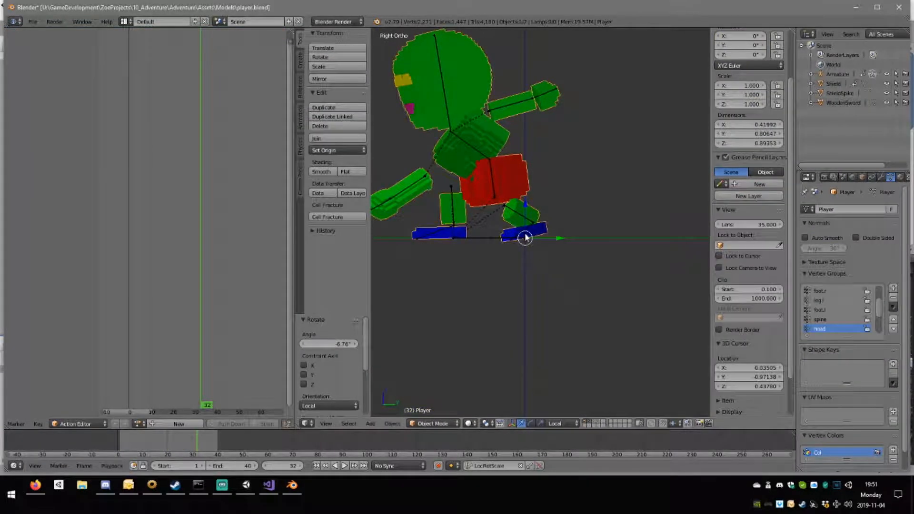
pyautogui.rightClick(523, 232)
pyautogui.press('r')
pyautogui.click(520, 231)
pyautogui.rightClick(526, 221)
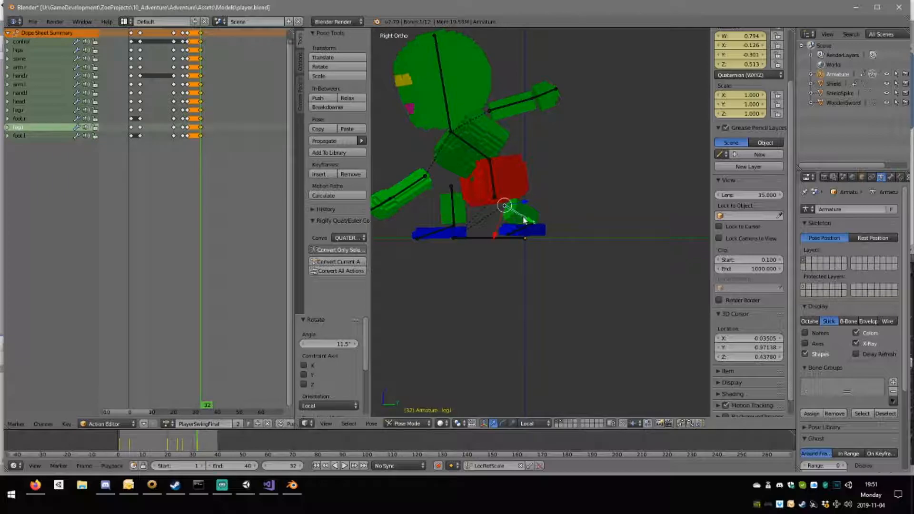
pyautogui.press('g')
pyautogui.click(531, 225)
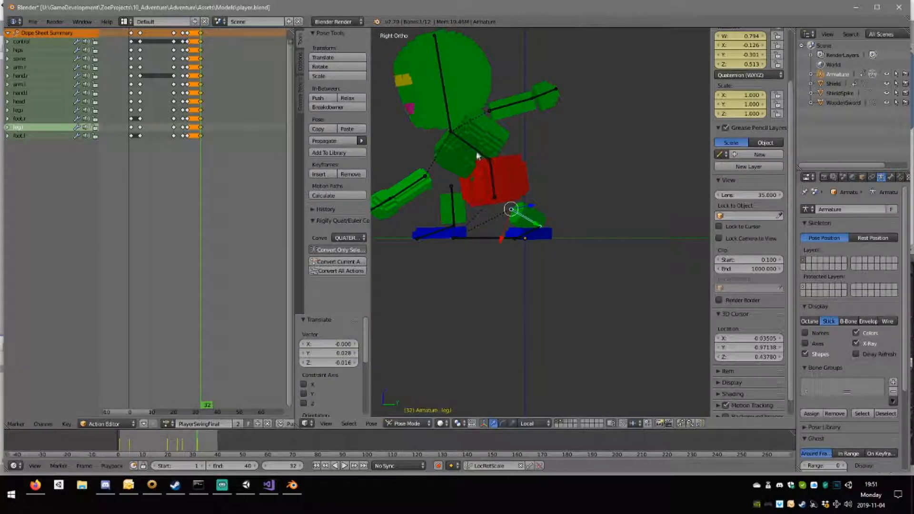
# Rotate the spine slightly and tilt the head back to a more upright position at frame 32.
pyautogui.rightClick(491, 157)
pyautogui.press('r')
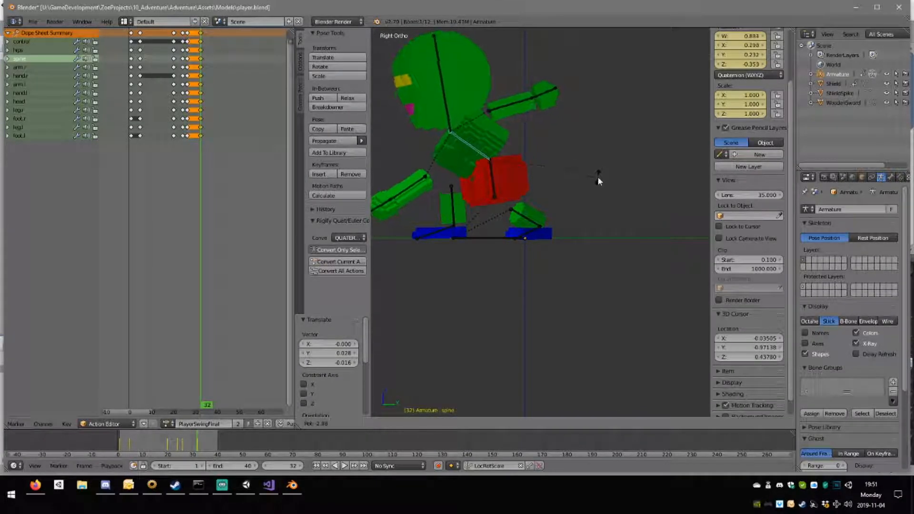
pyautogui.click(504, 125)
pyautogui.rightClick(454, 102)
pyautogui.press('r')
pyautogui.click(583, 136)
# Lower the rear left arm towards horizontal and rotate its hand about 12.7° to line up with it.
pyautogui.rightClick(527, 112)
pyautogui.press('r')
pyautogui.click(551, 110)
pyautogui.press('r')
pyautogui.click(588, 132)
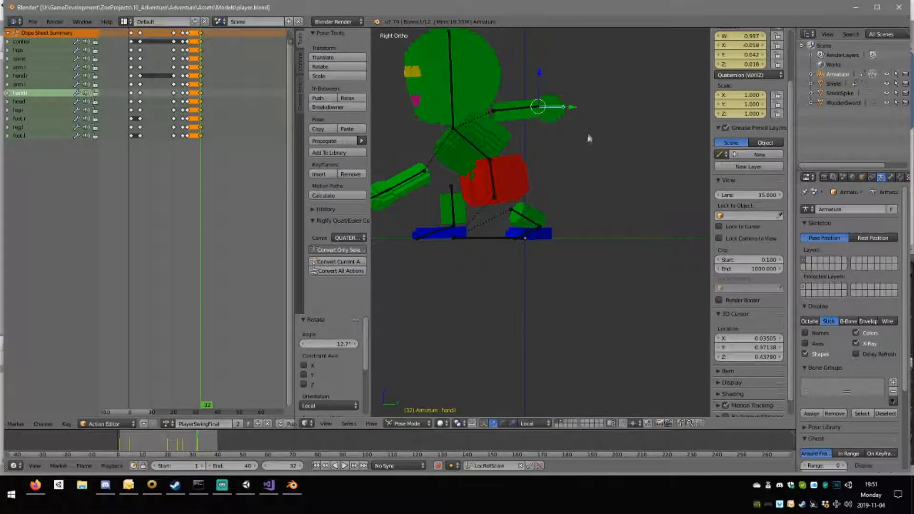
# Swing the right arm further down in front of the body and rotate its hand about 14.1°.
pyautogui.rightClick(410, 184)
pyautogui.press('r')
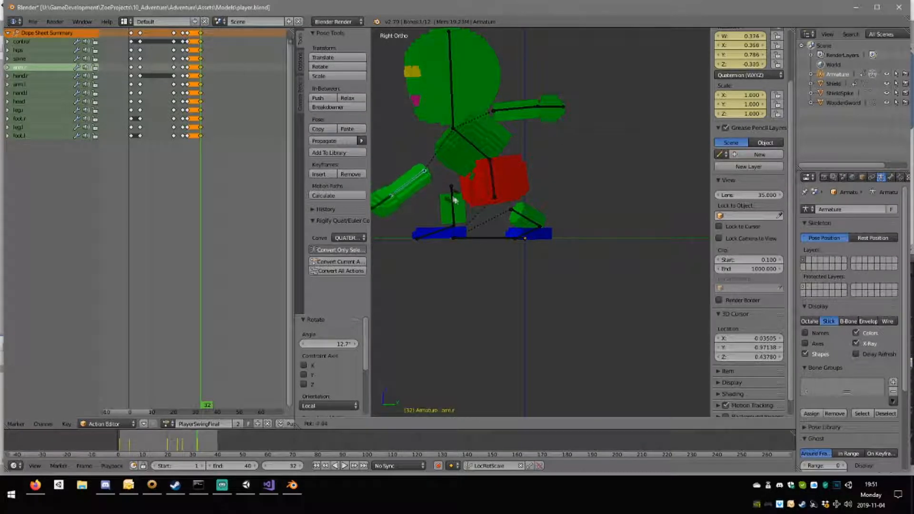
pyautogui.click(492, 194)
pyautogui.rightClick(401, 222)
pyautogui.press('r')
pyautogui.click(427, 223)
# Key the settling pose for all bones at frame 32 and play back the swing.
pyautogui.scroll(-2, 478, 192)
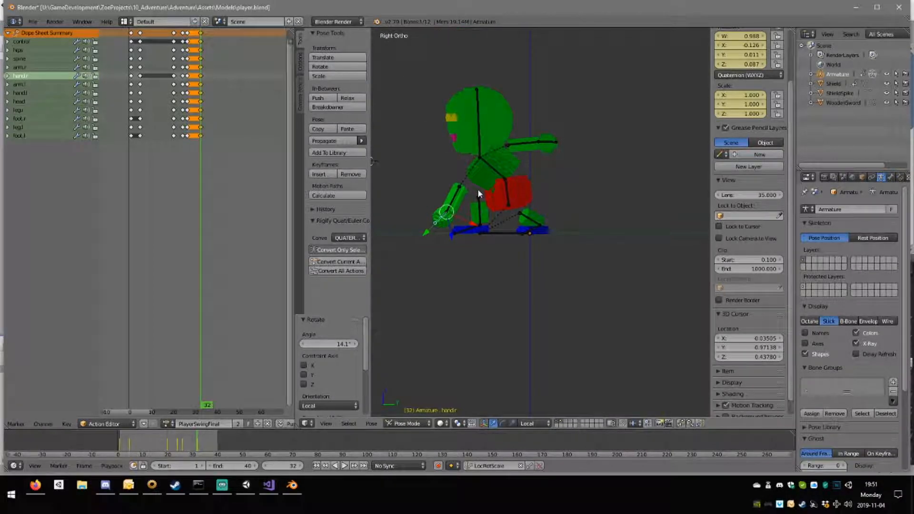
pyautogui.press('a')
pyautogui.press('a')
pyautogui.press('i')
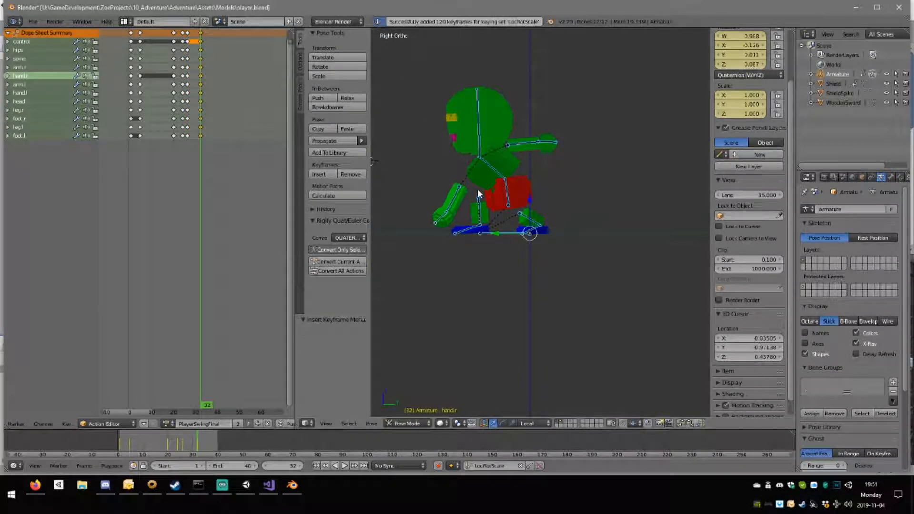
pyautogui.click(350, 467)
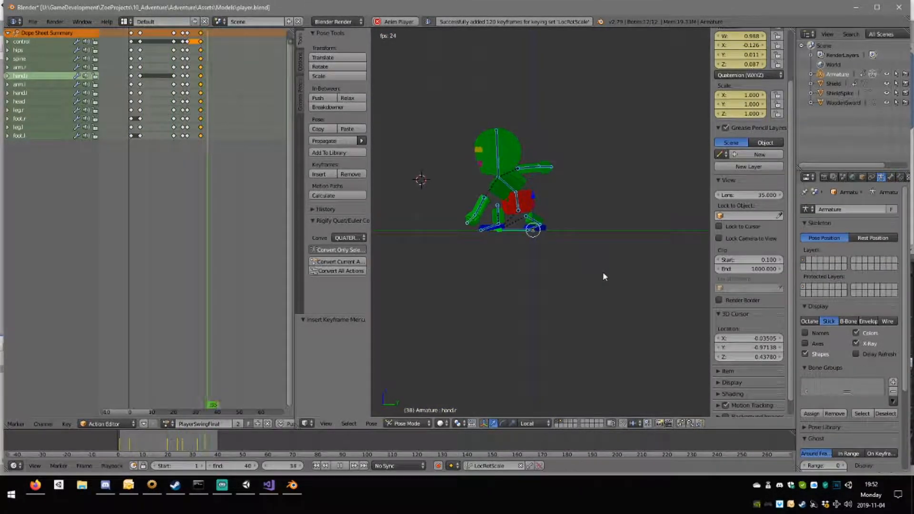
pyautogui.click(342, 466)
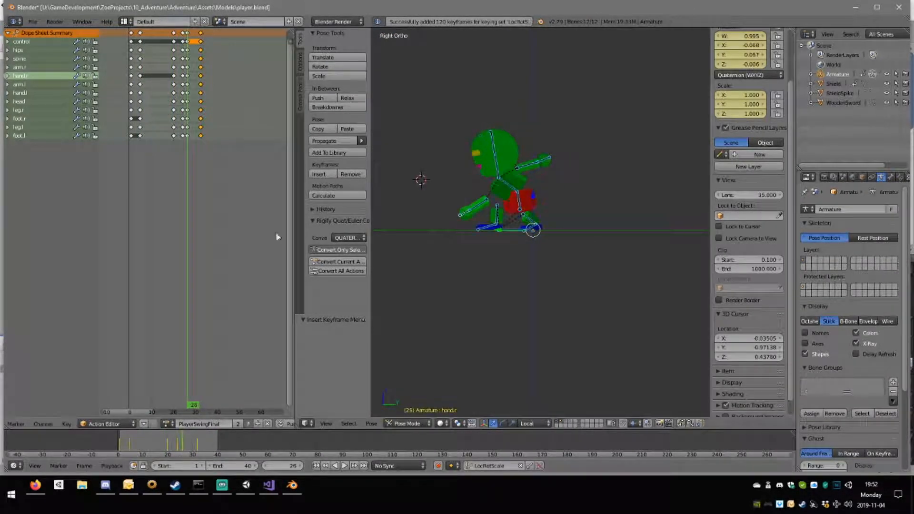
# Move the settling pose keys from frame 32 to frame 48 and set the animation's end frame to 48.
pyautogui.click(201, 38)
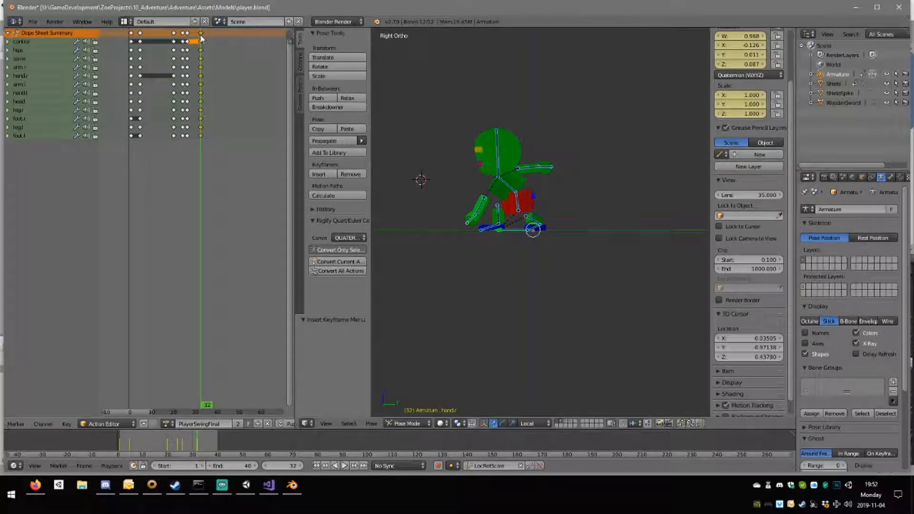
pyautogui.moveTo(201, 38); pyautogui.dragTo(225, 40)
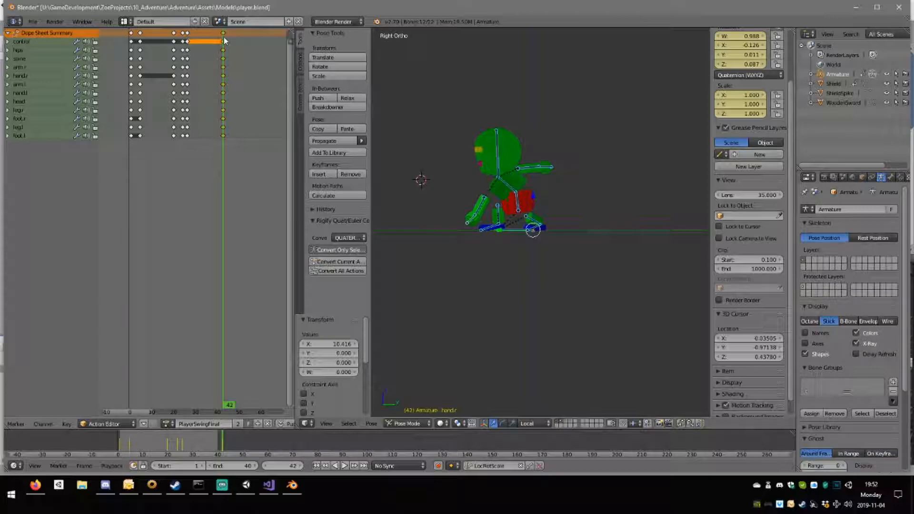
pyautogui.moveTo(225, 40); pyautogui.dragTo(237, 44)
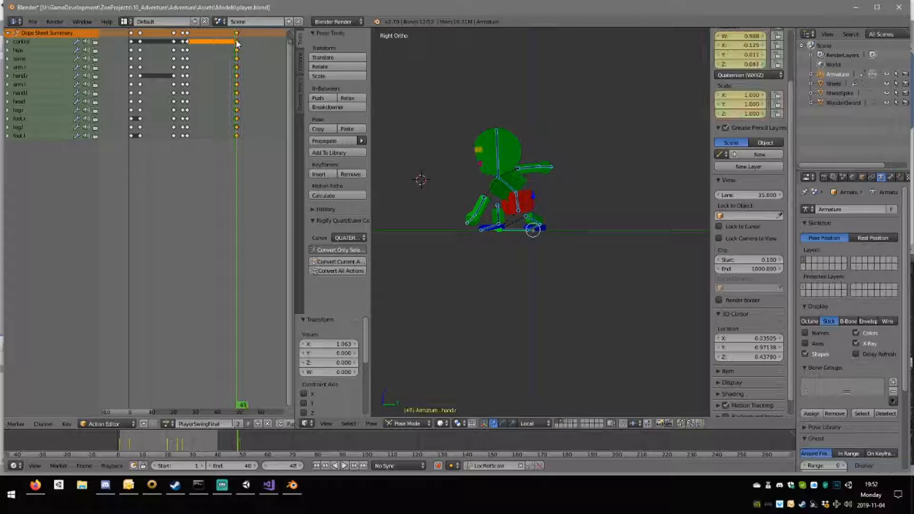
pyautogui.click(257, 466)
pyautogui.click(257, 466)
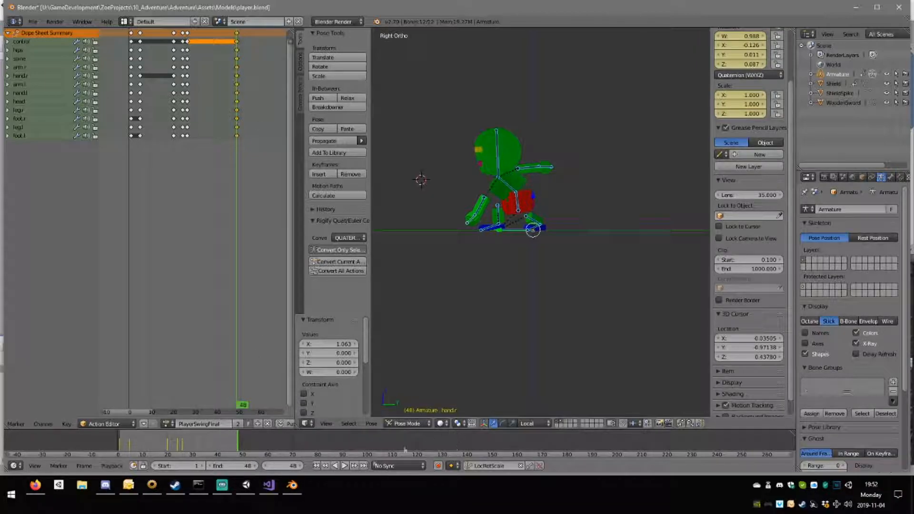
# Play back the swing with the slower settle and watch it from a slightly rotated view.
pyautogui.click(346, 466)
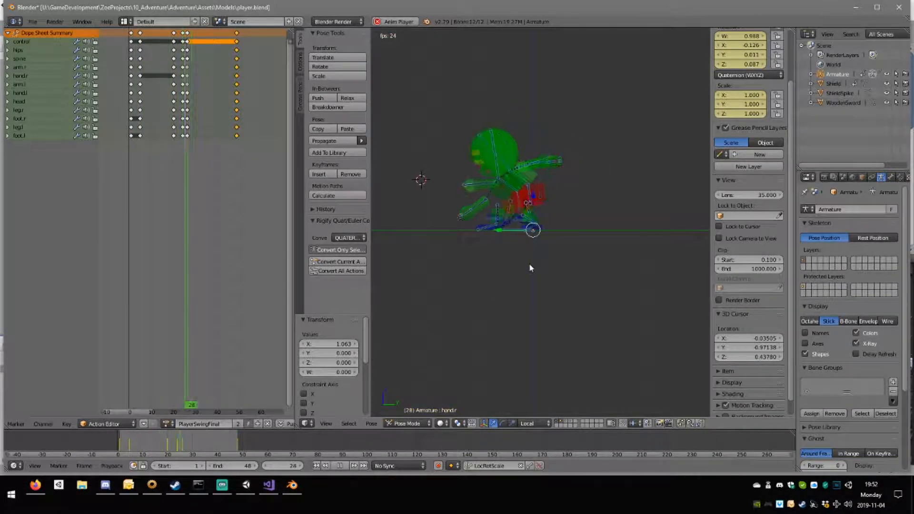
pyautogui.moveTo(541, 238); pyautogui.dragTo(465, 229, button='middle')
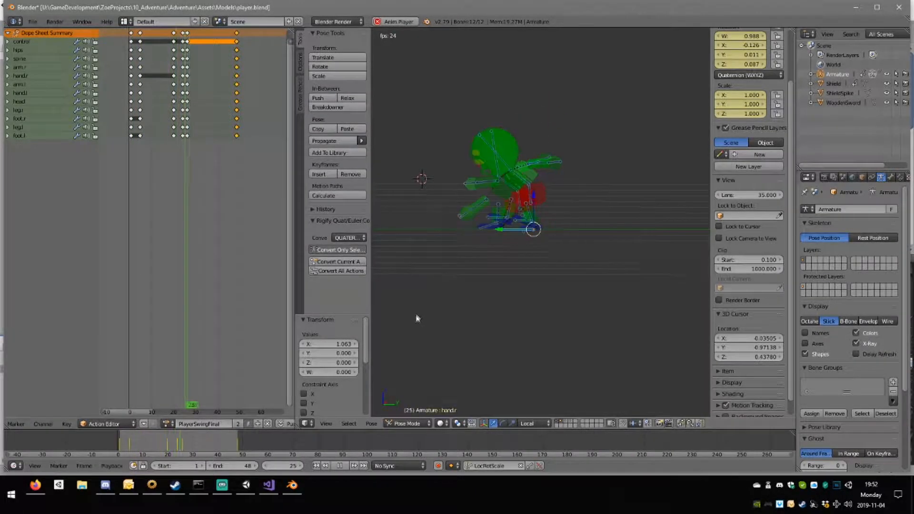
pyautogui.press('Escape')
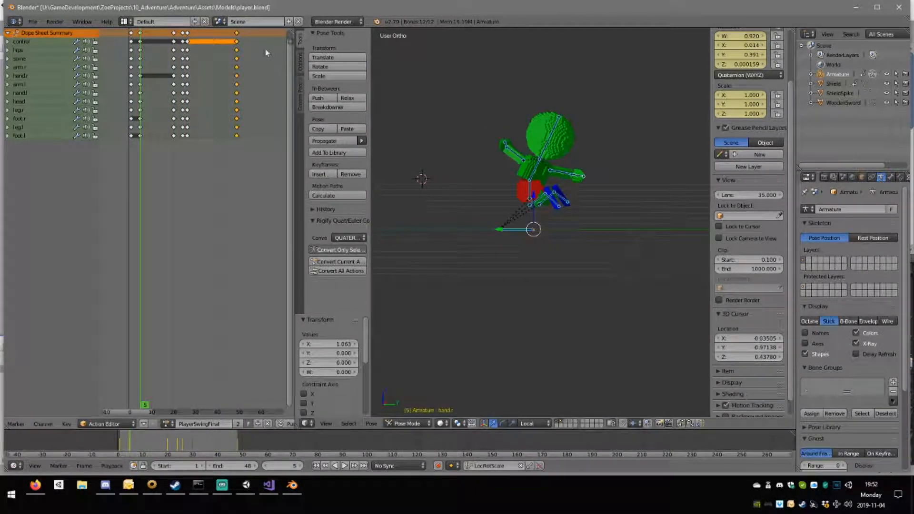
# At frame 48, rotate the right arm up about 36.9°, shift it back about 0.095 on Y, and key it.
pyautogui.click(237, 76)
pyautogui.scroll(2, 540, 238)
pyautogui.rightClick(458, 195)
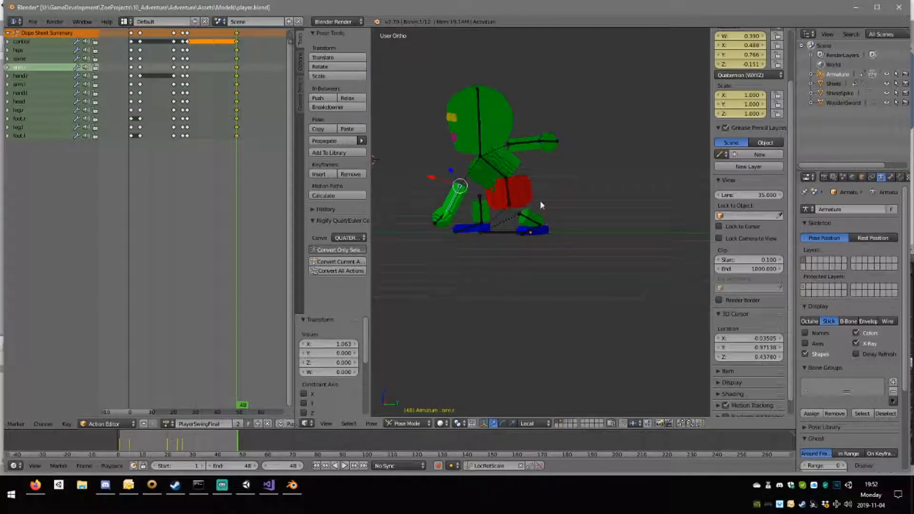
pyautogui.press('r')
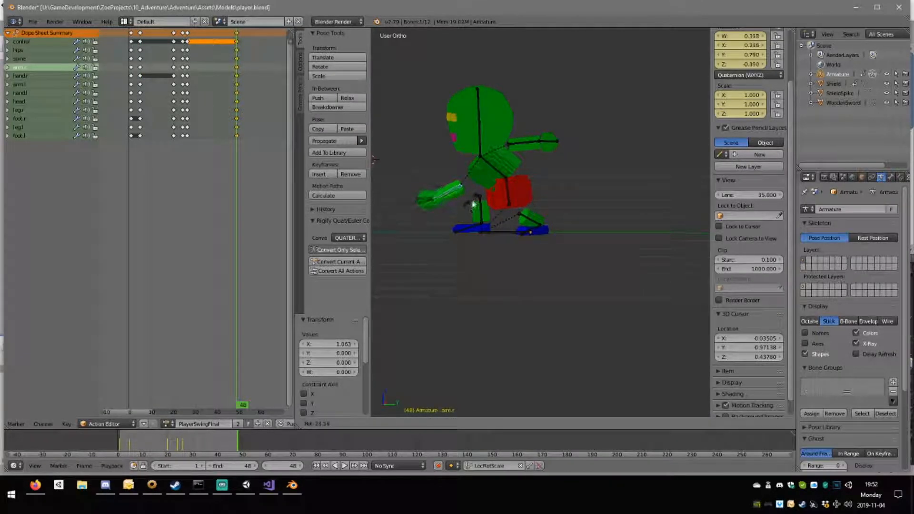
pyautogui.click(478, 204)
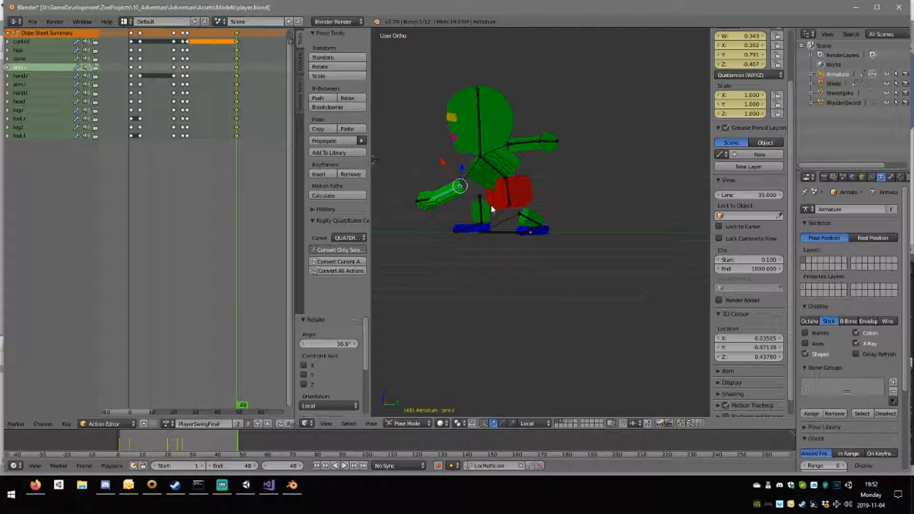
pyautogui.press('g')
pyautogui.click(511, 207)
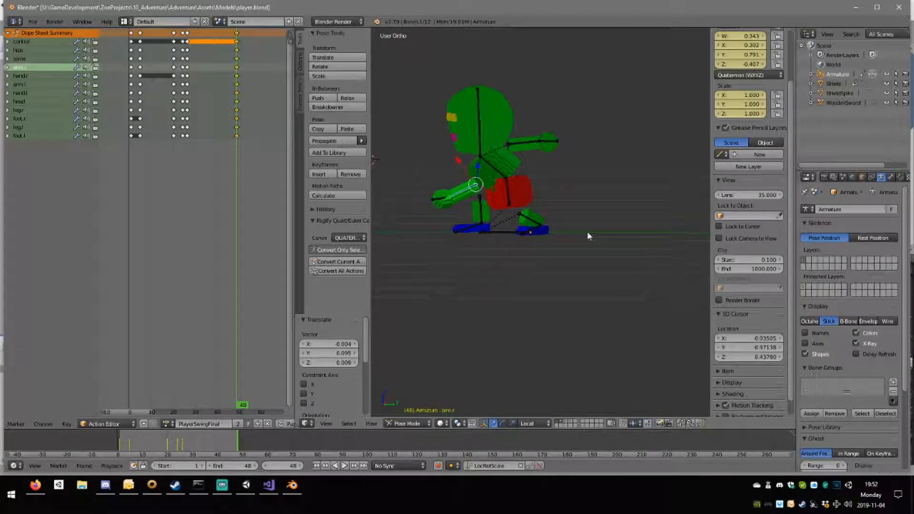
pyautogui.press('i')
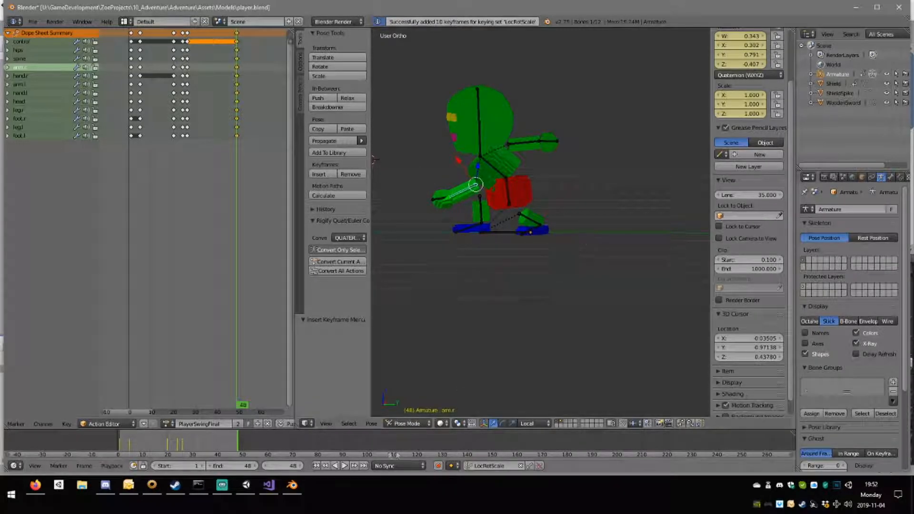
# Play back the full swing with the raised right arm in the settling pose, watching it from another angle.
pyautogui.click(345, 466)
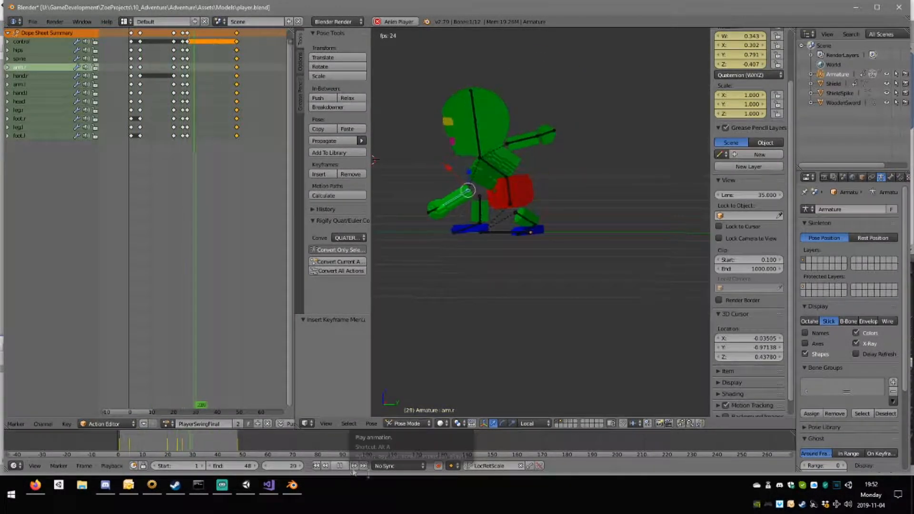
pyautogui.moveTo(433, 296); pyautogui.dragTo(475, 296, button='middle')
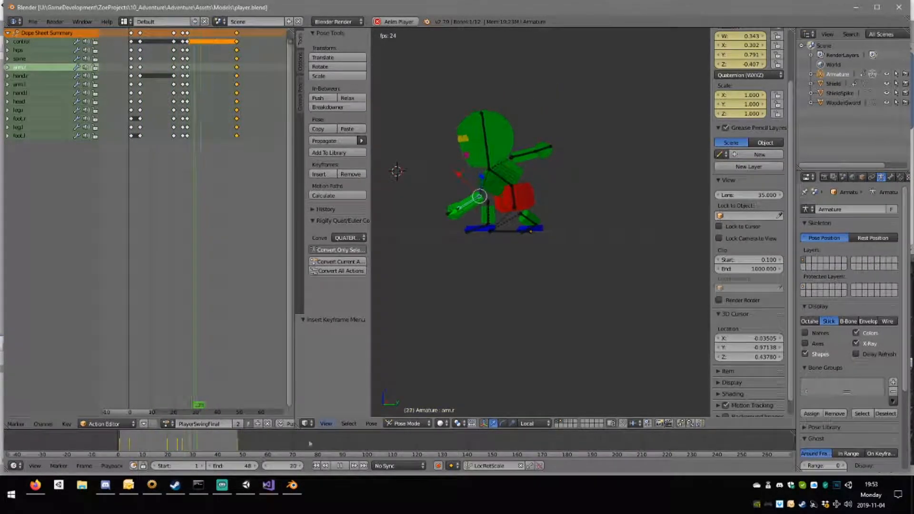
pyautogui.hotkey('alt', 'a')
# Switch to Unity and add three new animation clips in the player model's import settings.
pyautogui.click(253, 487)
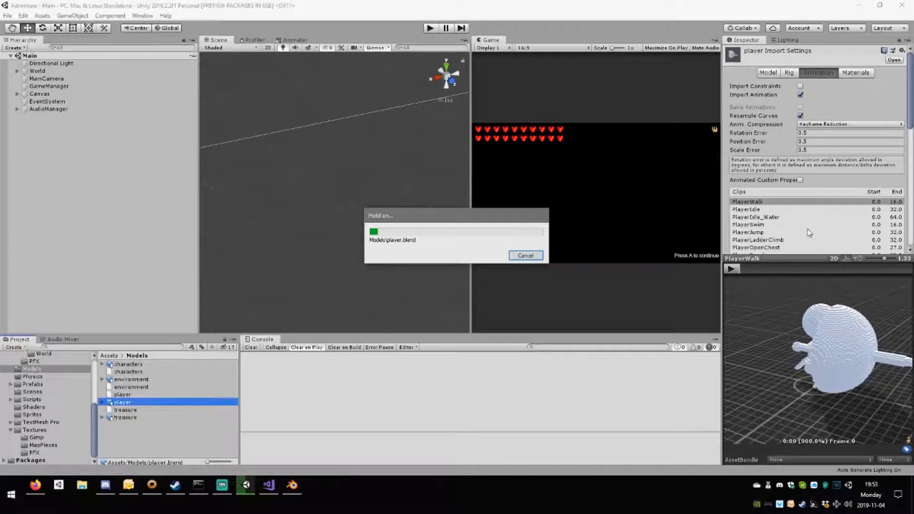
pyautogui.scroll(-9, 807, 230)
pyautogui.scroll(3, 806, 228)
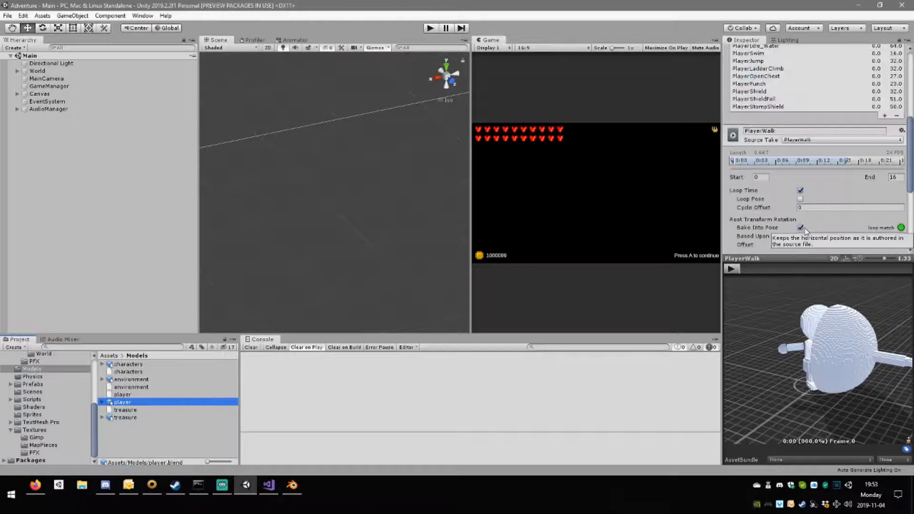
pyautogui.scroll(3, 803, 230)
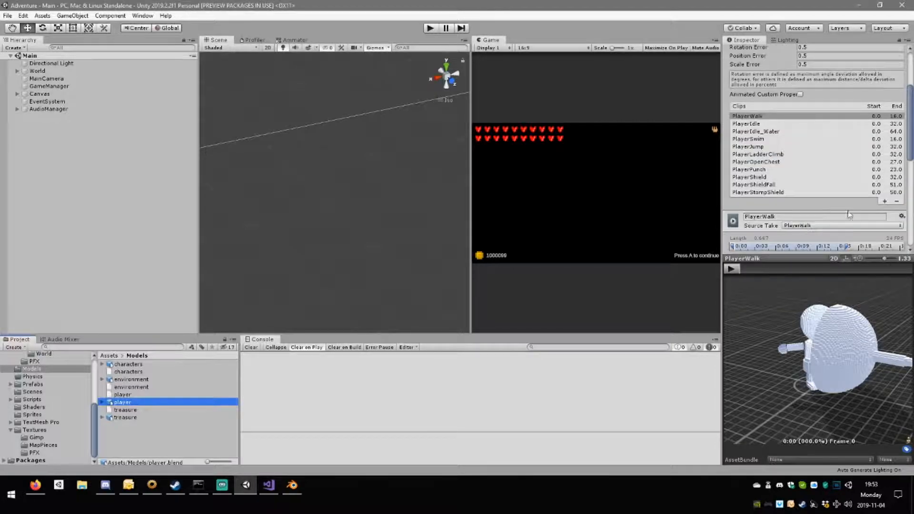
pyautogui.click(884, 201)
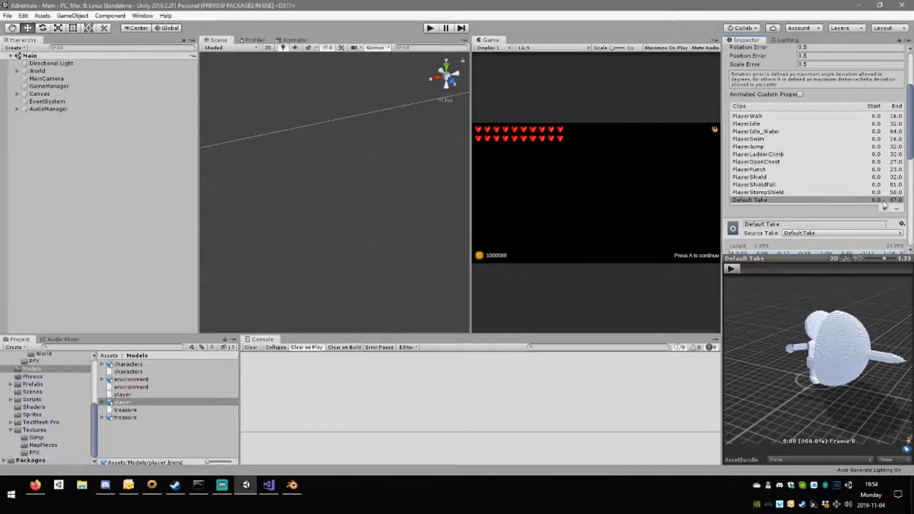
pyautogui.click(884, 210)
pyautogui.click(884, 217)
# Set the source takes of the first two new clips to PlayerSwing0 and PlayerSwing1.
pyautogui.click(794, 200)
pyautogui.click(843, 249)
pyautogui.click(809, 374)
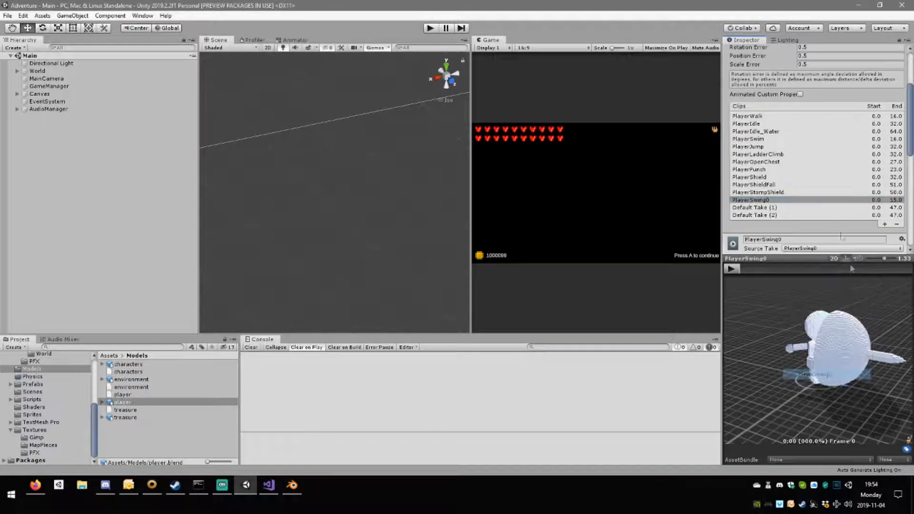
pyautogui.click(798, 208)
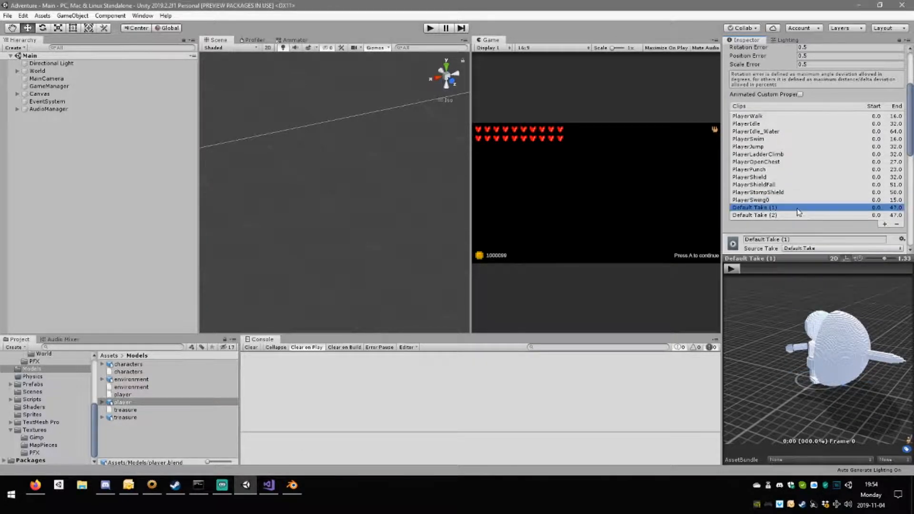
pyautogui.click(843, 248)
pyautogui.click(807, 382)
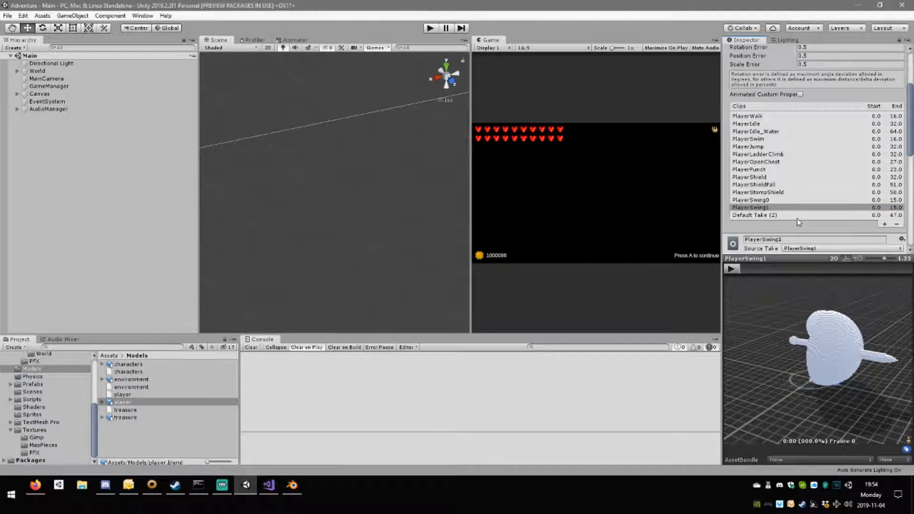
# Set the source take of the third new clip to PlayerSwingFinal.
pyautogui.click(798, 216)
pyautogui.click(842, 248)
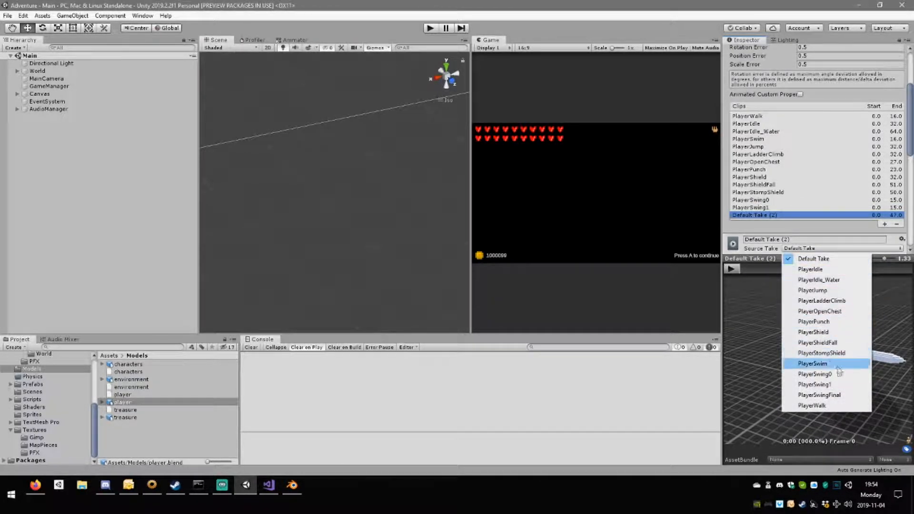
pyautogui.click(809, 389)
# For PlayerSwingFinal, bake root rotation, Y position and XZ position into the pose, with rotation and XZ based upon Original.
pyautogui.scroll(-7, 809, 142)
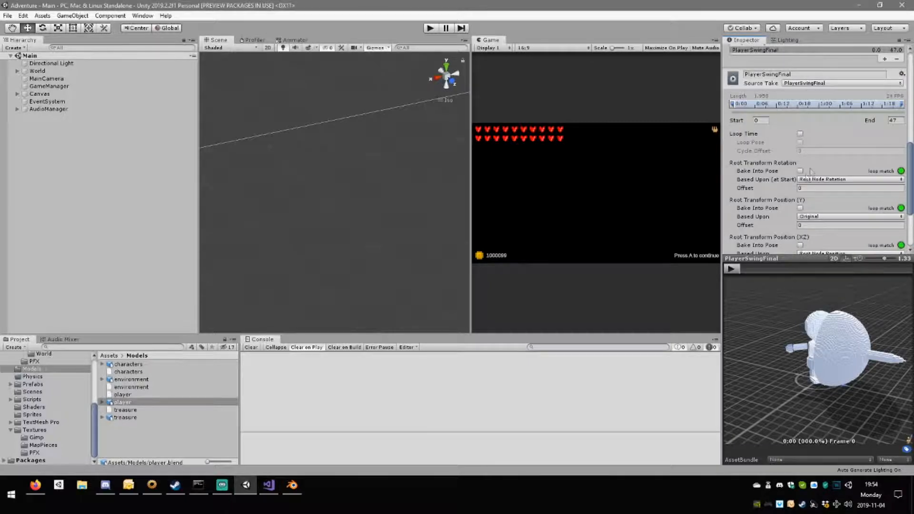
pyautogui.click(801, 85)
pyautogui.click(838, 93)
pyautogui.click(814, 103)
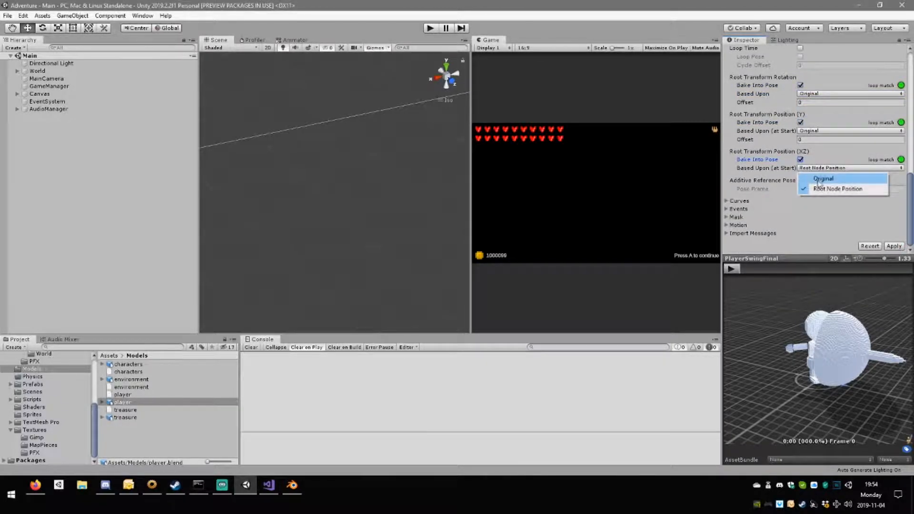
pyautogui.click(823, 179)
# For PlayerSwing1, bake all three root transforms into the pose and base rotation and XZ position upon Original.
pyautogui.scroll(3, 821, 181)
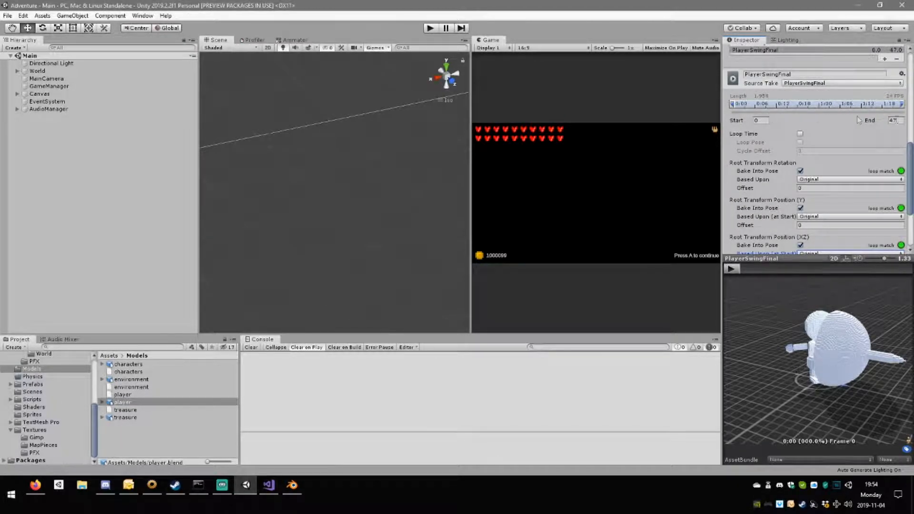
pyautogui.scroll(3, 834, 123)
pyautogui.click(782, 129)
pyautogui.scroll(-6, 818, 151)
pyautogui.click(803, 94)
pyautogui.click(809, 103)
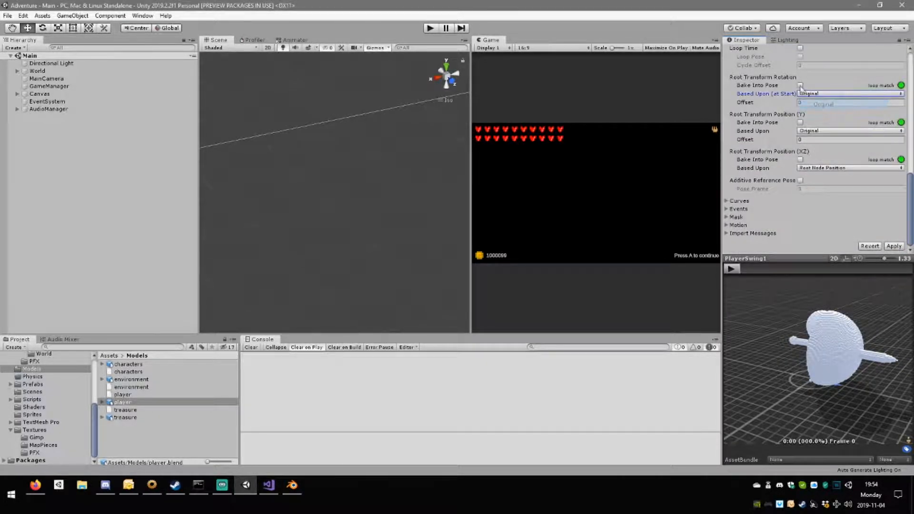
pyautogui.click(809, 168)
pyautogui.click(819, 176)
# Give PlayerSwing0 the same baked root transforms based upon Original, and apply the player model's import settings.
pyautogui.scroll(6, 788, 171)
pyautogui.click(761, 120)
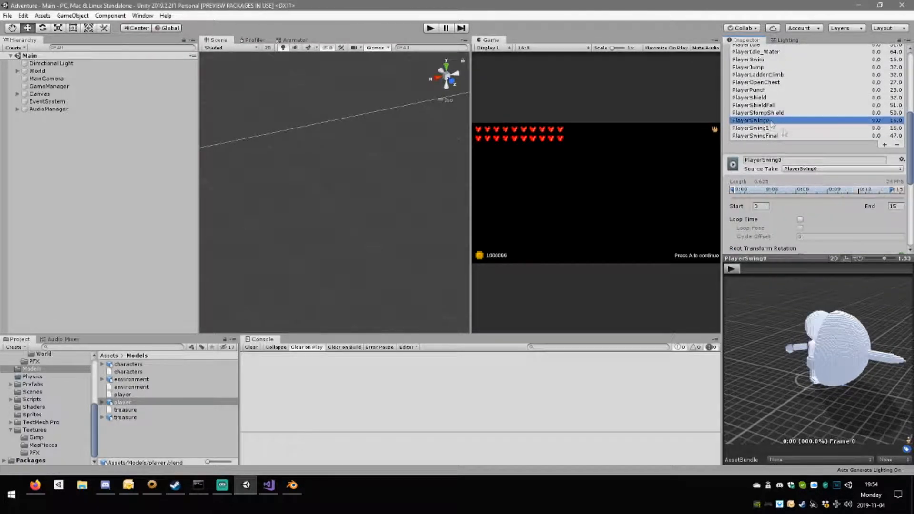
pyautogui.scroll(-3, 812, 151)
pyautogui.click(800, 171)
pyautogui.click(809, 179)
pyautogui.click(817, 189)
pyautogui.scroll(-3, 811, 226)
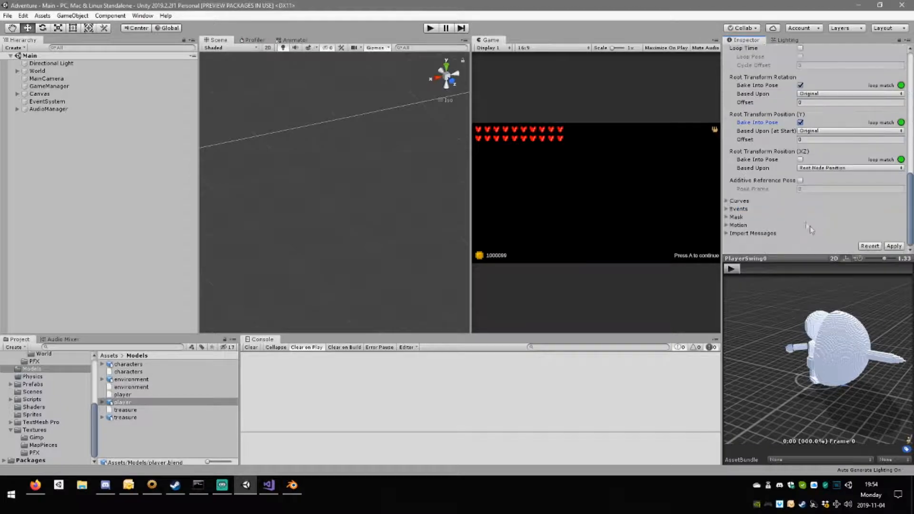
pyautogui.click(812, 168)
pyautogui.click(814, 179)
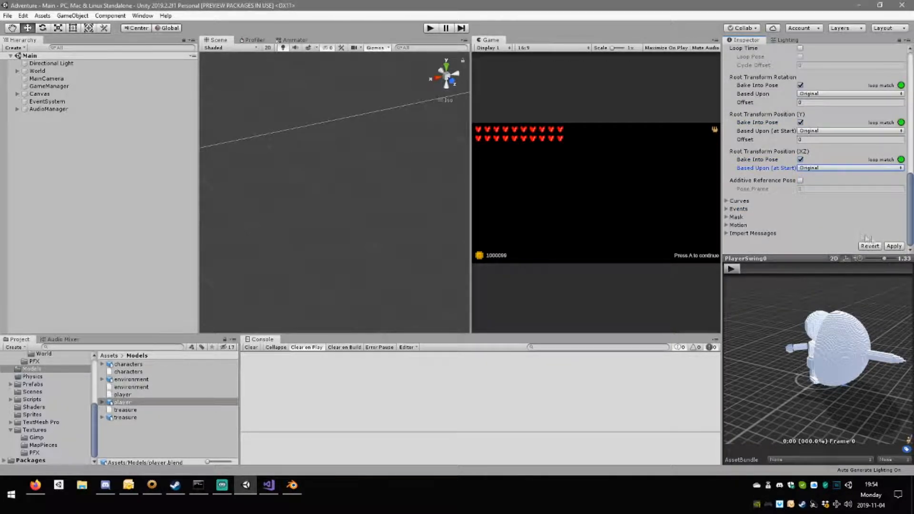
pyautogui.click(893, 246)
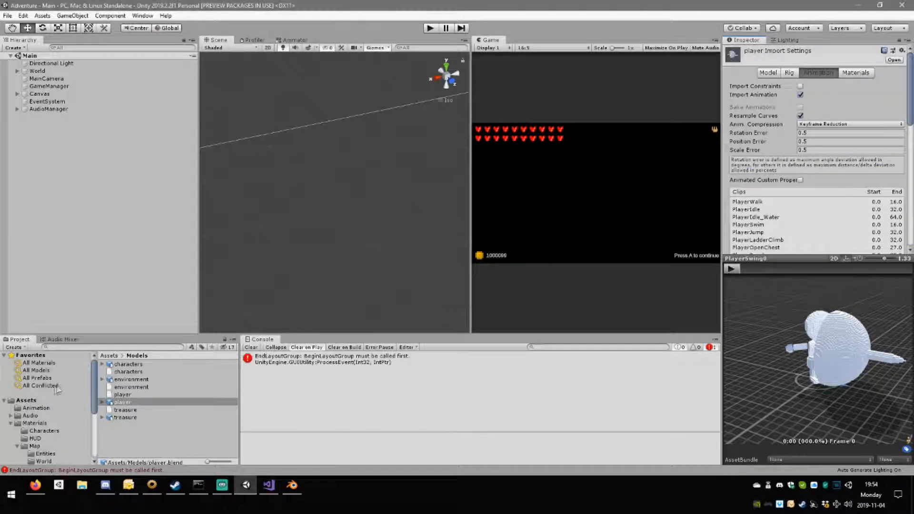
# Open the Player animator controller from the Animation folder and bring its state graph into view.
pyautogui.click(33, 408)
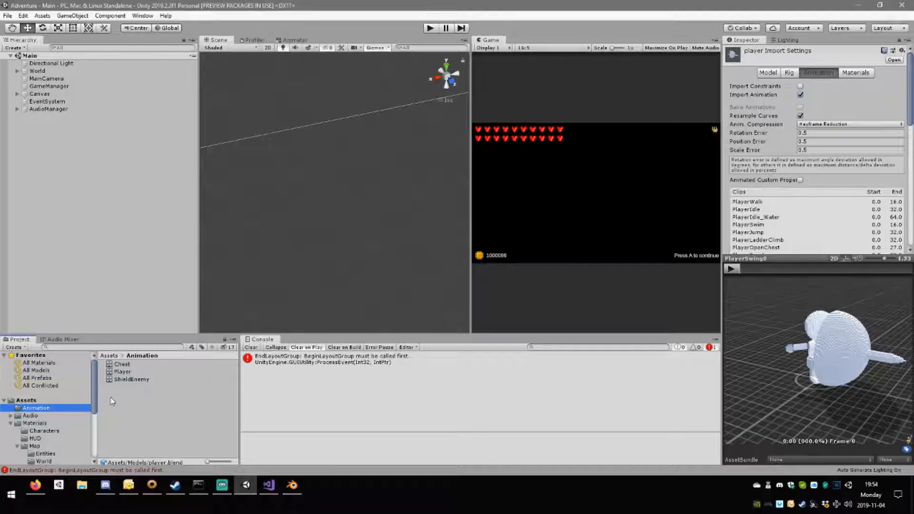
pyautogui.click(124, 372)
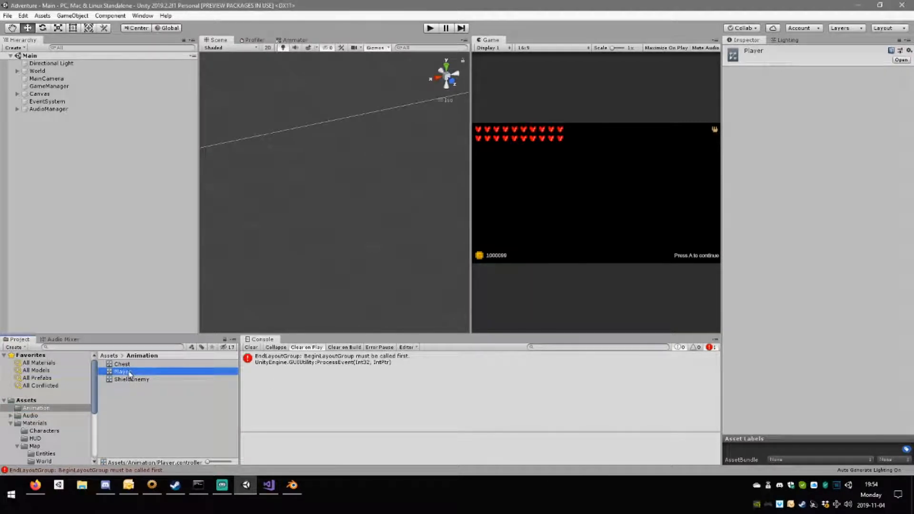
pyautogui.doubleClick(122, 371)
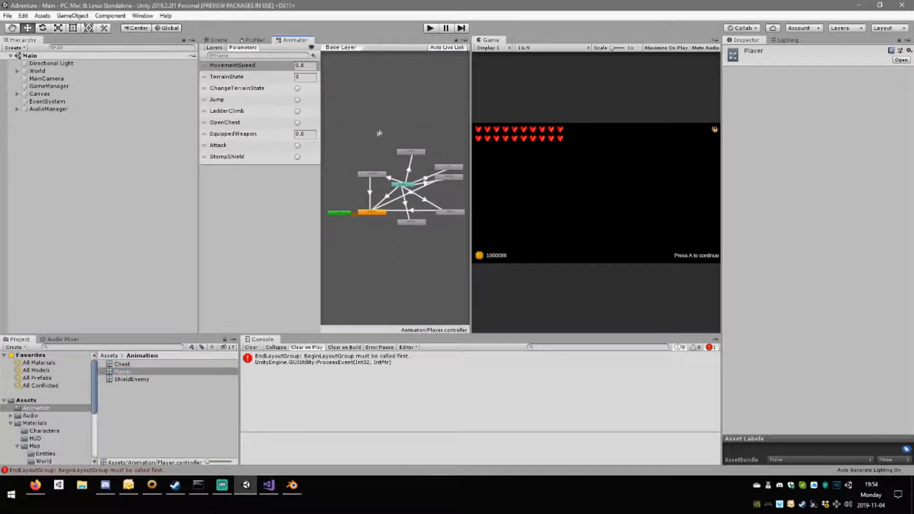
pyautogui.scroll(6, 371, 199)
pyautogui.scroll(-5, 370, 200)
pyautogui.moveTo(400, 198); pyautogui.dragTo(355, 199, button='middle')
pyautogui.moveTo(368, 173); pyautogui.dragTo(382, 181)
pyautogui.moveTo(413, 226); pyautogui.dragTo(339, 236, button='middle')
# Open the Attacks blend tree and examine its motions and controlling parameter.
pyautogui.scroll(4, 408, 208)
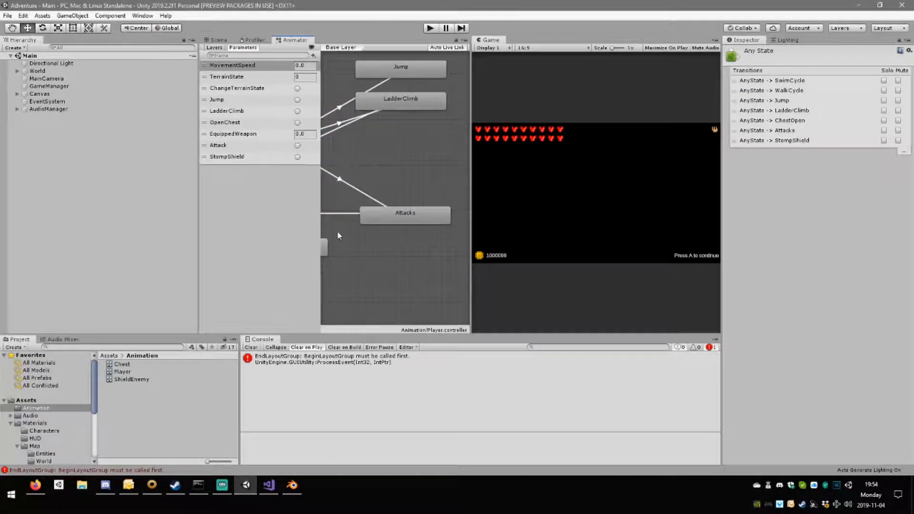
pyautogui.click(405, 214)
pyautogui.scroll(-3, 410, 229)
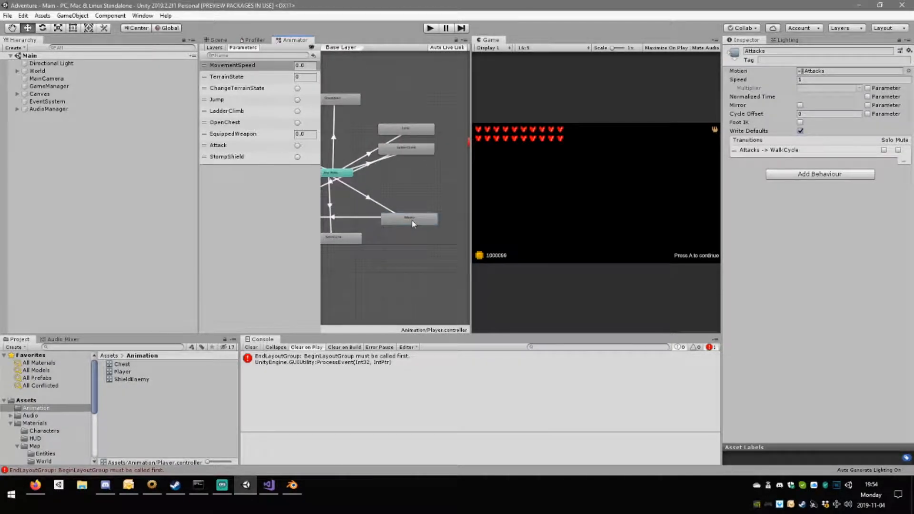
pyautogui.doubleClick(405, 219)
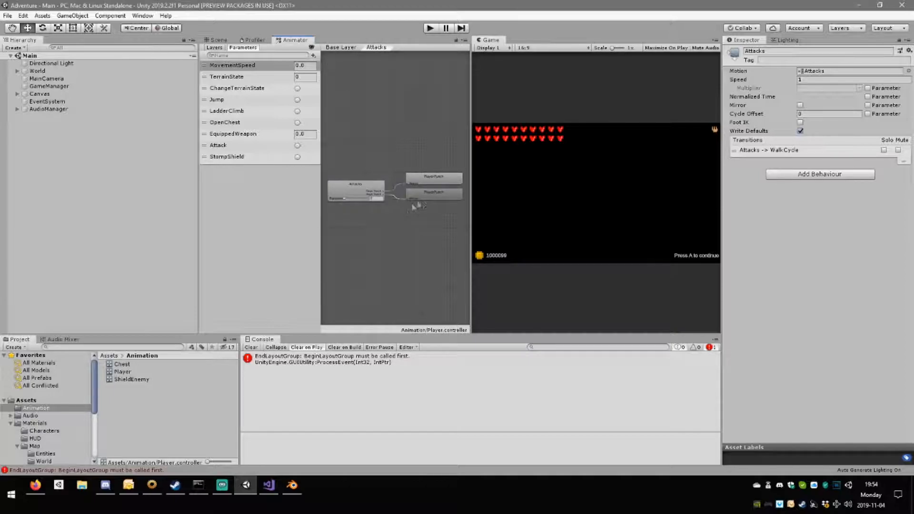
pyautogui.scroll(5, 381, 193)
pyautogui.scroll(-8, 380, 194)
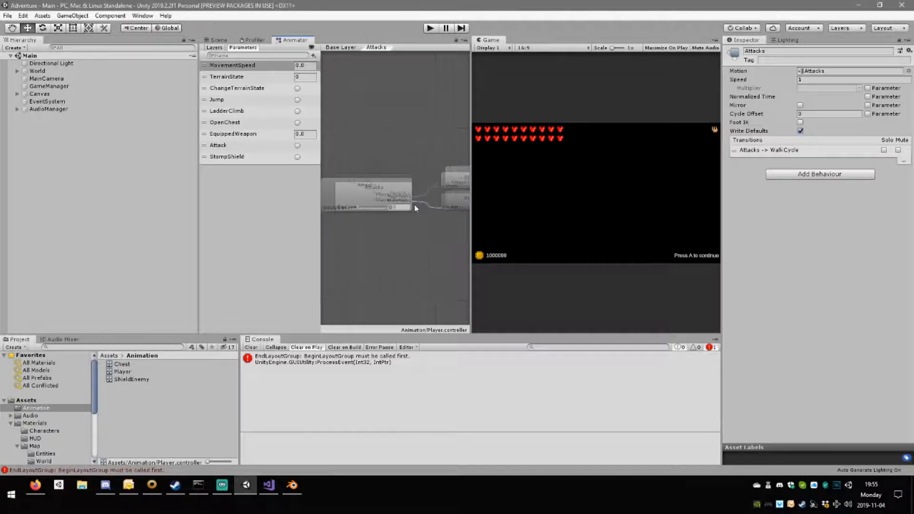
pyautogui.moveTo(387, 205); pyautogui.dragTo(412, 205, button='middle')
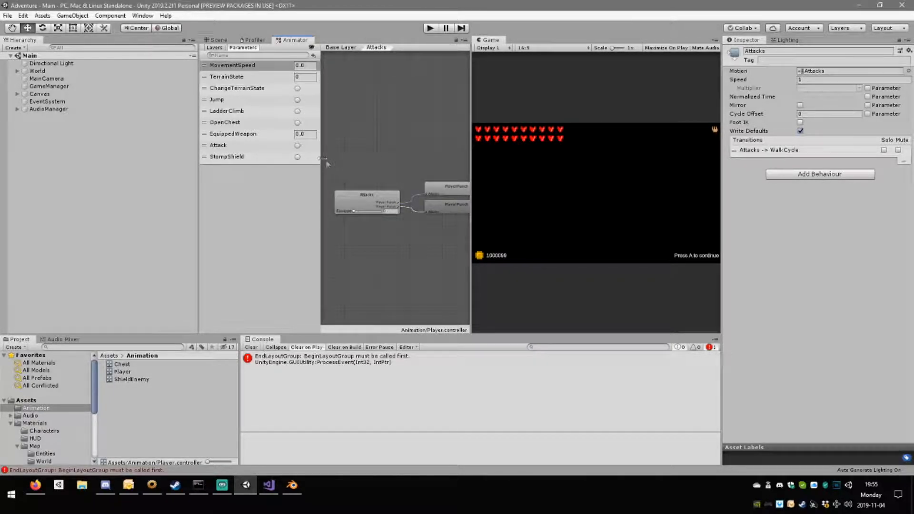
pyautogui.scroll(4, 392, 220)
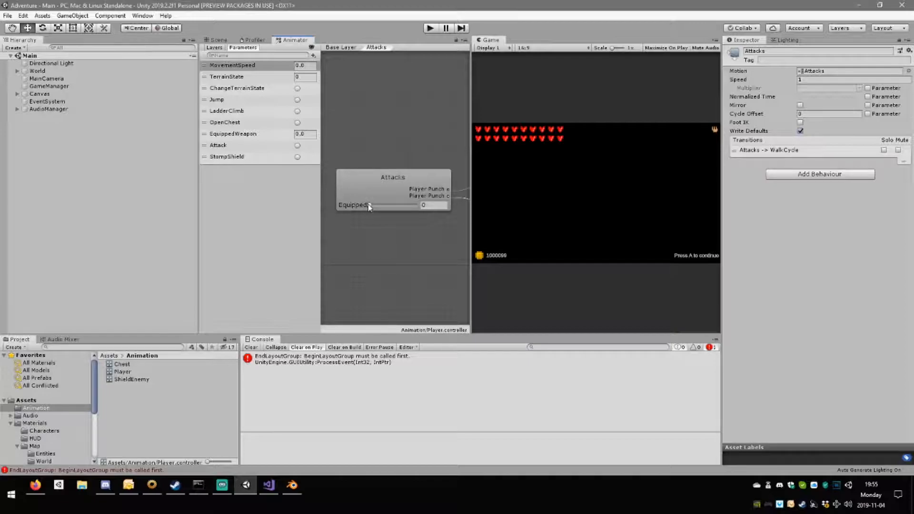
pyautogui.scroll(-6, 421, 249)
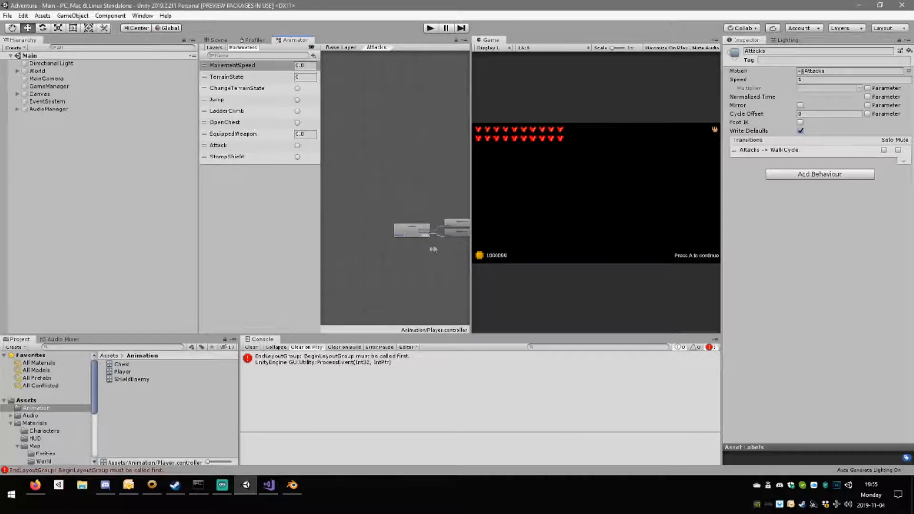
pyautogui.scroll(5, 399, 246)
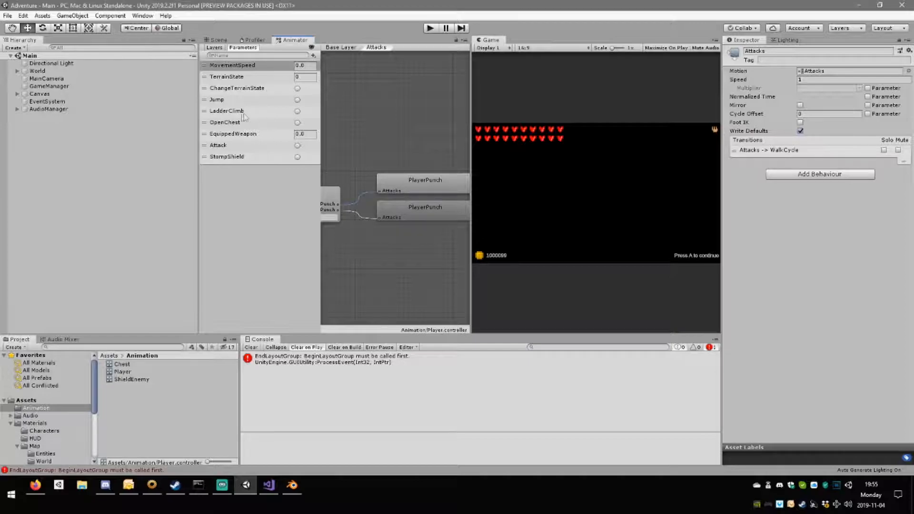
# Delete the EquippedWeapon parameter even though the Attacks blend tree uses it.
pyautogui.click(219, 136)
pyautogui.click(244, 140)
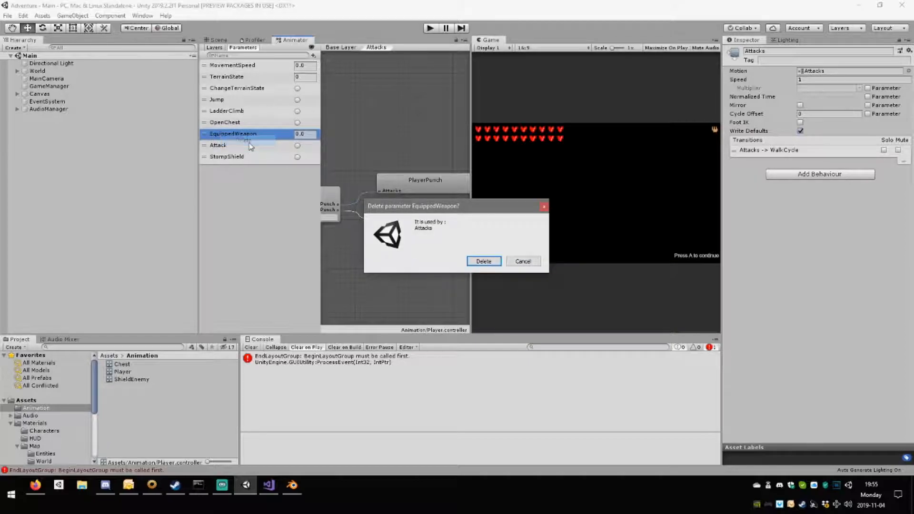
pyautogui.click(483, 261)
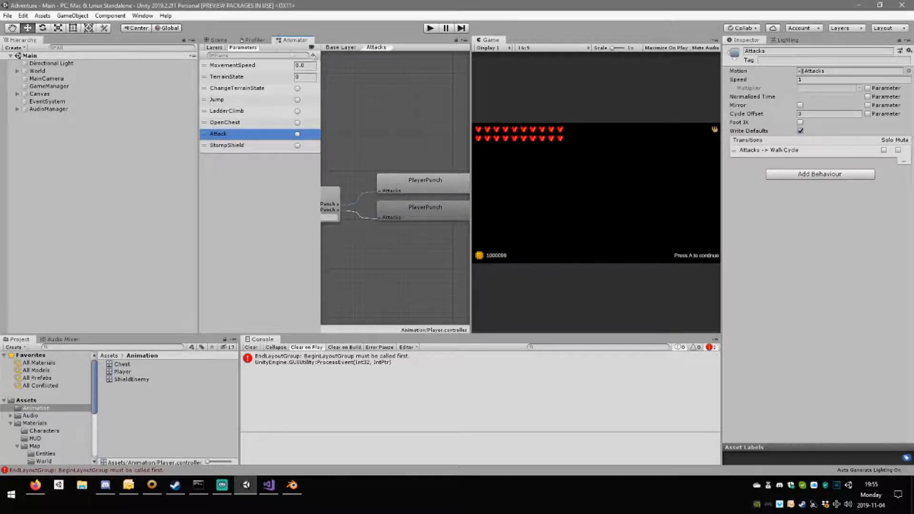
# Return to the Base Layer and delete the Attacks state.
pyautogui.click(337, 47)
pyautogui.click(432, 220)
pyautogui.click(366, 220)
pyautogui.click(409, 219)
pyautogui.click(380, 204)
pyautogui.click(412, 223)
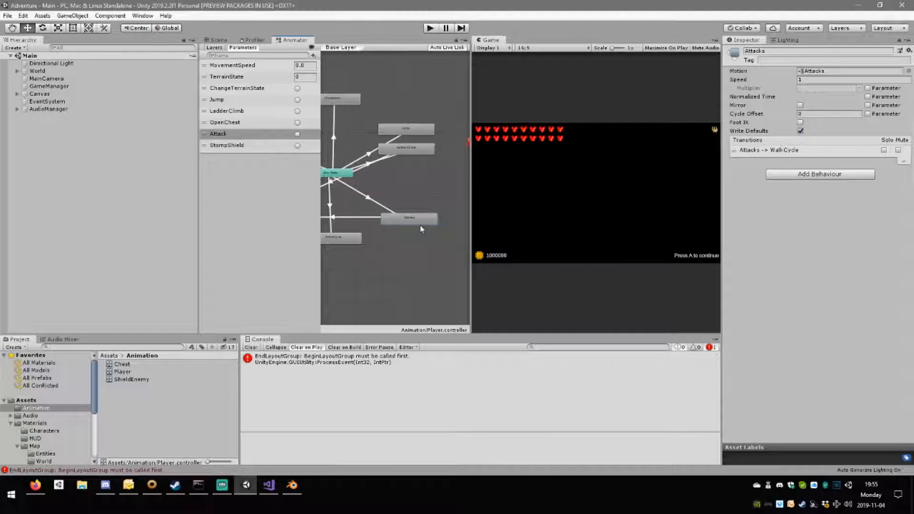
pyautogui.press('Delete')
# Create an empty state in place of Attacks, name it Kick, and assign PlayerPunch as its motion.
pyautogui.moveTo(397, 212); pyautogui.dragTo(415, 212, button='middle')
pyautogui.rightClick(415, 213)
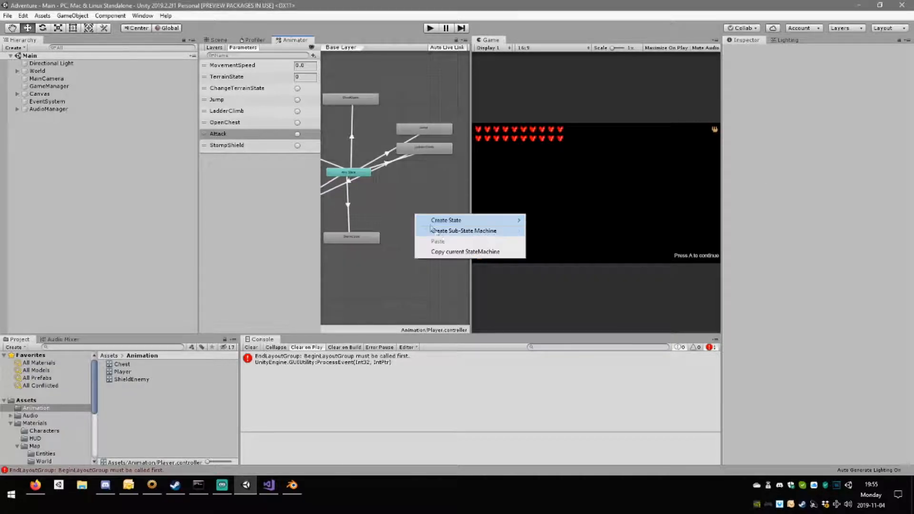
pyautogui.moveTo(476, 221)
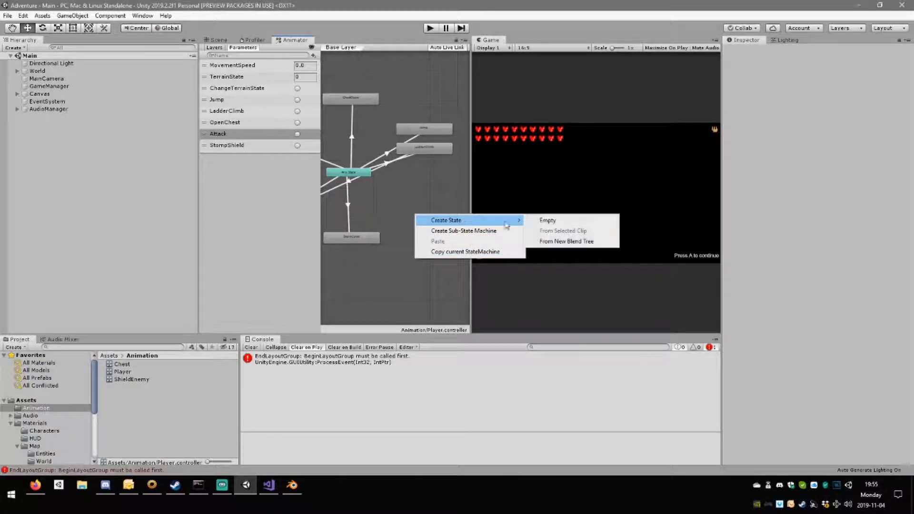
pyautogui.click(585, 221)
pyautogui.click(406, 214)
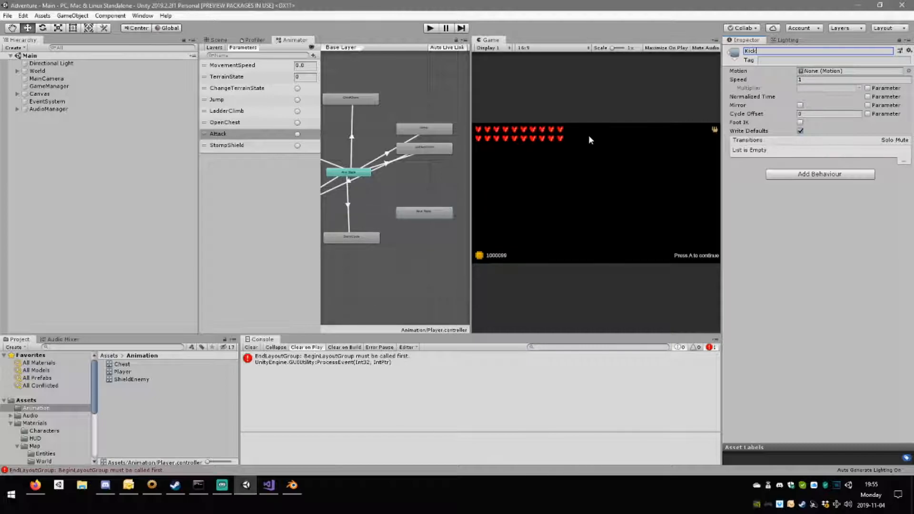
pyautogui.click(909, 70)
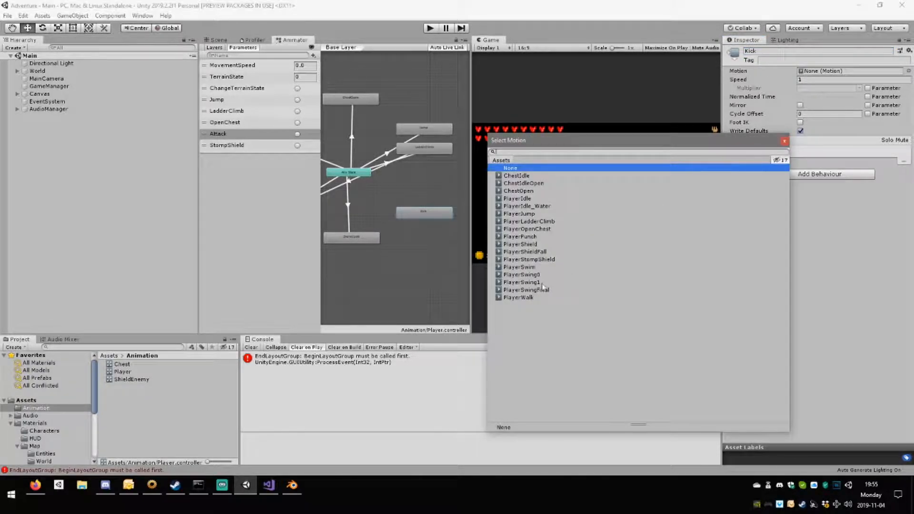
pyautogui.doubleClick(531, 237)
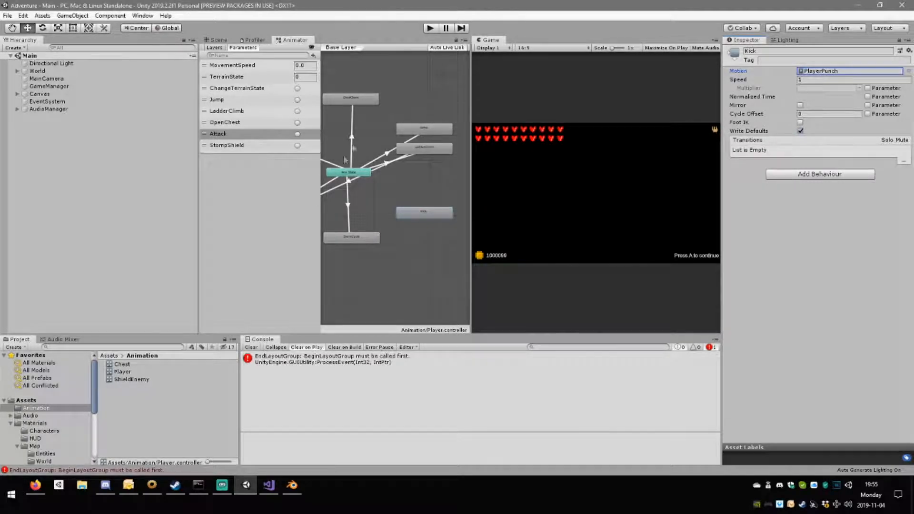
# Add transitions from Any State to Kick and from Kick to WalkCycle.
pyautogui.rightClick(353, 174)
pyautogui.click(373, 183)
pyautogui.click(417, 214)
pyautogui.moveTo(352, 255); pyautogui.dragTo(421, 233, button='middle')
pyautogui.moveTo(453, 205); pyautogui.dragTo(424, 204, button='middle')
pyautogui.rightClick(442, 188)
pyautogui.click(457, 190)
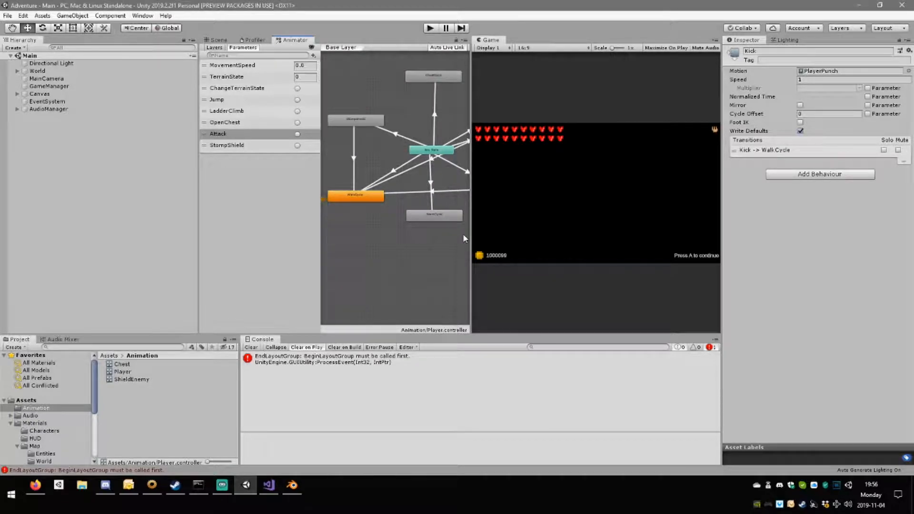
# Shorten the Kick to WalkCycle blend so WalkCycle starts near the end of Kick, and preview the transition.
pyautogui.moveTo(462, 233); pyautogui.dragTo(438, 233, button='middle')
pyautogui.scroll(5, 382, 221)
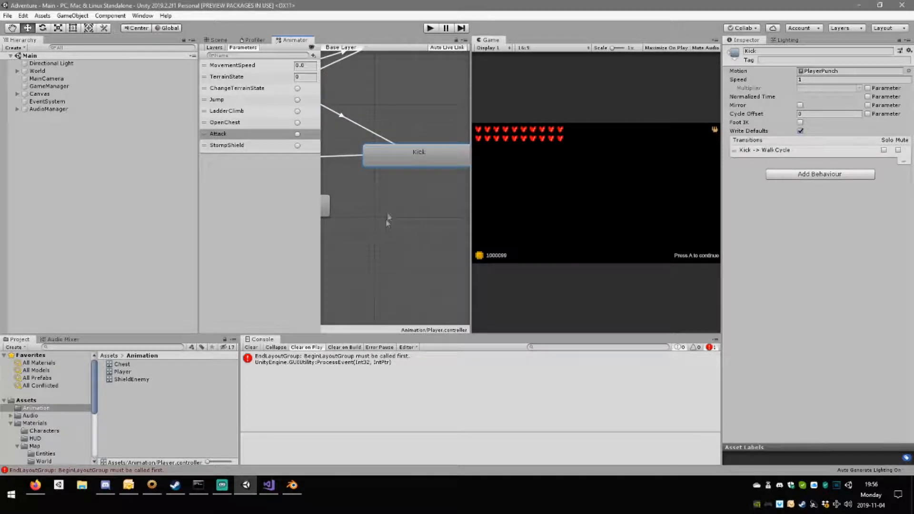
pyautogui.scroll(-4, 386, 185)
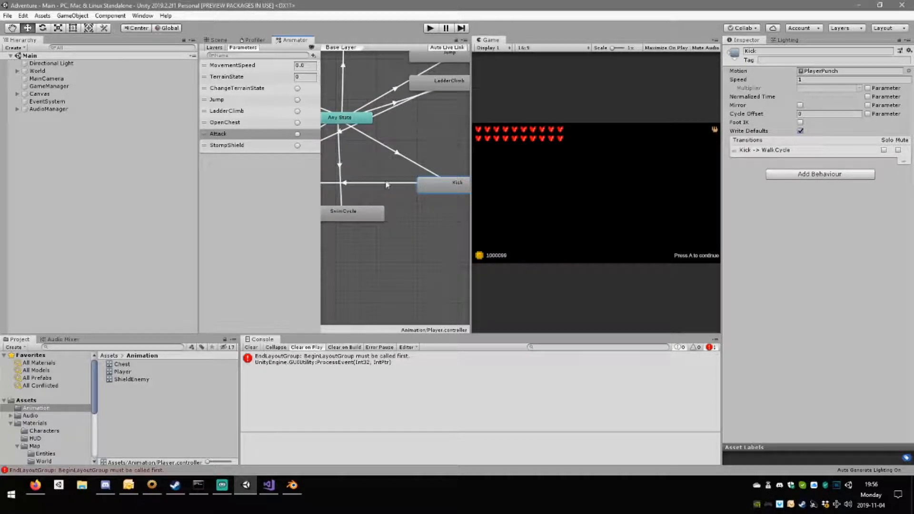
pyautogui.click(386, 183)
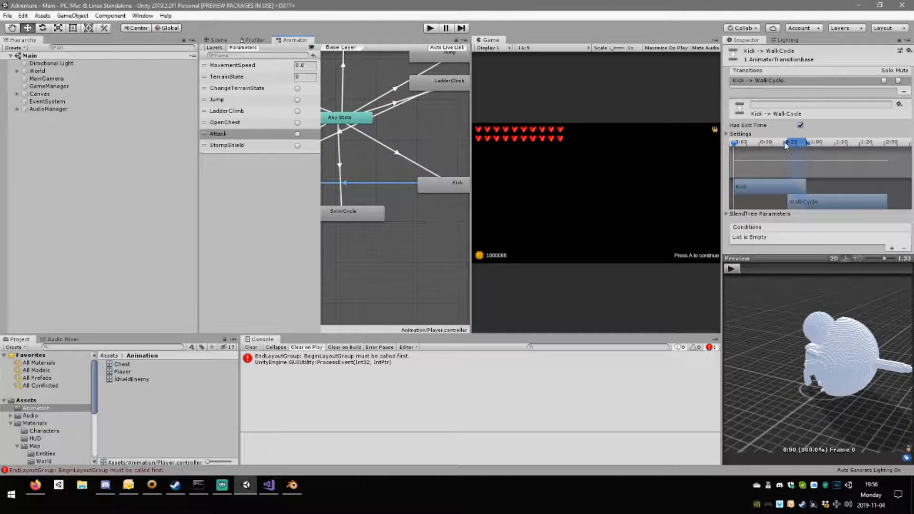
pyautogui.moveTo(830, 205)
pyautogui.mouseDown()
pyautogui.moveTo(853, 206)
pyautogui.moveTo(846, 209)
pyautogui.mouseUp()
pyautogui.click(736, 270)
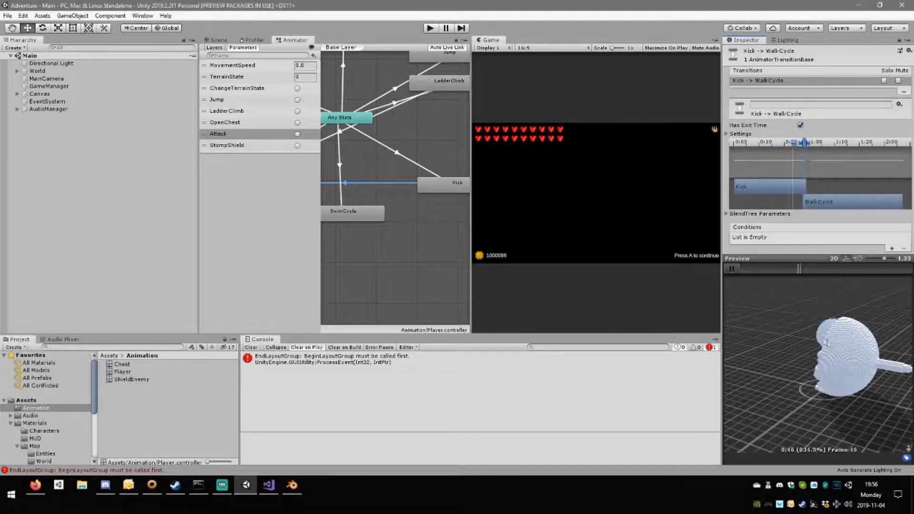
pyautogui.moveTo(844, 342); pyautogui.dragTo(862, 345, button='middle')
pyautogui.moveTo(862, 344); pyautogui.dragTo(772, 323, button='right')
# Move the AnyState to Kick transition to the very start of the source state with almost no blend.
pyautogui.click(400, 157)
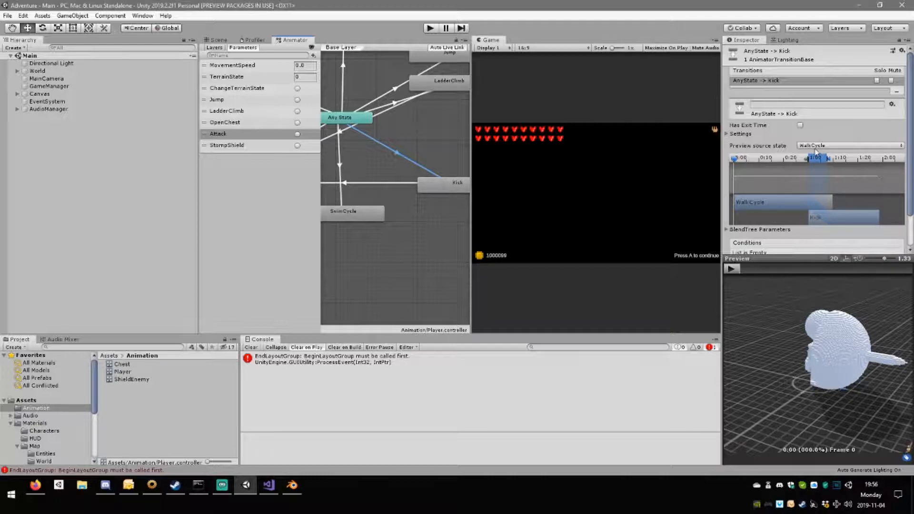
pyautogui.scroll(-2, 815, 151)
pyautogui.moveTo(812, 125)
pyautogui.mouseDown()
pyautogui.moveTo(827, 123)
pyautogui.moveTo(737, 123)
pyautogui.mouseUp()
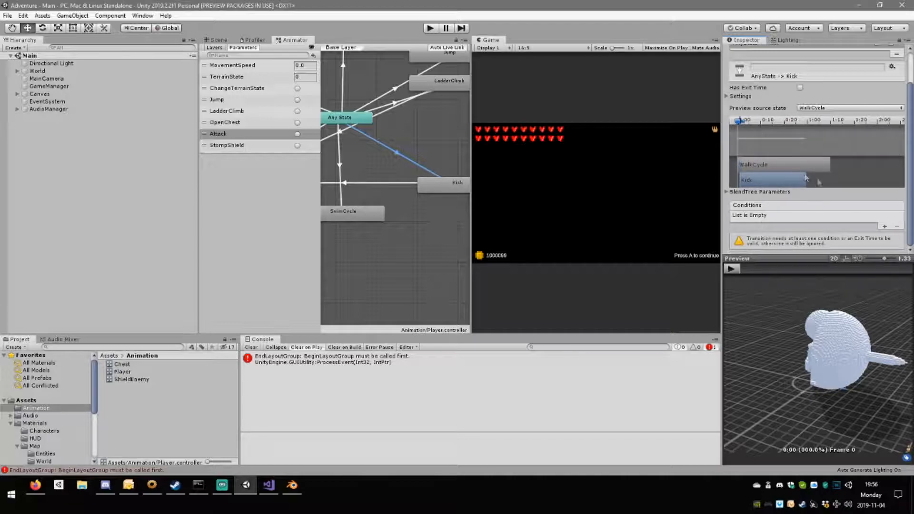
# Add a condition to the AnyState to Kick transition that uses the Attack trigger.
pyautogui.click(882, 226)
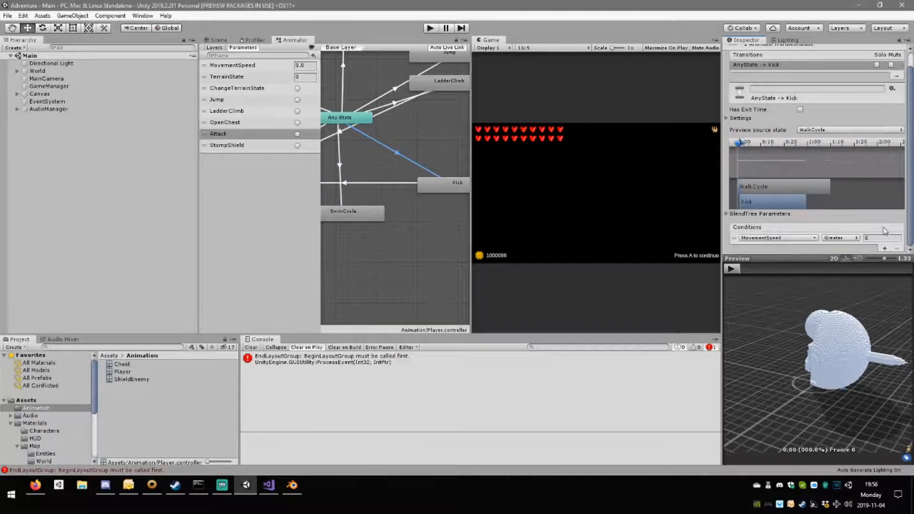
pyautogui.click(800, 237)
pyautogui.moveTo(814, 284); pyautogui.dragTo(815, 296)
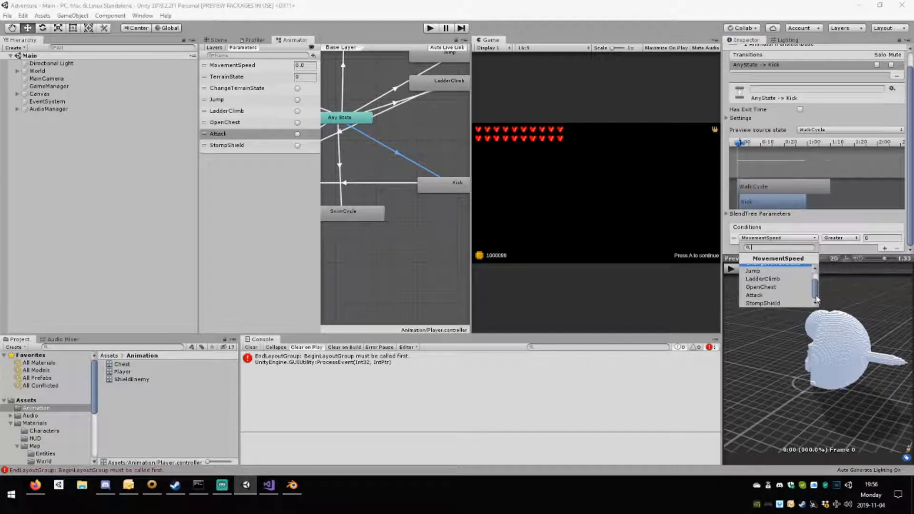
pyautogui.click(769, 296)
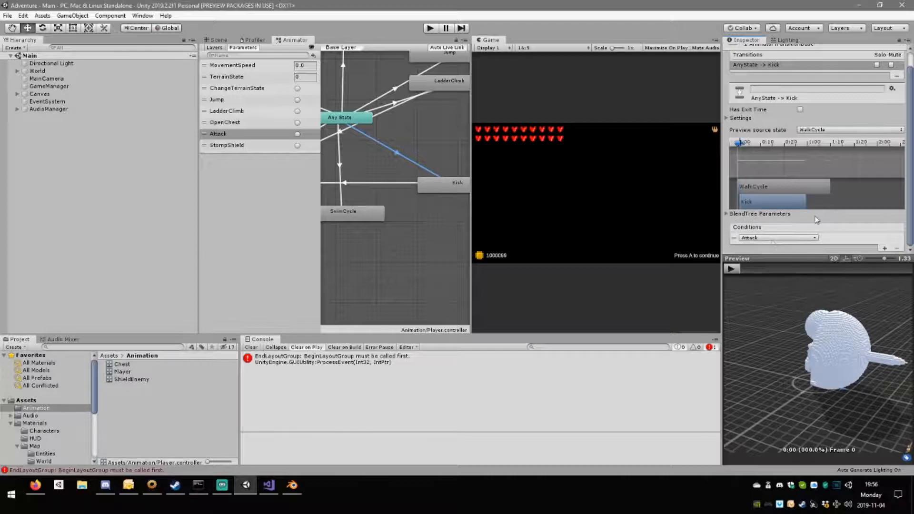
# Add an integer parameter named AttackType to the animator.
pyautogui.moveTo(442, 192)
pyautogui.mouseDown()
pyautogui.moveTo(436, 200)
pyautogui.moveTo(438, 184)
pyautogui.moveTo(453, 188)
pyautogui.mouseUp()
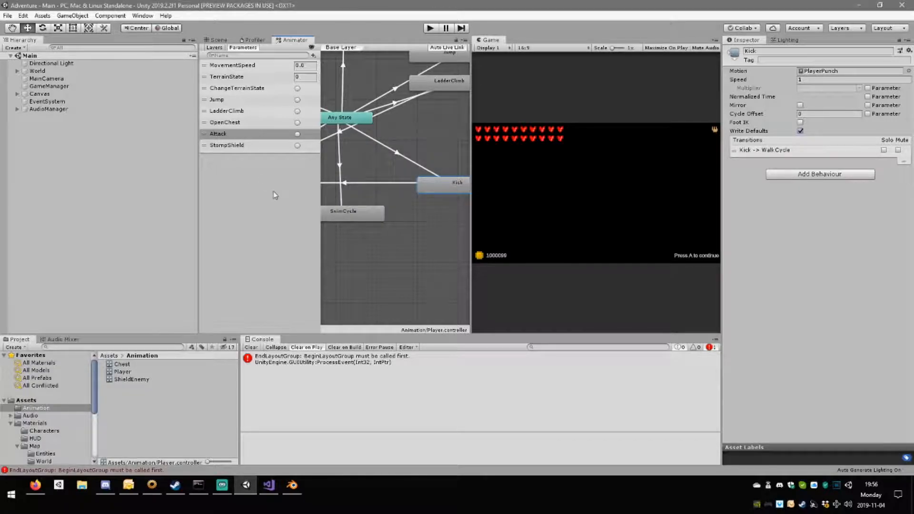
pyautogui.click(238, 175)
pyautogui.click(313, 56)
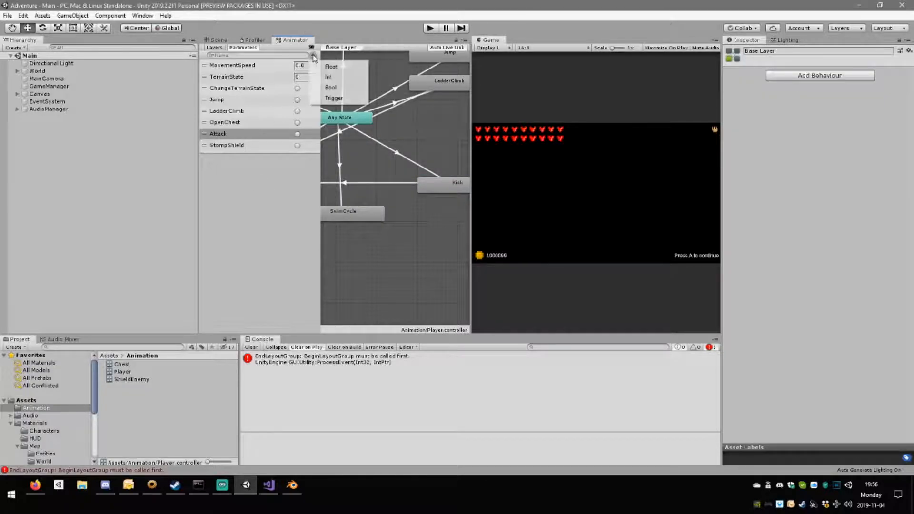
pyautogui.click(333, 76)
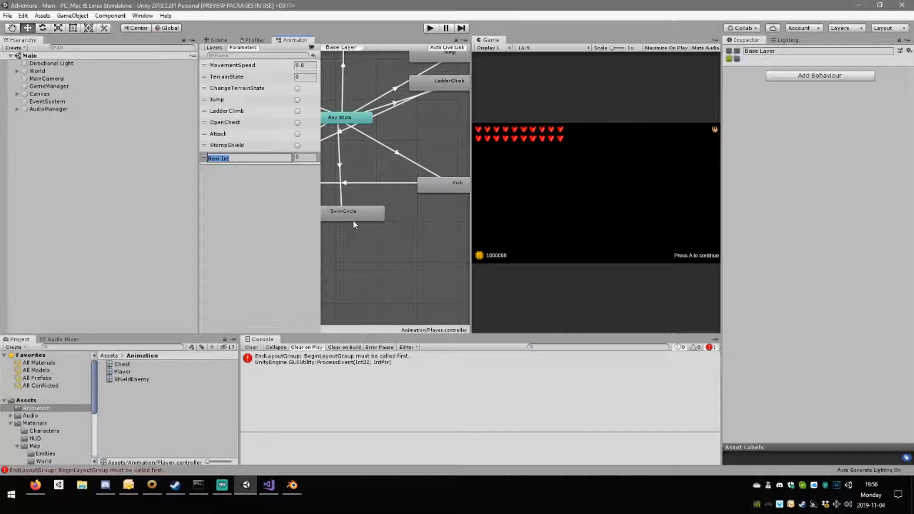
pyautogui.write('ettackType')
pyautogui.press('Return')
# Add a second condition, AttackType Equals -1, to the AnyState to Kick transition.
pyautogui.click(390, 150)
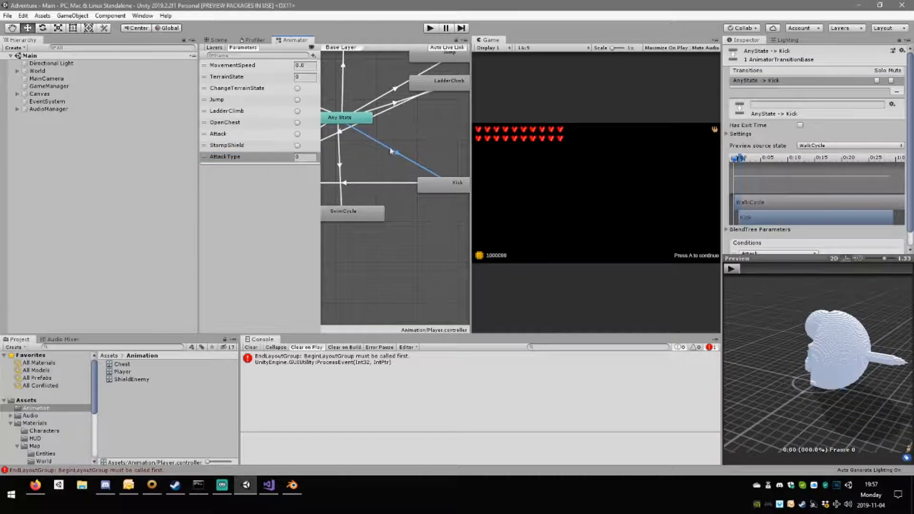
pyautogui.scroll(-2, 864, 202)
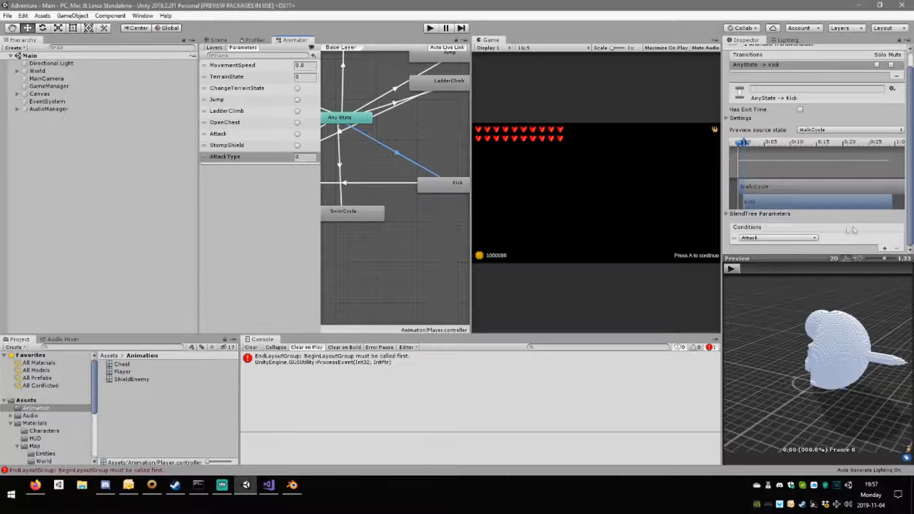
pyautogui.click(884, 248)
pyautogui.click(801, 248)
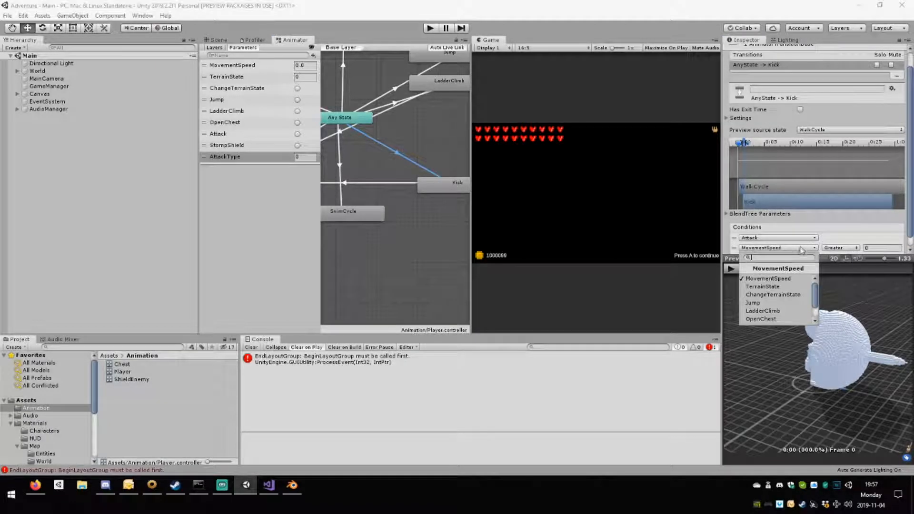
pyautogui.click(778, 324)
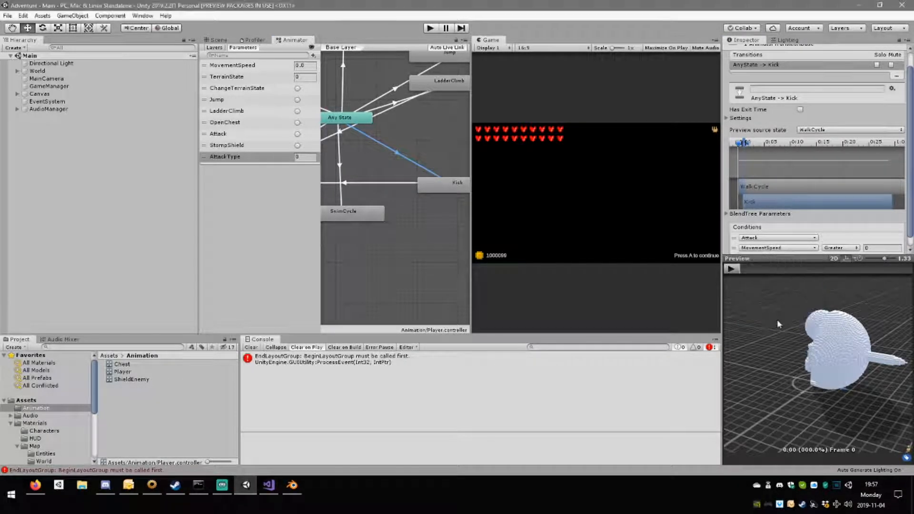
pyautogui.click(857, 250)
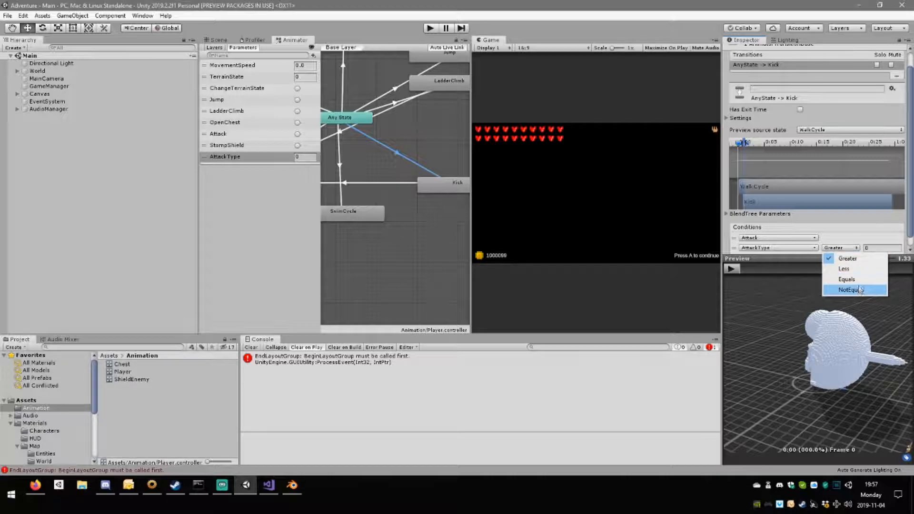
pyautogui.click(849, 279)
pyautogui.click(878, 246)
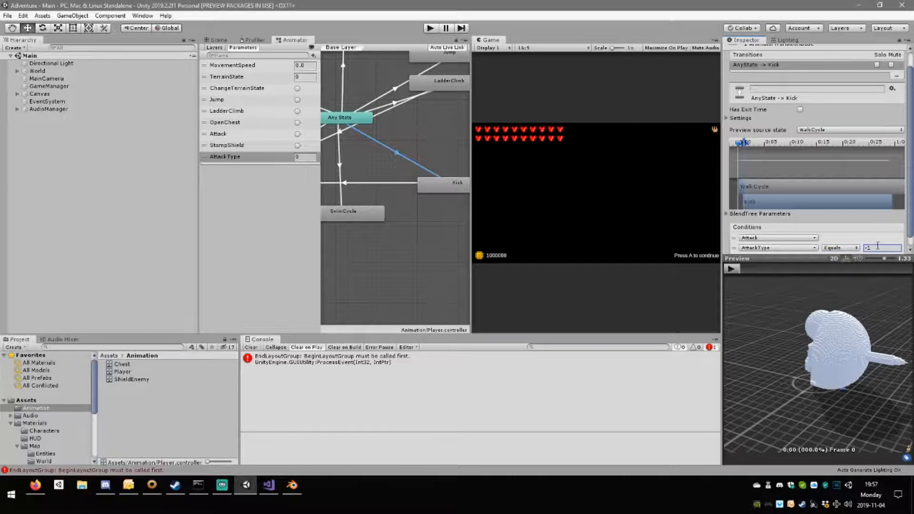
pyautogui.scroll(-1, 880, 230)
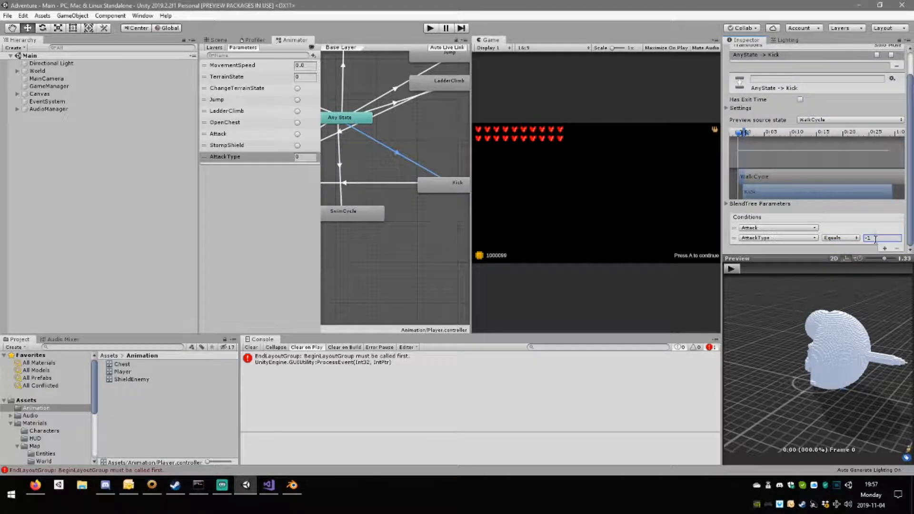
pyautogui.click(282, 158)
# Duplicate the Kick state and place the copy beside the original in the state graph.
pyautogui.scroll(-5, 405, 191)
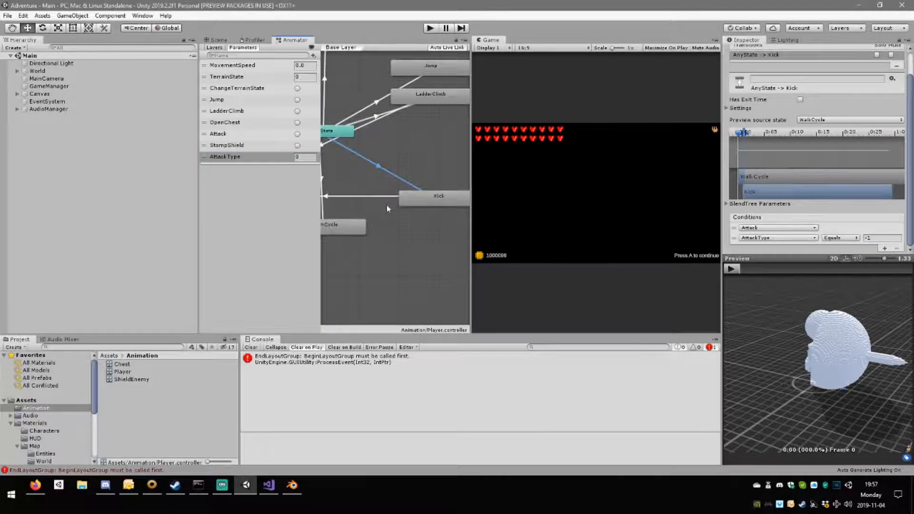
pyautogui.moveTo(431, 209)
pyautogui.mouseDown(button='middle')
pyautogui.moveTo(399, 210)
pyautogui.moveTo(420, 209)
pyautogui.mouseUp(button='middle')
pyautogui.click(398, 209)
pyautogui.rightClick(425, 202)
pyautogui.click(387, 204)
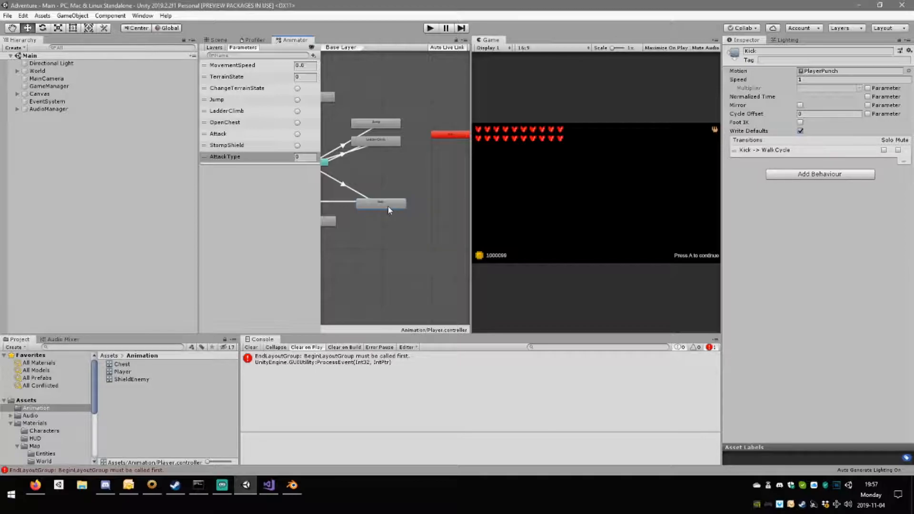
pyautogui.click(383, 219)
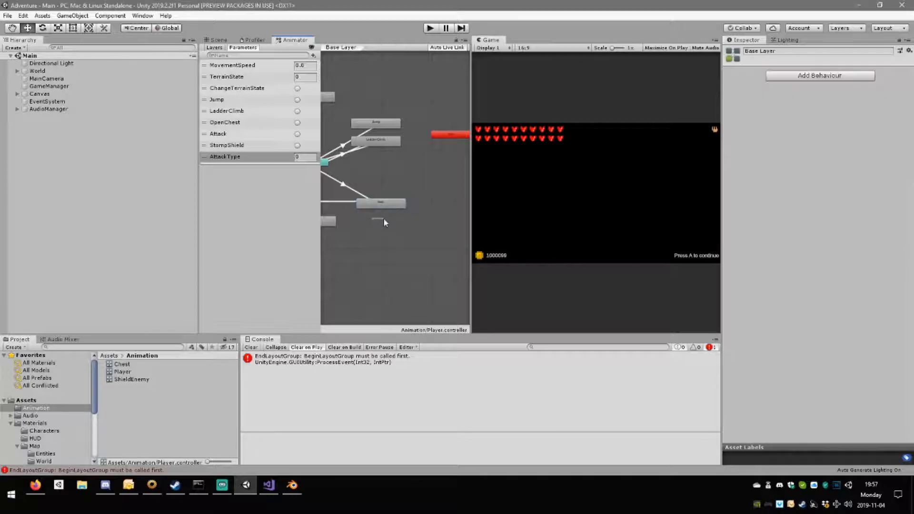
pyautogui.moveTo(383, 219); pyautogui.dragTo(407, 215, button='middle')
pyautogui.click(408, 205)
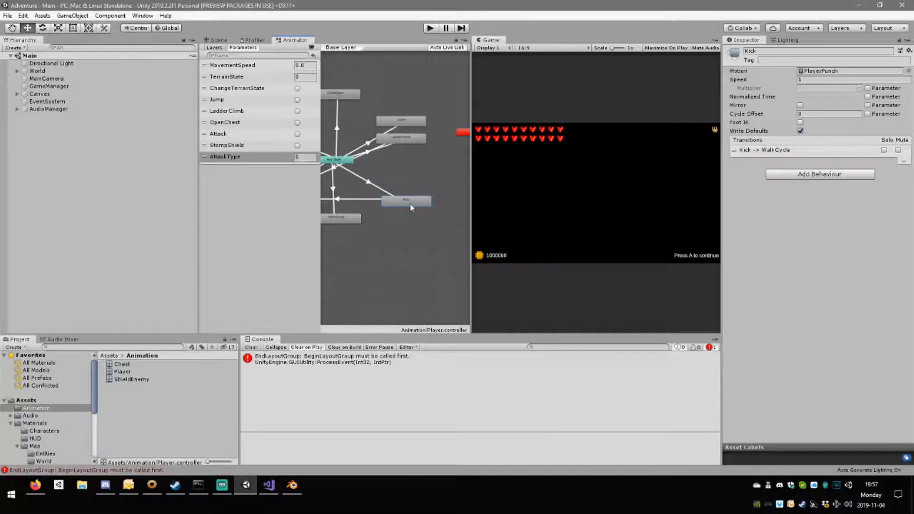
pyautogui.hotkey('ctrl', 'd')
pyautogui.click(415, 212)
pyautogui.moveTo(404, 235); pyautogui.dragTo(374, 233, button='middle')
pyautogui.moveTo(391, 213); pyautogui.dragTo(431, 204)
# Add a transition from Any State to the duplicated Kick state.
pyautogui.moveTo(328, 178); pyautogui.dragTo(363, 179, button='middle')
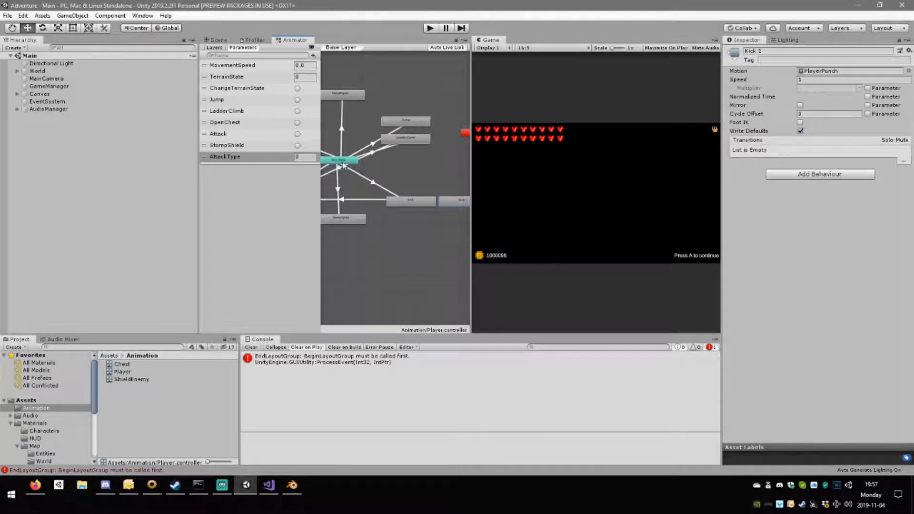
pyautogui.rightClick(341, 162)
pyautogui.click(364, 168)
pyautogui.click(454, 200)
# Move the original Kick state lower in the graph and add a transition from Kick 1 to WalkCycle.
pyautogui.moveTo(402, 207); pyautogui.dragTo(367, 205)
pyautogui.moveTo(373, 229); pyautogui.dragTo(426, 230, button='middle')
pyautogui.moveTo(404, 221); pyautogui.dragTo(366, 234)
pyautogui.moveTo(429, 207); pyautogui.dragTo(417, 236)
pyautogui.moveTo(446, 226); pyautogui.dragTo(389, 227, button='middle')
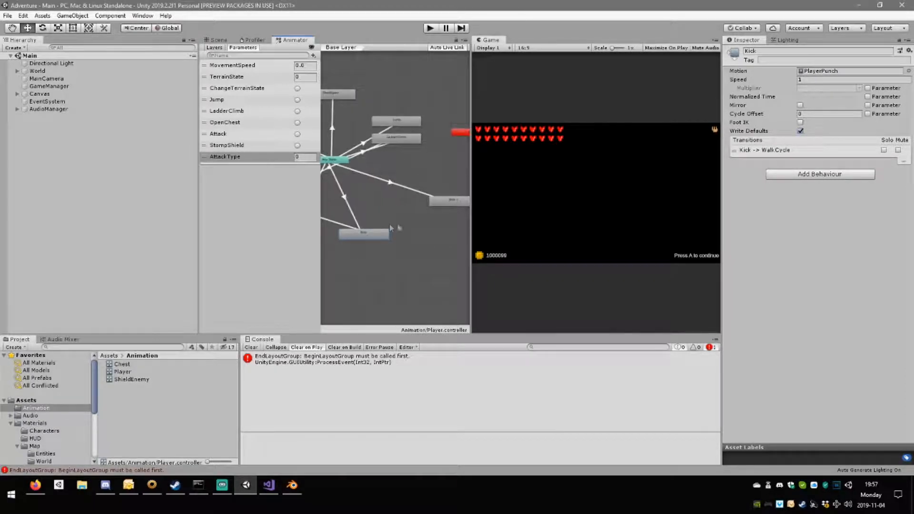
pyautogui.rightClick(444, 202)
pyautogui.click(459, 206)
pyautogui.moveTo(343, 210); pyautogui.dragTo(384, 211, button='middle')
pyautogui.click(349, 201)
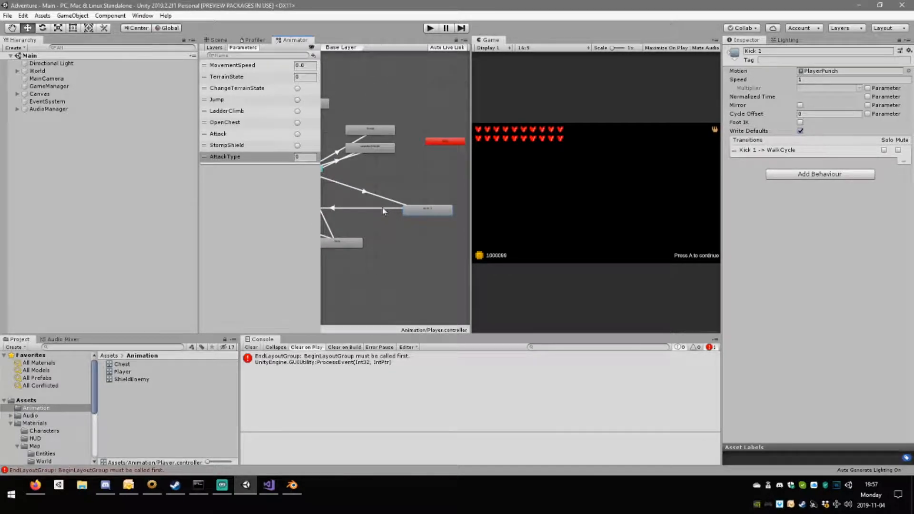
# Shorten the Kick 1 to WalkCycle blend so WalkCycle starts near the end of Kick 1, and preview the transition.
pyautogui.click(384, 208)
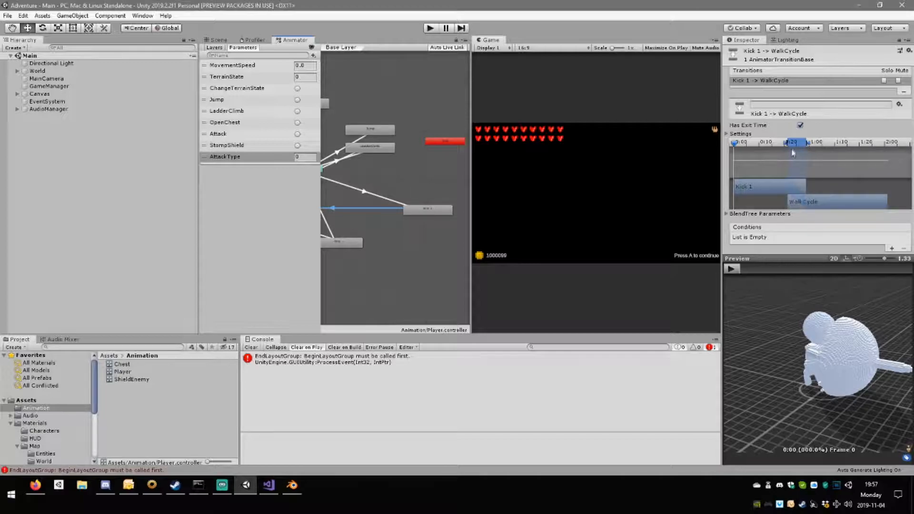
pyautogui.moveTo(785, 145); pyautogui.dragTo(802, 146)
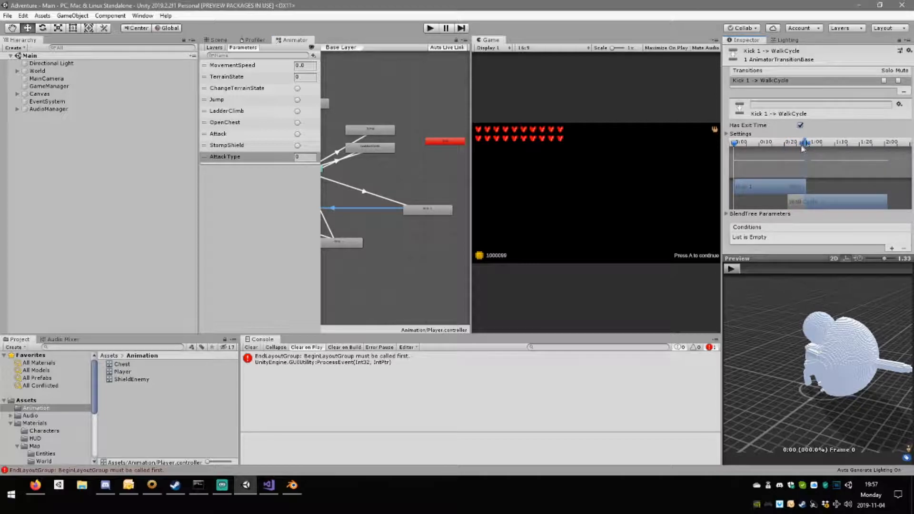
pyautogui.moveTo(816, 196); pyautogui.dragTo(855, 212)
pyautogui.click(732, 268)
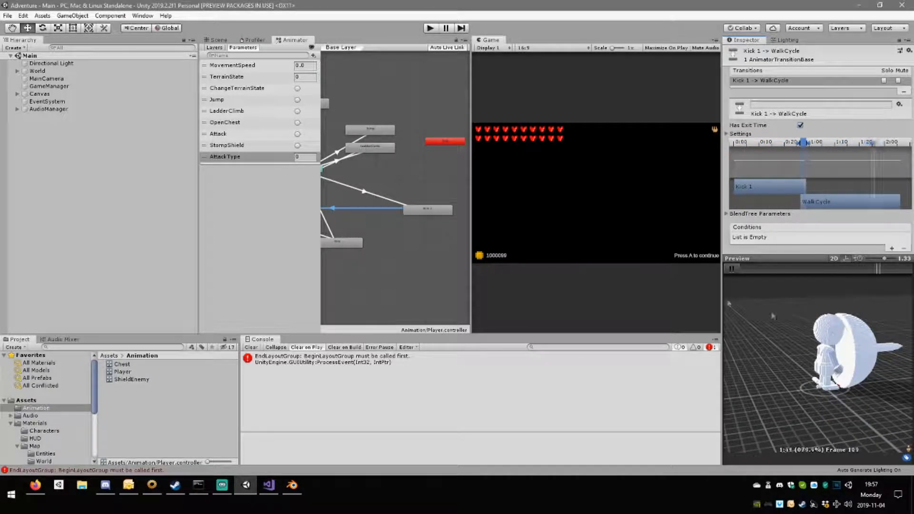
# Give the AnyState to Kick 1 transition two conditions: the Attack trigger and AttackType Equals 0.
pyautogui.click(385, 198)
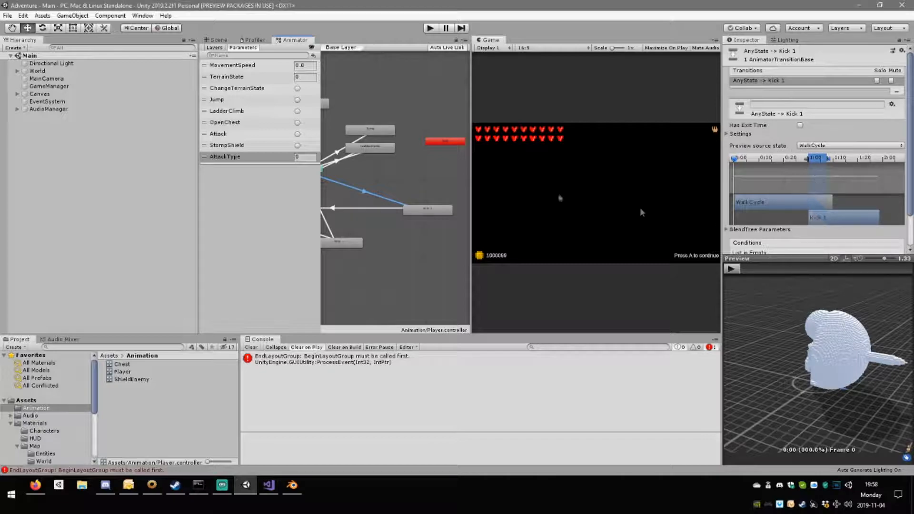
pyautogui.scroll(-2, 779, 223)
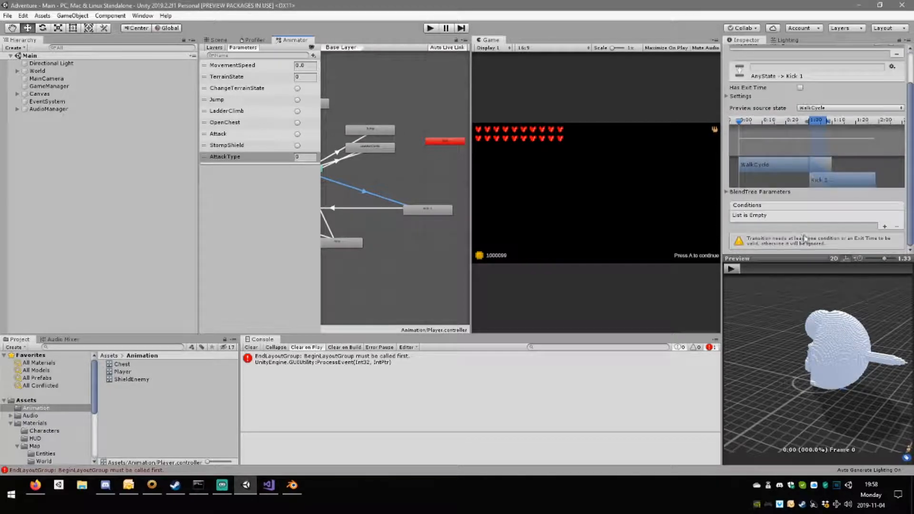
pyautogui.click(884, 226)
pyautogui.click(788, 237)
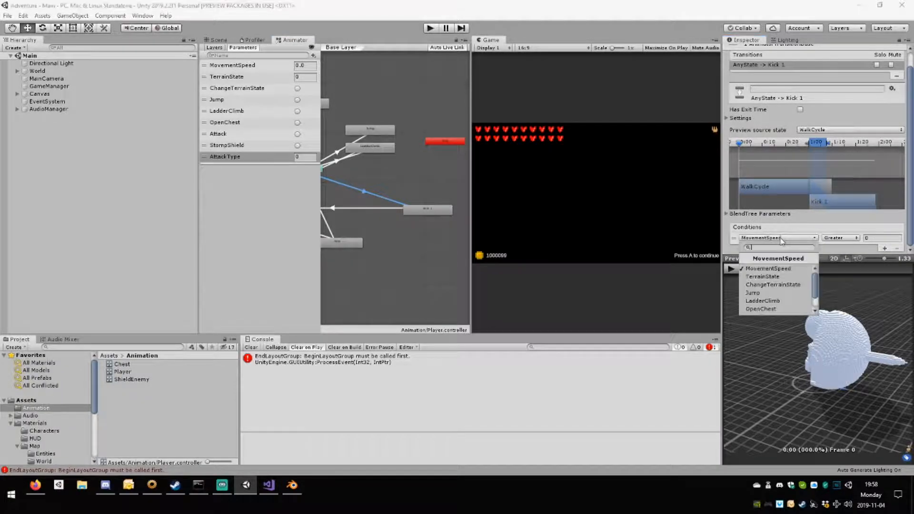
pyautogui.click(778, 295)
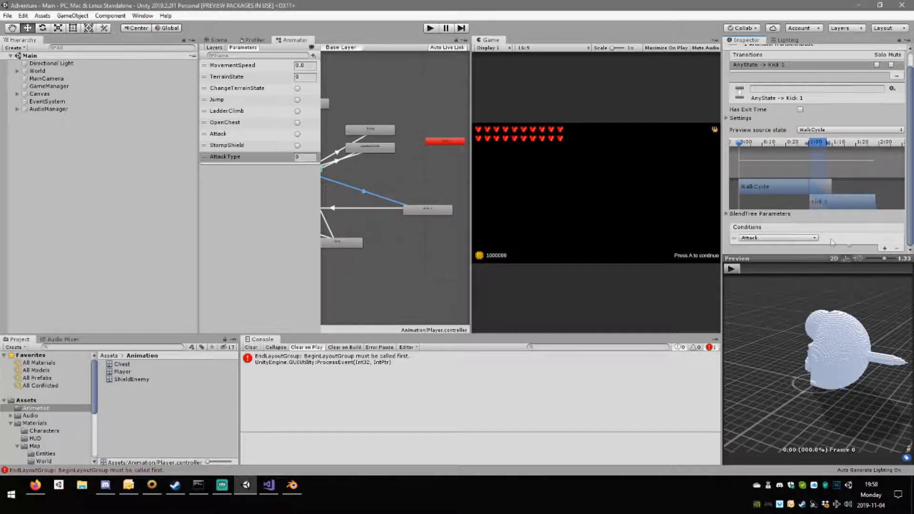
pyautogui.click(885, 247)
pyautogui.scroll(-1, 808, 249)
pyautogui.click(790, 237)
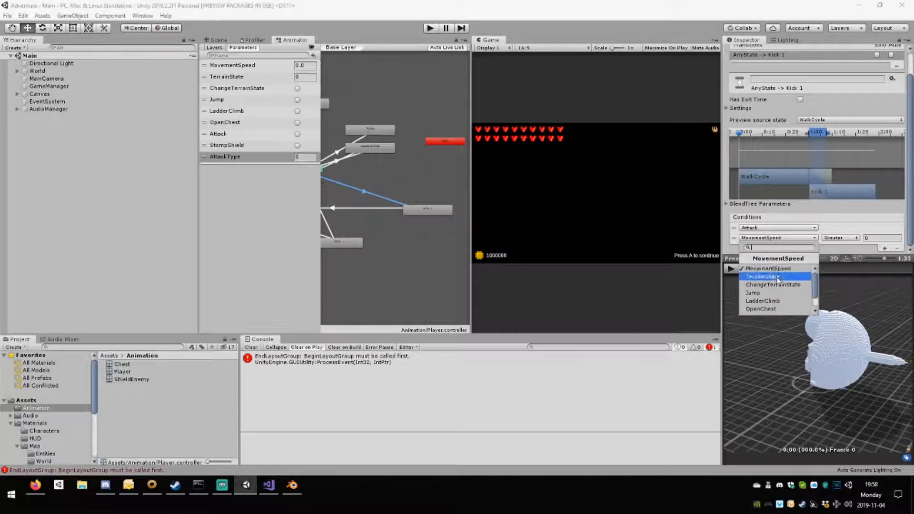
pyautogui.click(781, 312)
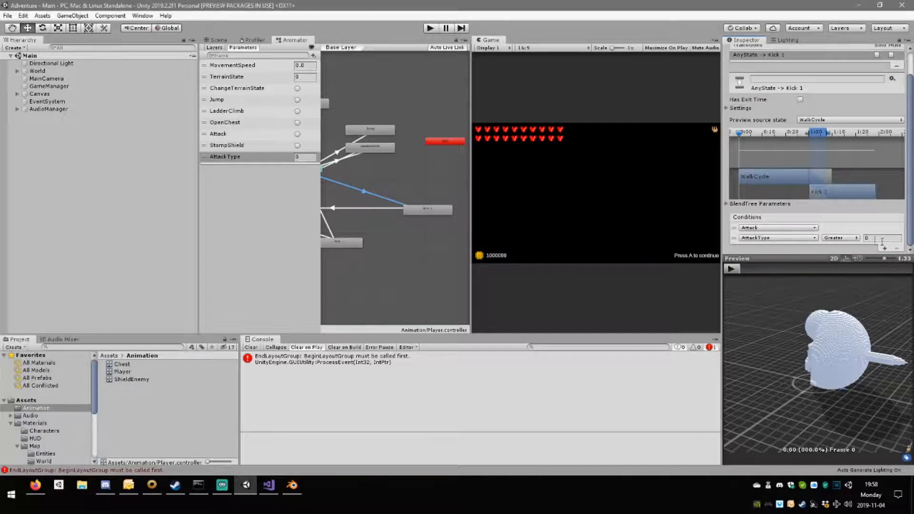
pyautogui.click(840, 237)
pyautogui.click(841, 267)
# Move the AnyState to Kick 1 transition to the very start of the WalkCycle source state with almost no blend.
pyautogui.scroll(2, 819, 195)
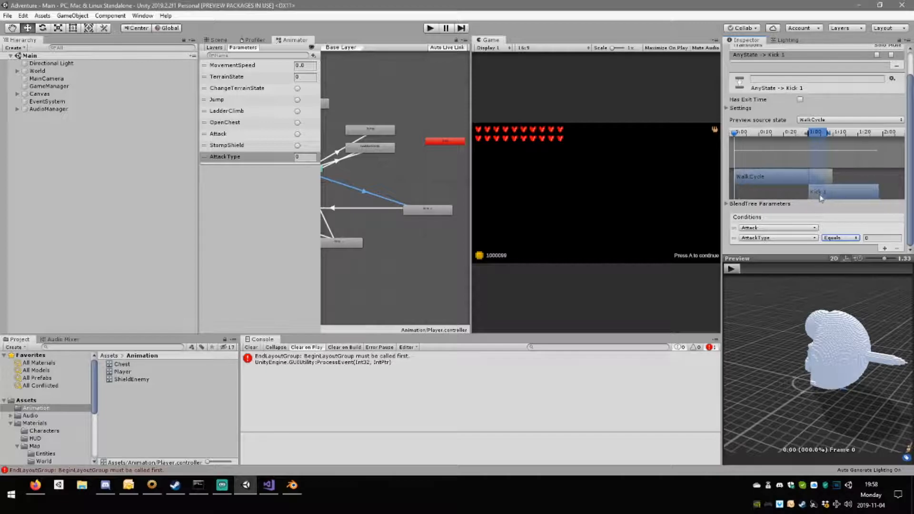
pyautogui.moveTo(815, 139); pyautogui.dragTo(739, 137)
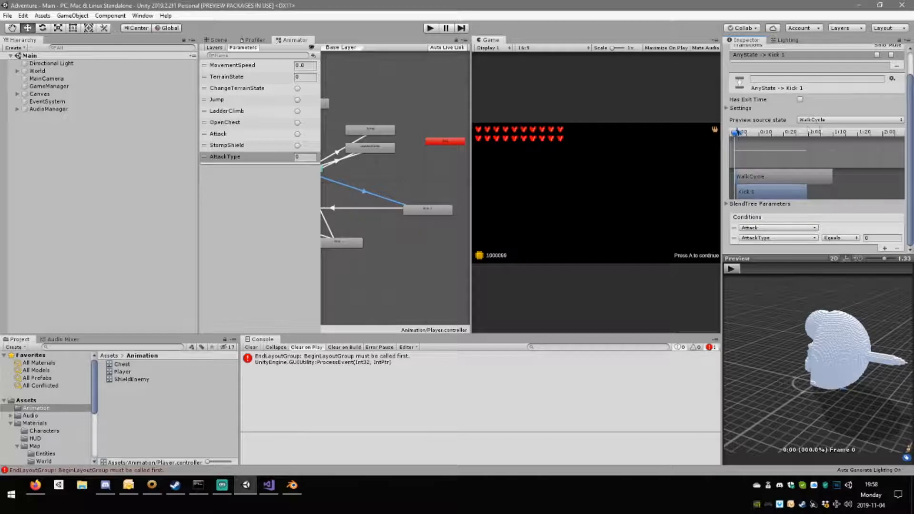
pyautogui.click(809, 120)
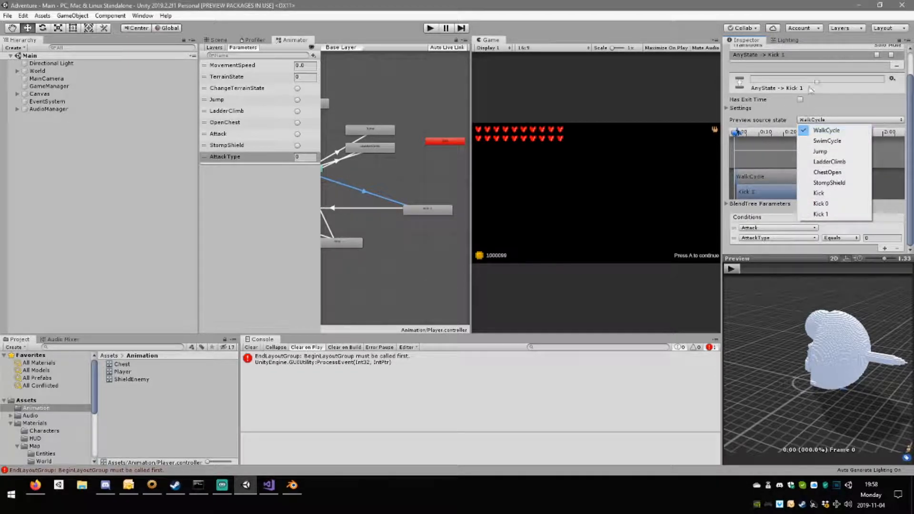
pyautogui.click(863, 110)
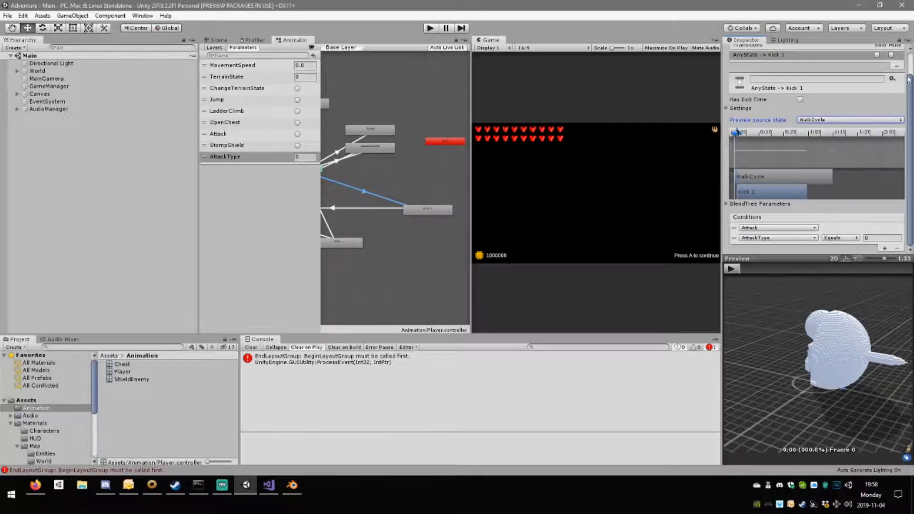
pyautogui.scroll(2, 828, 81)
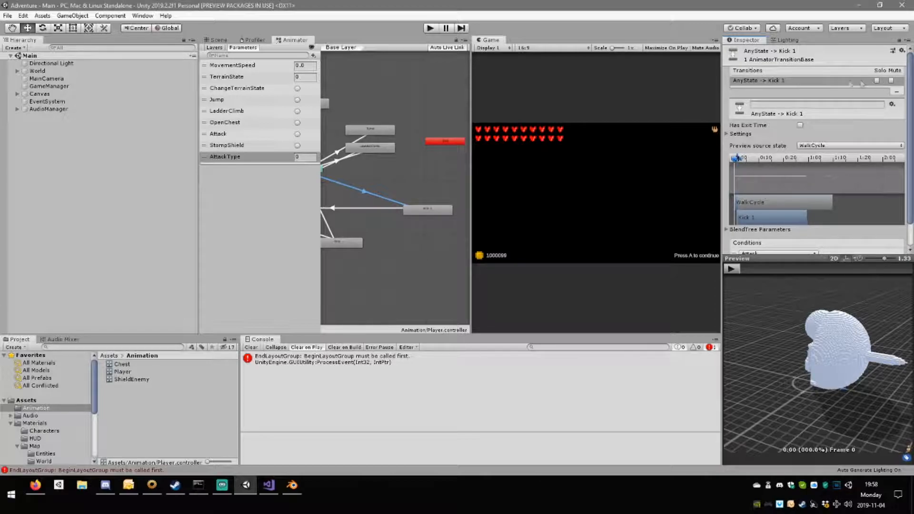
# Assign the PlayerSwing0 motion to the Kick 1 state and preview the AnyState to Kick 1 transition.
pyautogui.click(420, 212)
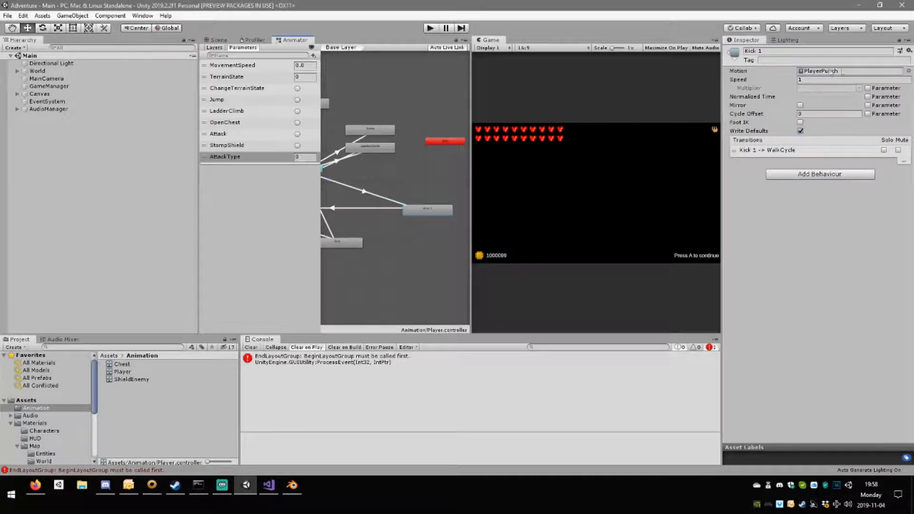
pyautogui.click(908, 71)
pyautogui.doubleClick(523, 275)
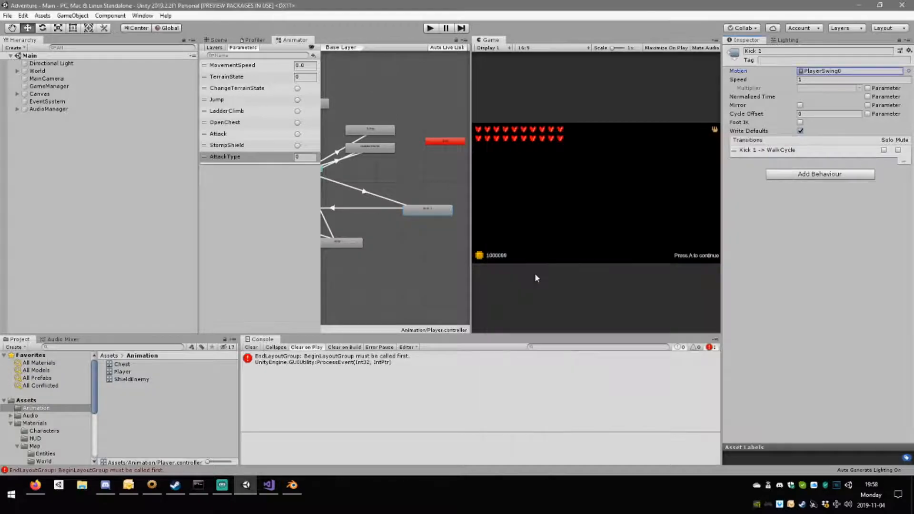
pyautogui.click(376, 192)
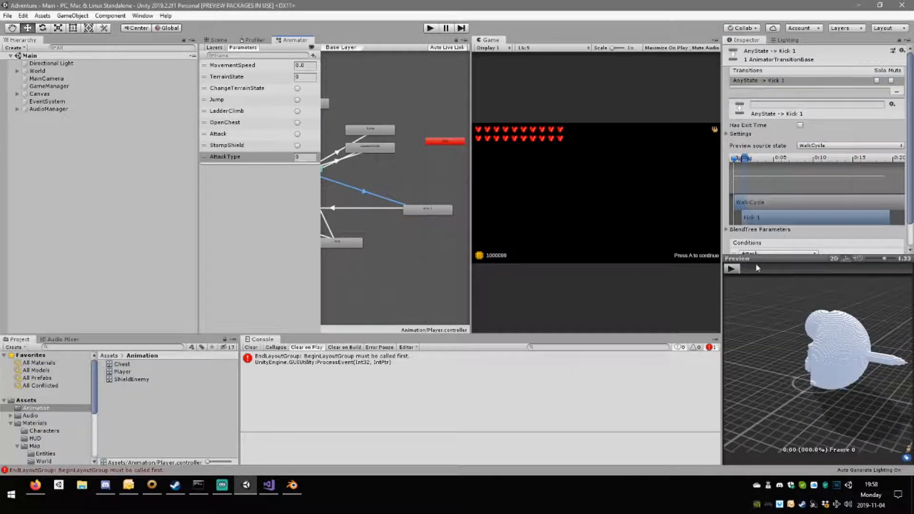
pyautogui.click(731, 269)
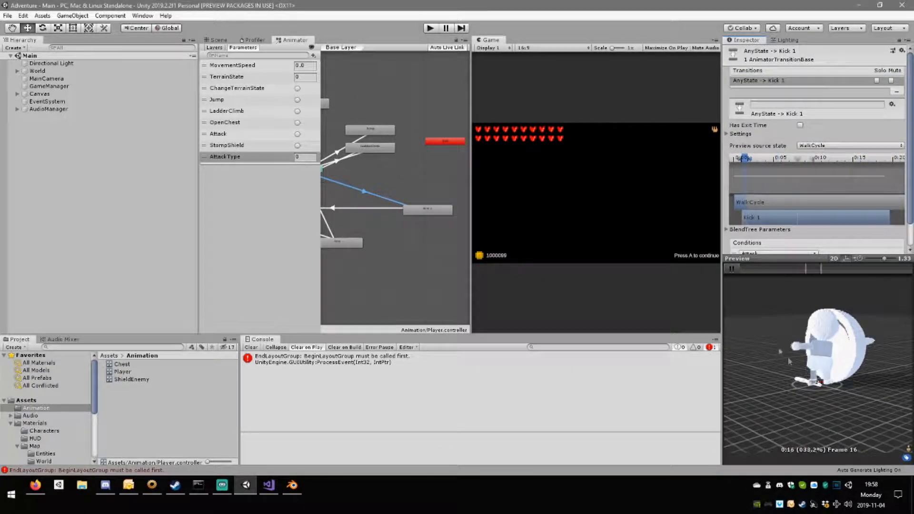
# Start WalkCycle earlier in the Kick 1 to WalkCycle transition to lengthen the blend, and preview the result.
pyautogui.click(371, 207)
pyautogui.click(731, 269)
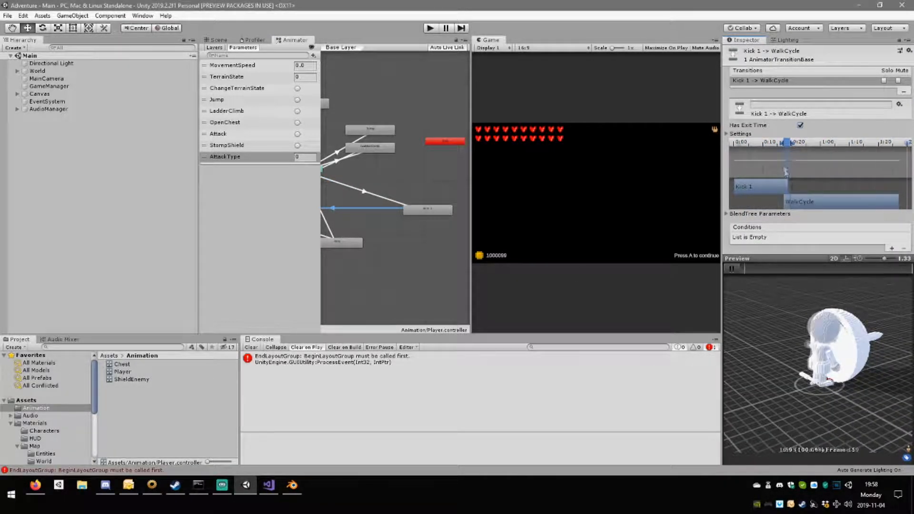
pyautogui.moveTo(782, 148); pyautogui.dragTo(763, 149)
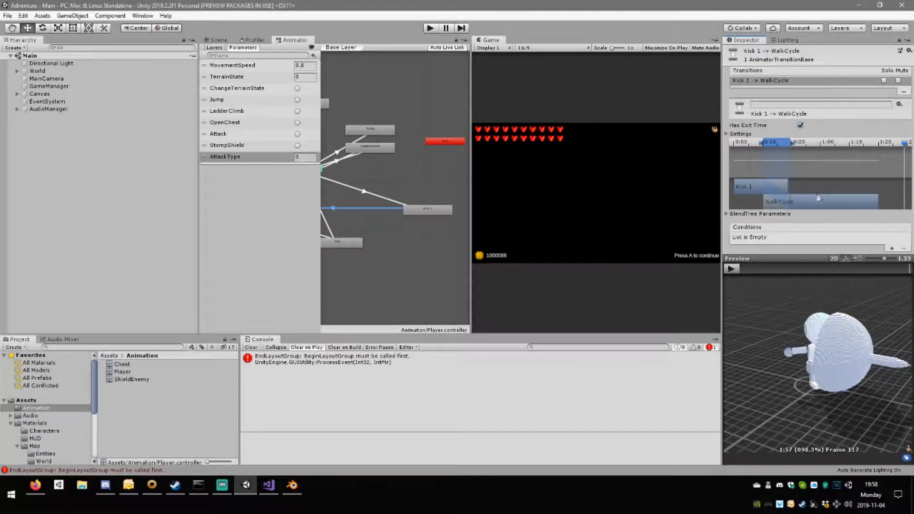
pyautogui.click(736, 267)
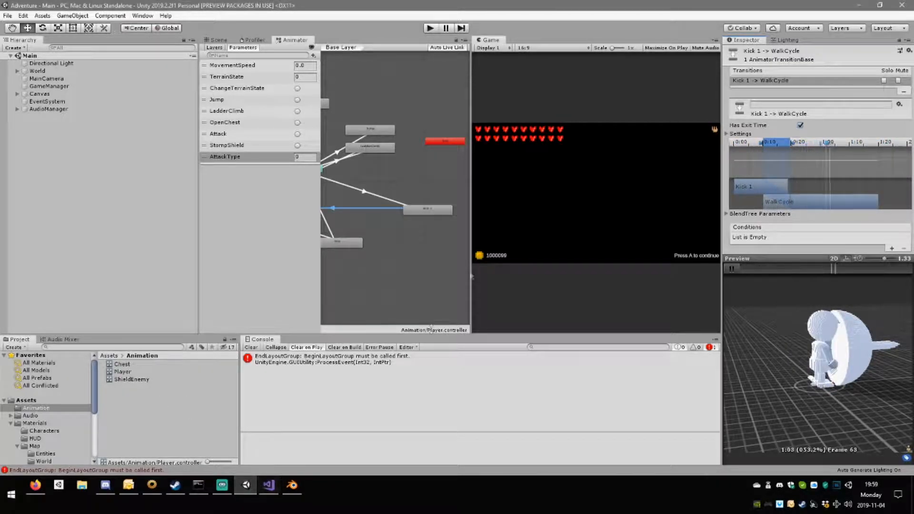
# Rename the Kick 1 state as Swing0.
pyautogui.click(425, 212)
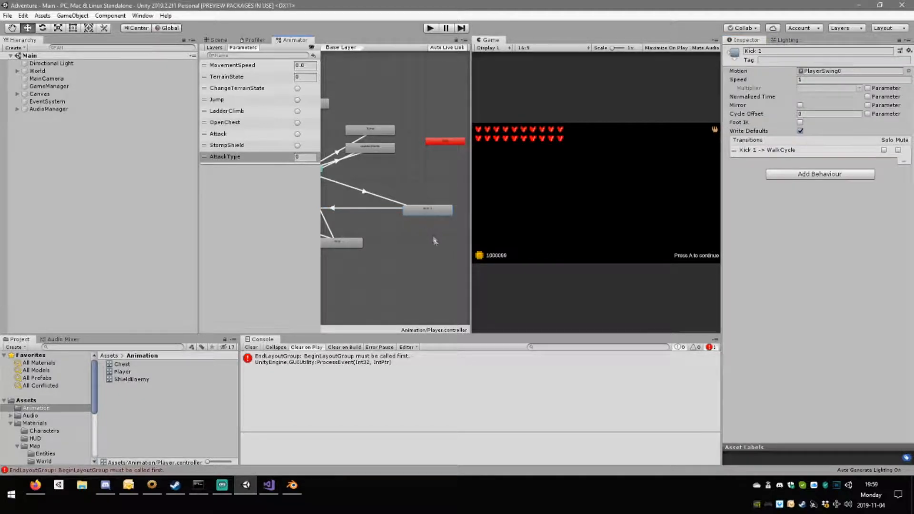
pyautogui.moveTo(433, 239); pyautogui.dragTo(419, 221, button='middle')
pyautogui.click(781, 51)
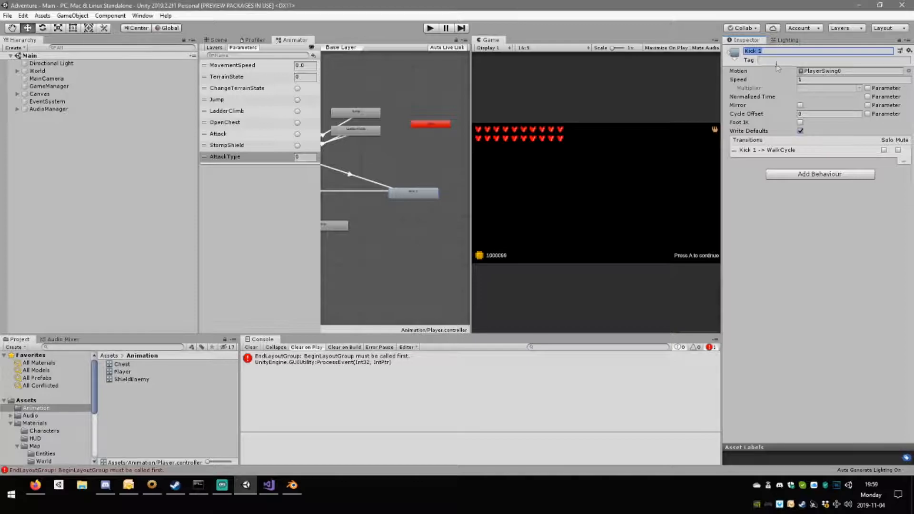
pyautogui.write('Swing0')
pyautogui.press('Return')
# Duplicate the Swing0 state twice and stack the two copies evenly below it in the graph.
pyautogui.click(414, 205)
pyautogui.click(427, 193)
pyautogui.hotkey('ctrl', 'd')
pyautogui.moveTo(427, 208); pyautogui.dragTo(413, 226)
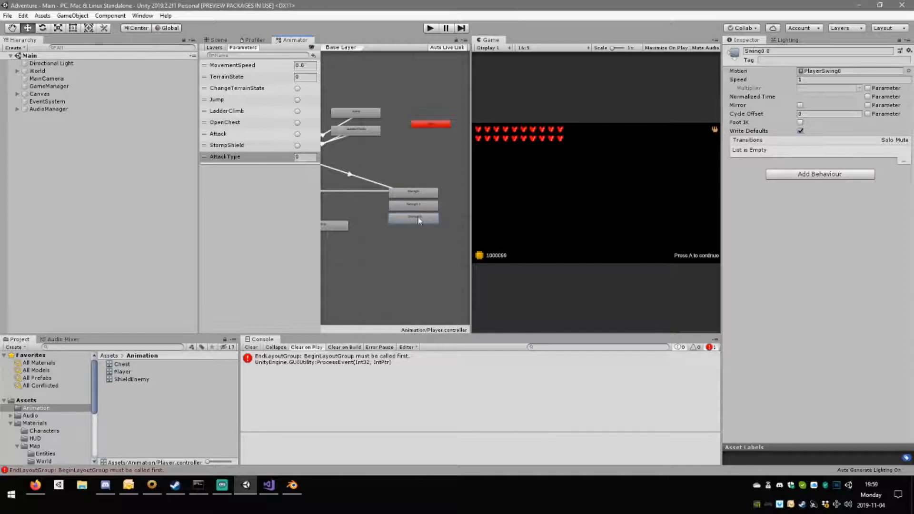
pyautogui.moveTo(418, 218); pyautogui.dragTo(415, 222)
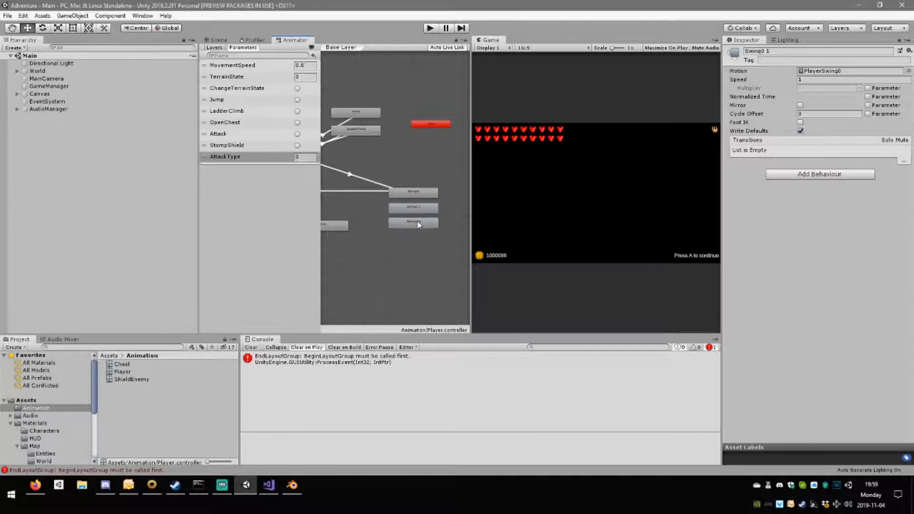
pyautogui.moveTo(418, 208); pyautogui.dragTo(416, 225)
# Rename the upper Swing0 copy as Swing1 and the lower copy as SwingFinal.
pyautogui.click(419, 211)
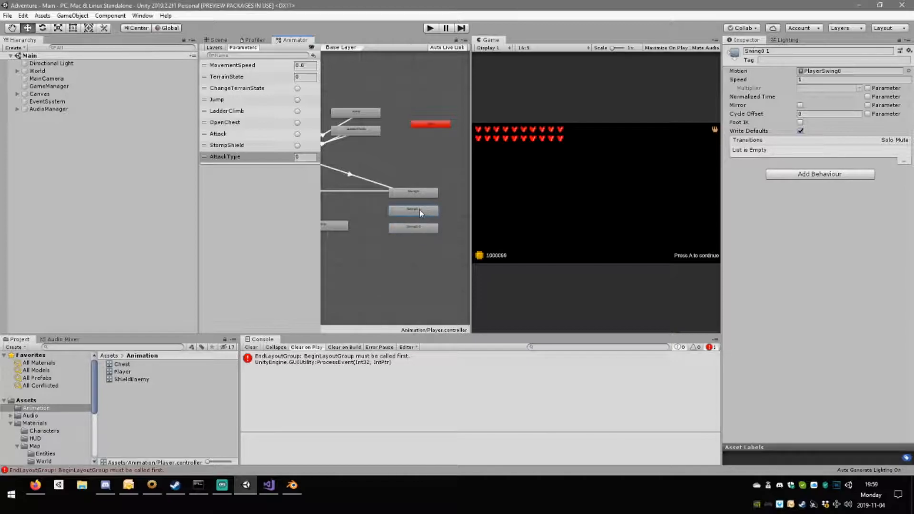
pyautogui.click(760, 51)
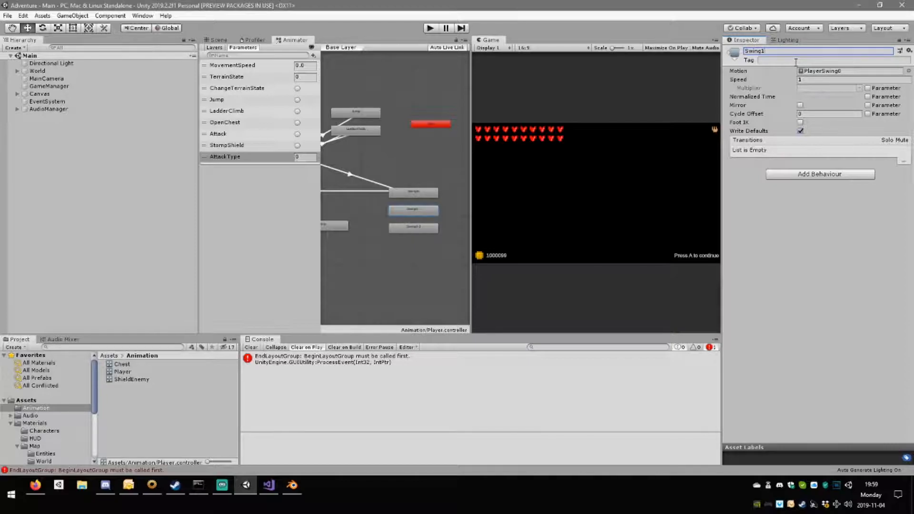
pyautogui.click(413, 230)
pyautogui.click(788, 50)
# Assign the PlayerSwingFinal motion to the SwingFinal state and the PlayerSwing1 motion to the Swing1 state.
pyautogui.click(908, 71)
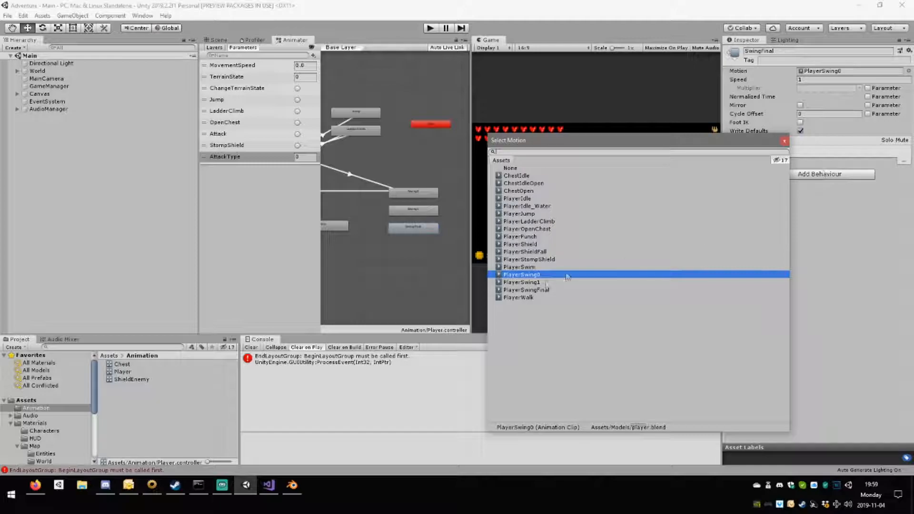
pyautogui.doubleClick(532, 289)
pyautogui.click(414, 210)
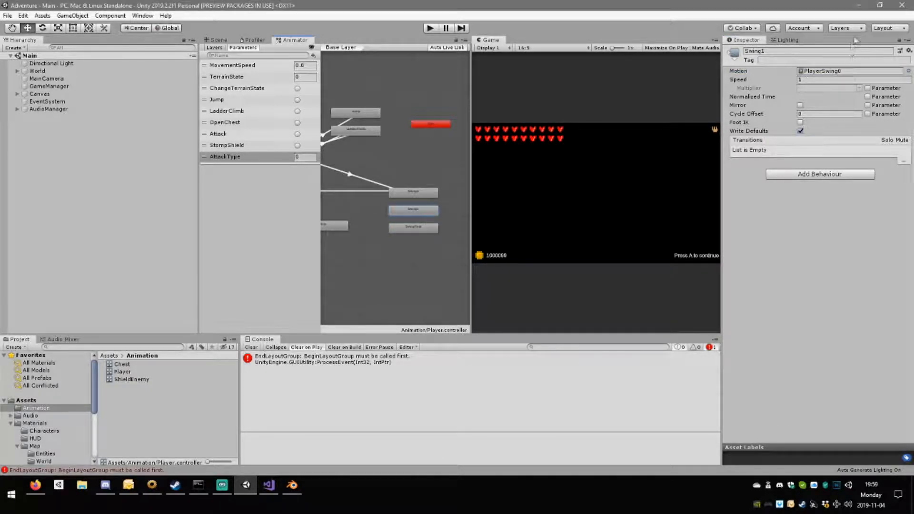
pyautogui.click(907, 71)
pyautogui.doubleClick(530, 282)
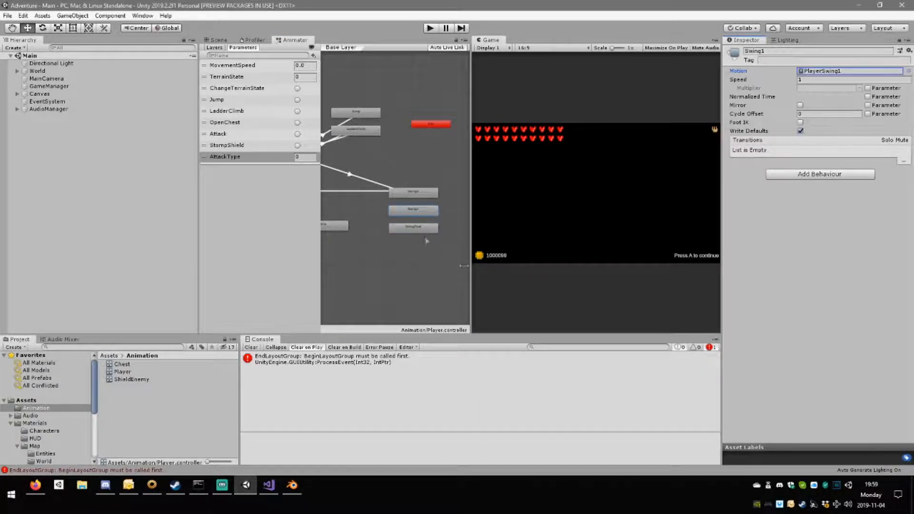
# Chain the swings with transitions from Swing0 to Swing1 and from Swing1 to SwingFinal.
pyautogui.rightClick(407, 191)
pyautogui.click(415, 197)
pyautogui.click(413, 210)
pyautogui.rightClick(418, 212)
pyautogui.click(422, 219)
pyautogui.click(417, 235)
# Add transitions back to WalkCycle from both Swing1 and SwingFinal.
pyautogui.moveTo(372, 231); pyautogui.dragTo(415, 230, button='middle')
pyautogui.rightClick(456, 208)
pyautogui.click(462, 214)
pyautogui.moveTo(329, 202)
pyautogui.mouseDown(button='middle')
pyautogui.moveTo(417, 203)
pyautogui.moveTo(297, 196)
pyautogui.moveTo(443, 204)
pyautogui.moveTo(311, 198)
pyautogui.mouseUp(button='middle')
pyautogui.rightClick(450, 225)
pyautogui.click(486, 232)
# Compare the swing transitions to WalkCycle, start WalkCycle earlier in the SwingFinal one, and preview that blend.
pyautogui.click(374, 194)
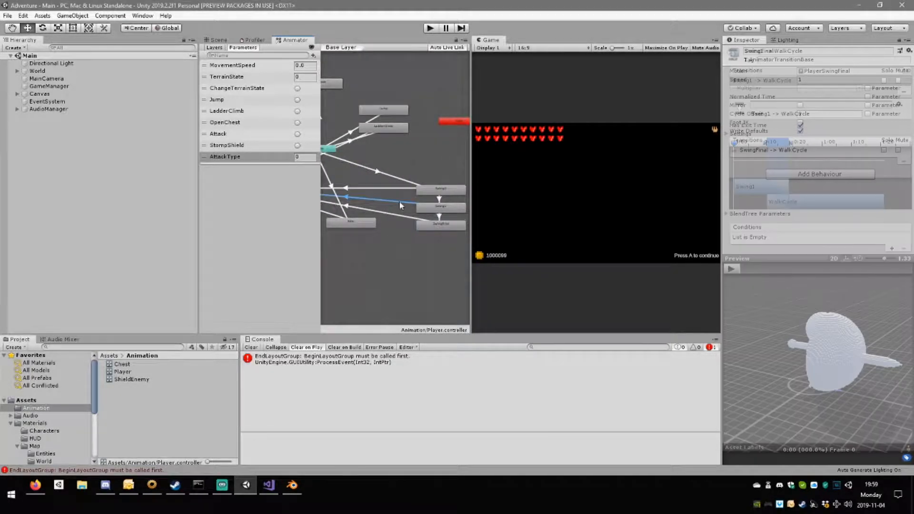
pyautogui.click(395, 214)
pyautogui.click(398, 191)
pyautogui.click(397, 187)
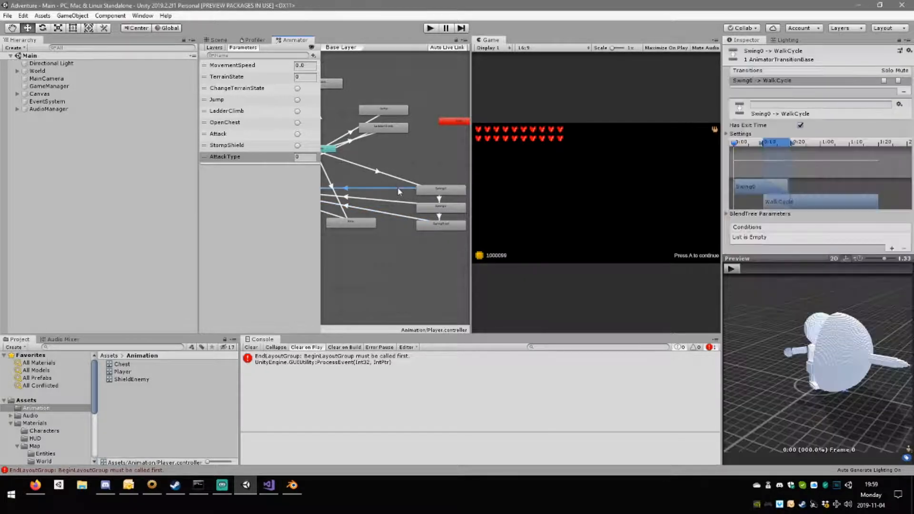
pyautogui.click(399, 200)
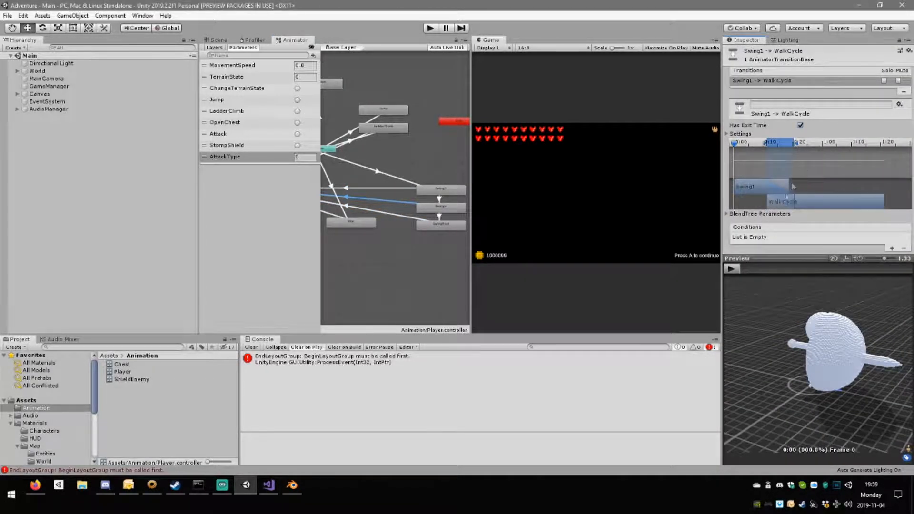
pyautogui.click(394, 215)
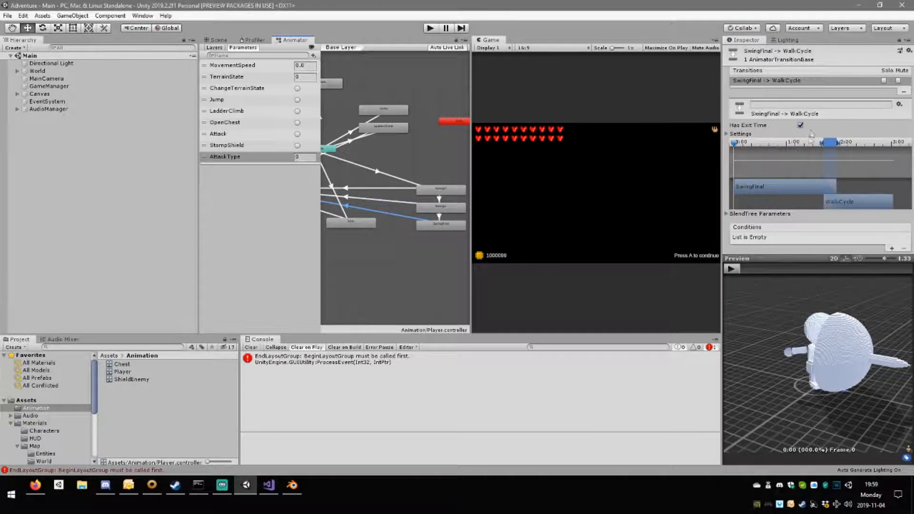
pyautogui.moveTo(860, 202); pyautogui.dragTo(847, 202)
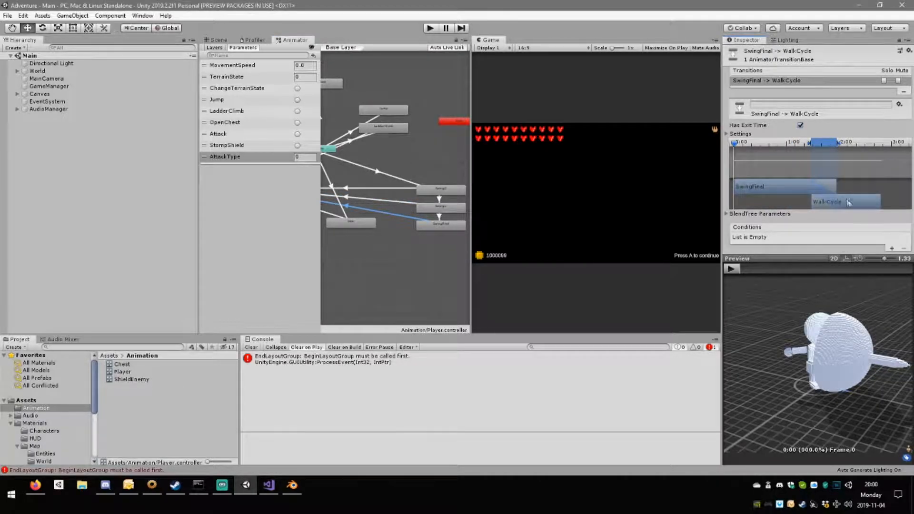
pyautogui.click(732, 270)
pyautogui.moveTo(830, 397); pyautogui.dragTo(855, 387, button='right')
# Disable Has Exit Time on the Swing0 to Swing1 transition and add the Attack trigger as its condition.
pyautogui.scroll(3, 401, 263)
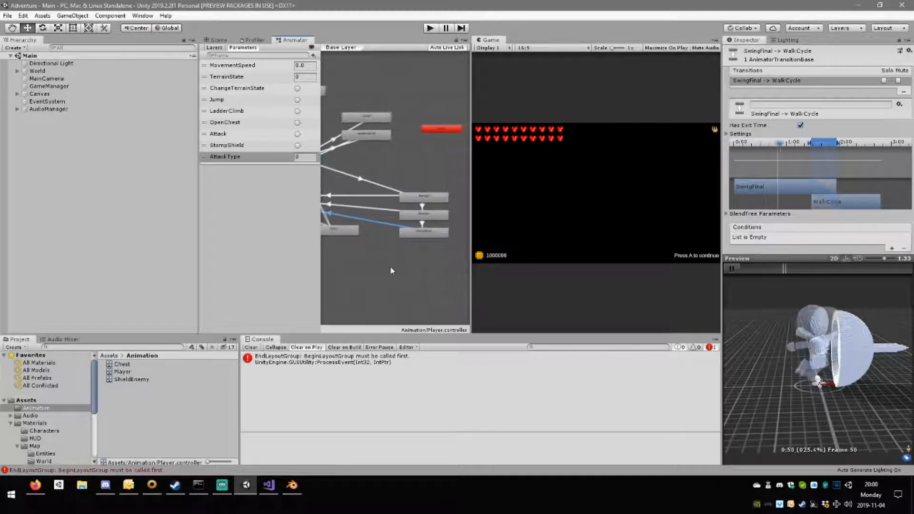
pyautogui.click(421, 212)
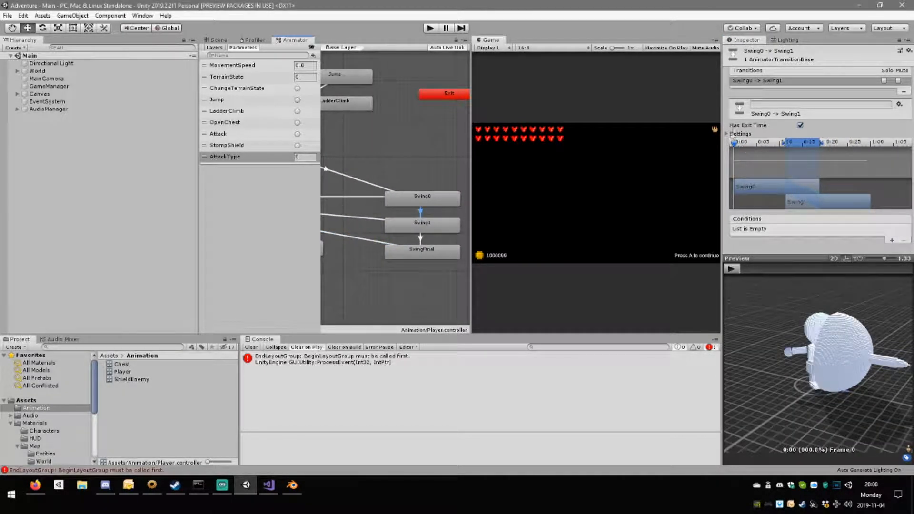
pyautogui.click(800, 126)
pyautogui.scroll(-1, 902, 222)
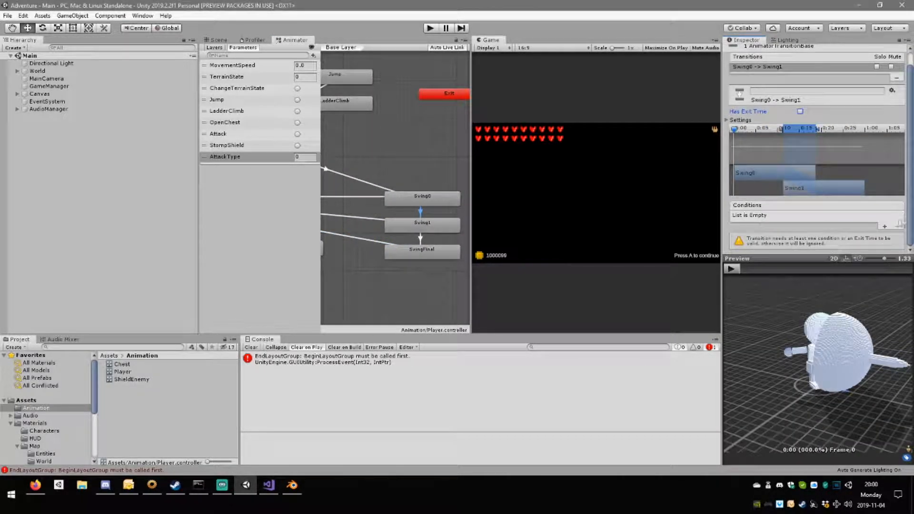
pyautogui.click(884, 227)
pyautogui.click(773, 230)
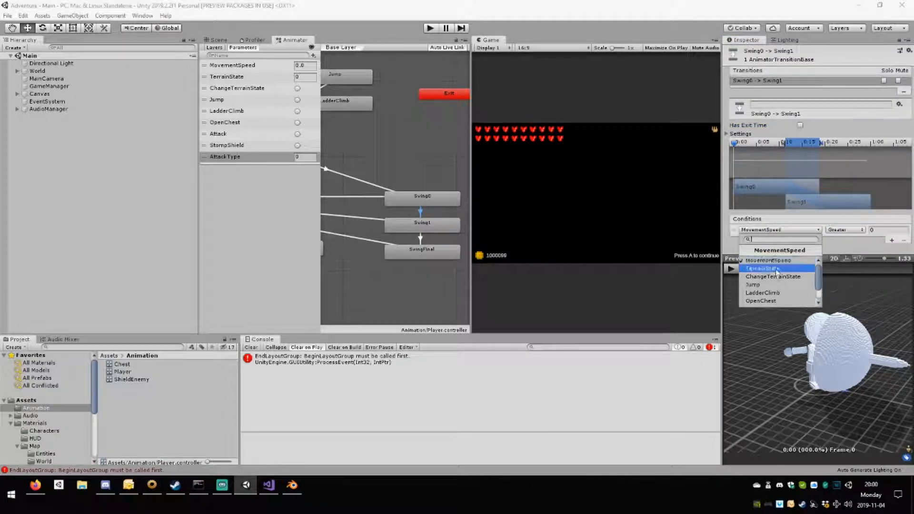
pyautogui.click(766, 287)
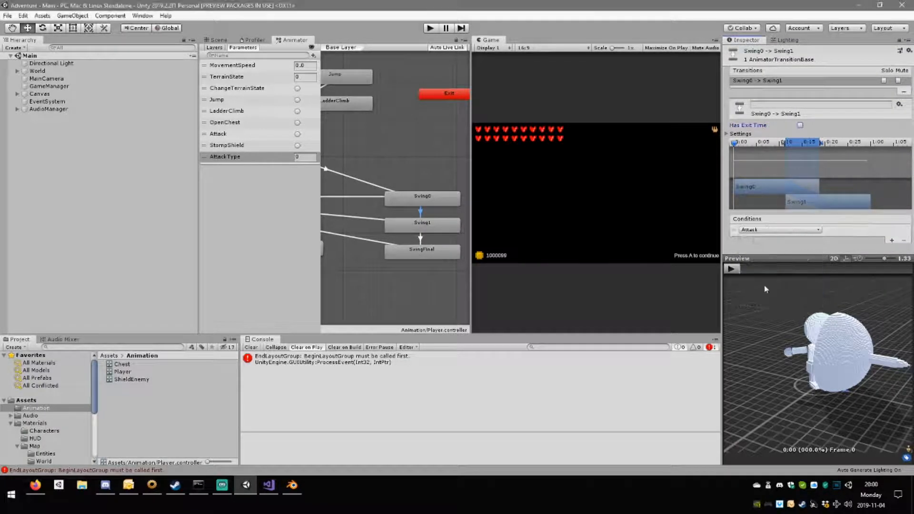
# Add the condition AttackType Equals 1 to the Swing0 to Swing1 transition and check it against the AnyState to Swing0 conditions.
pyautogui.click(891, 241)
pyautogui.click(778, 237)
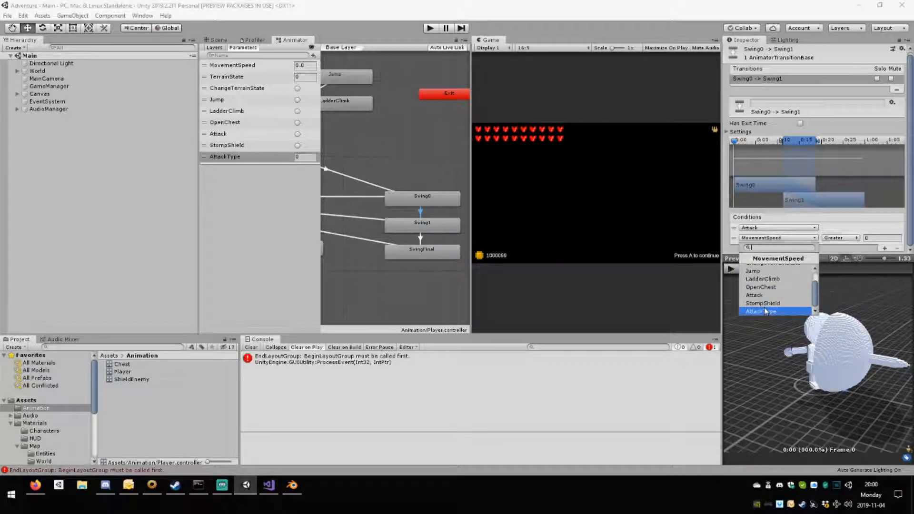
pyautogui.click(765, 311)
pyautogui.click(841, 238)
pyautogui.click(847, 269)
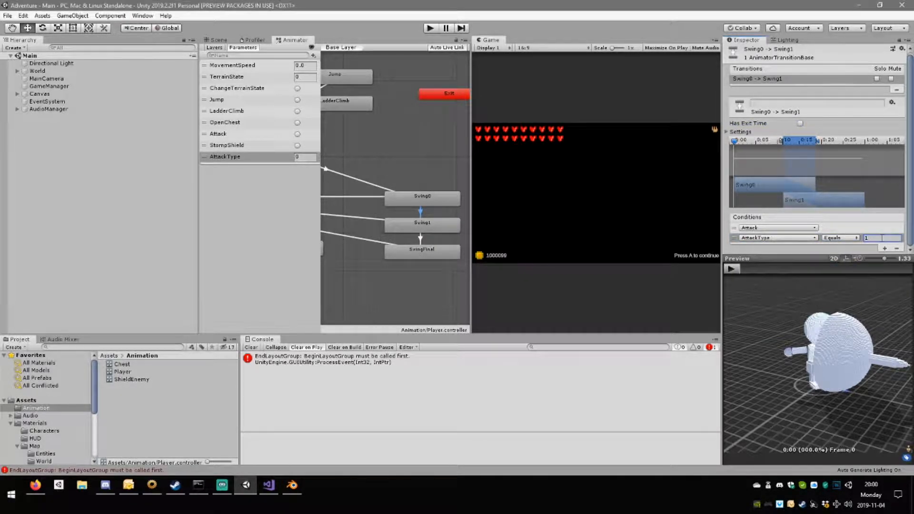
pyautogui.click(384, 189)
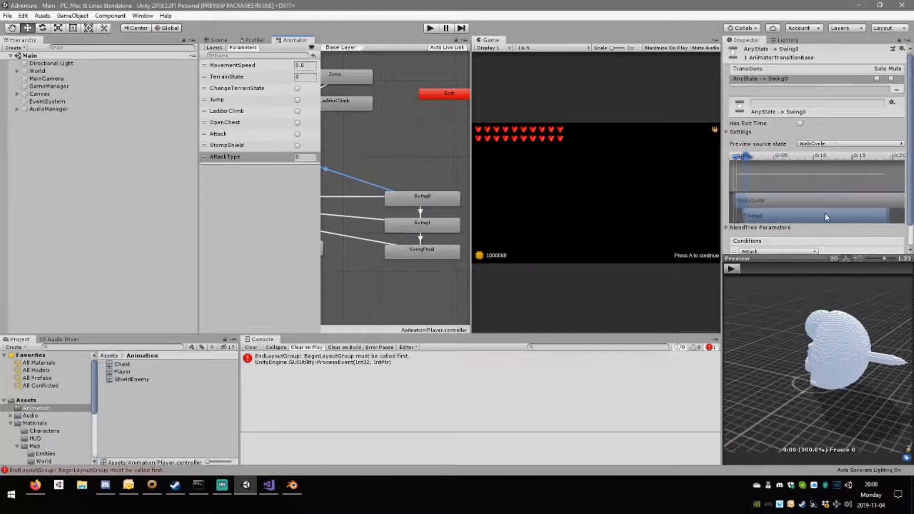
pyautogui.scroll(-1, 827, 221)
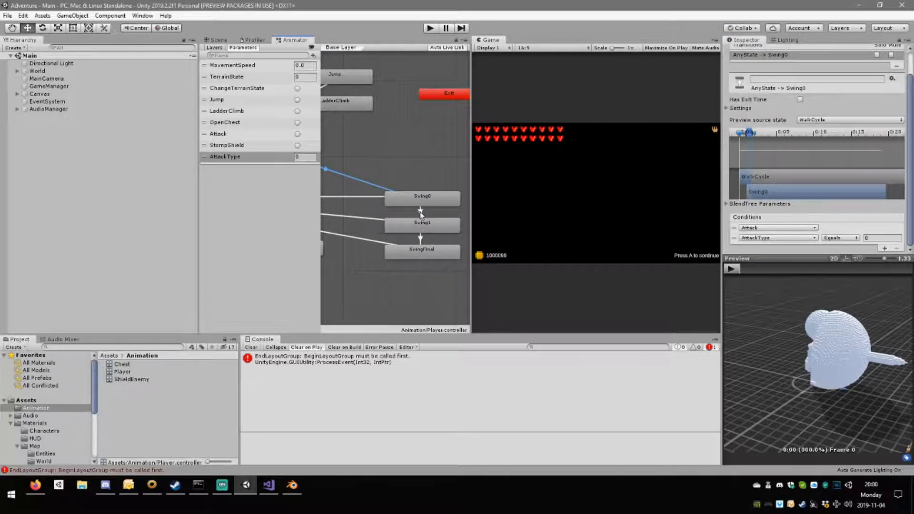
pyautogui.click(421, 212)
# Disable Has Exit Time on the Swing1 to SwingFinal transition and add two conditions, the first being the Attack trigger.
pyautogui.click(421, 238)
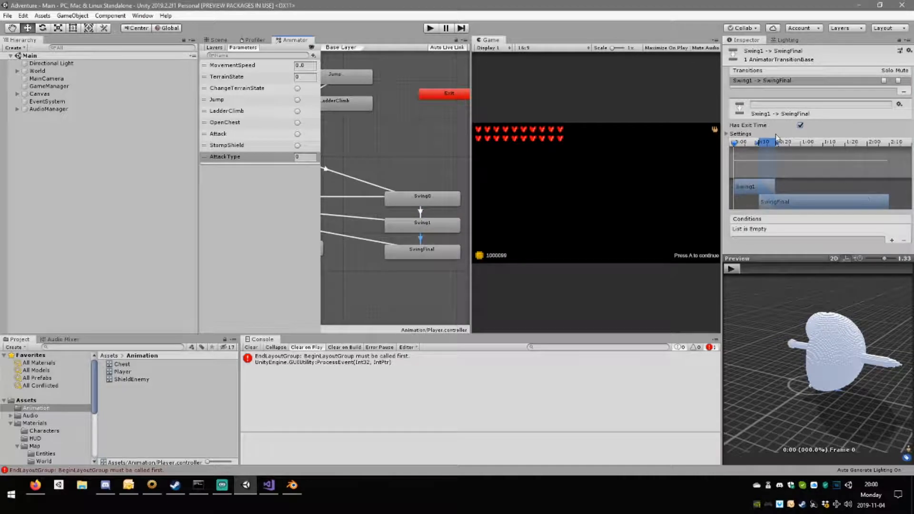
pyautogui.click(800, 125)
pyautogui.click(892, 240)
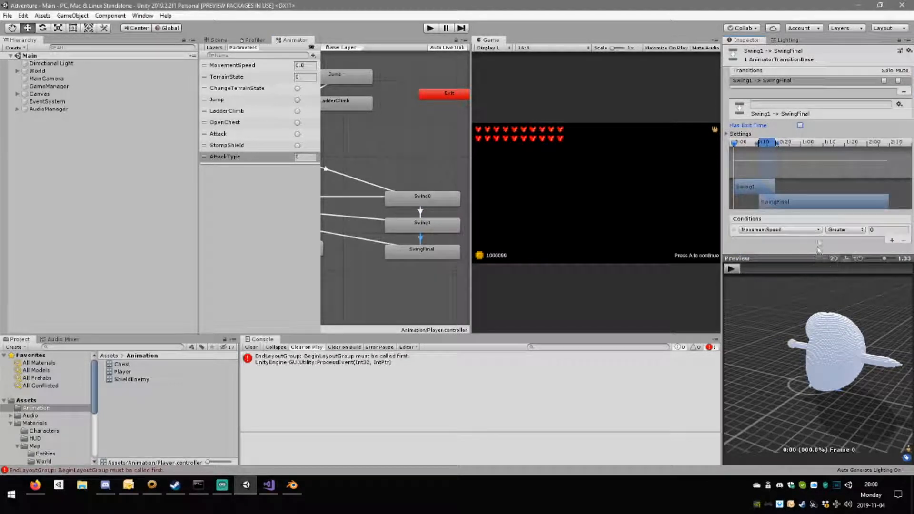
pyautogui.click(891, 240)
pyautogui.click(803, 229)
pyautogui.click(780, 287)
# Set the second condition of the Swing1 to SwingFinal transition to AttackType Equals 2.
pyautogui.click(790, 240)
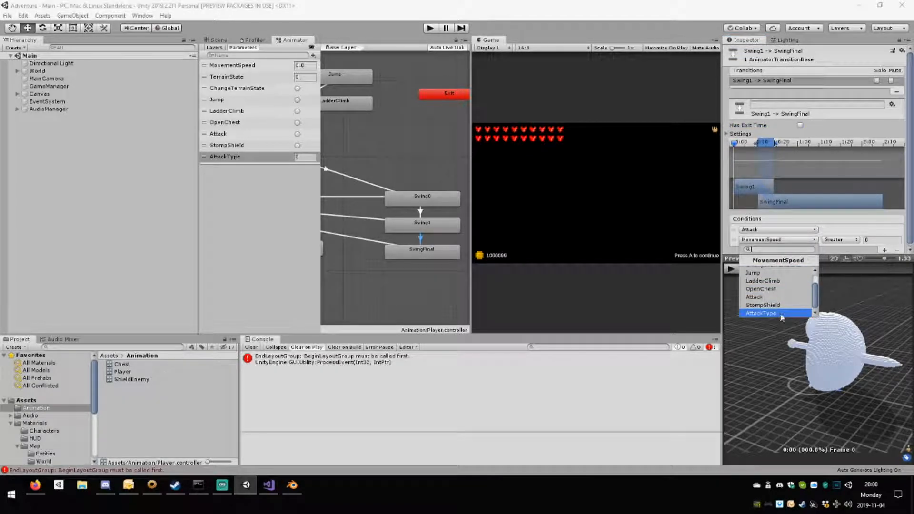
pyautogui.click(781, 313)
pyautogui.click(883, 241)
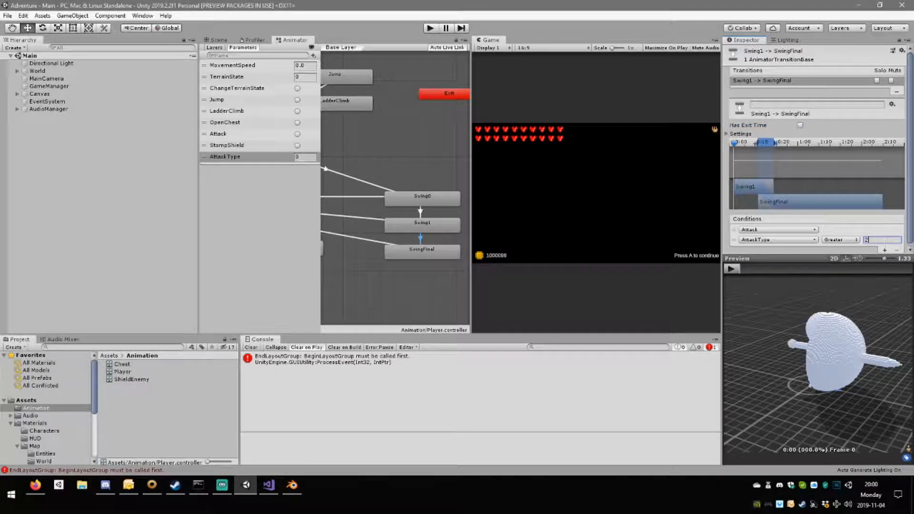
pyautogui.click(843, 240)
pyautogui.click(852, 271)
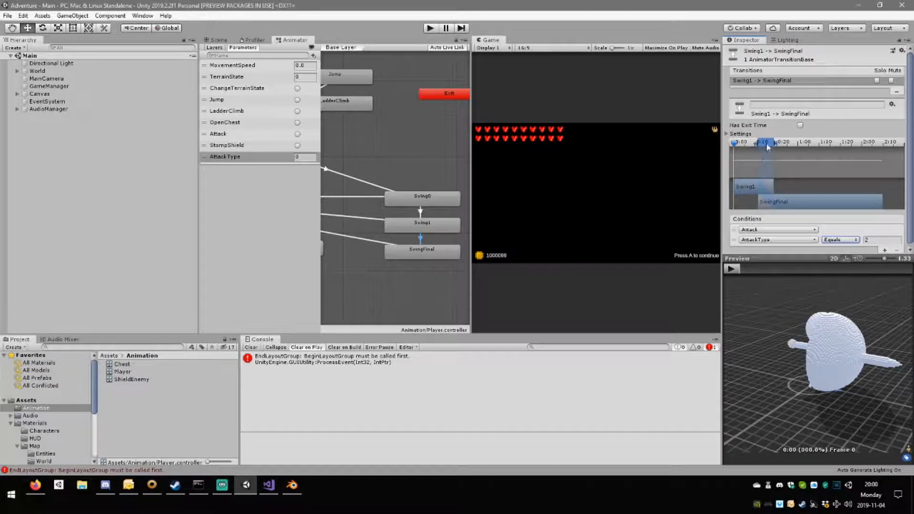
# Try a later start for the Swing1 to SwingFinal blend on the transition timeline and preview the animation before and after.
pyautogui.click(732, 268)
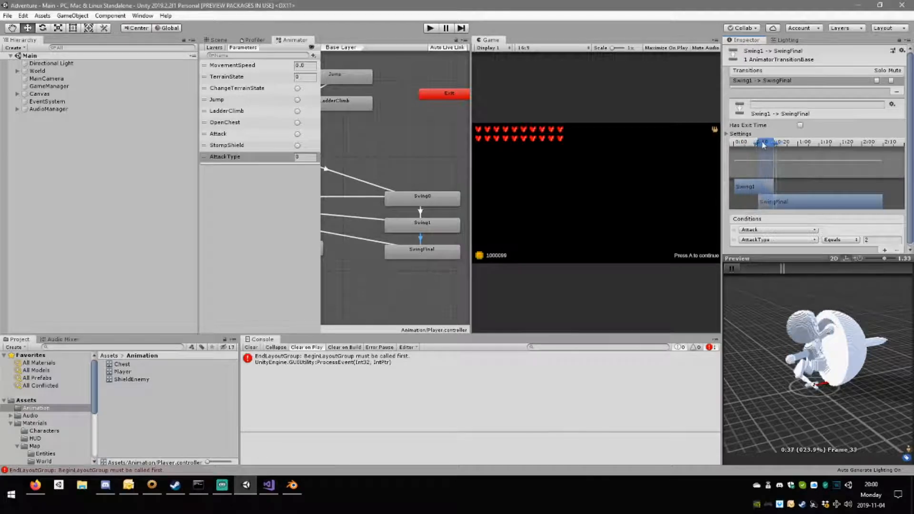
pyautogui.moveTo(808, 203); pyautogui.dragTo(816, 206)
pyautogui.moveTo(780, 146); pyautogui.dragTo(795, 147)
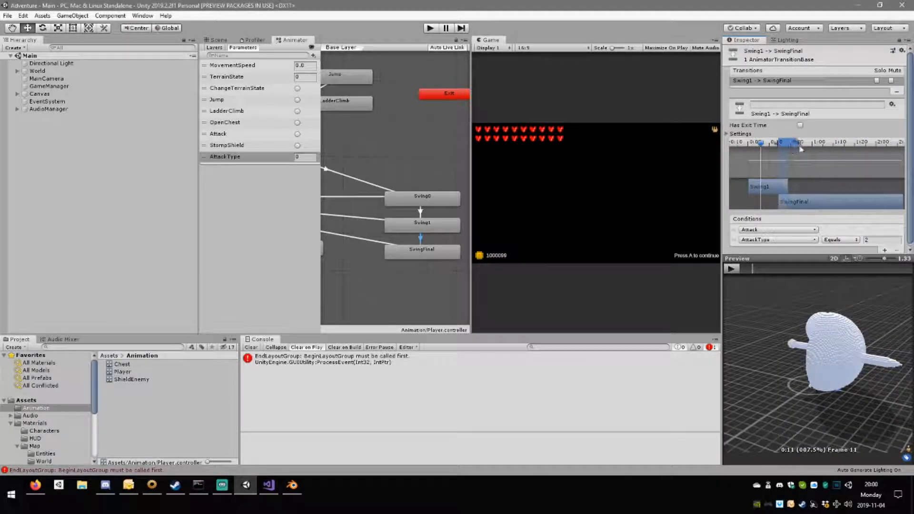
pyautogui.click(731, 269)
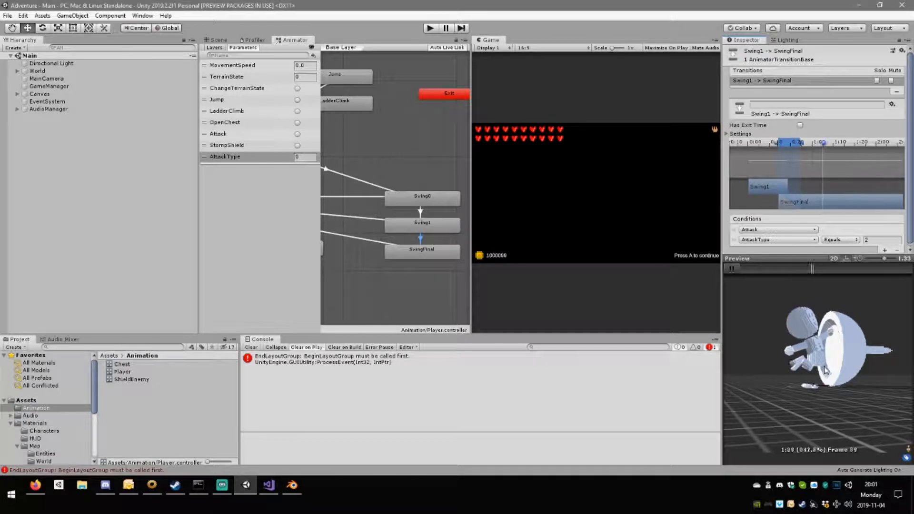
# Move the Swing1 to SwingFinal blend earlier so it starts around the middle of the Swing1 clip, and preview it from another angle.
pyautogui.click(776, 145)
pyautogui.click(776, 145)
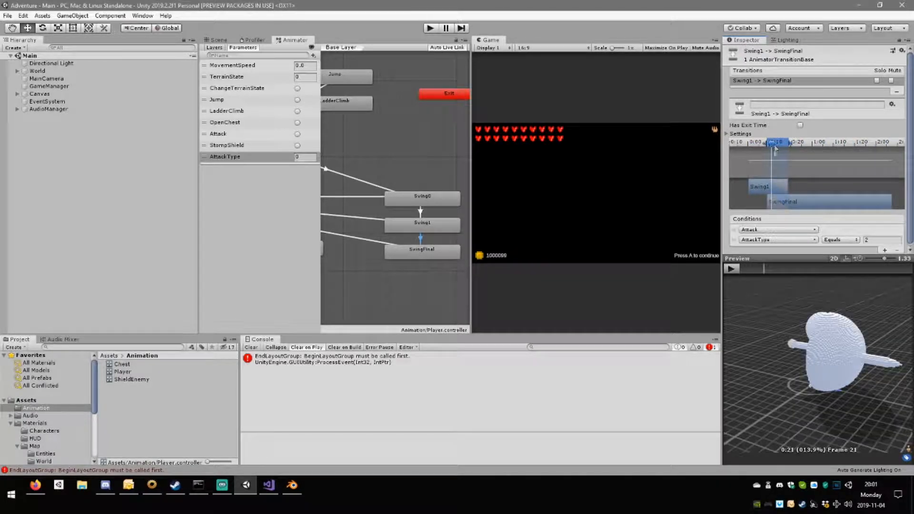
pyautogui.click(730, 270)
pyautogui.moveTo(810, 355); pyautogui.dragTo(865, 365, button='right')
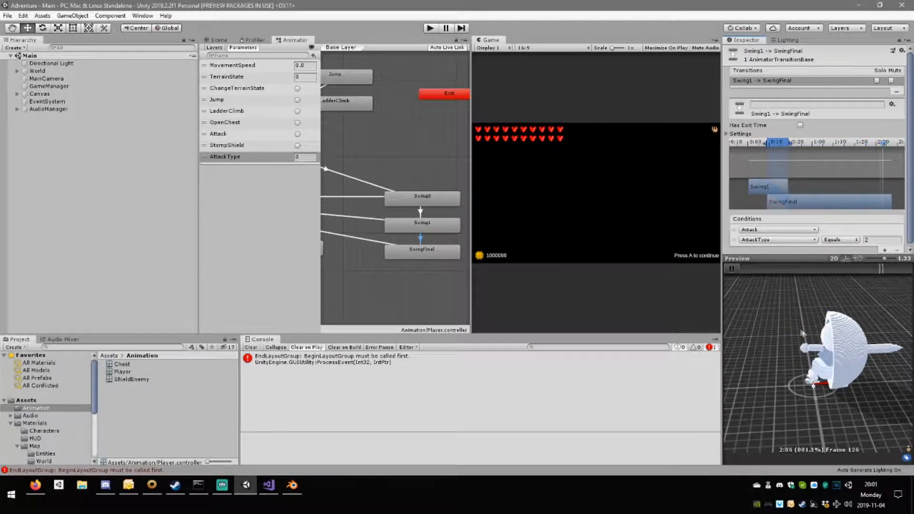
pyautogui.moveTo(804, 331); pyautogui.dragTo(837, 364)
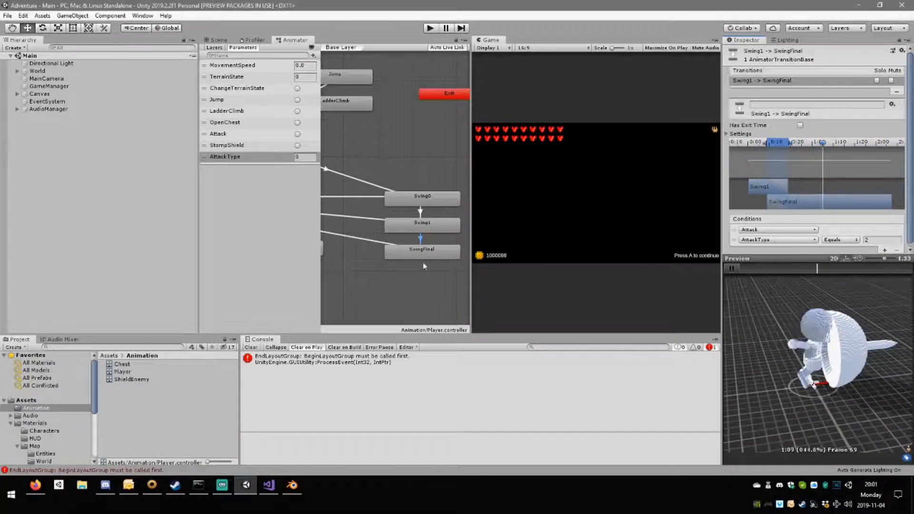
# Shift the Swing0 to Swing1 blend slightly later on its transition timeline and preview the resulting animation.
pyautogui.click(421, 212)
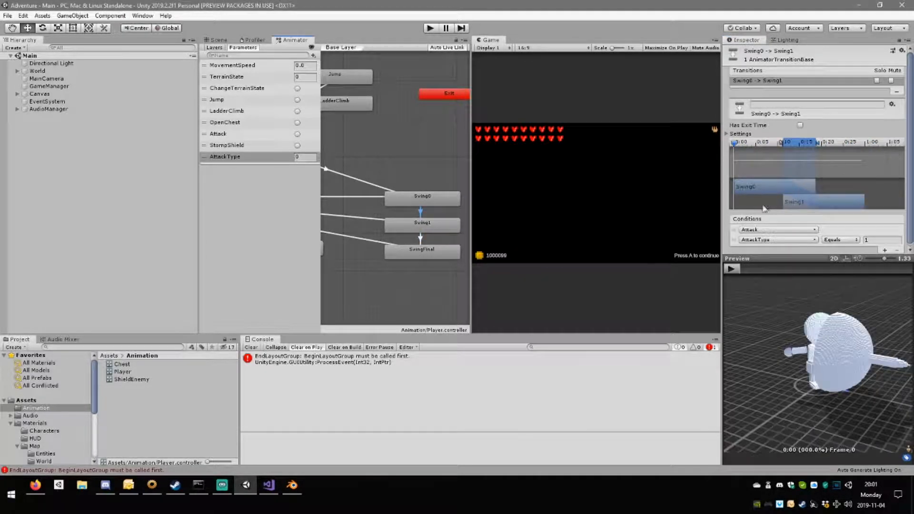
pyautogui.click(732, 270)
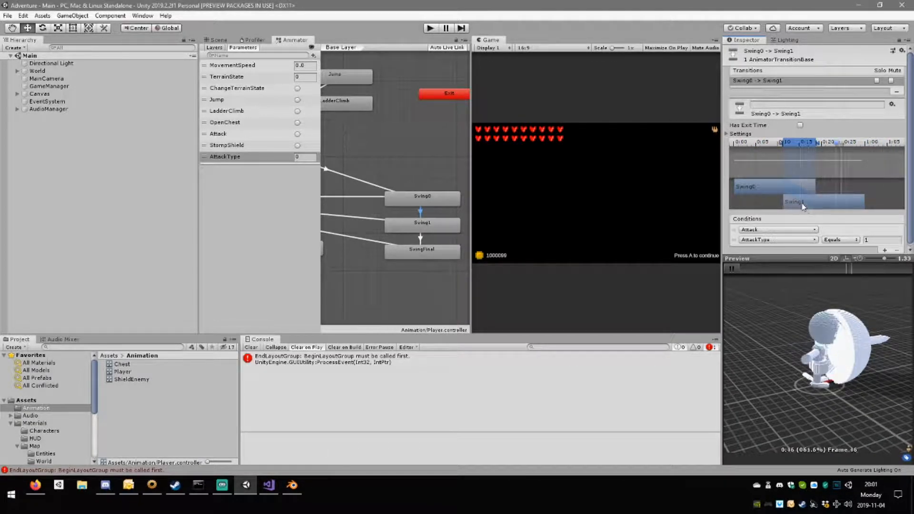
pyautogui.click(820, 172)
pyautogui.moveTo(819, 206); pyautogui.dragTo(827, 208)
pyautogui.click(731, 268)
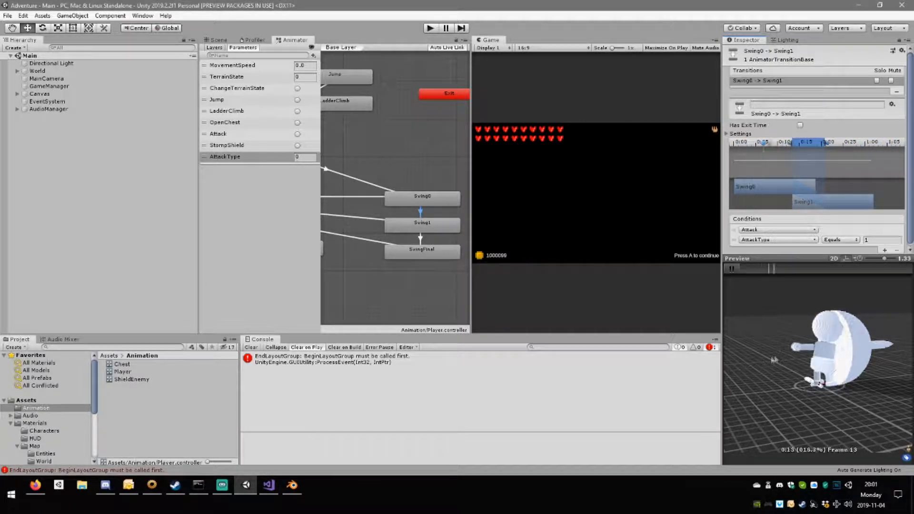
pyautogui.click(732, 268)
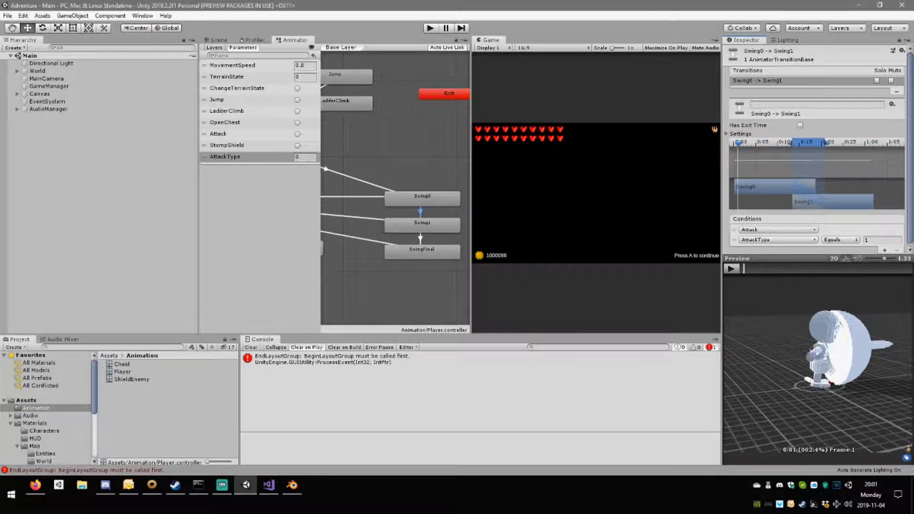
pyautogui.scroll(-6, 419, 277)
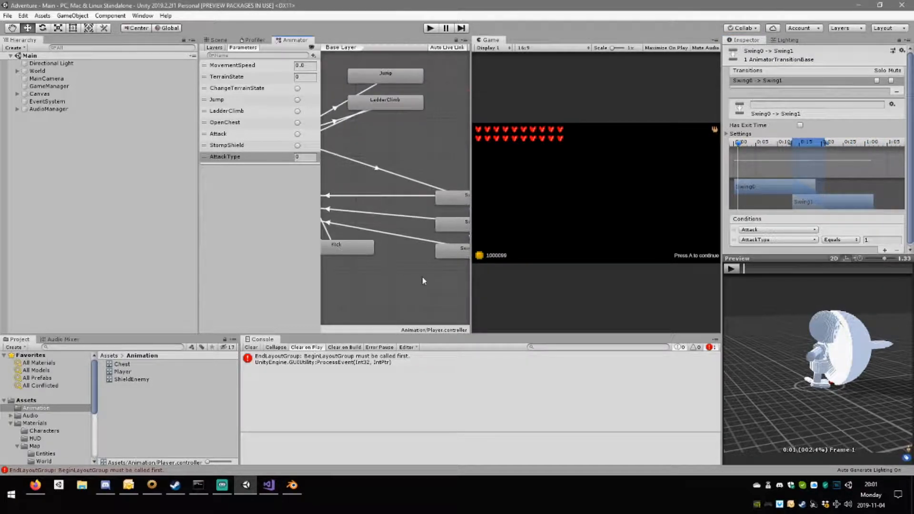
pyautogui.scroll(8, 400, 275)
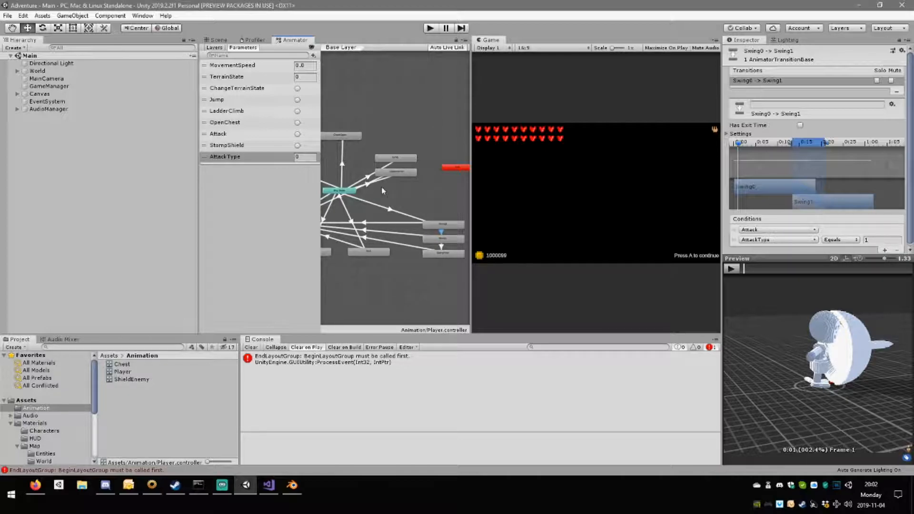
pyautogui.moveTo(382, 191); pyautogui.dragTo(387, 195, button='middle')
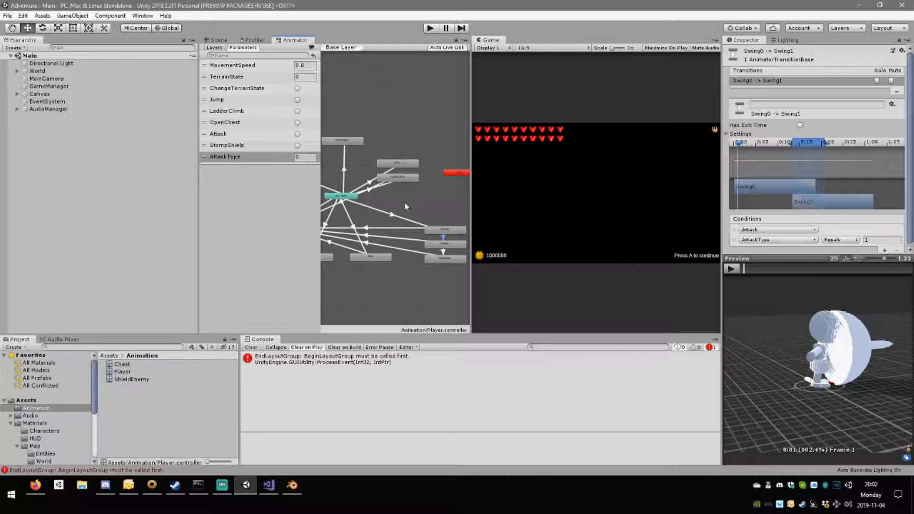
# Switch to Visual Studio and search all open documents for "attack" including its quotation marks, examining the Attack trigger call in Player.cs.
pyautogui.click(270, 486)
pyautogui.scroll(-1, 342, 286)
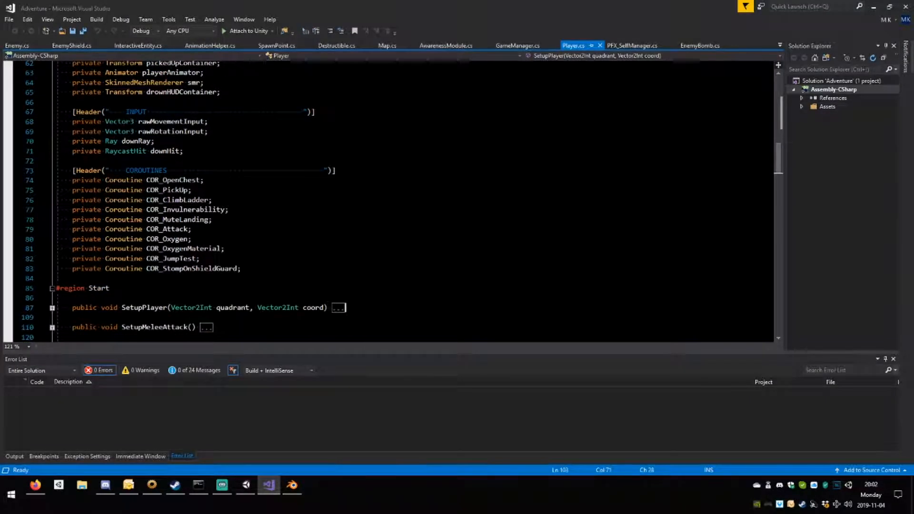
pyautogui.click(192, 190)
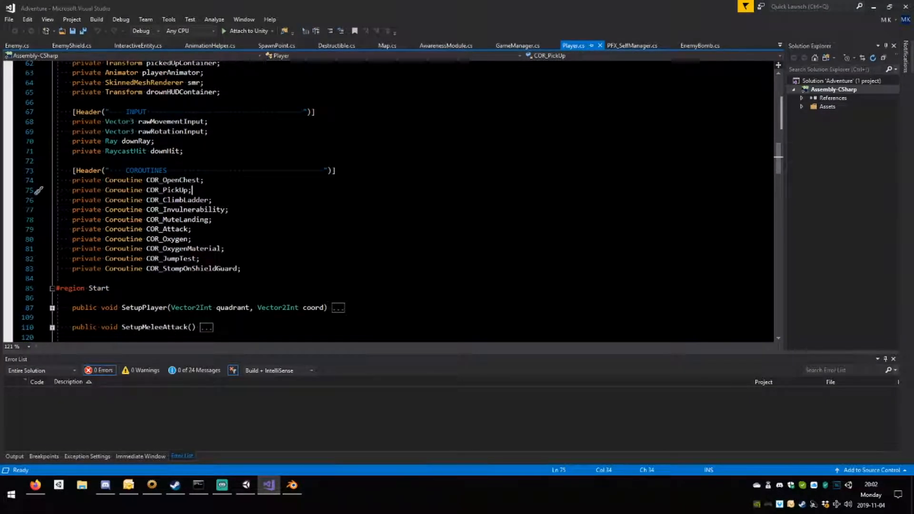
pyautogui.hotkey('ctrl', 'f')
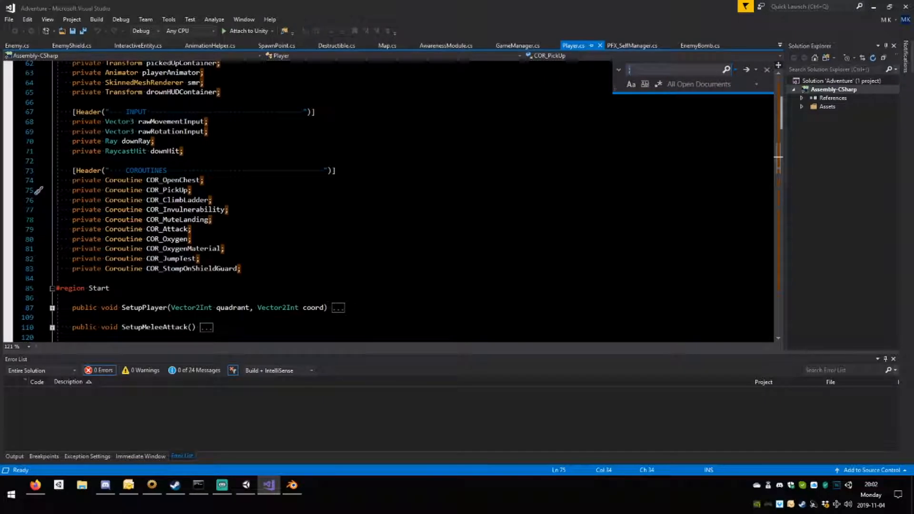
pyautogui.write('"a')
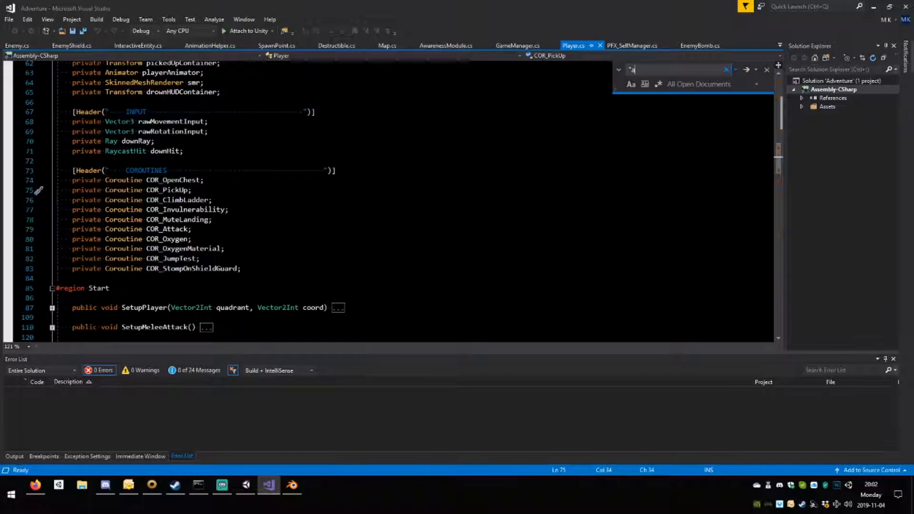
pyautogui.write('ttack"')
pyautogui.click(742, 70)
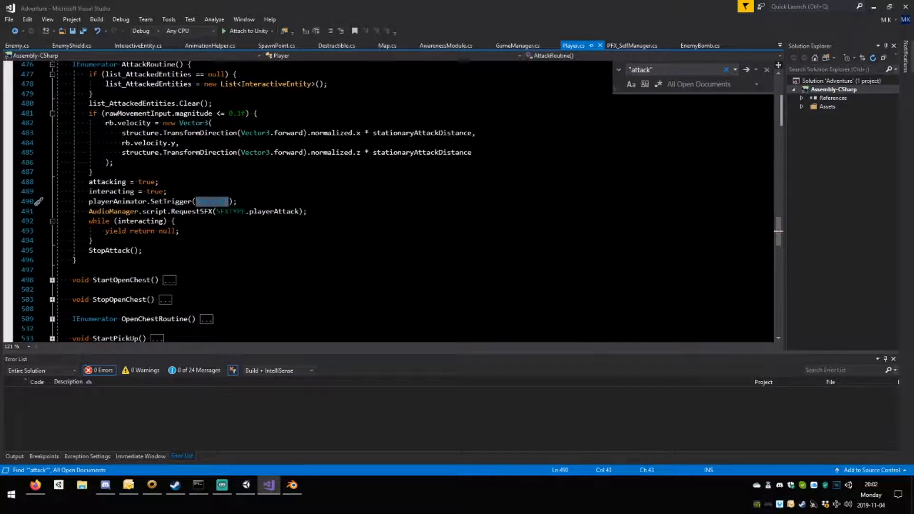
pyautogui.doubleClick(297, 211)
pyautogui.scroll(3, 297, 211)
pyautogui.scroll(-2, 298, 211)
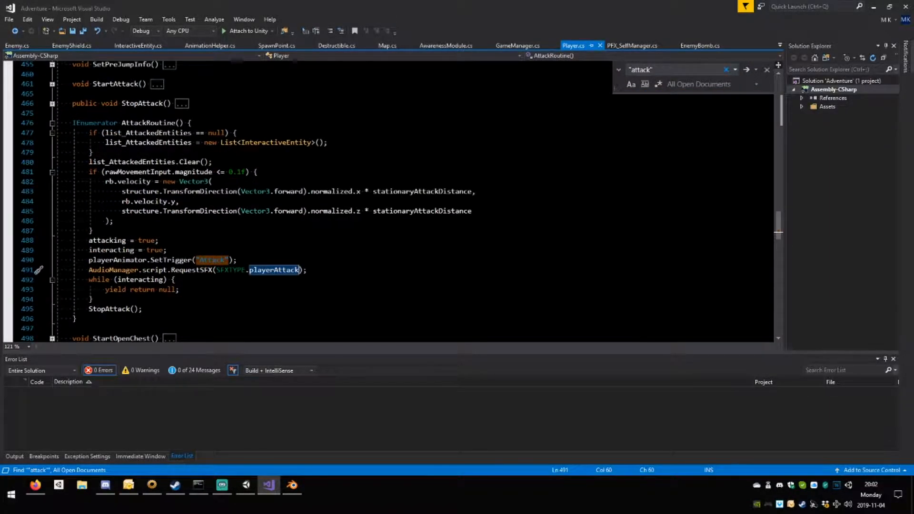
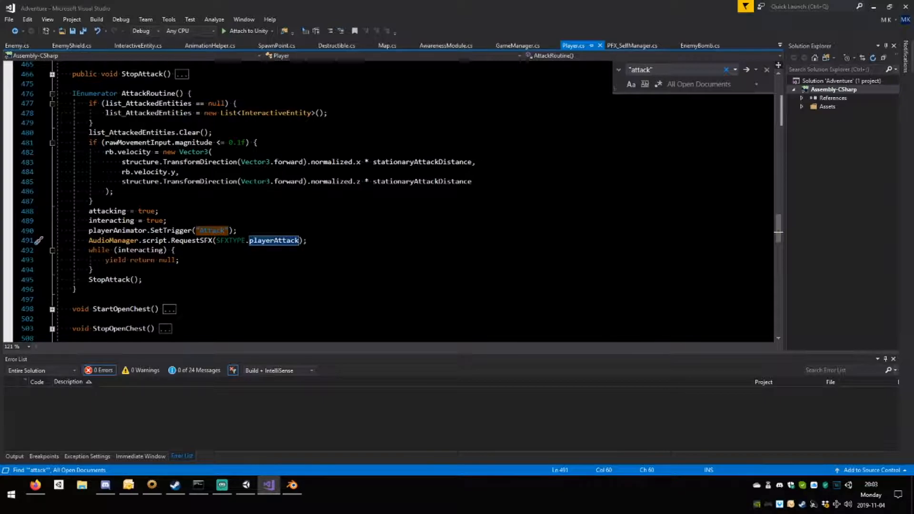
# Review the methods in AnimationHelper.cs, collapse RemovePassiveState, and switch back to Unity.
pyautogui.click(222, 42)
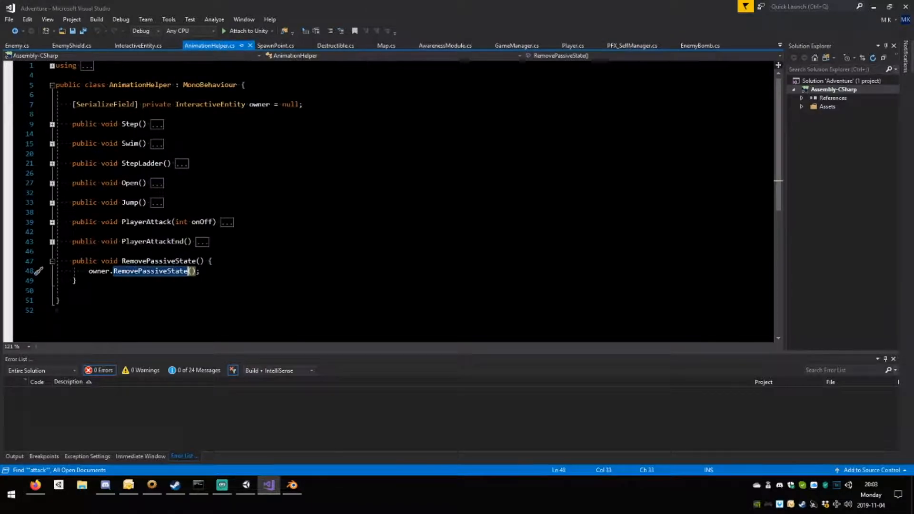
pyautogui.click(51, 260)
pyautogui.click(248, 483)
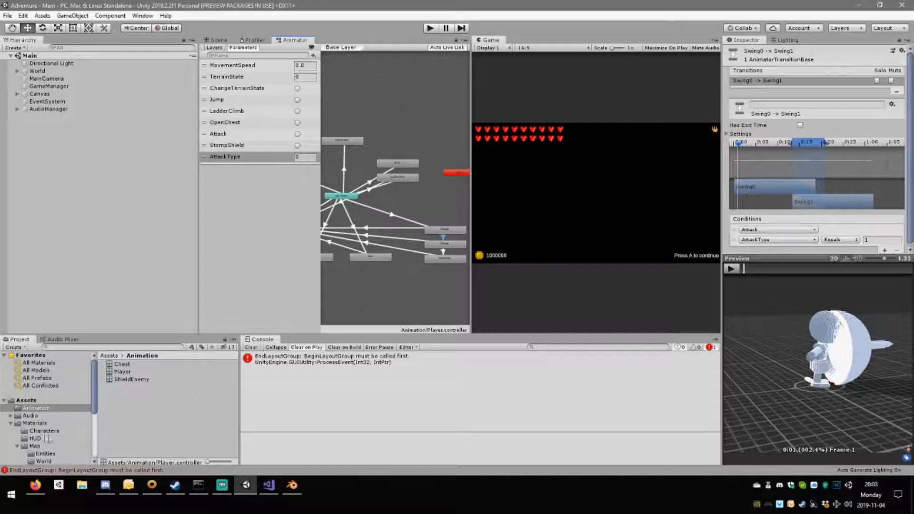
# Open the animation import settings of the player model in Assets/Models and select the PlayerSwing0 clip.
pyautogui.scroll(-3, 52, 438)
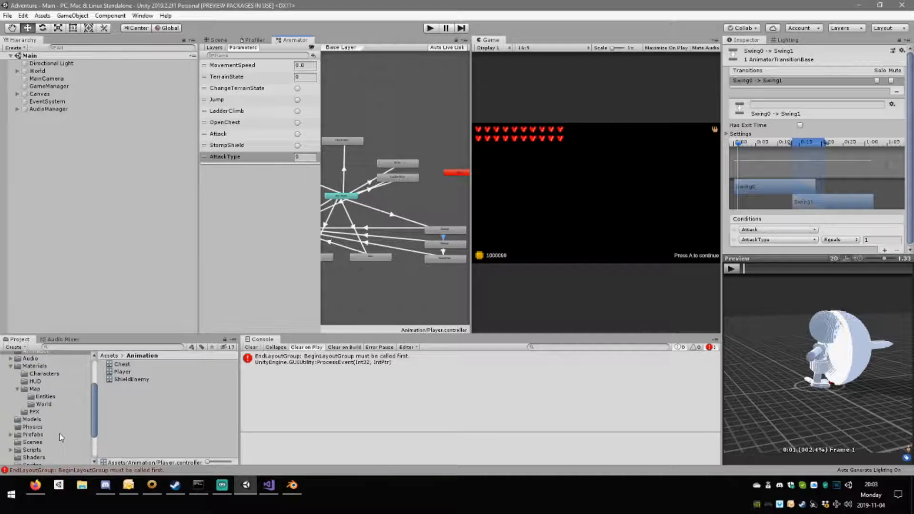
pyautogui.click(10, 367)
pyautogui.click(35, 389)
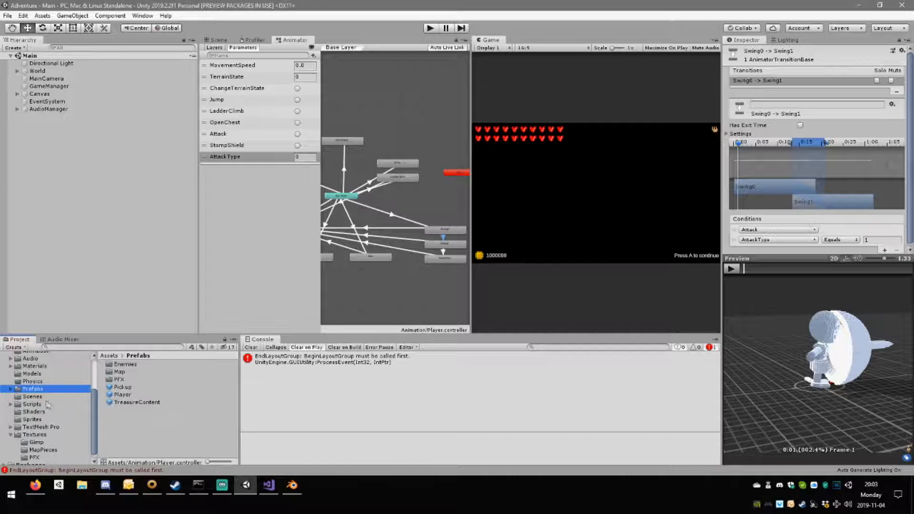
pyautogui.click(43, 374)
pyautogui.click(131, 401)
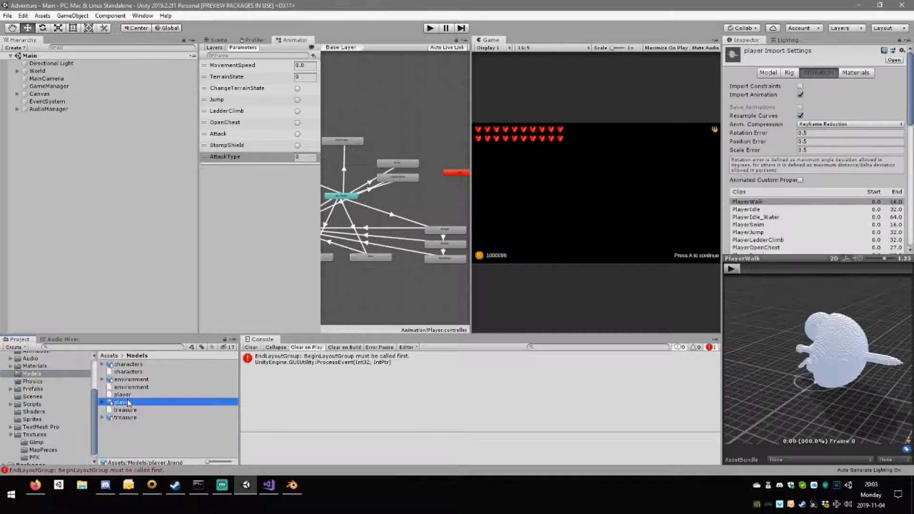
pyautogui.scroll(-5, 776, 135)
pyautogui.click(776, 114)
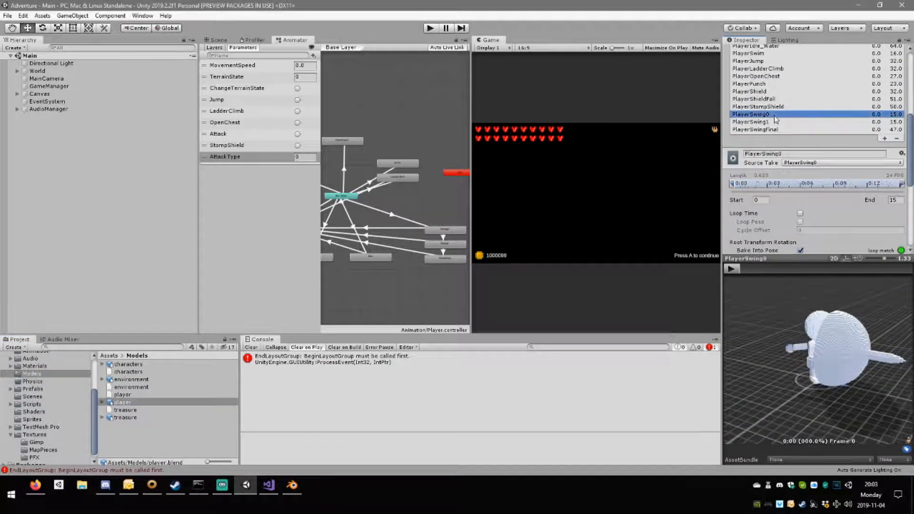
# Expand PlayerSwing0's animation events and scrub the clip preview to frame 6, viewing the character from the side.
pyautogui.scroll(-8, 820, 187)
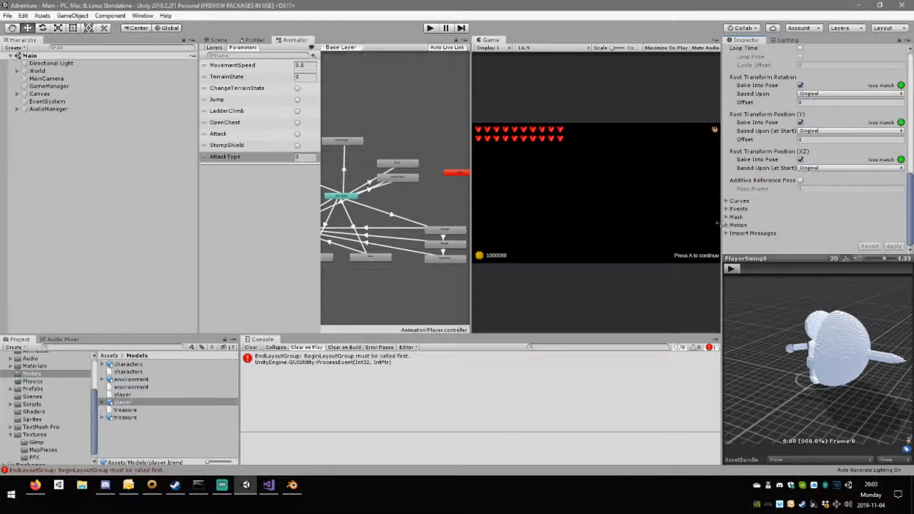
pyautogui.click(729, 209)
pyautogui.scroll(-3, 852, 235)
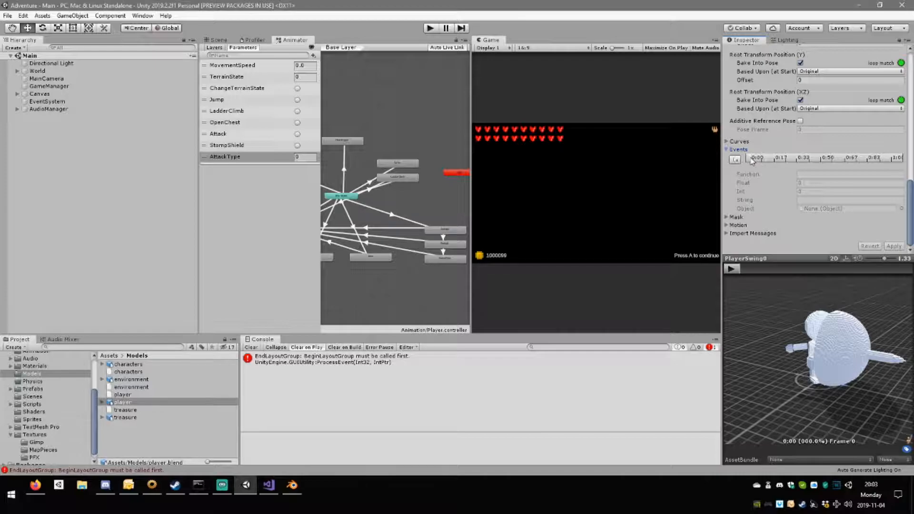
pyautogui.moveTo(747, 270); pyautogui.dragTo(777, 272)
pyautogui.moveTo(797, 337); pyautogui.dragTo(854, 314)
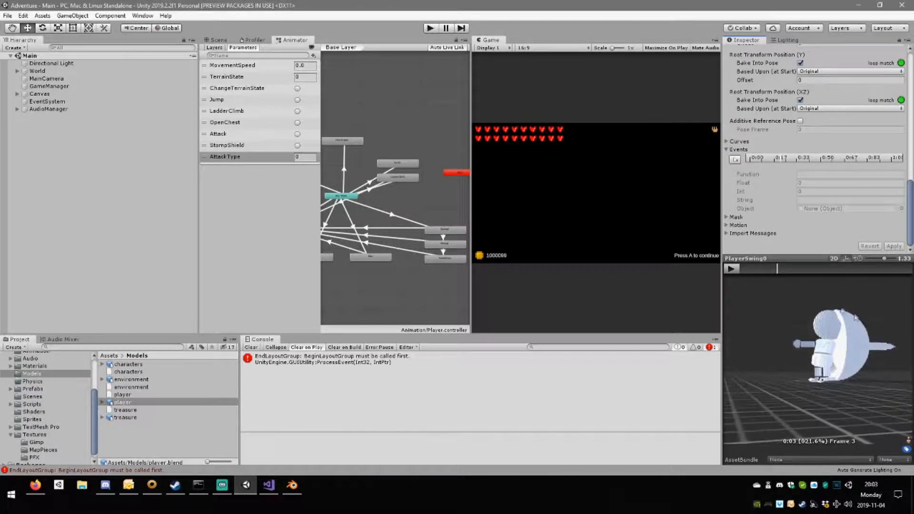
pyautogui.moveTo(776, 268); pyautogui.dragTo(805, 278)
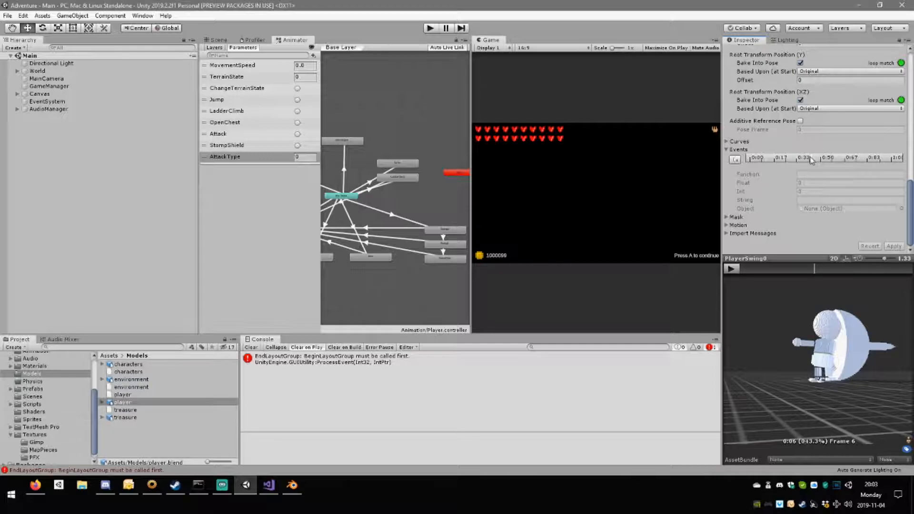
# Add an event at frame 6 of PlayerSwing0 with function ReadyToAttack, Int 1 and object AnimationHelper, and apply the import settings.
pyautogui.click(735, 160)
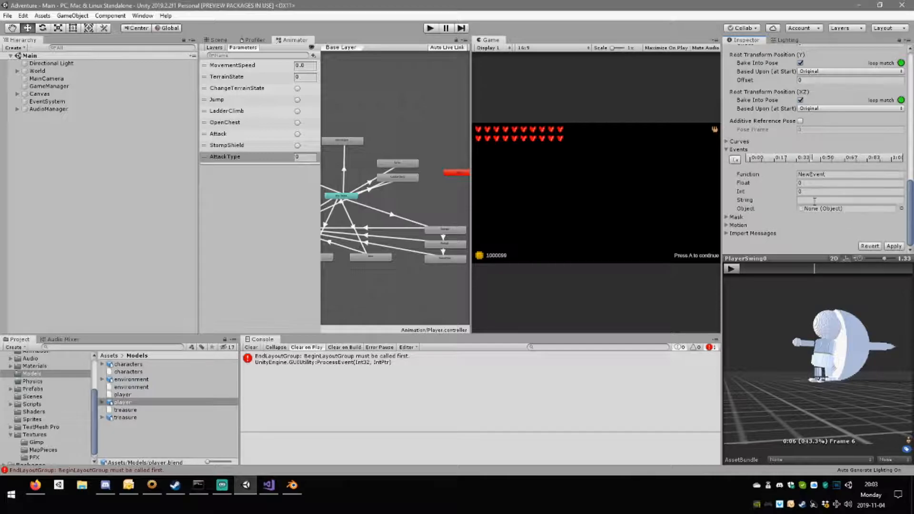
pyautogui.click(901, 209)
pyautogui.doubleClick(623, 187)
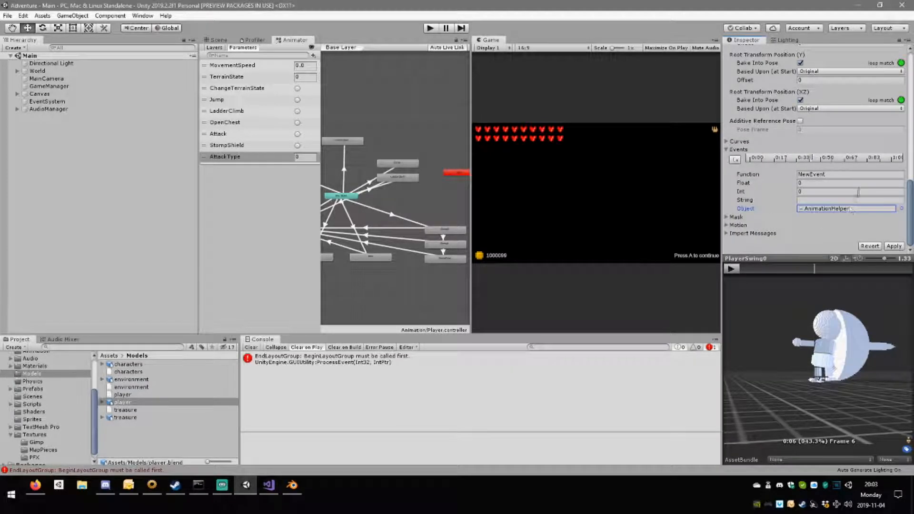
pyautogui.click(834, 176)
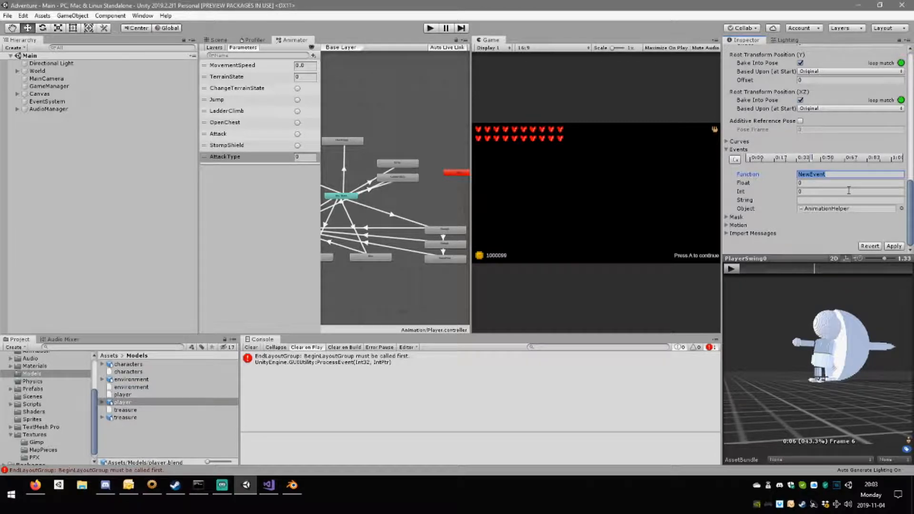
pyautogui.write('ReadyToAttack')
pyautogui.click(803, 192)
pyautogui.write('1')
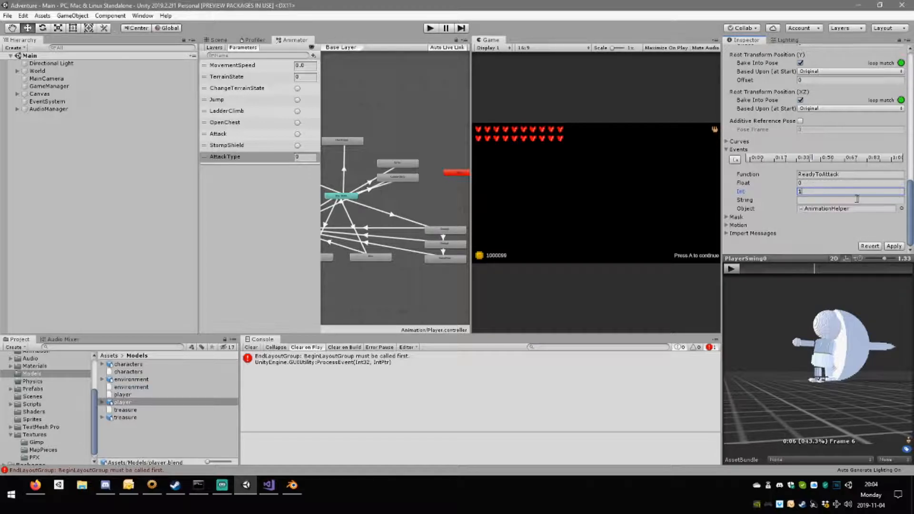
pyautogui.click(902, 245)
# Examine the animation events of the PlayerPunch clip, comparing the function and Int values of its PlayerAttack and PlayerAttackEnd events.
pyautogui.scroll(10, 819, 217)
pyautogui.click(771, 117)
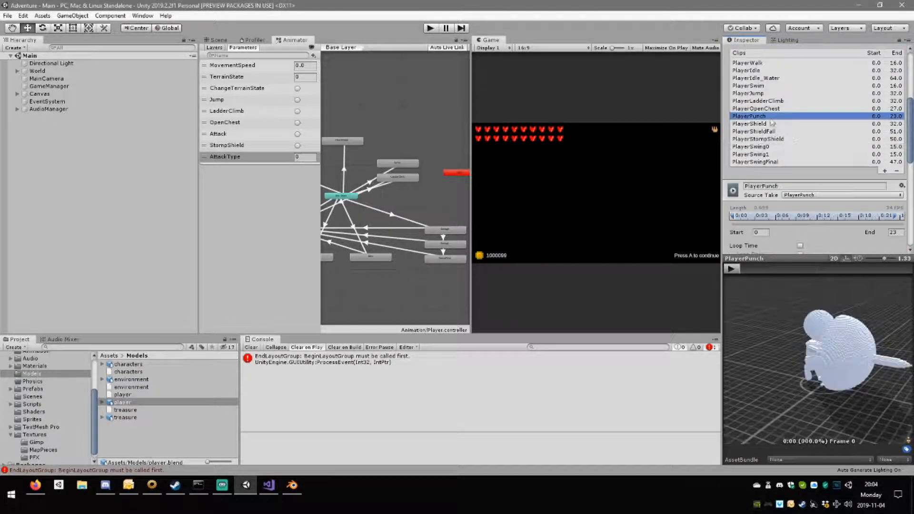
pyautogui.scroll(-10, 846, 242)
pyautogui.click(875, 159)
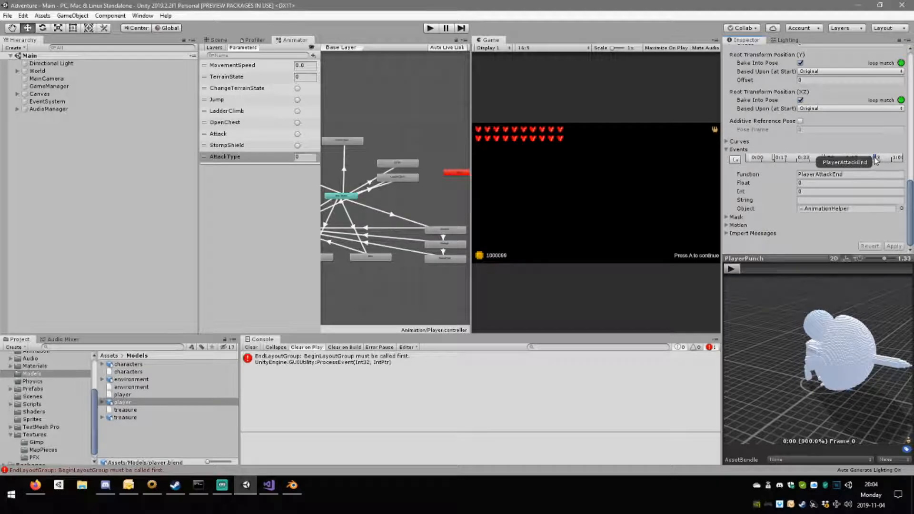
pyautogui.click(823, 160)
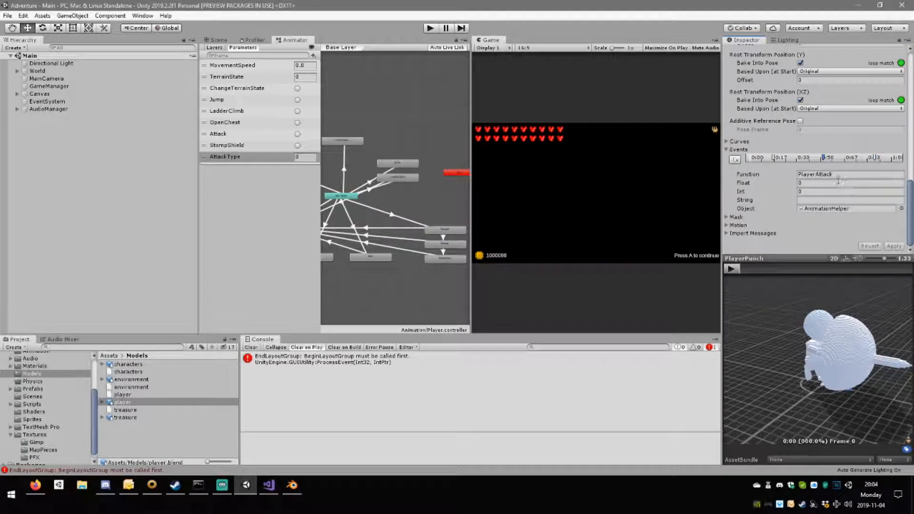
pyautogui.click(773, 158)
pyautogui.click(822, 158)
pyautogui.click(773, 158)
pyautogui.click(823, 158)
pyautogui.click(874, 159)
pyautogui.scroll(10, 875, 162)
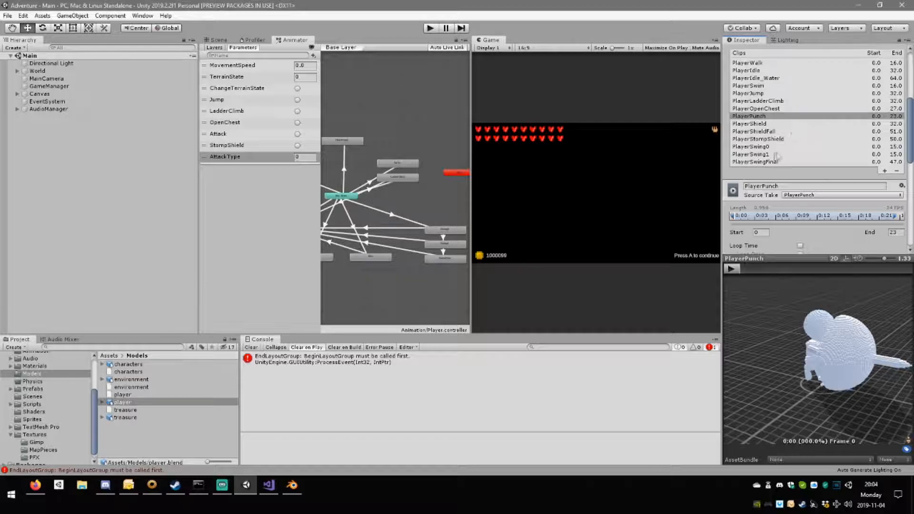
# Add another animation event to the PlayerSwing0 clip at frame 2.
pyautogui.click(770, 147)
pyautogui.scroll(-10, 790, 166)
pyautogui.click(811, 159)
pyautogui.click(759, 161)
pyautogui.moveTo(744, 269); pyautogui.dragTo(764, 272)
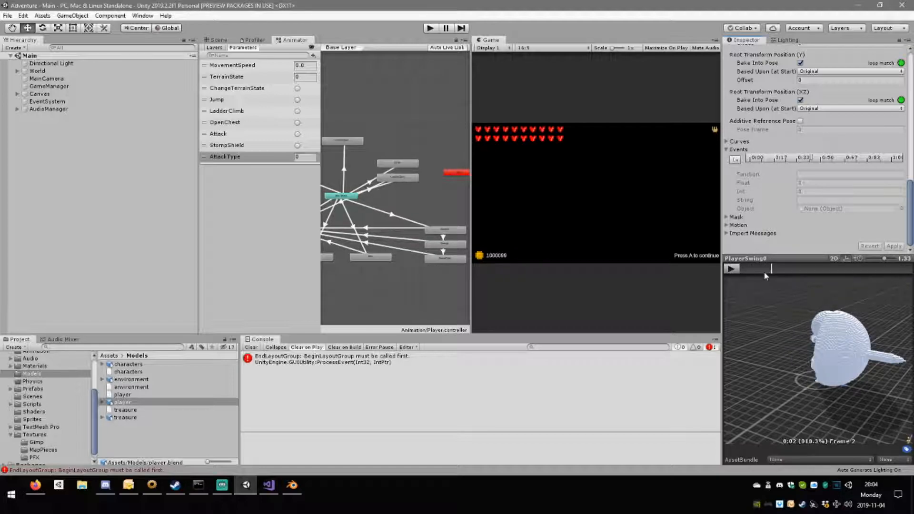
pyautogui.click(734, 160)
# Set the frame 2 event's function to PlayerAttack and its Int value to 0.
pyautogui.click(833, 175)
pyautogui.doubleClick(834, 175)
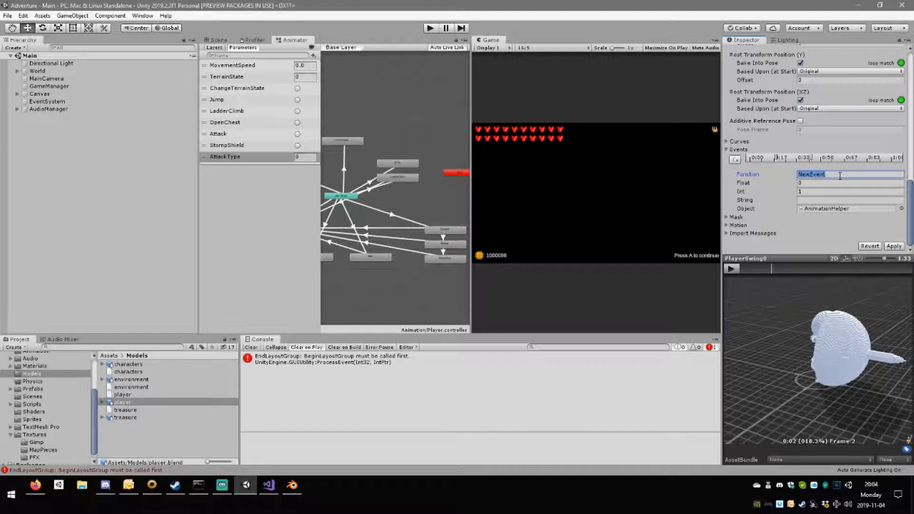
pyautogui.write('Plyer')
pyautogui.press('BackSpace')
pyautogui.press('BackSpace')
pyautogui.press('BackSpace')
pyautogui.write('ayerAttack')
pyautogui.click(811, 191)
pyautogui.write('0')
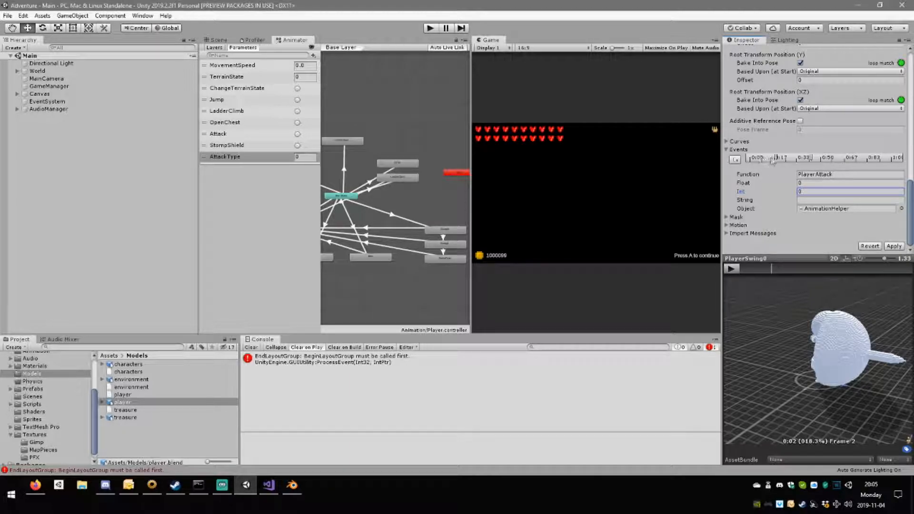
# Preview PlayerSwing0 between frames 2 and 4 and move its PlayerAttack event earlier, close to the start of the clip.
pyautogui.click(777, 269)
pyautogui.scroll(10, 829, 175)
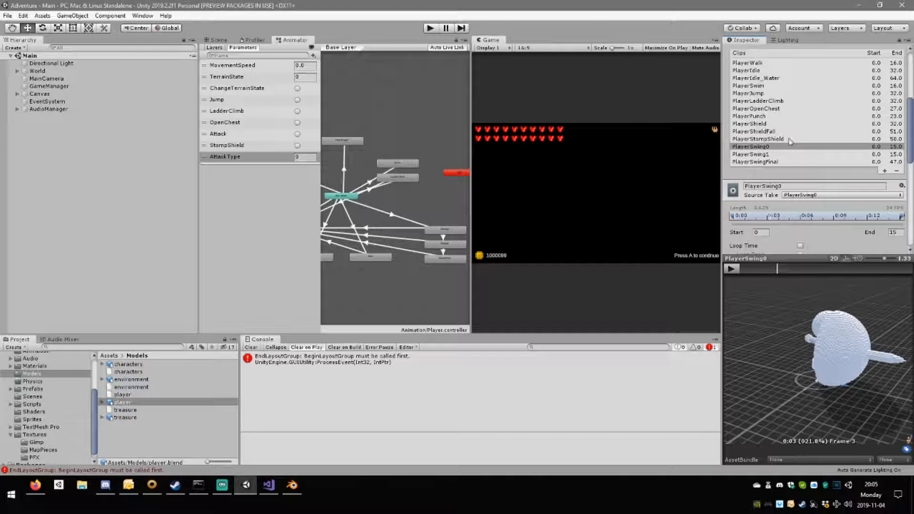
pyautogui.scroll(-10, 816, 156)
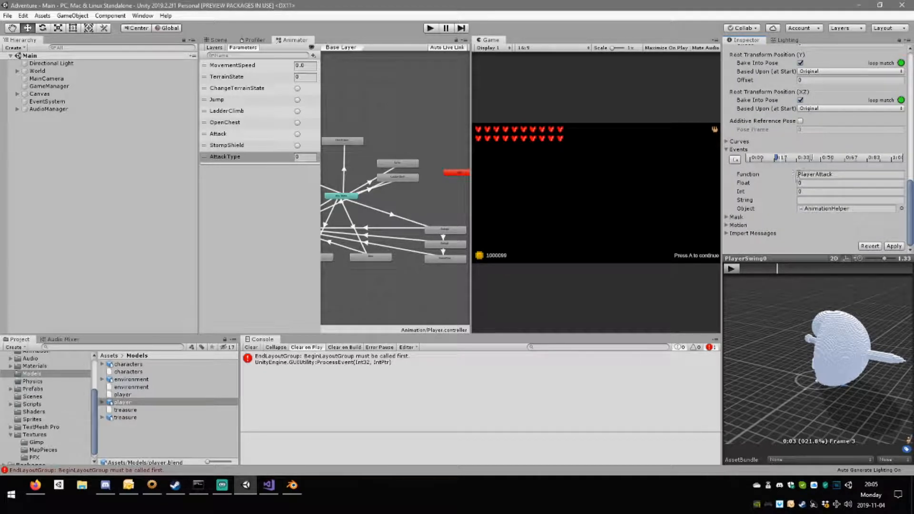
pyautogui.moveTo(777, 268)
pyautogui.mouseDown()
pyautogui.moveTo(830, 262)
pyautogui.moveTo(737, 256)
pyautogui.moveTo(804, 258)
pyautogui.moveTo(748, 256)
pyautogui.moveTo(782, 258)
pyautogui.moveTo(768, 257)
pyautogui.mouseUp()
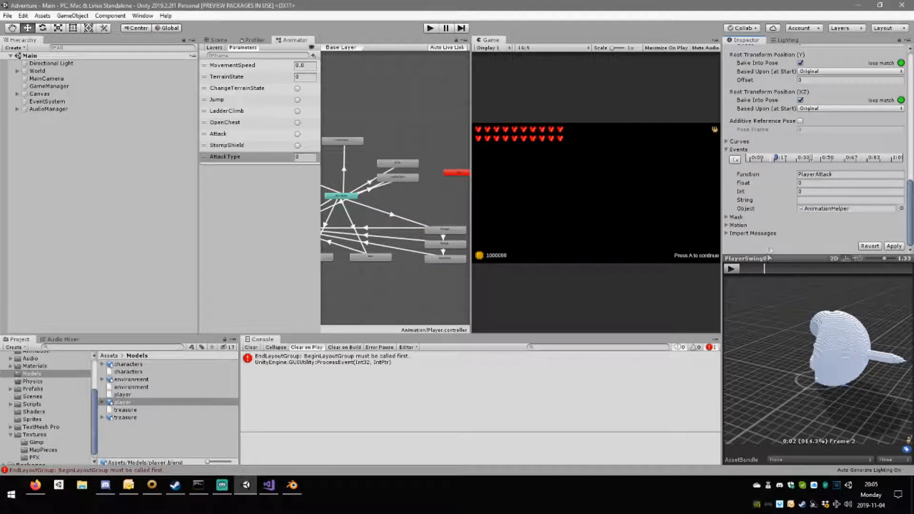
pyautogui.click(754, 158)
pyautogui.moveTo(765, 267)
pyautogui.mouseDown()
pyautogui.moveTo(748, 269)
pyautogui.moveTo(799, 274)
pyautogui.moveTo(762, 269)
pyautogui.moveTo(794, 267)
pyautogui.moveTo(782, 270)
pyautogui.mouseUp()
pyautogui.click(755, 158)
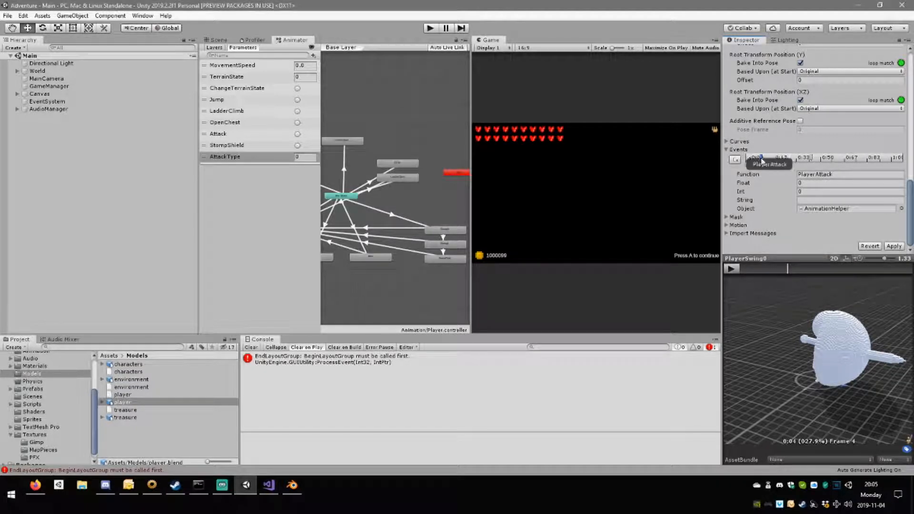
# Preview PlayerPunch up to frame 11 and check the timing and Int values of its attack events.
pyautogui.scroll(10, 768, 157)
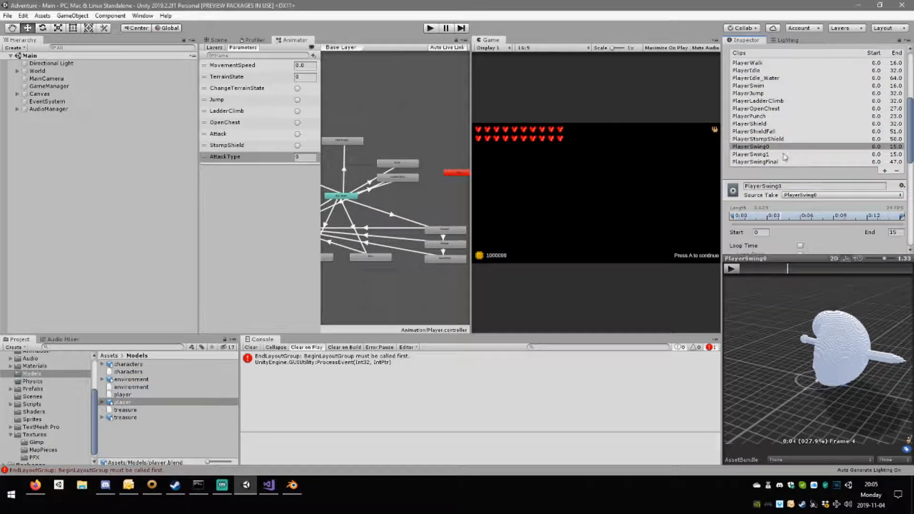
pyautogui.click(767, 116)
pyautogui.scroll(-10, 765, 162)
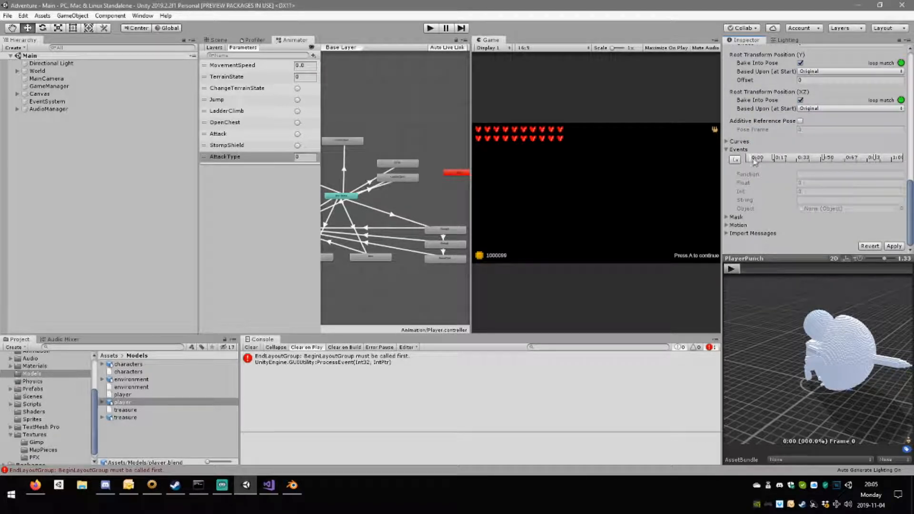
pyautogui.moveTo(749, 270); pyautogui.dragTo(765, 270)
pyautogui.moveTo(780, 322); pyautogui.dragTo(830, 292)
pyautogui.moveTo(767, 270); pyautogui.dragTo(818, 272)
pyautogui.moveTo(812, 270)
pyautogui.mouseDown()
pyautogui.moveTo(780, 267)
pyautogui.moveTo(815, 270)
pyautogui.mouseUp()
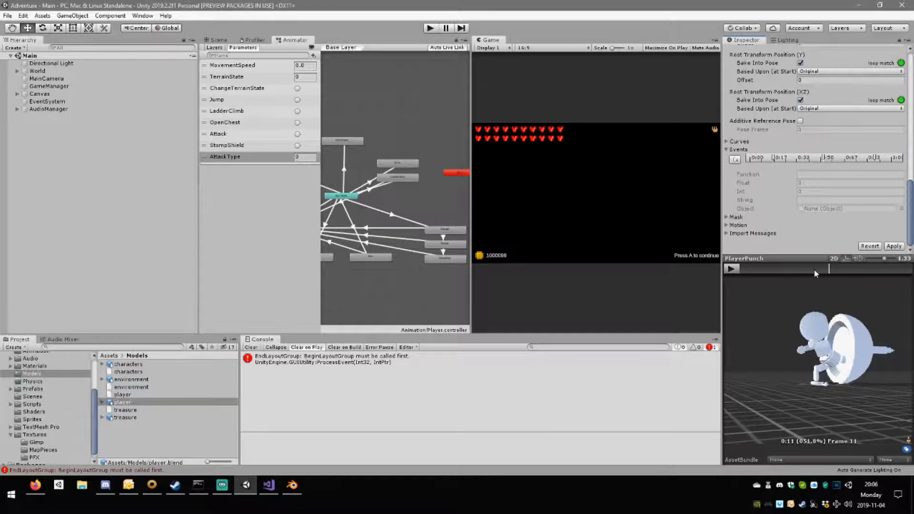
pyautogui.click(825, 158)
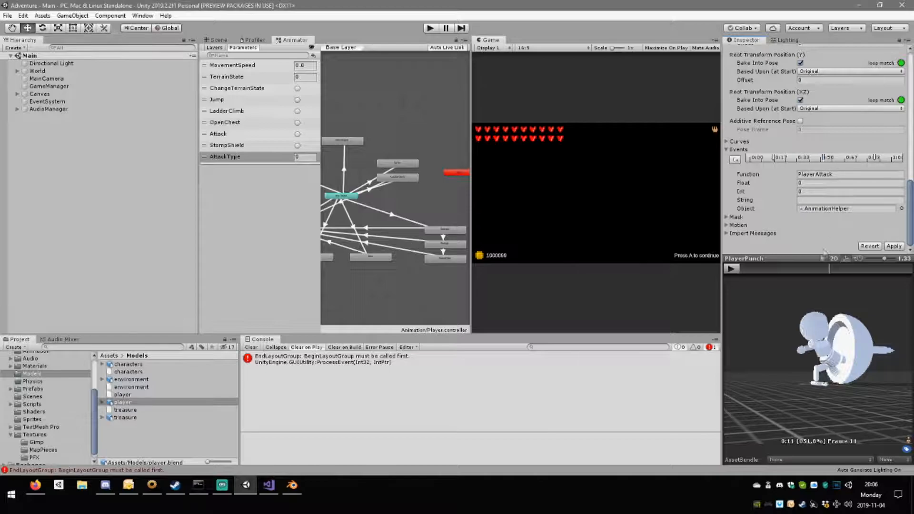
pyautogui.click(773, 158)
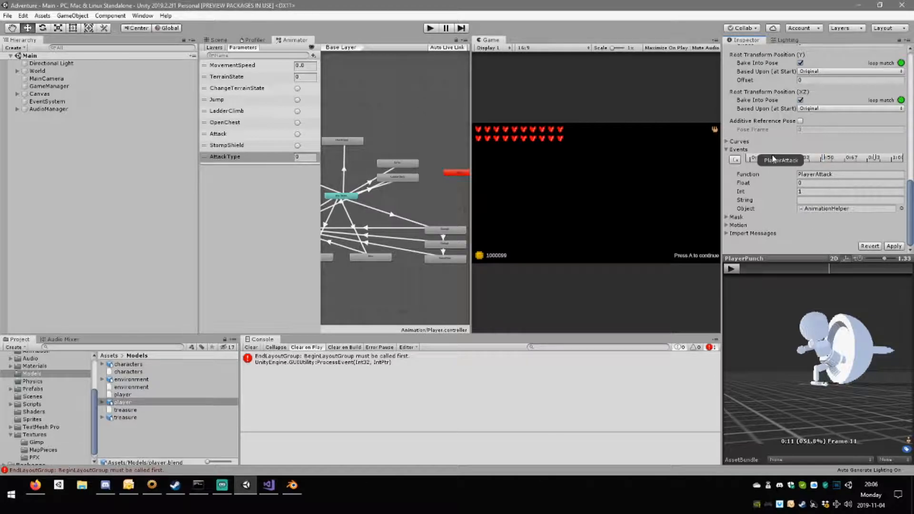
pyautogui.click(825, 158)
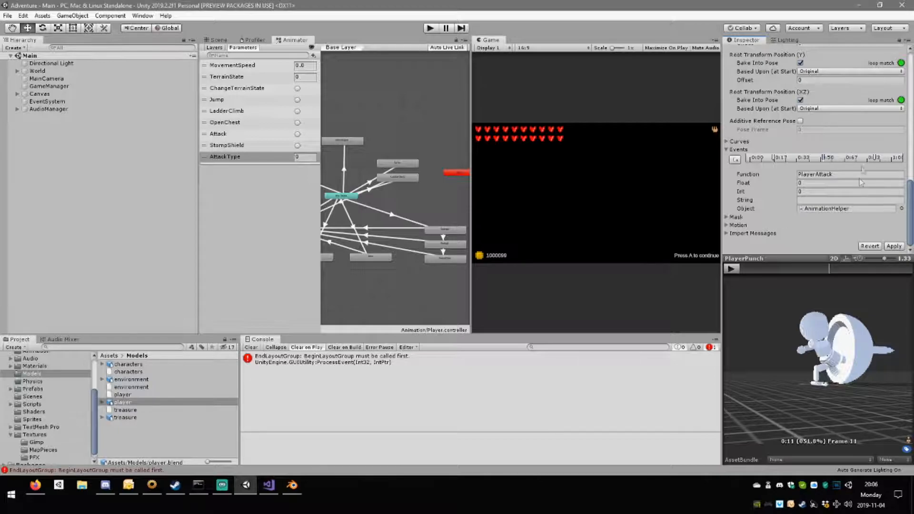
pyautogui.click(874, 158)
pyautogui.scroll(8, 821, 188)
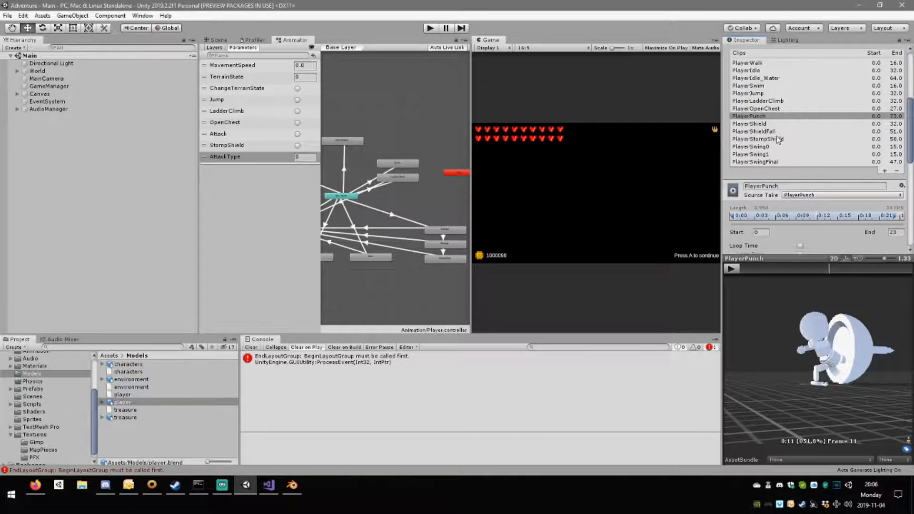
# Set the Int value of PlayerSwing0's PlayerAttack event near the clip start to 1.
pyautogui.click(776, 146)
pyautogui.scroll(-4, 780, 153)
pyautogui.scroll(-3, 799, 209)
pyautogui.click(761, 158)
pyautogui.click(818, 192)
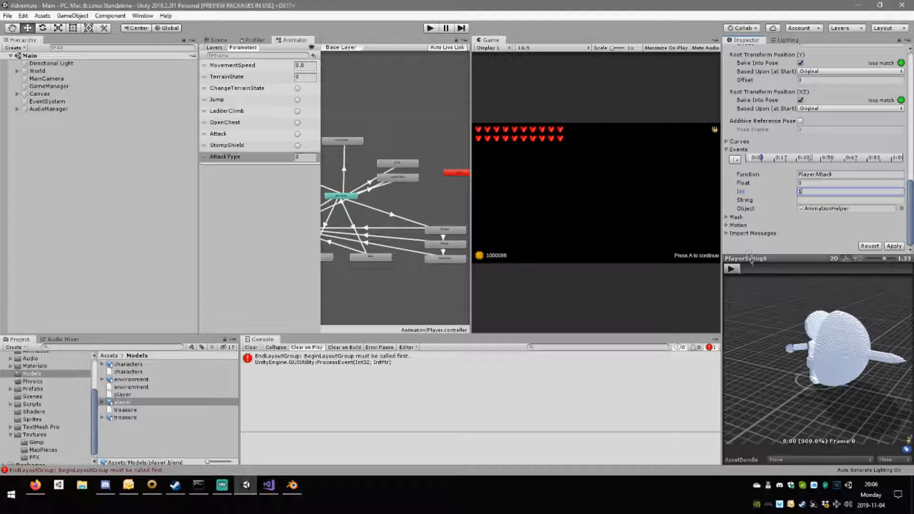
# Add a second PlayerAttack event to PlayerSwing0 at frame 4, reusing the first event's function name, and check the ReadyToAttack event.
pyautogui.click(764, 270)
pyautogui.moveTo(764, 271)
pyautogui.mouseDown()
pyautogui.moveTo(788, 271)
pyautogui.moveTo(766, 275)
pyautogui.moveTo(781, 278)
pyautogui.mouseUp()
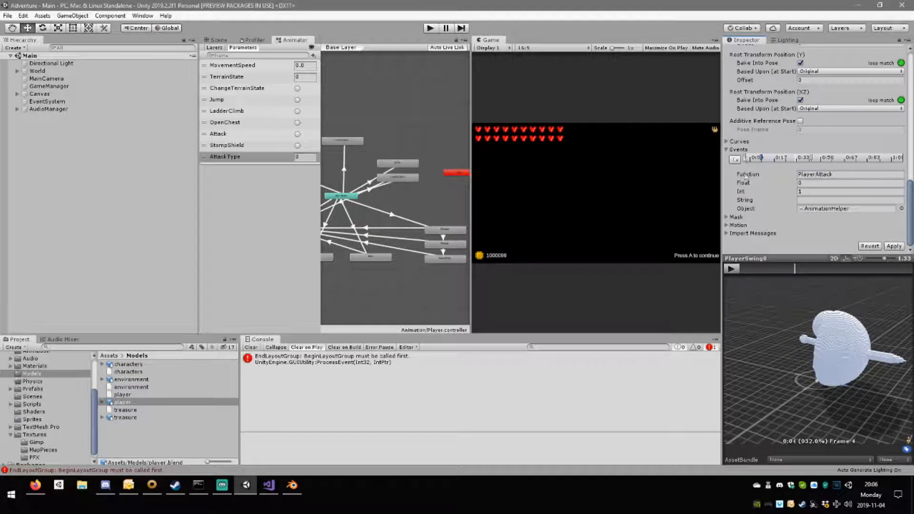
pyautogui.click(735, 159)
pyautogui.click(760, 160)
pyautogui.click(815, 175)
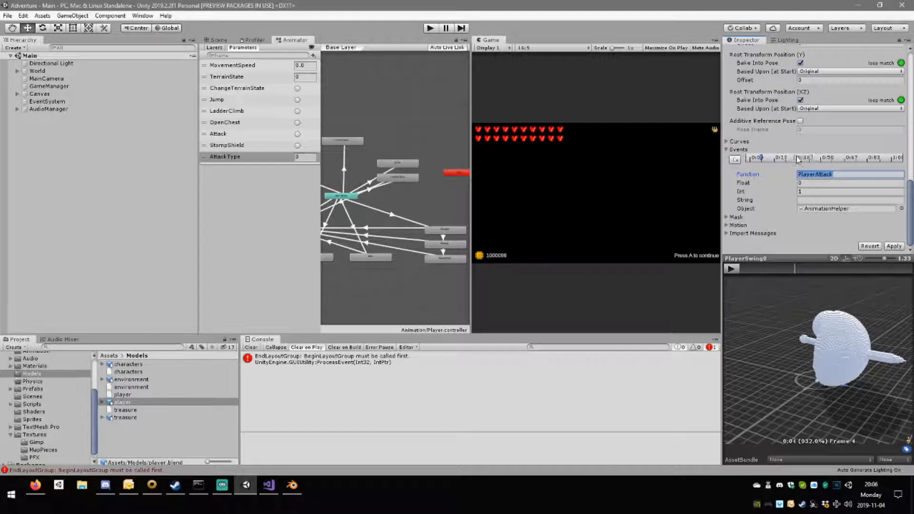
pyautogui.click(794, 158)
pyautogui.click(828, 174)
pyautogui.write('PlayerAttack')
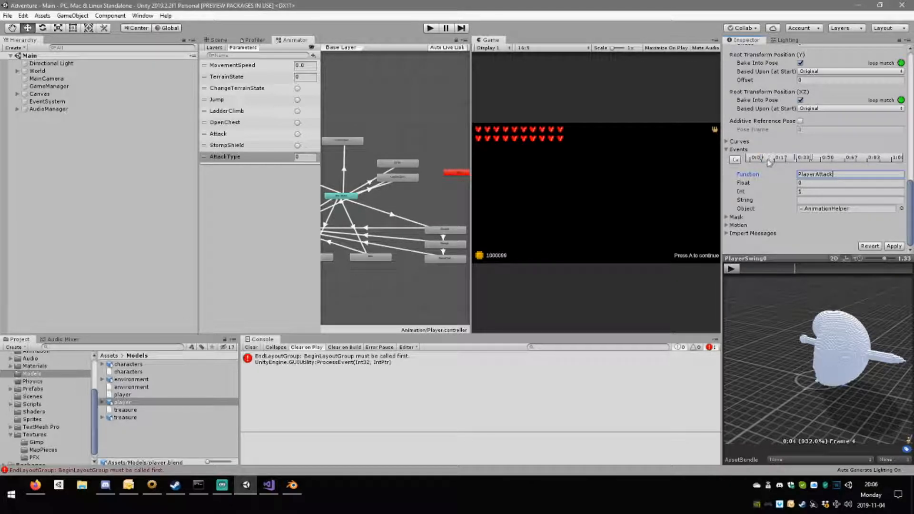
pyautogui.click(828, 158)
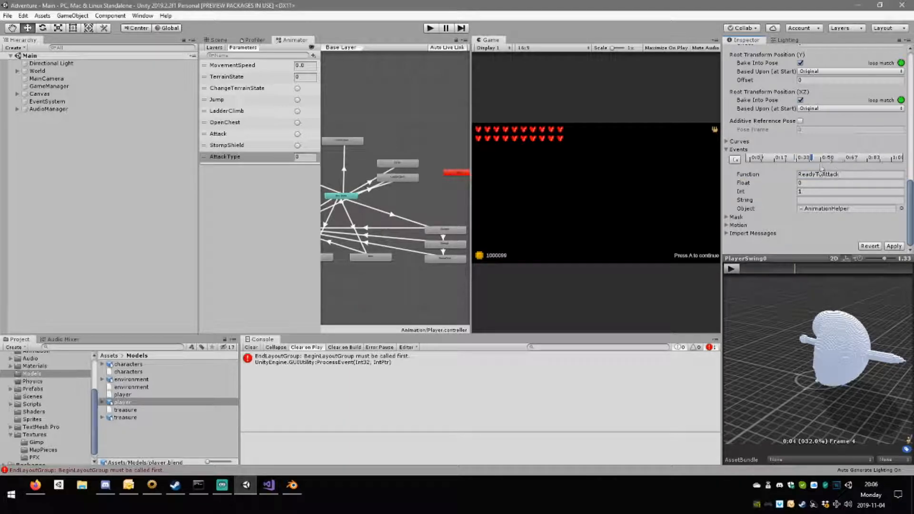
# Add a PlayerAttackEnd event with Int 0 to PlayerSwing0 at frame 13 and apply the clip changes.
pyautogui.scroll(3, 850, 186)
pyautogui.scroll(-3, 851, 193)
pyautogui.moveTo(805, 302); pyautogui.dragTo(854, 307, button='right')
pyautogui.moveTo(797, 269); pyautogui.dragTo(871, 275)
pyautogui.click(735, 160)
pyautogui.click(832, 175)
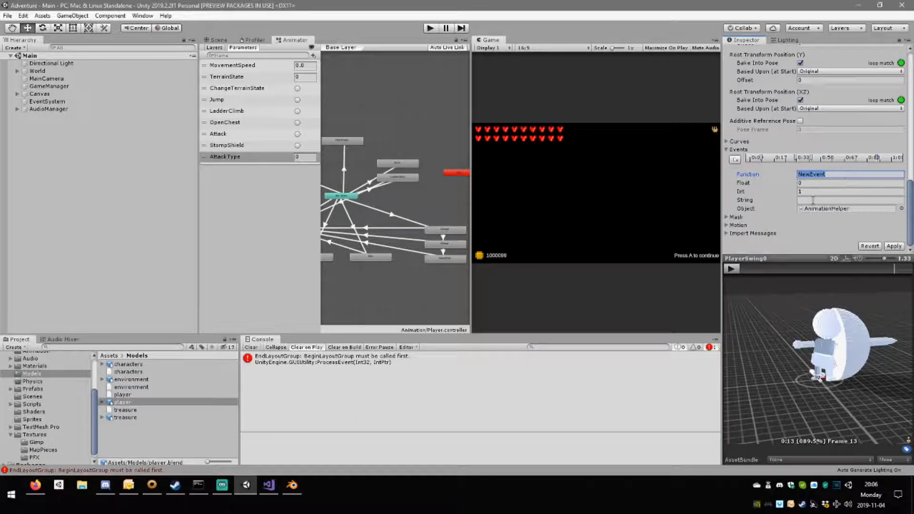
pyautogui.write('PlayerAttackEnd')
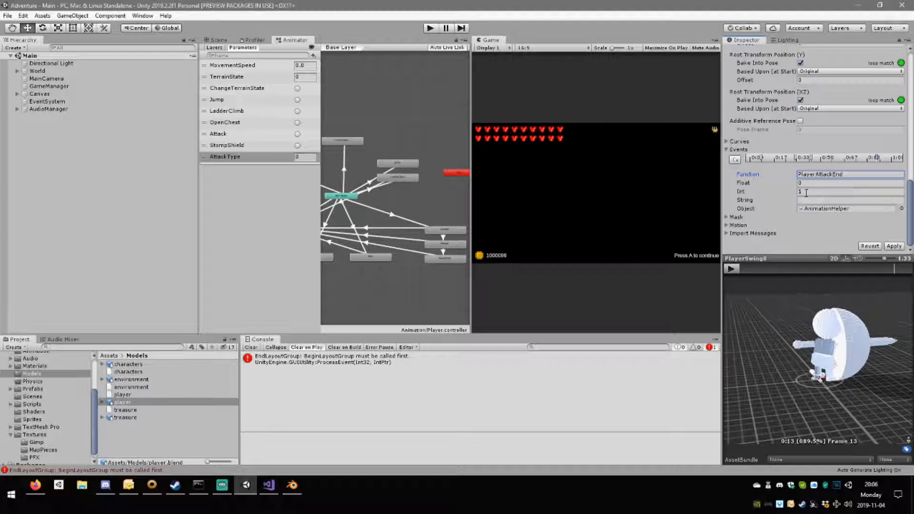
pyautogui.click(804, 191)
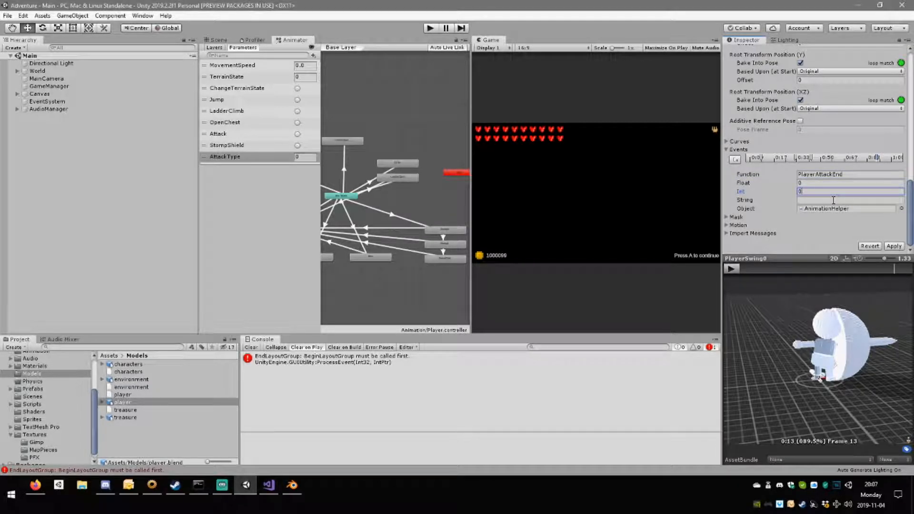
pyautogui.click(895, 247)
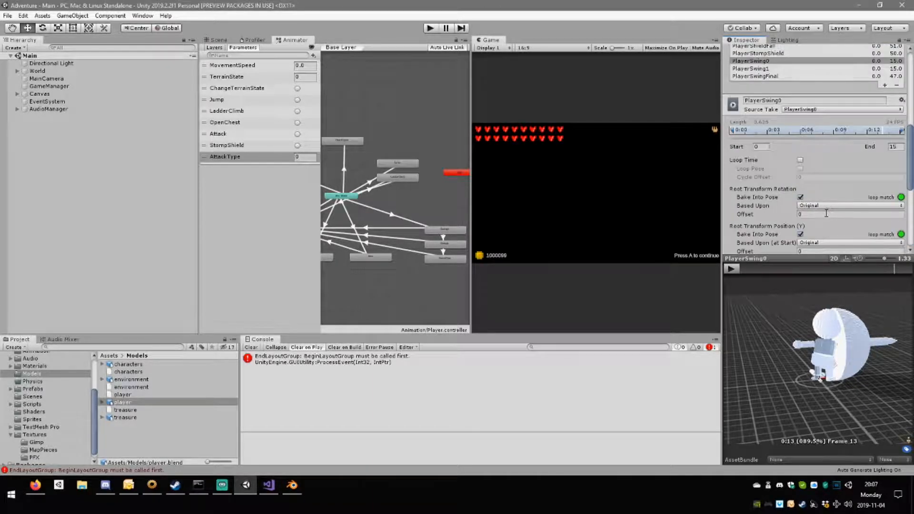
# Add an event near frame 1 of the PlayerSwing1 clip and assign the AnimationHelper script as its object.
pyautogui.click(771, 68)
pyautogui.scroll(-5, 809, 133)
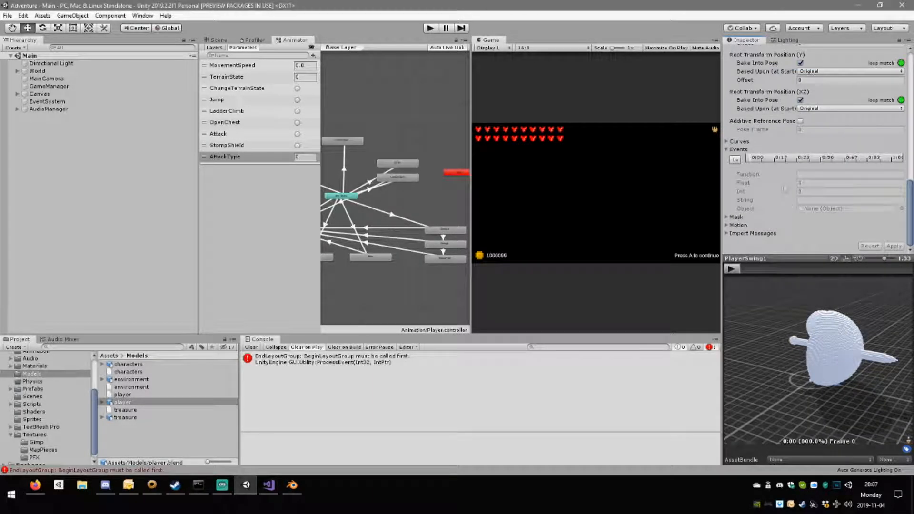
pyautogui.click(754, 270)
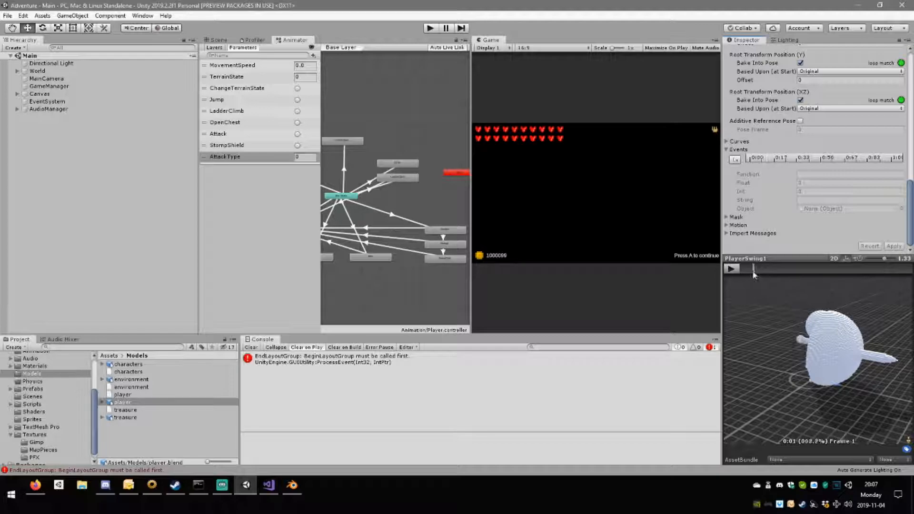
pyautogui.moveTo(761, 305); pyautogui.dragTo(785, 330)
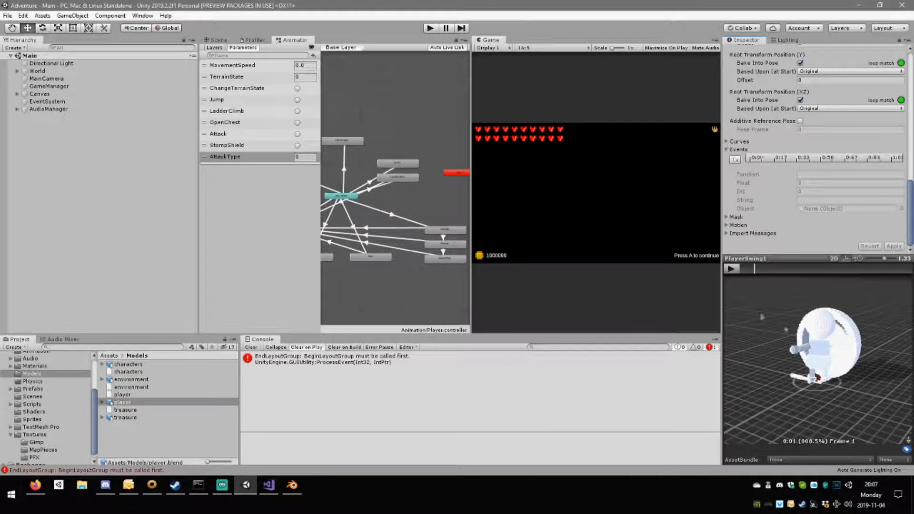
pyautogui.moveTo(754, 270)
pyautogui.mouseDown()
pyautogui.moveTo(781, 277)
pyautogui.moveTo(755, 273)
pyautogui.mouseUp()
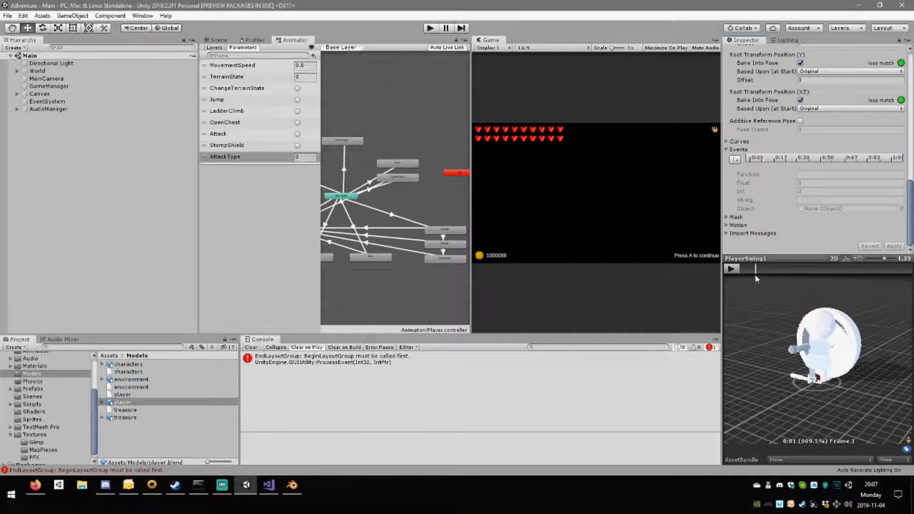
pyautogui.click(735, 159)
pyautogui.click(834, 174)
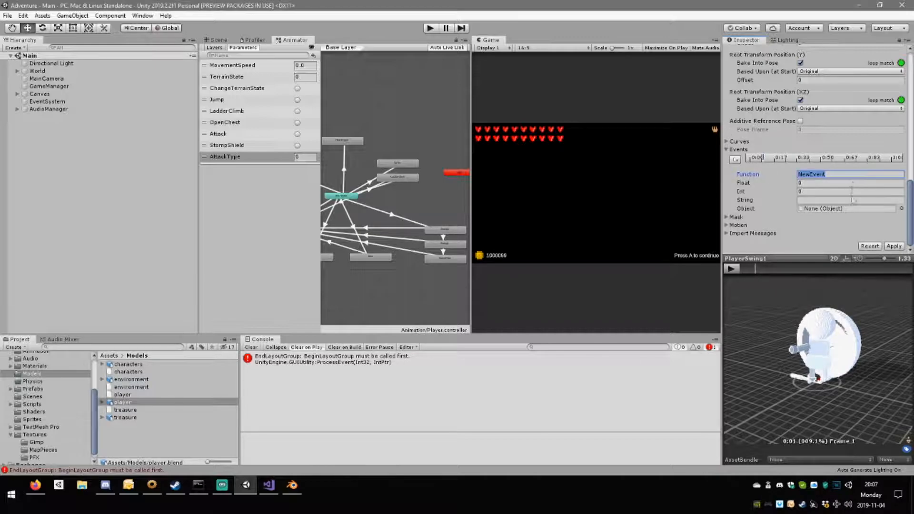
pyautogui.click(900, 209)
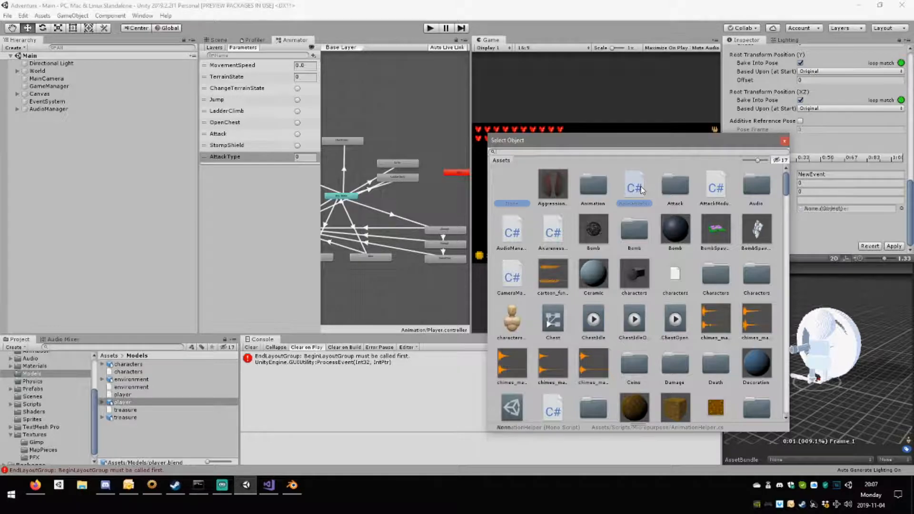
pyautogui.doubleClick(640, 187)
# Set the new PlayerSwing1 event's function to PlayerAttack and its Int value to 1.
pyautogui.click(826, 176)
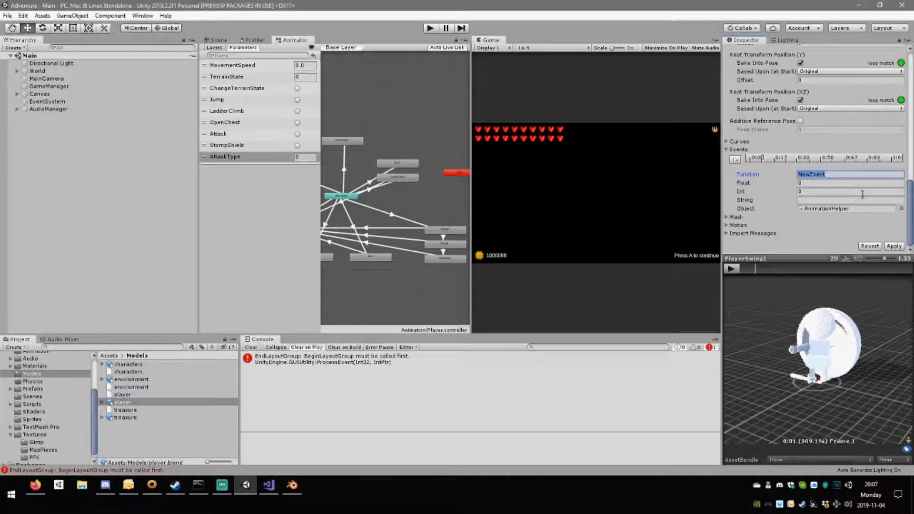
pyautogui.write('PlayerAttack')
pyautogui.click(808, 193)
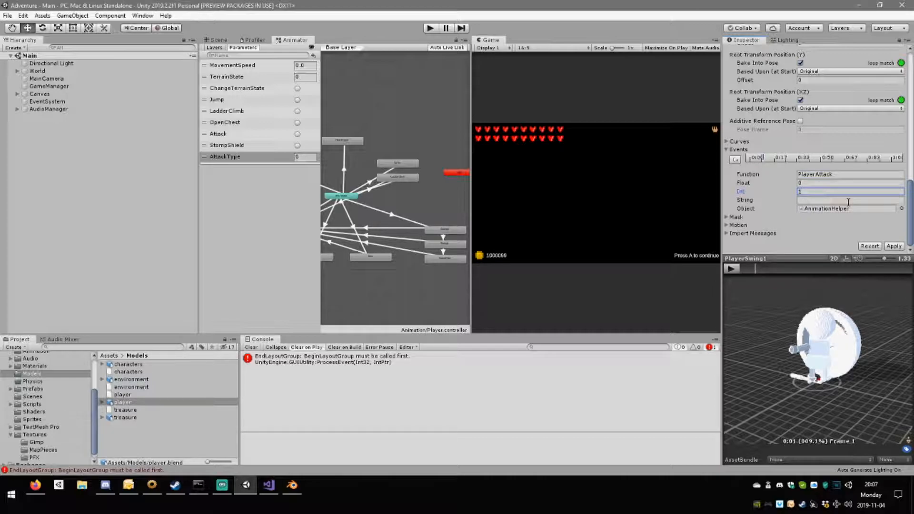
# Add a second PlayerAttack event with Int 0 to PlayerSwing1 at frame 5.
pyautogui.moveTo(763, 269); pyautogui.dragTo(801, 268)
pyautogui.click(803, 269)
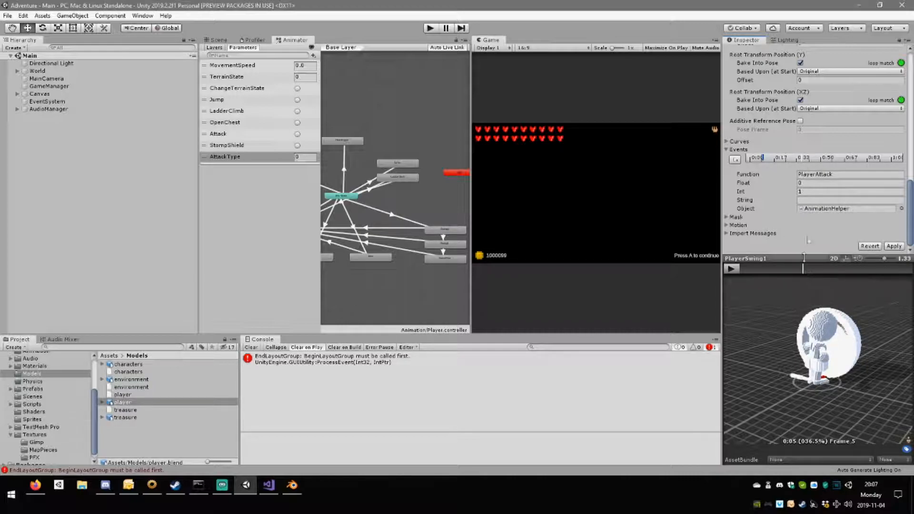
pyautogui.click(735, 160)
pyautogui.click(760, 158)
pyautogui.click(830, 175)
pyautogui.hotkey('ctrl', 'c')
pyautogui.click(801, 158)
pyautogui.click(817, 193)
pyautogui.click(817, 174)
pyautogui.write('PlayerAttack')
# Add a ReadyToAttack event with Int 2 to PlayerSwing1 at frame 6.
pyautogui.moveTo(803, 270)
pyautogui.mouseDown()
pyautogui.moveTo(831, 274)
pyautogui.moveTo(818, 270)
pyautogui.mouseUp()
pyautogui.click(735, 160)
pyautogui.click(818, 174)
pyautogui.write('ReadyTo')
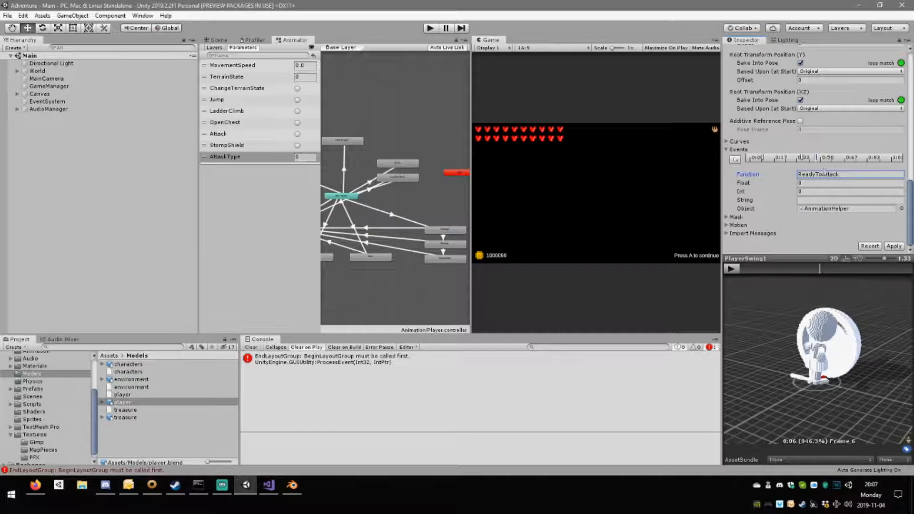
pyautogui.click(815, 192)
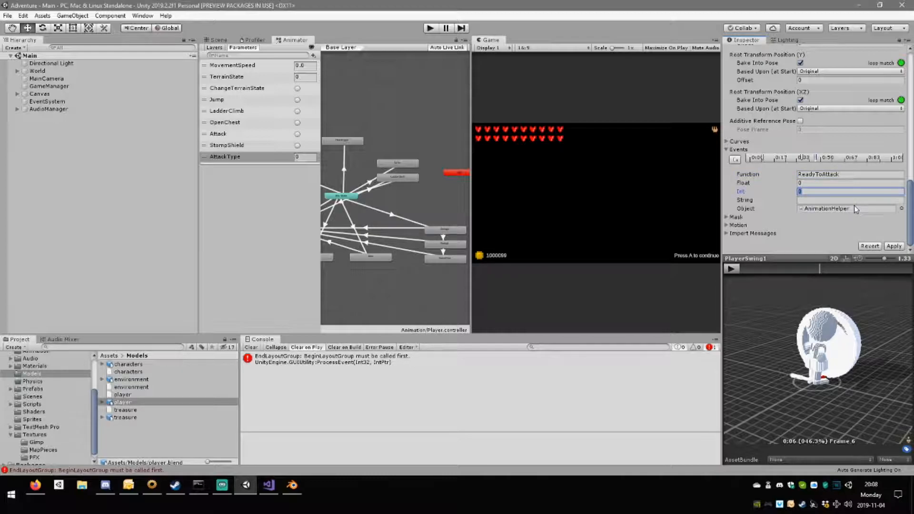
pyautogui.write('2')
# Add a PlayerAttackEnd event to PlayerSwing1 at frame 13 and apply the clip changes.
pyautogui.moveTo(821, 268); pyautogui.dragTo(873, 264)
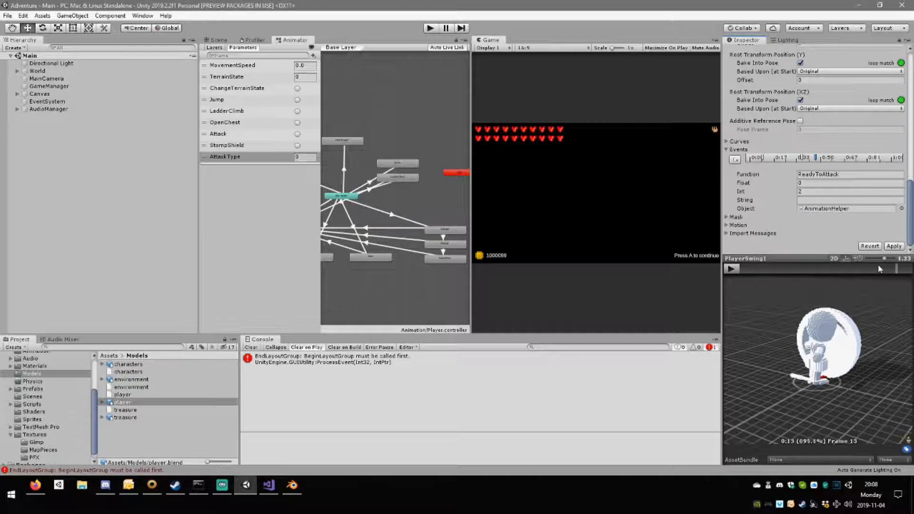
pyautogui.click(734, 159)
pyautogui.click(832, 174)
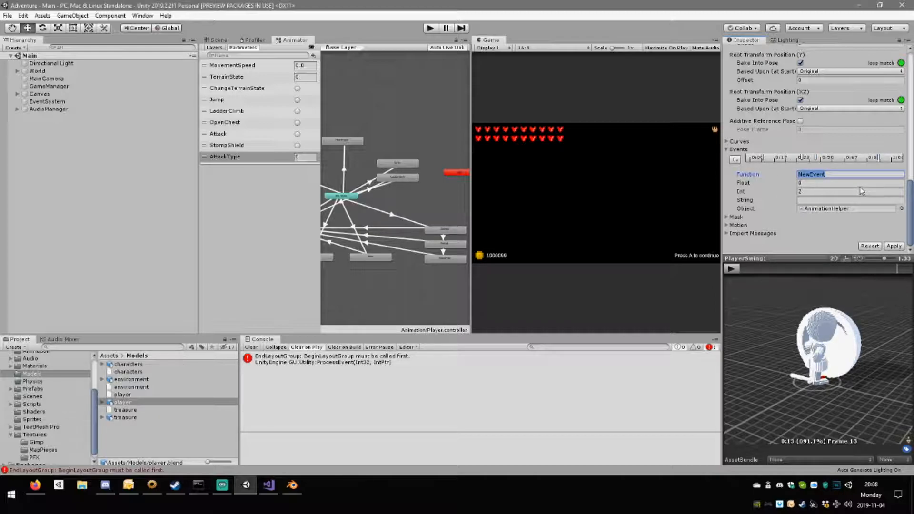
pyautogui.hotkey('ctrl', 'v')
pyautogui.write('En')
pyautogui.scroll(6, 848, 189)
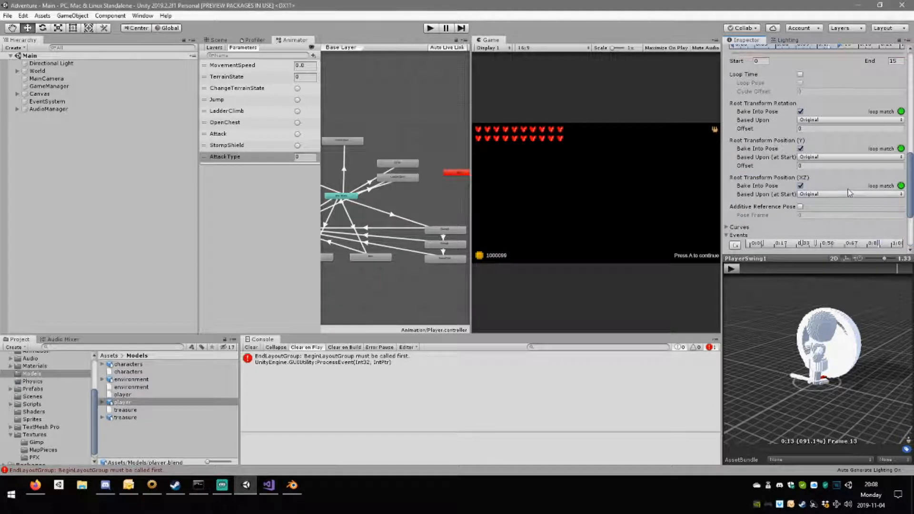
pyautogui.scroll(-6, 848, 190)
pyautogui.click(901, 249)
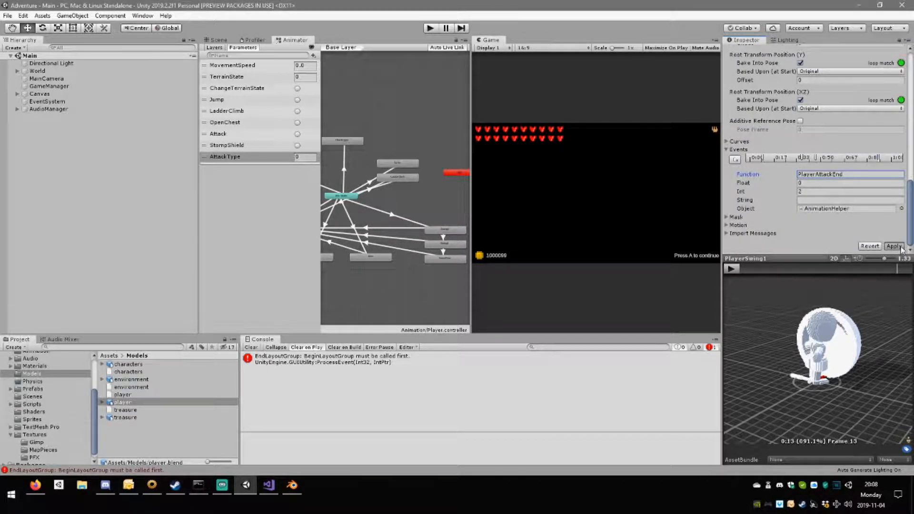
pyautogui.click(898, 247)
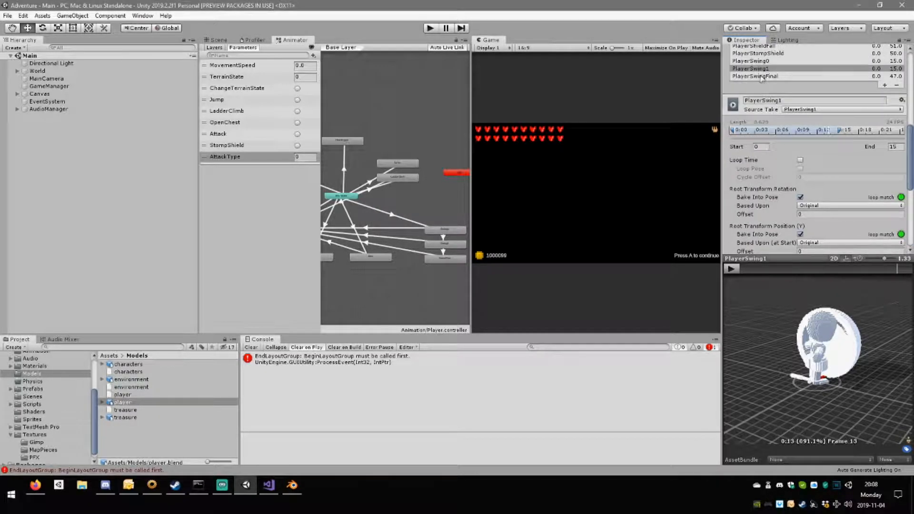
# Add a PlayerAttack event to PlayerSwingFinal at frame 20, with AnimationHelper as its object and Int 1.
pyautogui.click(761, 76)
pyautogui.scroll(-6, 809, 167)
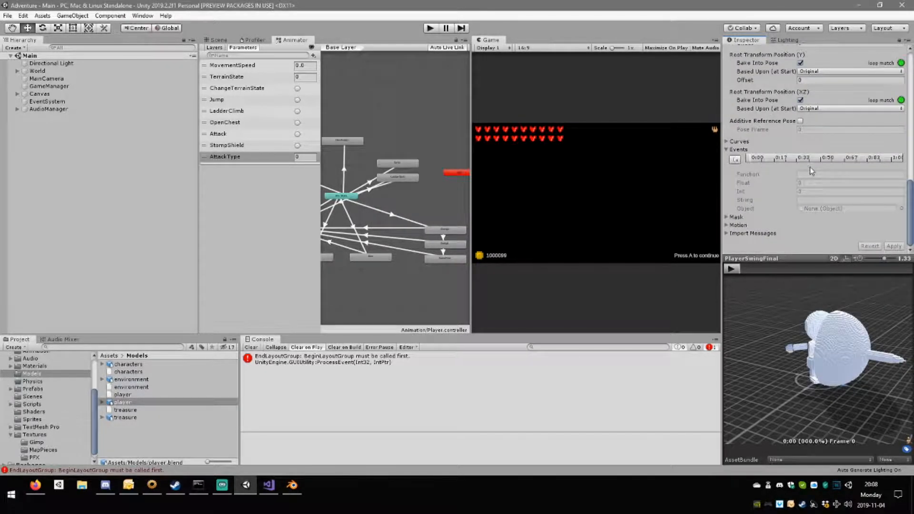
pyautogui.click(741, 267)
pyautogui.moveTo(743, 270)
pyautogui.mouseDown()
pyautogui.moveTo(803, 279)
pyautogui.moveTo(812, 269)
pyautogui.mouseUp()
pyautogui.click(735, 160)
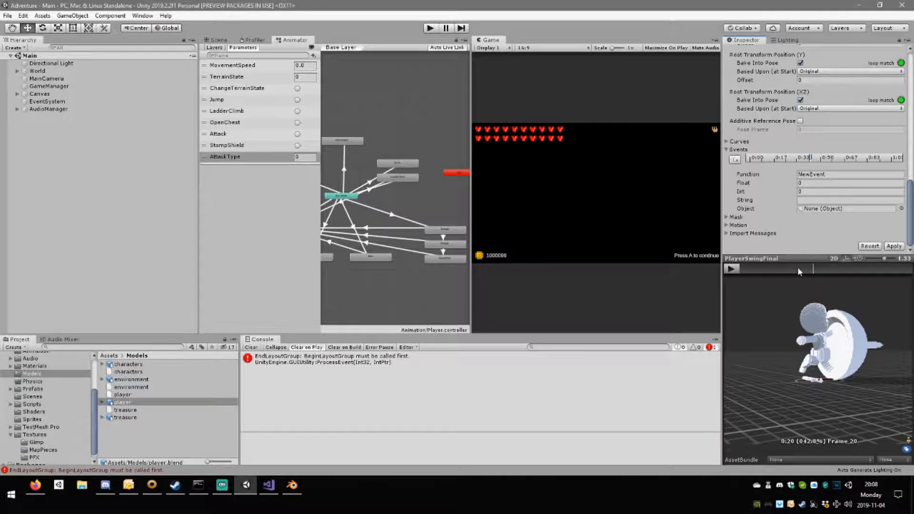
pyautogui.click(901, 208)
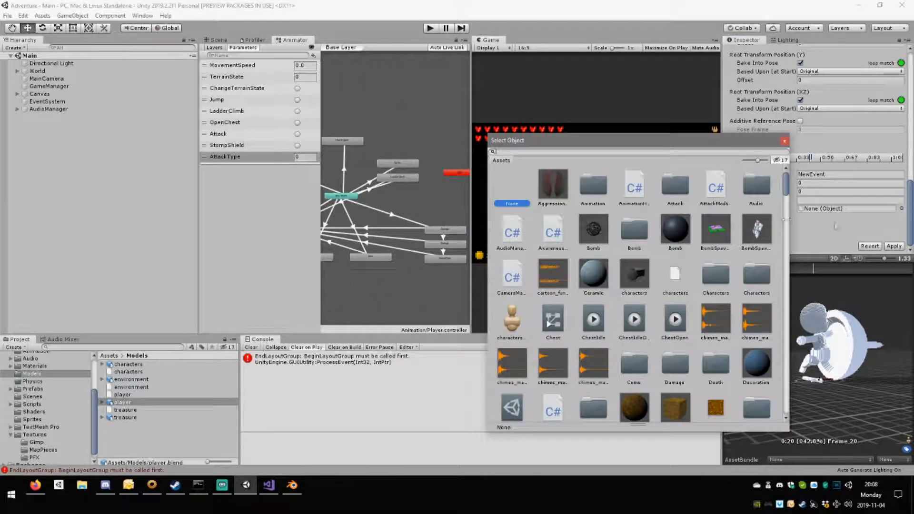
pyautogui.doubleClick(640, 198)
pyautogui.click(857, 174)
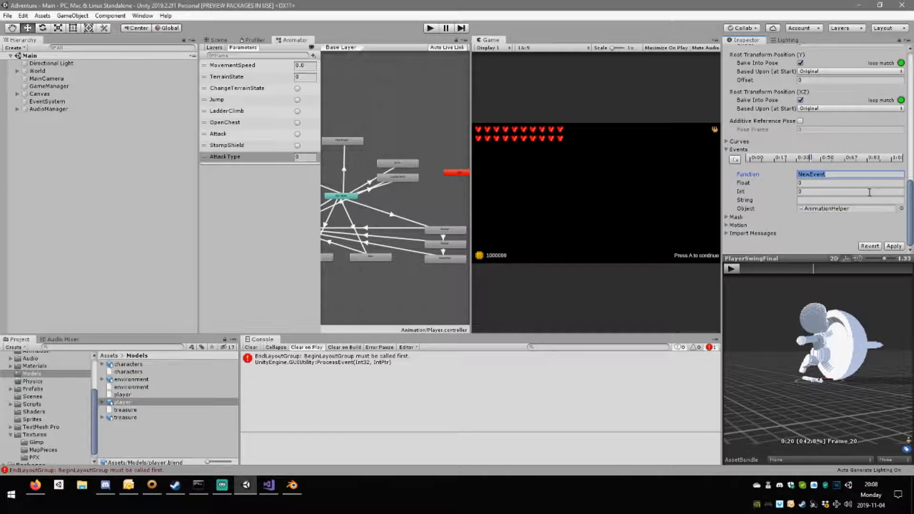
pyautogui.write('PlayerAttack')
pyautogui.click(823, 192)
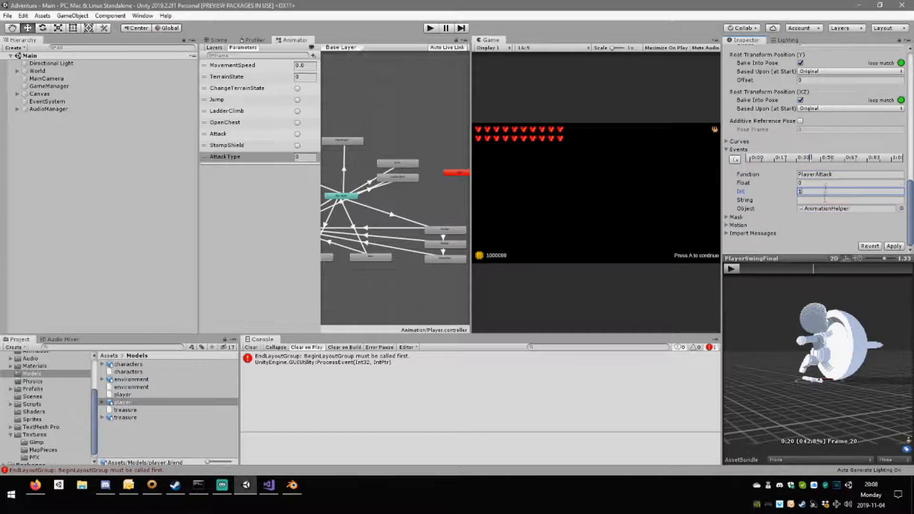
# Add a second PlayerAttack event with Int 0 to PlayerSwingFinal, just past the middle of the clip.
pyautogui.moveTo(813, 268); pyautogui.dragTo(838, 277)
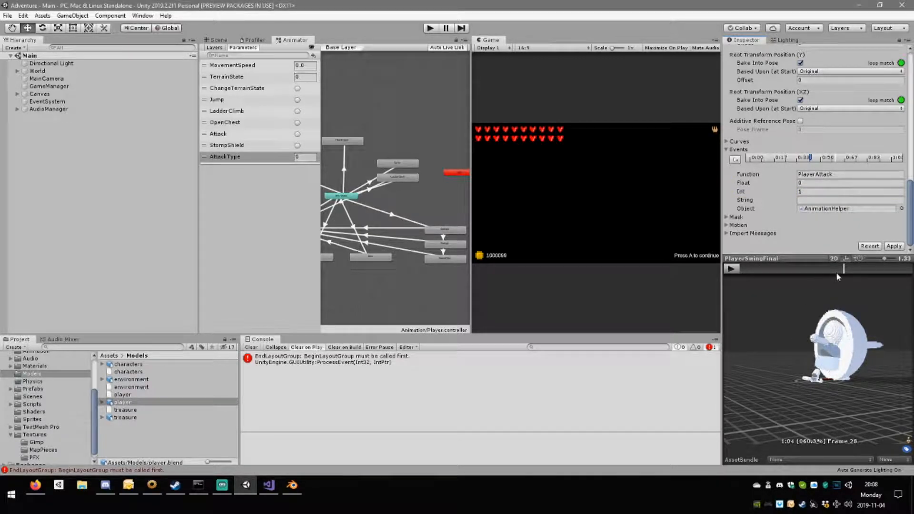
pyautogui.click(734, 161)
pyautogui.click(829, 176)
pyautogui.hotkey('ctrl', 'v')
pyautogui.click(808, 191)
# Add a PlayerAttackEnd event to PlayerSwingFinal at frame 43 and apply the clip changes.
pyautogui.moveTo(835, 267); pyautogui.dragTo(886, 276)
pyautogui.click(734, 160)
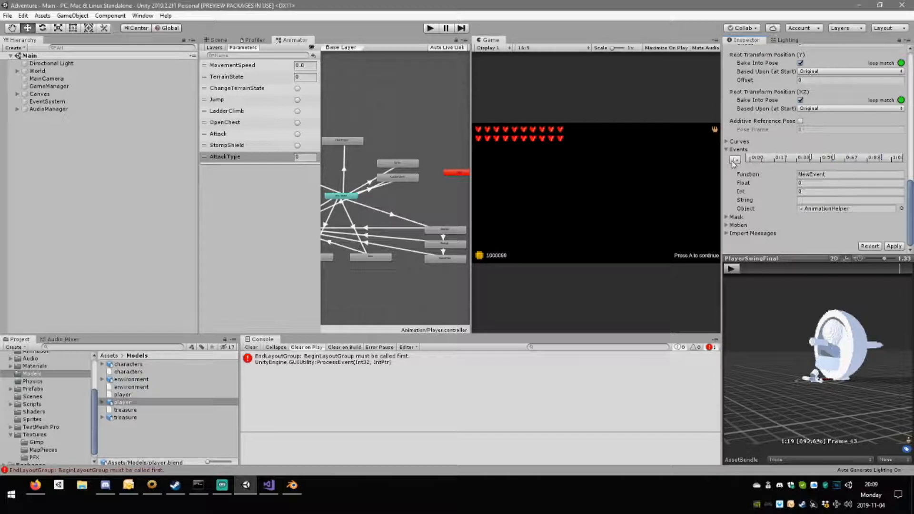
pyautogui.click(826, 174)
pyautogui.hotkey('ctrl', 'v')
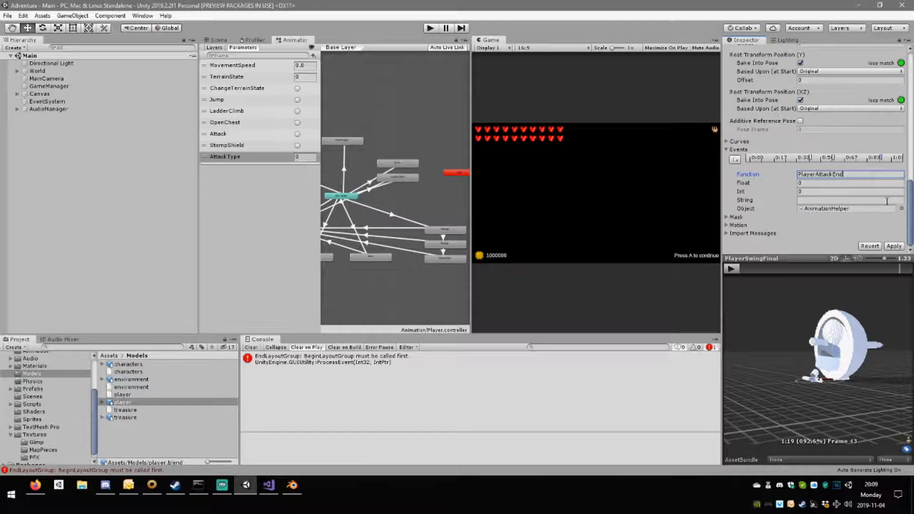
pyautogui.click(896, 247)
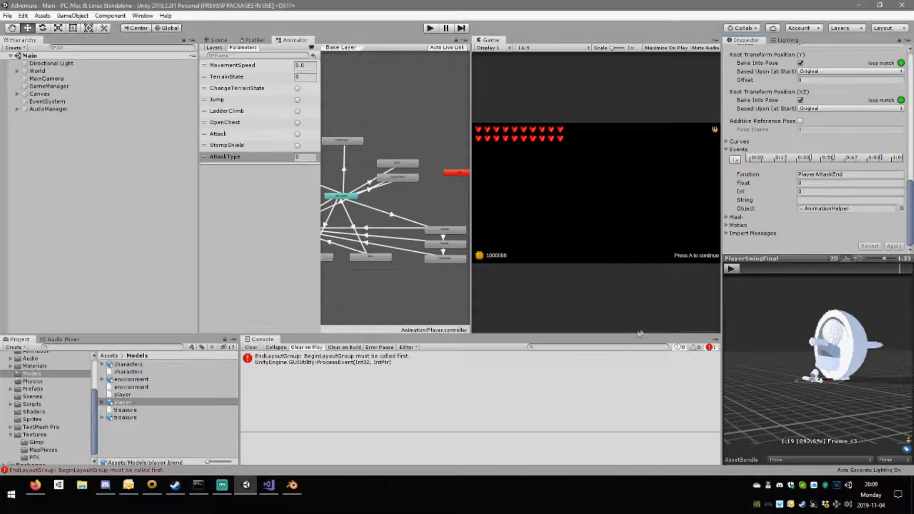
# Switch to Visual Studio and expand the PlayerAttack and PlayerAttackEnd methods in AnimationHelper.cs to review them.
pyautogui.click(268, 486)
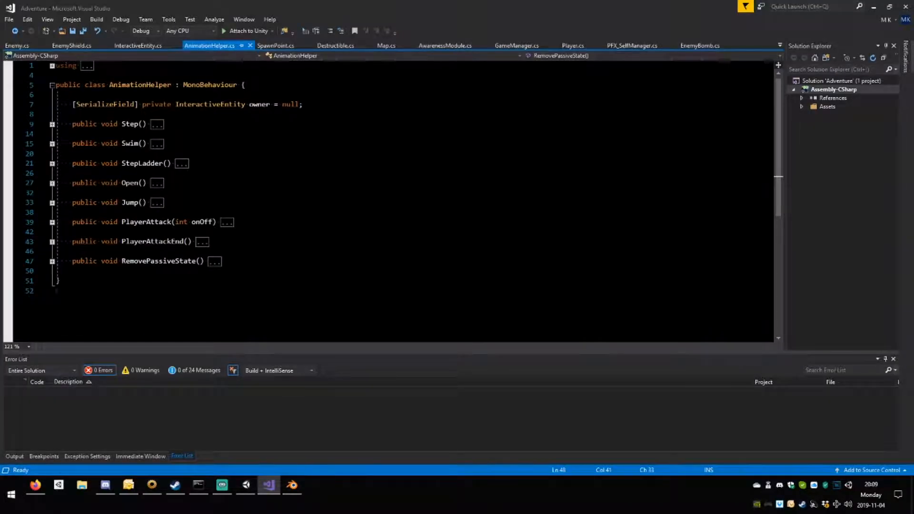
pyautogui.click(73, 213)
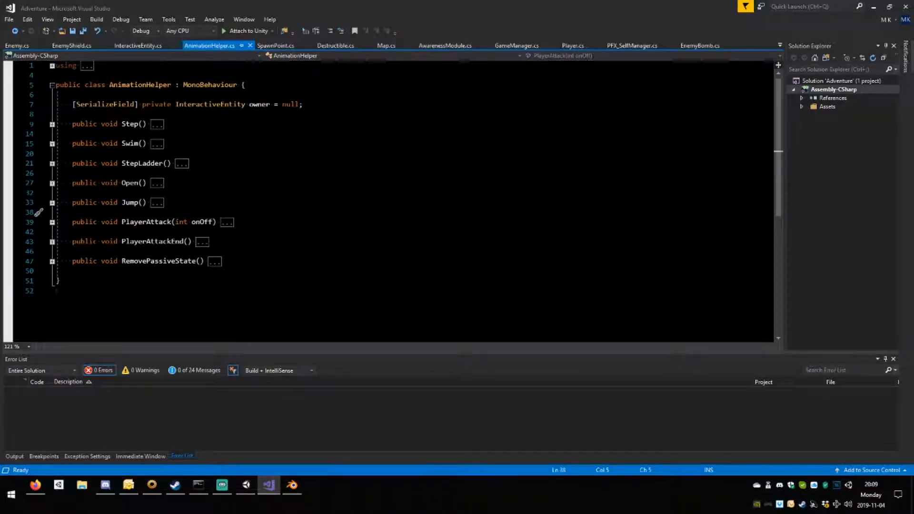
pyautogui.click(53, 222)
pyautogui.scroll(-1, 53, 222)
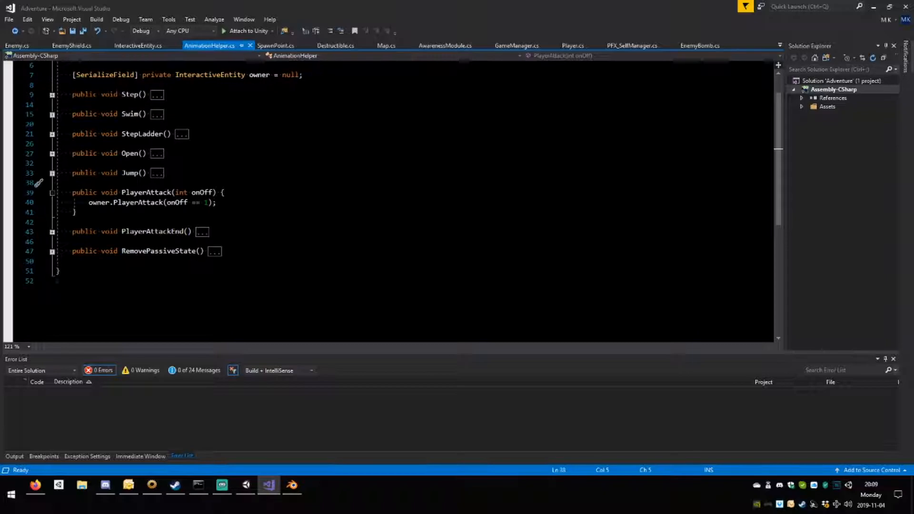
pyautogui.click(52, 231)
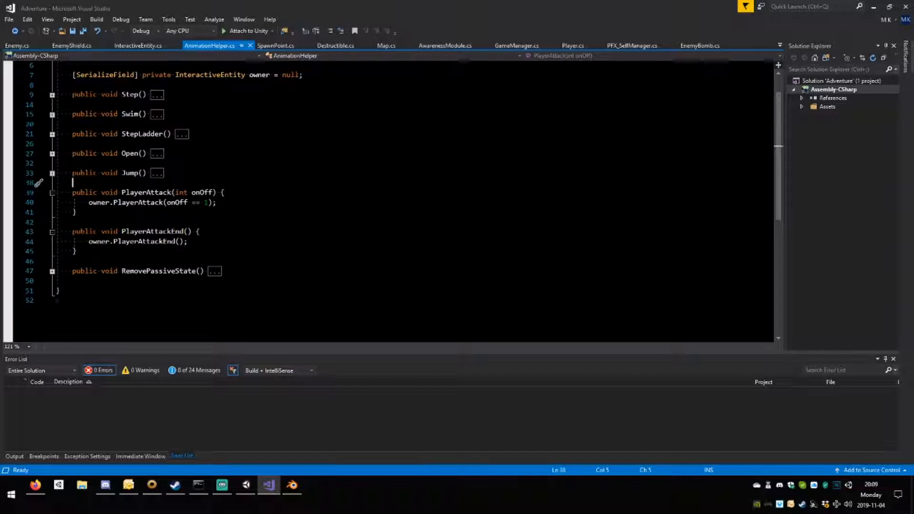
# Add an empty public void ReadyToAttack() method below PlayerAttackEnd in AnimationHelper.cs and save the file.
pyautogui.click(73, 261)
pyautogui.press('Return')
pyautogui.press('Return')
pyautogui.press('Up')
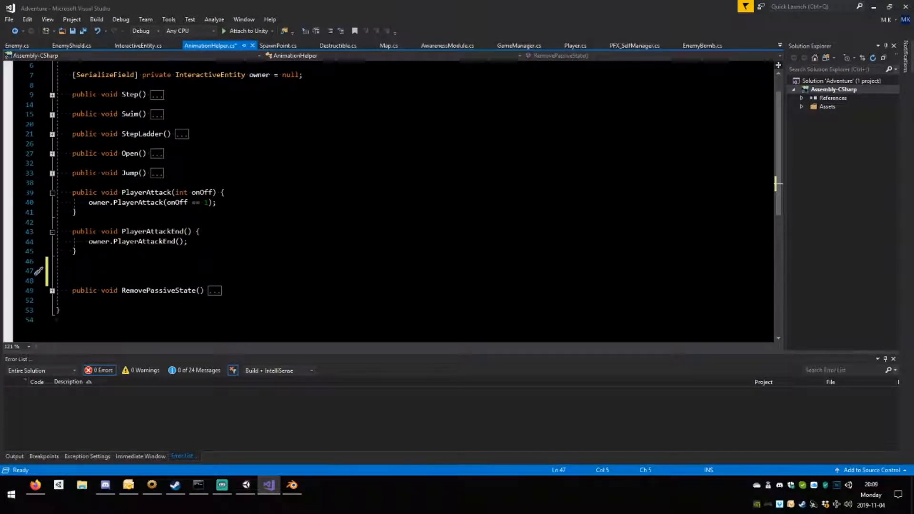
pyautogui.write('pu')
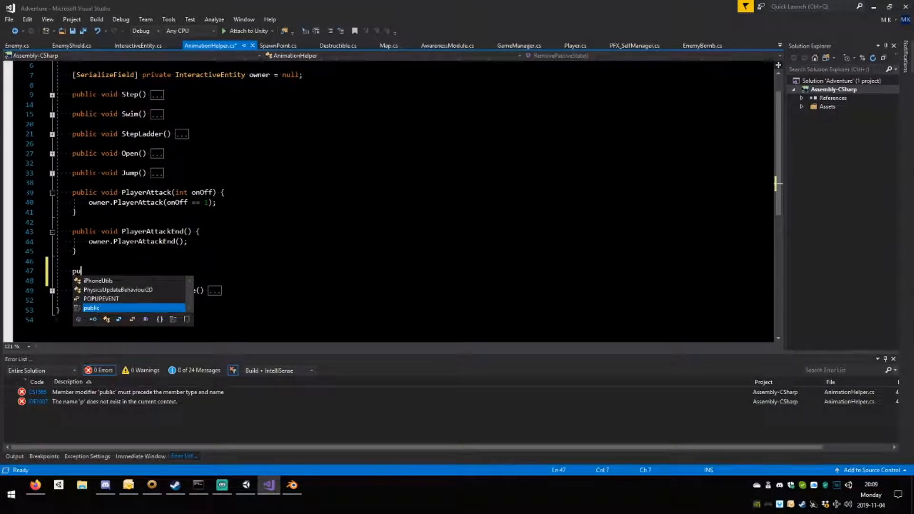
pyautogui.write('blic vo')
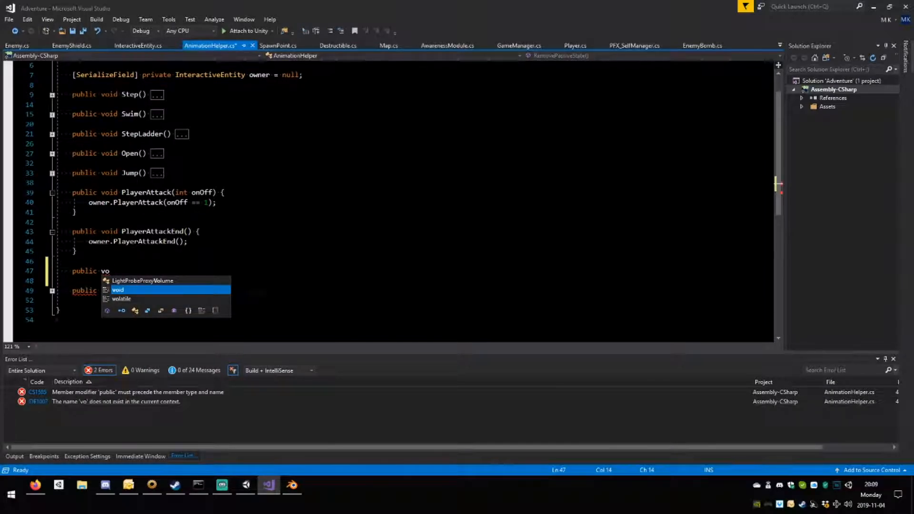
pyautogui.write('id Ready')
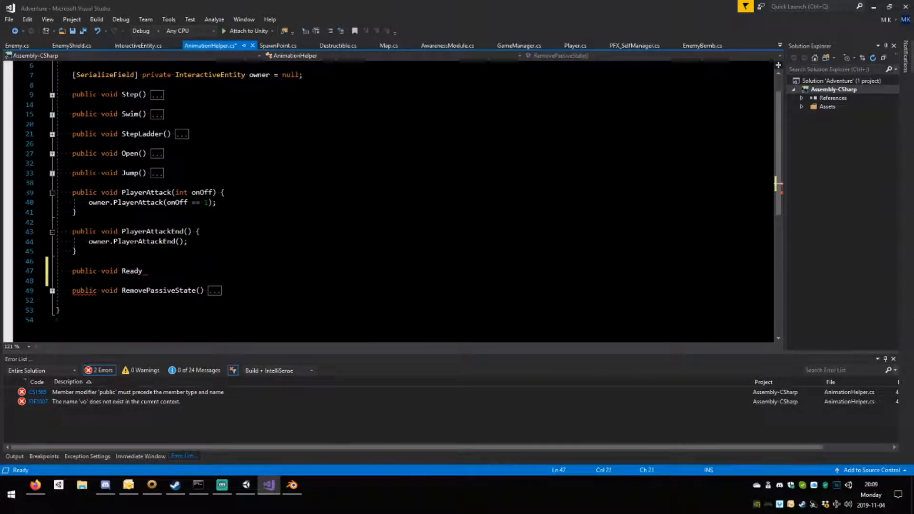
pyautogui.write('ToAttac')
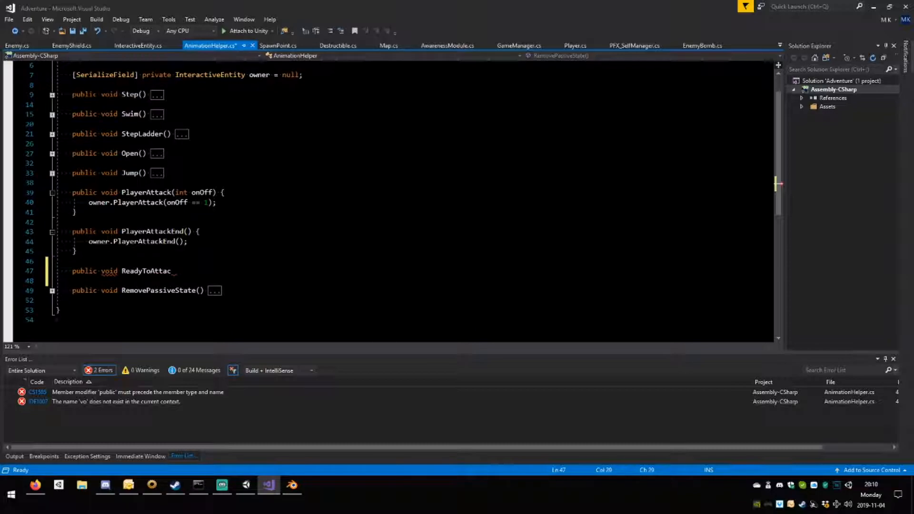
pyautogui.write('k() {')
pyautogui.press('Return')
pyautogui.press('Return')
pyautogui.write('}')
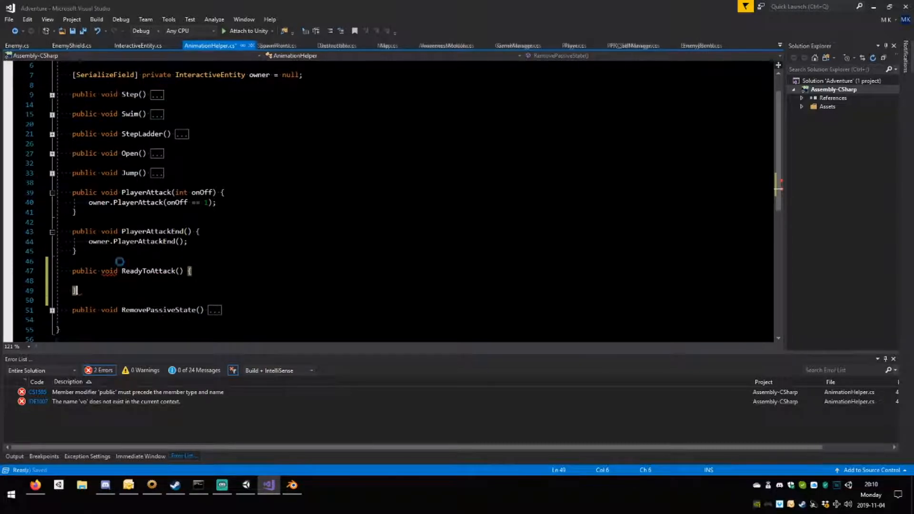
pyautogui.hotkey('ctrl', 's')
# Go to the definition of PlayerAttackEnd in InteractiveEntity.cs and view its body.
pyautogui.doubleClick(141, 241)
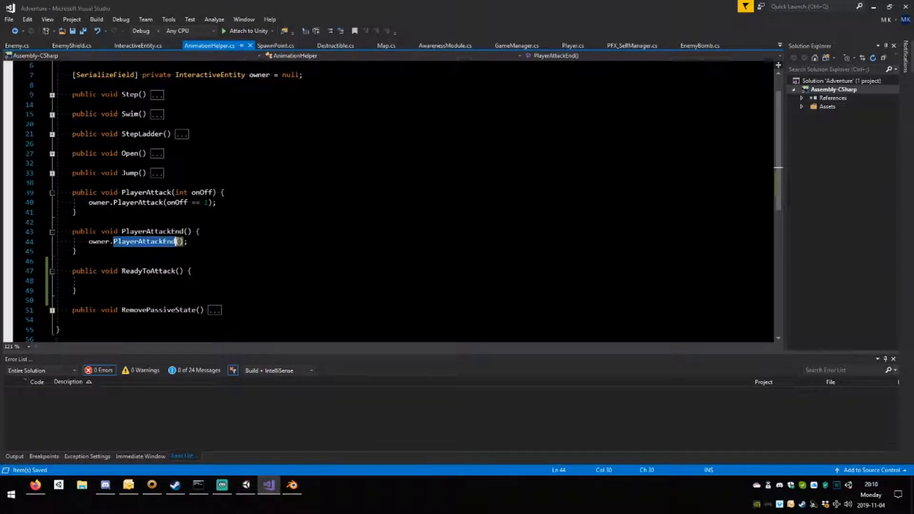
pyautogui.press('F12')
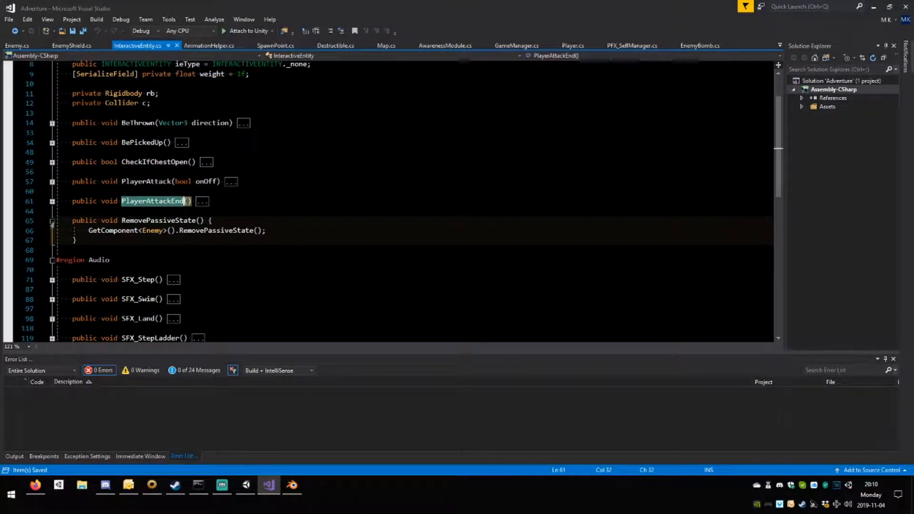
pyautogui.click(52, 201)
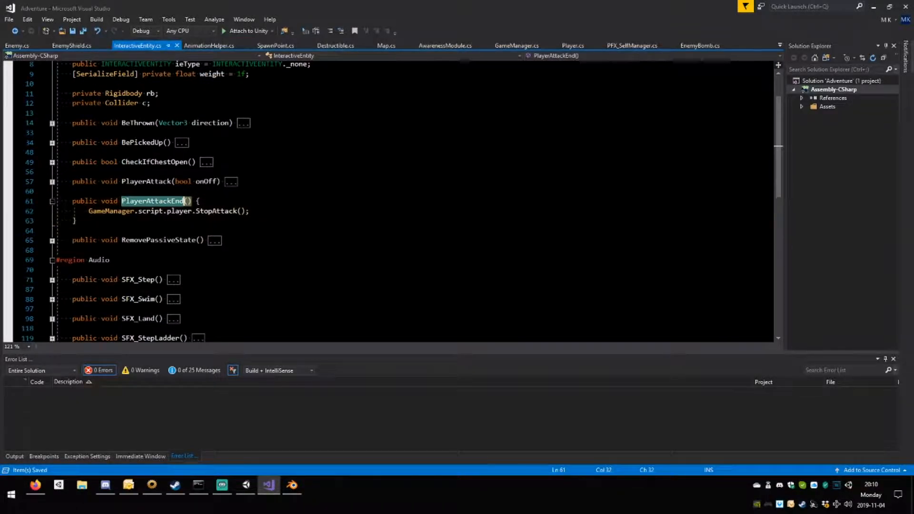
pyautogui.click(52, 201)
# Add an empty public void PlayerReadyToAttack() method between PlayerAttackEnd and RemovePassiveState in InteractiveEntity.cs and save the file.
pyautogui.click(73, 211)
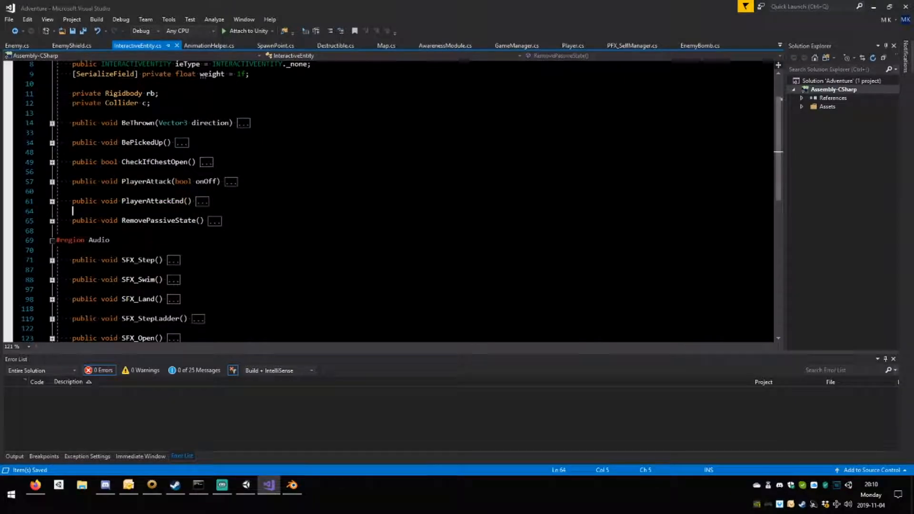
pyautogui.press('Return')
pyautogui.press('Return')
pyautogui.press('Up')
pyautogui.write('pu')
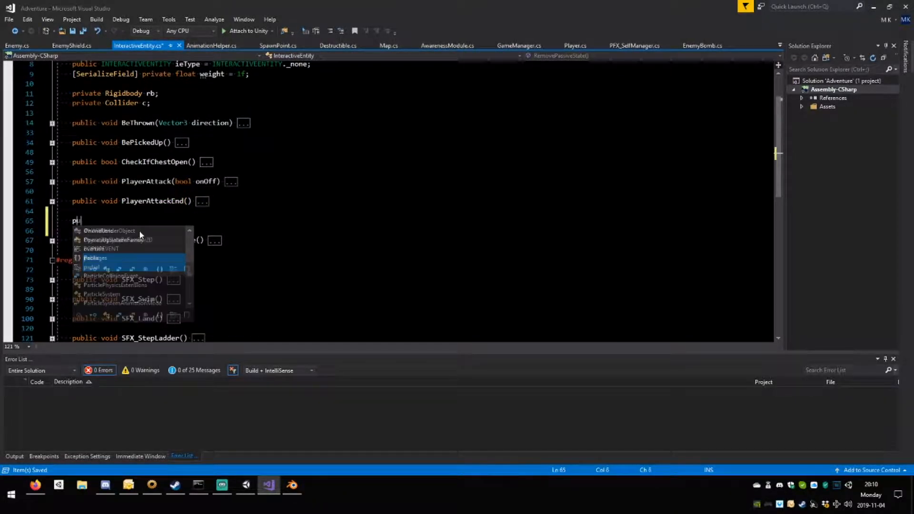
pyautogui.write('blic void')
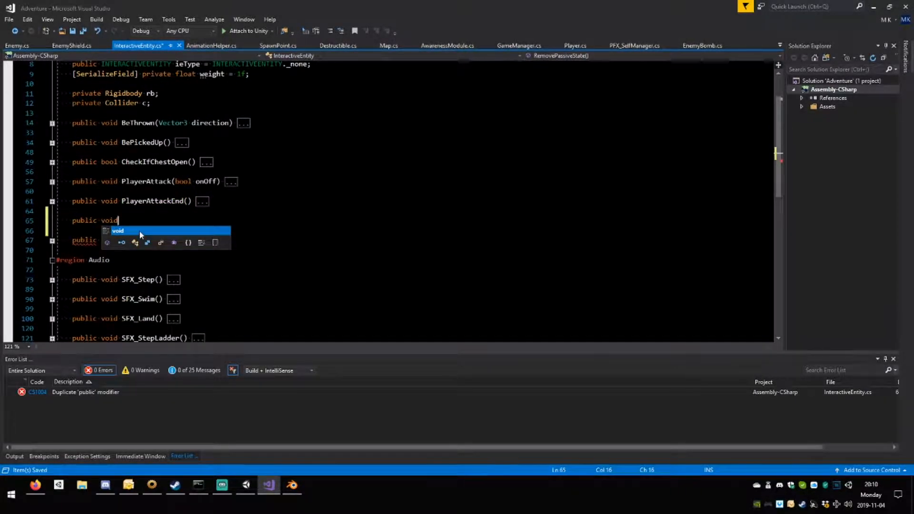
pyautogui.write(' Pl')
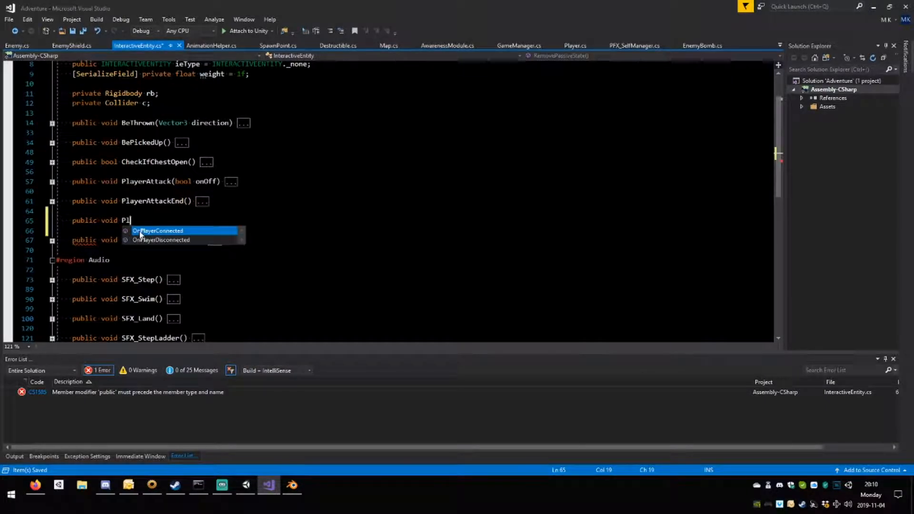
pyautogui.write('ayerR')
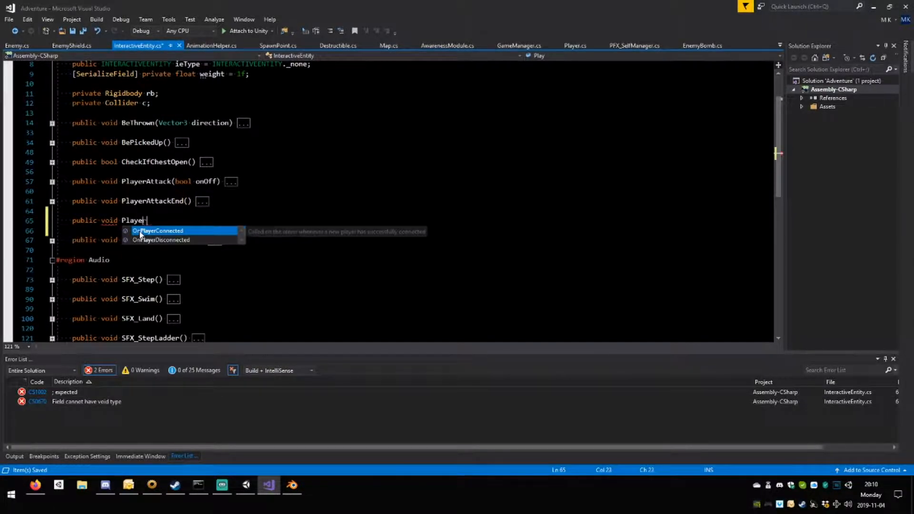
pyautogui.write('eadyToAt')
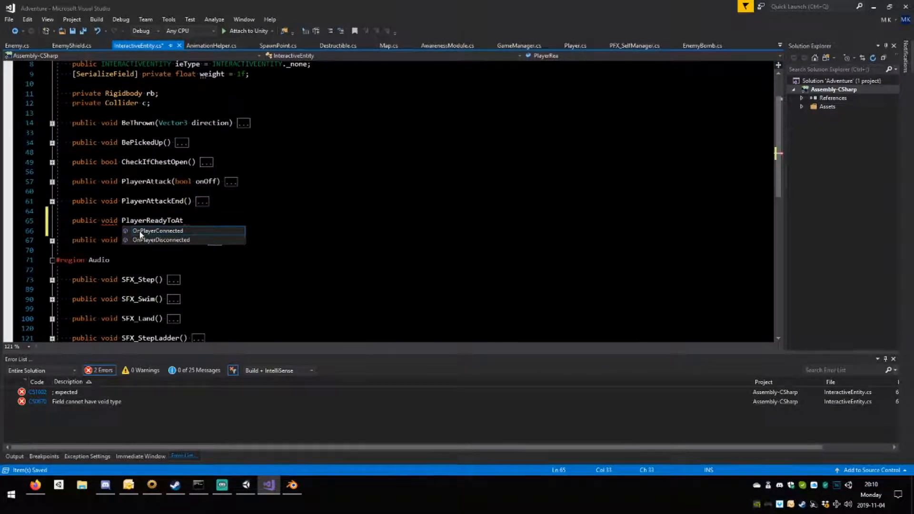
pyautogui.write('tack')
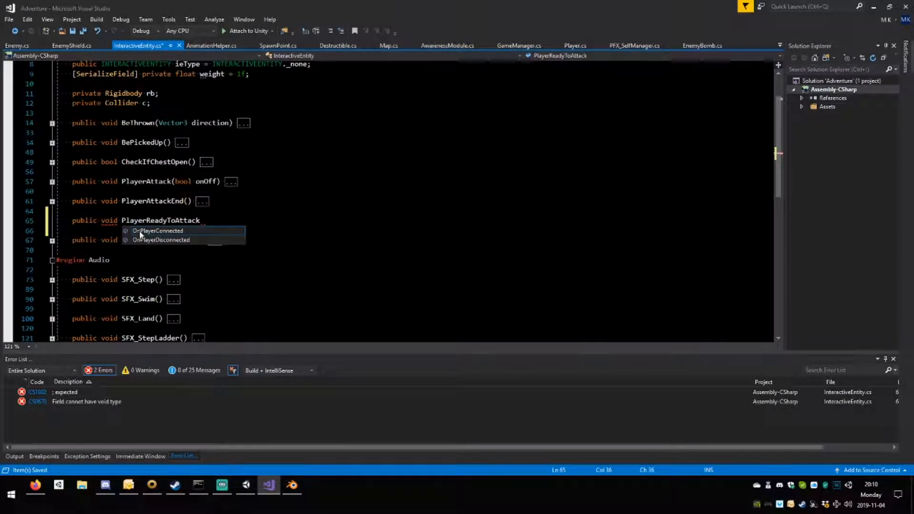
pyautogui.write('() {')
pyautogui.press('Return')
pyautogui.press('Return')
pyautogui.write('}')
pyautogui.hotkey('ctrl', 's')
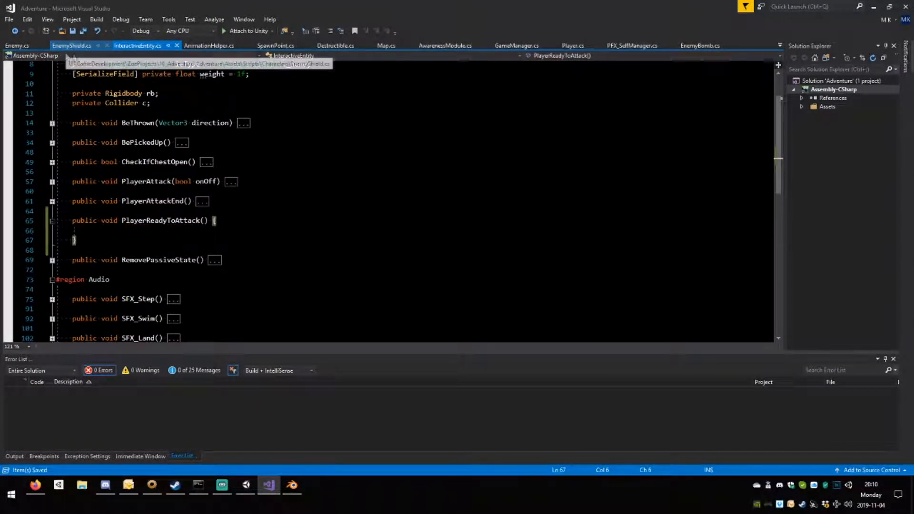
# Open Player.cs and collapse all of its methods to their definitions.
pyautogui.click(573, 46)
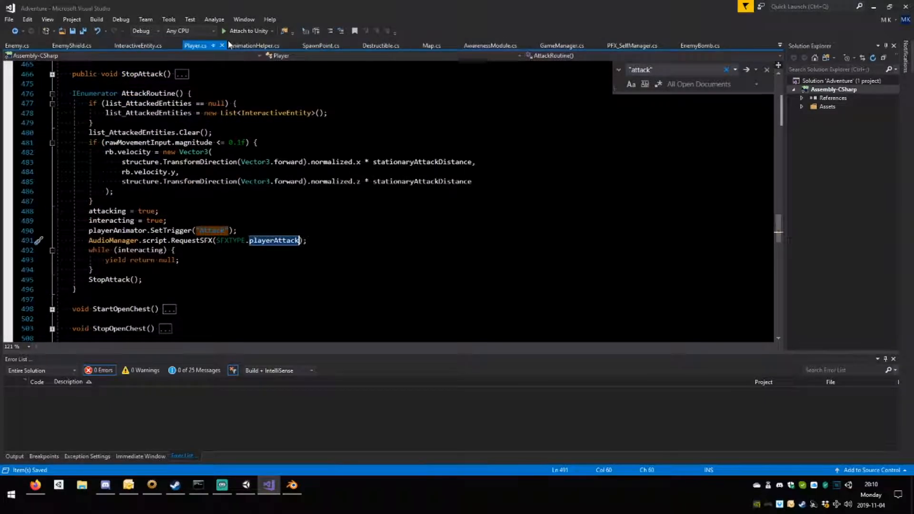
pyautogui.scroll(1, 391, 200)
pyautogui.hotkey('ctrl', 'm')
pyautogui.hotkey('ctrl', 'o')
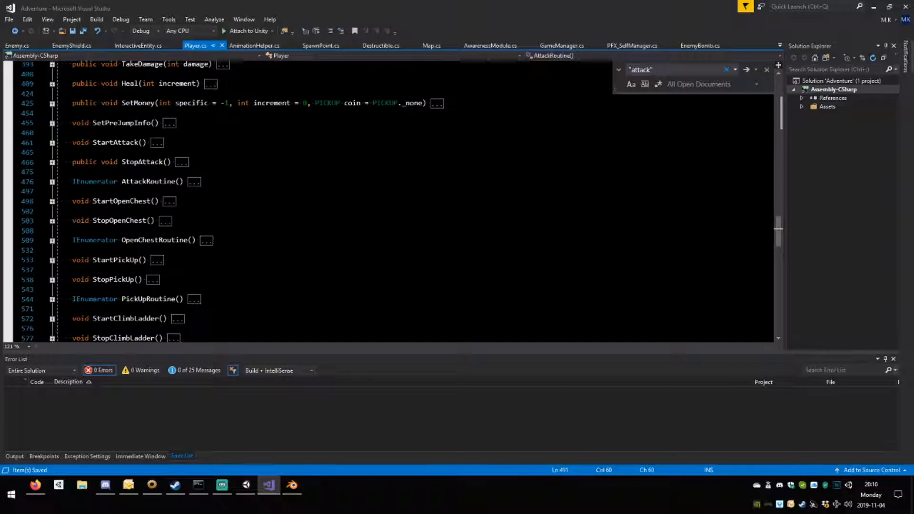
# Begin a public void method declaration with the name Player between SetPreJumpInfo and StartAttack.
pyautogui.click(73, 133)
pyautogui.press('Return')
pyautogui.press('Return')
pyautogui.press('Up')
pyautogui.write('p')
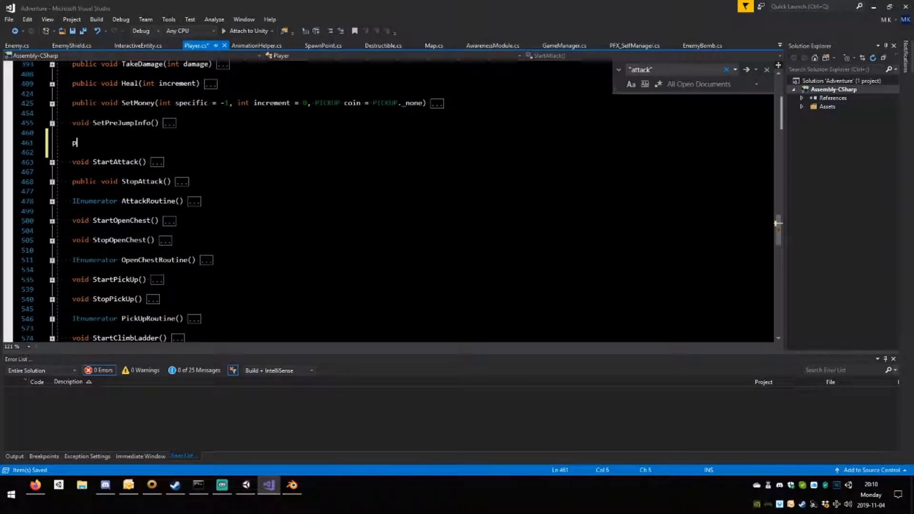
pyautogui.write('ublic vo')
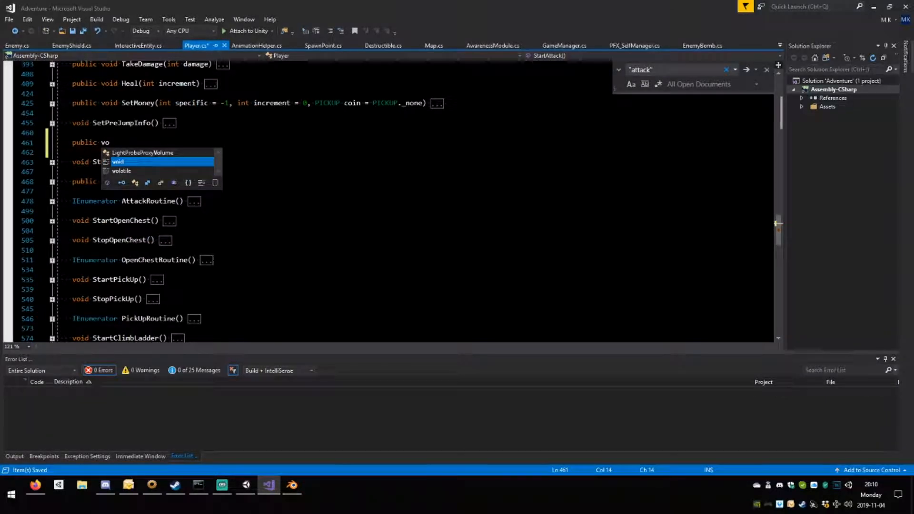
pyautogui.write('id ')
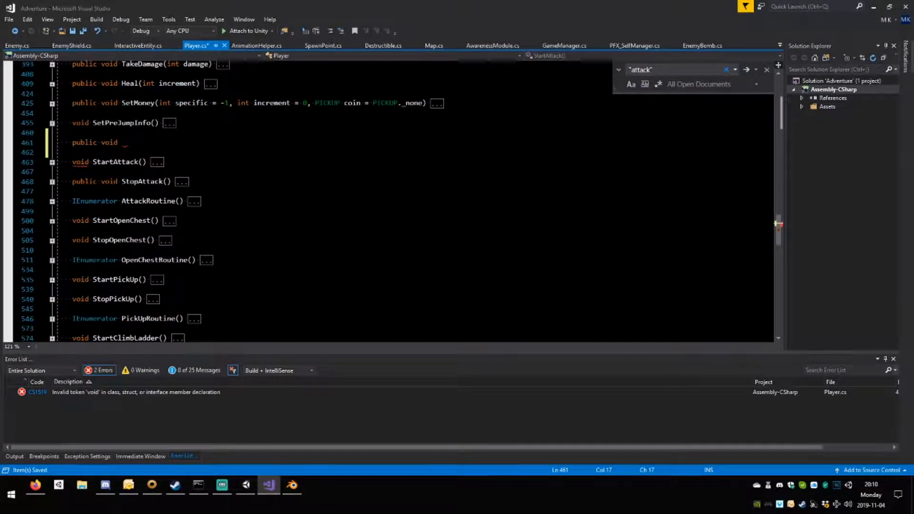
pyautogui.write('Player')
pyautogui.hotkey('ctrl', 'r')
pyautogui.hotkey('ctrl', 'e')
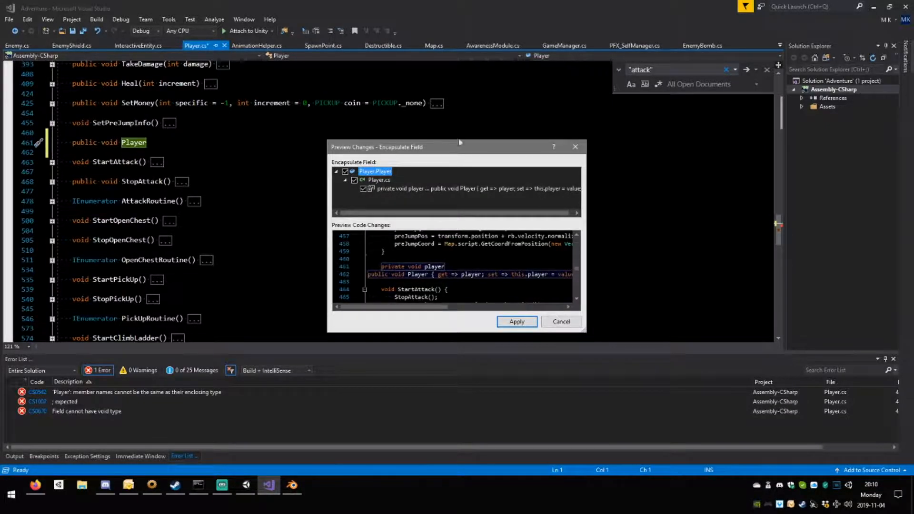
pyautogui.click(575, 147)
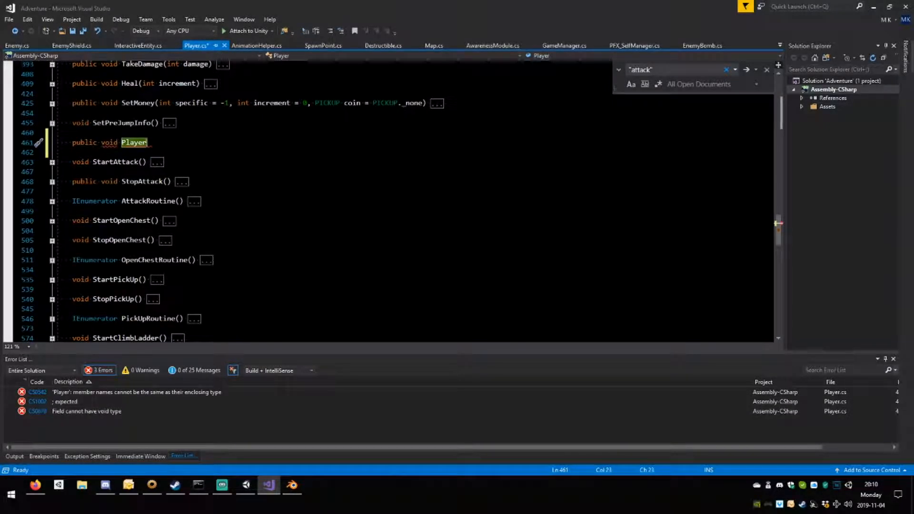
# Complete the declaration as an empty PlayerReadyToAttack() method and save Player.cs.
pyautogui.write('ReadyToAttack()')
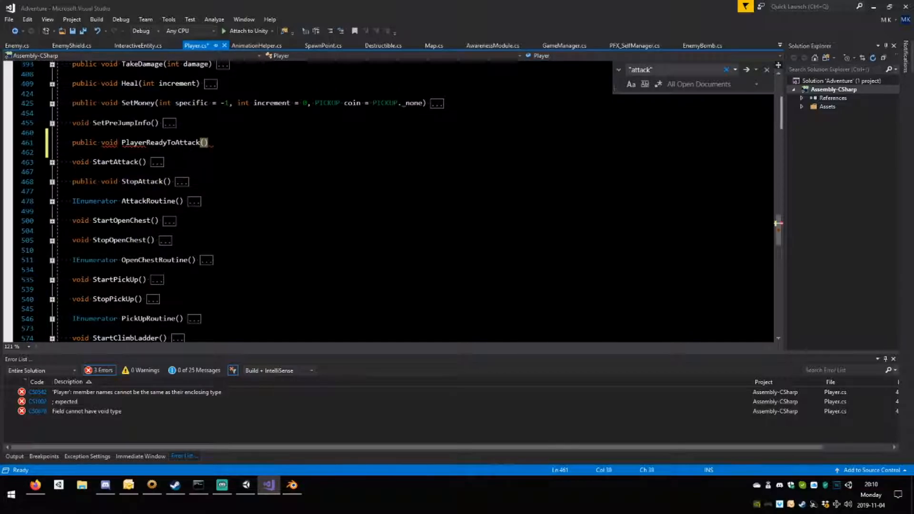
pyautogui.write('{')
pyautogui.press('Return')
pyautogui.press('Return')
pyautogui.write('}')
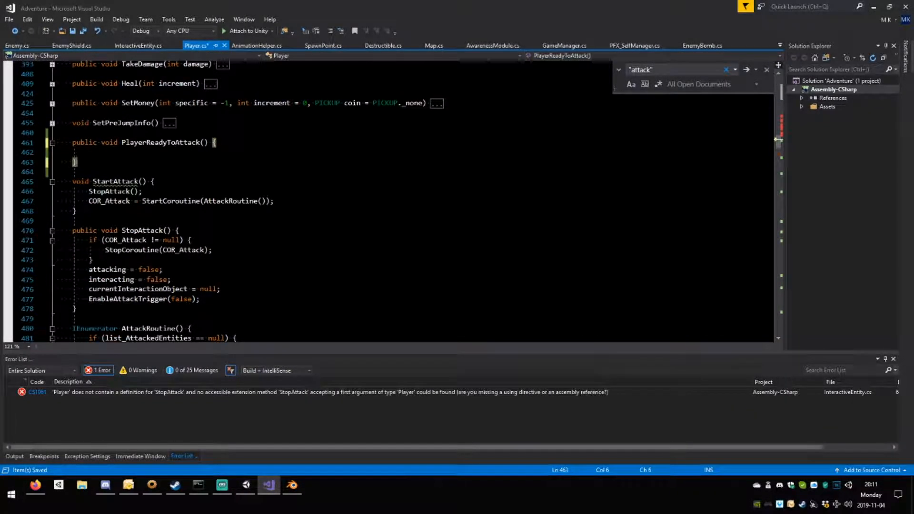
pyautogui.hotkey('ctrl', 's')
# Declare a private bool canAttack below the interacting field in the Player class's STATE section and save.
pyautogui.click(186, 191)
pyautogui.scroll(6, 185, 191)
pyautogui.scroll(20, 186, 191)
pyautogui.scroll(7, 186, 191)
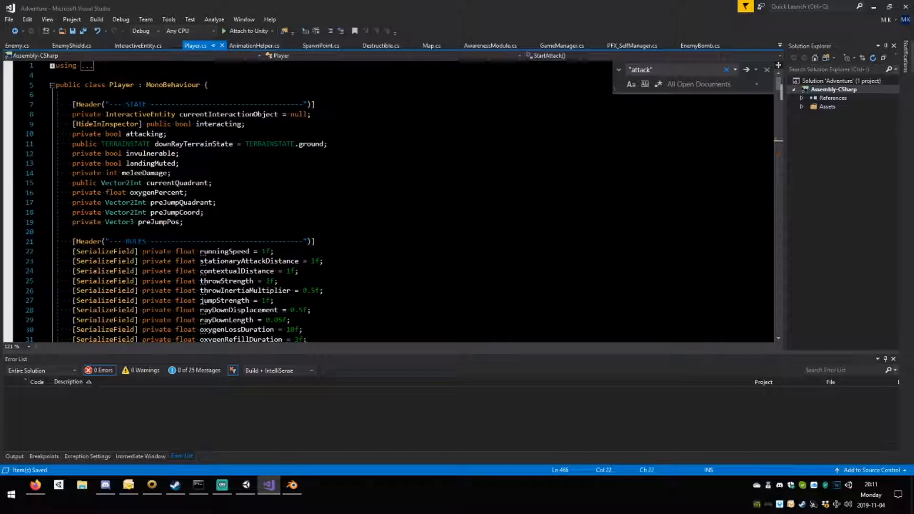
pyautogui.click(246, 124)
pyautogui.press('Return')
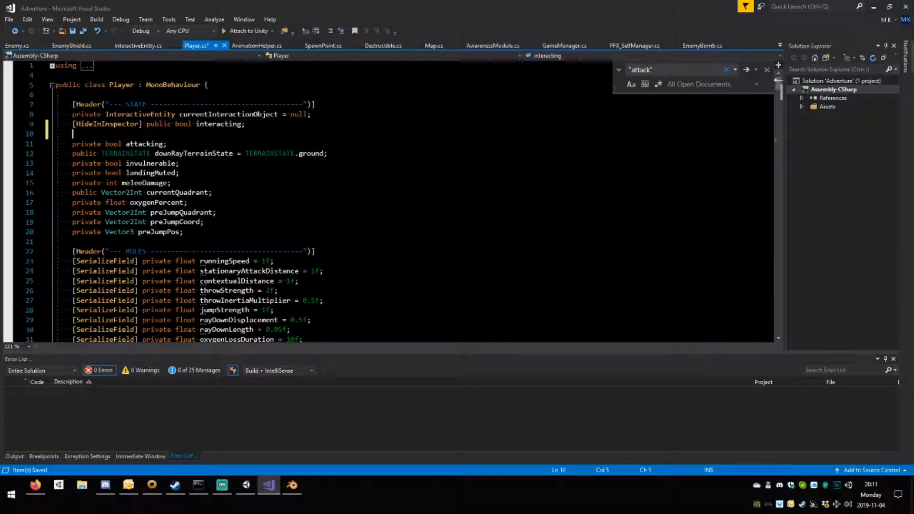
pyautogui.write('private bool canAttack')
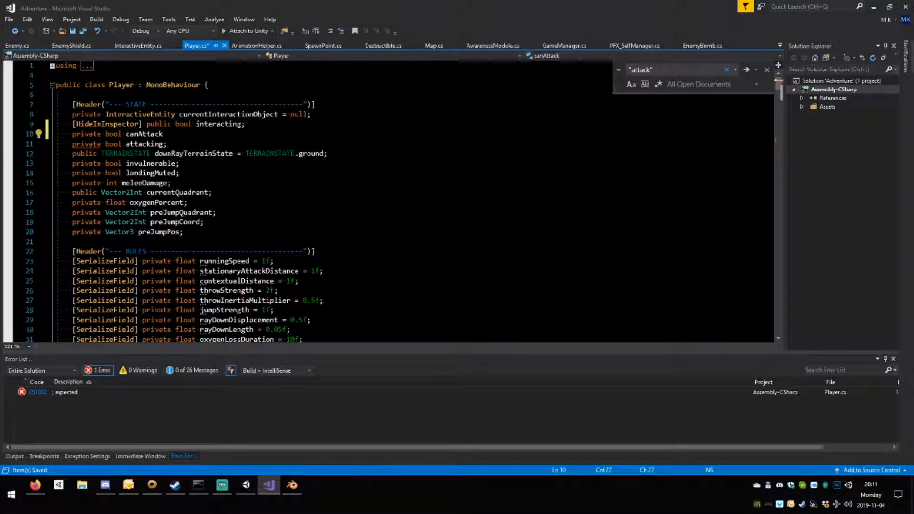
pyautogui.write(';')
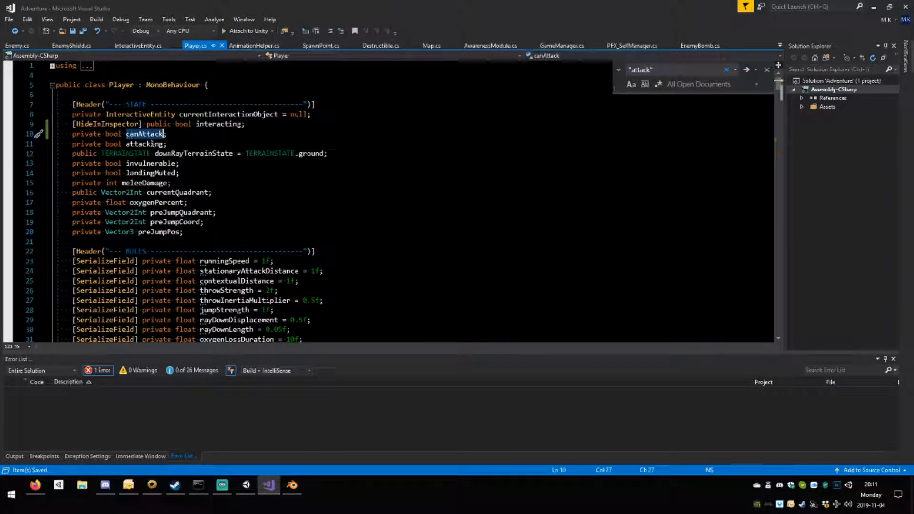
# Examine the bodies of SetupPlayer and SetupMeleeAttack in the Start region of Player.cs.
pyautogui.click(204, 222)
pyautogui.scroll(-20, 388, 201)
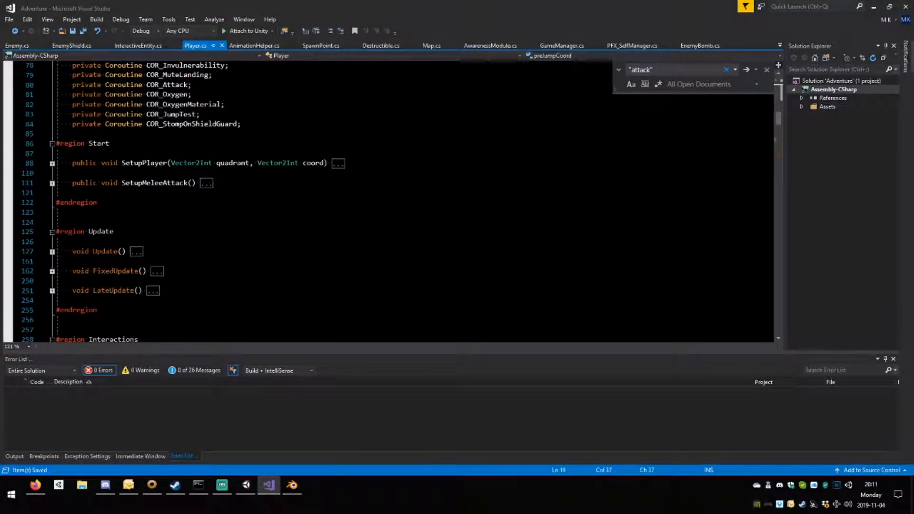
pyautogui.click(51, 163)
pyautogui.scroll(-4, 180, 235)
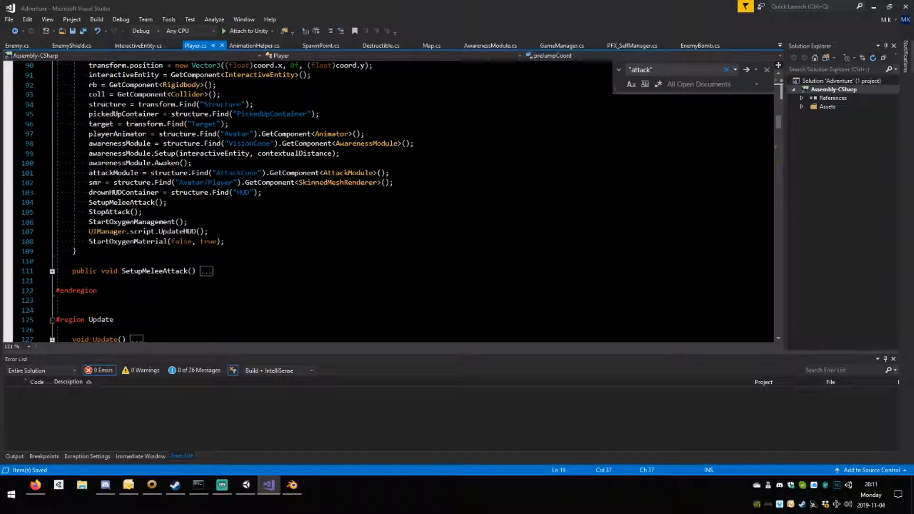
pyautogui.scroll(4, 389, 199)
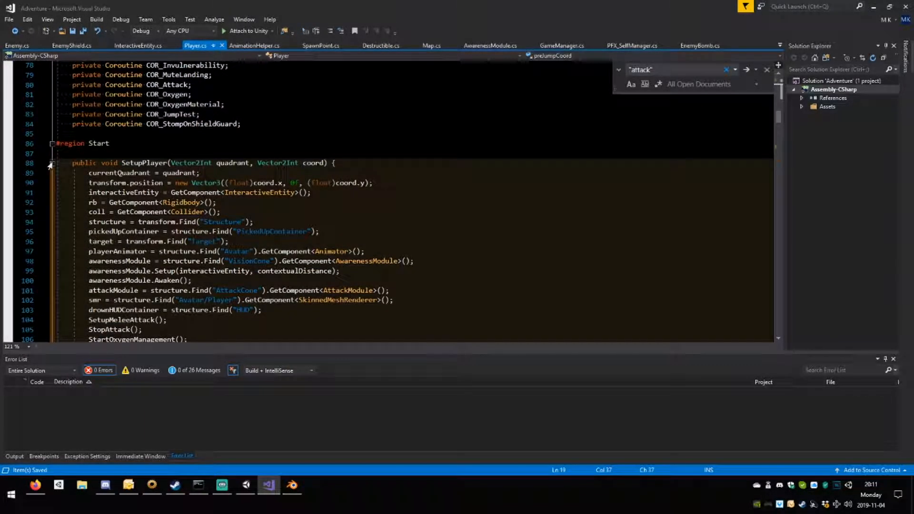
pyautogui.click(52, 163)
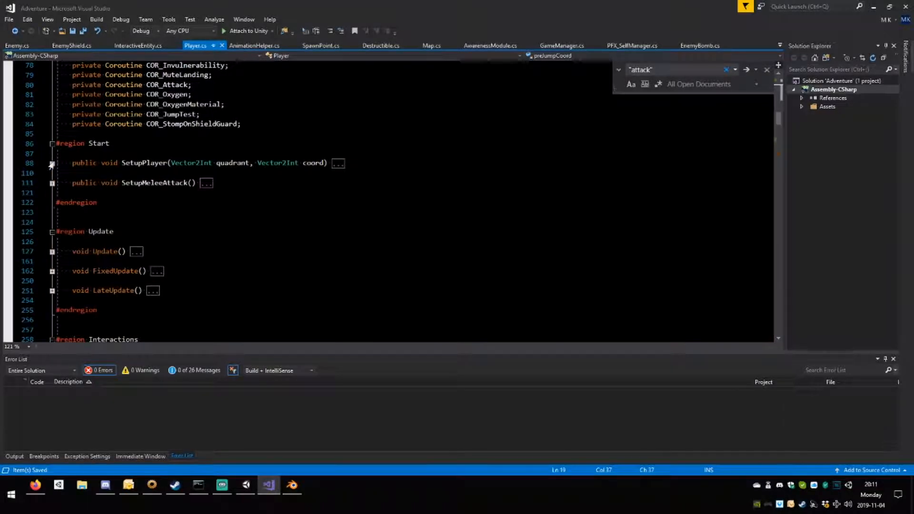
pyautogui.click(52, 183)
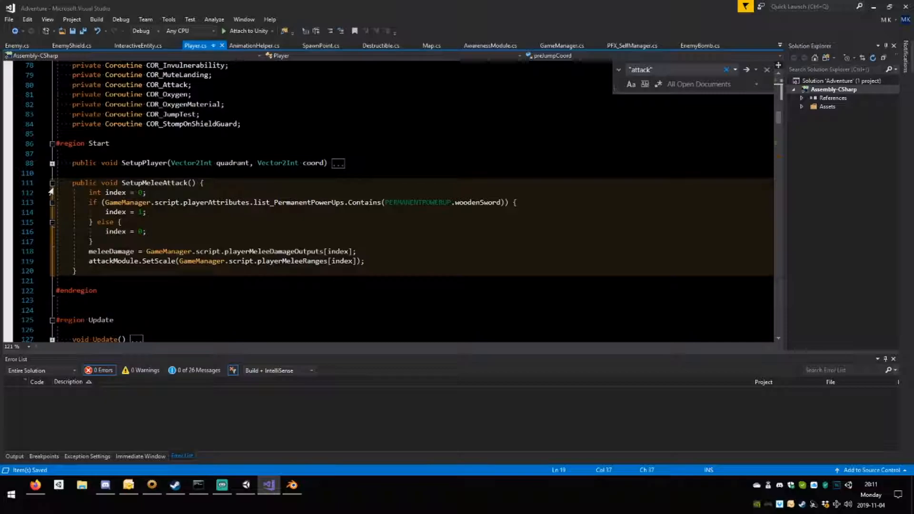
# Collapse the SetupMeleeAttack method in the Start region of Player.cs.
pyautogui.scroll(2, 166, 186)
pyautogui.scroll(1, 167, 186)
pyautogui.scroll(-2, 166, 191)
pyautogui.scroll(11, 166, 190)
pyautogui.scroll(1, 381, 200)
pyautogui.scroll(-12, 381, 199)
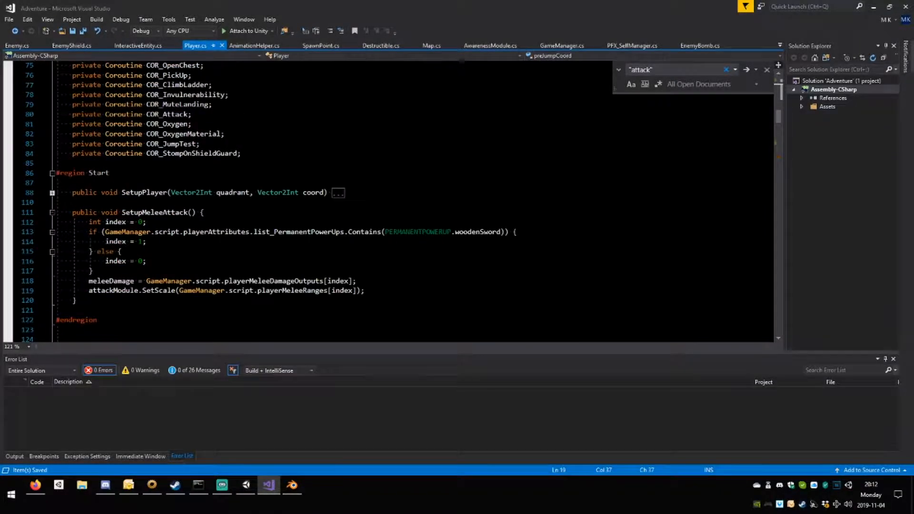
pyautogui.click(53, 212)
pyautogui.scroll(-5, 53, 213)
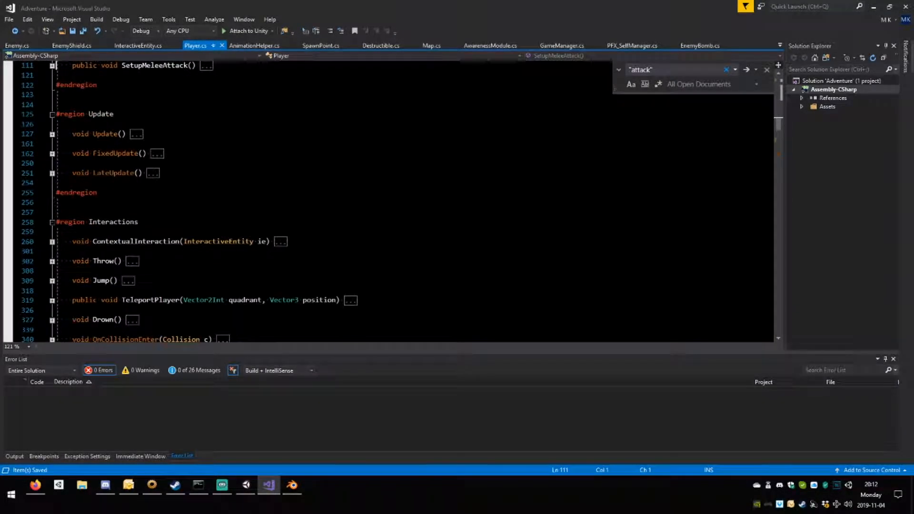
# Expand FixedUpdate in the Update region and examine its terrain-state switch and the !attacking movement block.
pyautogui.click(52, 153)
pyautogui.scroll(-20, 52, 155)
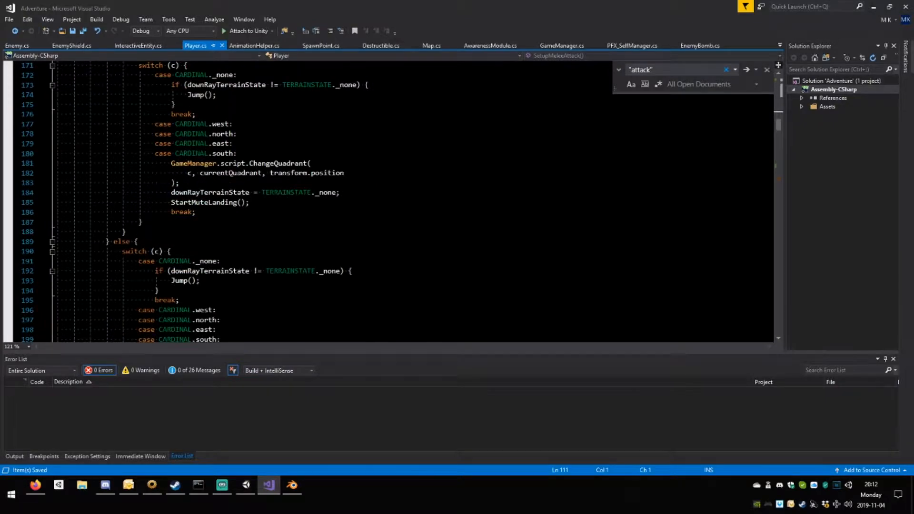
pyautogui.scroll(-8, 380, 199)
pyautogui.scroll(13, 381, 200)
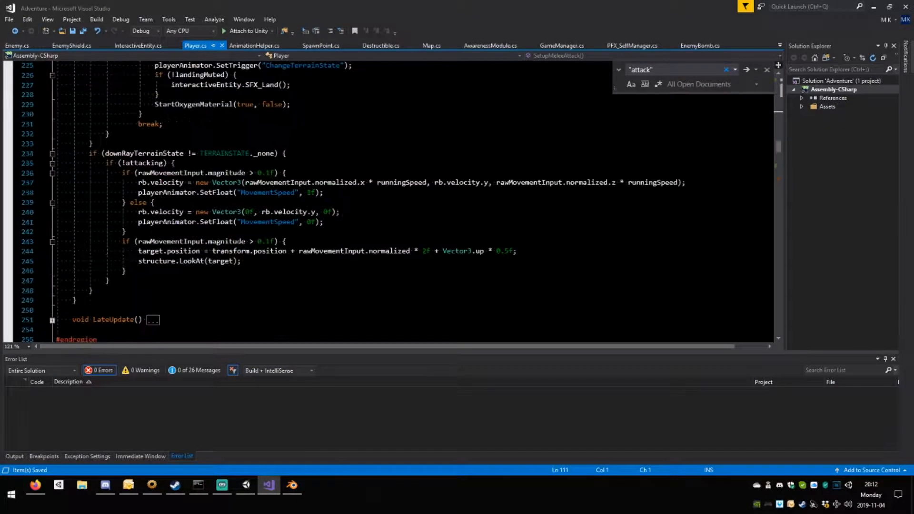
pyautogui.scroll(1, 190, 214)
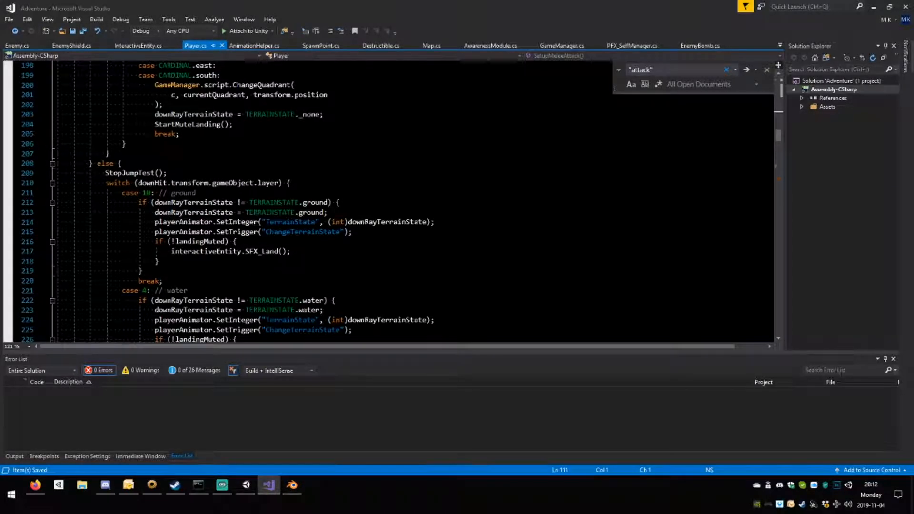
pyautogui.scroll(-4, 190, 212)
pyautogui.scroll(-5, 171, 194)
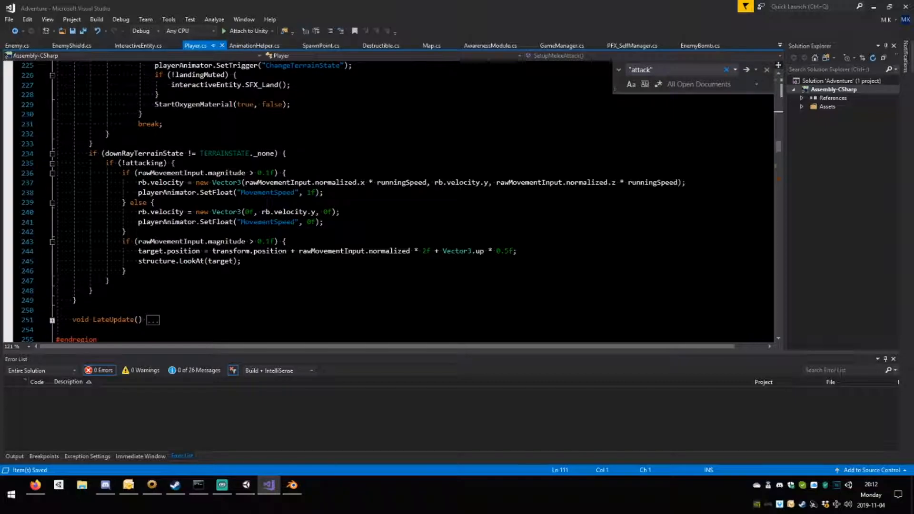
pyautogui.scroll(3, 305, 257)
# Insert canAttack = true; as the first line of the if (!attacking) movement block in FixedUpdate and save Player.cs.
pyautogui.click(142, 261)
pyautogui.doubleClick(144, 252)
pyautogui.scroll(-2, 144, 251)
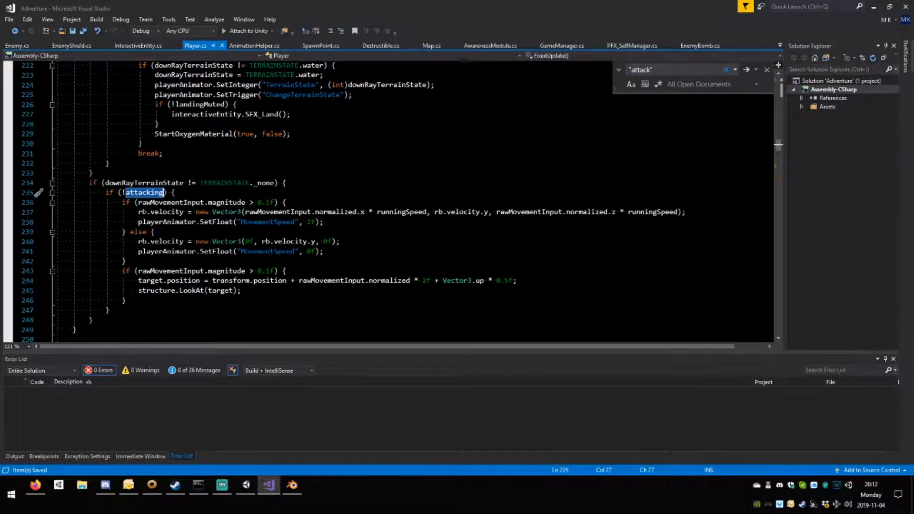
pyautogui.click(176, 193)
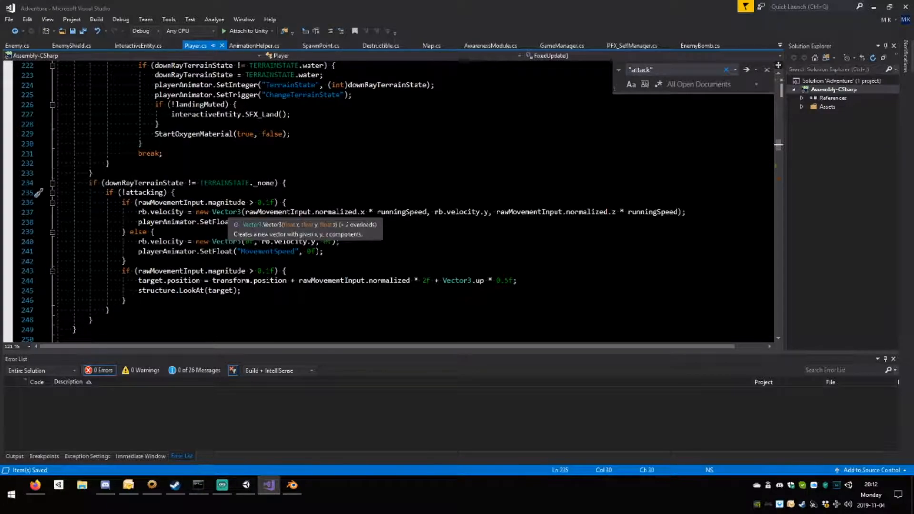
pyautogui.press('Return')
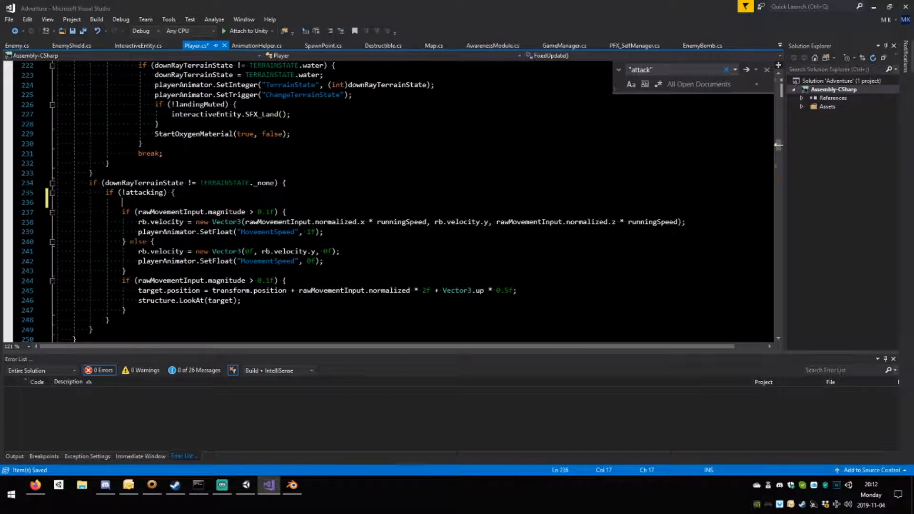
pyautogui.write('canAttack ')
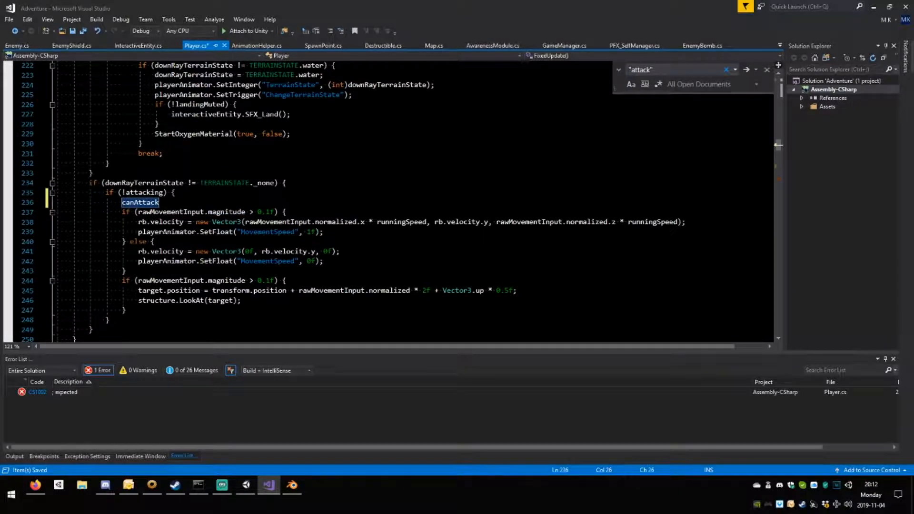
pyautogui.write('= true;')
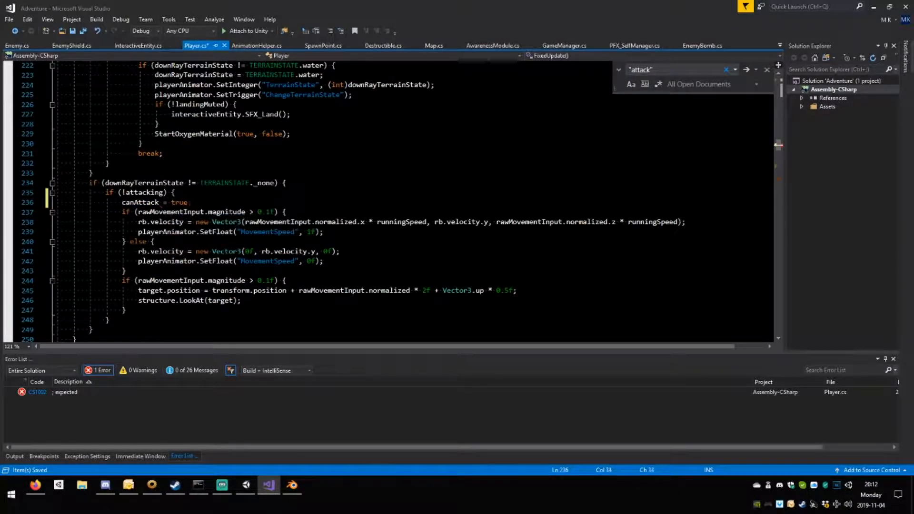
pyautogui.scroll(-1, 153, 250)
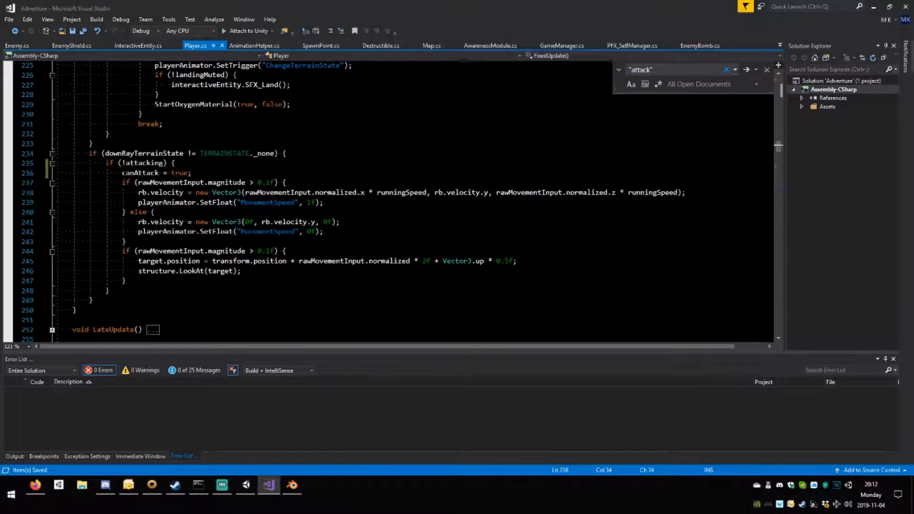
# Review the !attacking block in FixedUpdate and the methods in the Interactions and Operations regions below it.
pyautogui.scroll(2, 153, 249)
pyautogui.scroll(-5, 388, 200)
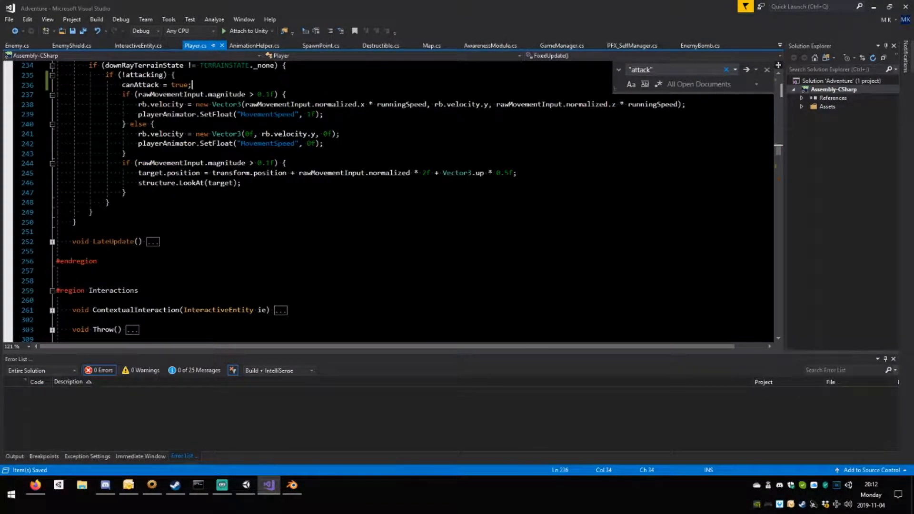
pyautogui.scroll(3, 388, 200)
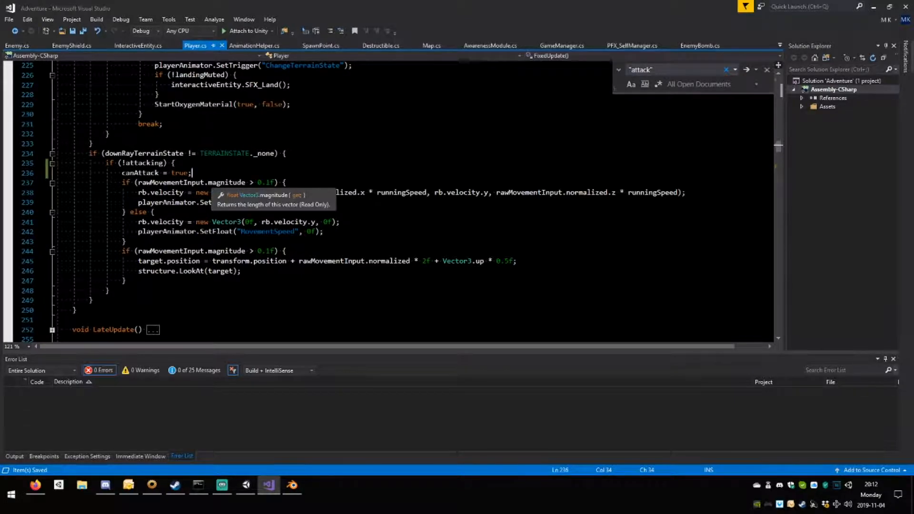
pyautogui.scroll(-3, 388, 200)
pyautogui.scroll(2, 388, 199)
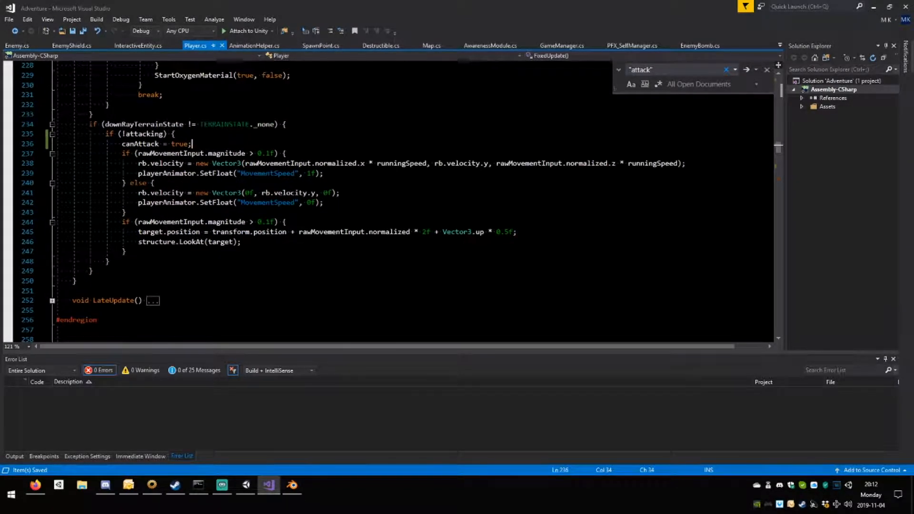
pyautogui.scroll(-11, 388, 200)
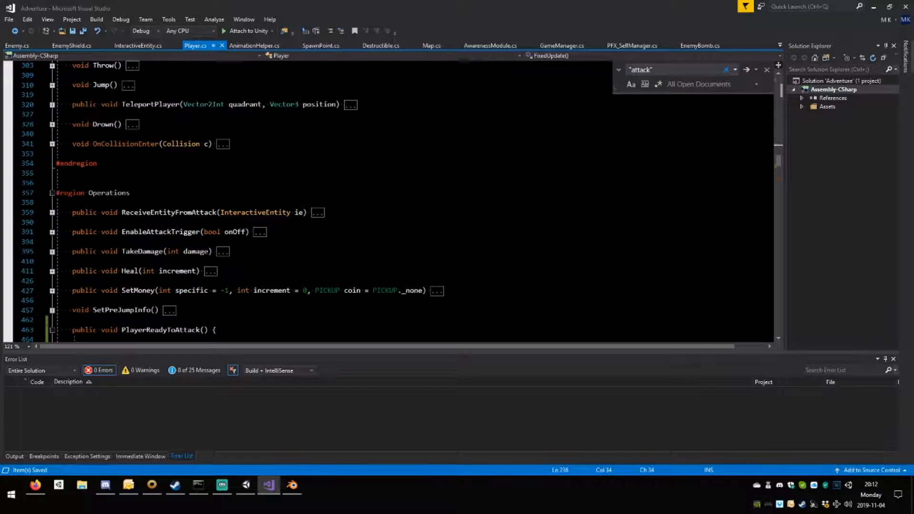
pyautogui.scroll(12, 388, 199)
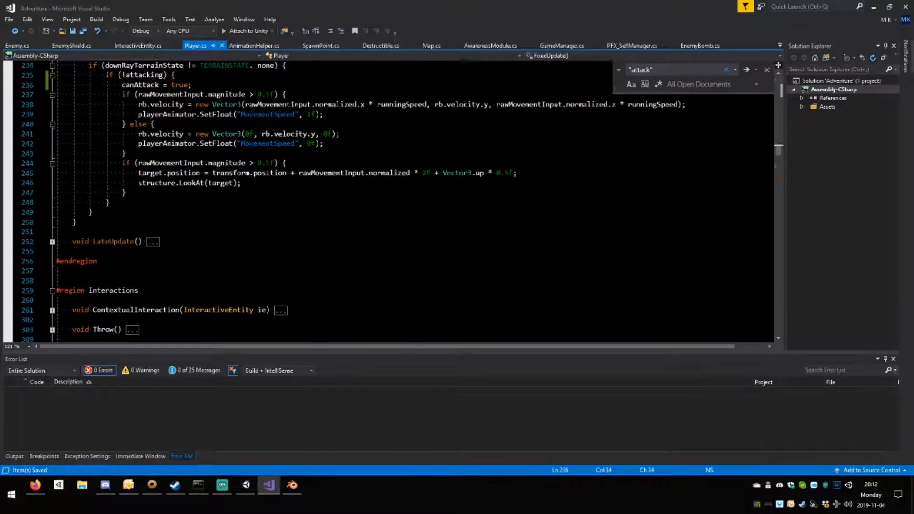
pyautogui.scroll(-14, 388, 200)
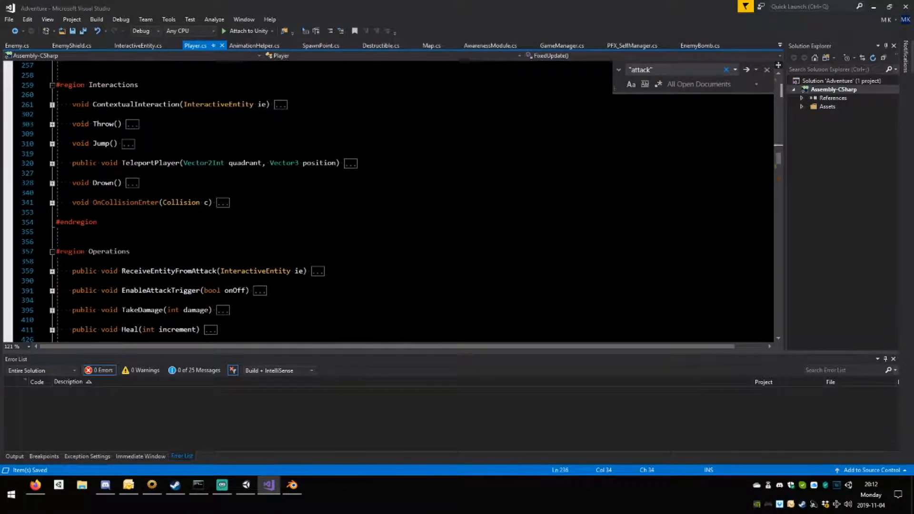
pyautogui.scroll(-4, 388, 200)
pyautogui.scroll(15, 388, 199)
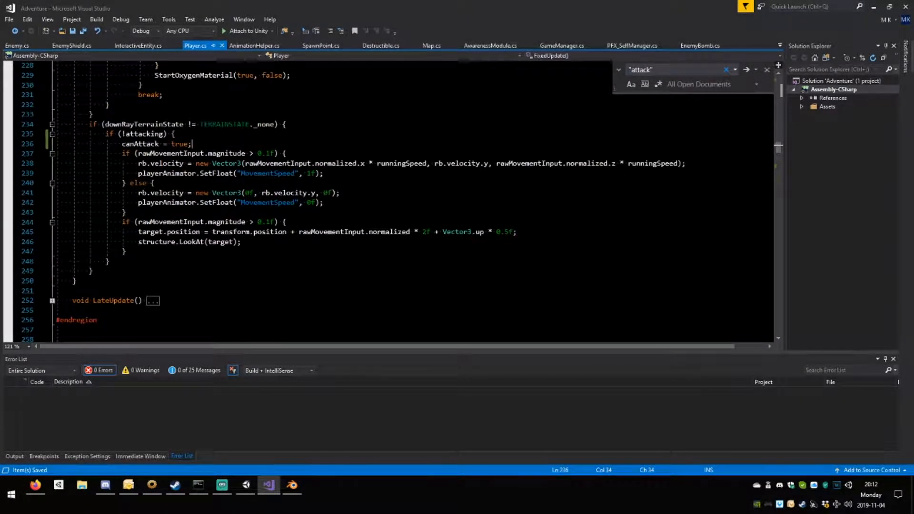
pyautogui.scroll(-2, 388, 200)
# Expand Update and add && canAttack to the condition that guards the StartAttack() call under the Fire2 input.
pyautogui.scroll(15, 388, 200)
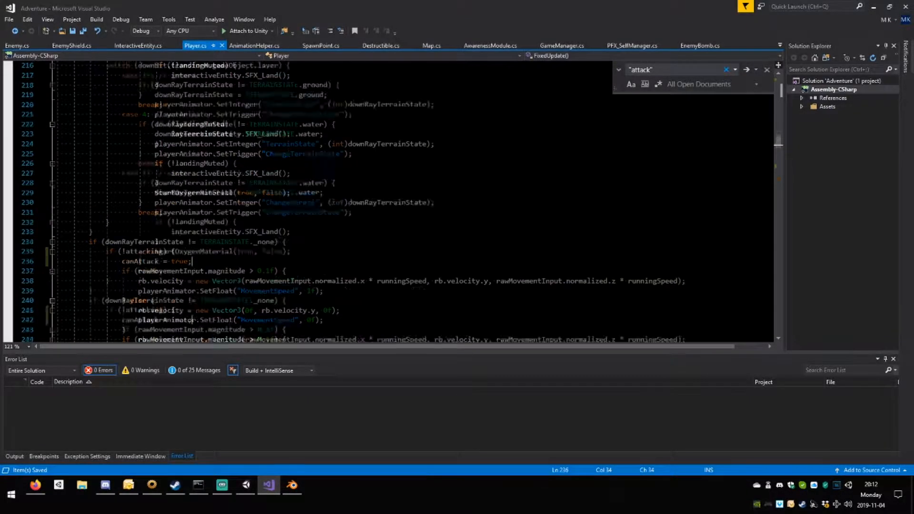
pyautogui.scroll(20, 388, 200)
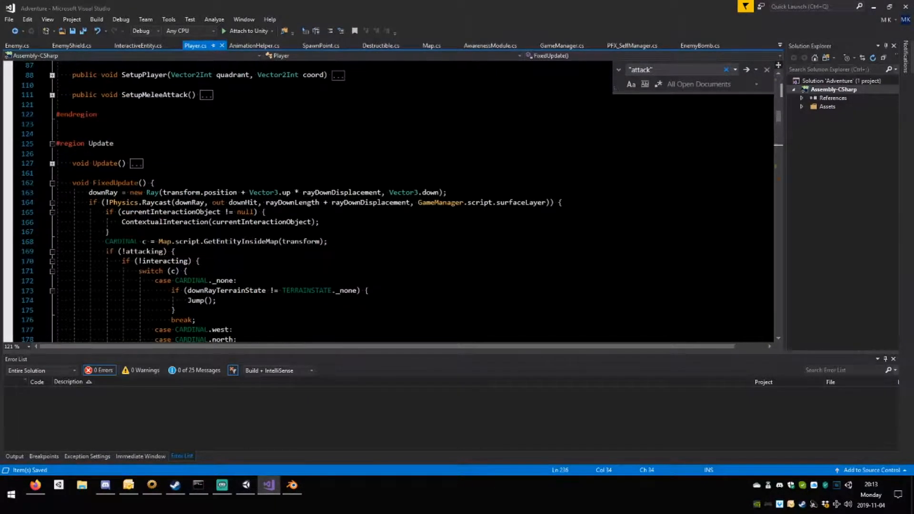
pyautogui.scroll(-2, 388, 199)
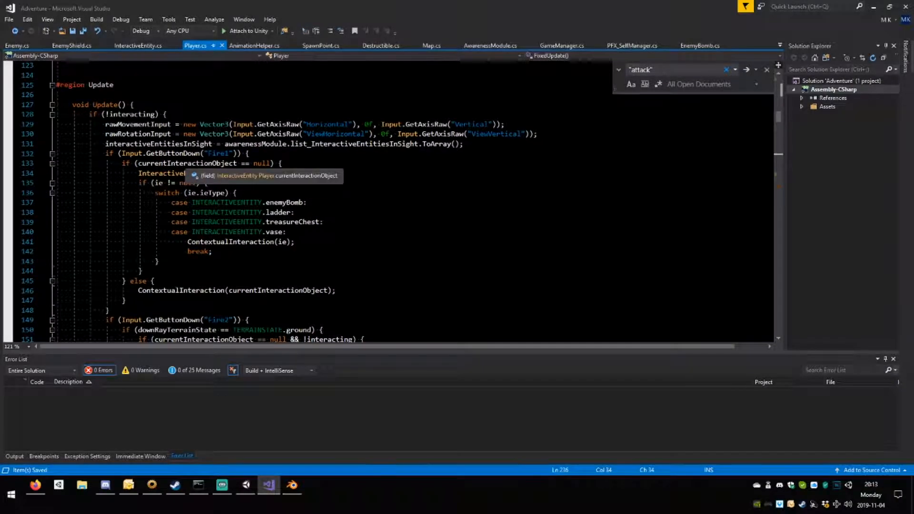
pyautogui.scroll(-3, 236, 173)
pyautogui.scroll(-3, 388, 200)
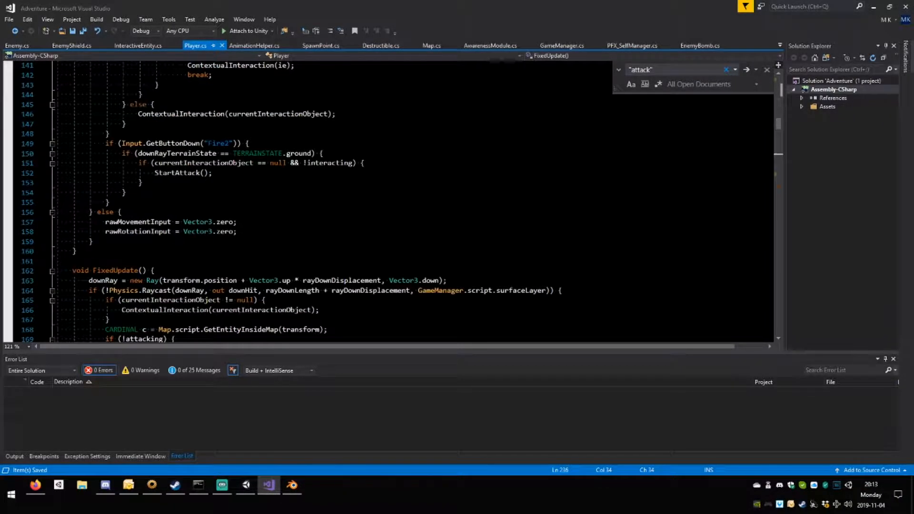
pyautogui.doubleClick(178, 173)
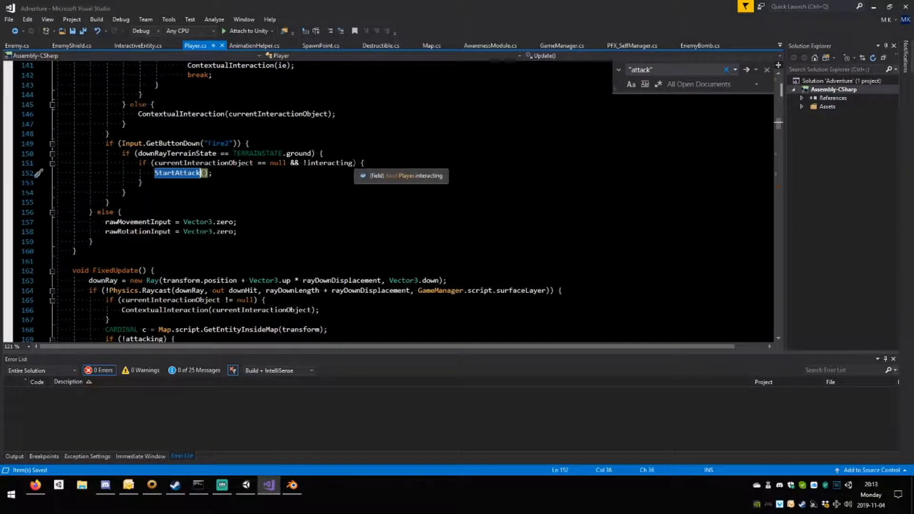
pyautogui.click(353, 163)
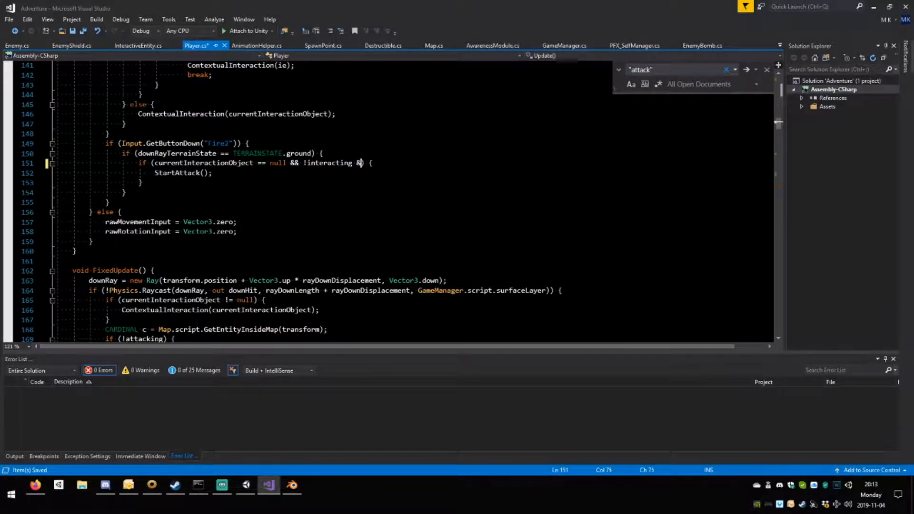
pyautogui.write('&& canAttack')
# Go to the StartAttack definition, insert canAttack = false; as the first line of AttackRoutine and save Player.cs.
pyautogui.doubleClick(177, 173)
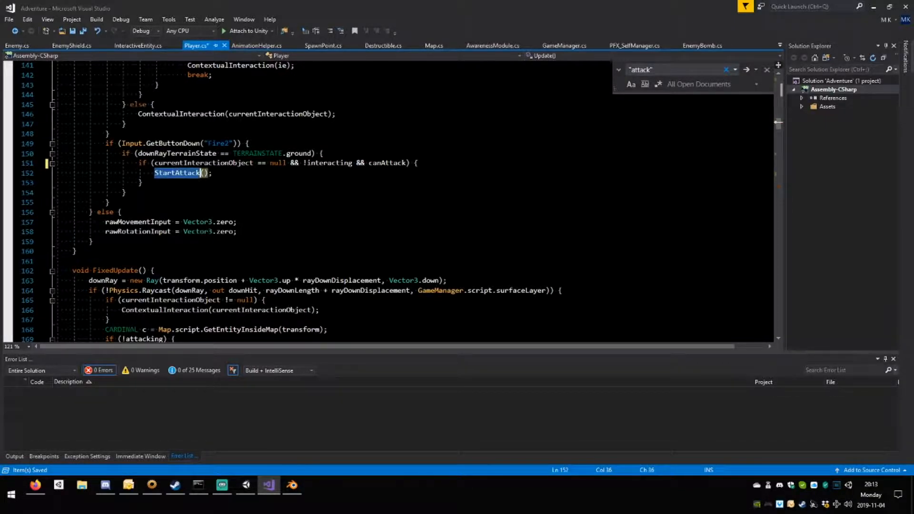
pyautogui.press('F12')
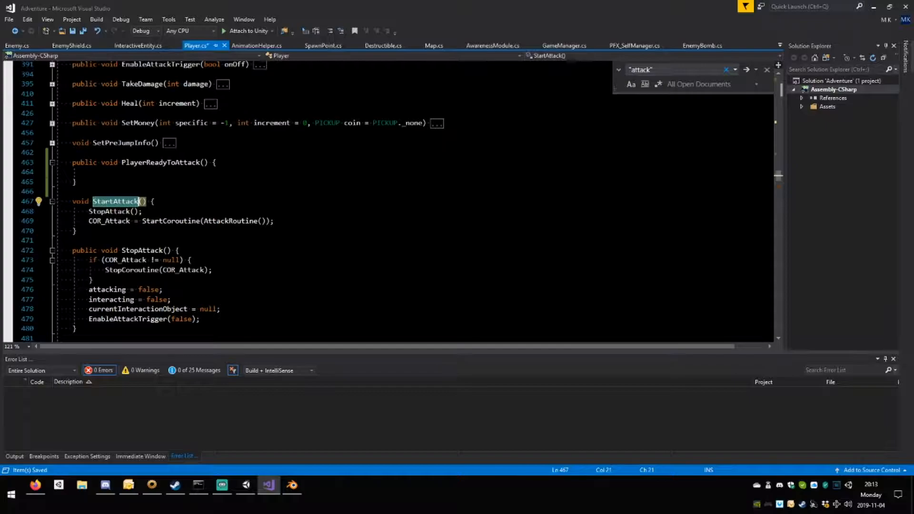
pyautogui.scroll(-3, 388, 202)
pyautogui.click(192, 260)
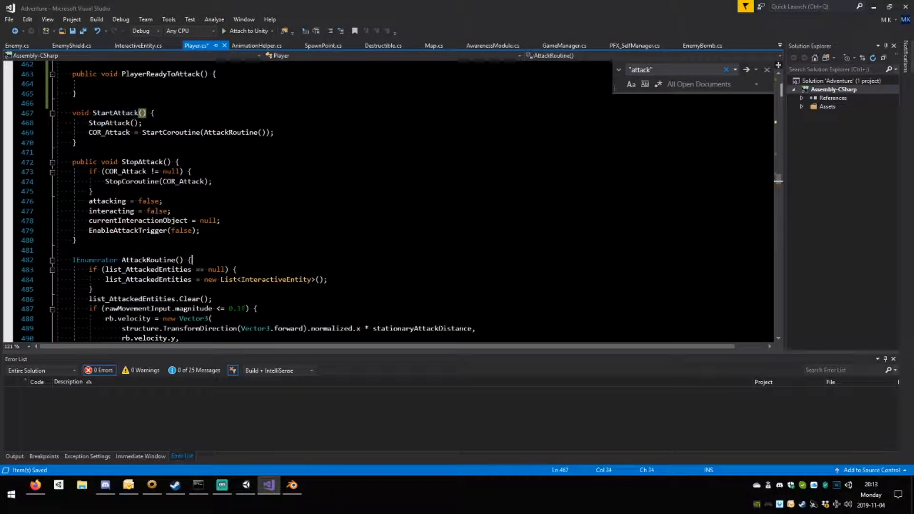
pyautogui.press('Return')
pyautogui.write('canAttack')
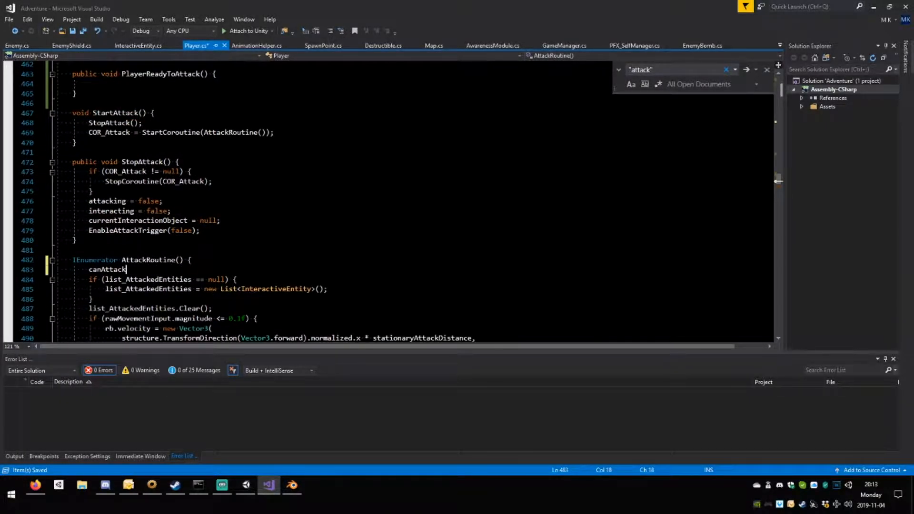
pyautogui.write(' = false;')
pyautogui.hotkey('ctrl', 's')
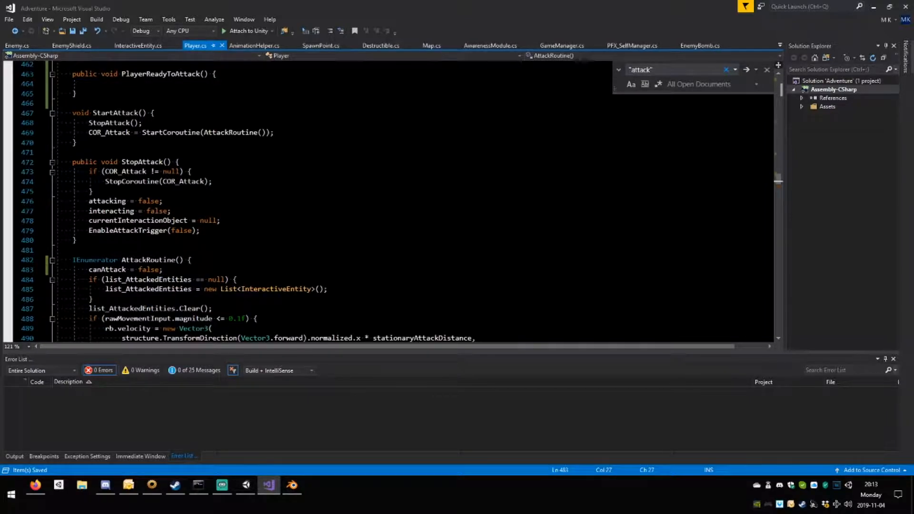
# Copy the canAttack = true; line from FixedUpdate into the empty body of PlayerReadyToAttack().
pyautogui.scroll(15, 169, 248)
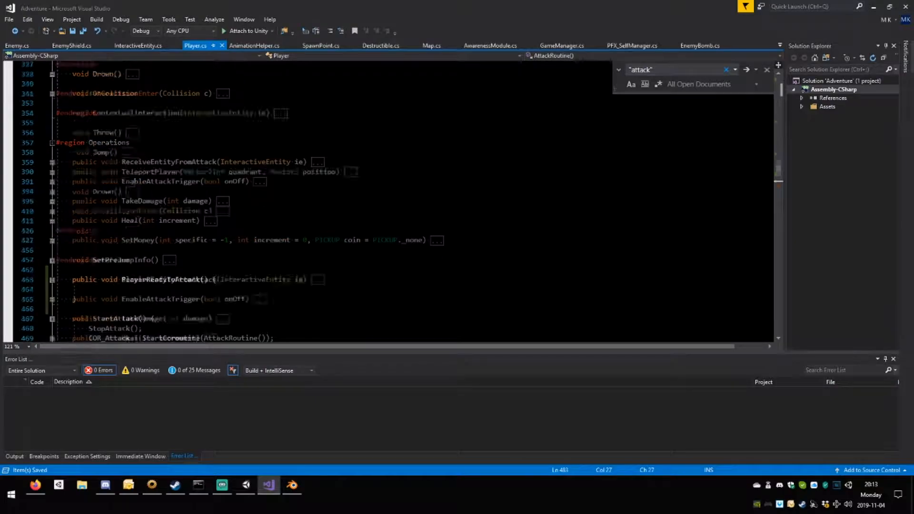
pyautogui.scroll(7, 170, 248)
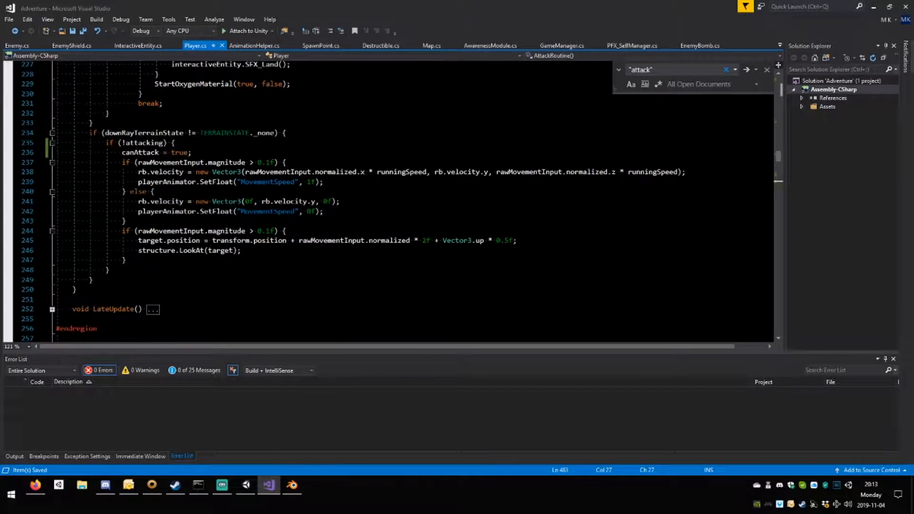
pyautogui.moveTo(122, 152); pyautogui.dragTo(192, 152)
pyautogui.hotkey('ctrl', 'x')
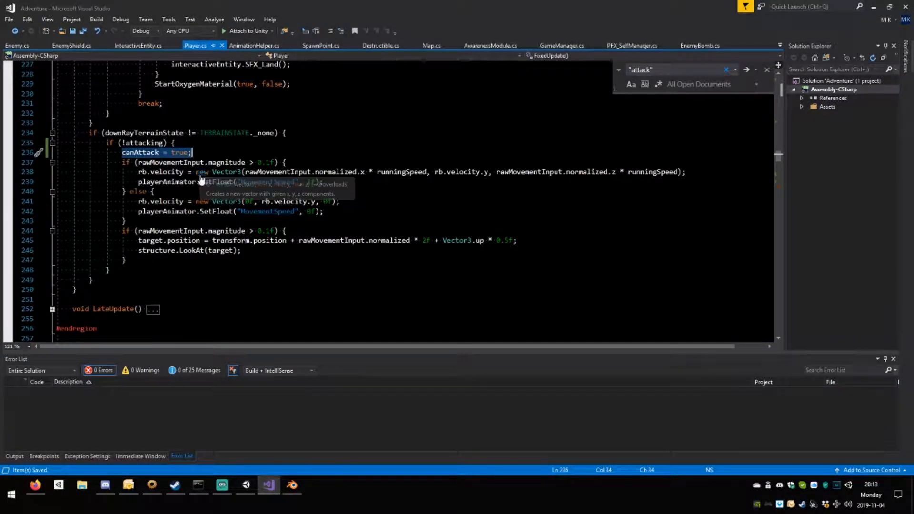
pyautogui.scroll(-15, 238, 174)
pyautogui.click(173, 290)
pyautogui.hotkey('ctrl', 'v')
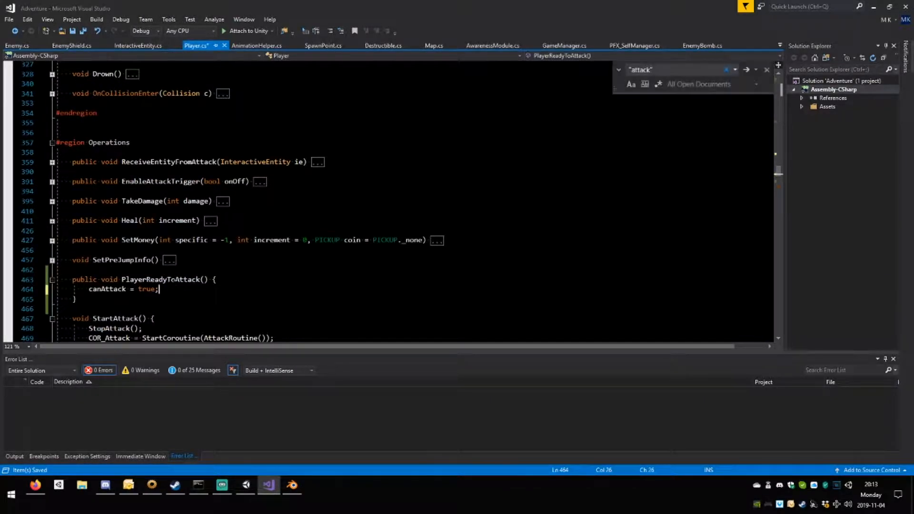
pyautogui.doubleClick(172, 281)
pyautogui.scroll(15, 388, 200)
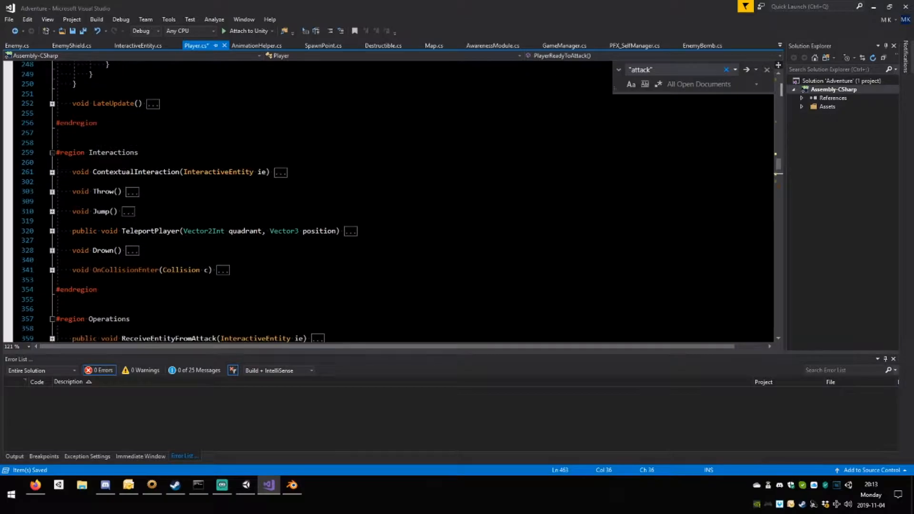
# Replace the canAttack = true; line in FixedUpdate's !attacking block with a call to PlayerReadyToAttack(); and save Player.cs.
pyautogui.click(165, 153)
pyautogui.hotkey('ctrl', 'v')
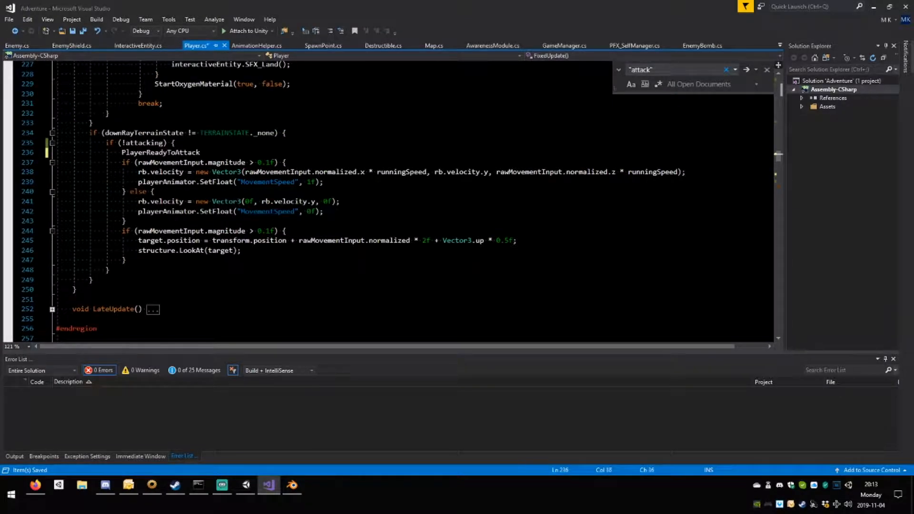
pyautogui.write('();')
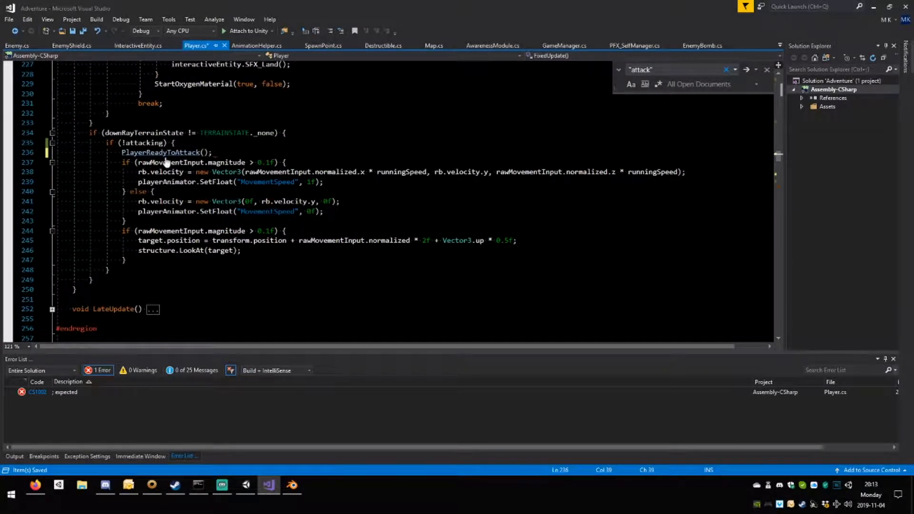
pyautogui.click(257, 192)
# Collapse the PlayerReadyToAttack(), StartAttack() and StopAttack() methods and bring AttackRoutine() into view.
pyautogui.scroll(-12, 257, 192)
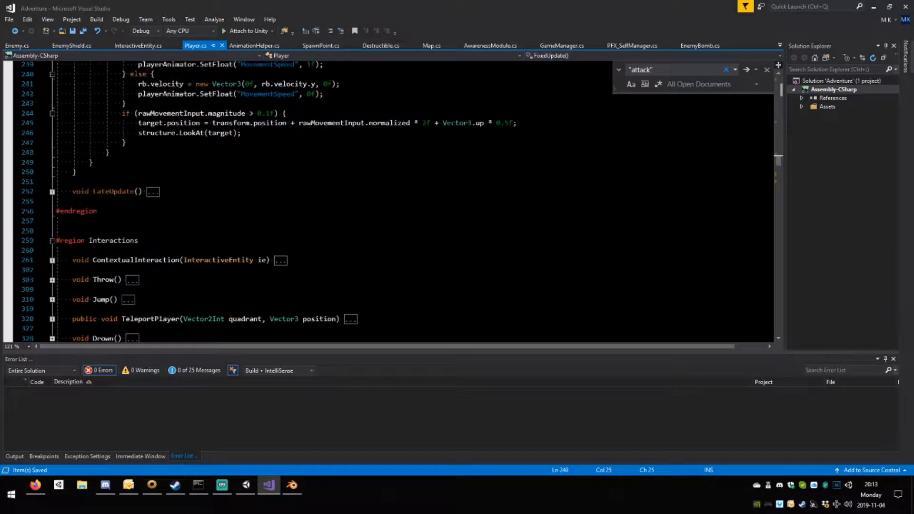
pyautogui.scroll(-5, 381, 199)
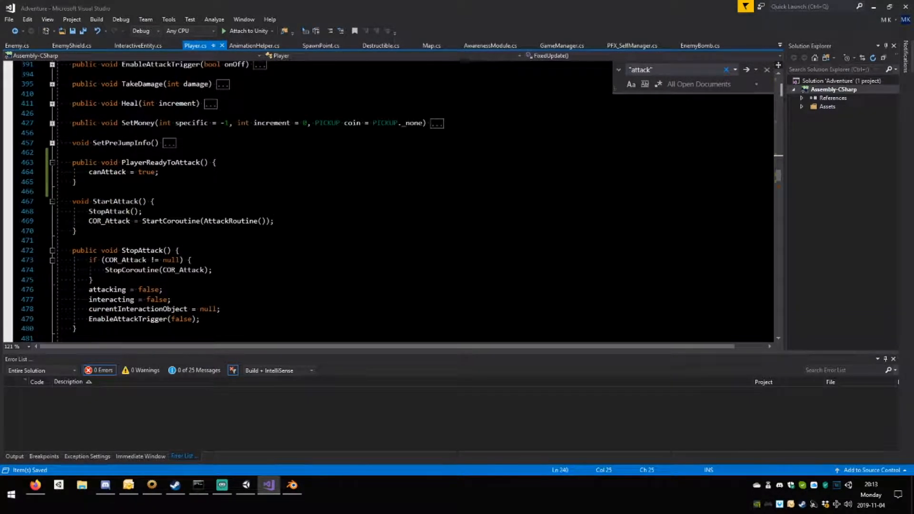
pyautogui.click(52, 162)
pyautogui.click(51, 182)
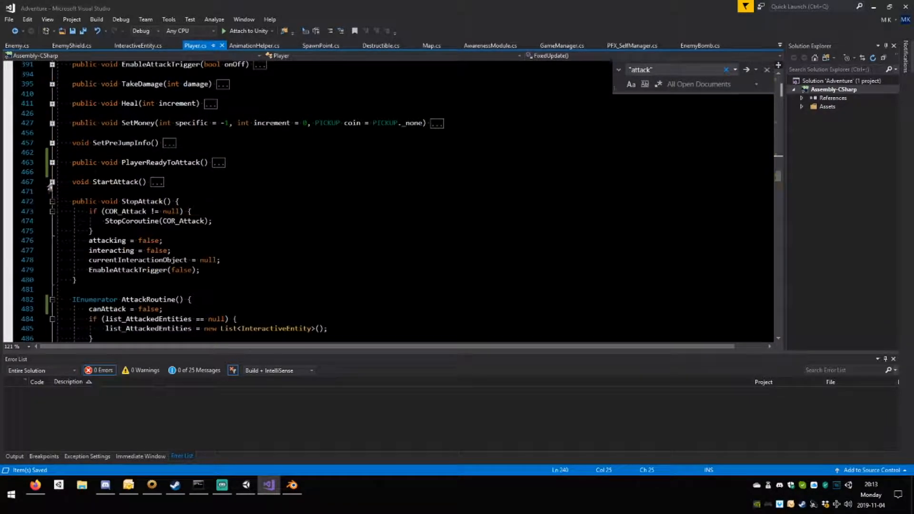
pyautogui.click(52, 201)
pyautogui.scroll(-4, 95, 214)
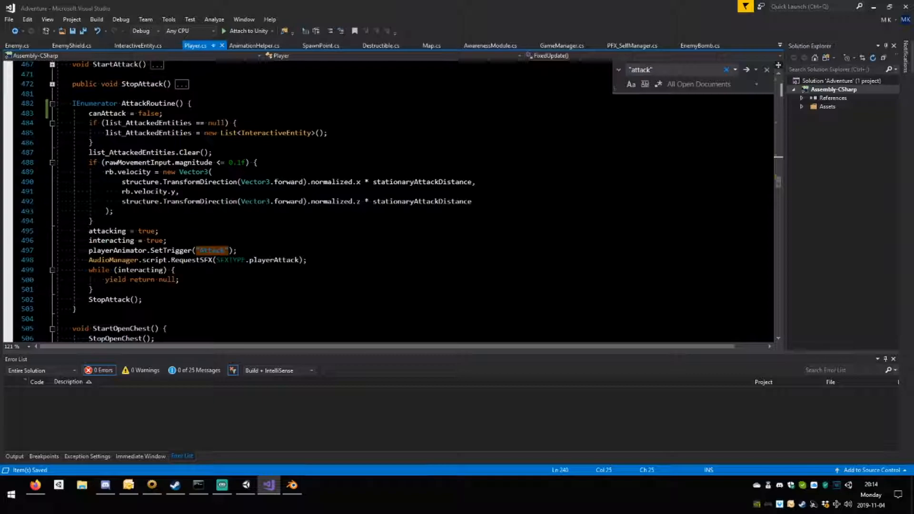
# Declare private int attackHitIndex; directly below the attacking field in the STATE header section and save Player.cs.
pyautogui.scroll(15, 395, 200)
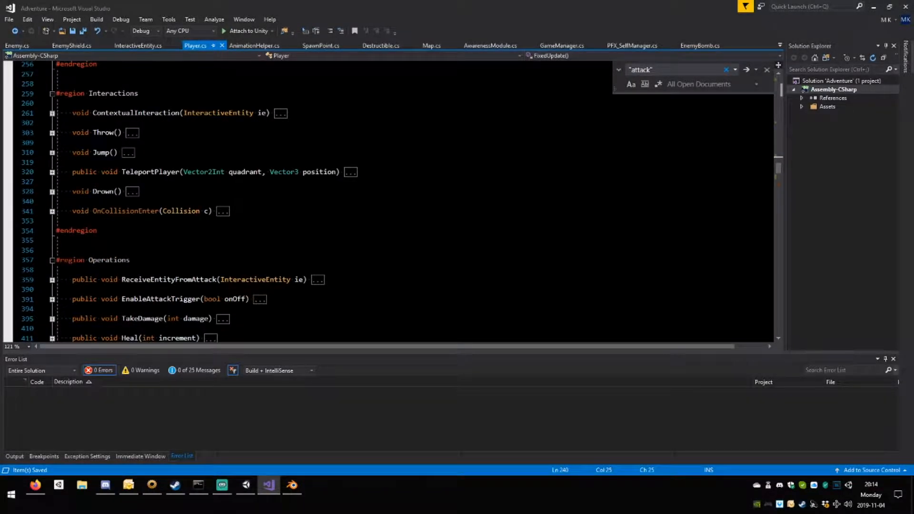
pyautogui.scroll(-5, 395, 200)
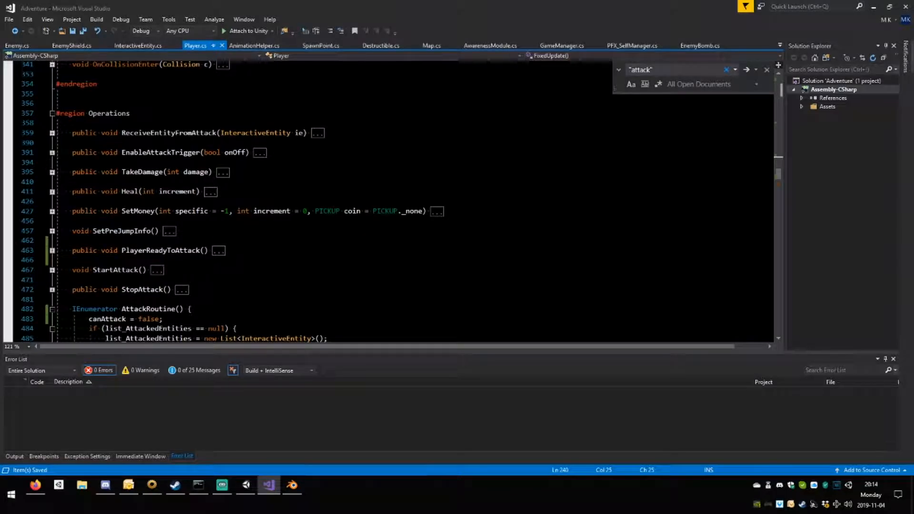
pyautogui.scroll(1, 395, 200)
pyautogui.scroll(-1, 395, 200)
pyautogui.scroll(3, 395, 200)
pyautogui.scroll(20, 395, 200)
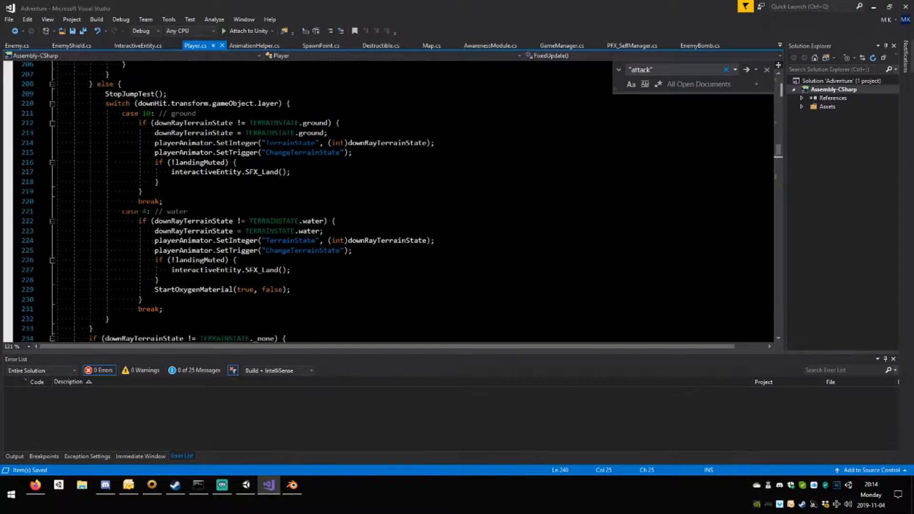
pyautogui.scroll(20, 395, 199)
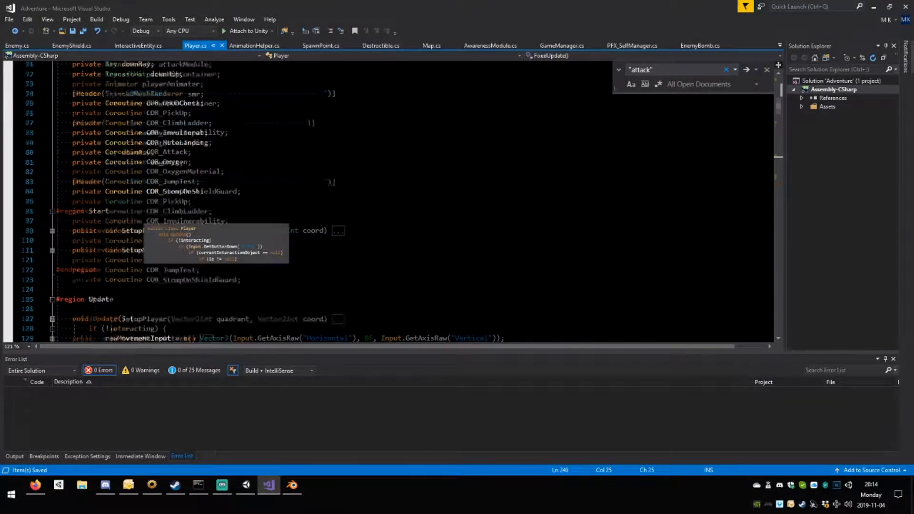
pyautogui.scroll(6, 395, 199)
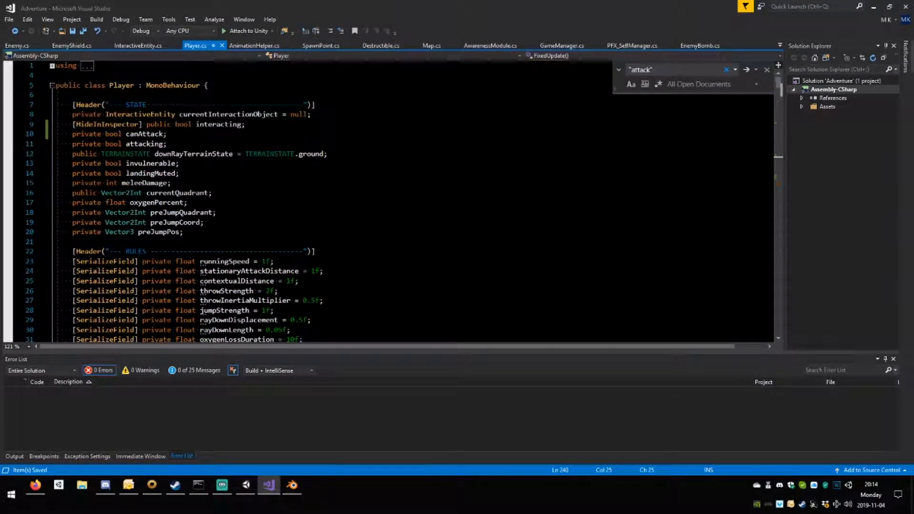
pyautogui.click(168, 144)
pyautogui.press('Return')
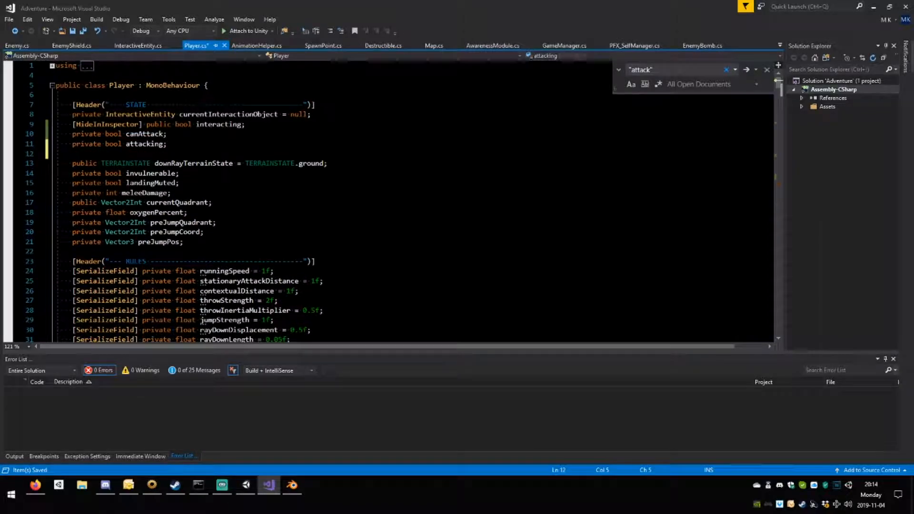
pyautogui.write('private int')
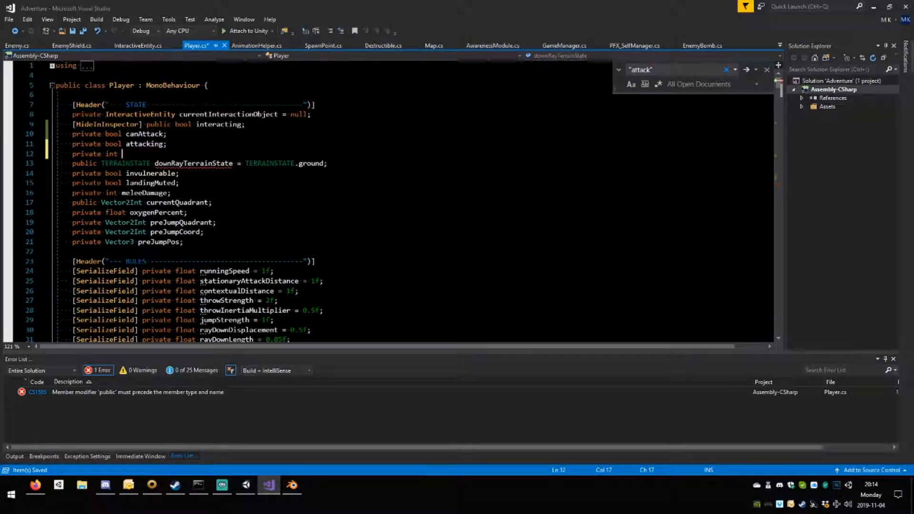
pyautogui.write(' attackHitIndex;')
pyautogui.hotkey('ctrl', 's')
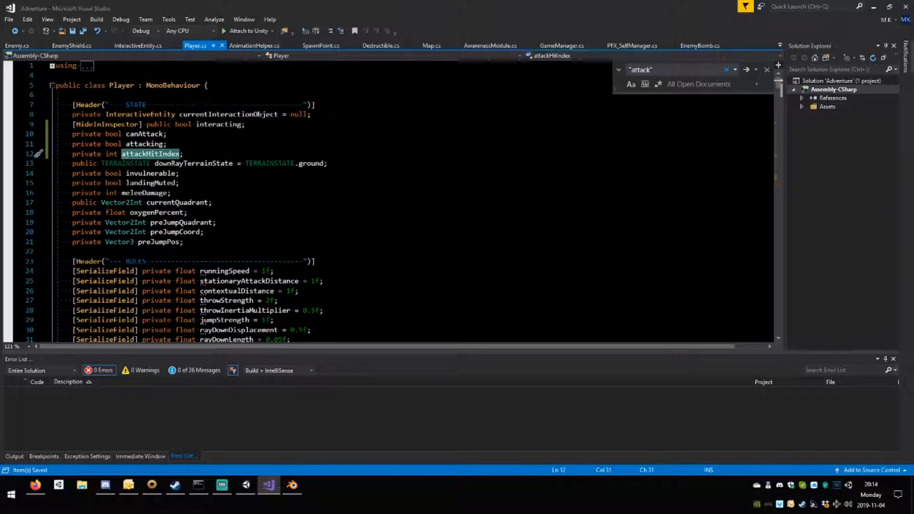
# Expand SetupMeleeAttack(), add attackHitIndex = -1; after index = 0; in the else branch and save the script.
pyautogui.scroll(-20, 388, 200)
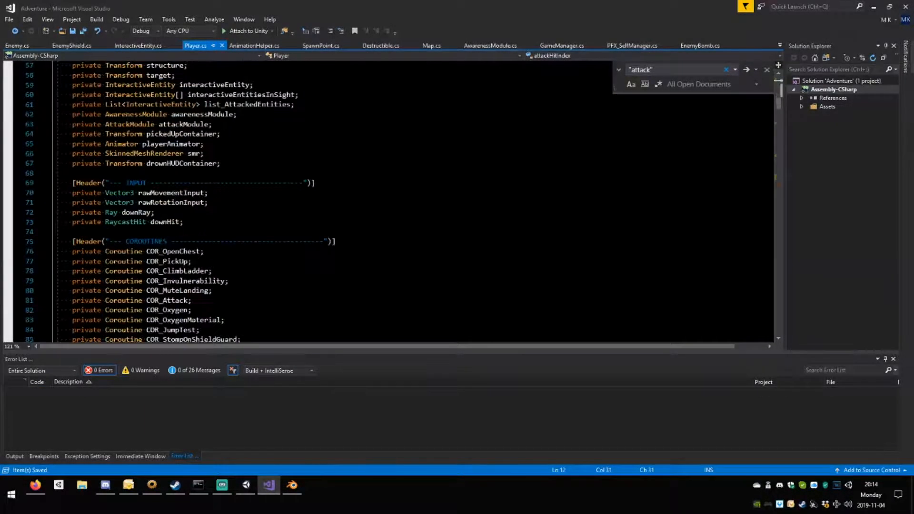
pyautogui.scroll(3, 388, 200)
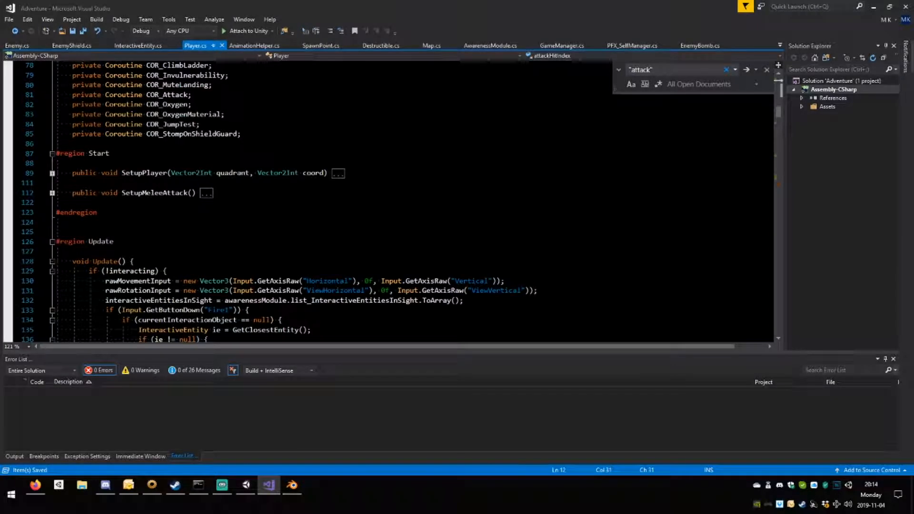
pyautogui.click(52, 193)
pyautogui.scroll(-2, 176, 154)
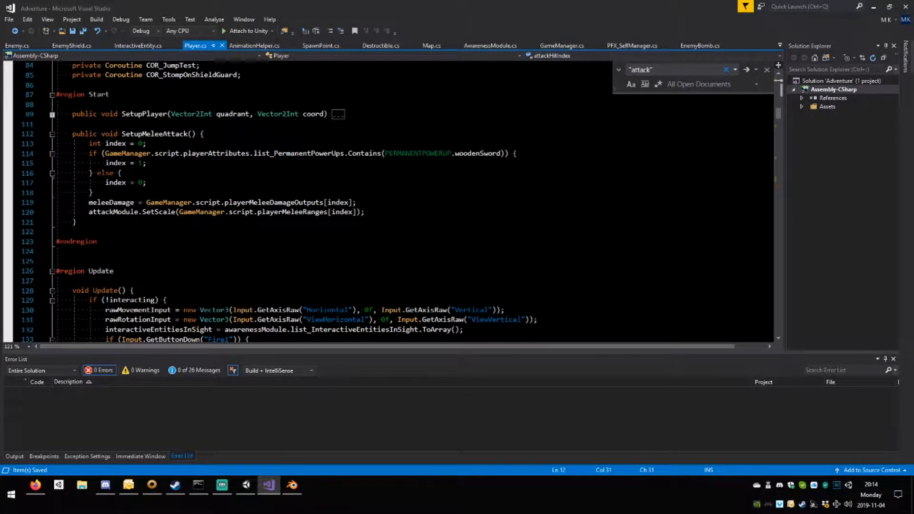
pyautogui.click(147, 182)
pyautogui.press('Return')
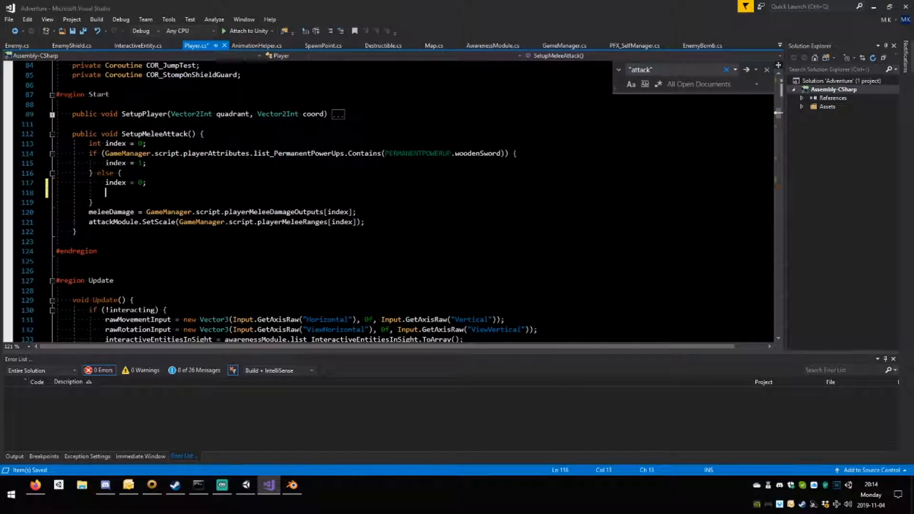
pyautogui.write('attackHitIndex ')
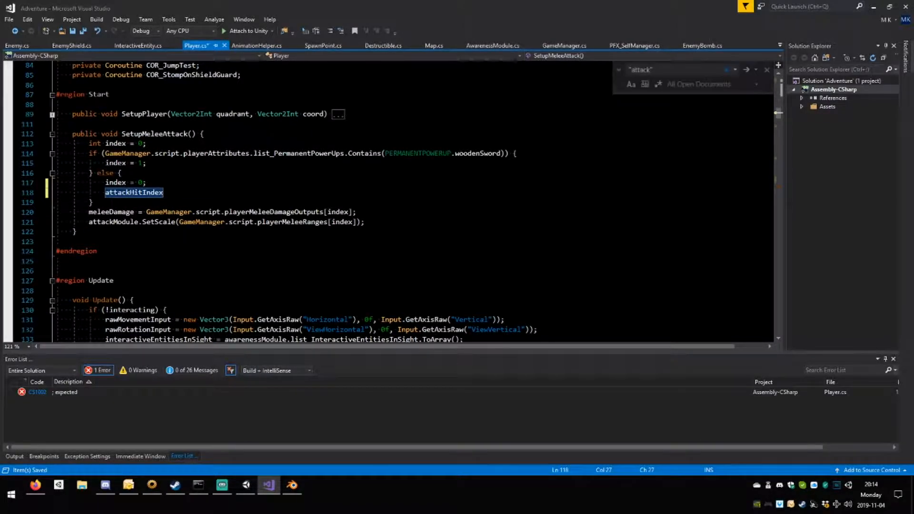
pyautogui.write('= -1;')
pyautogui.hotkey('ctrl', 's')
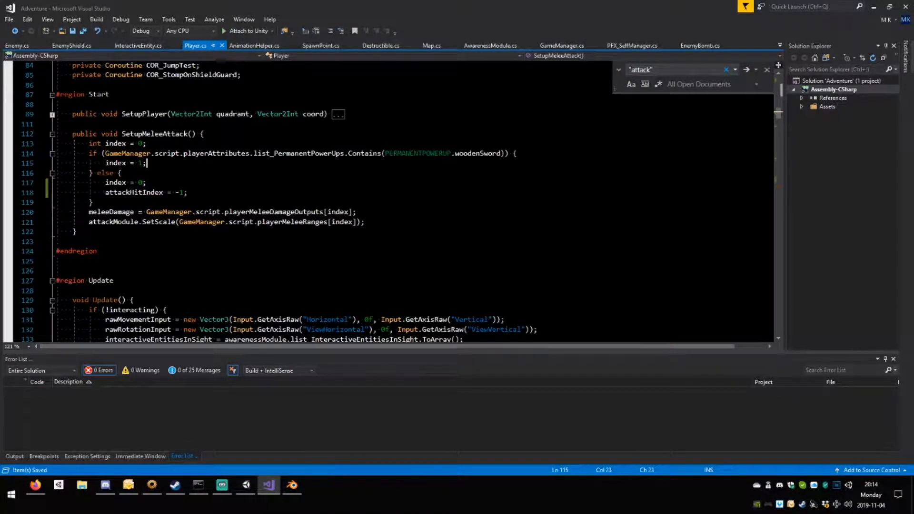
# Add attackHitIndex = 0; after index = 1; in the woodenSword branch of SetupMeleeAttack() and save the script.
pyautogui.press('Return')
pyautogui.write('attackHitIndex ')
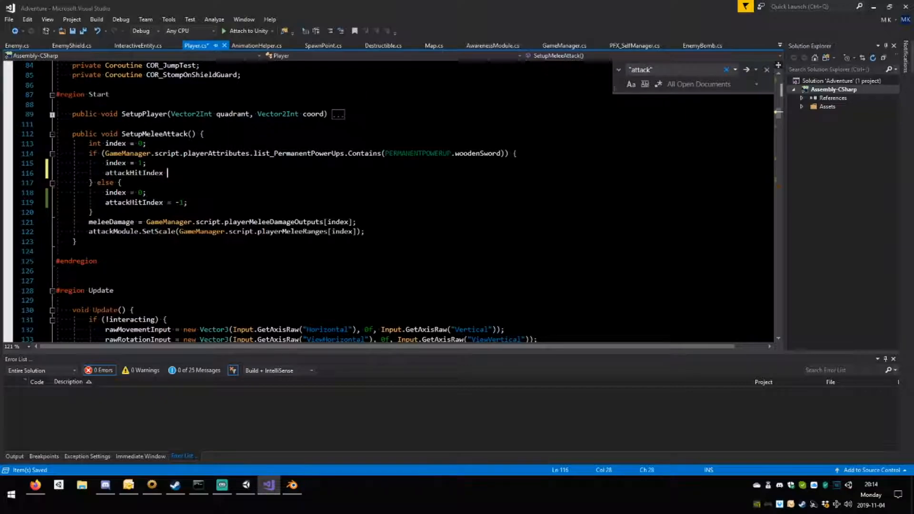
pyautogui.write('= 0')
pyautogui.hotkey('ctrl', 's')
pyautogui.write(';')
pyautogui.hotkey('ctrl', 's')
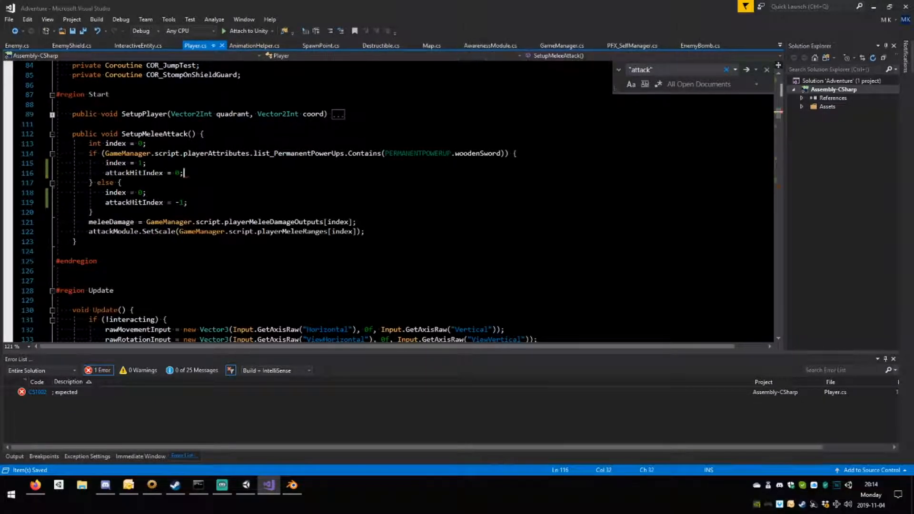
# Expand PlayerReadyToAttack() in the Operations region and add attackHitIndex = index; below canAttack = true;.
pyautogui.scroll(-20, 400, 199)
pyautogui.scroll(-20, 400, 200)
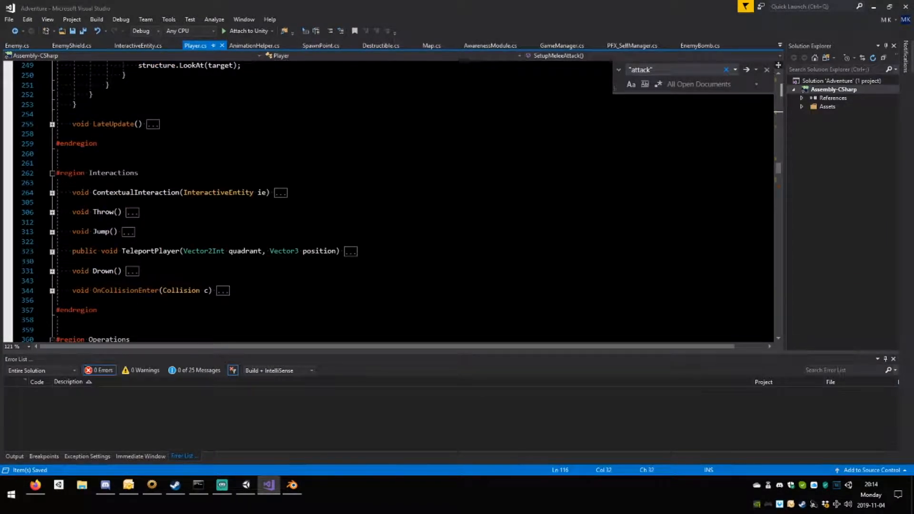
pyautogui.click(138, 231)
pyautogui.scroll(-15, 400, 200)
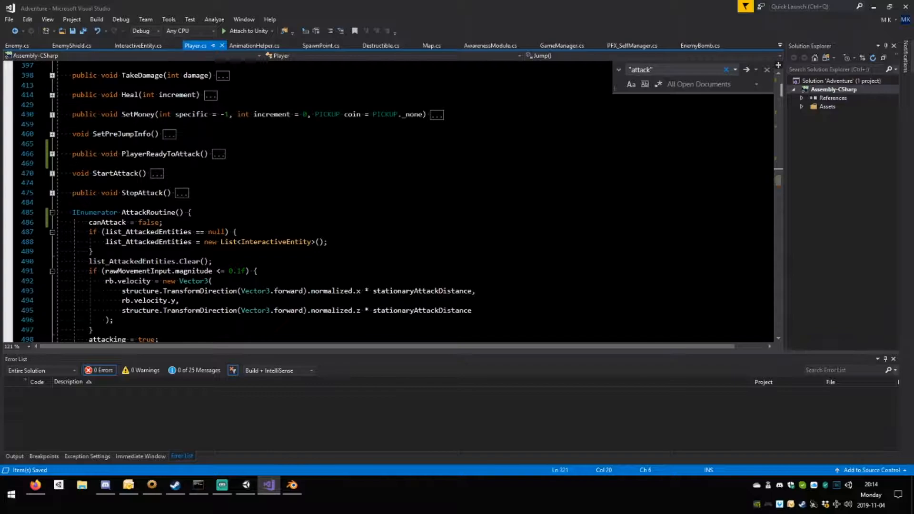
pyautogui.scroll(-1, 399, 200)
pyautogui.scroll(2, 400, 199)
pyautogui.click(51, 183)
pyautogui.scroll(-2, 55, 186)
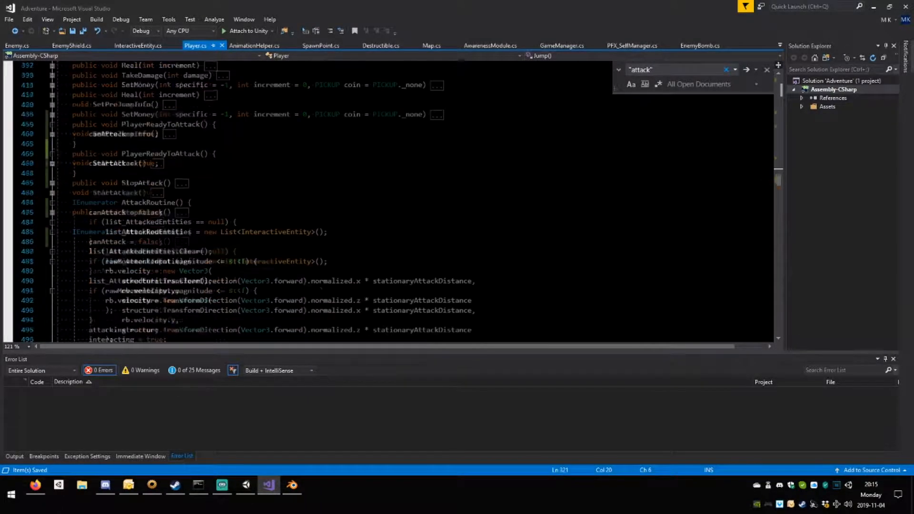
pyautogui.click(160, 134)
pyautogui.press('Up')
pyautogui.press('Up')
pyautogui.press('Down')
pyautogui.press('Down')
pyautogui.write('.')
pyautogui.press('Return')
pyautogui.press('BackSpace')
pyautogui.press('BackSpace')
pyautogui.press('BackSpace')
pyautogui.press('BackSpace')
pyautogui.press('Return')
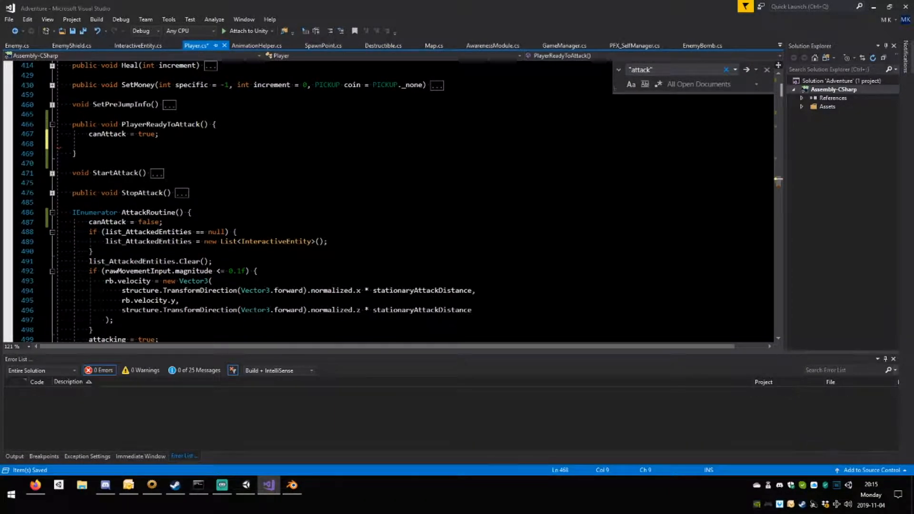
pyautogui.write('attackHitIndex ')
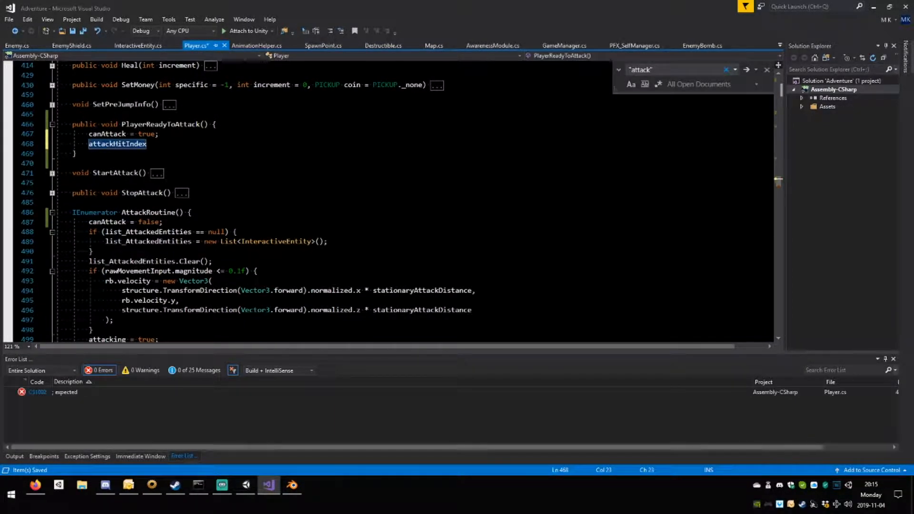
pyautogui.write('= ')
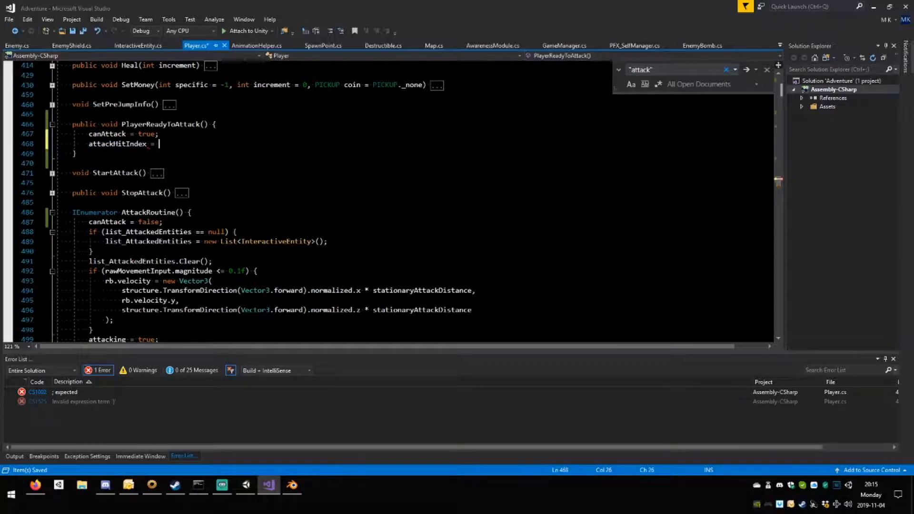
pyautogui.write('index')
pyautogui.write('er;')
pyautogui.press('BackSpace')
pyautogui.press('BackSpace')
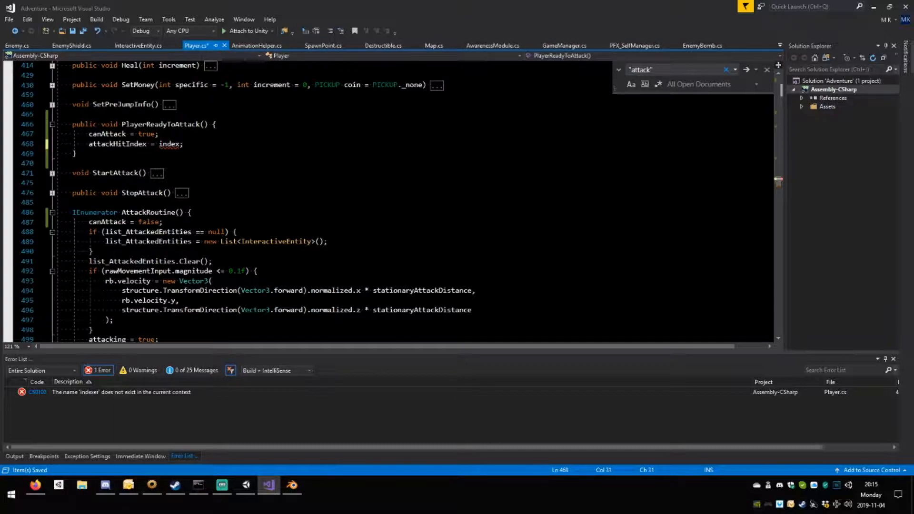
# Give PlayerReadyToAttack() an optional int index parameter with a default value of -1.
pyautogui.click(204, 124)
pyautogui.write('int ')
pyautogui.write('index = -1;')
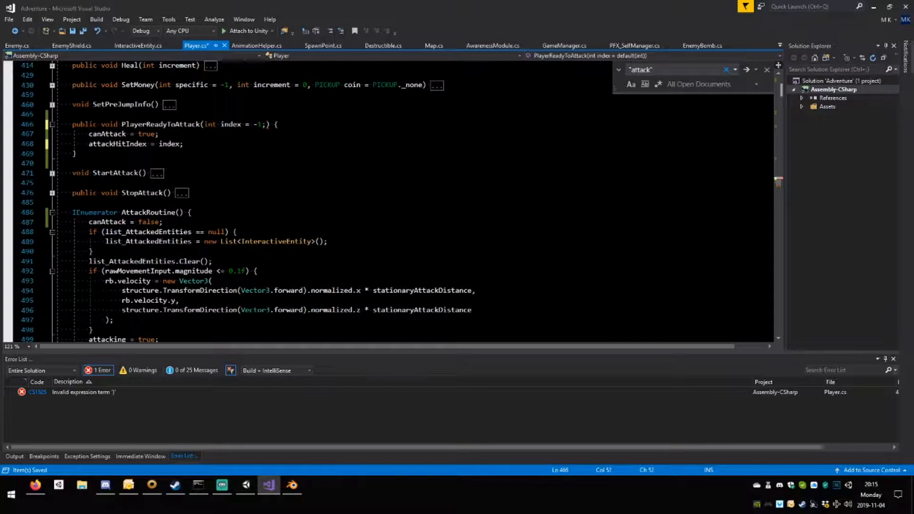
pyautogui.press('BackSpace')
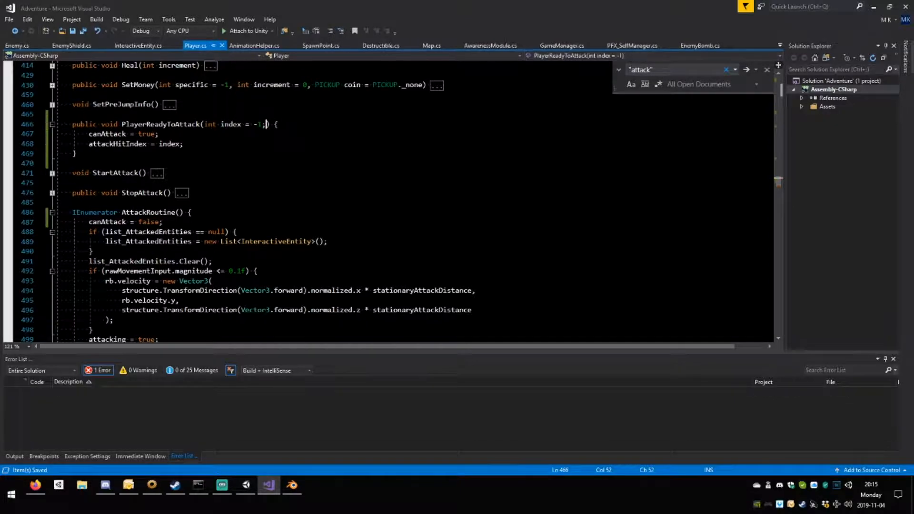
# Remove the attackHitIndex assignments from both branches of SetupMeleeAttack() and save the script.
pyautogui.scroll(15, 409, 200)
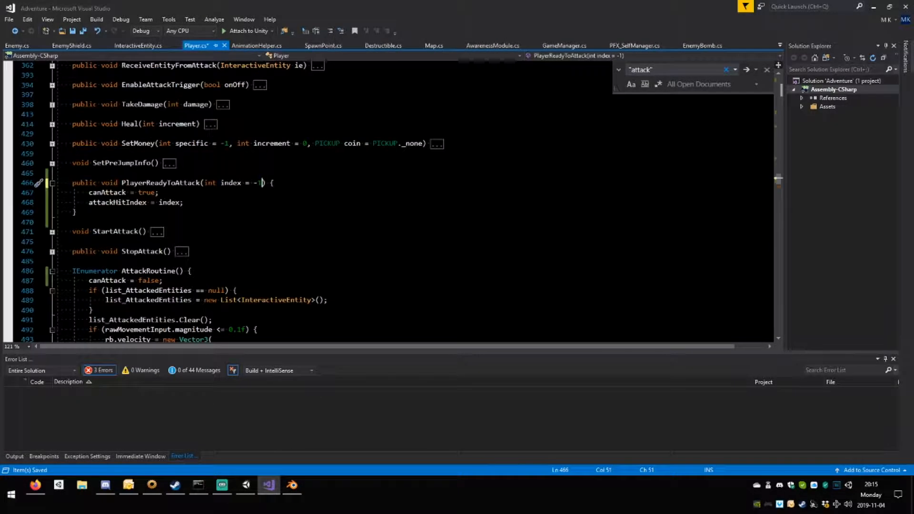
pyautogui.scroll(20, 409, 200)
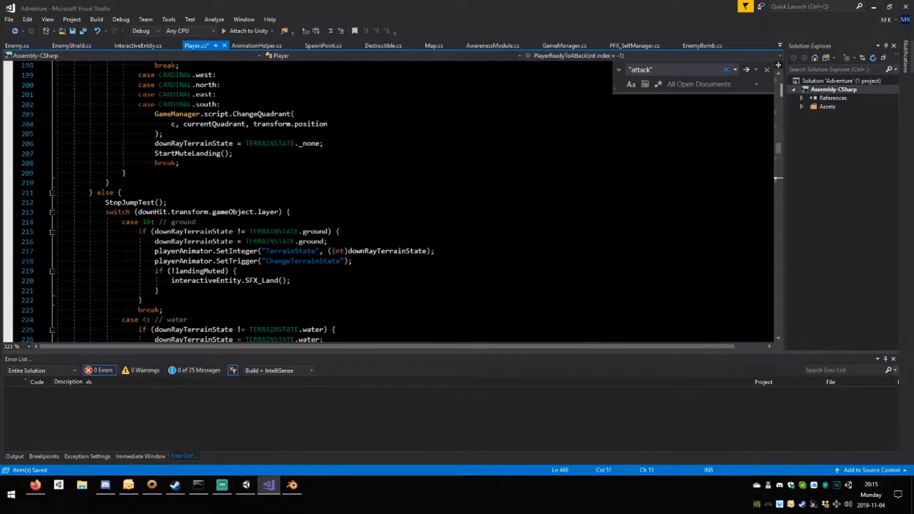
pyautogui.scroll(3, 409, 200)
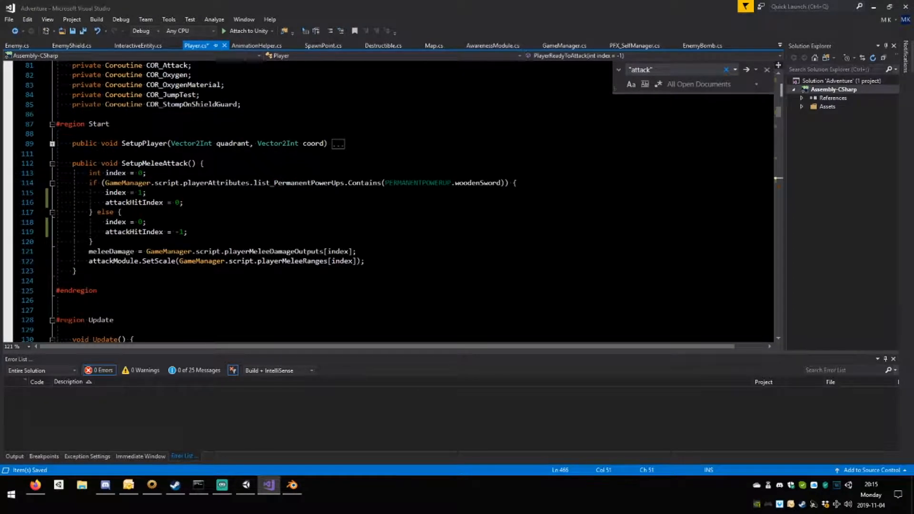
pyautogui.click(27, 232)
pyautogui.press('Delete')
pyautogui.press('End')
pyautogui.click(29, 203)
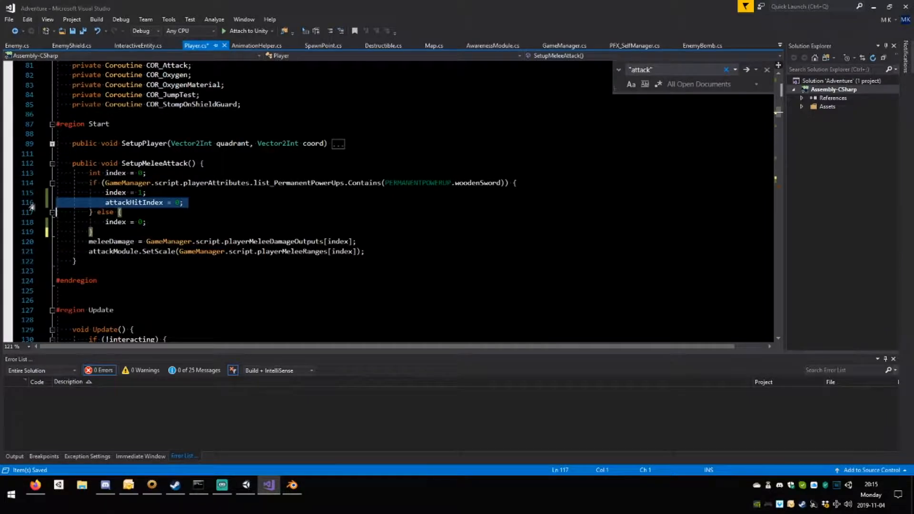
pyautogui.press('Delete')
pyautogui.click(77, 251)
pyautogui.hotkey('ctrl', 's')
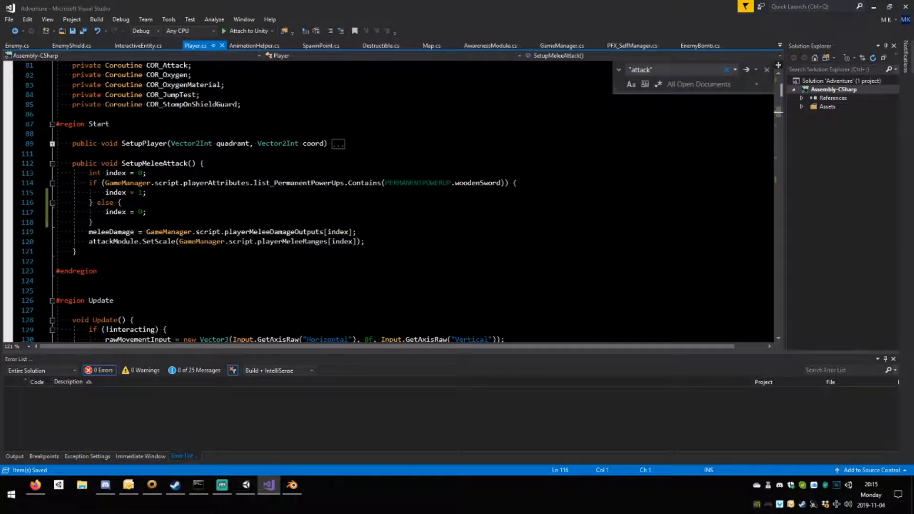
# Add an empty if (index < 0) block between canAttack = true; and attackHitIndex = index; in PlayerReadyToAttack() and save the script.
pyautogui.scroll(-20, 388, 202)
pyautogui.scroll(-20, 389, 202)
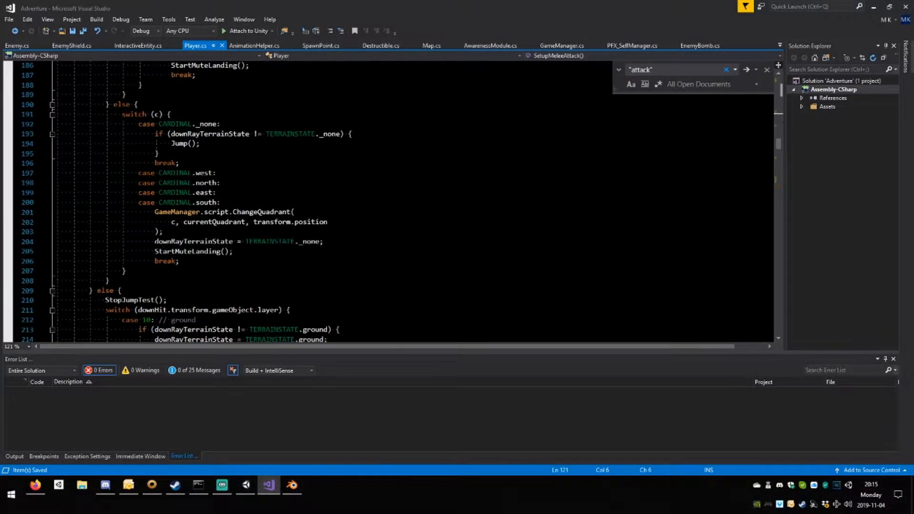
pyautogui.scroll(-3, 388, 201)
pyautogui.scroll(14, 389, 201)
pyautogui.scroll(-7, 389, 202)
pyautogui.scroll(-7, 388, 202)
pyautogui.scroll(5, 388, 202)
pyautogui.scroll(-4, 388, 201)
pyautogui.scroll(-6, 181, 235)
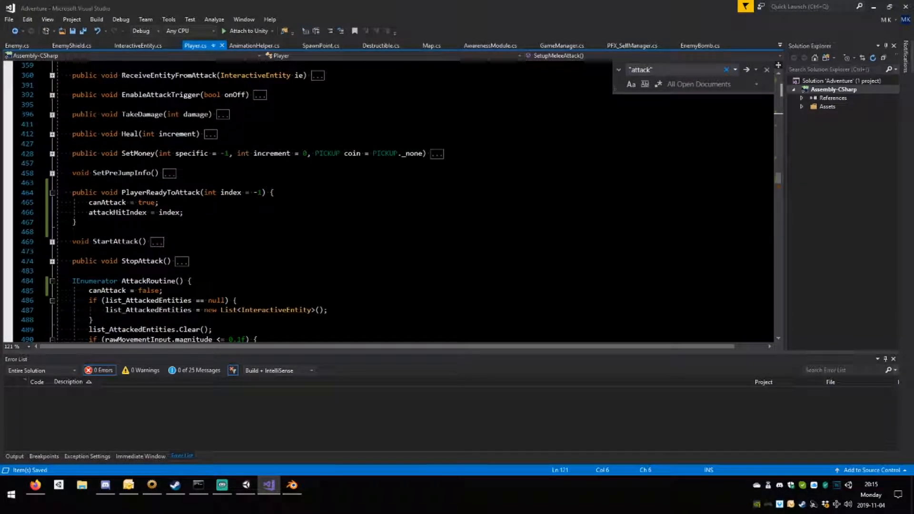
pyautogui.moveTo(261, 192); pyautogui.dragTo(217, 192)
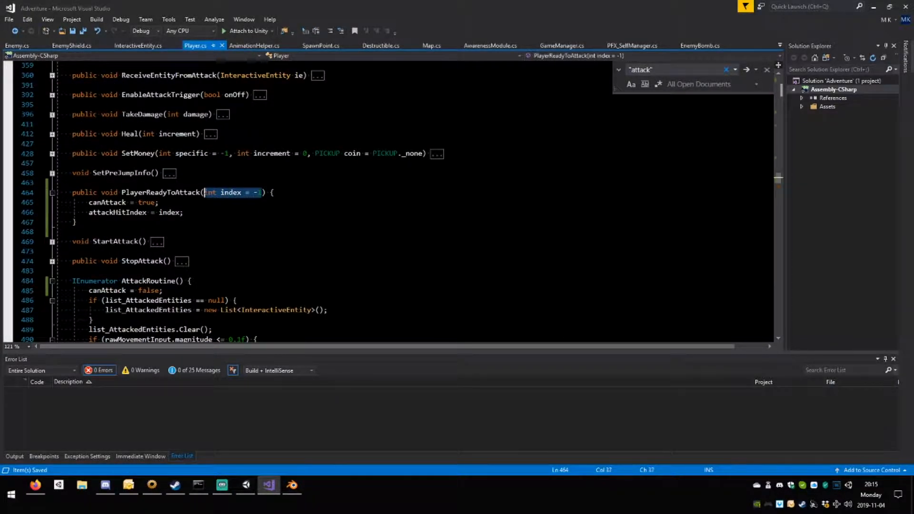
pyautogui.click(160, 202)
pyautogui.press('Return')
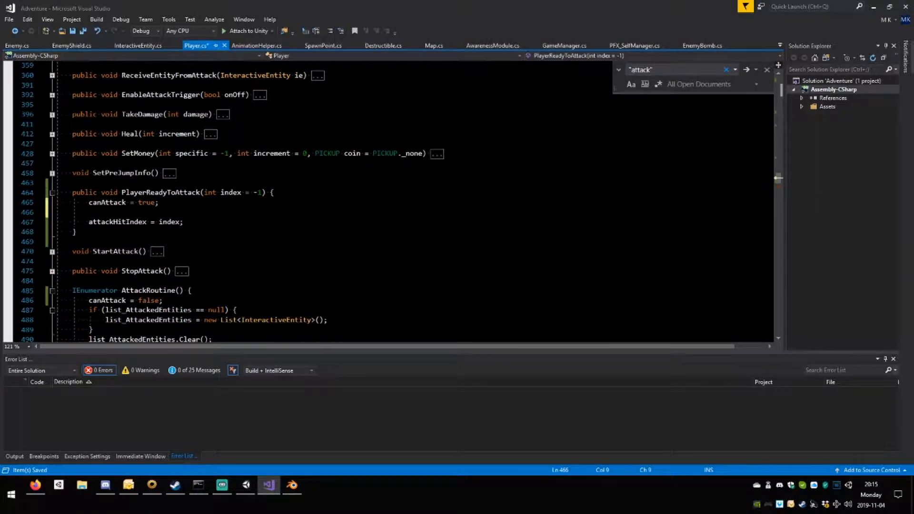
pyautogui.write('if(index ')
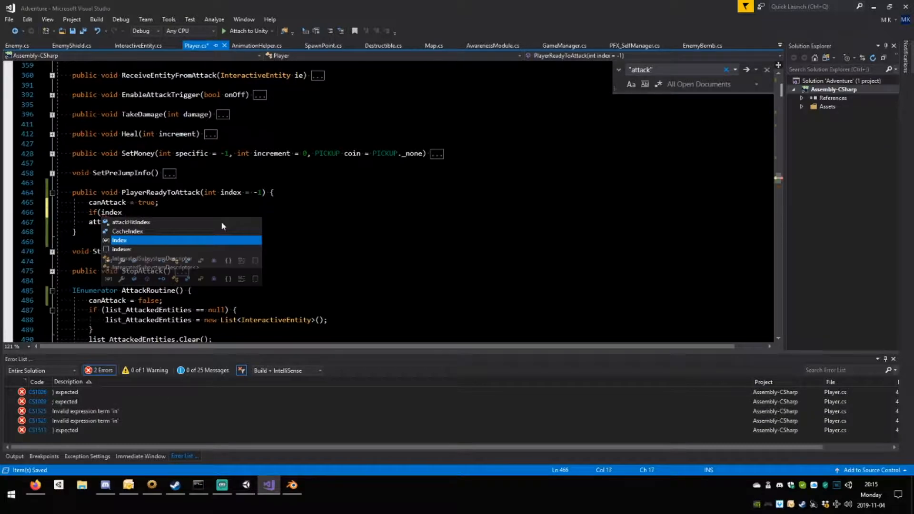
pyautogui.write('< 0')
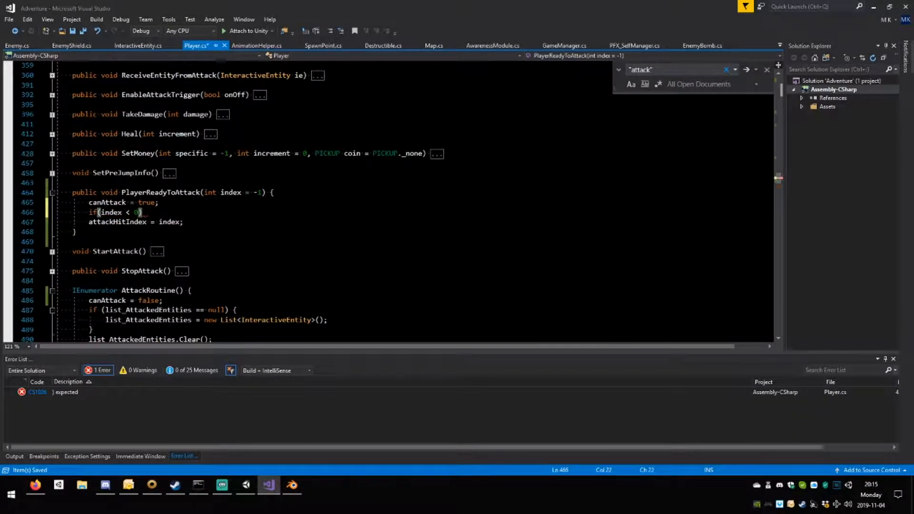
pyautogui.write('){')
pyautogui.press('Return')
pyautogui.press('Return')
pyautogui.hotkey('ctrl', 's')
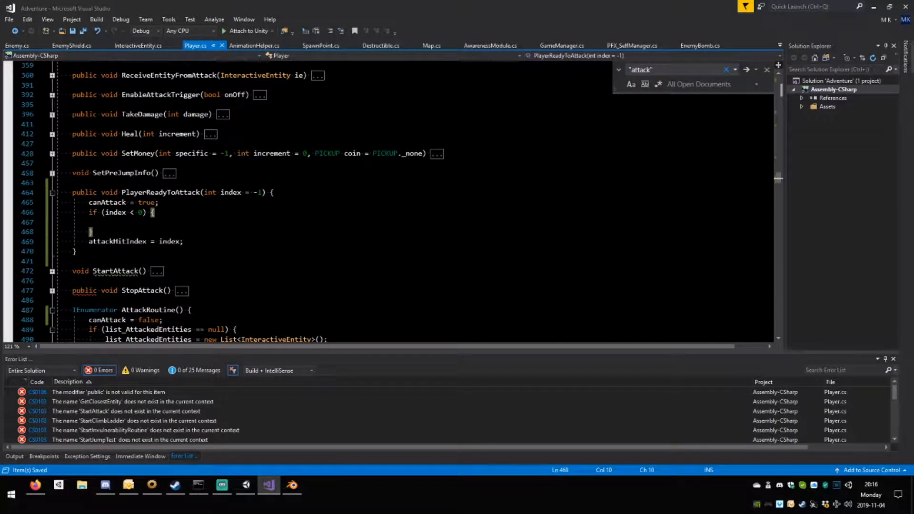
pyautogui.moveTo(183, 241); pyautogui.dragTo(89, 241)
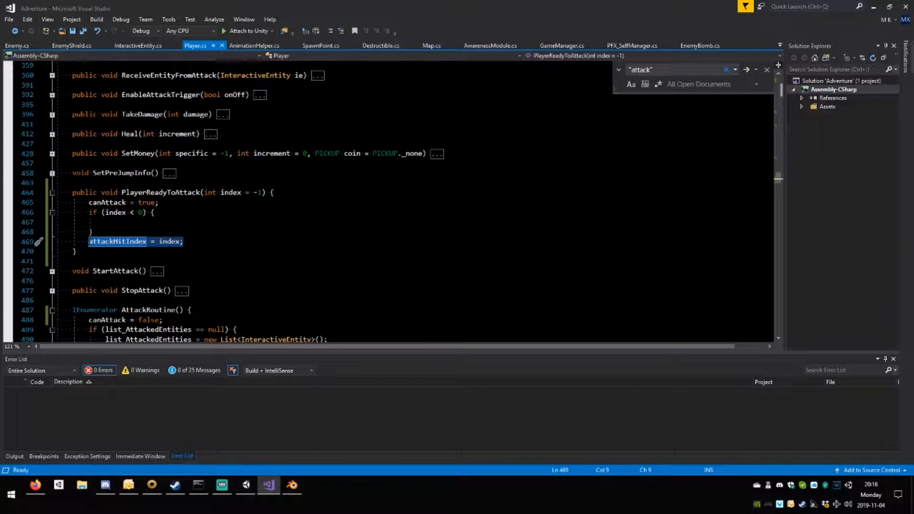
pyautogui.click(106, 222)
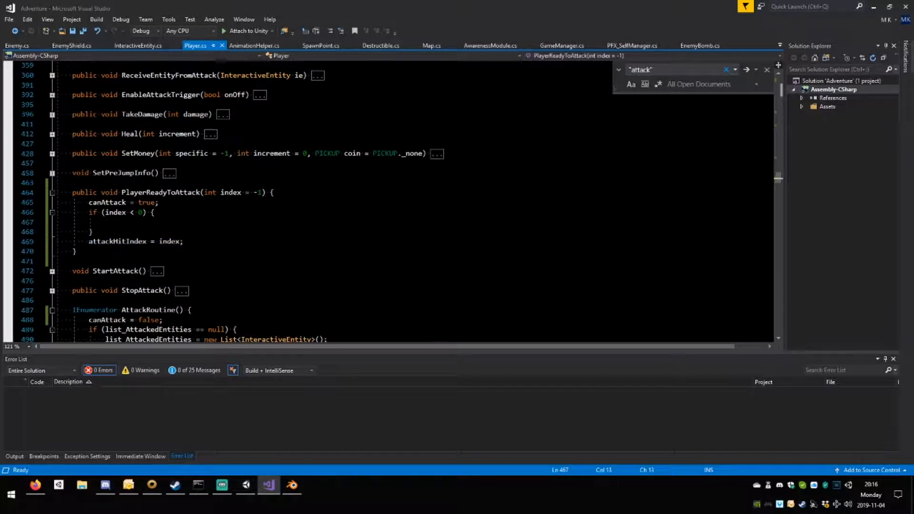
pyautogui.write('index =')
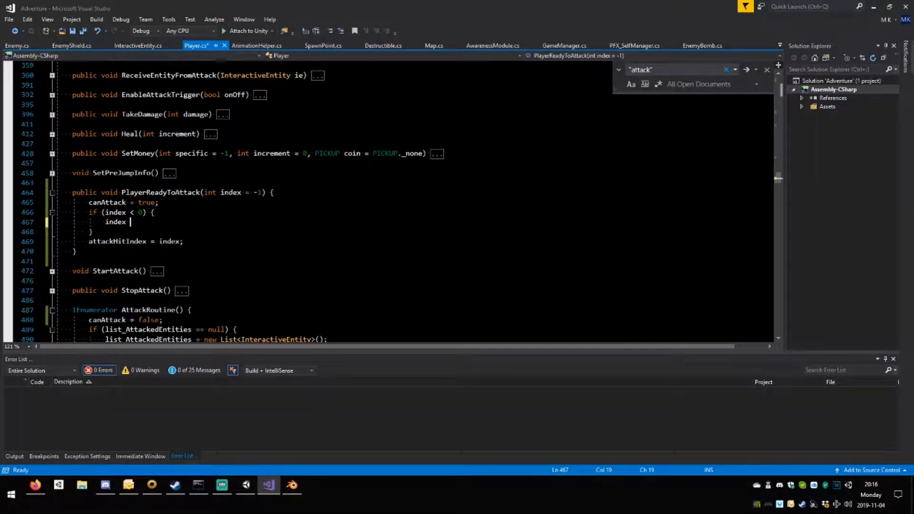
pyautogui.press('BackSpace')
pyautogui.press('BackSpace')
pyautogui.press('BackSpace')
pyautogui.press('BackSpace')
pyautogui.press('BackSpace')
pyautogui.press('BackSpace')
pyautogui.press('BackSpace')
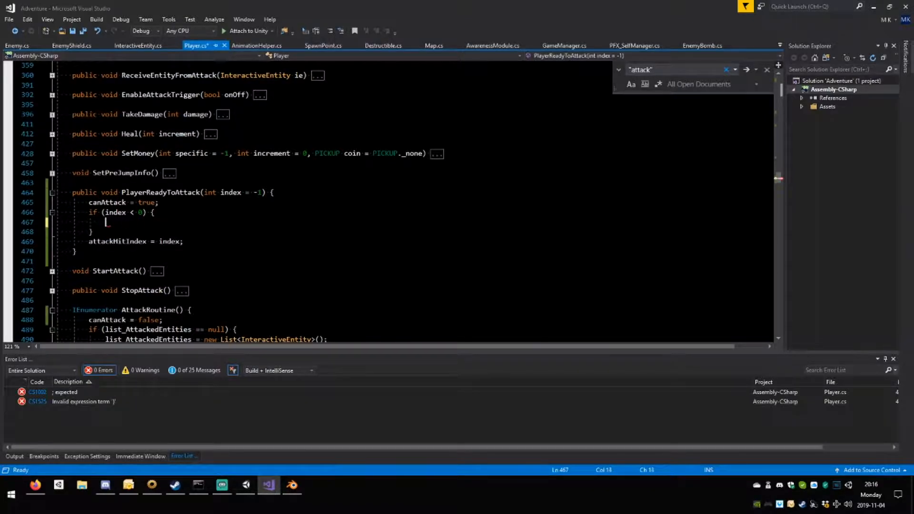
# Copy the woodenSword if/else block from SetupMeleeAttack() into the if (index < 0) block of PlayerReadyToAttack().
pyautogui.scroll(10, 388, 200)
pyautogui.scroll(20, 388, 200)
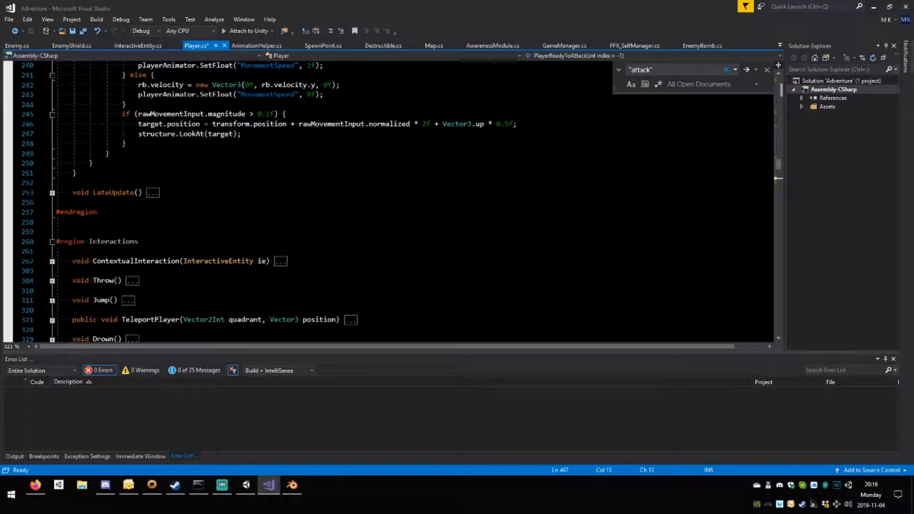
pyautogui.scroll(17, 388, 200)
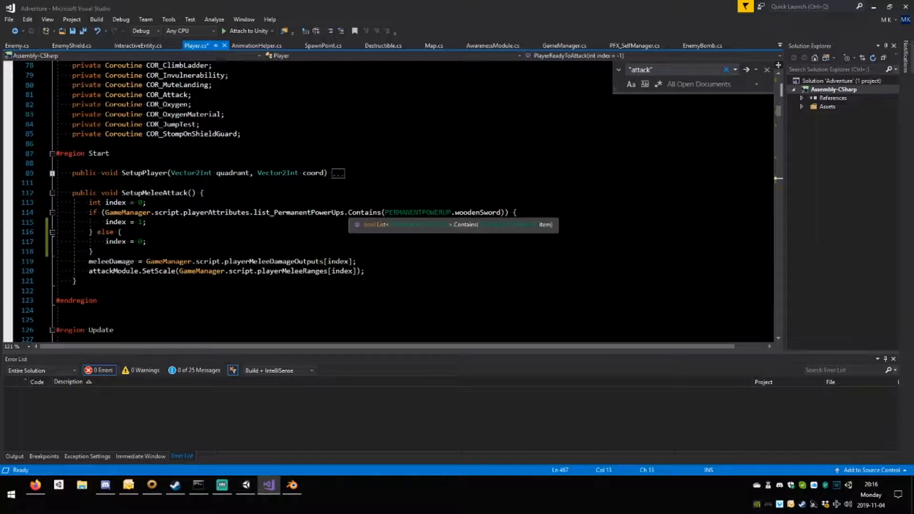
pyautogui.moveTo(504, 213); pyautogui.dragTo(94, 251)
pyautogui.hotkey('ctrl', 'c')
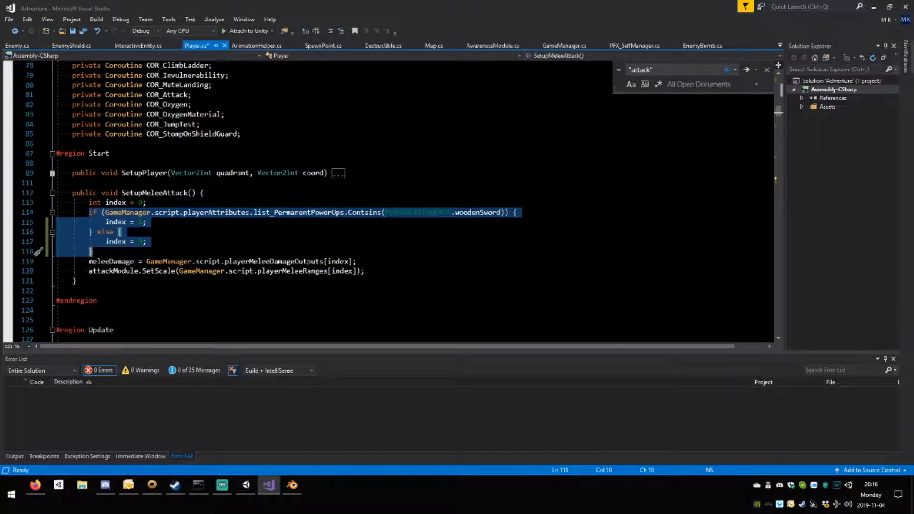
pyautogui.scroll(-14, 190, 266)
pyautogui.scroll(-20, 387, 200)
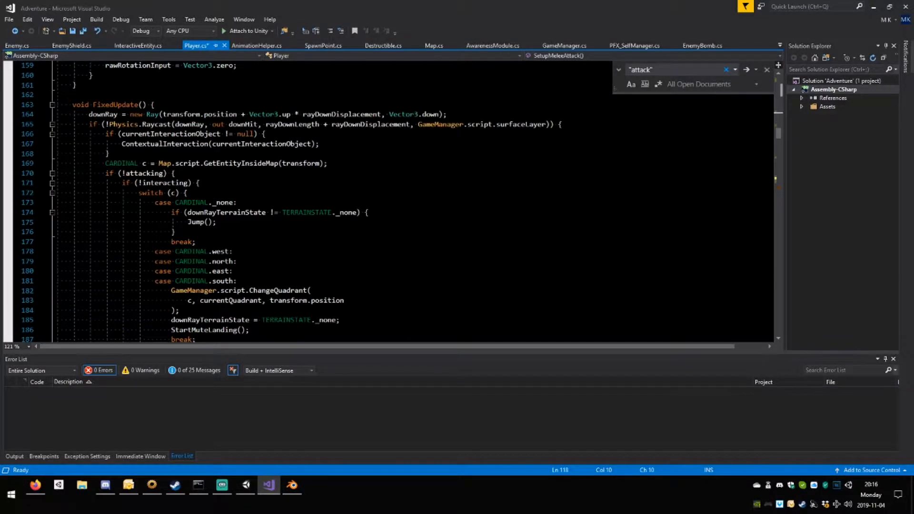
pyautogui.scroll(-7, 388, 200)
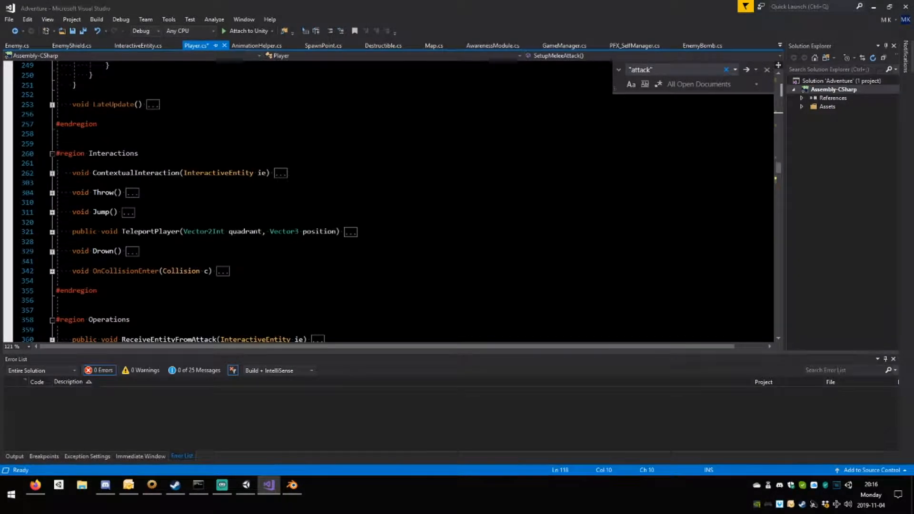
pyautogui.scroll(16, 388, 200)
pyautogui.scroll(5, 387, 200)
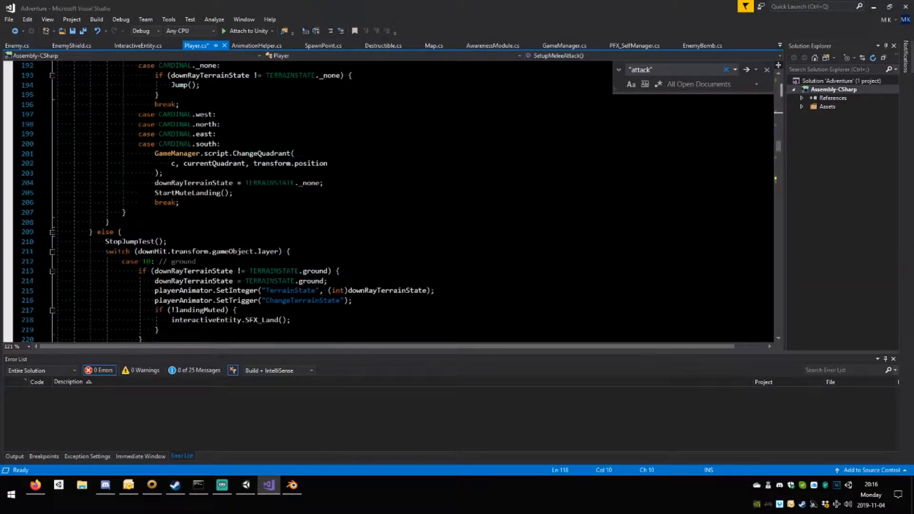
pyautogui.scroll(-18, 388, 200)
pyautogui.scroll(-7, 388, 200)
pyautogui.click(105, 222)
pyautogui.hotkey('ctrl', 'v')
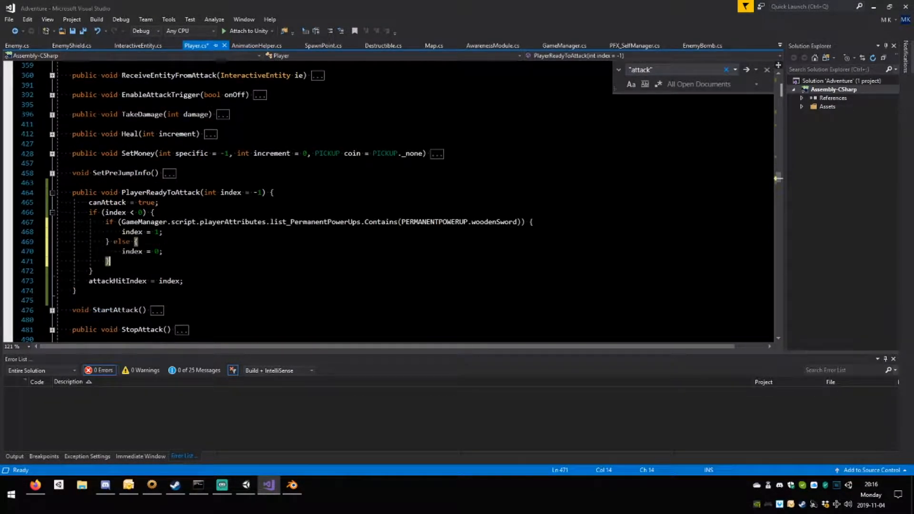
# In PlayerReadyToAttack(), set index to -1 in the else branch and 0 in the woodenSword branch, then save the script.
pyautogui.doubleClick(157, 251)
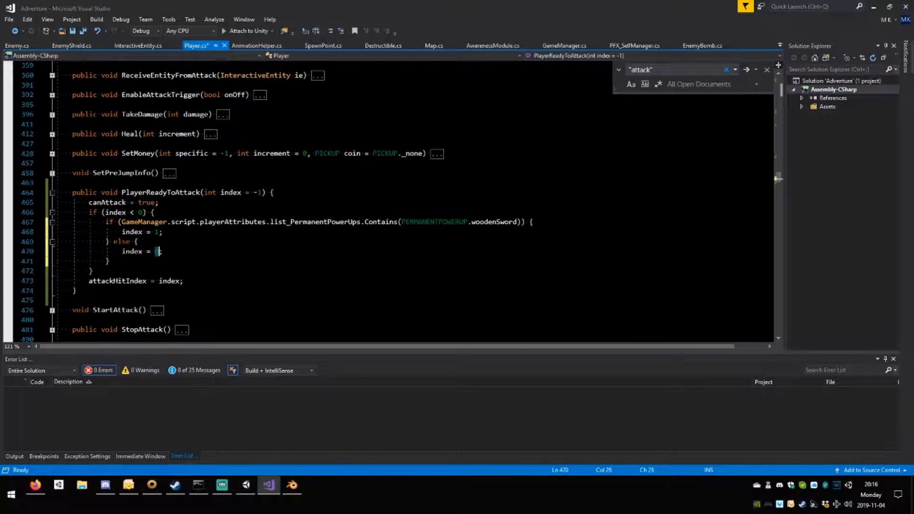
pyautogui.write('-1')
pyautogui.click(158, 232)
pyautogui.write('00')
pyautogui.press('BackSpace')
pyautogui.hotkey('ctrl', 's')
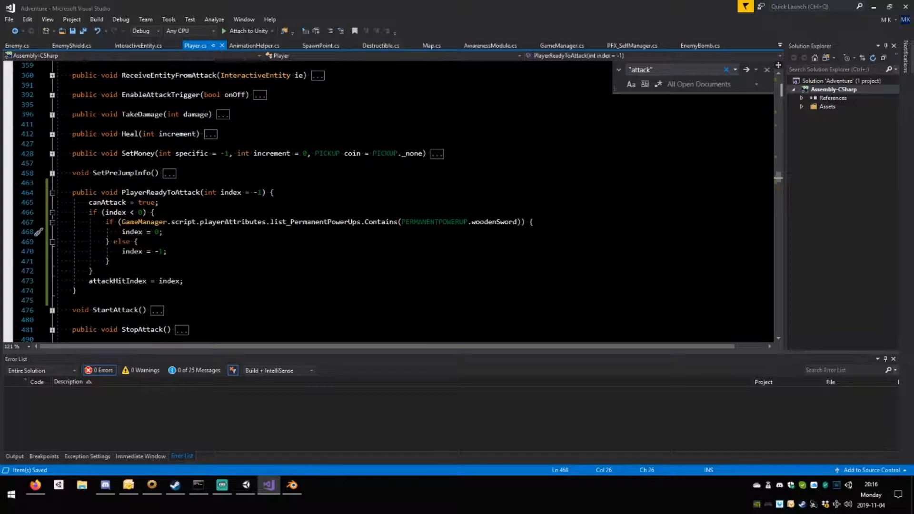
# In AttackRoutine() of Player.cs, begin a playerAnimator.SetInteger( call on a new line between interacting = true; and the Attack trigger line.
pyautogui.scroll(-13, 381, 199)
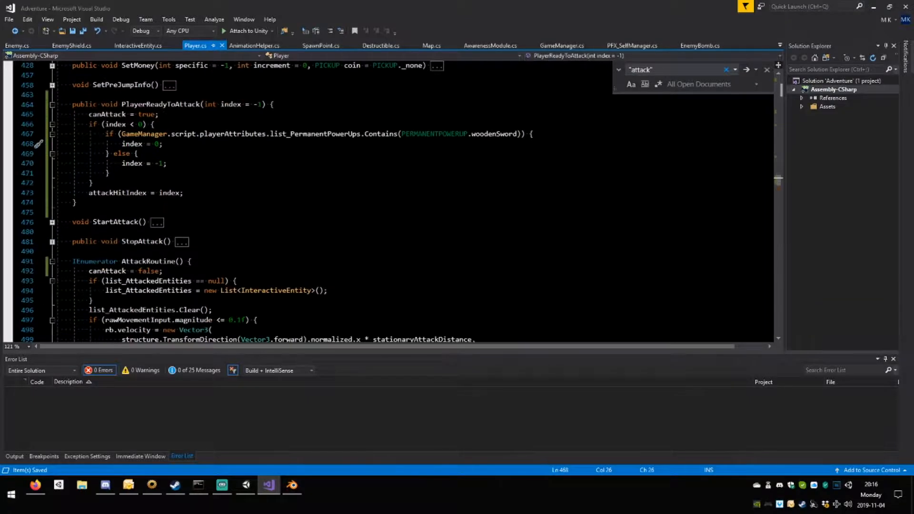
pyautogui.scroll(-1, 157, 232)
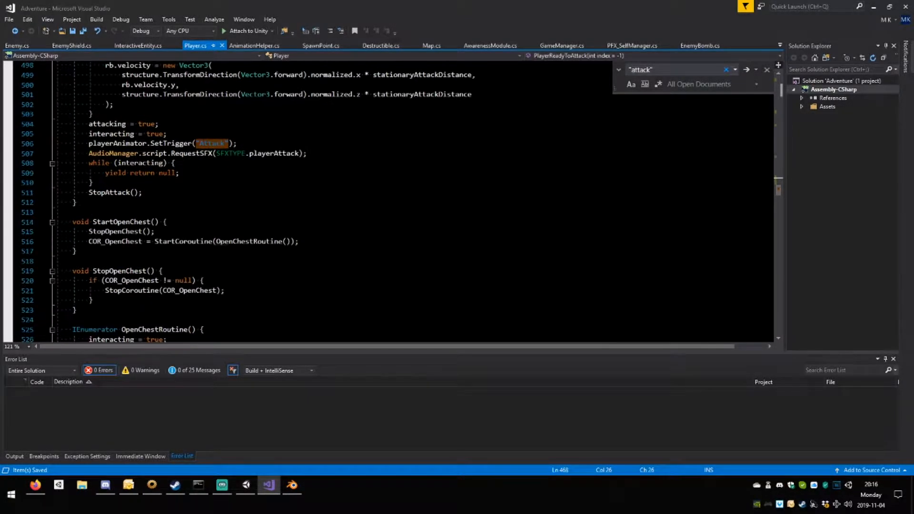
pyautogui.scroll(3, 157, 231)
pyautogui.click(191, 224)
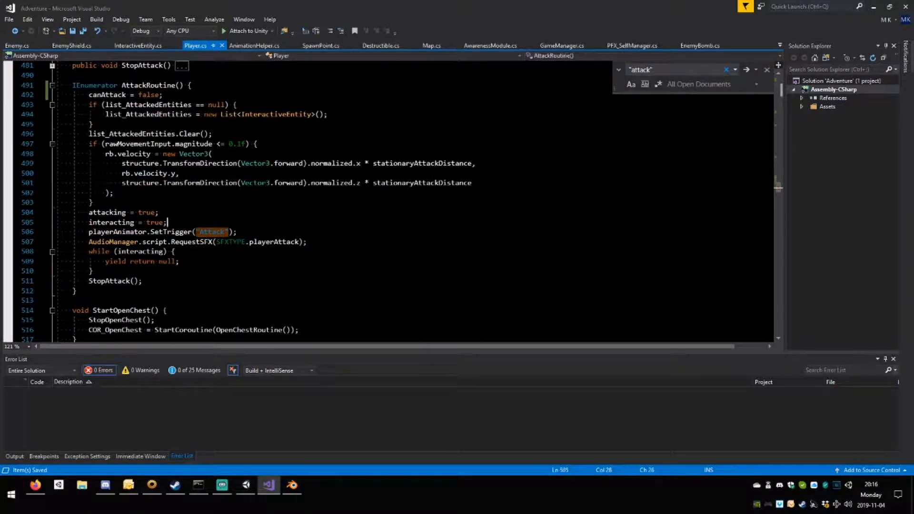
pyautogui.press('Return')
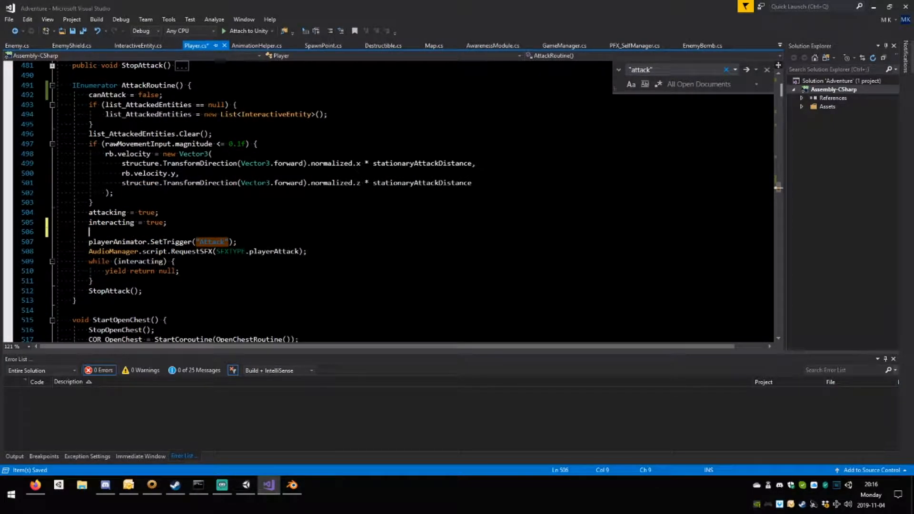
pyautogui.write('p')
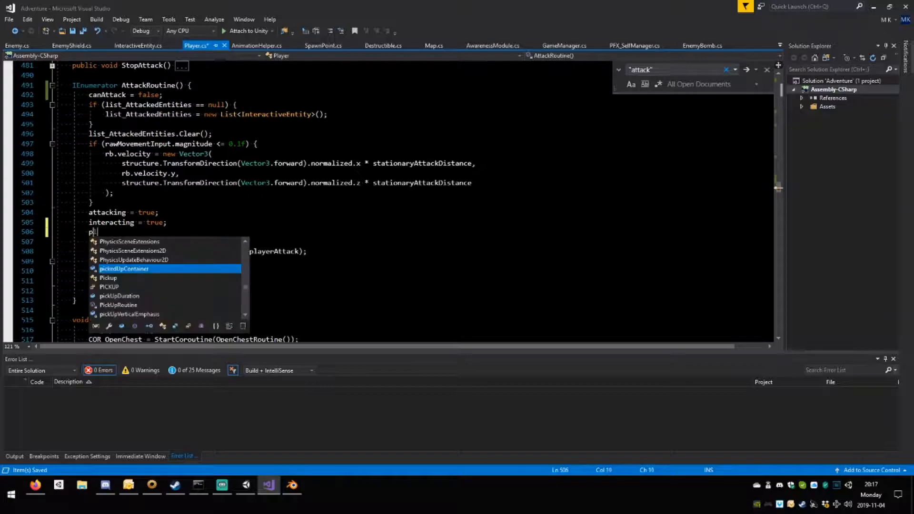
pyautogui.write('layerA')
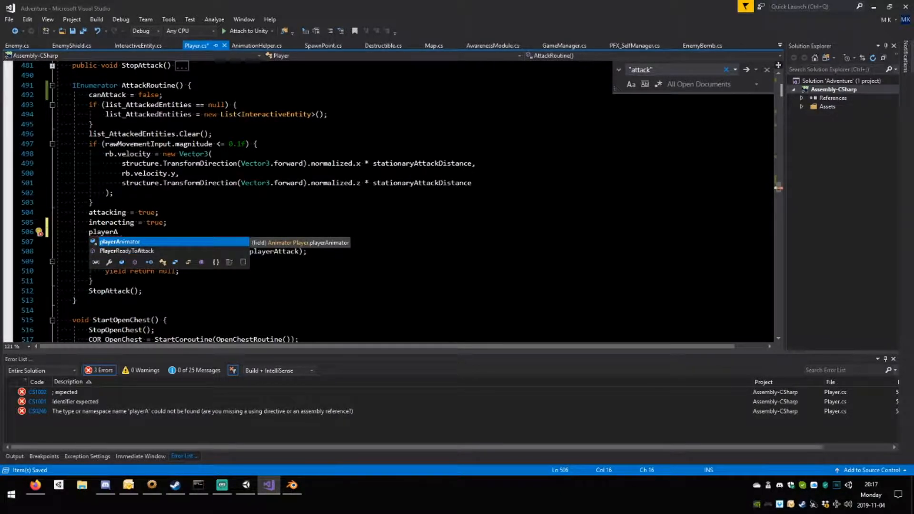
pyautogui.press('Tab')
pyautogui.write('.')
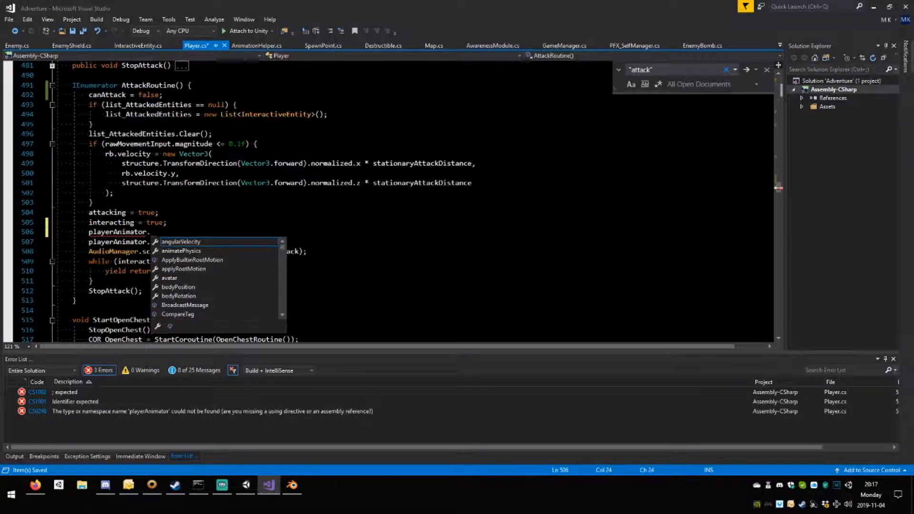
pyautogui.write('SetInt')
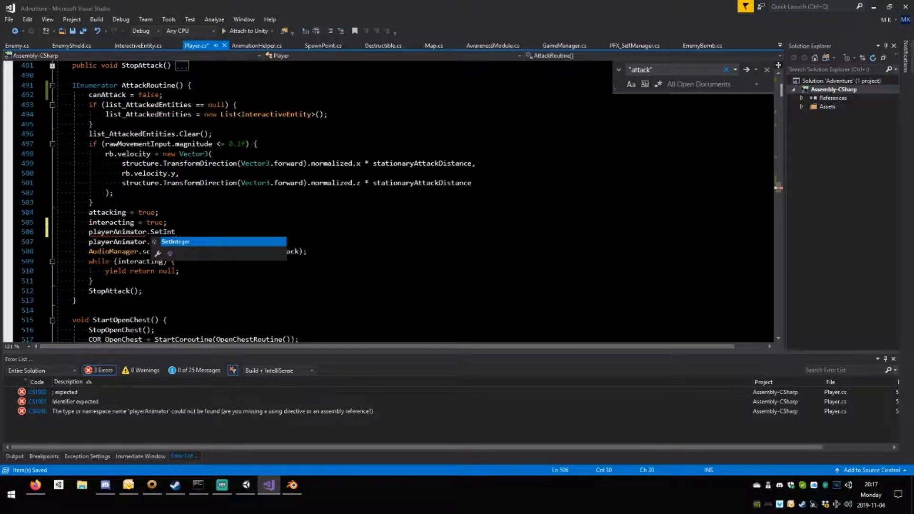
pyautogui.write('eger(')
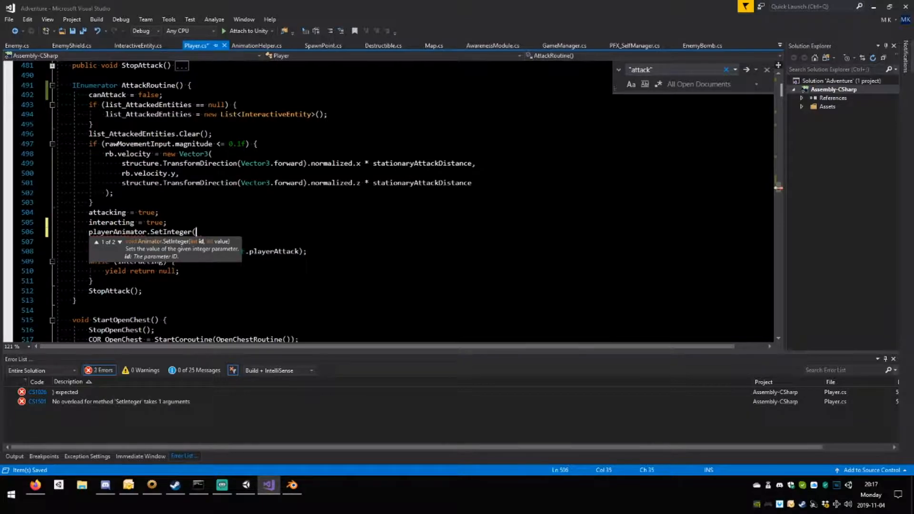
# Copy the AttackType parameter name from Unity's Animator and enter "AttackType" as the first SetInteger argument in Visual Studio.
pyautogui.click(251, 492)
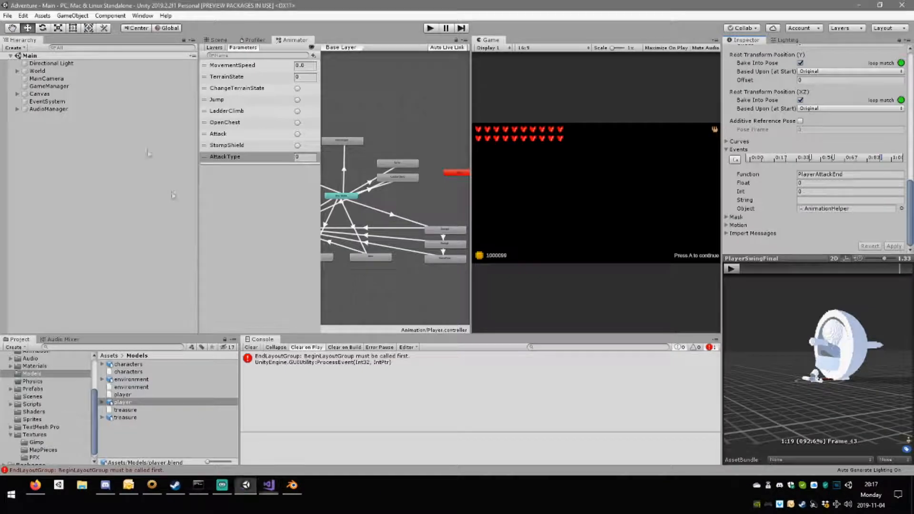
pyautogui.doubleClick(243, 158)
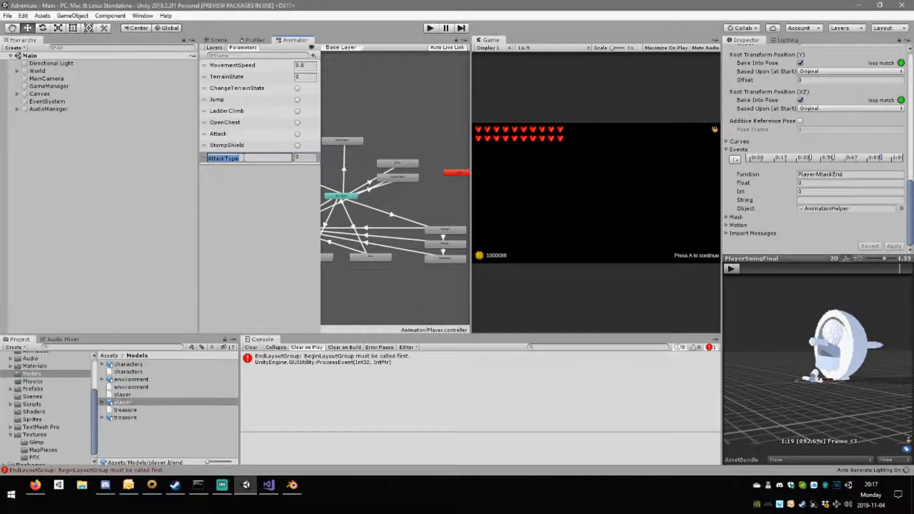
pyautogui.press('Return')
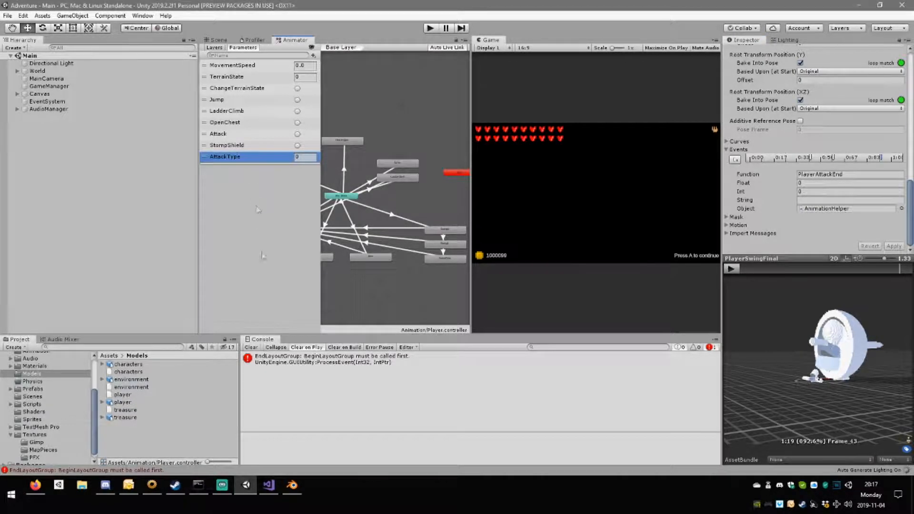
pyautogui.click(269, 486)
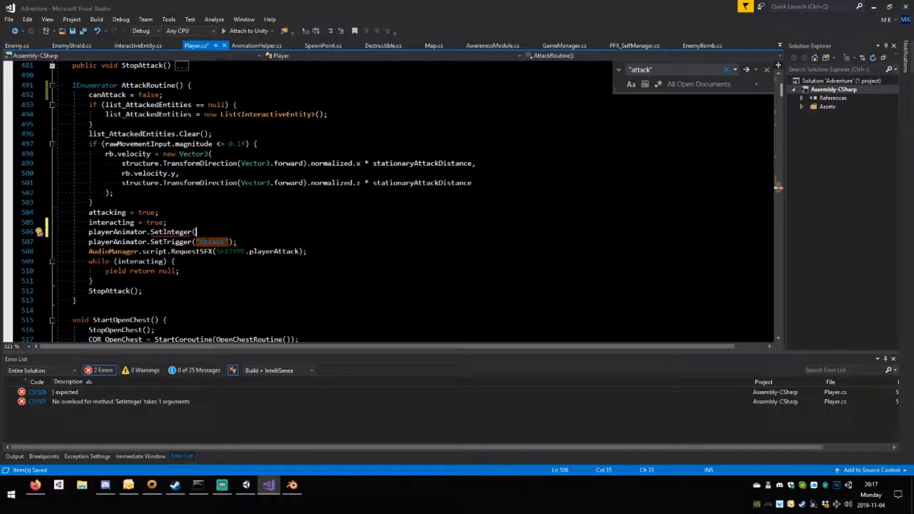
pyautogui.write('"AttackType')
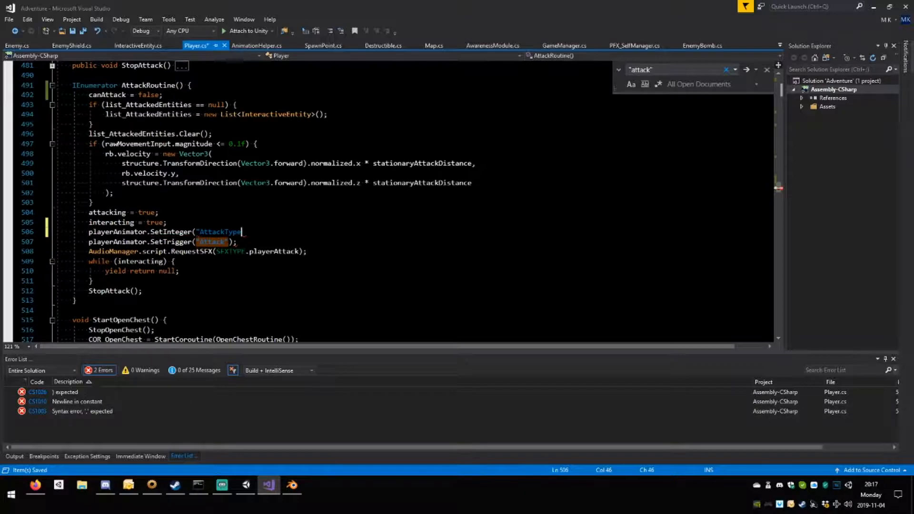
pyautogui.write('",')
# Pass attackHitIndex as the second SetInteger argument, close the statement and save the script.
pyautogui.scroll(9, 143, 262)
pyautogui.doubleClick(123, 283)
pyautogui.scroll(-6, 229, 276)
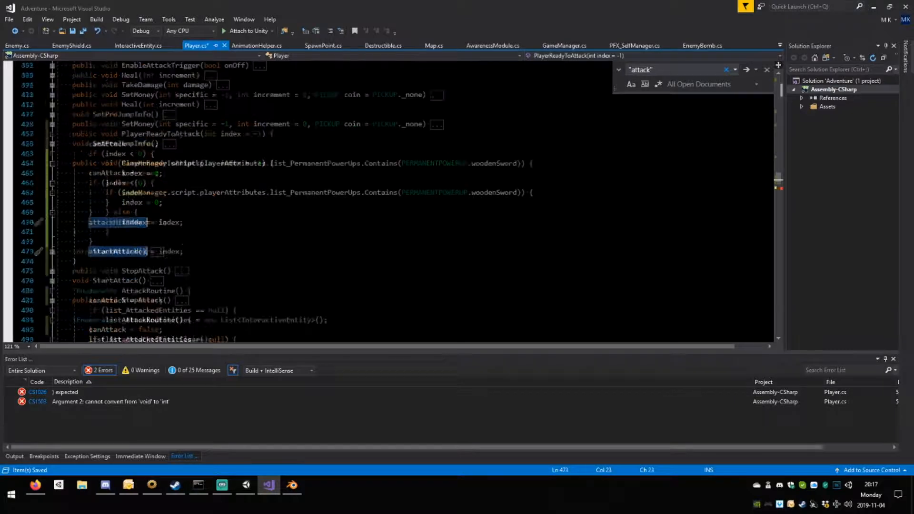
pyautogui.click(255, 320)
pyautogui.write('attackHitIndex);')
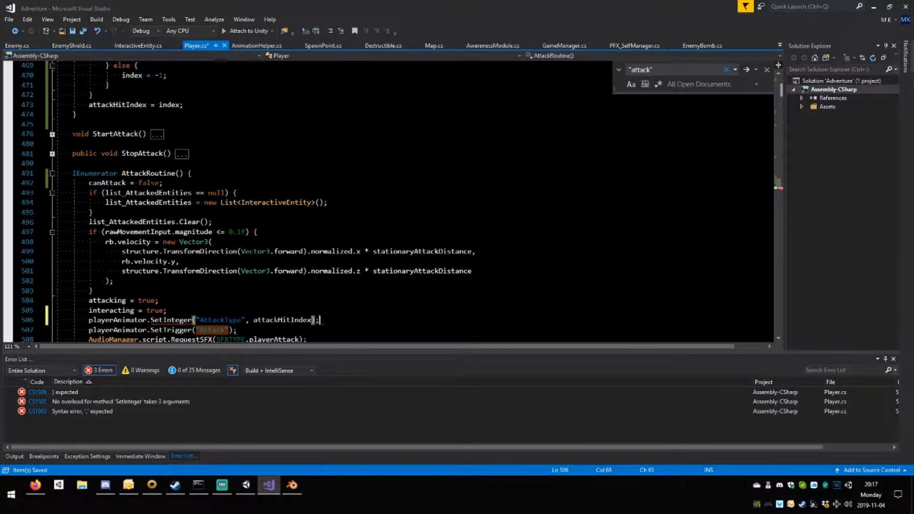
pyautogui.hotkey('ctrl', 's')
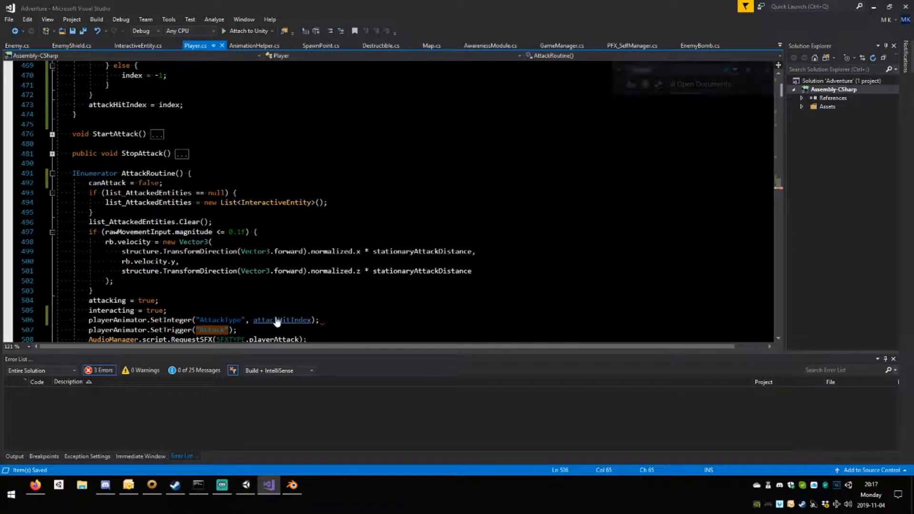
# In InteractiveEntity.cs, copy GameManager.script.player. from PlayerAttackEnd() into the empty body of PlayerReadyToAttack().
pyautogui.scroll(-2, 381, 200)
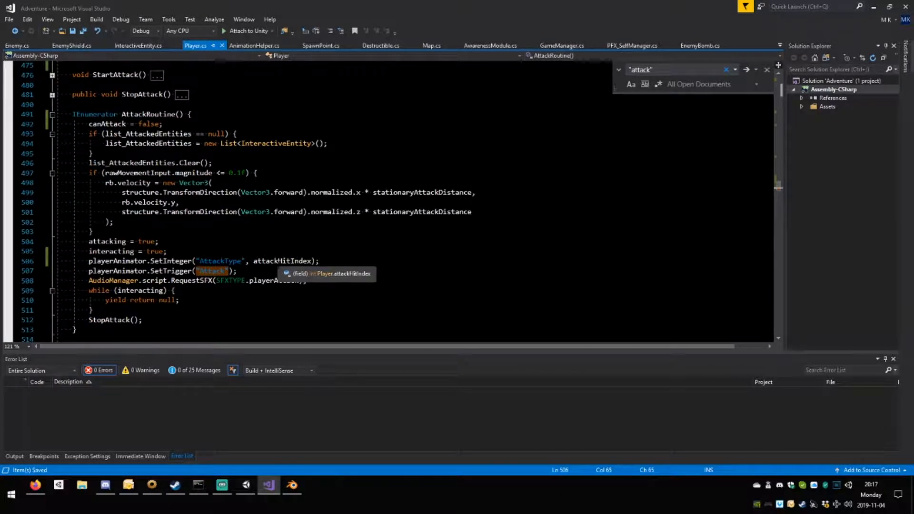
pyautogui.scroll(8, 278, 261)
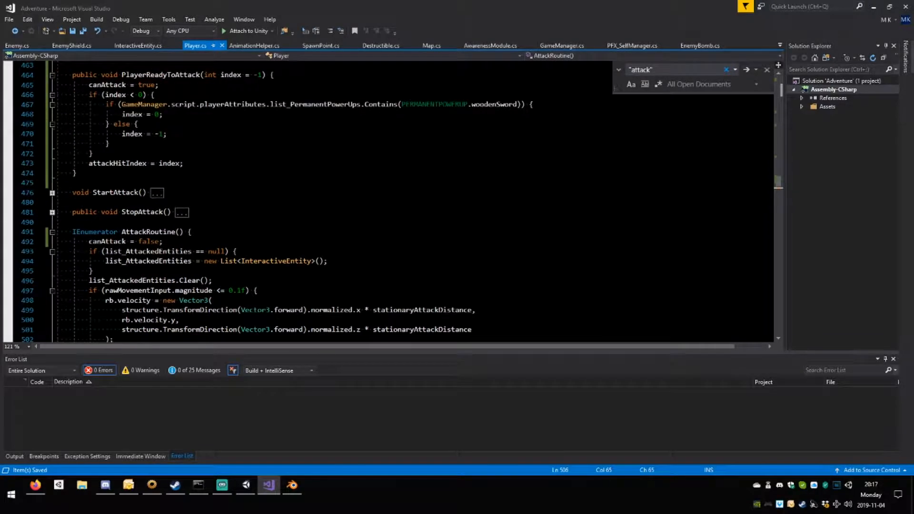
pyautogui.click(135, 46)
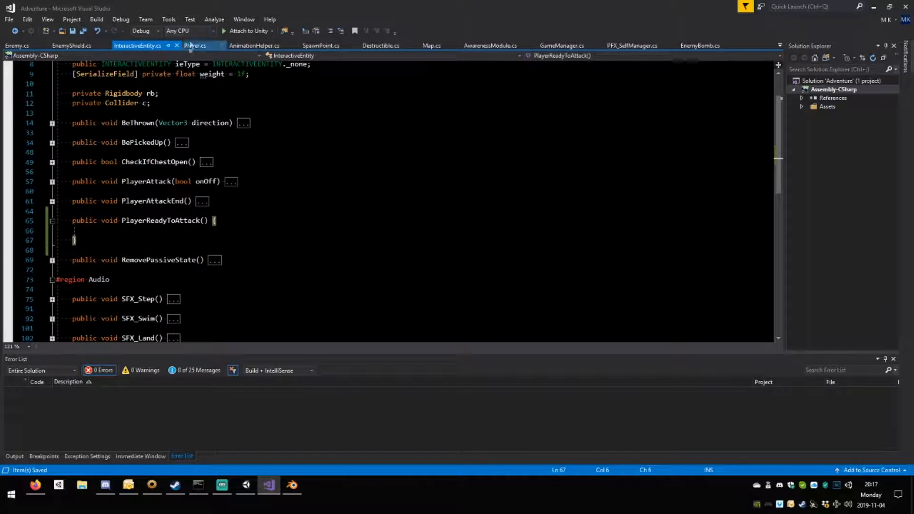
pyautogui.click(91, 230)
pyautogui.click(52, 201)
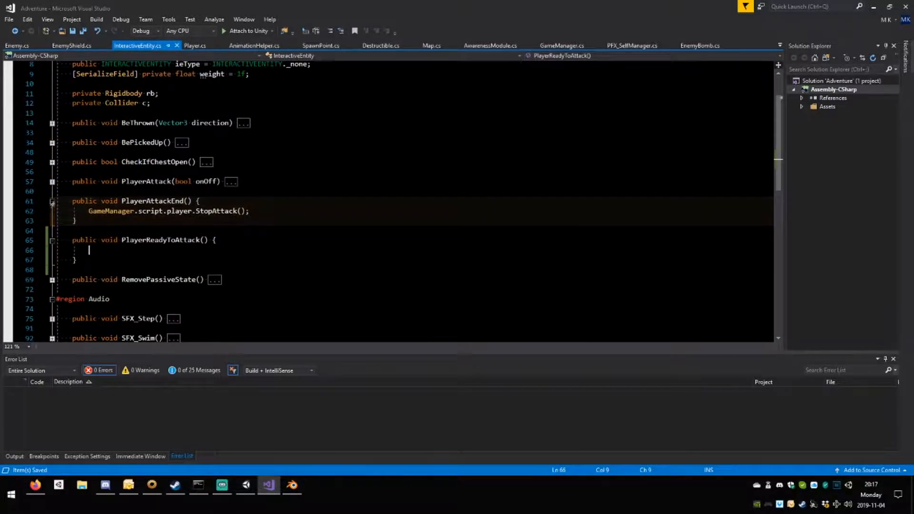
pyautogui.moveTo(196, 211); pyautogui.dragTo(88, 211)
pyautogui.hotkey('ctrl', 'c')
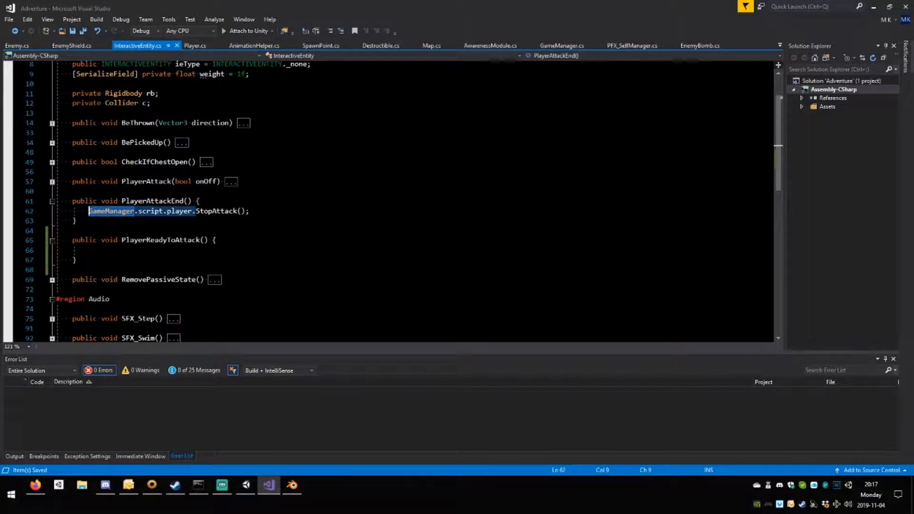
pyautogui.click(89, 250)
pyautogui.hotkey('ctrl', 'v')
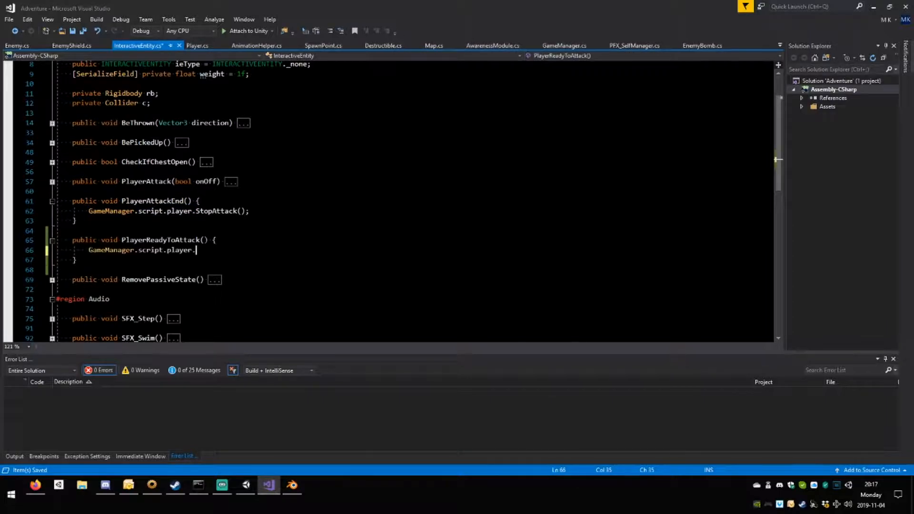
# Add an int index parameter to the PlayerReadyToAttack() method in InteractiveEntity.cs.
pyautogui.click(205, 241)
pyautogui.write('i8nt)')
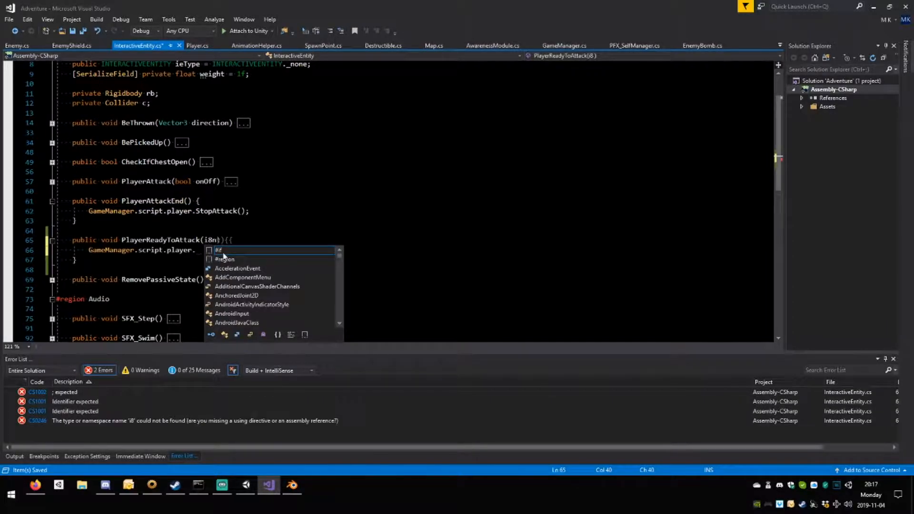
pyautogui.press('BackSpace')
pyautogui.press('BackSpace')
pyautogui.press('BackSpace')
pyautogui.press('BackSpace')
pyautogui.press('BackSpace')
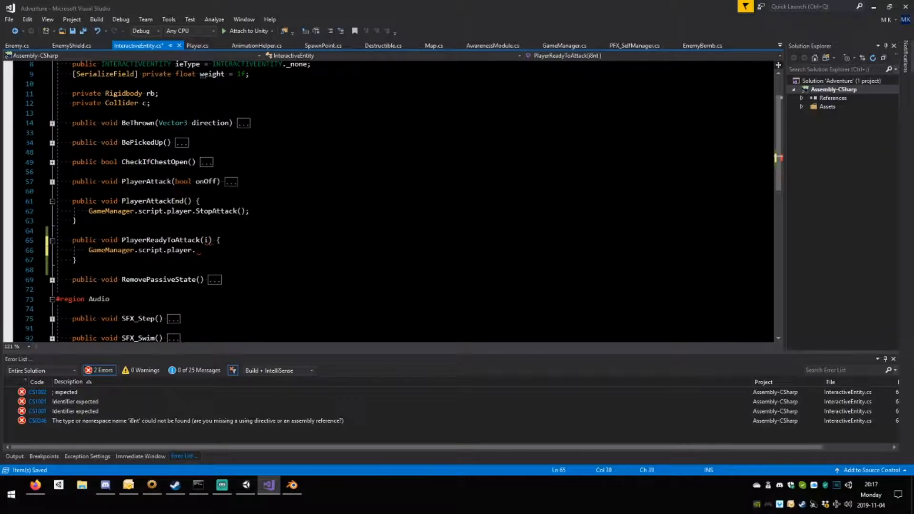
pyautogui.write('int index')
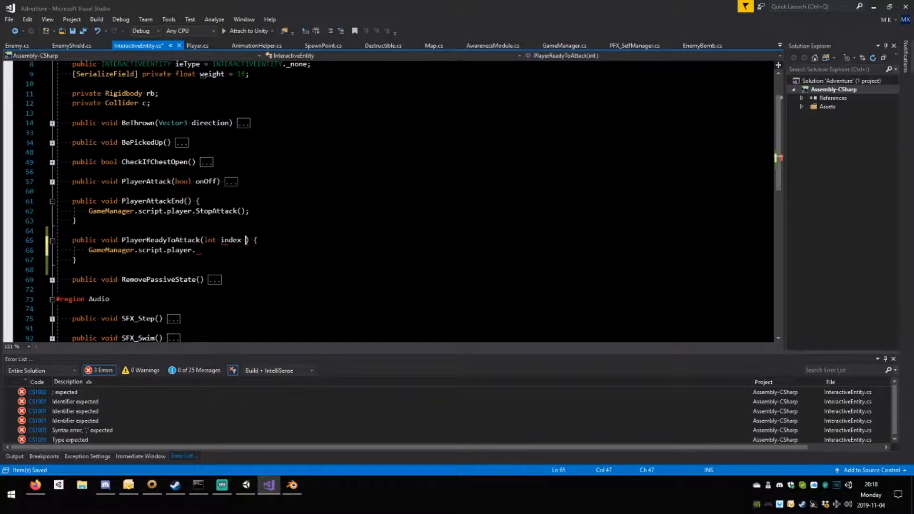
pyautogui.press('BackSpace')
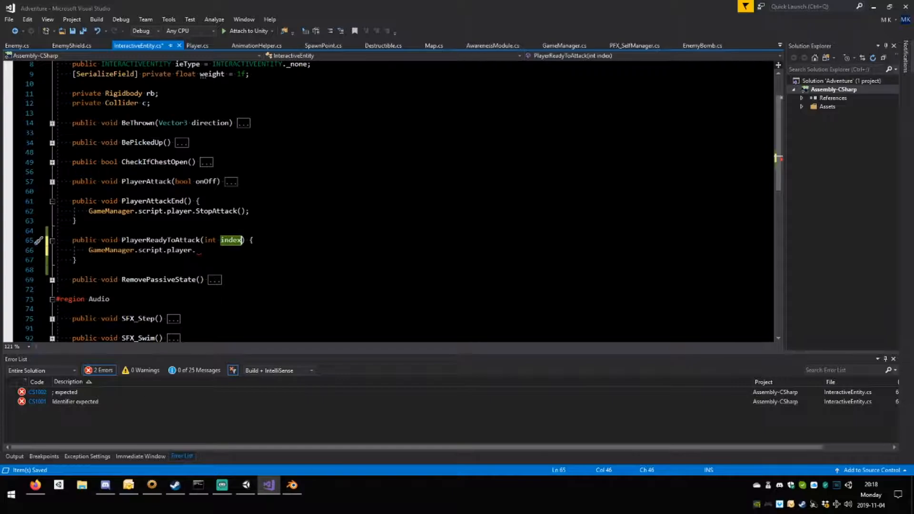
# Complete the body line as GameManager.script.player.PlayerReadyToAttack(index); and save InteractiveEntity.cs.
pyautogui.click(197, 249)
pyautogui.write('read')
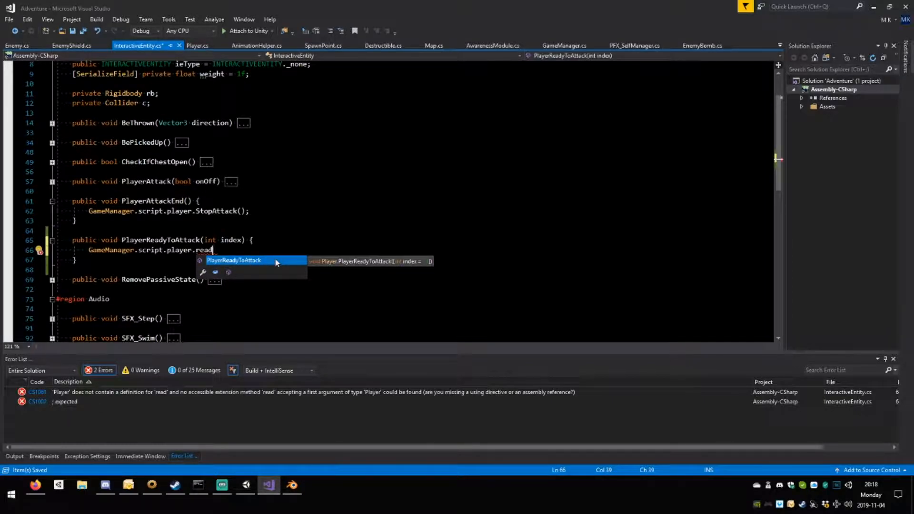
pyautogui.press('Tab')
pyautogui.write('(')
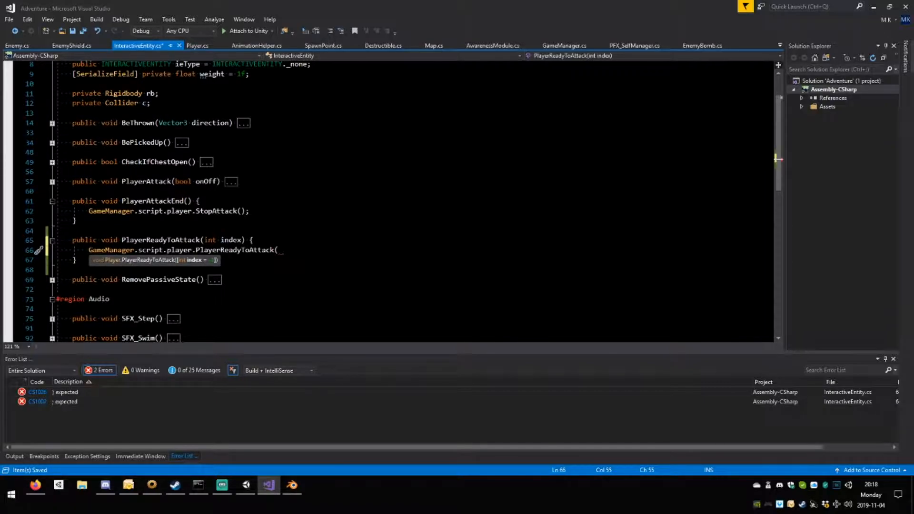
pyautogui.write('inde')
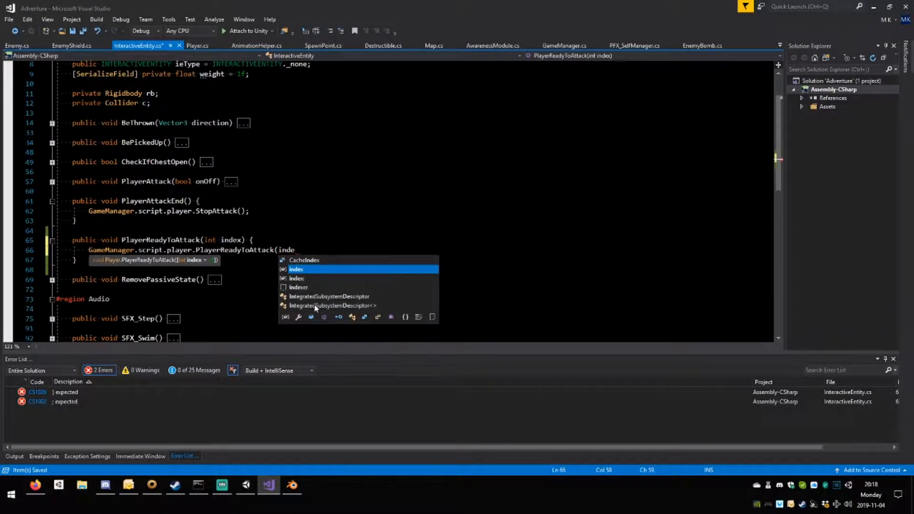
pyautogui.write('x)')
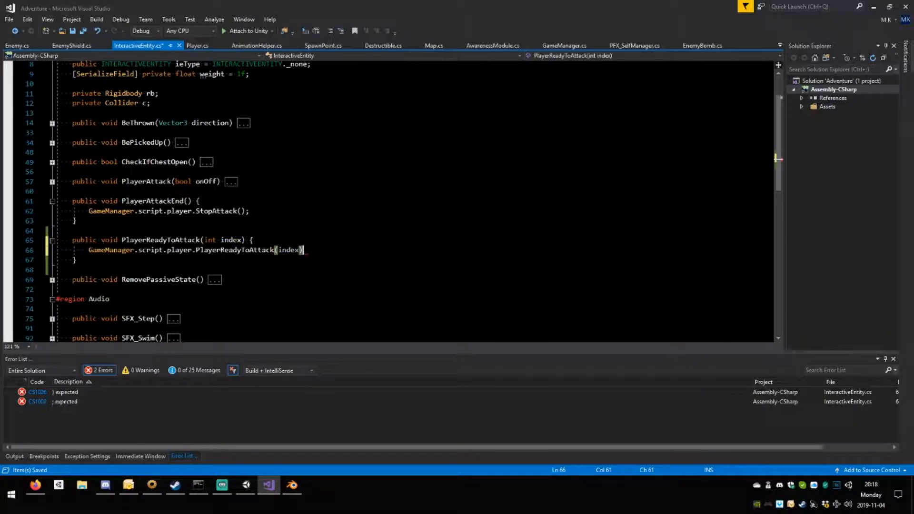
pyautogui.write(';')
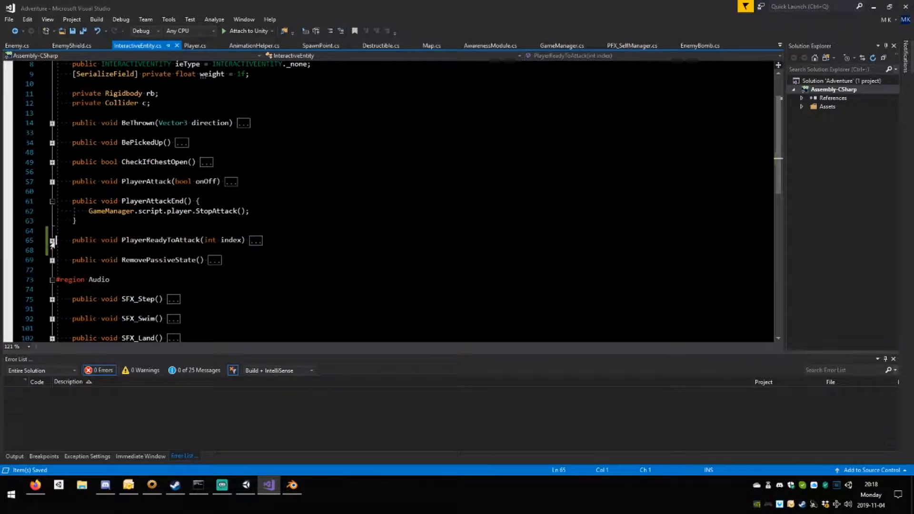
# Go to the definition of the StopAttack() method that PlayerAttackEnd() calls.
pyautogui.click(53, 243)
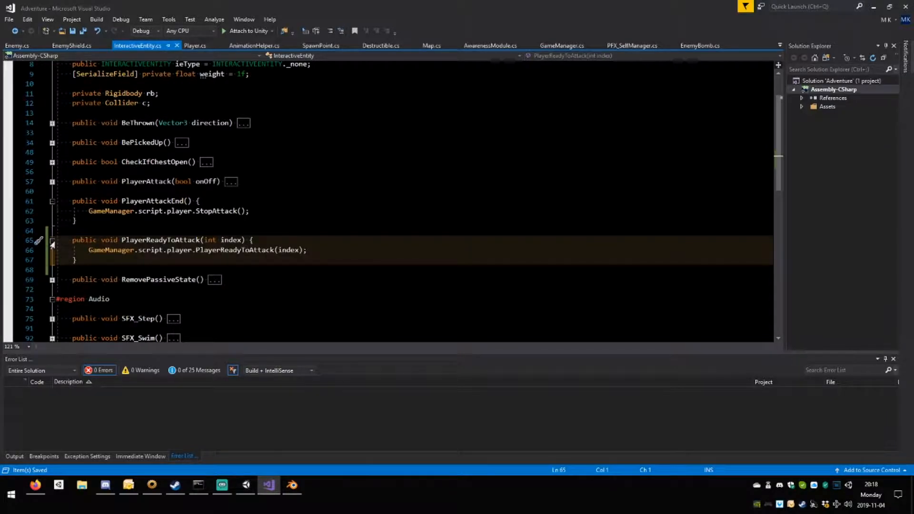
pyautogui.click(52, 201)
pyautogui.doubleClick(227, 232)
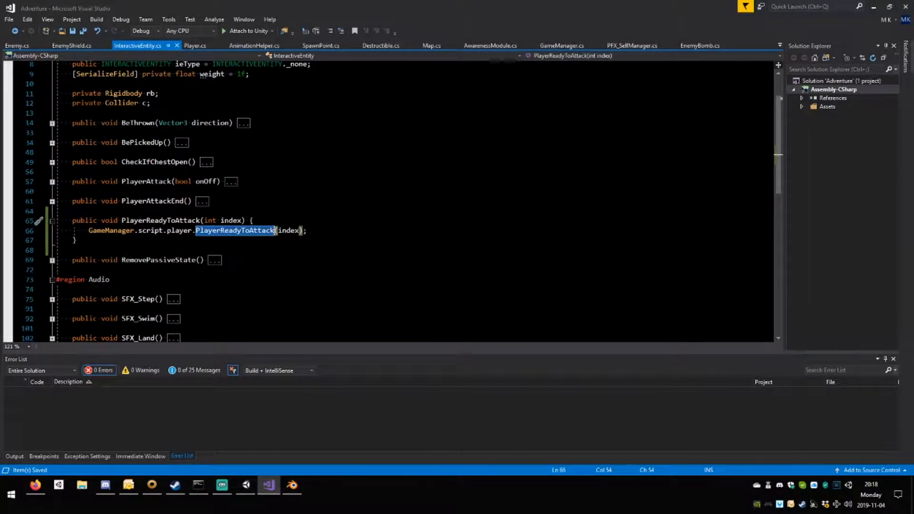
pyautogui.click(52, 201)
pyautogui.doubleClick(214, 212)
pyautogui.press('F12')
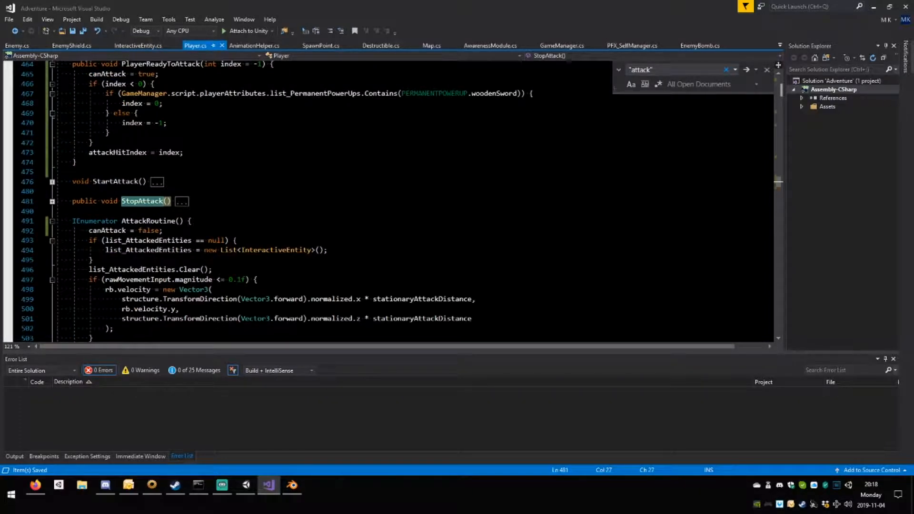
# Add a PlayerReadyToAttack(); call to StopAttack() in Player.cs, directly after the COR_Attack null check, and save the script.
pyautogui.click(53, 201)
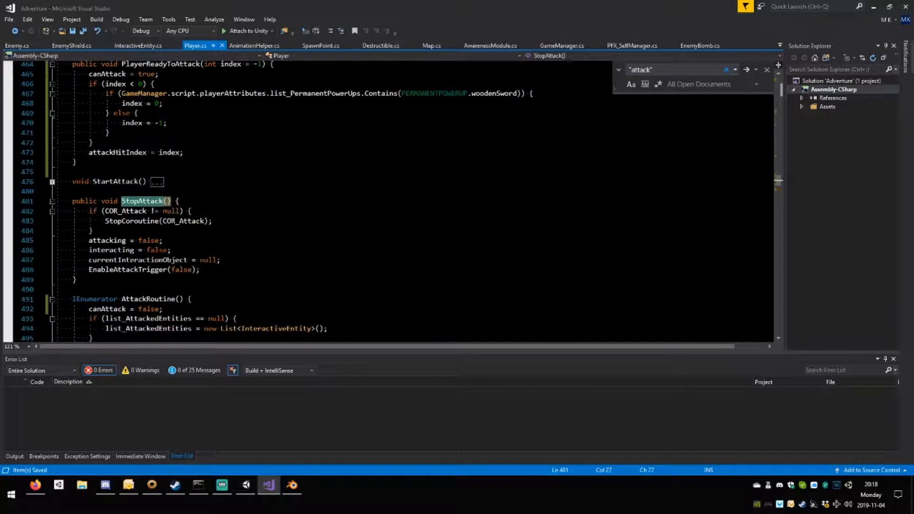
pyautogui.scroll(2, 152, 200)
pyautogui.doubleClick(160, 124)
pyautogui.hotkey('ctrl', 'c')
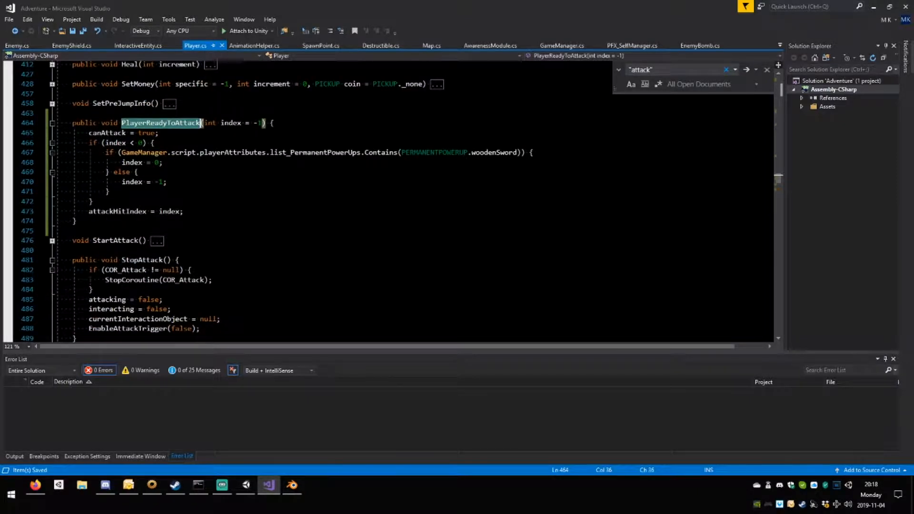
pyautogui.click(93, 289)
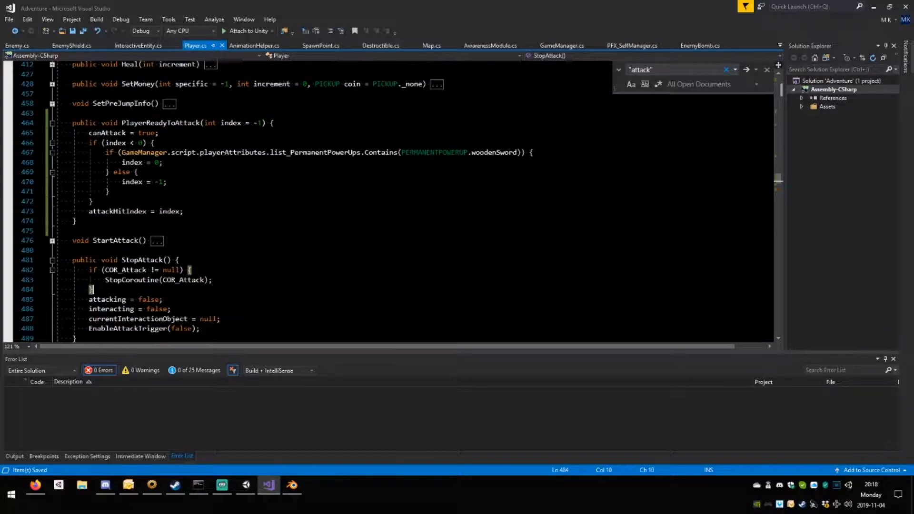
pyautogui.press('Return')
pyautogui.hotkey('ctrl', 'v')
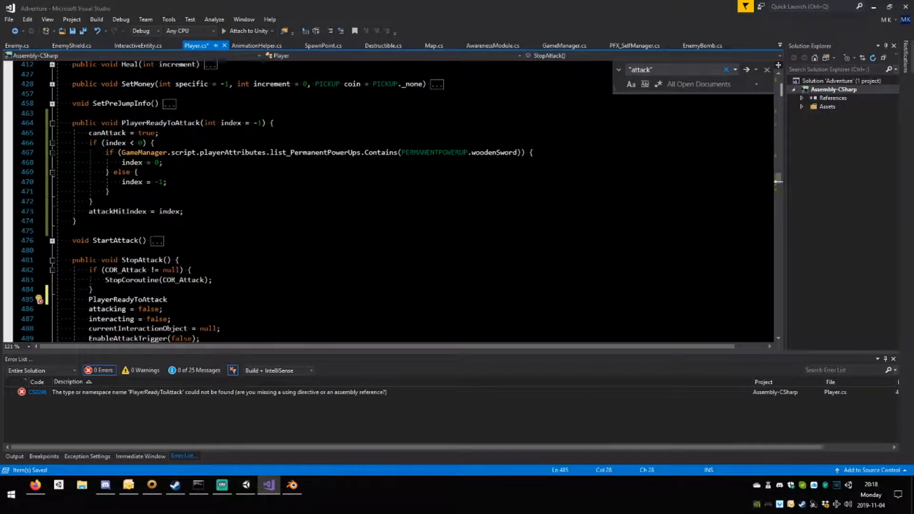
pyautogui.write('();')
pyautogui.hotkey('ctrl', 's')
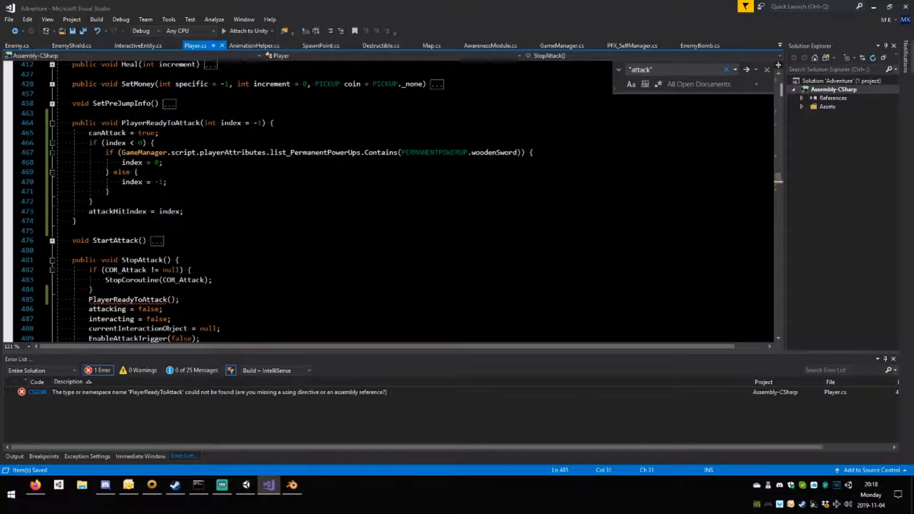
# Examine where PlayerReadyToAttack() is called in Player.cs and how the collapsed StartAttack() method uses StopAttack() and AttackRoutine().
pyautogui.hotkey('shift', 'Home')
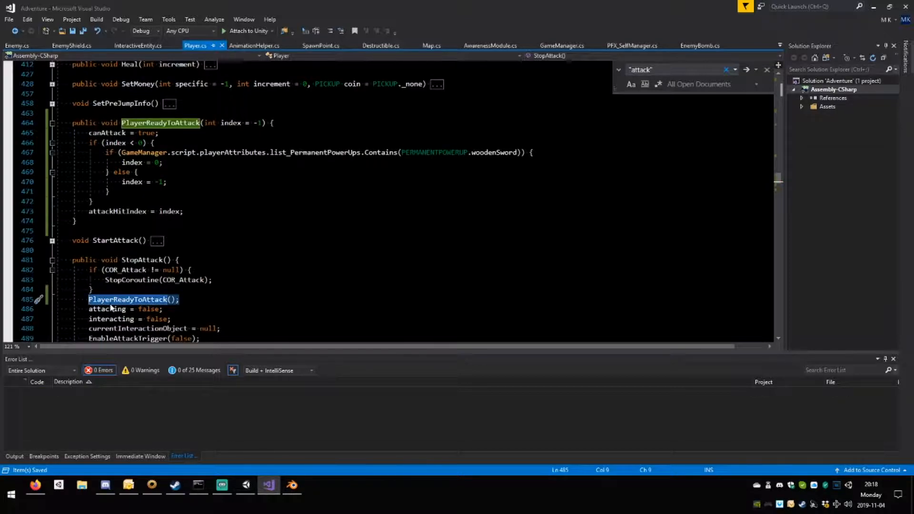
pyautogui.scroll(4, 128, 307)
pyautogui.scroll(20, 388, 200)
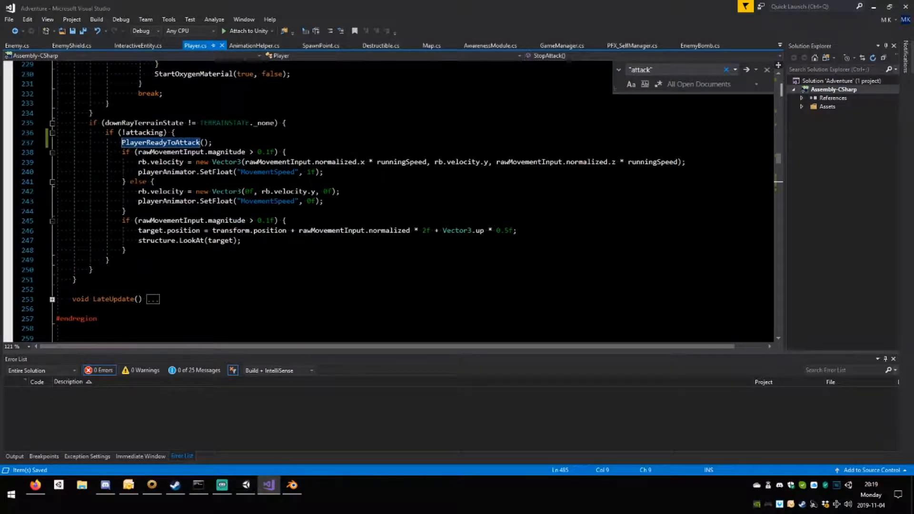
pyautogui.scroll(-15, 388, 200)
pyautogui.scroll(-3, 387, 200)
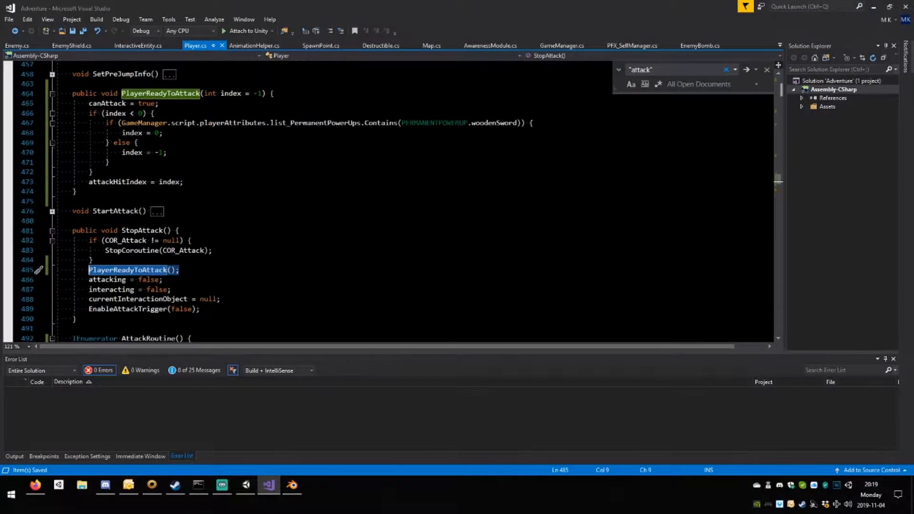
pyautogui.scroll(-3, 388, 200)
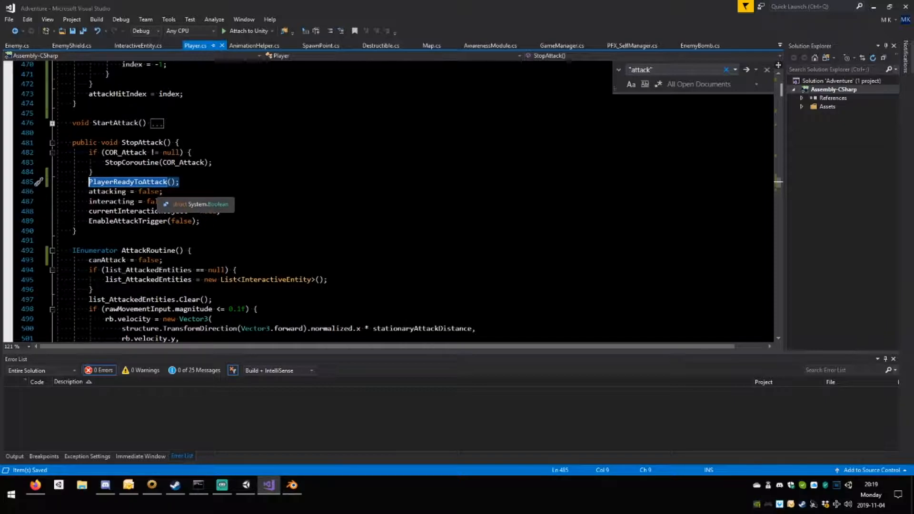
pyautogui.scroll(2, 152, 200)
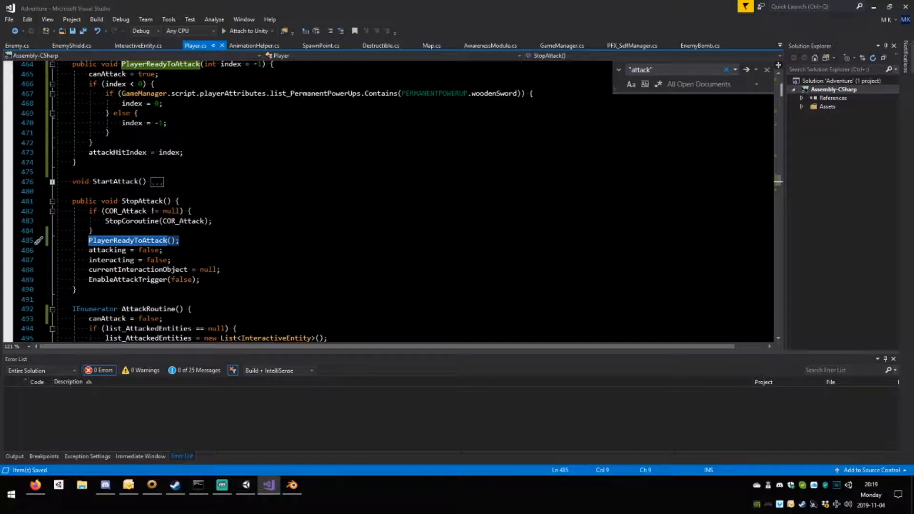
pyautogui.click(52, 182)
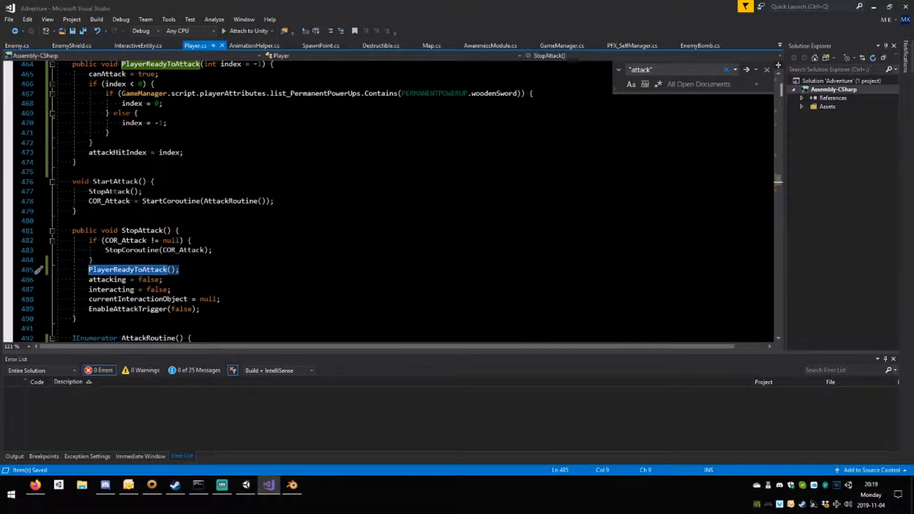
pyautogui.doubleClick(110, 192)
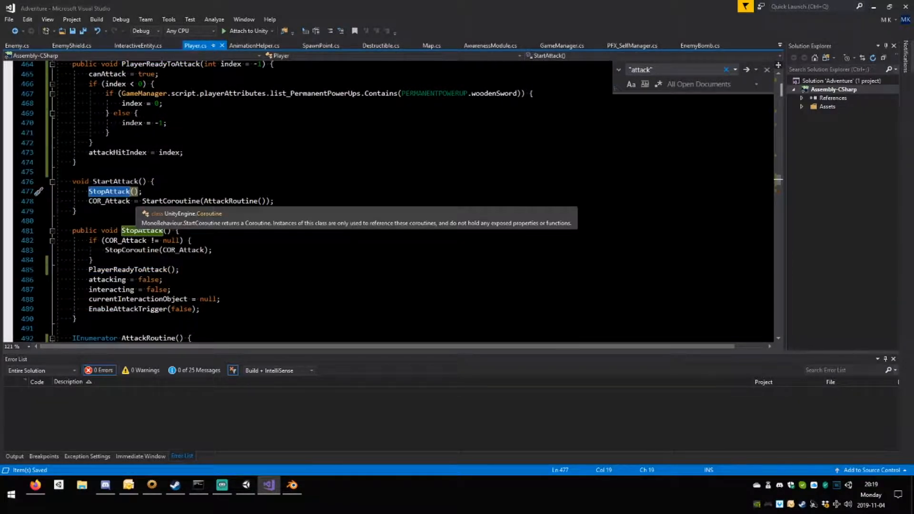
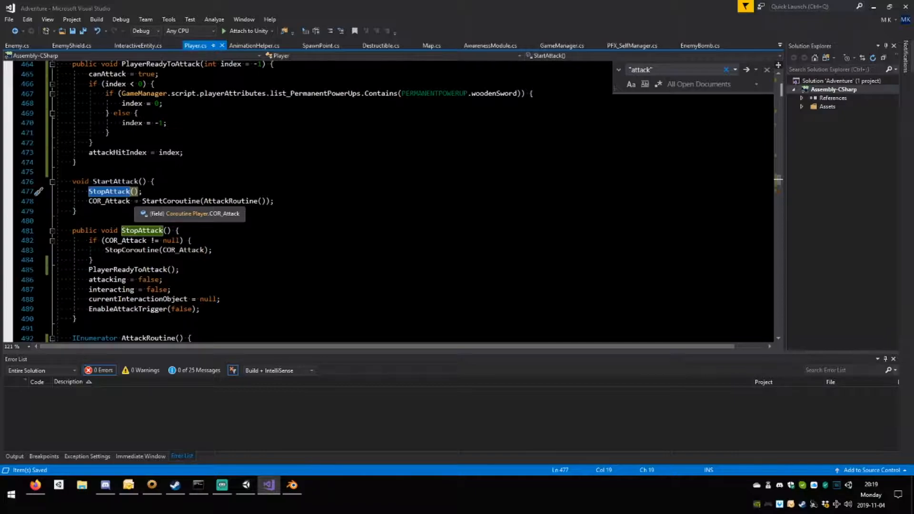
# Add a bool resetAttack parameter to the StopAttack() method declaration in Player.cs.
pyautogui.click(167, 231)
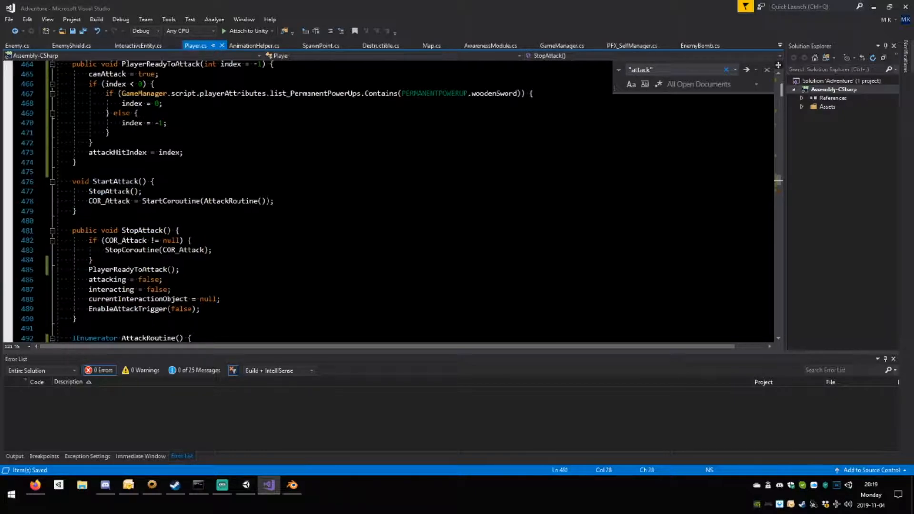
pyautogui.write('bool ')
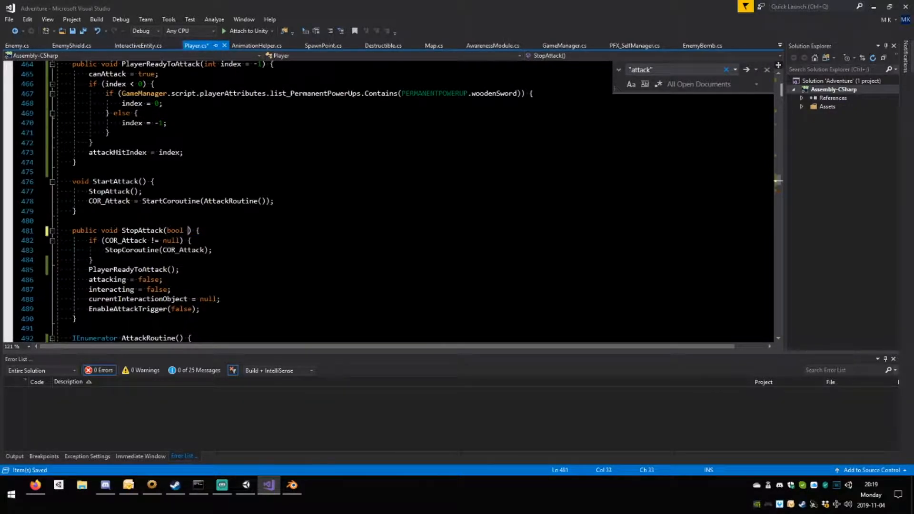
pyautogui.write('resetA')
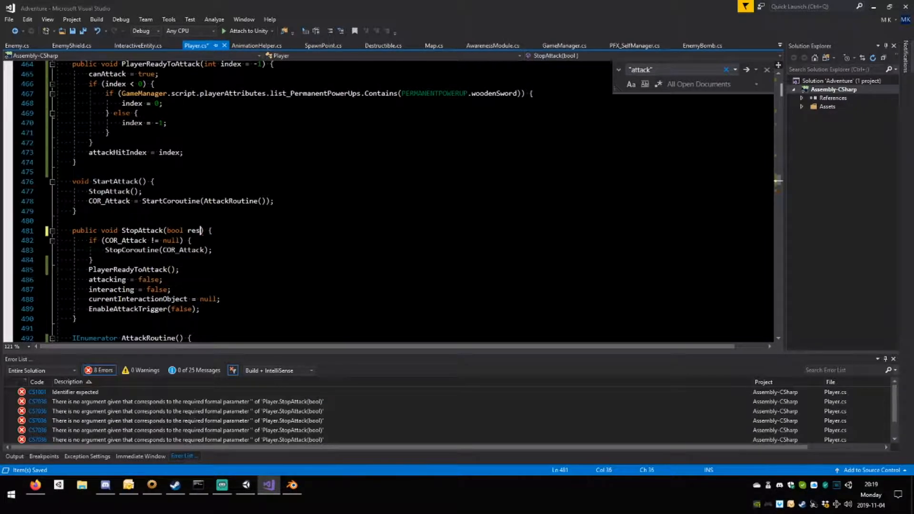
pyautogui.write('ttack')
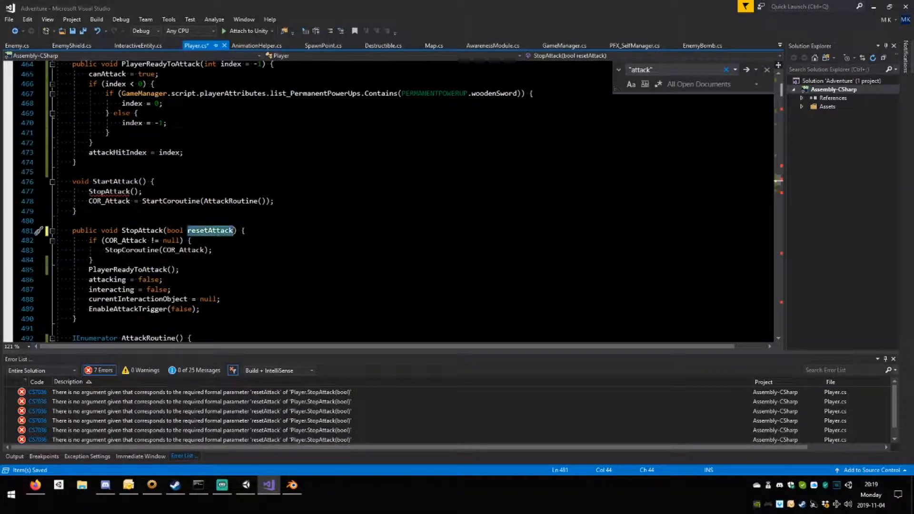
# Wrap the PlayerReadyToAttack(); call in StopAttack() in an if (resetAttack) { } block and save Player.cs.
pyautogui.click(94, 260)
pyautogui.press('Return')
pyautogui.write('i')
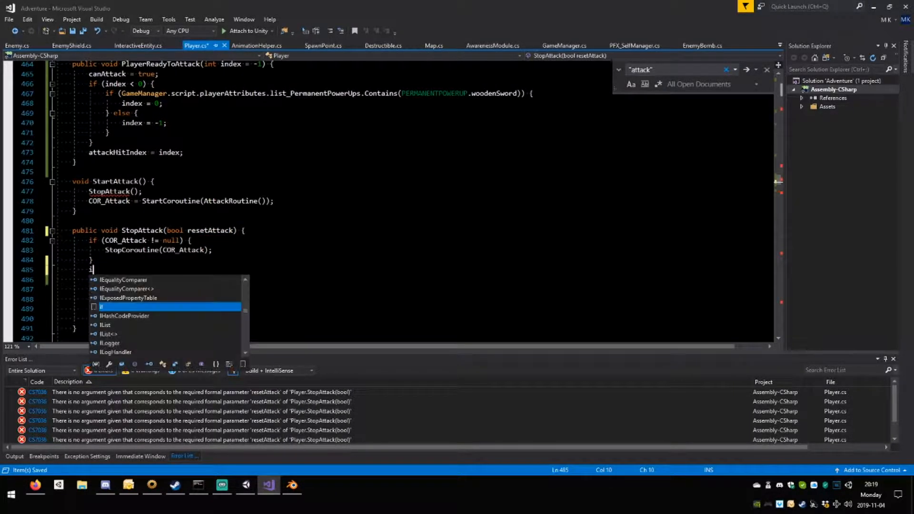
pyautogui.write('f (resetAttack')
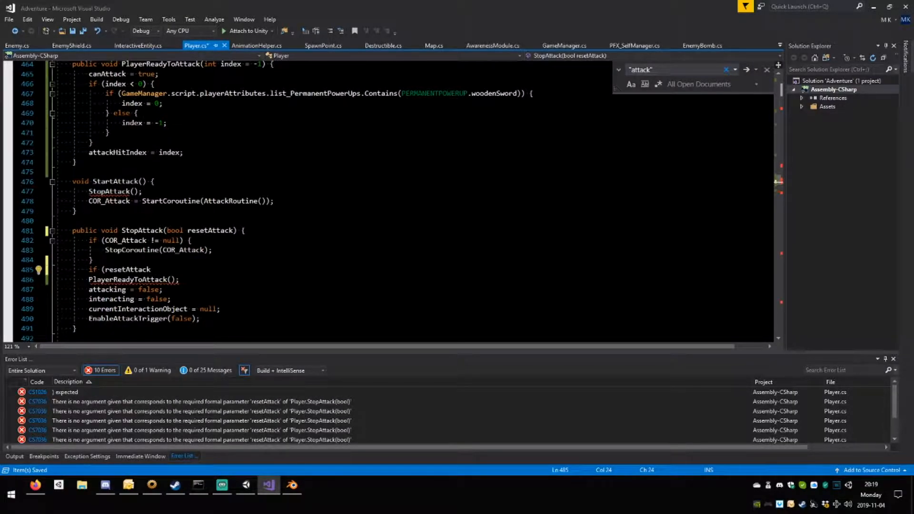
pyautogui.write(') {')
pyautogui.press('Return')
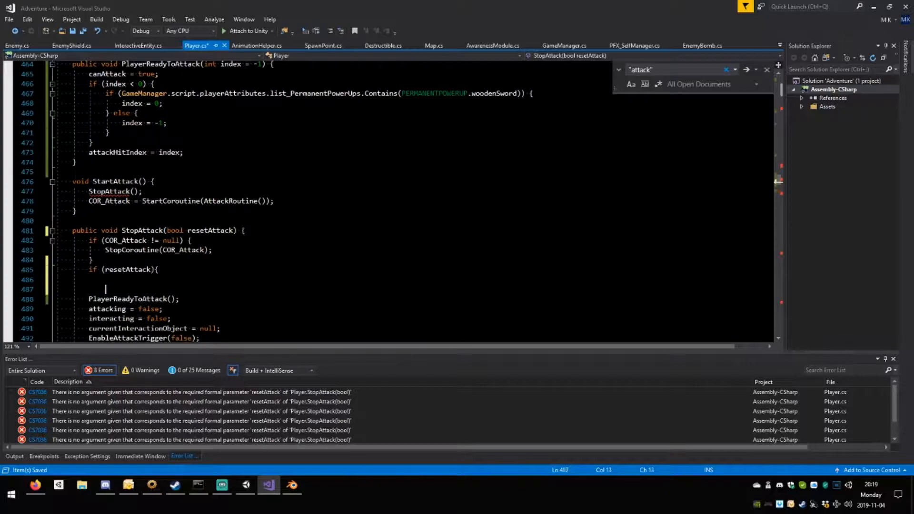
pyautogui.moveTo(179, 299); pyautogui.dragTo(57, 299)
pyautogui.hotkey('ctrl', 'x')
pyautogui.hotkey('ctrl', 'v')
pyautogui.press('BackSpace')
pyautogui.press('BackSpace')
pyautogui.hotkey('ctrl', 's')
# Pass false as the resetAttack argument to the StopAttack() call inside StartAttack().
pyautogui.moveTo(196, 279); pyautogui.dragTo(105, 279)
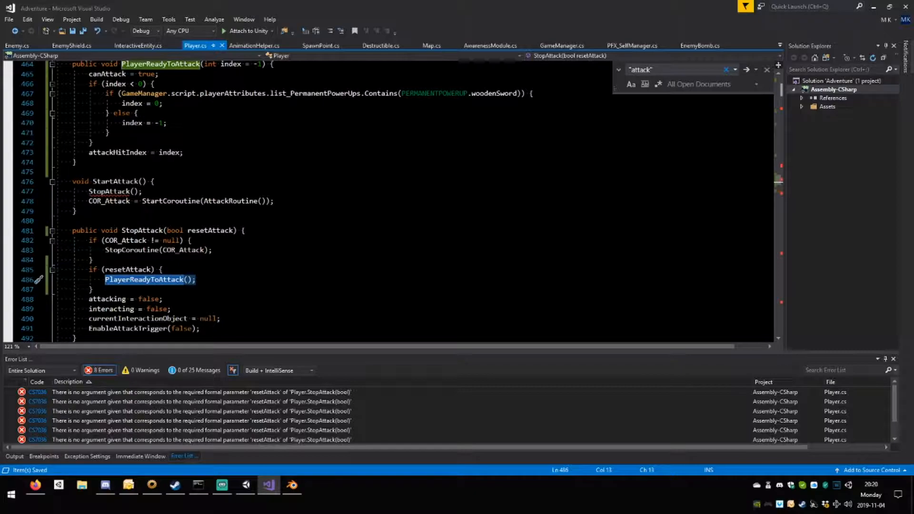
pyautogui.doubleClick(133, 270)
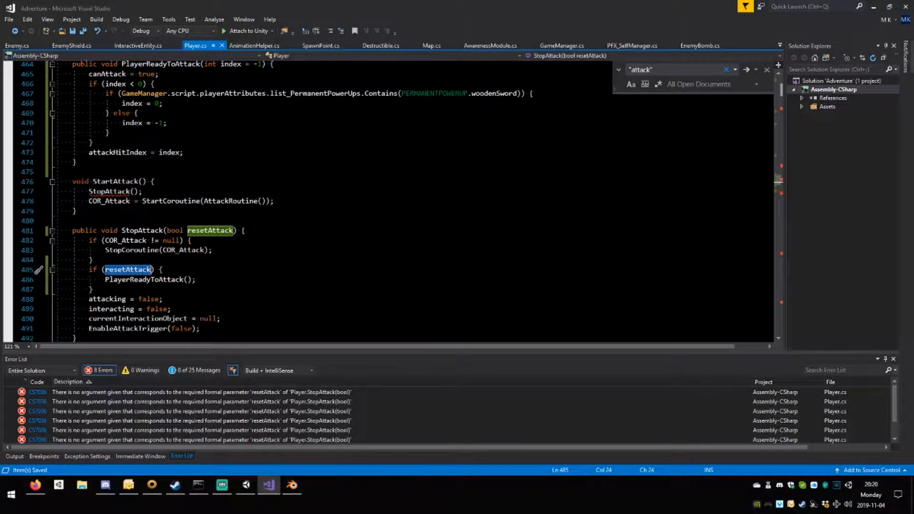
pyautogui.click(134, 192)
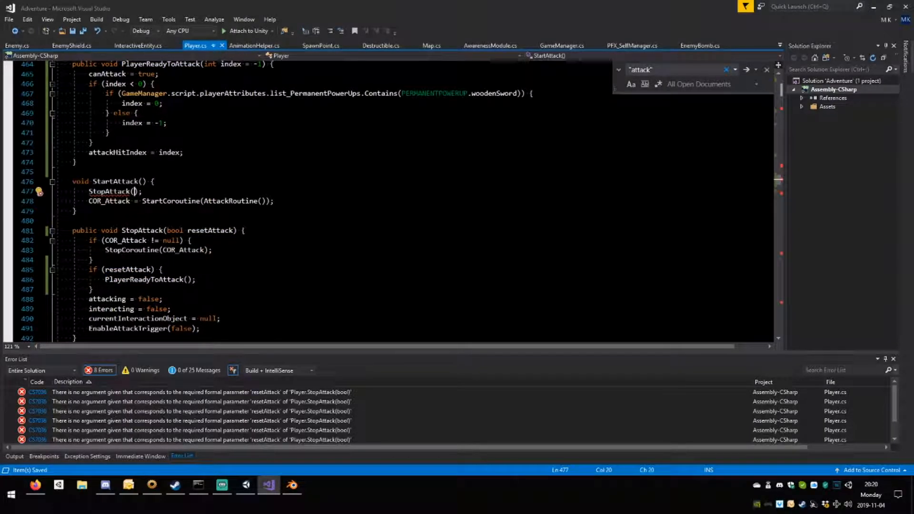
pyautogui.write('false')
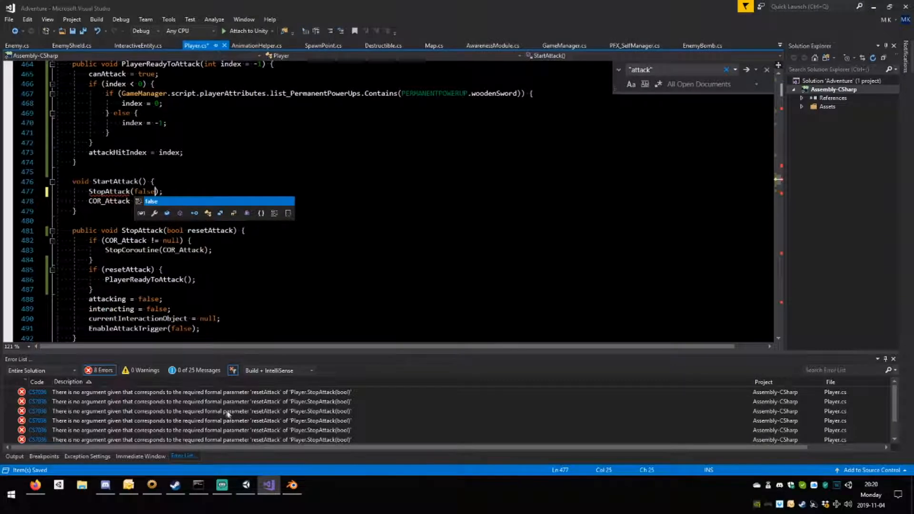
# Go to the StopAttack() calls flagged in SetupPlayer() and Jump() and pass true to both.
pyautogui.click(211, 393)
pyautogui.doubleClick(211, 393)
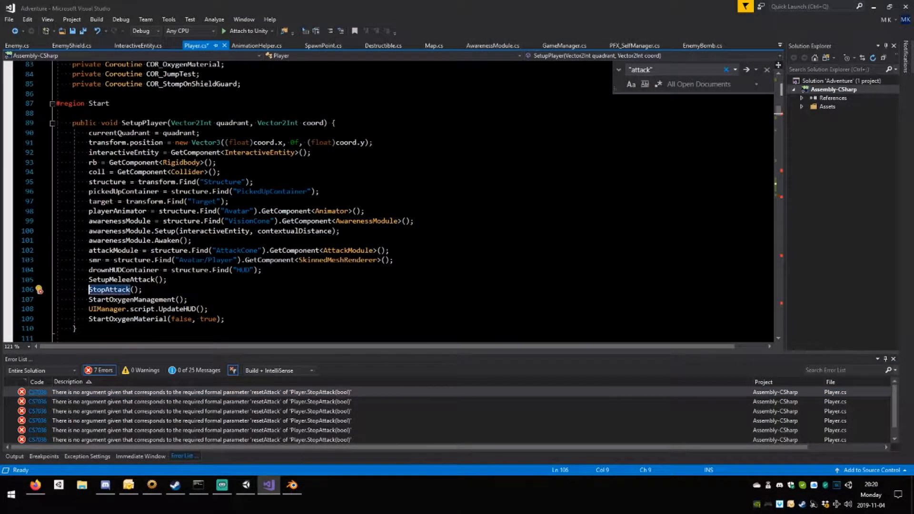
pyautogui.click(135, 261)
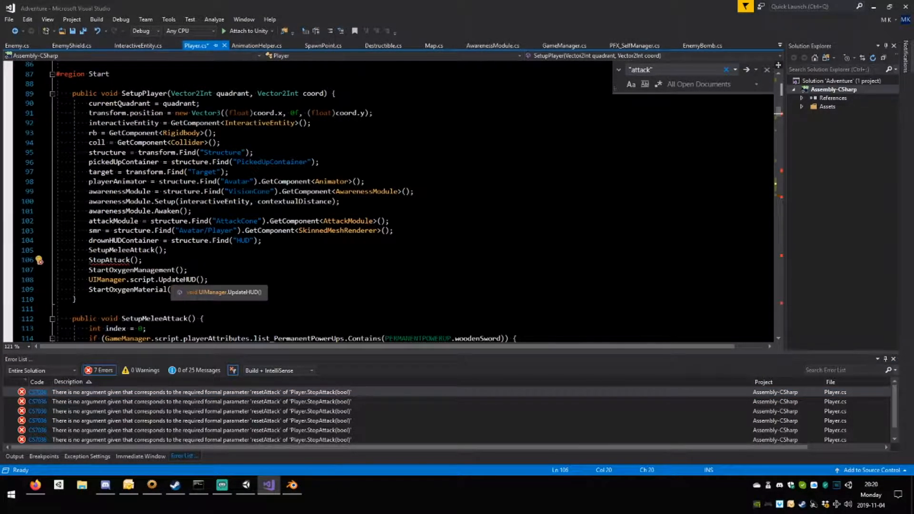
pyautogui.write('true')
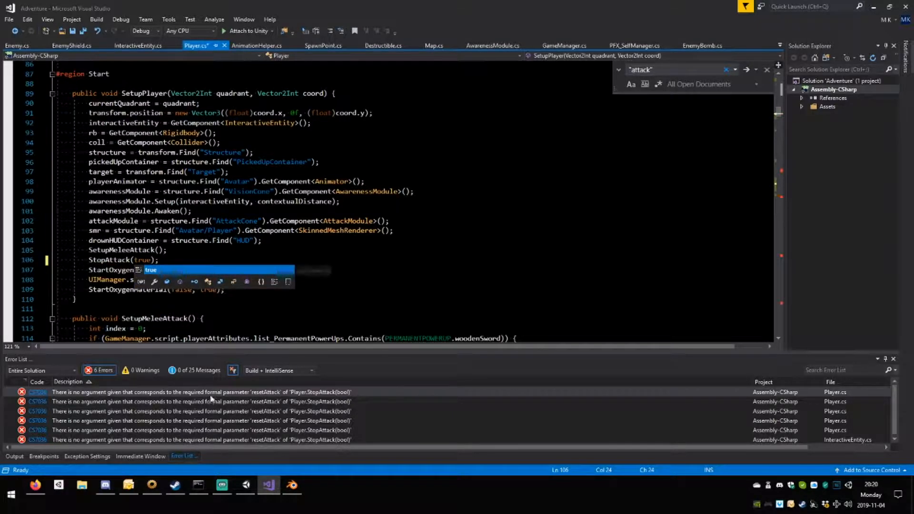
pyautogui.doubleClick(252, 392)
pyautogui.click(134, 202)
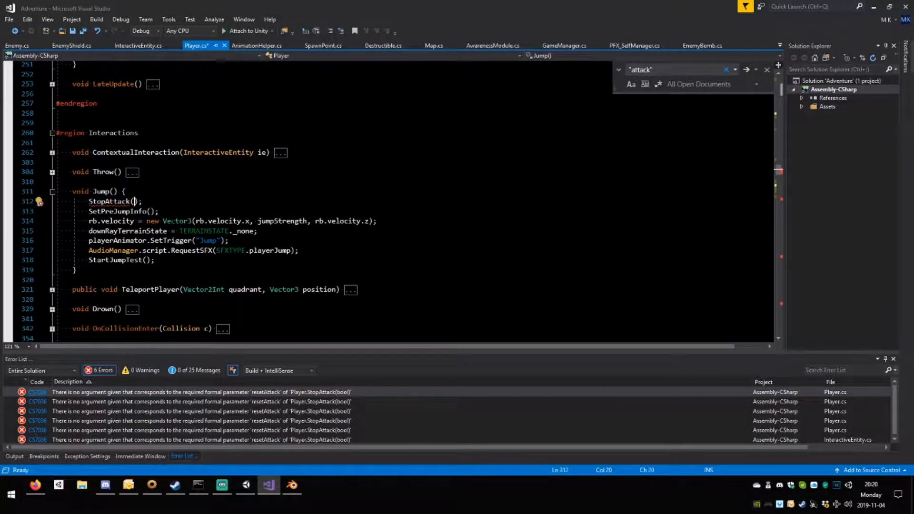
pyautogui.write('true')
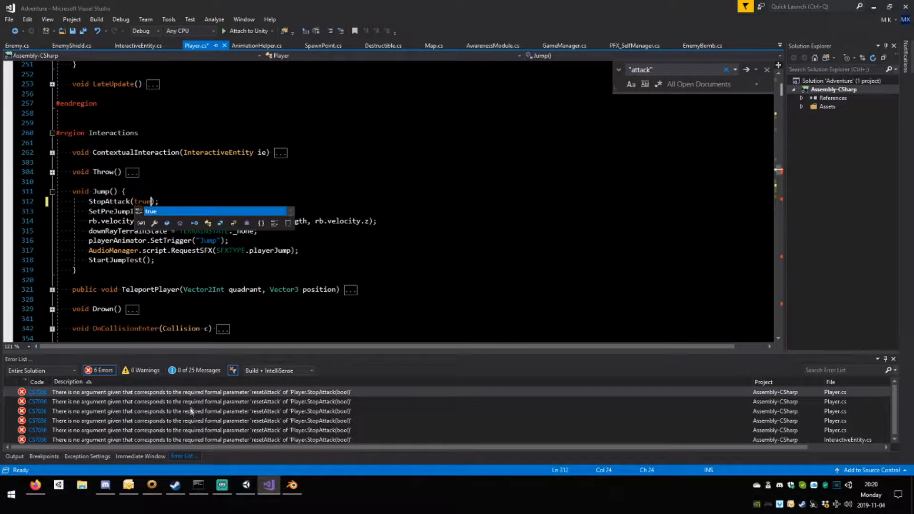
# Pass true to the flagged StopAttack() calls at the end of TeleportPlayer() and AttackRoutine().
pyautogui.doubleClick(213, 393)
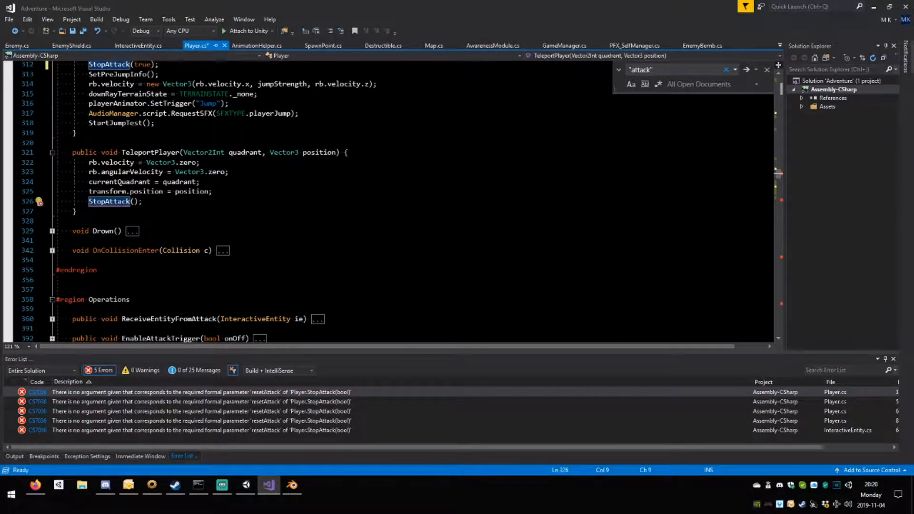
pyautogui.click(134, 202)
pyautogui.write('true')
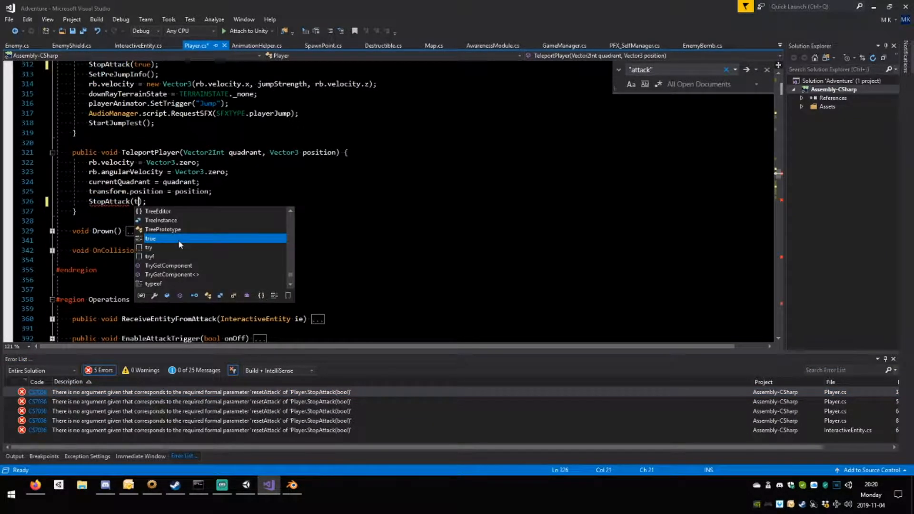
pyautogui.doubleClick(183, 391)
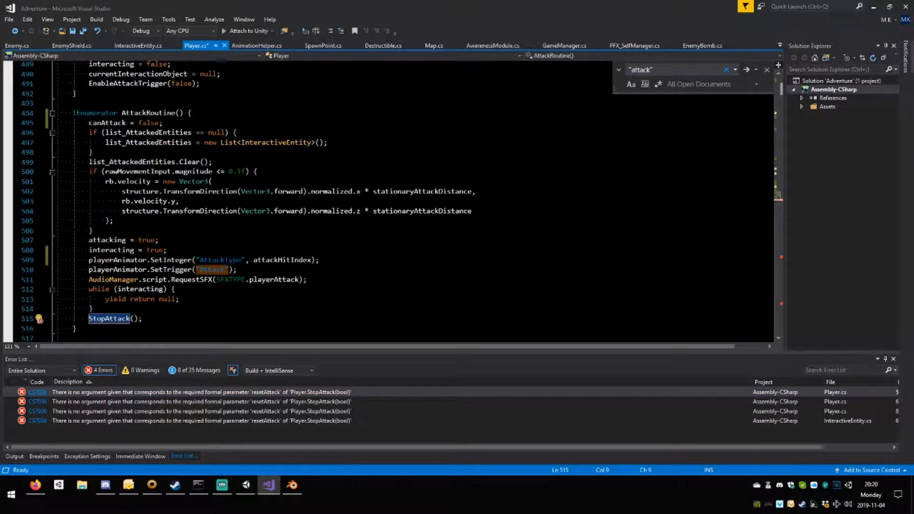
pyautogui.scroll(-1, 389, 202)
pyautogui.click(134, 289)
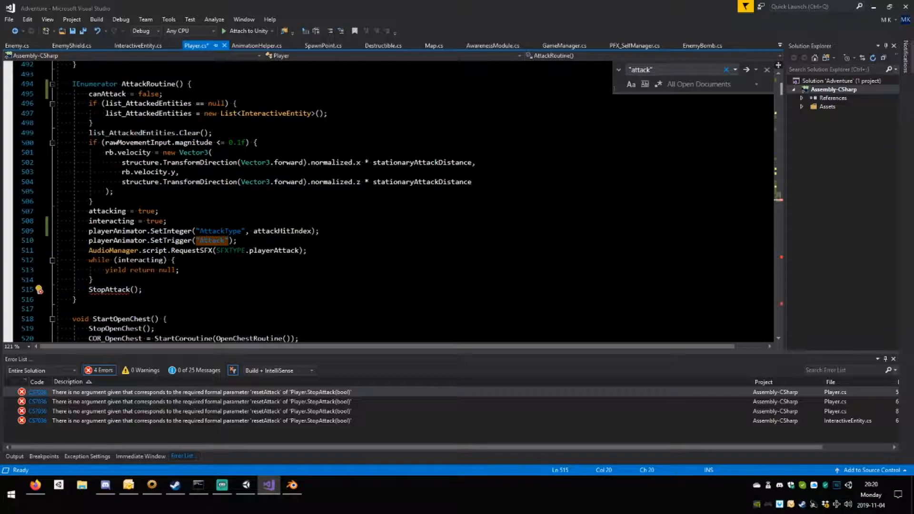
pyautogui.write('true')
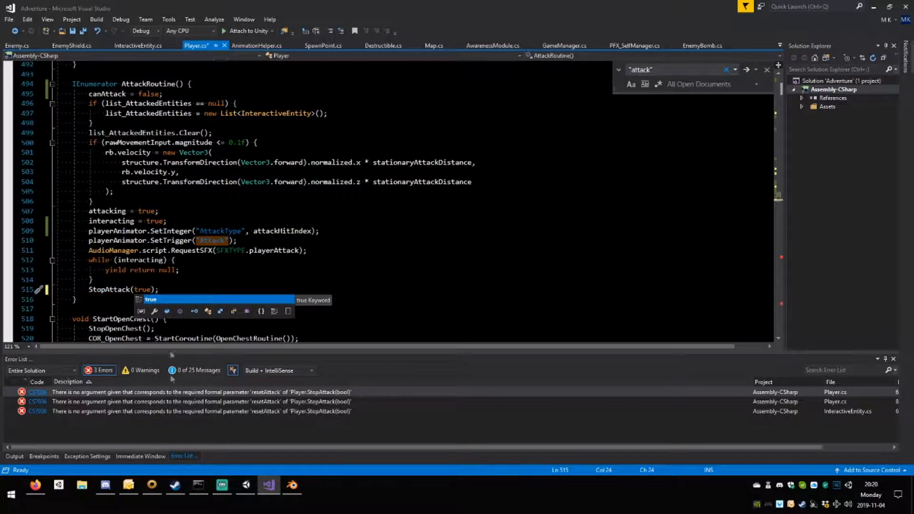
# Pass true to the flagged StopAttack() calls at the start of StartMuteLanding() and StompOnShieldGuardRoutine().
pyautogui.doubleClick(187, 404)
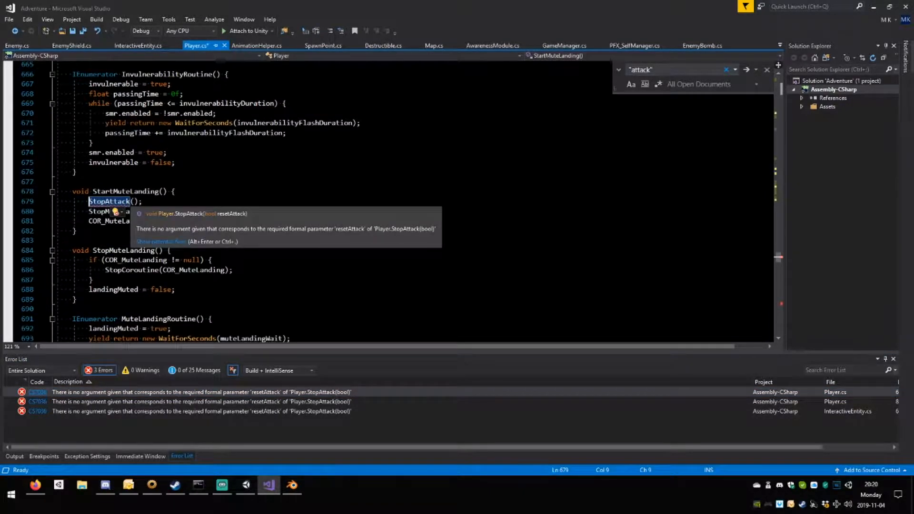
pyautogui.click(135, 201)
pyautogui.write('try')
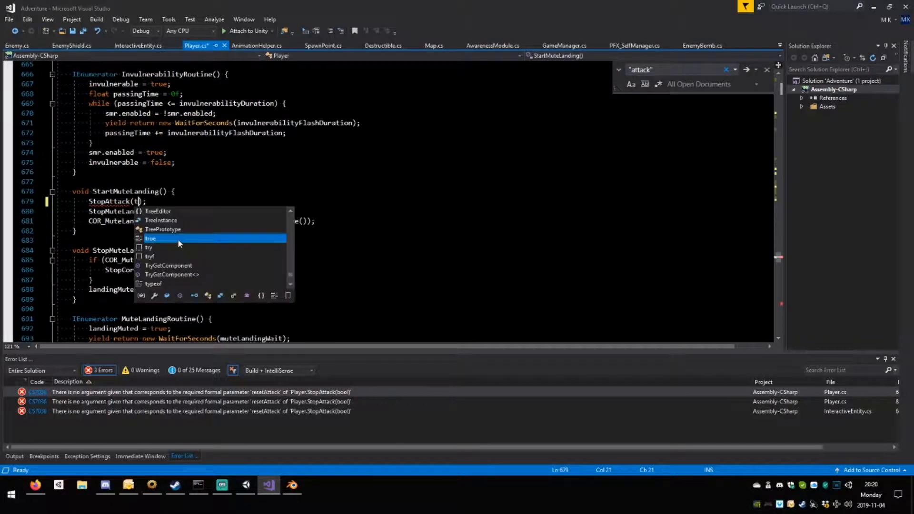
pyautogui.press('BackSpace')
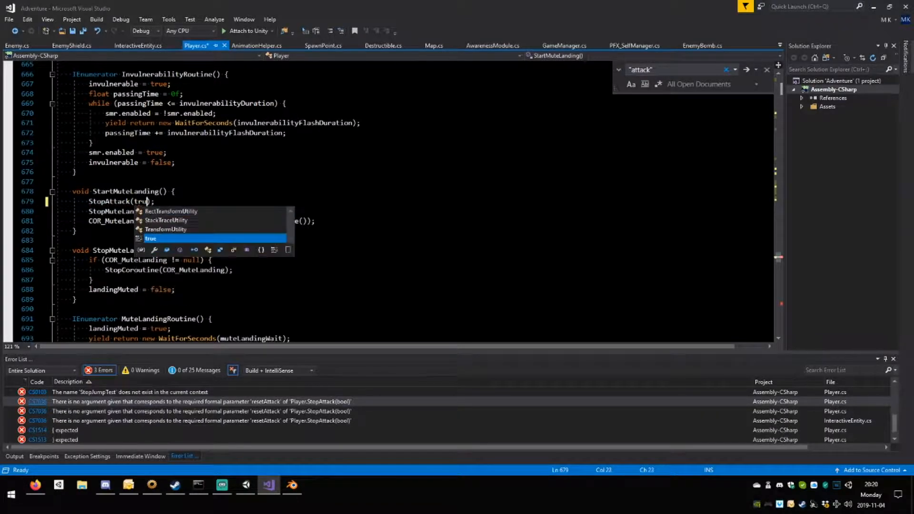
pyautogui.write('ue')
pyautogui.click(193, 270)
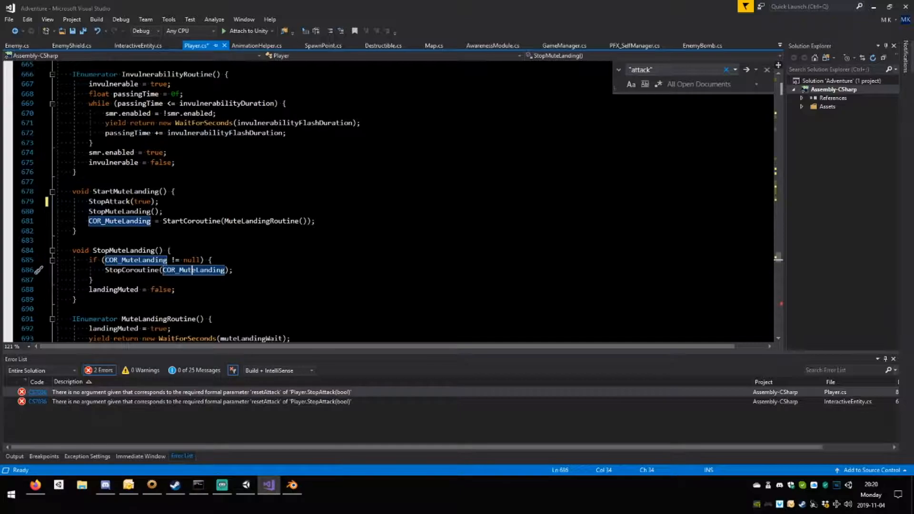
pyautogui.doubleClick(242, 393)
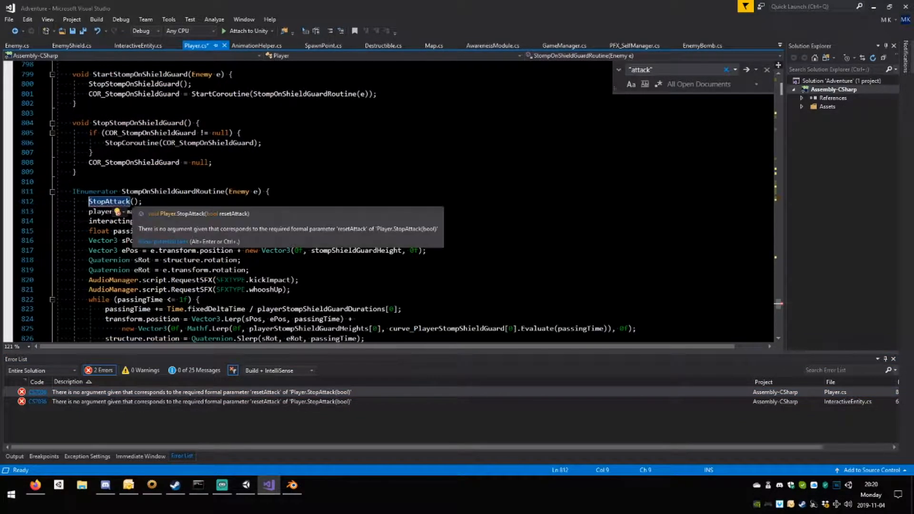
pyautogui.click(135, 202)
pyautogui.write('true')
# Pass true to the StopAttack() call in PlayerAttackEnd() of InteractiveEntity.cs and save all modified scripts.
pyautogui.doubleClick(216, 391)
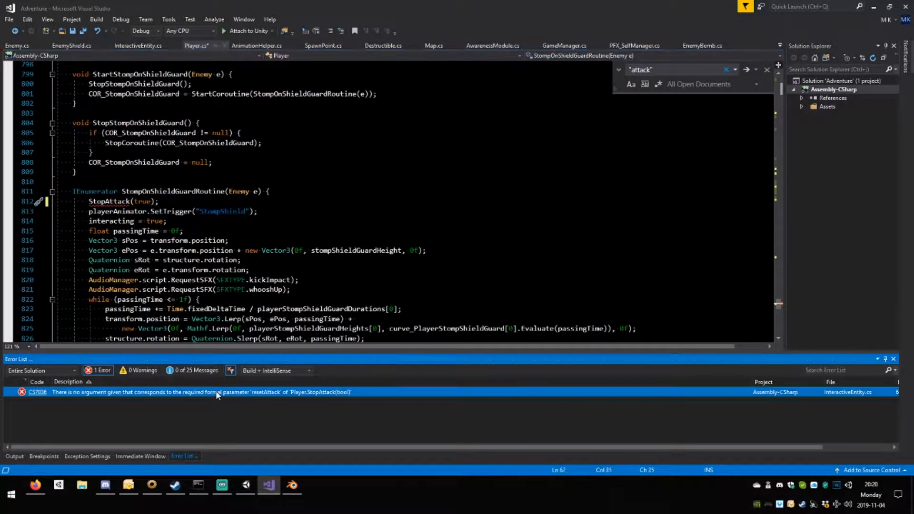
pyautogui.moveTo(196, 202)
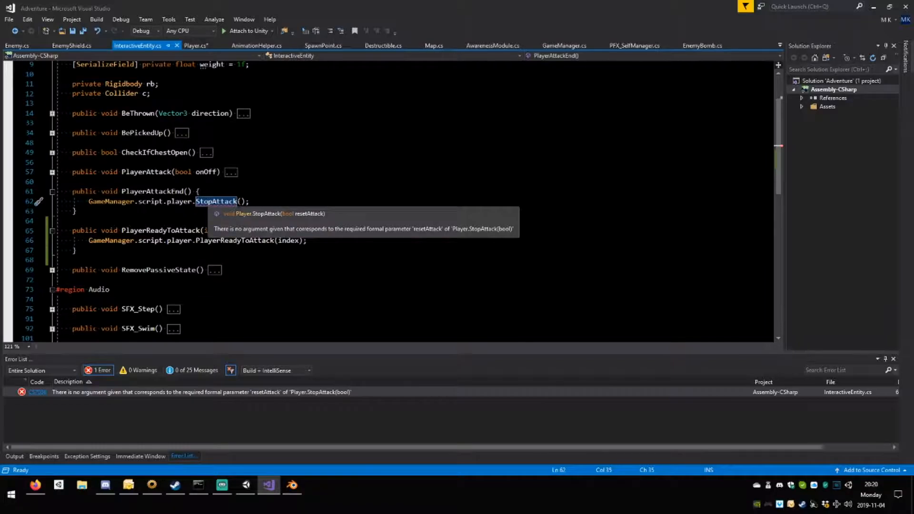
pyautogui.click(241, 202)
pyautogui.write('true')
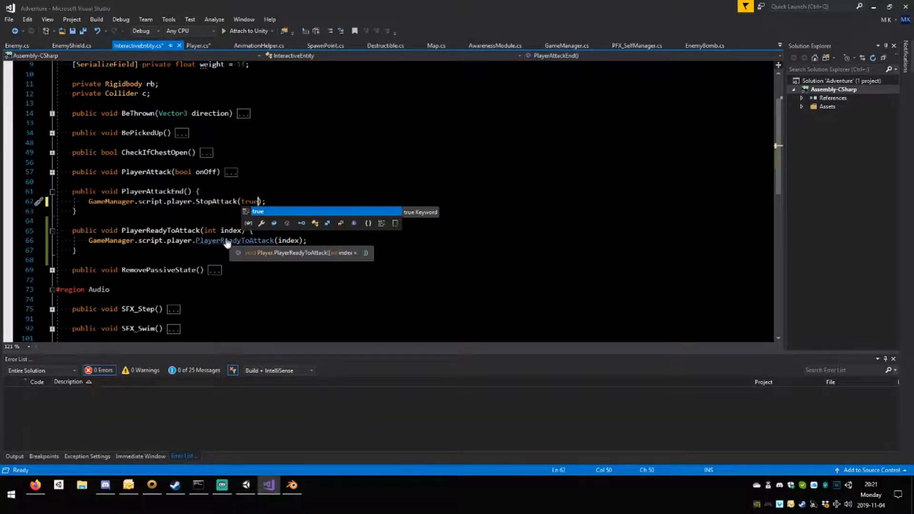
pyautogui.press('Escape')
pyautogui.hotkey('ctrl', 'shift', 's')
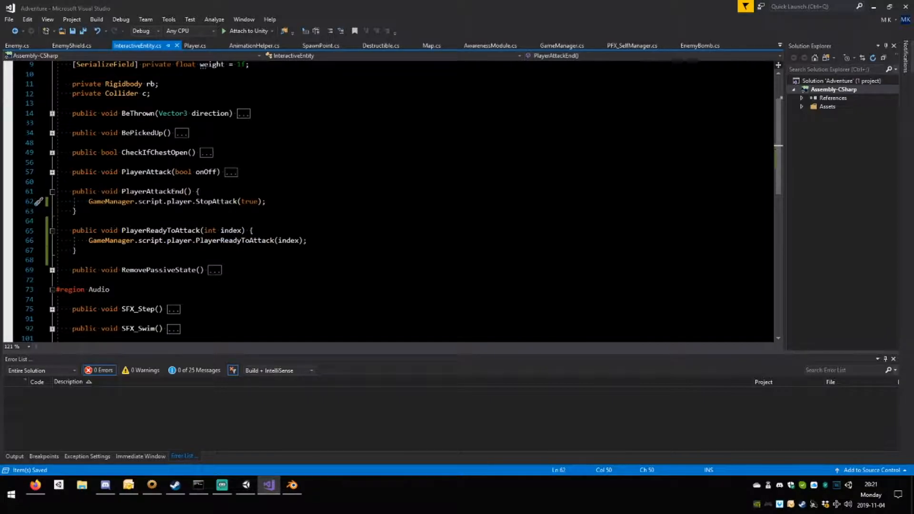
# Collapse PlayerAttackEnd() and go to the definition of the PlayerReadyToAttack() method called in InteractiveEntity.cs.
pyautogui.click(51, 192)
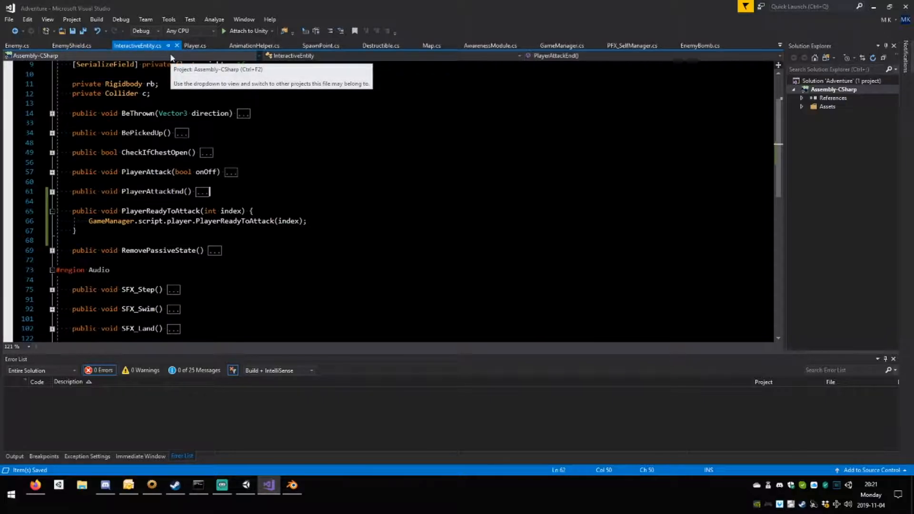
pyautogui.moveTo(155, 211); pyautogui.dragTo(249, 223)
pyautogui.tripleClick(249, 223)
pyautogui.doubleClick(248, 223)
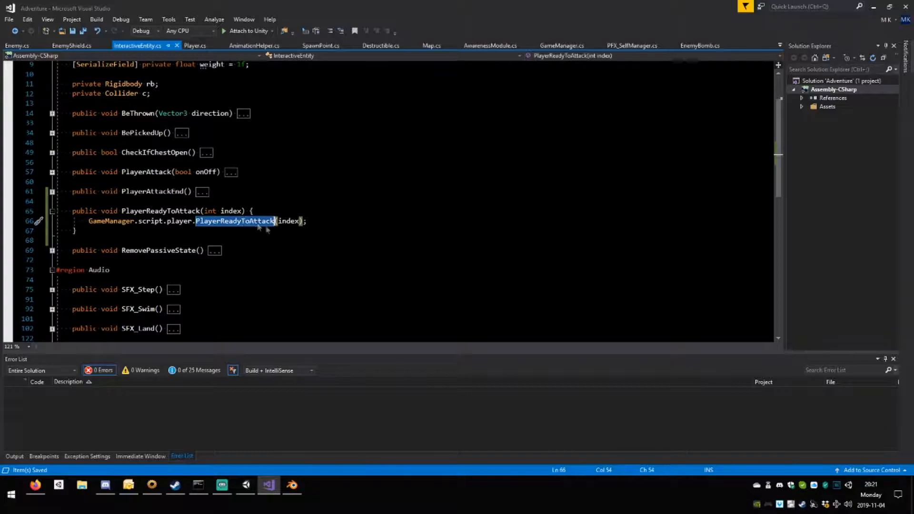
pyautogui.press('F12')
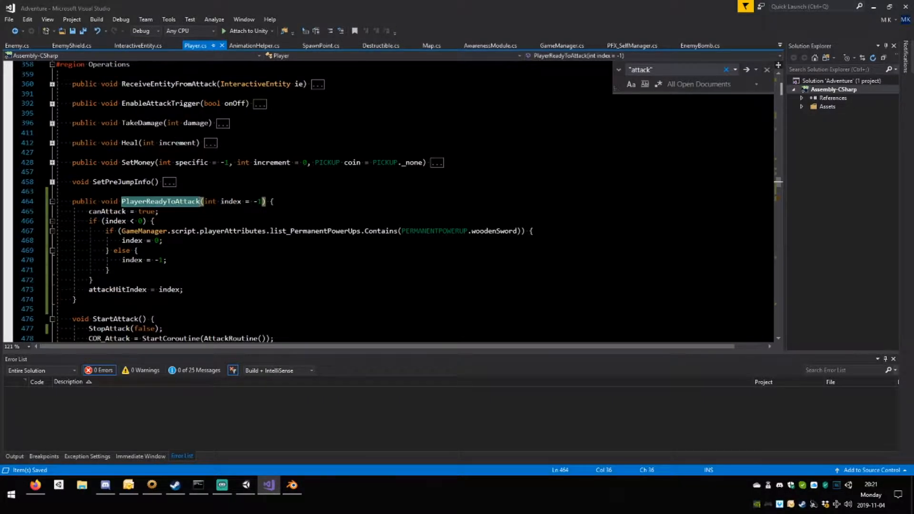
# Examine PlayerReadyToAttack() in Player.cs, its canAttack = true; line and how StartAttack() and StopAttack() follow it.
pyautogui.scroll(-2, 271, 113)
pyautogui.scroll(2, 272, 113)
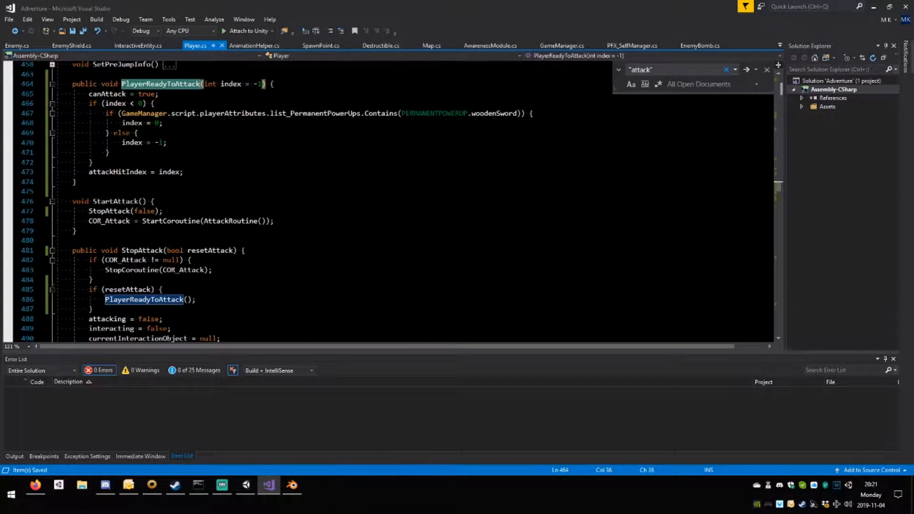
pyautogui.press('Down')
pyautogui.press('Home')
pyautogui.hotkey('shift', 'End')
pyautogui.scroll(-5, 279, 200)
pyautogui.scroll(11, 279, 199)
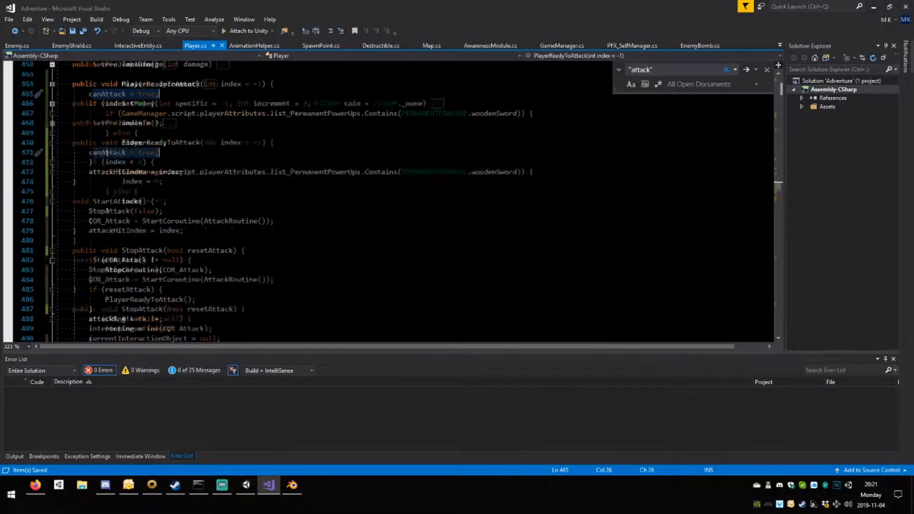
# Examine the terrain checks and the if (!attacking) movement block in FixedUpdate() of Player.cs.
pyautogui.scroll(7, 278, 200)
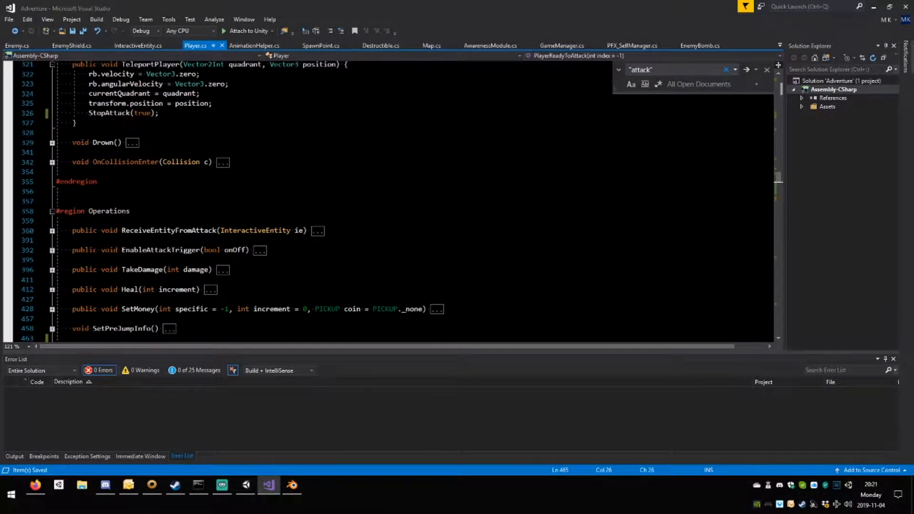
pyautogui.scroll(20, 278, 200)
pyautogui.scroll(9, 278, 200)
pyautogui.scroll(4, 278, 200)
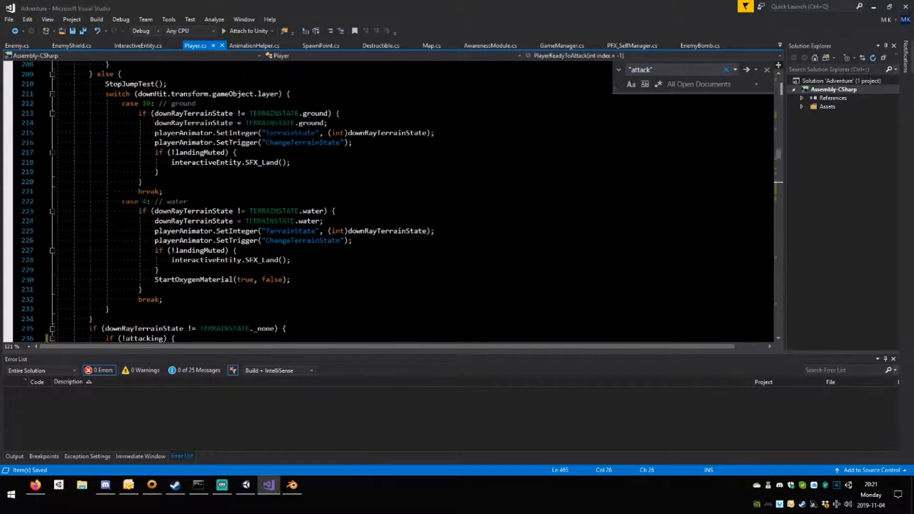
pyautogui.scroll(-5, 279, 199)
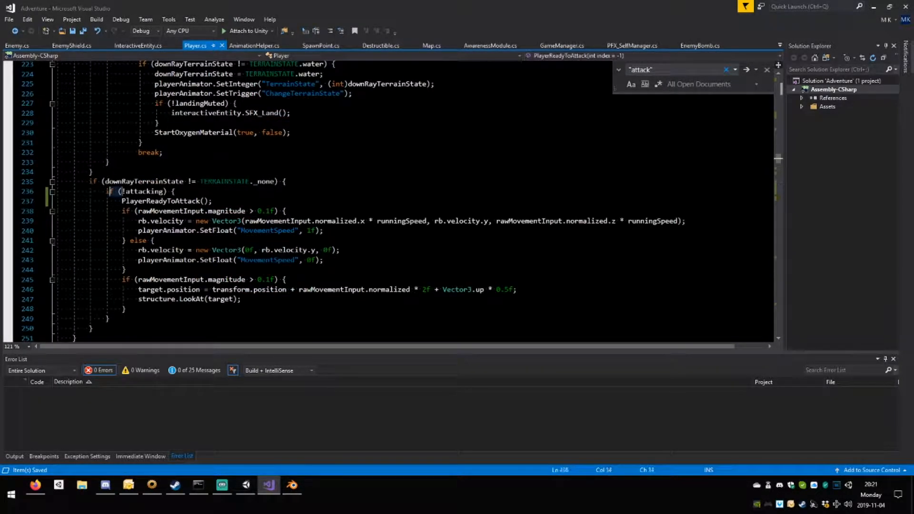
pyautogui.moveTo(105, 191); pyautogui.dragTo(213, 201)
pyautogui.hotkey('shift', 'Up')
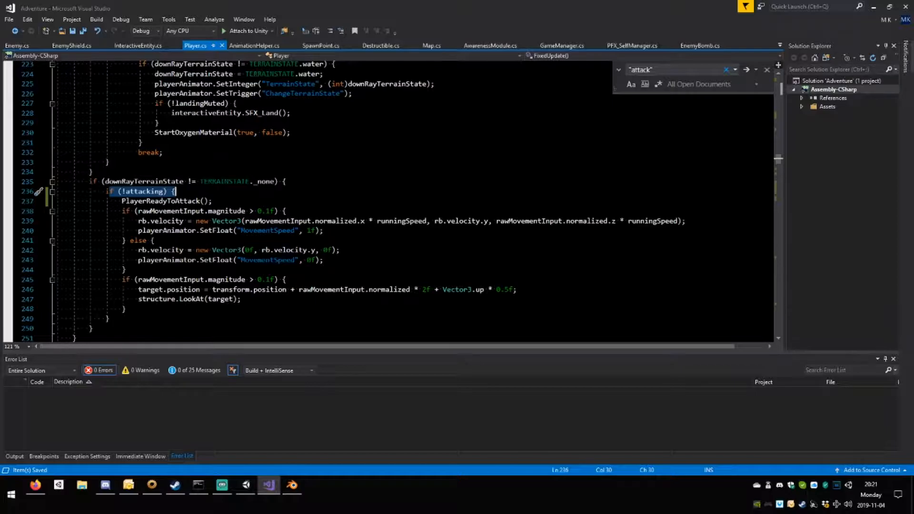
pyautogui.scroll(14, 381, 200)
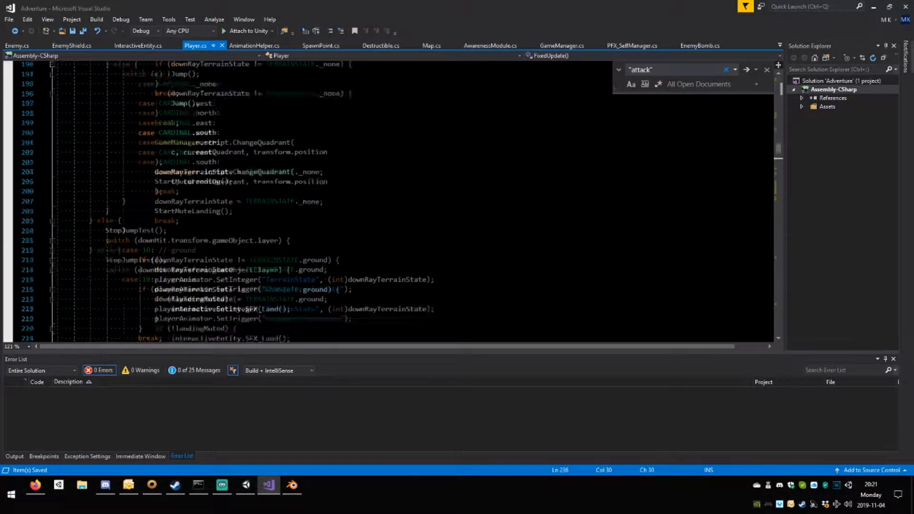
pyautogui.scroll(-16, 381, 200)
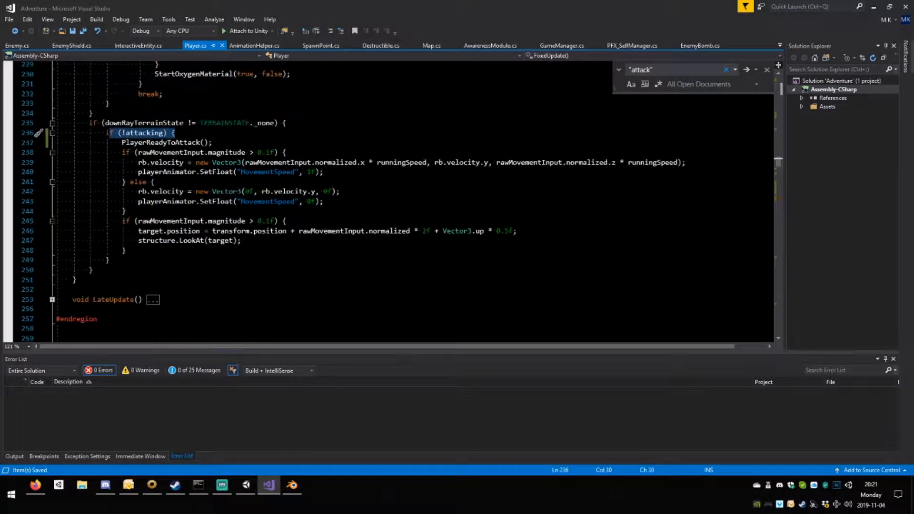
pyautogui.click(110, 260)
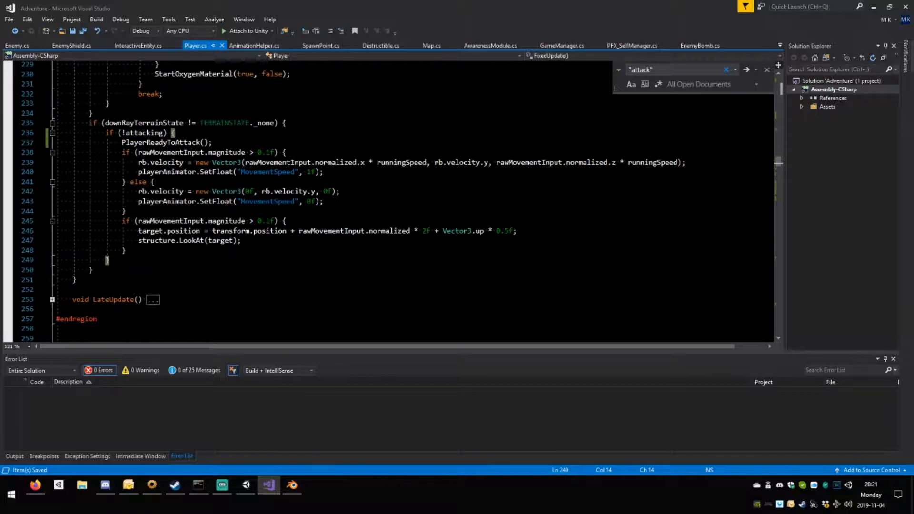
pyautogui.write('else{')
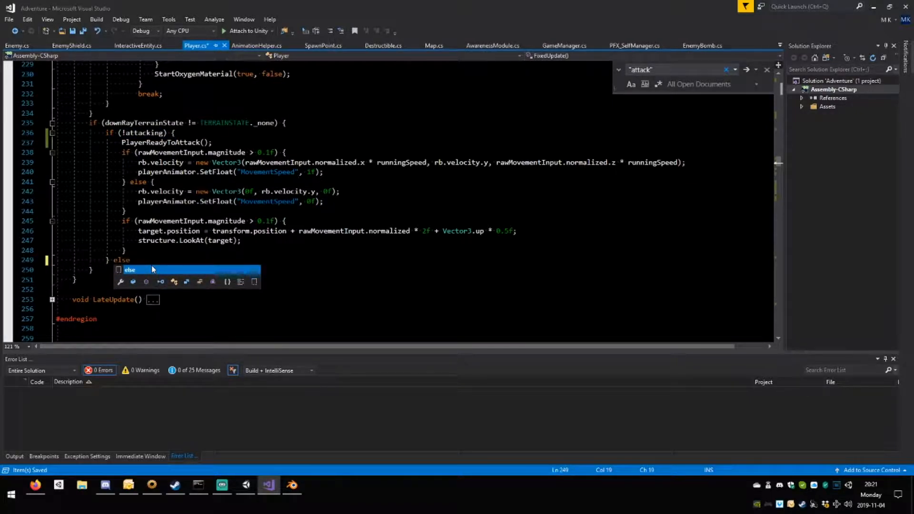
pyautogui.press('Return')
pyautogui.press('Return')
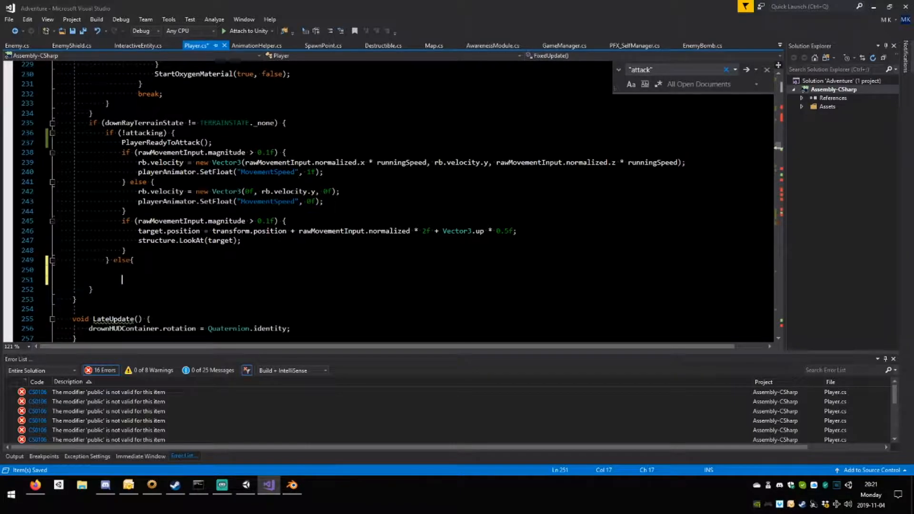
pyautogui.write('}')
pyautogui.scroll(20, 390, 201)
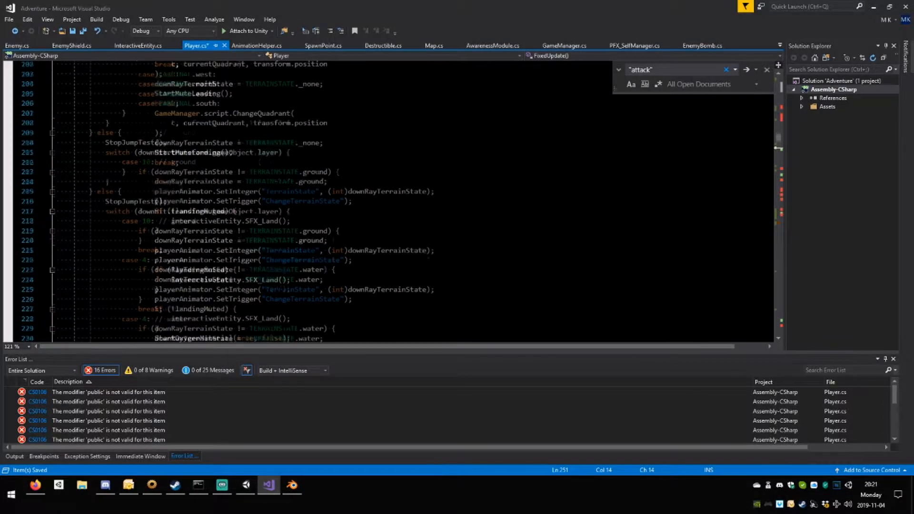
pyautogui.scroll(3, 390, 201)
pyautogui.scroll(-20, 390, 201)
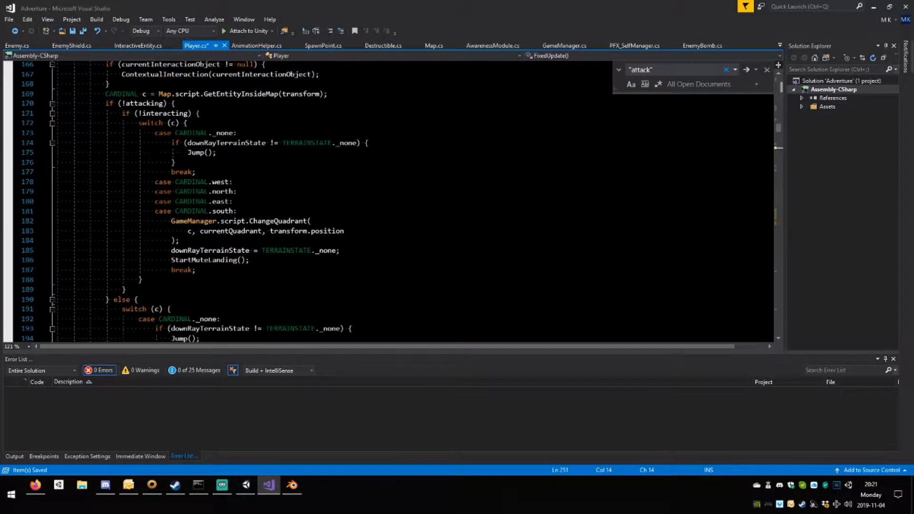
pyautogui.scroll(-2, 391, 201)
pyautogui.moveTo(111, 251); pyautogui.dragTo(111, 234)
pyautogui.press('BackSpace')
# Examine Update() in Player.cs, including the !interacting branch, its Fire1 and Fire2 checks and the else branch.
pyautogui.scroll(20, 108, 231)
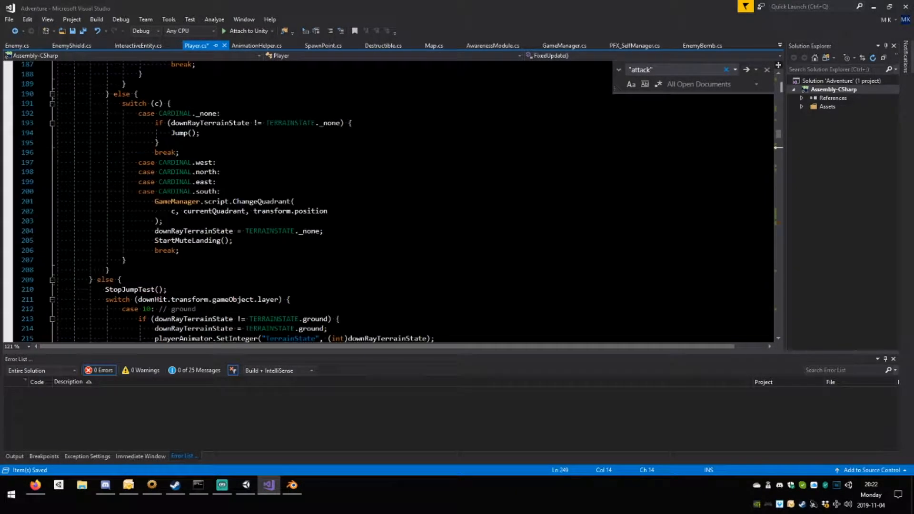
pyautogui.scroll(3, 399, 201)
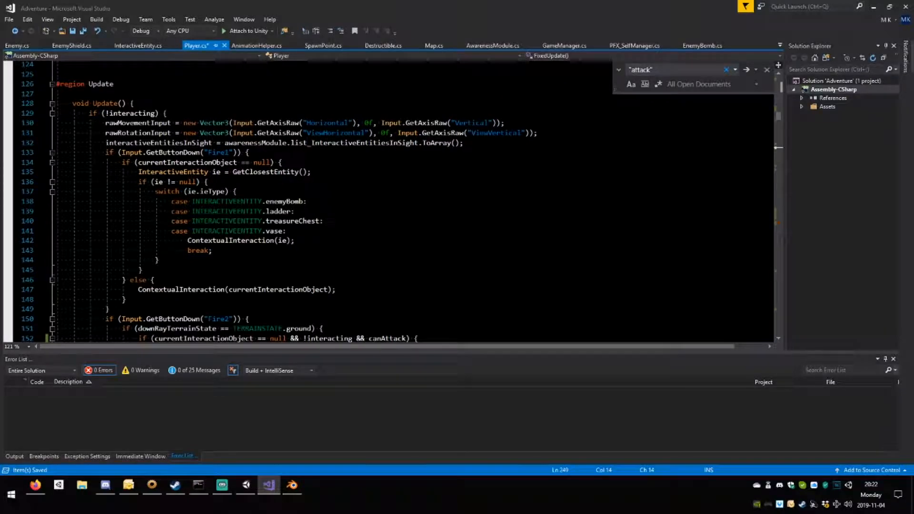
pyautogui.scroll(-2, 399, 201)
pyautogui.scroll(1, 400, 201)
pyautogui.click(162, 85)
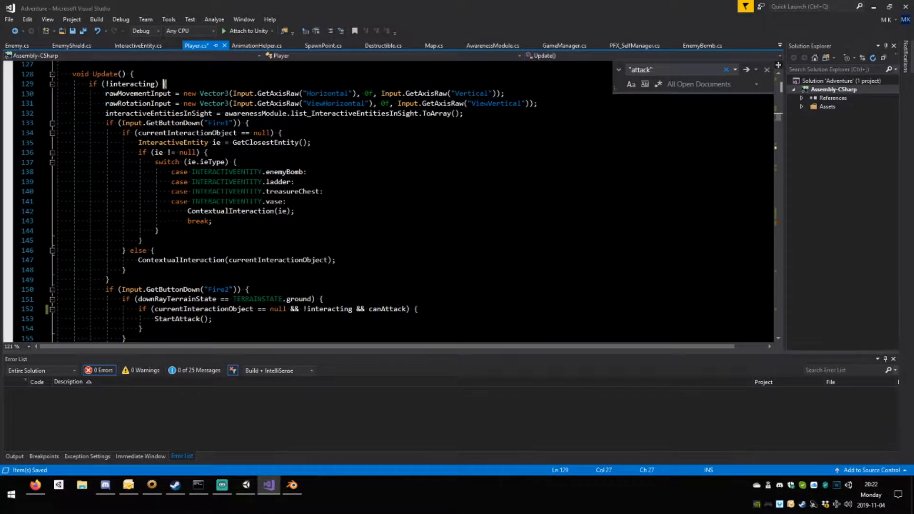
pyautogui.scroll(-4, 163, 84)
pyautogui.scroll(6, 281, 201)
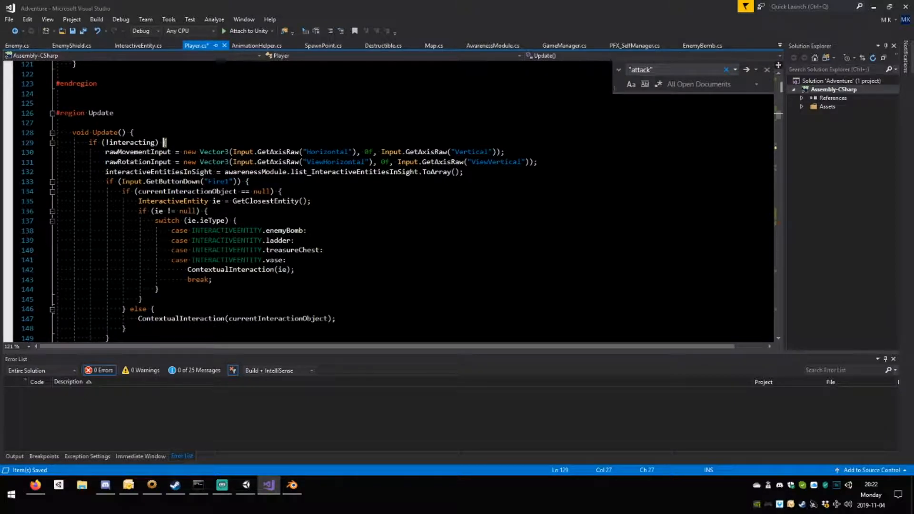
pyautogui.scroll(-3, 281, 201)
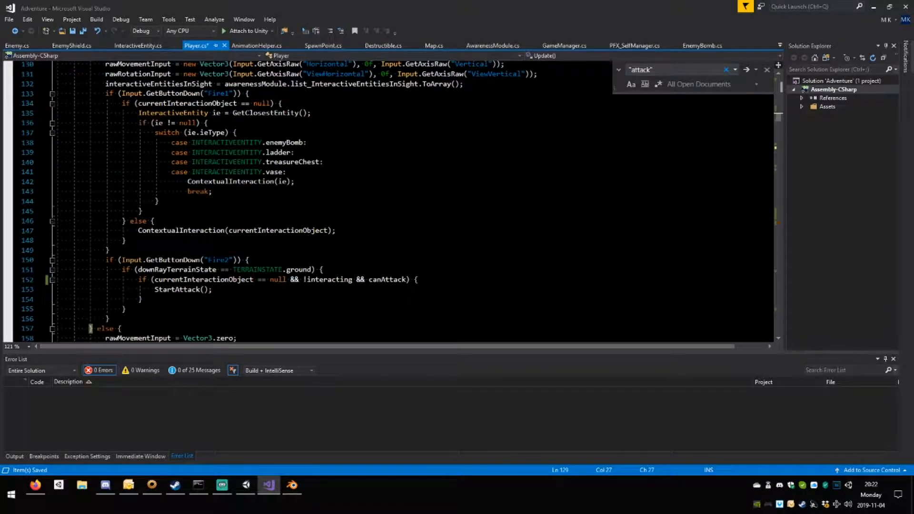
pyautogui.scroll(-3, 281, 201)
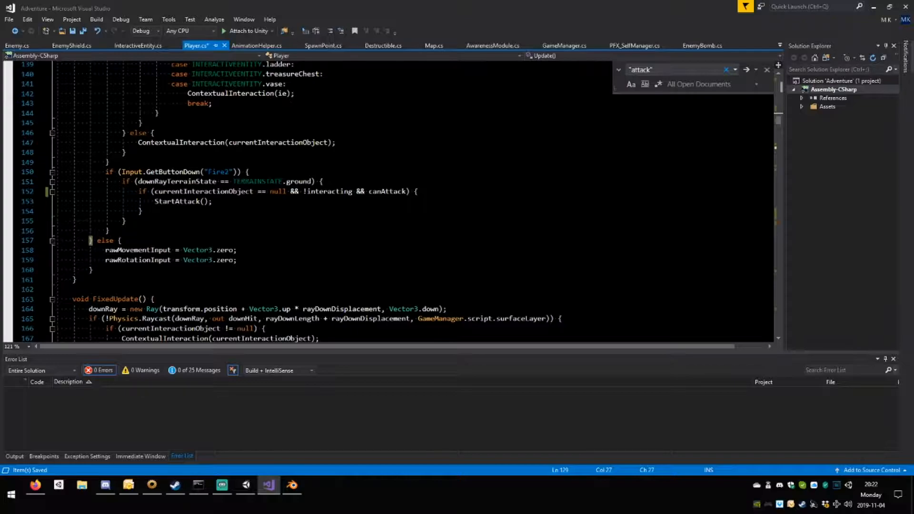
pyautogui.scroll(3, 280, 202)
pyautogui.scroll(-2, 281, 201)
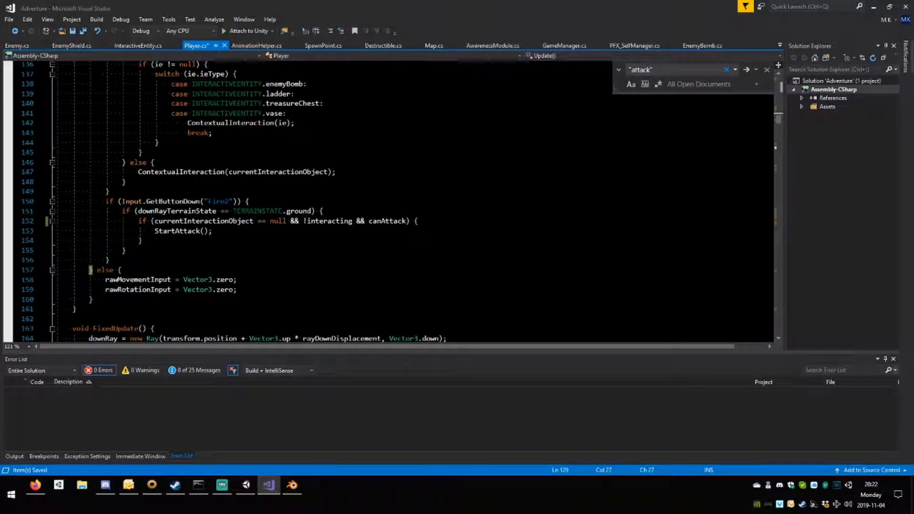
# Copy the Fire2 input block in Update() into the else branch, below rawRotationInput = Vector3.zero;.
pyautogui.moveTo(109, 260); pyautogui.dragTo(105, 201)
pyautogui.hotkey('ctrl', 'c')
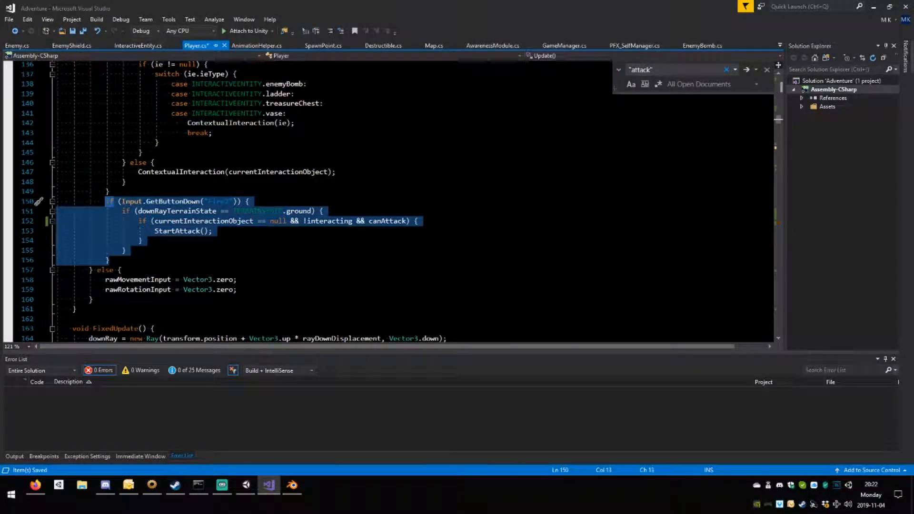
pyautogui.click(238, 289)
pyautogui.press('Return')
pyautogui.hotkey('ctrl', 'v')
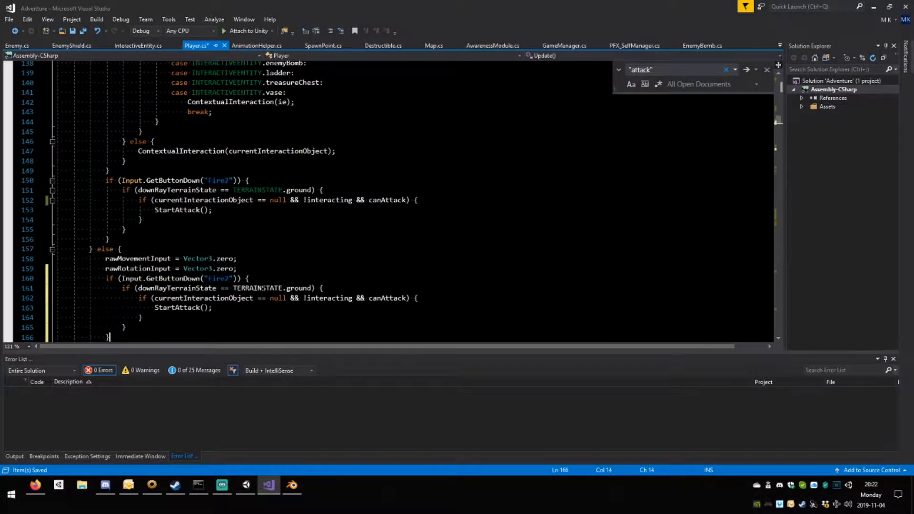
# Add an empty if (attacking) { } block between the rawRotationInput reset and the copied Fire2 block.
pyautogui.scroll(-1, 281, 202)
pyautogui.click(238, 238)
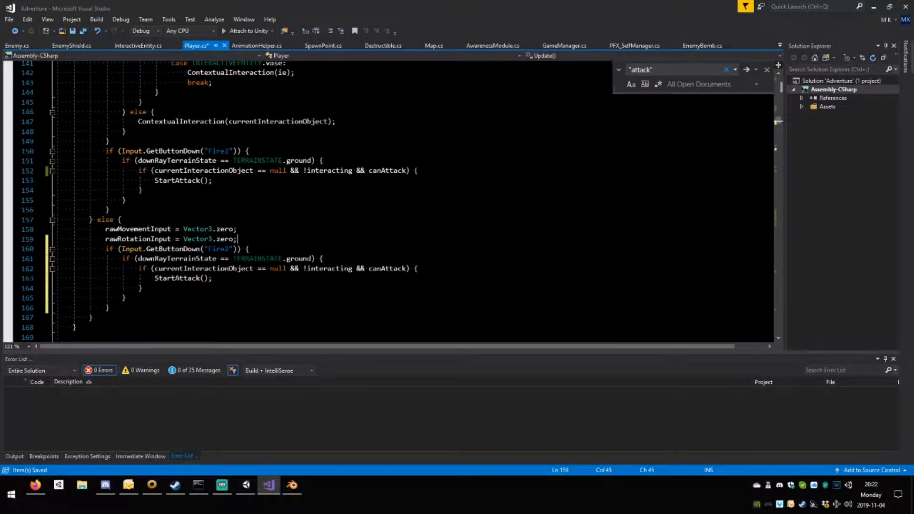
pyautogui.press('Return')
pyautogui.write('if')
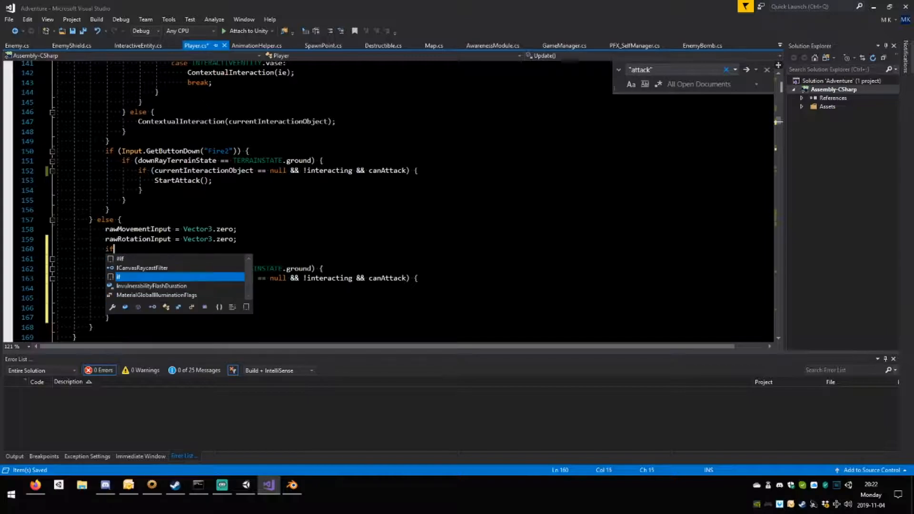
pyautogui.write('(a')
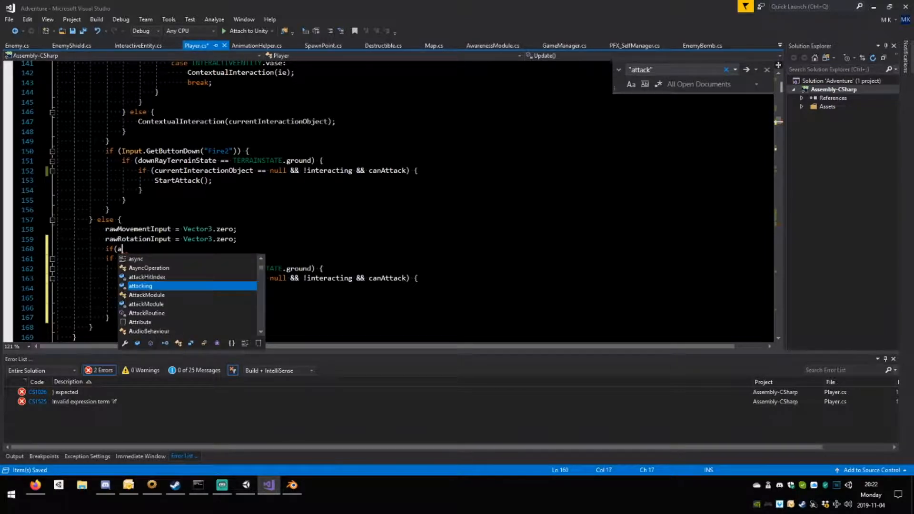
pyautogui.write('ttackin')
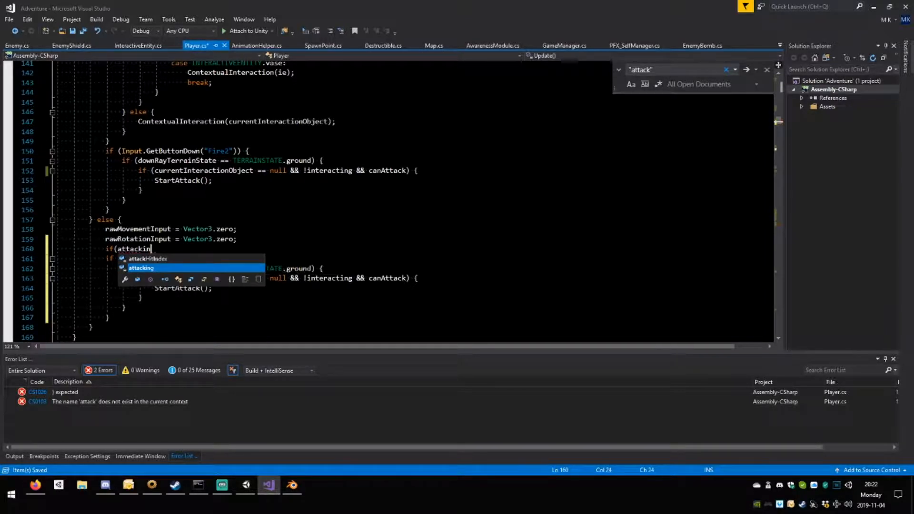
pyautogui.write('g){')
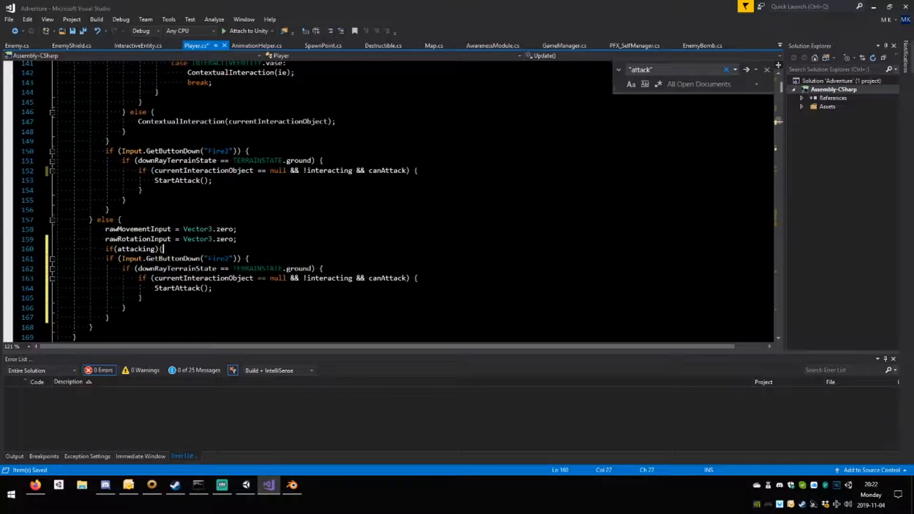
pyautogui.press('Return')
pyautogui.press('Return')
pyautogui.write('}')
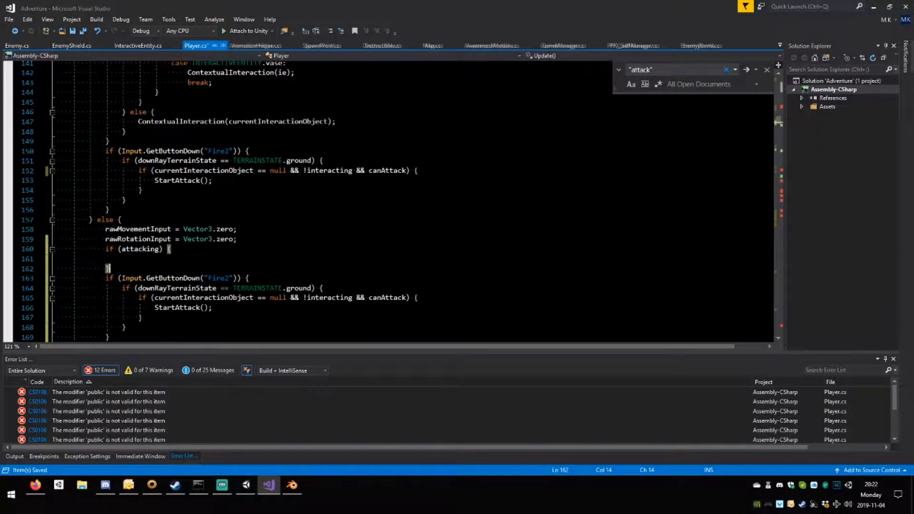
# Move the copied Fire2 block inside the if (attacking) block and save Player.cs.
pyautogui.moveTo(111, 337); pyautogui.dragTo(106, 278)
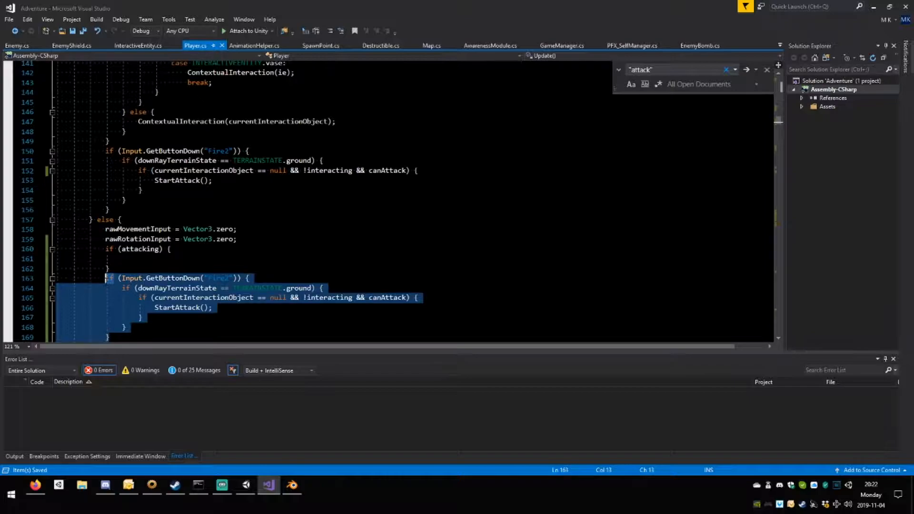
pyautogui.hotkey('ctrl', 'x')
pyautogui.press('Up')
pyautogui.press('Up')
pyautogui.hotkey('ctrl', 'v')
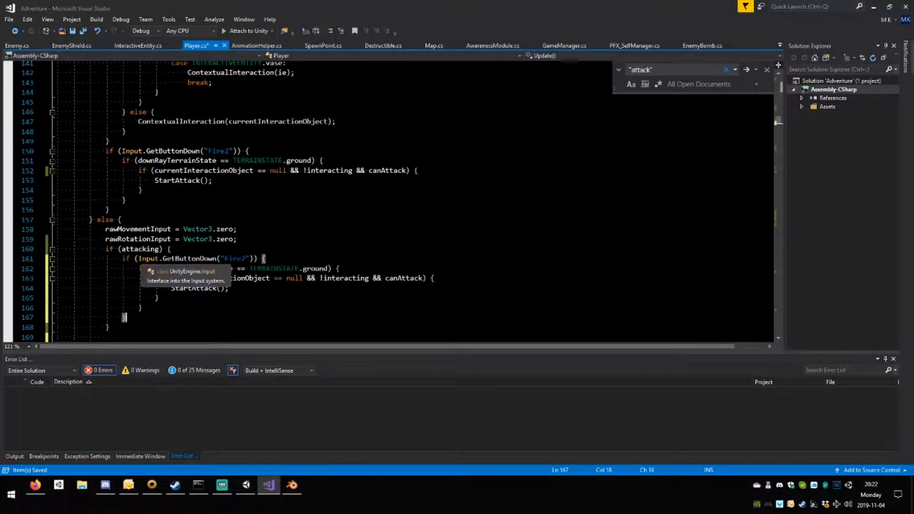
pyautogui.hotkey('ctrl', 's')
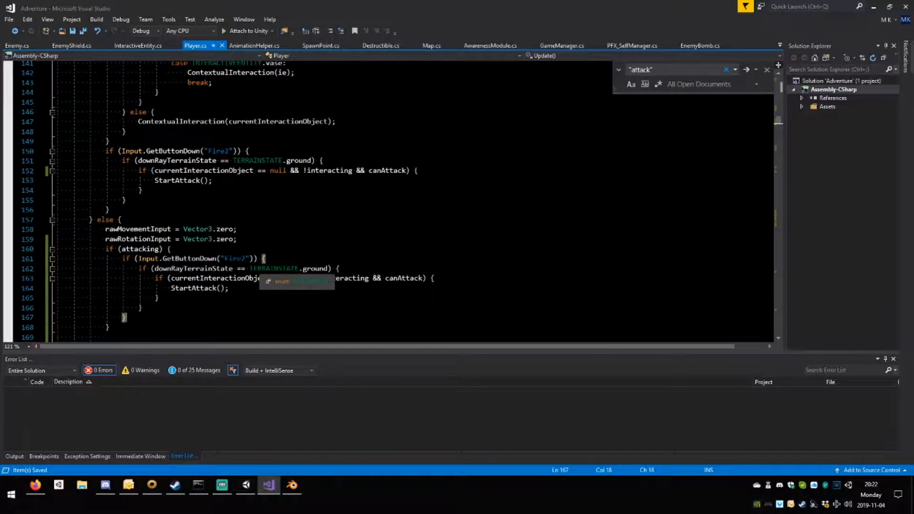
# Delete the leftover blank line below the if (attacking) block in Update().
pyautogui.scroll(-2, 381, 200)
pyautogui.click(29, 279)
pyautogui.press('BackSpace')
pyautogui.press('BackSpace')
# Extend the if (attacking) condition in Update() with && canAttack and save the script.
pyautogui.click(160, 191)
pyautogui.write('&&n')
pyautogui.press('BackSpace')
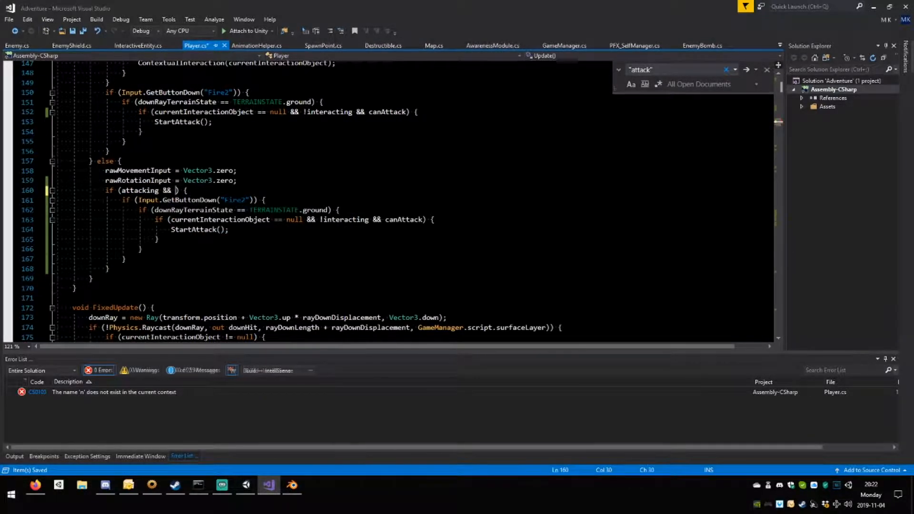
pyautogui.write('canAttack')
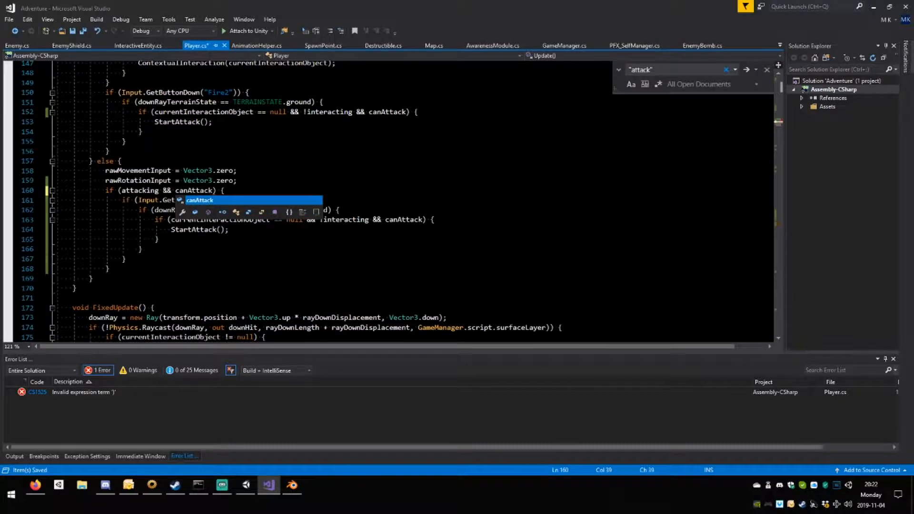
pyautogui.hotkey('ctrl', 's')
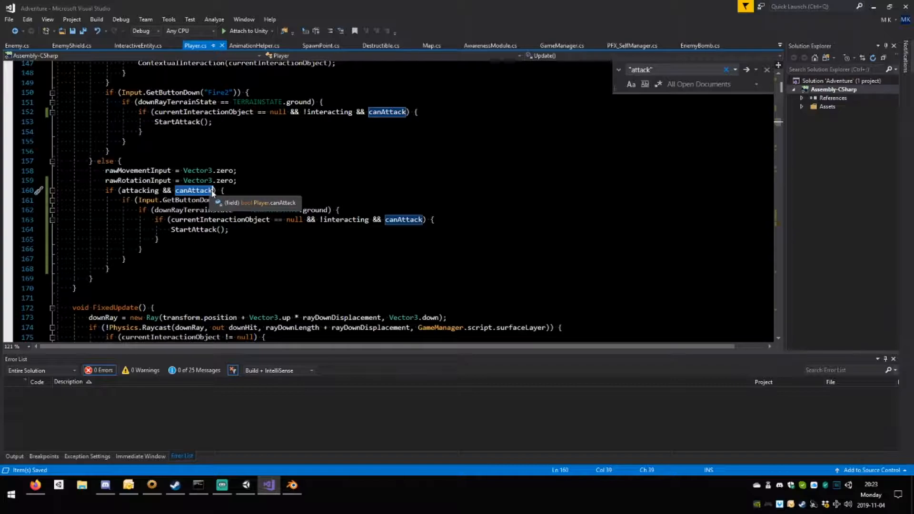
# Remove && canAttack from the if (attacking) condition in Update() and save the script.
pyautogui.moveTo(213, 190); pyautogui.dragTo(159, 190)
pyautogui.press('BackSpace')
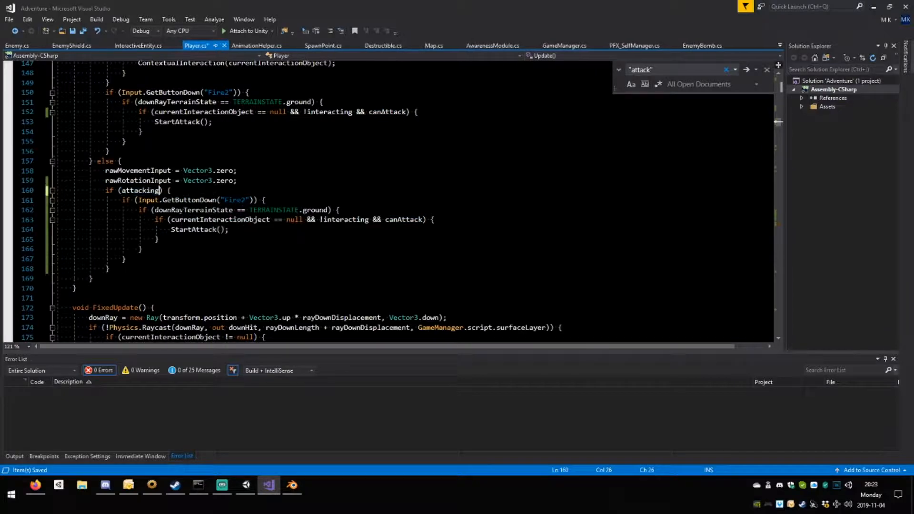
pyautogui.hotkey('ctrl', 's')
# Remove !interacting && from the canAttack condition nested inside the if (attacking) block and save Player.cs.
pyautogui.doubleClick(157, 190)
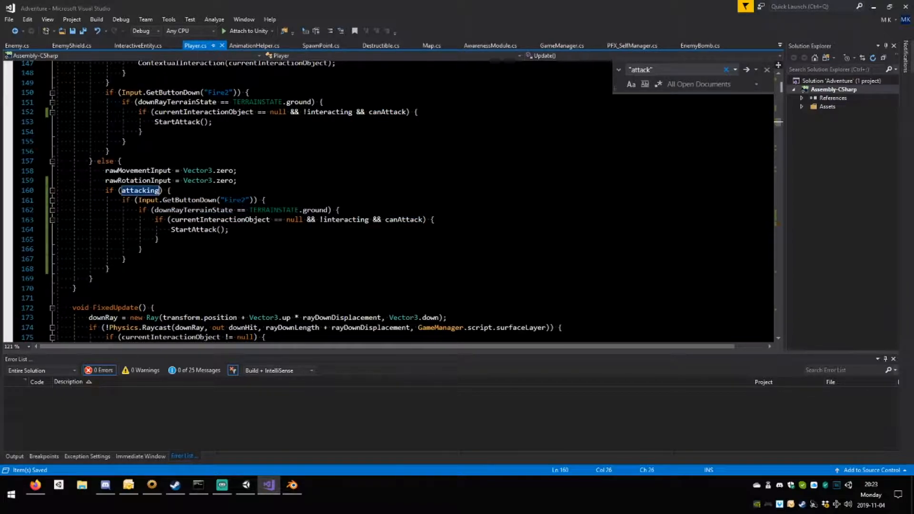
pyautogui.moveTo(320, 220); pyautogui.dragTo(386, 219)
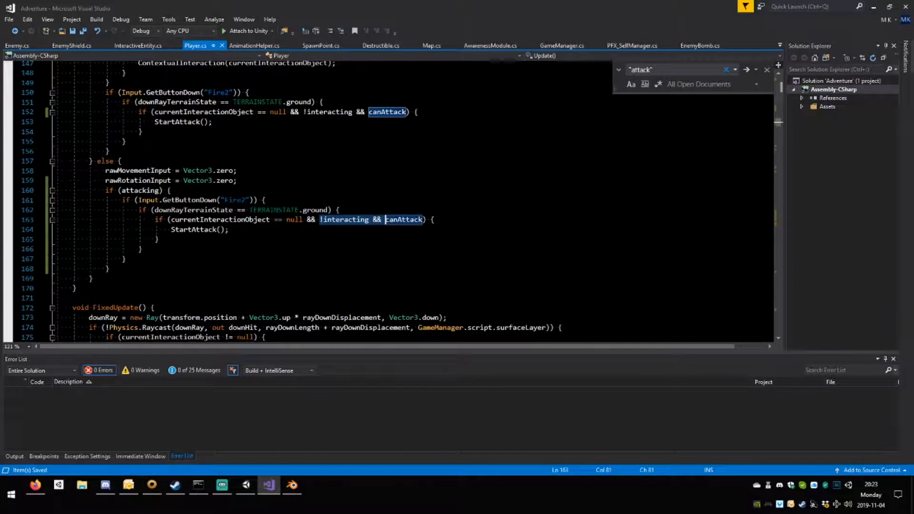
pyautogui.press('Delete')
pyautogui.hotkey('ctrl', 's')
pyautogui.click(230, 229)
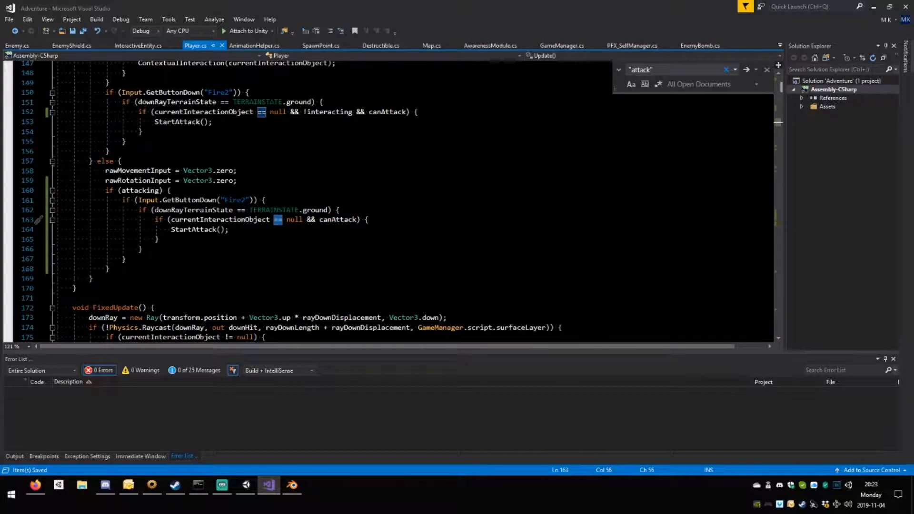
# Collapse the methods of the Interactions region in Player.cs, from ContextualInteraction() through OnCollisionEnter().
pyautogui.scroll(-2, 292, 200)
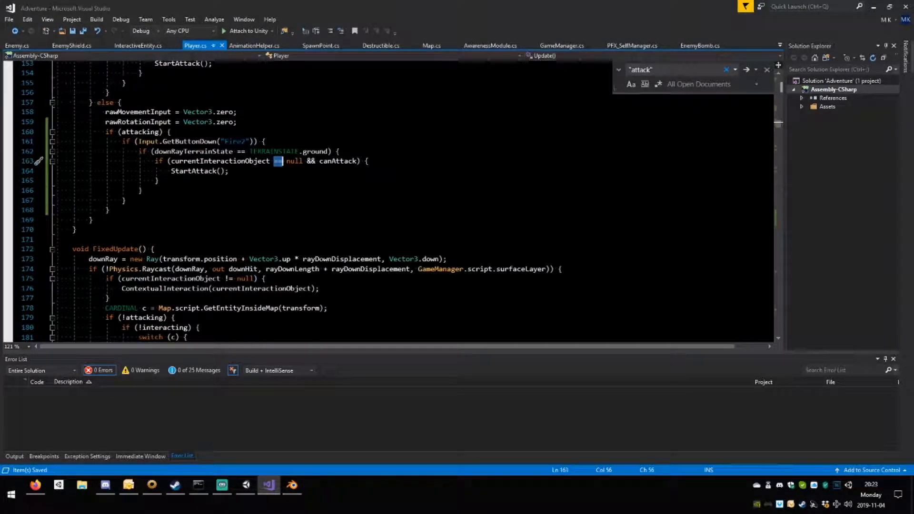
pyautogui.scroll(-8, 309, 261)
pyautogui.scroll(-20, 310, 261)
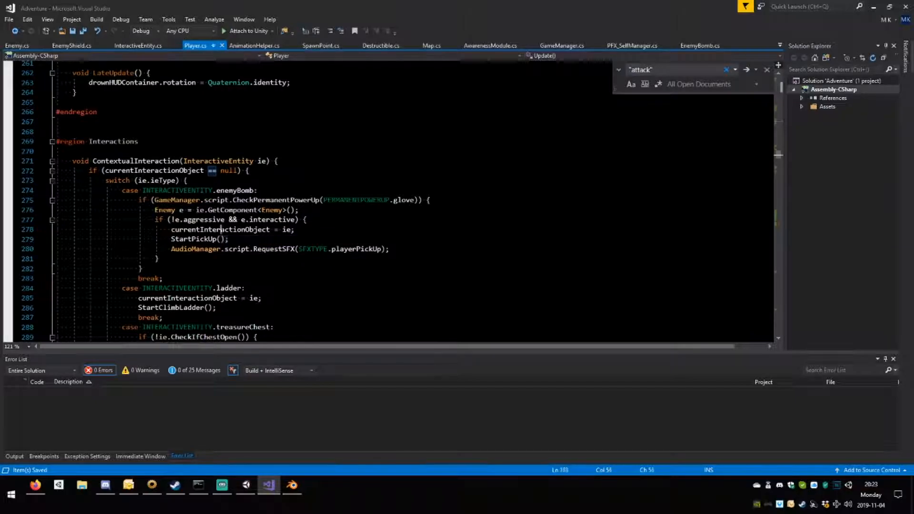
pyautogui.click(239, 231)
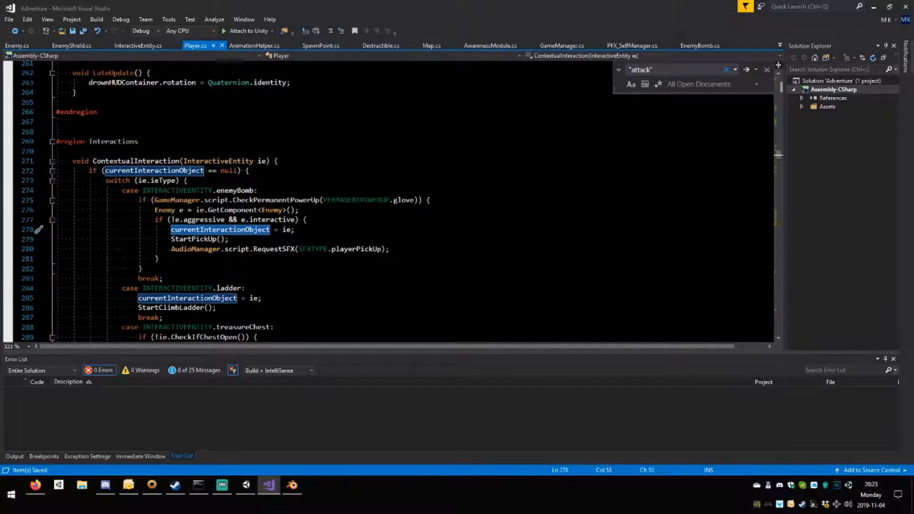
pyautogui.click(52, 160)
pyautogui.click(52, 180)
pyautogui.click(53, 200)
pyautogui.click(53, 219)
pyautogui.scroll(-2, 52, 220)
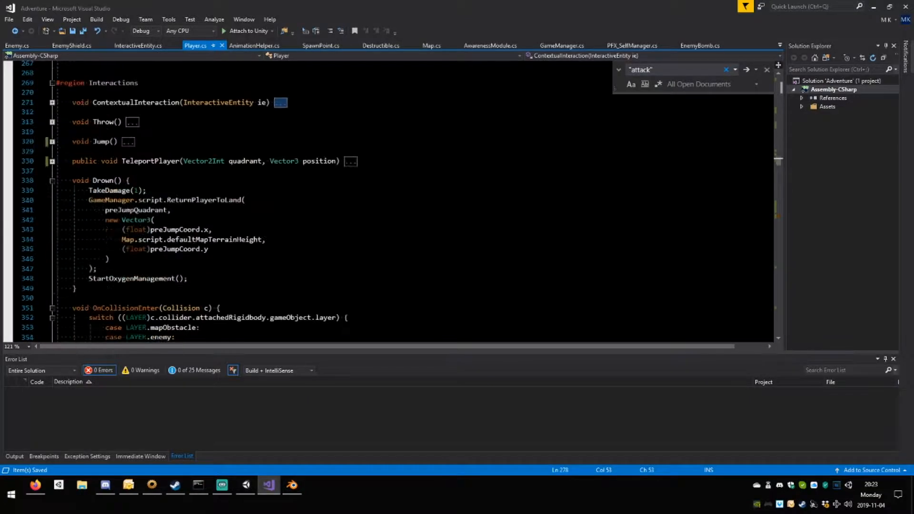
pyautogui.click(53, 181)
pyautogui.click(53, 200)
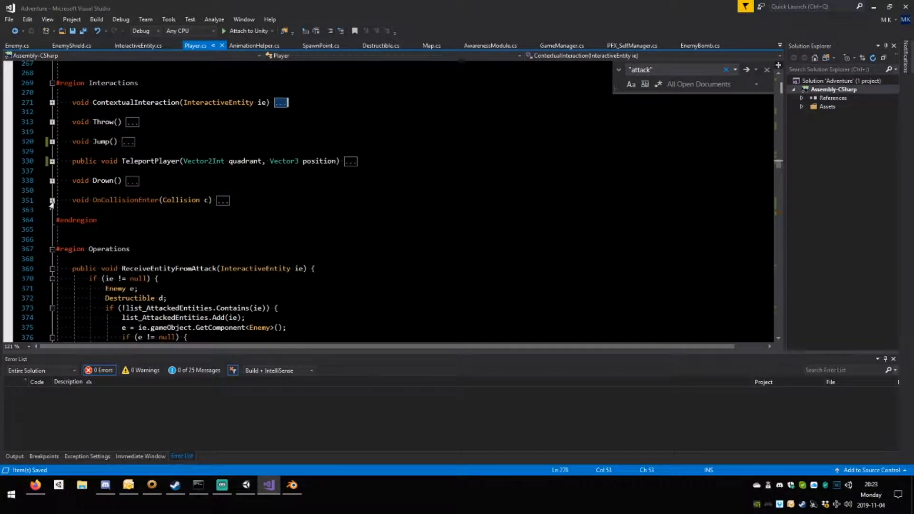
# Collapse the methods in the Operations region and then fold all of Player.cs to its definitions.
pyautogui.scroll(-3, 52, 200)
pyautogui.click(53, 181)
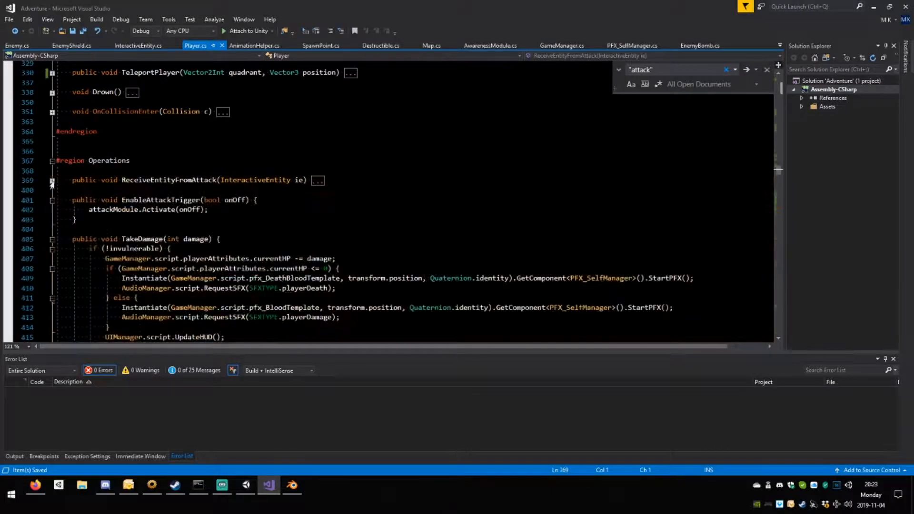
pyautogui.click(53, 203)
pyautogui.click(52, 200)
pyautogui.click(53, 219)
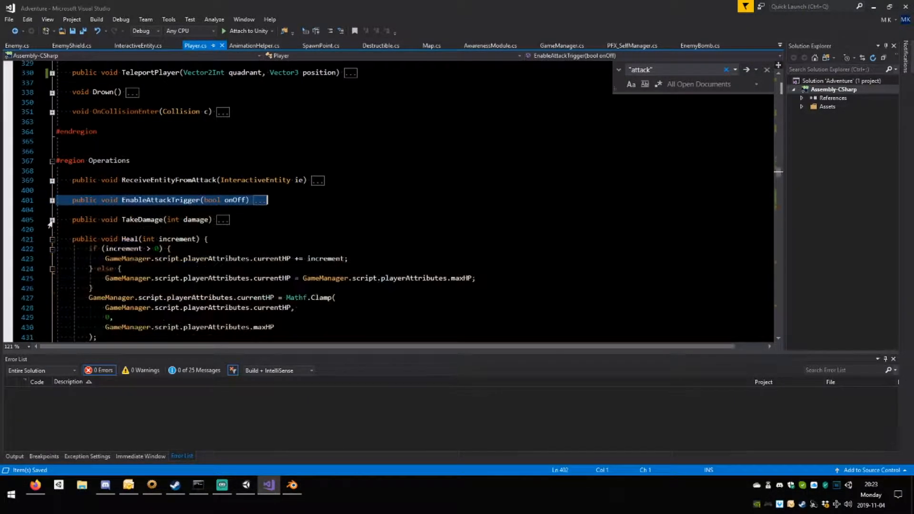
pyautogui.scroll(-2, 51, 220)
pyautogui.click(53, 180)
pyautogui.click(52, 200)
pyautogui.scroll(-1, 52, 200)
pyautogui.click(78, 230)
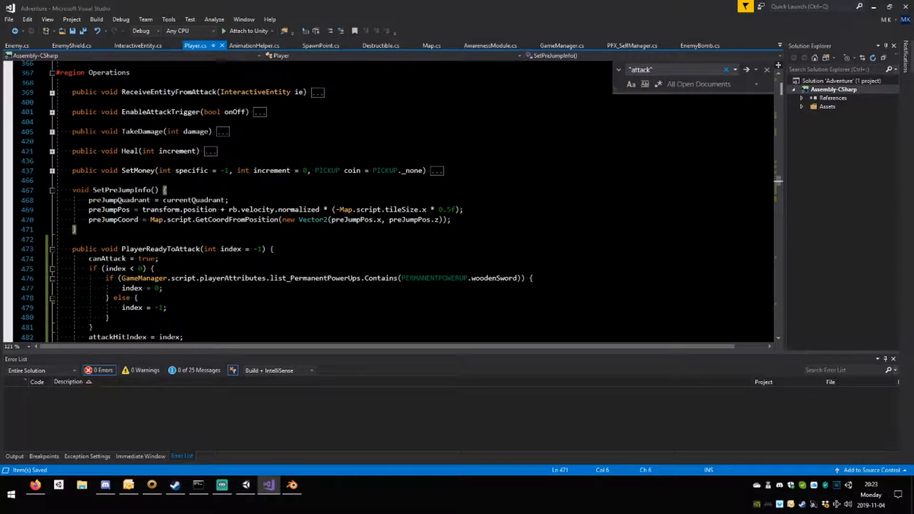
pyautogui.hotkey('ctrl', 'm')
pyautogui.hotkey('ctrl', 'o')
pyautogui.scroll(-2, 381, 200)
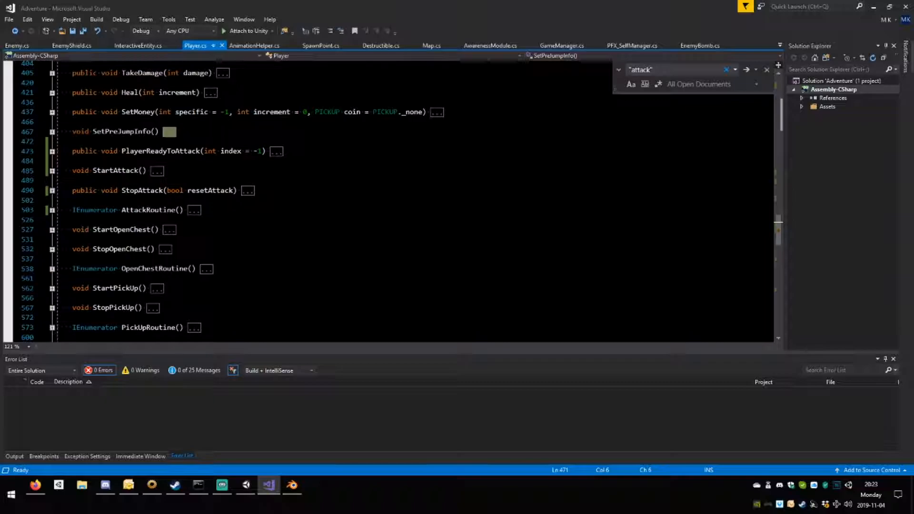
# Expand AttackRoutine() and examine how stationaryAttackDistance is used in the rb.velocity assignment.
pyautogui.click(52, 210)
pyautogui.scroll(-3, 52, 209)
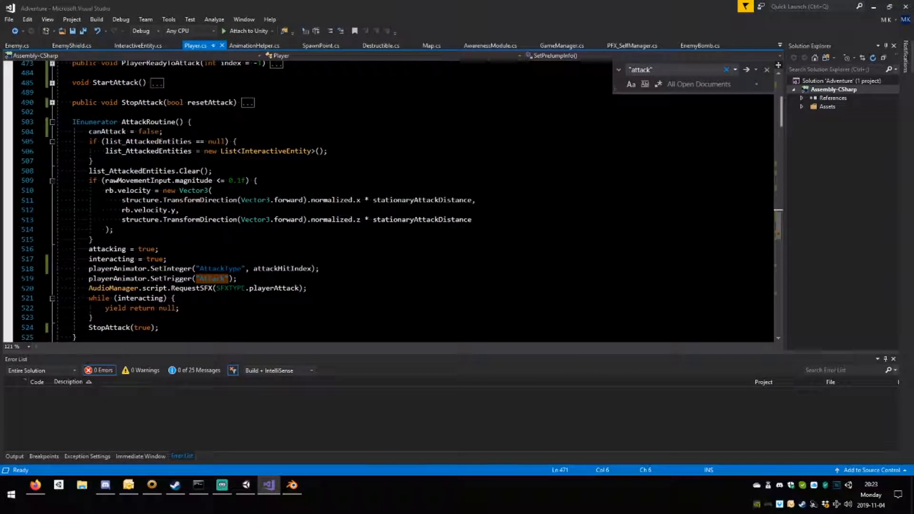
pyautogui.moveTo(165, 200)
pyautogui.scroll(-2, 166, 220)
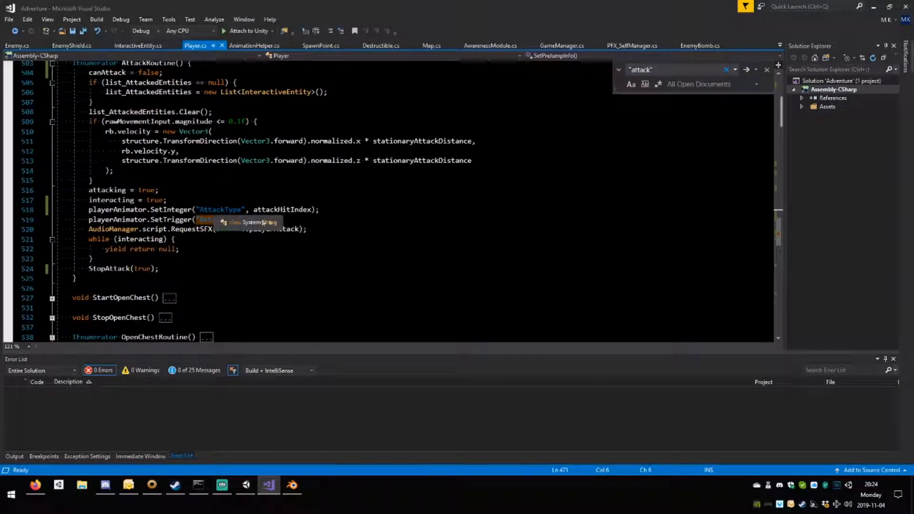
pyautogui.moveTo(372, 141); pyautogui.dragTo(472, 141)
pyautogui.doubleClick(409, 161)
pyautogui.doubleClick(415, 141)
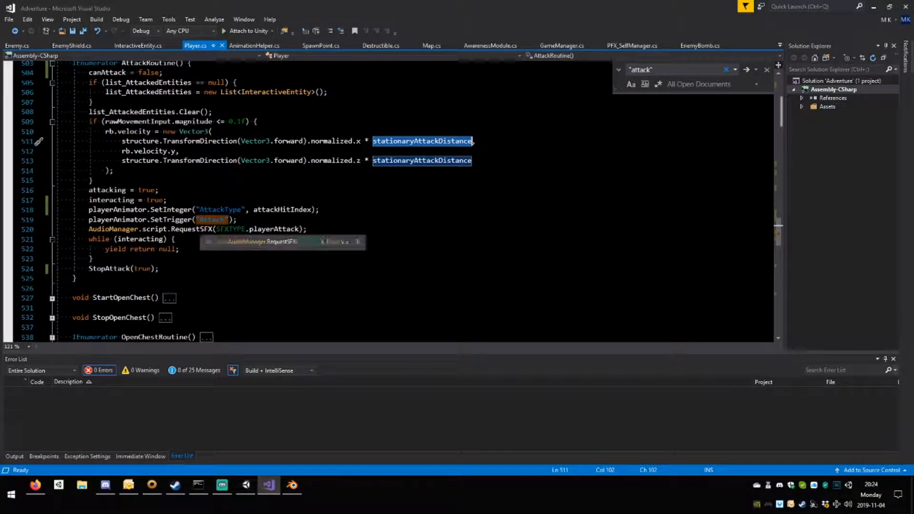
# Review the end of AttackRoutine(): the RequestSFX call, the while (interacting) loop and the StopAttack(true) call.
pyautogui.moveTo(171, 229); pyautogui.dragTo(244, 230)
pyautogui.click(175, 239)
pyautogui.moveTo(122, 230); pyautogui.dragTo(181, 249)
pyautogui.click(153, 240)
pyautogui.click(182, 249)
pyautogui.click(93, 259)
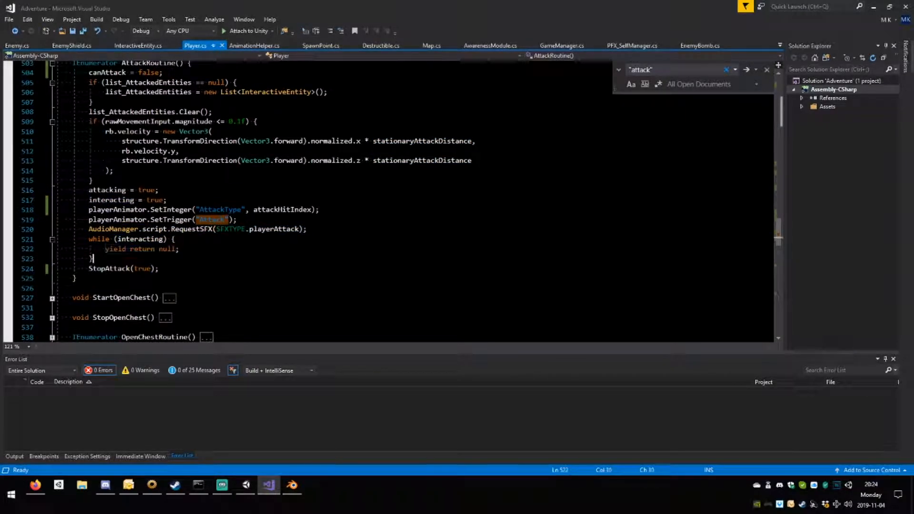
pyautogui.doubleClick(109, 268)
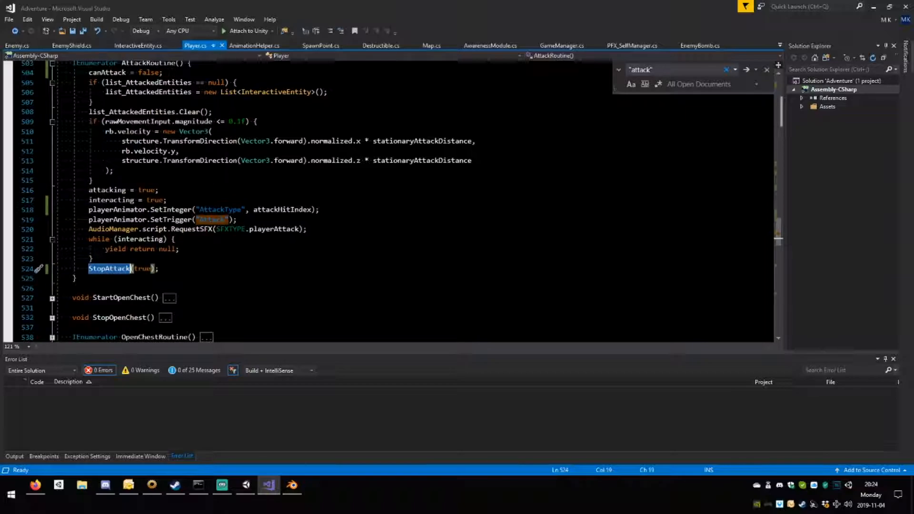
pyautogui.scroll(15, 390, 200)
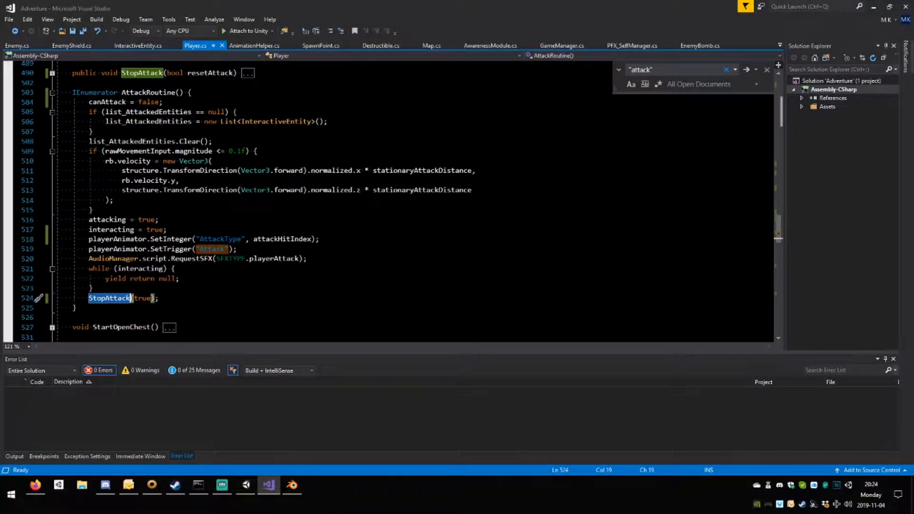
pyautogui.scroll(14, 391, 200)
pyautogui.scroll(-18, 390, 200)
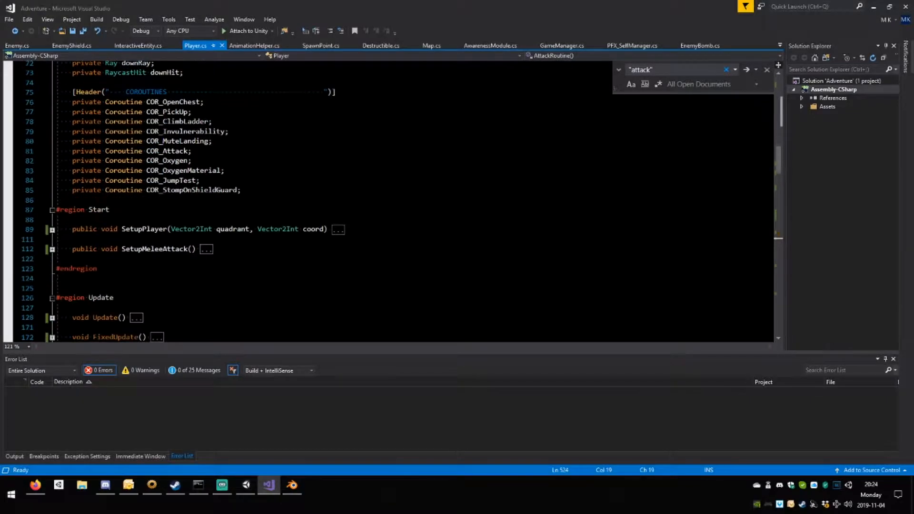
pyautogui.scroll(-9, 390, 200)
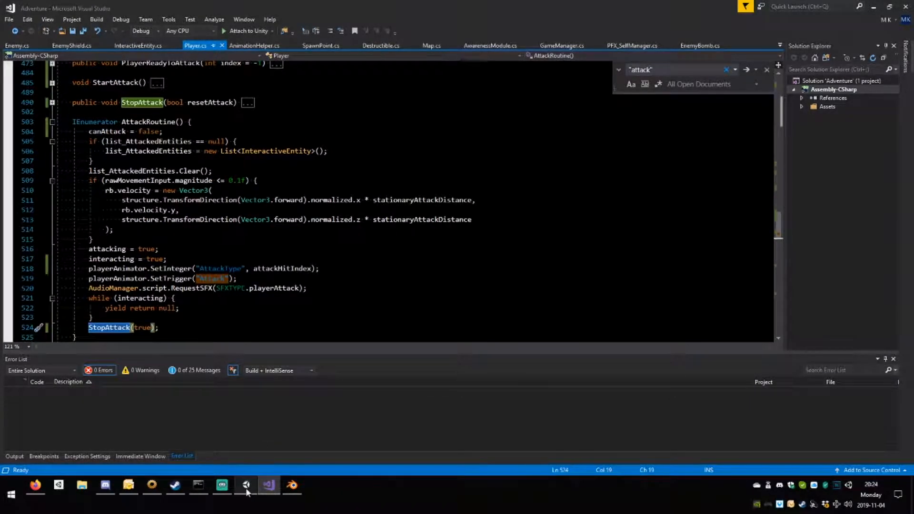
pyautogui.moveTo(246, 486)
pyautogui.scroll(3, 286, 286)
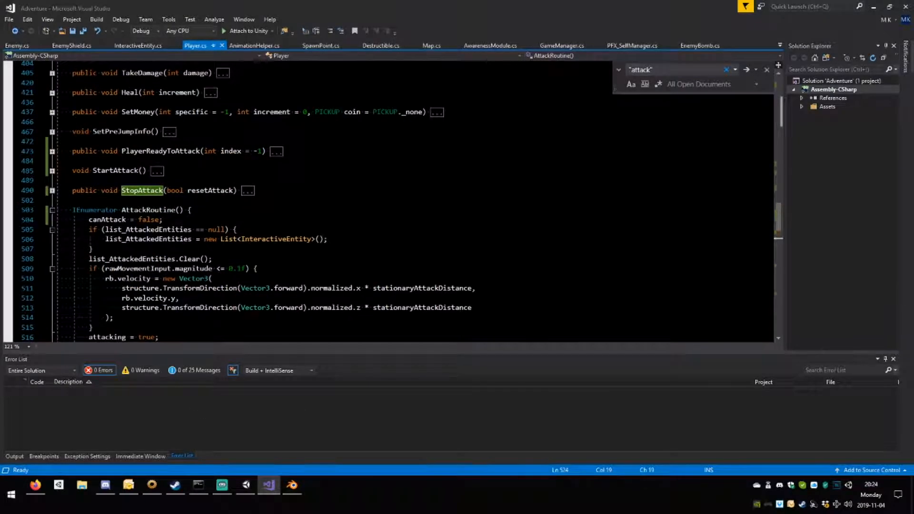
# Open GameManager.cs and expand its Update() method to reach the _DEBUG_Commands() call.
pyautogui.click(559, 46)
pyautogui.scroll(-20, 381, 200)
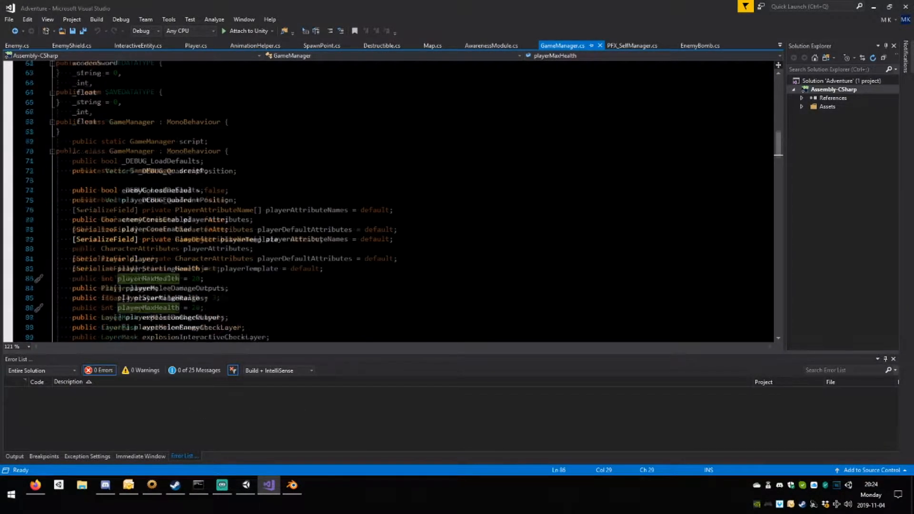
pyautogui.scroll(-8, 381, 200)
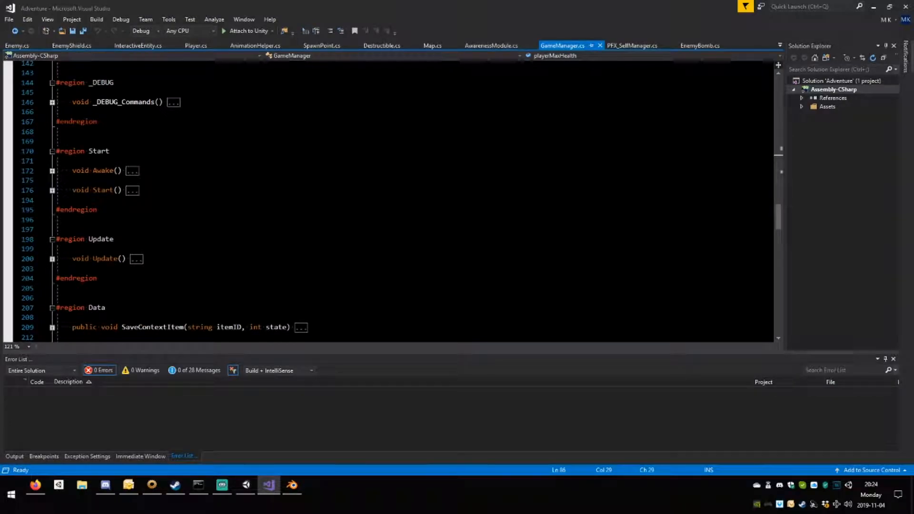
pyautogui.scroll(-2, 381, 200)
pyautogui.click(53, 209)
pyautogui.click(52, 204)
pyautogui.click(52, 201)
pyautogui.click(138, 201)
pyautogui.press('Down')
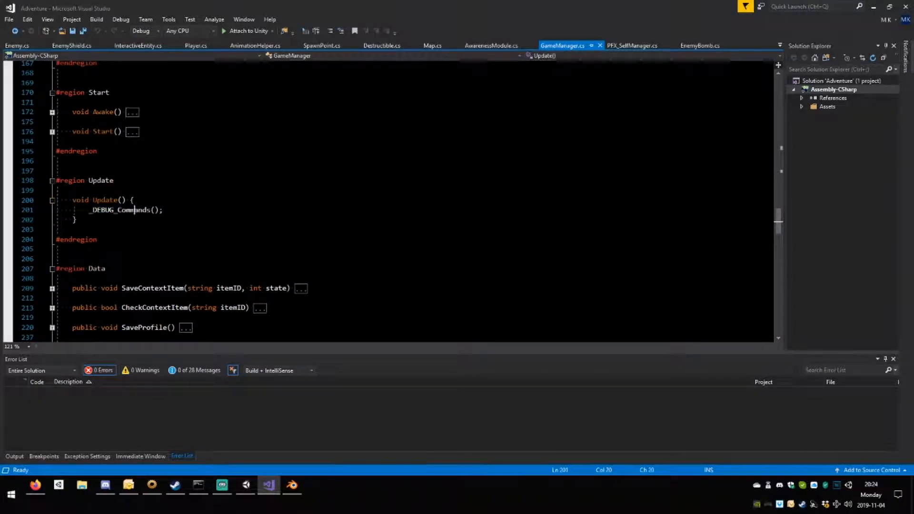
# Go to the definition of _DEBUG_Commands() and expand the method.
pyautogui.press('F12')
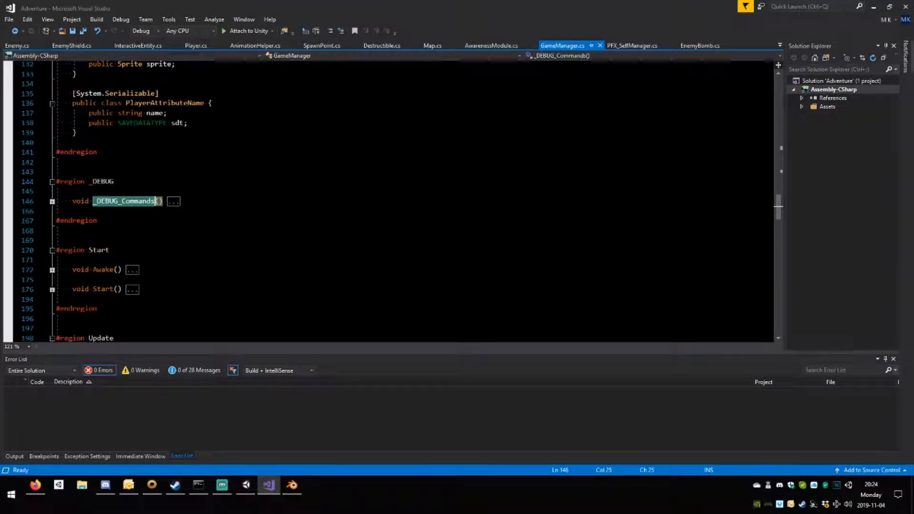
pyautogui.hotkey('ctrl', 'm')
pyautogui.hotkey('ctrl', 'm')
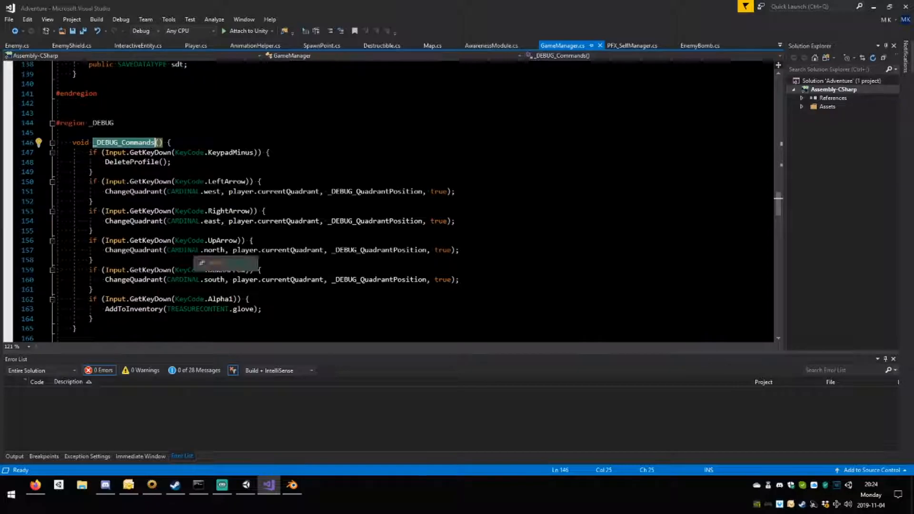
pyautogui.scroll(-2, 388, 200)
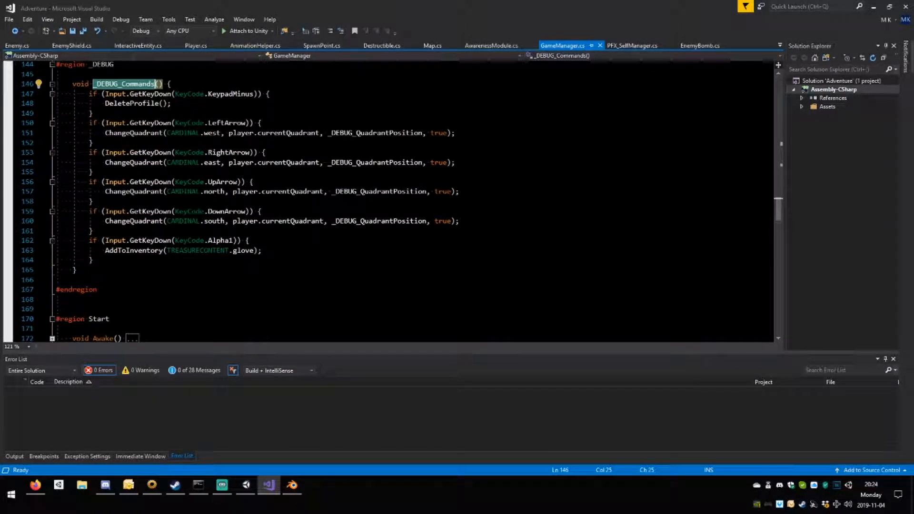
# Duplicate the KeyCode.Alpha1 block at the end of _DEBUG_Commands() and change the copy's key to KeyCode.Alpha2.
pyautogui.moveTo(93, 260); pyautogui.dragTo(89, 242)
pyautogui.hotkey('ctrl', 'c')
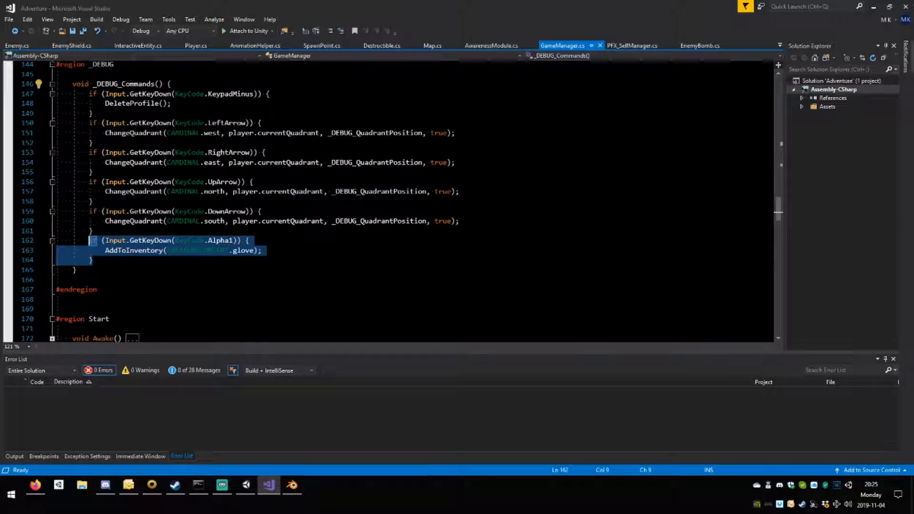
pyautogui.click(94, 260)
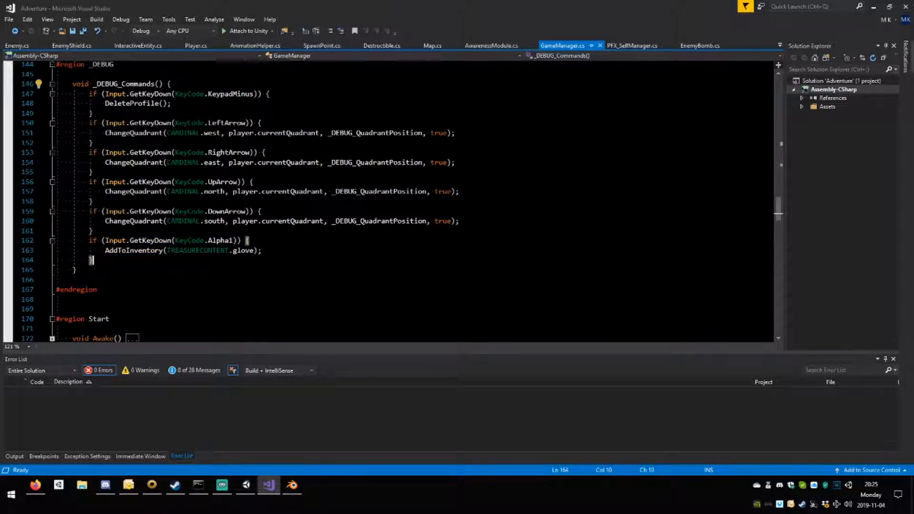
pyautogui.press('Return')
pyautogui.hotkey('ctrl', 'v')
pyautogui.click(233, 269)
pyautogui.press('BackSpace')
pyautogui.write('2')
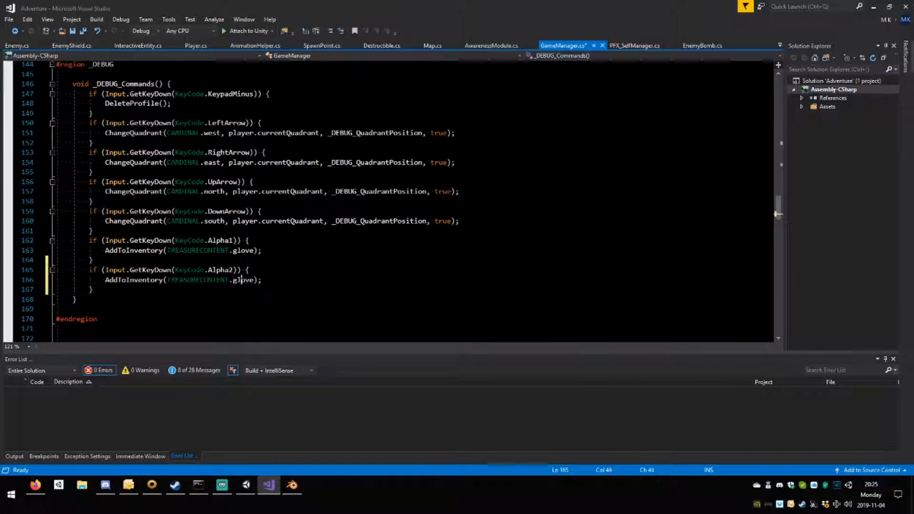
# Change the Alpha2 block's AddToInventory argument to TREASURECONTENT.sword and save GameManager.cs.
pyautogui.doubleClick(242, 280)
pyautogui.write('sword')
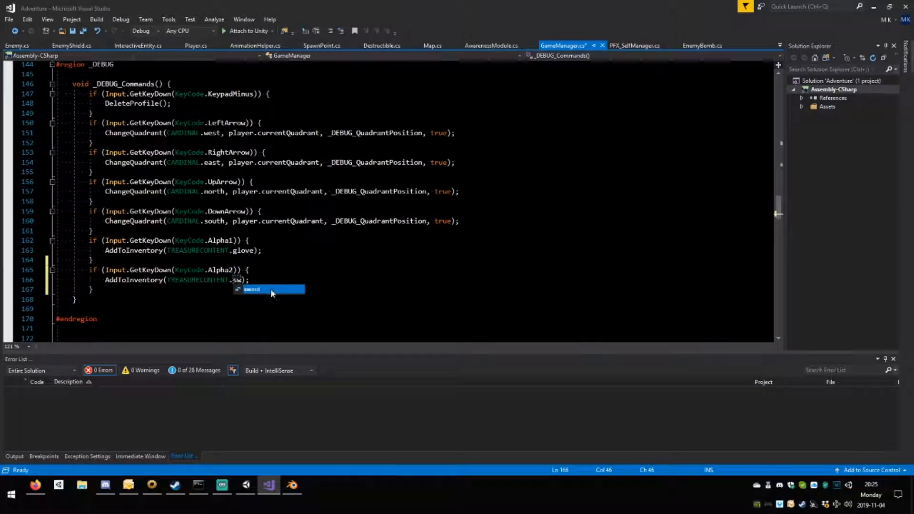
pyautogui.hotkey('ctrl', 's')
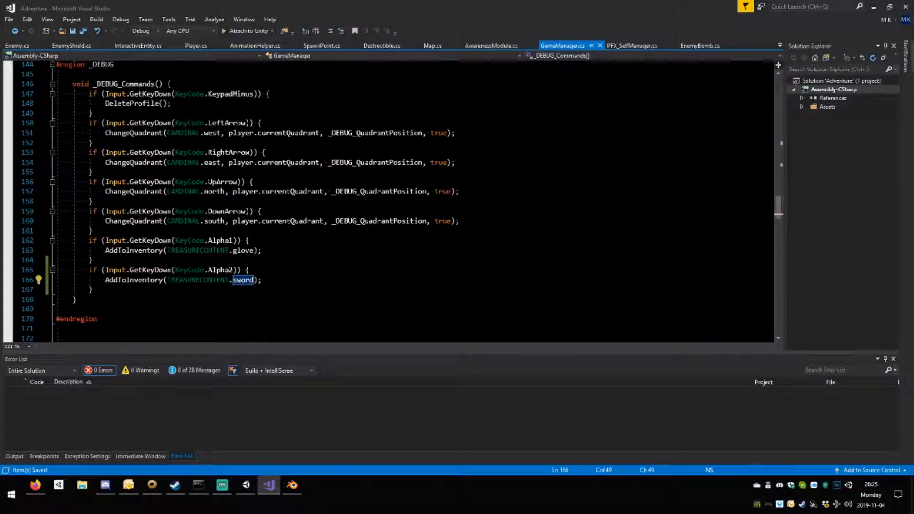
# Go to the definition of AddToInventory() from its call in the Alpha2 block.
pyautogui.scroll(-2, 388, 200)
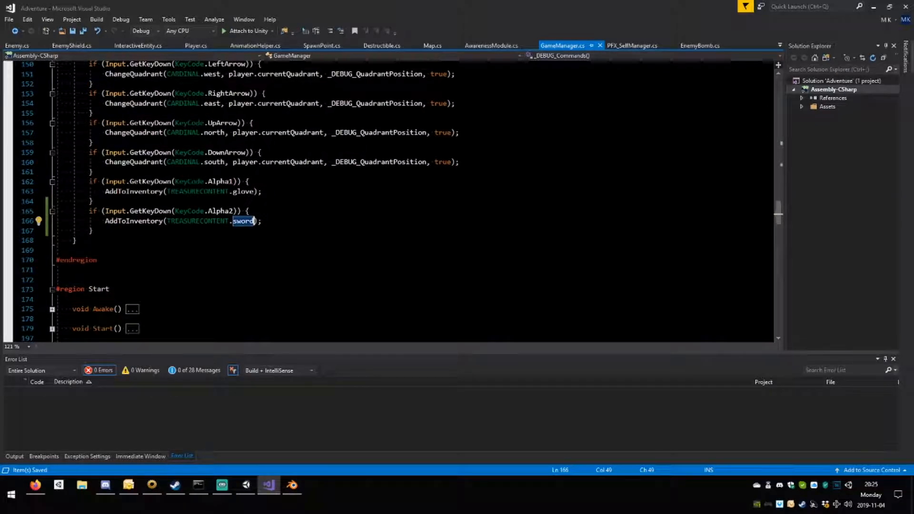
pyautogui.doubleClick(138, 221)
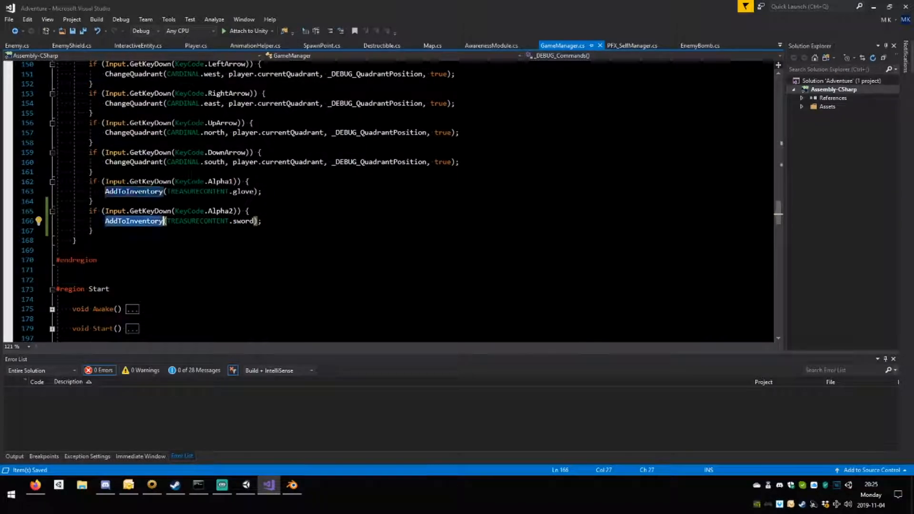
pyautogui.press('F12')
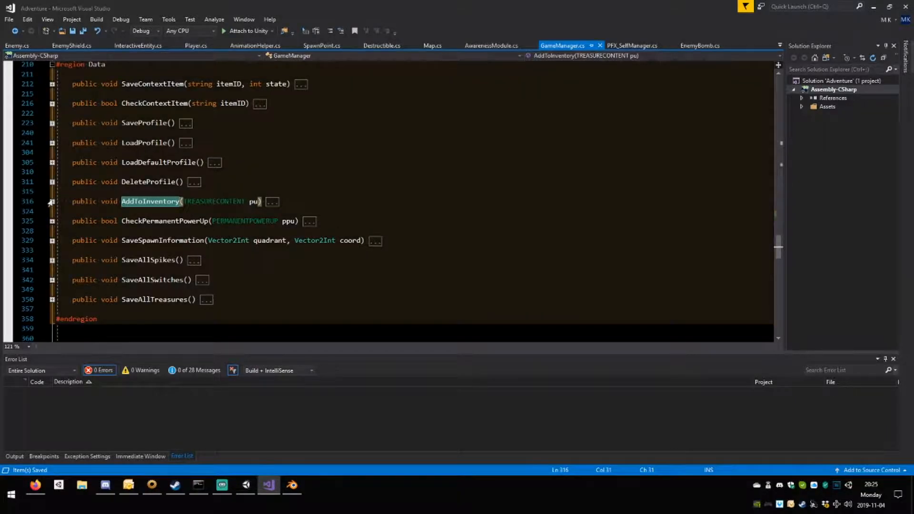
# Expand AddToInventory() and add a TREASURECONTENT.sword case ending in break; after the glove case of the switch.
pyautogui.click(54, 206)
pyautogui.click(52, 201)
pyautogui.click(93, 250)
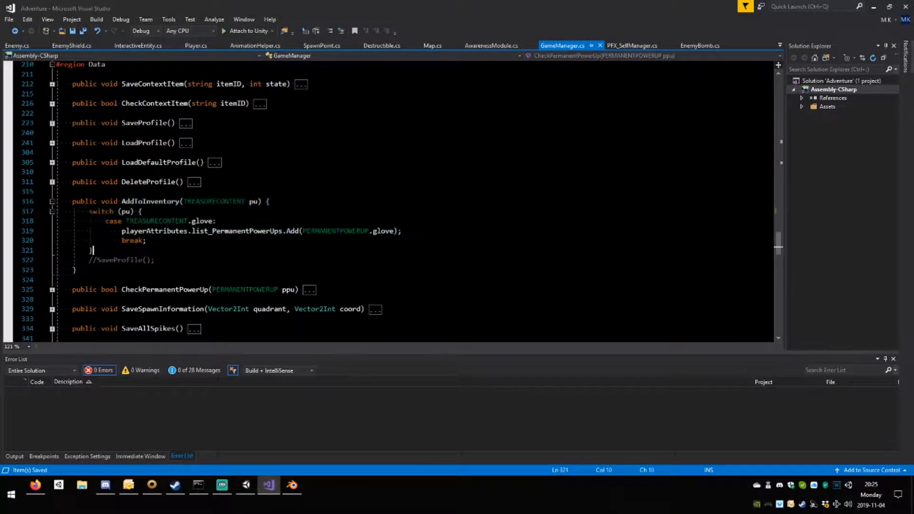
pyautogui.click(146, 240)
pyautogui.press('Return')
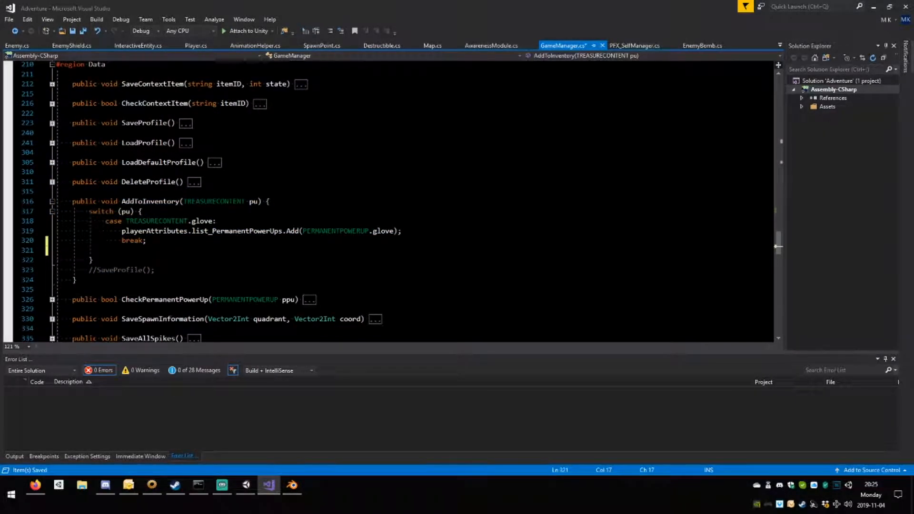
pyautogui.write('caseb')
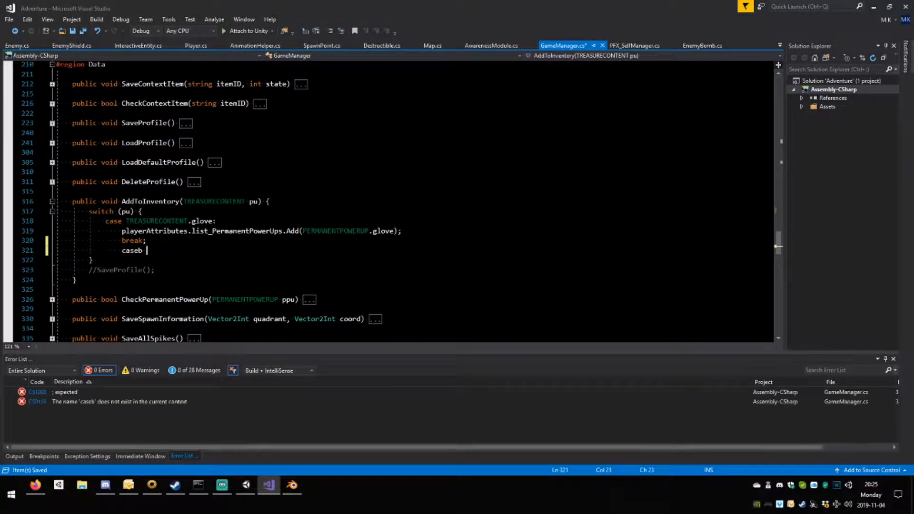
pyautogui.press('BackSpace')
pyautogui.write('TREASURECONTENT')
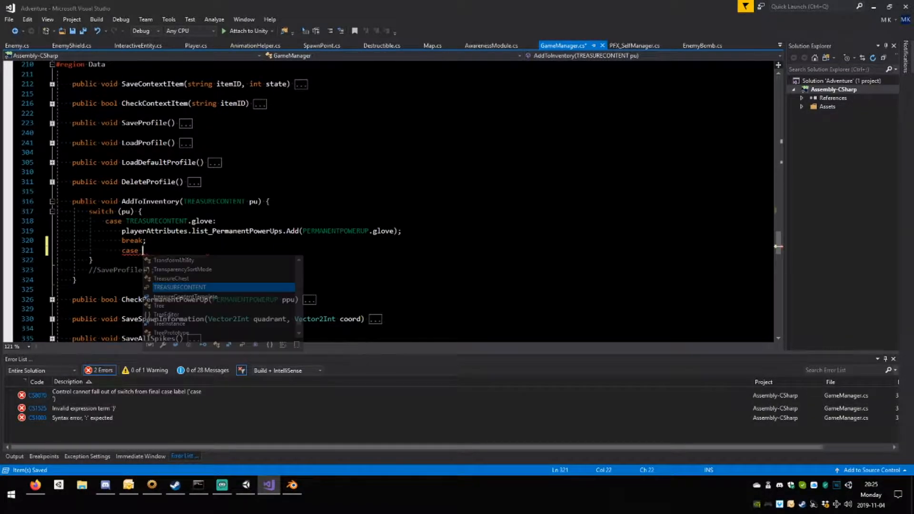
pyautogui.write('.sword')
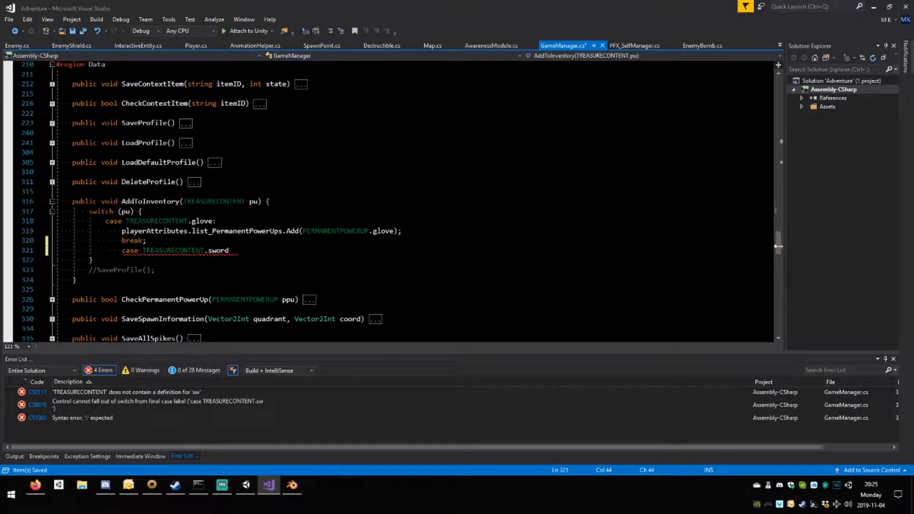
pyautogui.press('Return')
pyautogui.press('Return')
pyautogui.write('br')
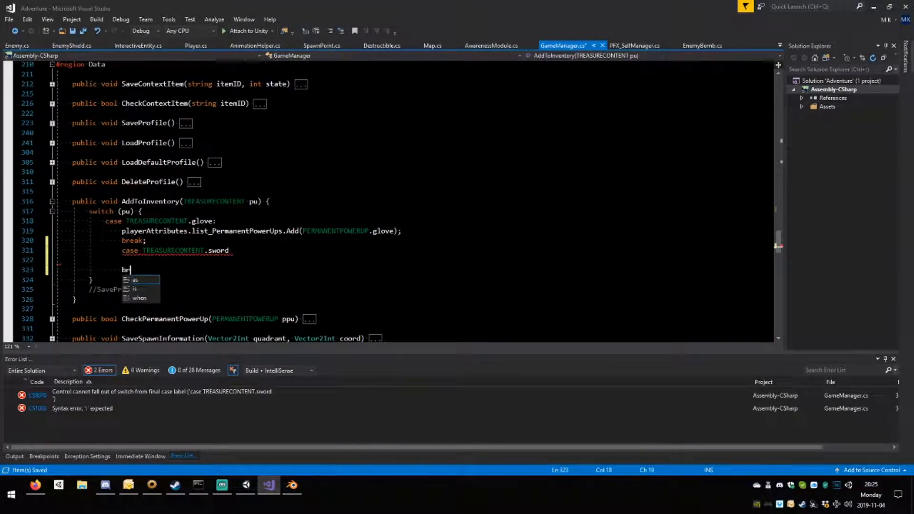
pyautogui.write('eak;')
pyautogui.click(229, 250)
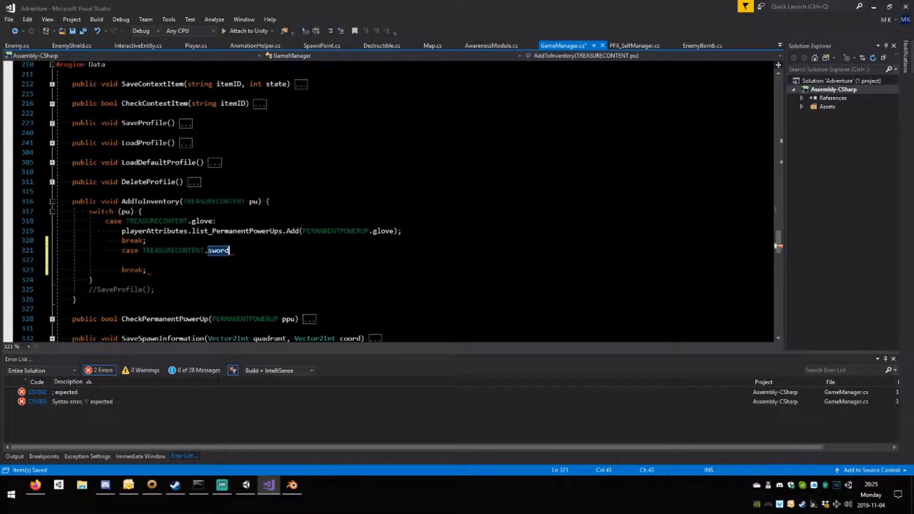
pyautogui.write(':')
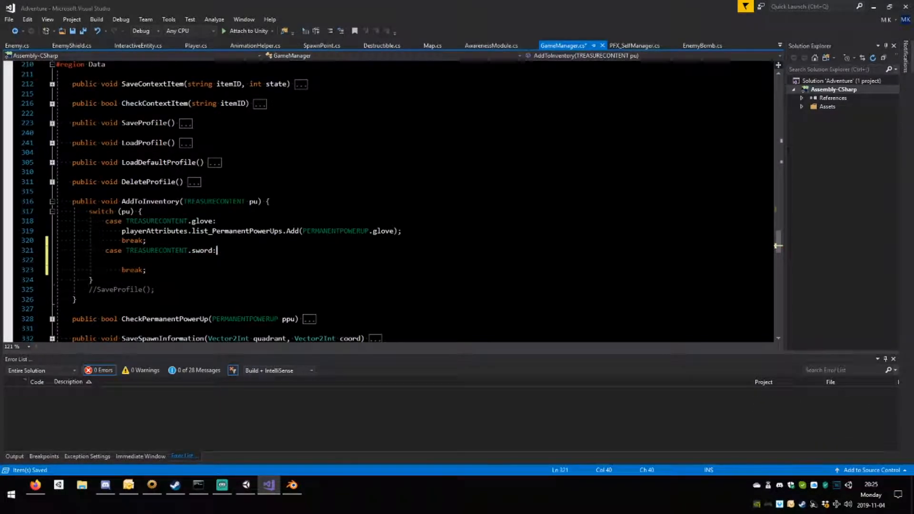
# Copy the glove case's list_PermanentPowerUps.Add line into the sword case and change its argument to PERMANENTPOWERUP.woodenSword.
pyautogui.moveTo(122, 231); pyautogui.dragTo(403, 232)
pyautogui.hotkey('ctrl', 'c')
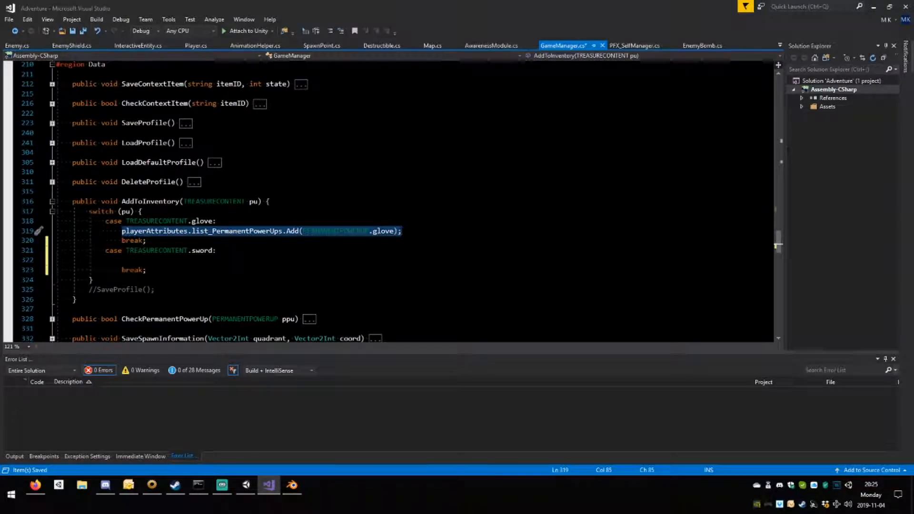
pyautogui.click(122, 261)
pyautogui.hotkey('ctrl', 'v')
pyautogui.doubleClick(383, 260)
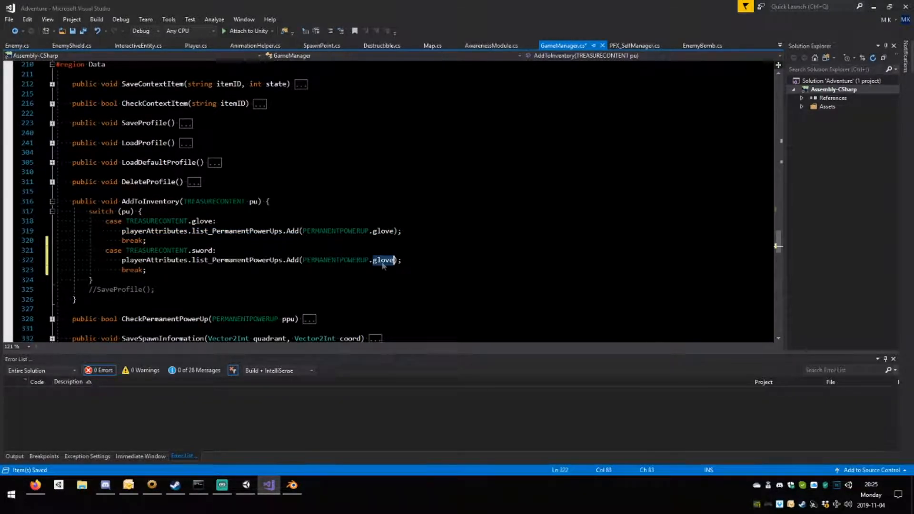
pyautogui.write('woodenSword')
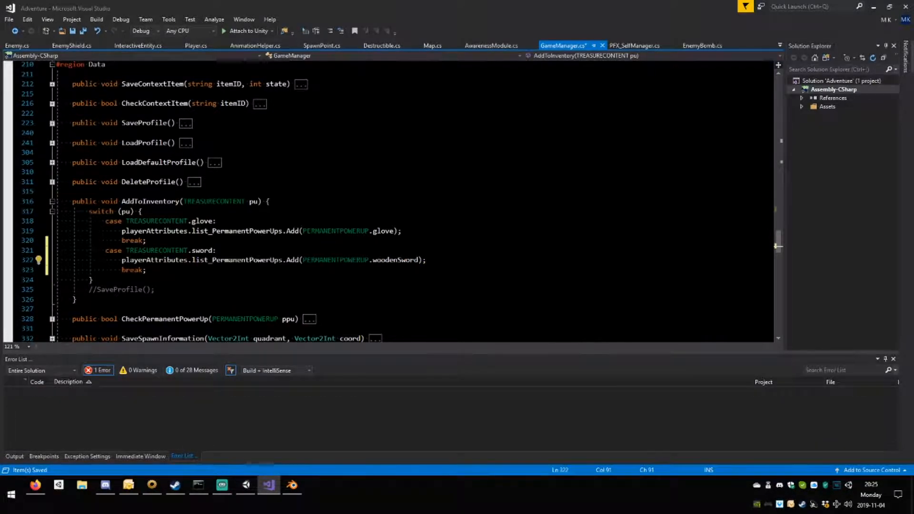
# Call player.SetupMeleeAttack() before the sword case's break, save GameManager.cs and collapse AddToInventory().
pyautogui.press('End')
pyautogui.press('Return')
pyautogui.write('p')
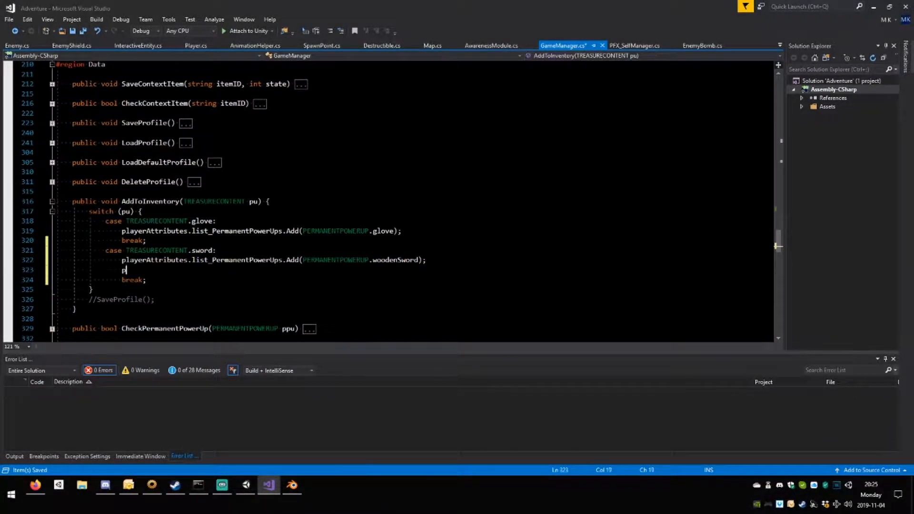
pyautogui.write('layer.')
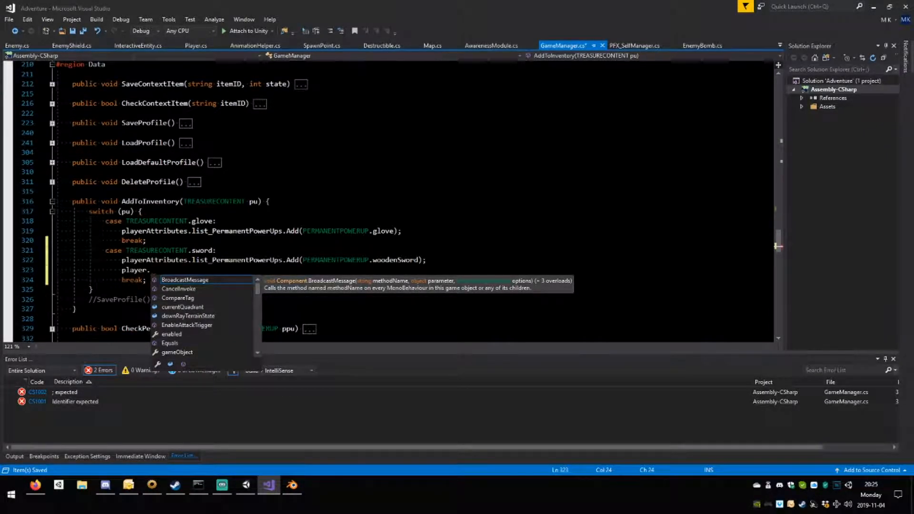
pyautogui.write('Set')
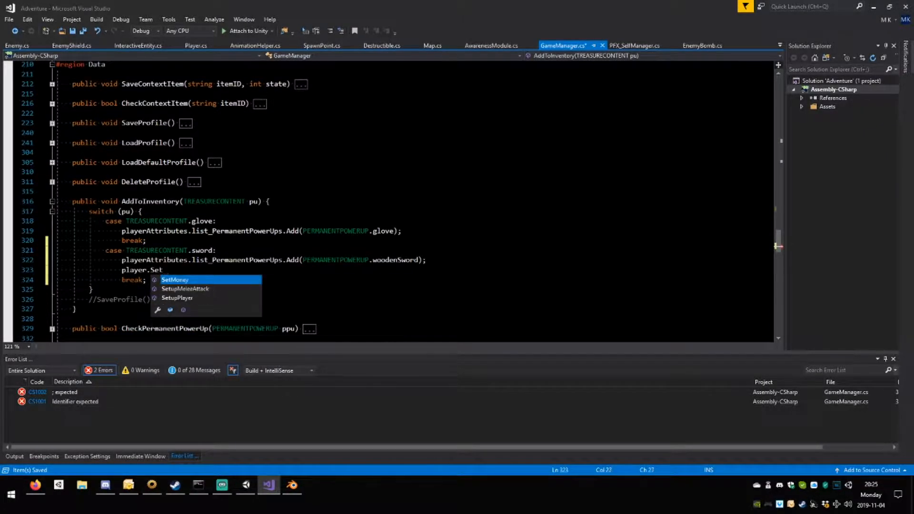
pyautogui.press('Down')
pyautogui.press('Tab')
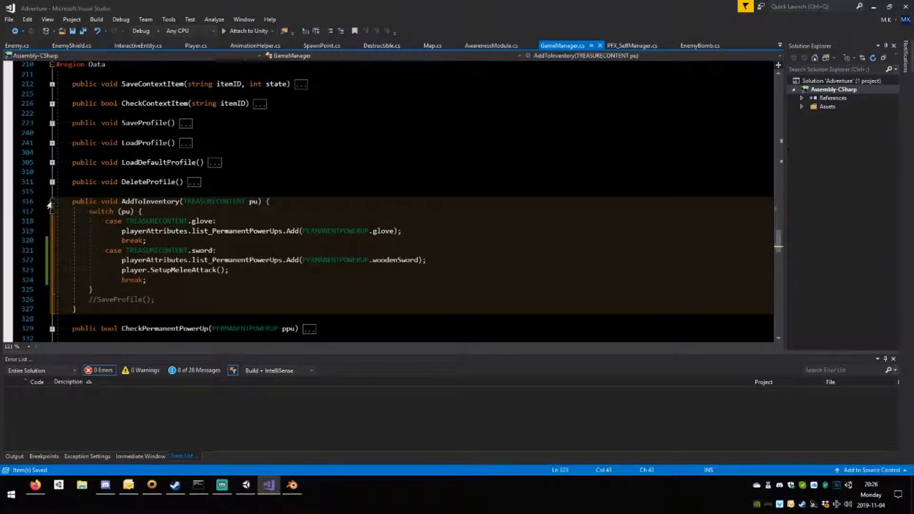
pyautogui.click(51, 201)
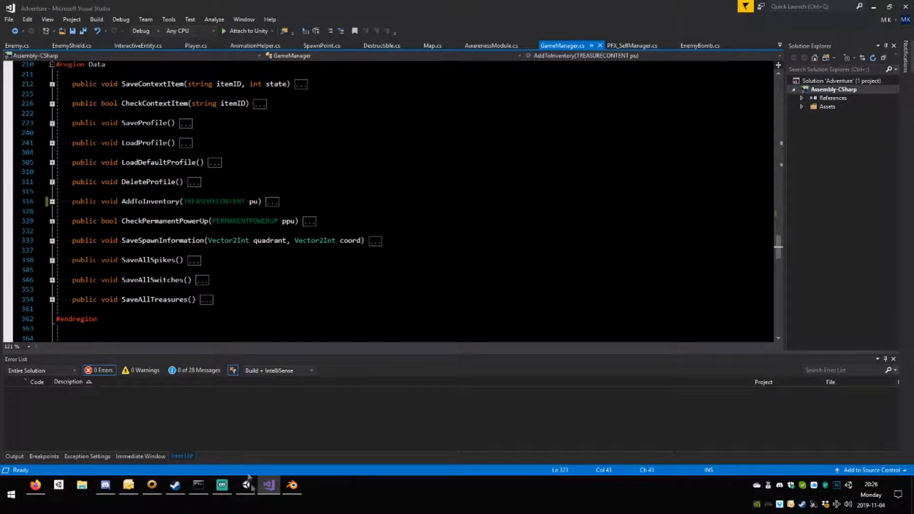
# Switch to Unity, start play mode, view the game maximized, and return to the normal layout with the Scene view shown.
pyautogui.click(246, 484)
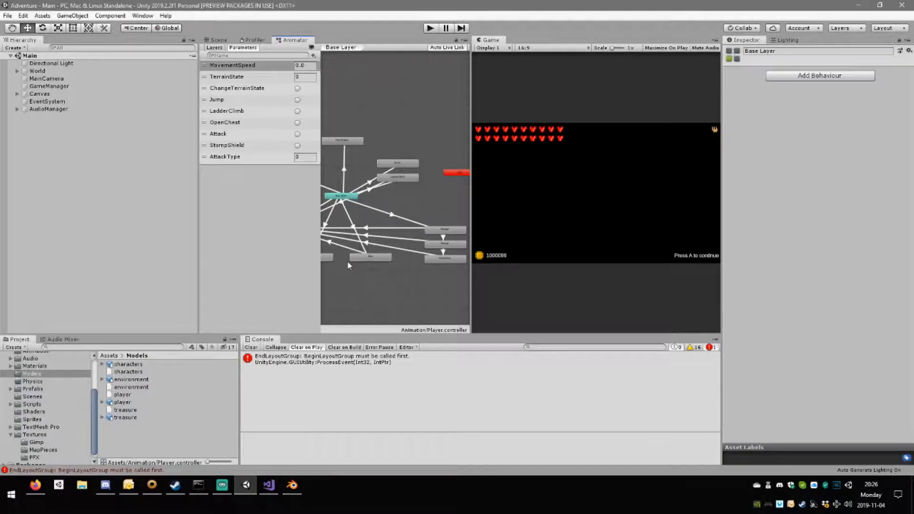
pyautogui.click(431, 28)
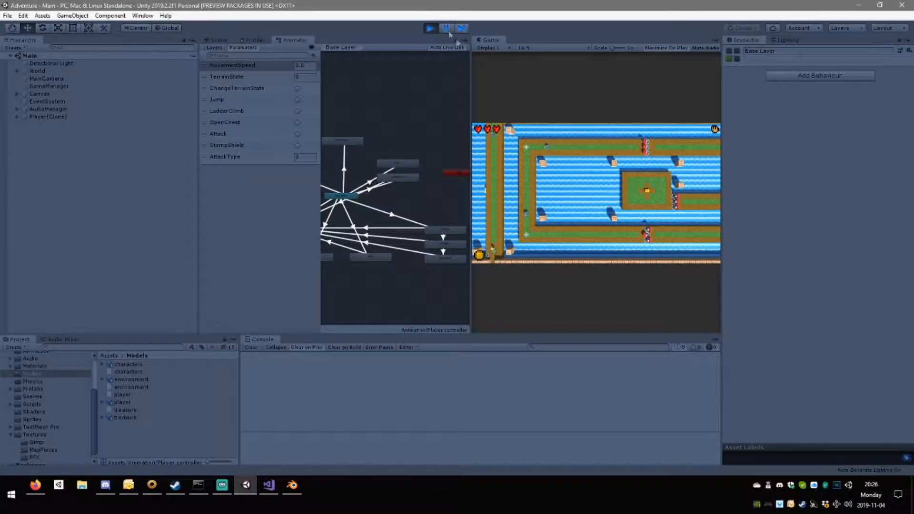
pyautogui.hotkey('shift', 'space')
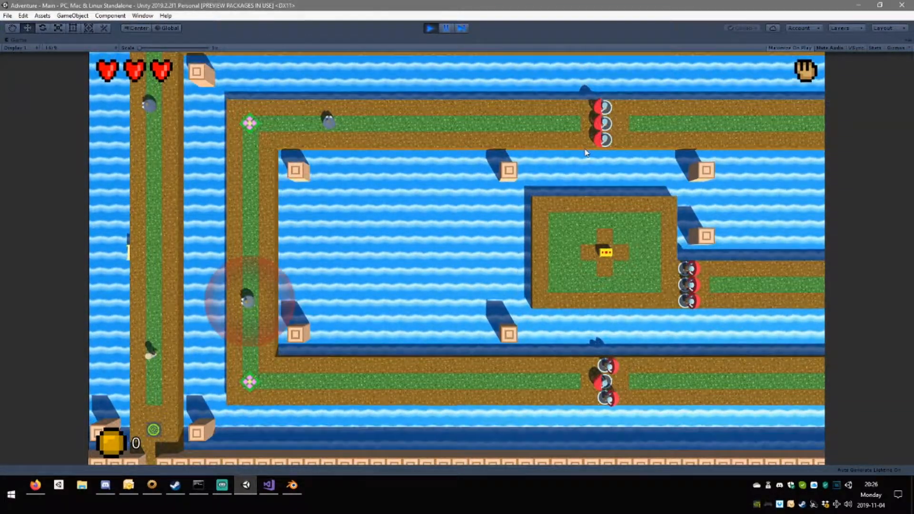
pyautogui.click(447, 28)
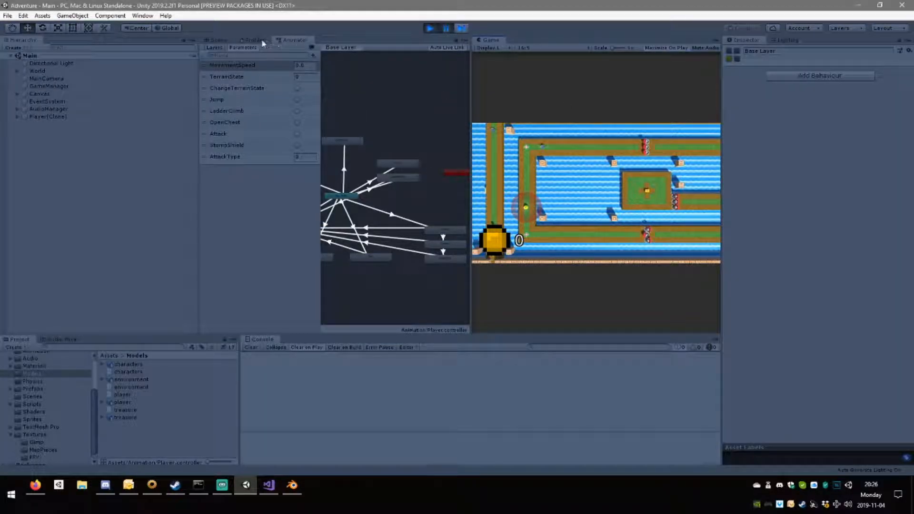
pyautogui.click(218, 40)
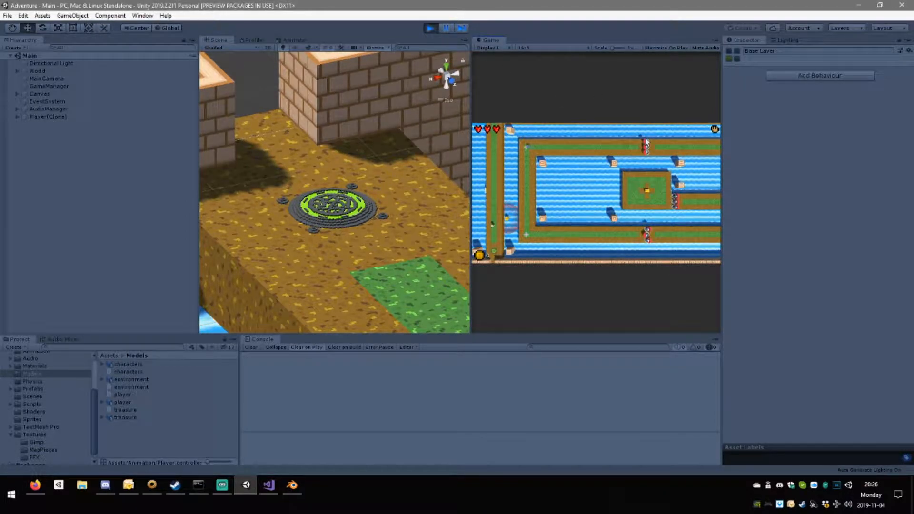
# Move the player back and forth around the round green pad to check movement and attacks in the Scene view.
pyautogui.press('s')
pyautogui.press('w')
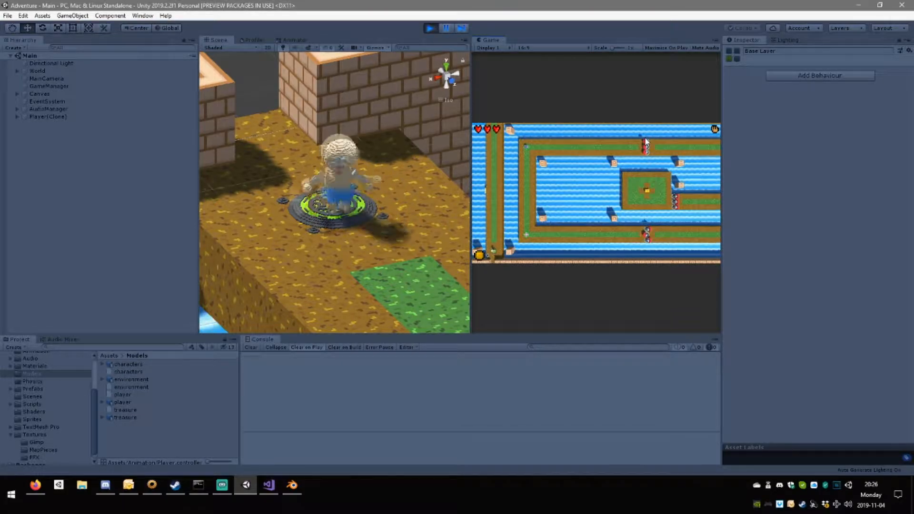
pyautogui.press('s')
pyautogui.press('w')
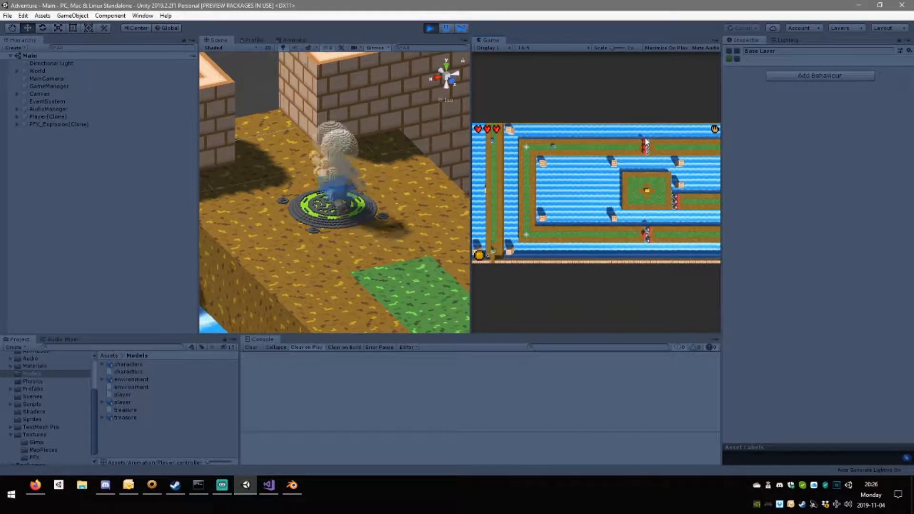
pyautogui.press('w')
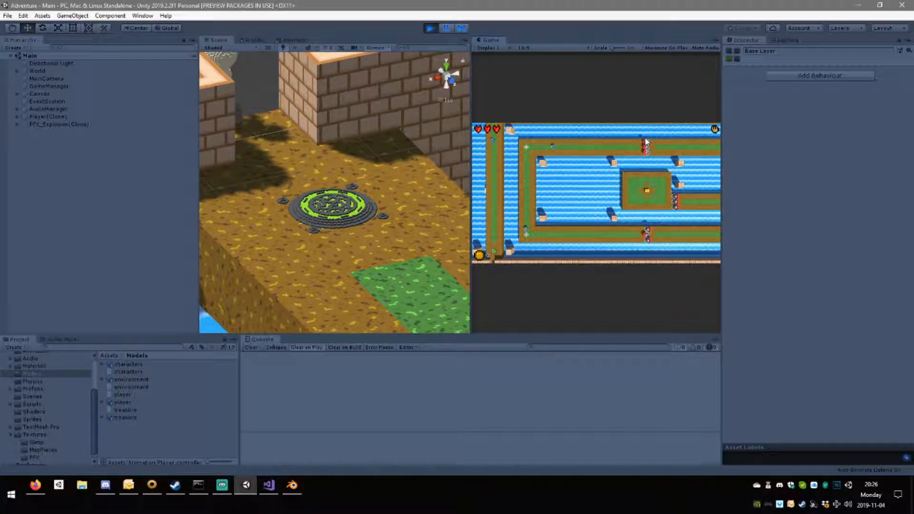
pyautogui.press('w')
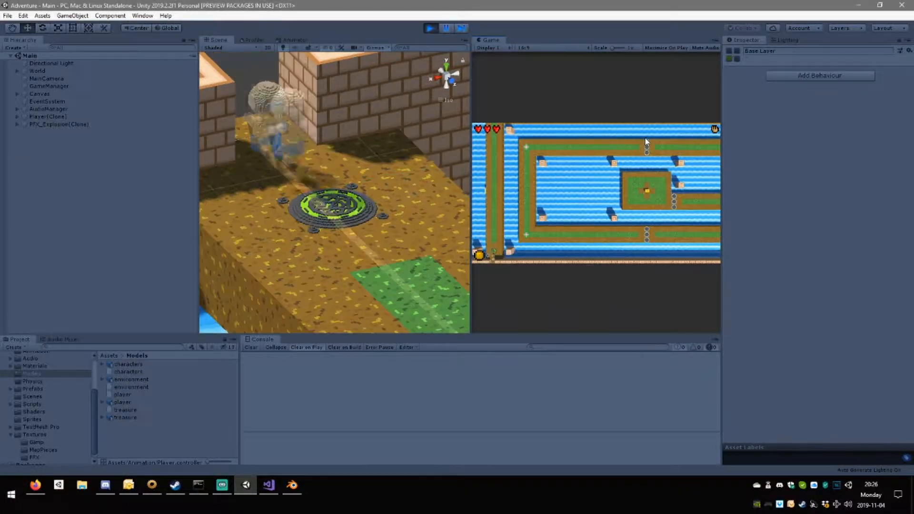
pyautogui.press('s')
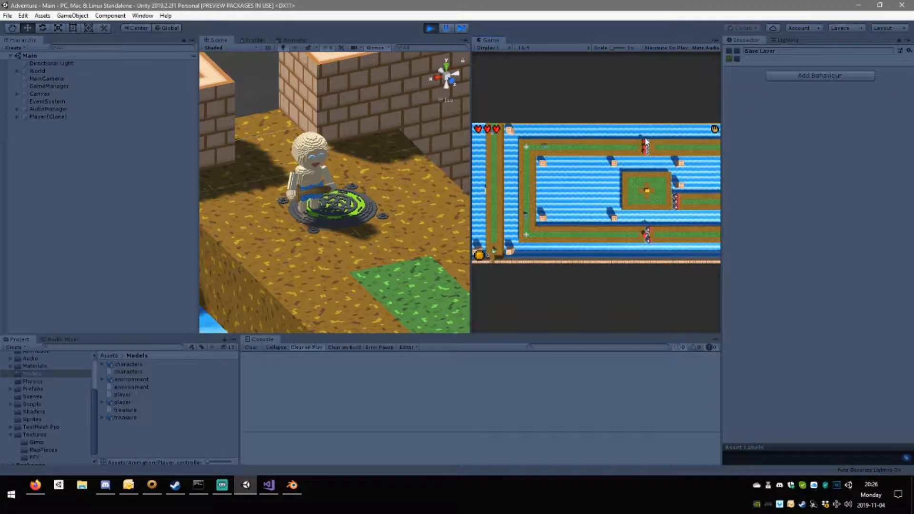
pyautogui.press('w')
pyautogui.press('w')
pyautogui.press('s')
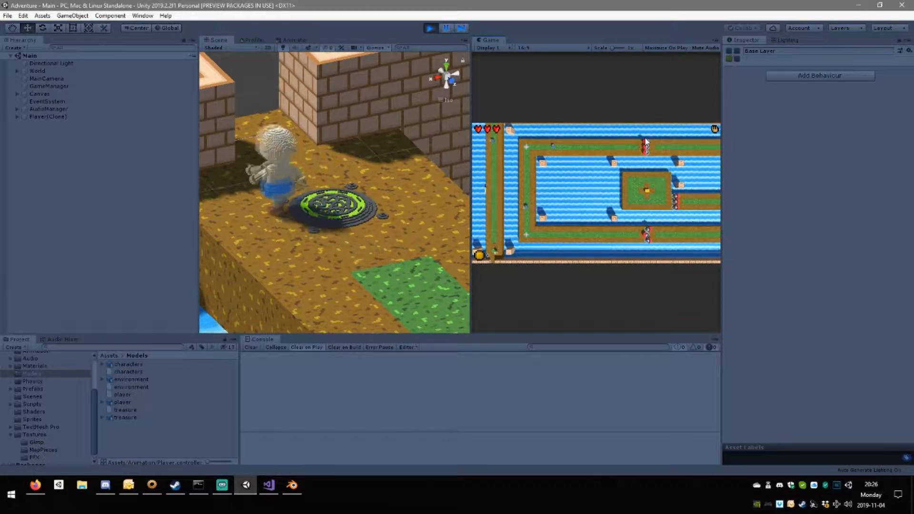
pyautogui.press('w')
pyautogui.press('w')
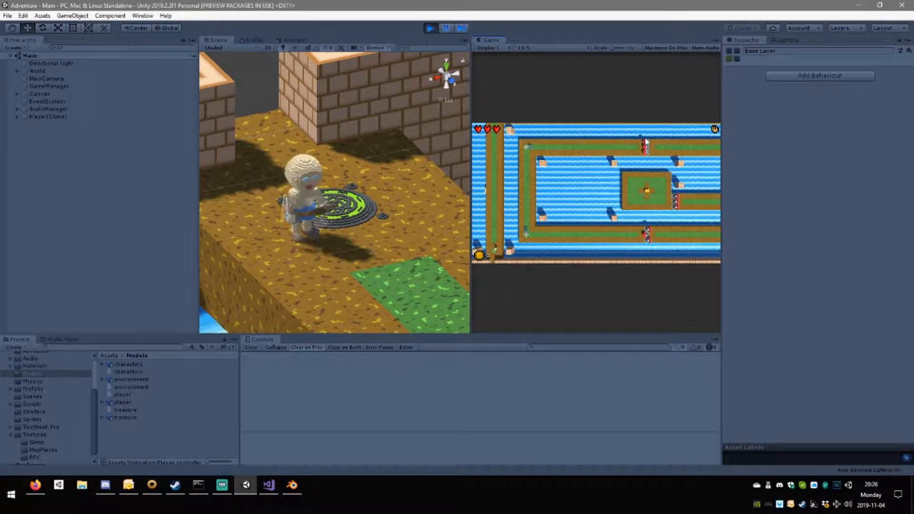
pyautogui.press('w')
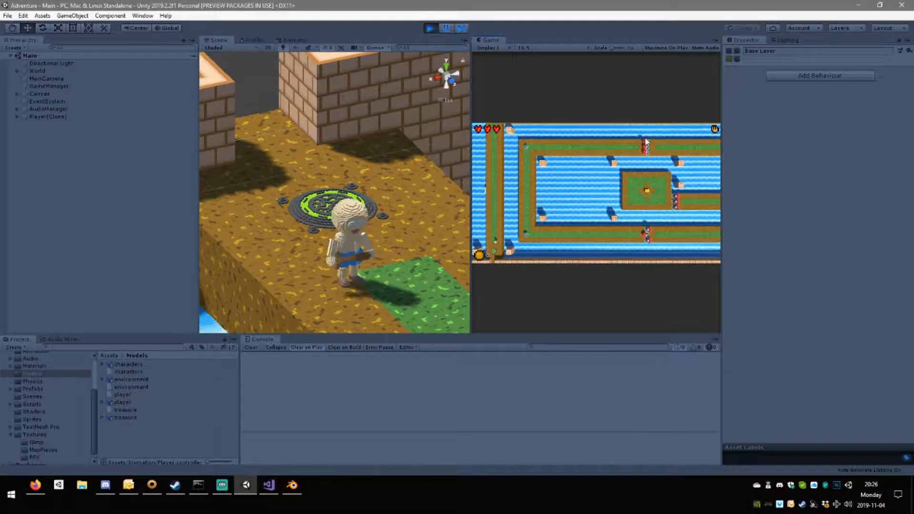
pyautogui.press('w')
pyautogui.press('s')
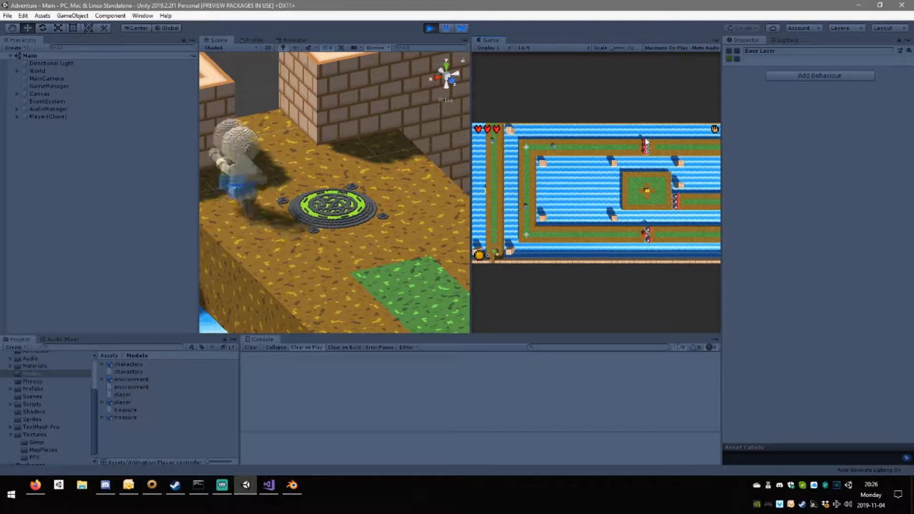
# Test the player's sword swings while moving beside the green pad, and pause the running game.
pyautogui.press('d')
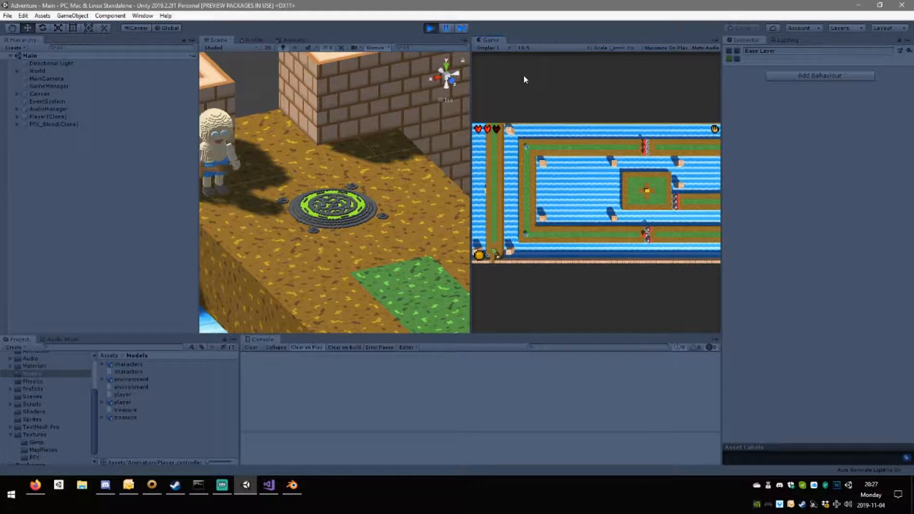
pyautogui.press('a')
pyautogui.press('w')
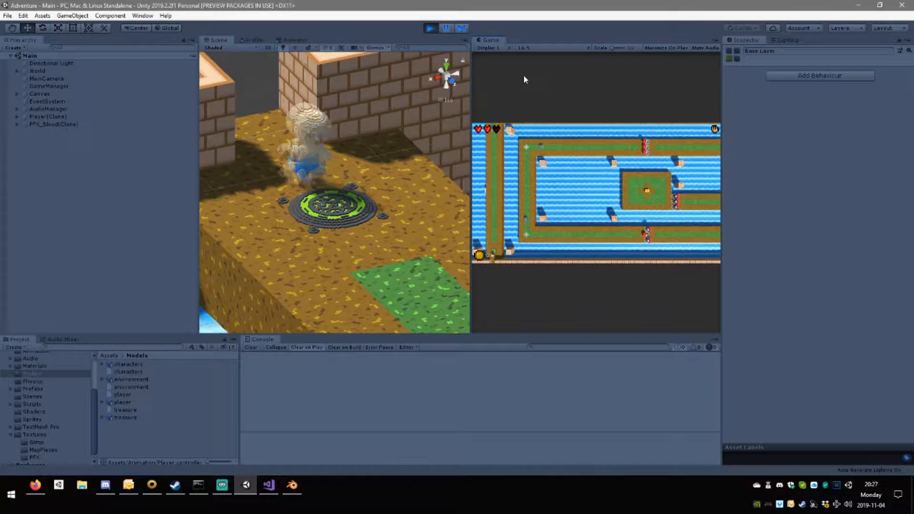
pyautogui.press('w')
pyautogui.press('s')
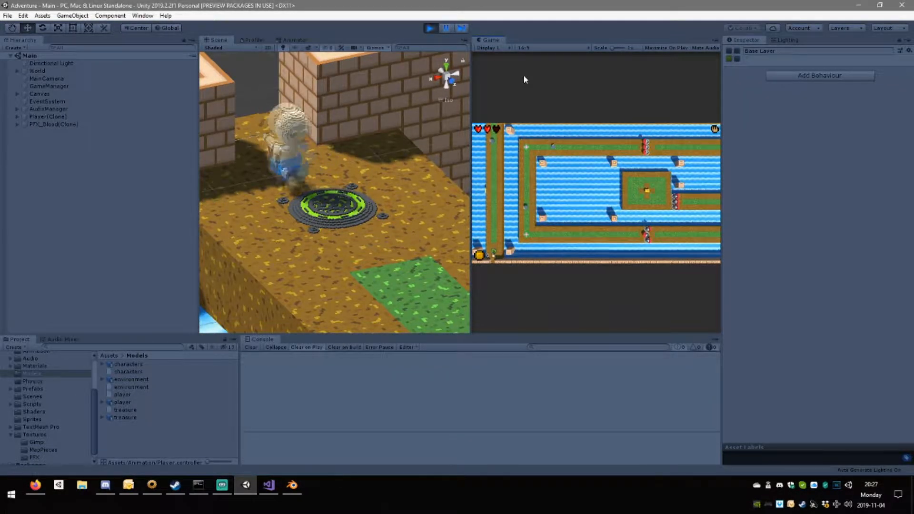
pyautogui.press('w')
pyautogui.press('s')
pyautogui.press('w')
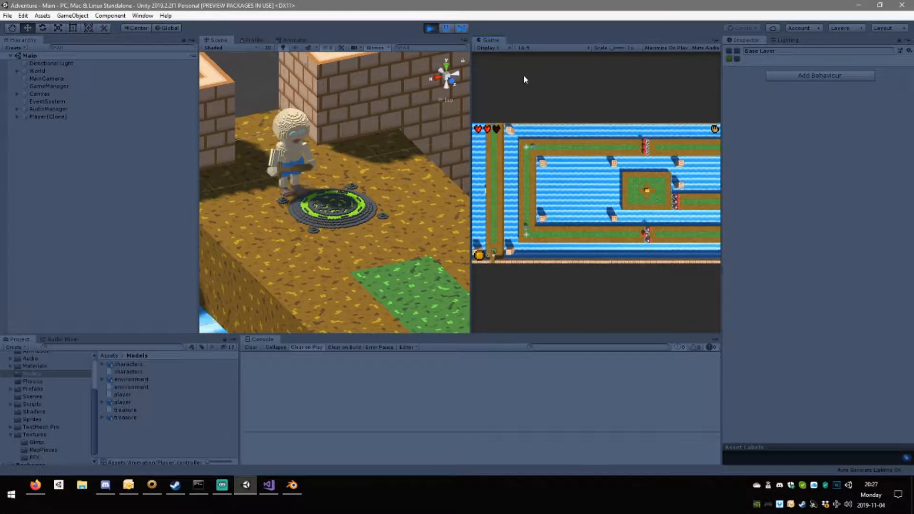
pyautogui.click(447, 29)
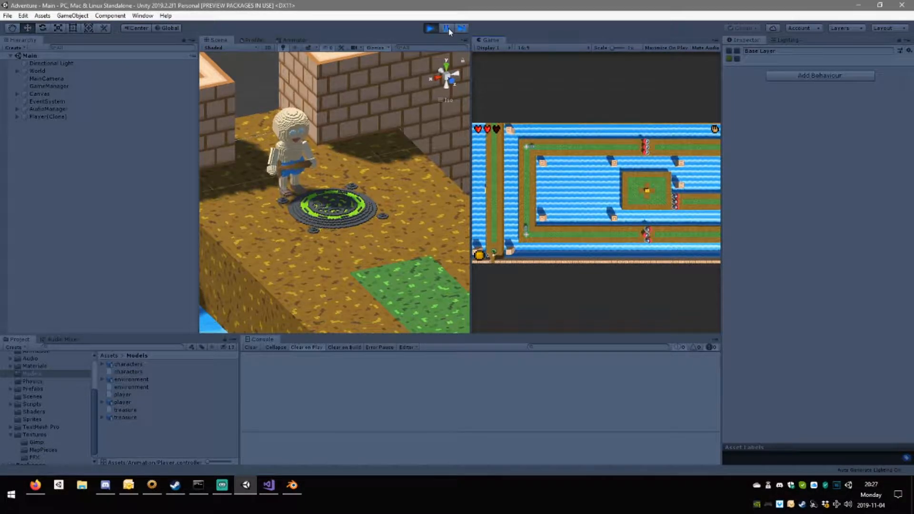
# Move the player past the round green pad, pause during a sword swing, and examine the pose from several angles in the Scene view.
pyautogui.press('w')
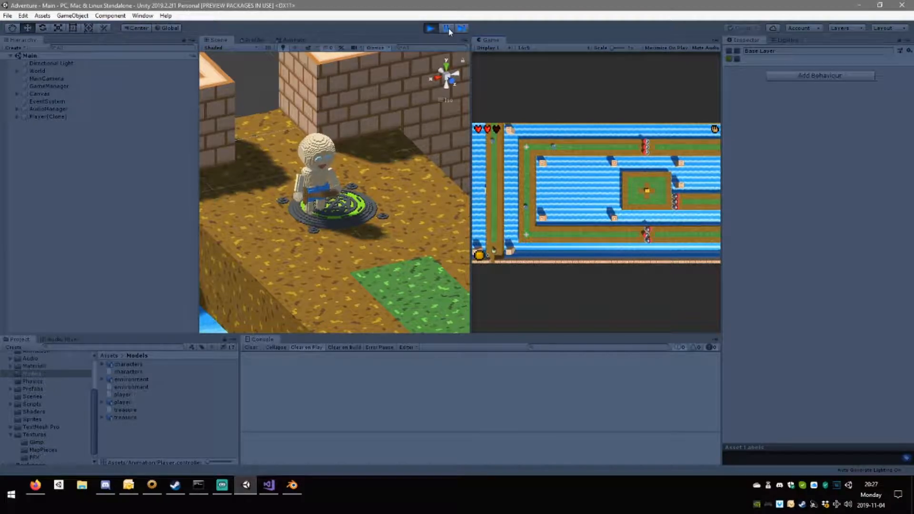
pyautogui.click(448, 29)
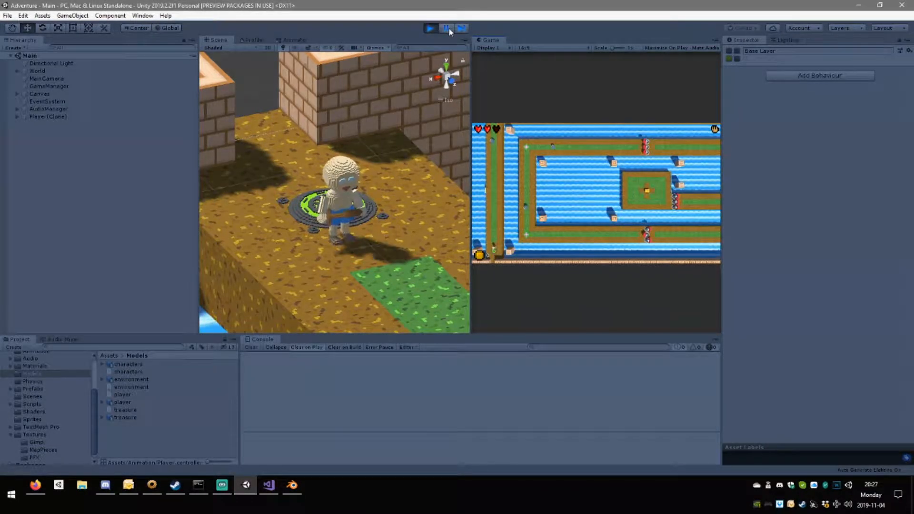
pyautogui.moveTo(364, 261); pyautogui.dragTo(386, 285, button='right')
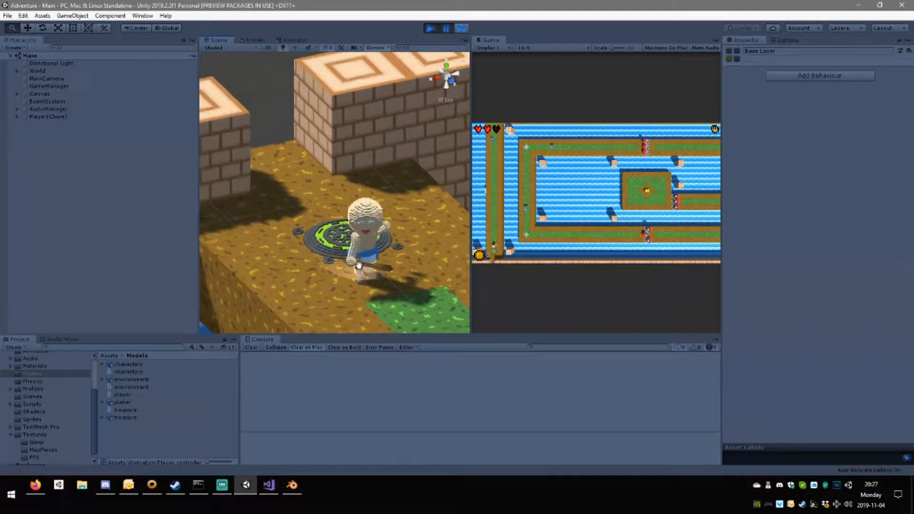
pyautogui.moveTo(428, 281); pyautogui.dragTo(330, 218, button='middle')
pyautogui.moveTo(330, 219); pyautogui.dragTo(376, 198, button='right')
pyautogui.scroll(3, 357, 210)
pyautogui.moveTo(345, 216); pyautogui.dragTo(318, 250, button='middle')
pyautogui.moveTo(318, 250); pyautogui.dragTo(404, 261, button='right')
pyautogui.moveTo(403, 261); pyautogui.dragTo(373, 218, button='middle')
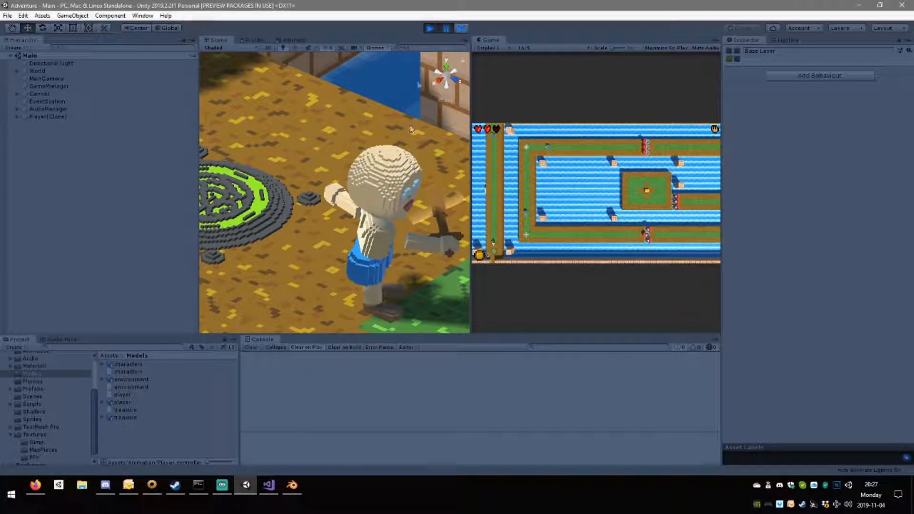
# Resume the paused game and test repeated sword swings while the player moves along the green grass strip.
pyautogui.click(446, 28)
pyautogui.scroll(-7, 397, 171)
pyautogui.scroll(-8, 396, 175)
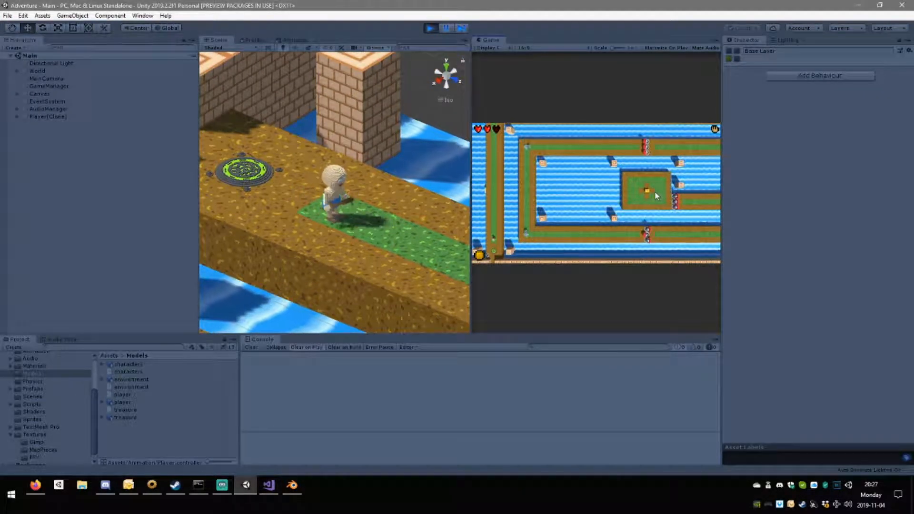
pyautogui.click(654, 192)
pyautogui.click(653, 192)
pyautogui.click(655, 195)
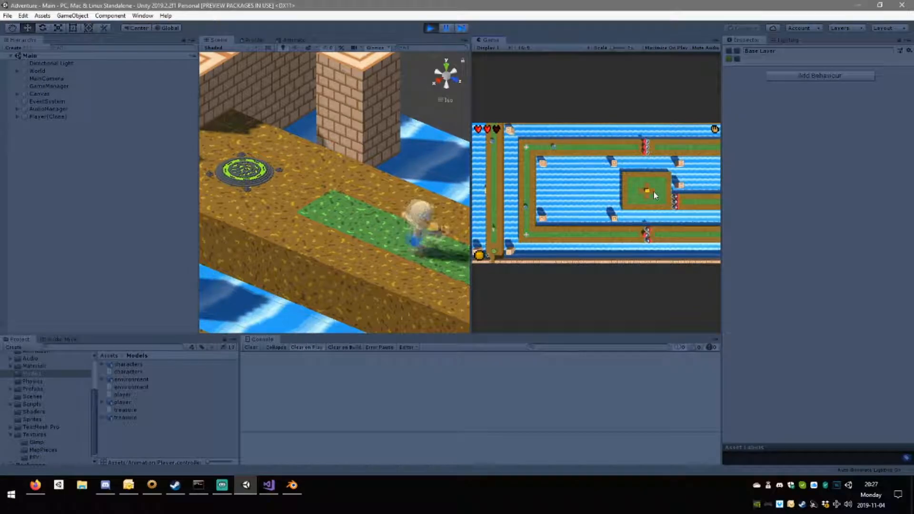
pyautogui.click(654, 195)
pyautogui.click(652, 191)
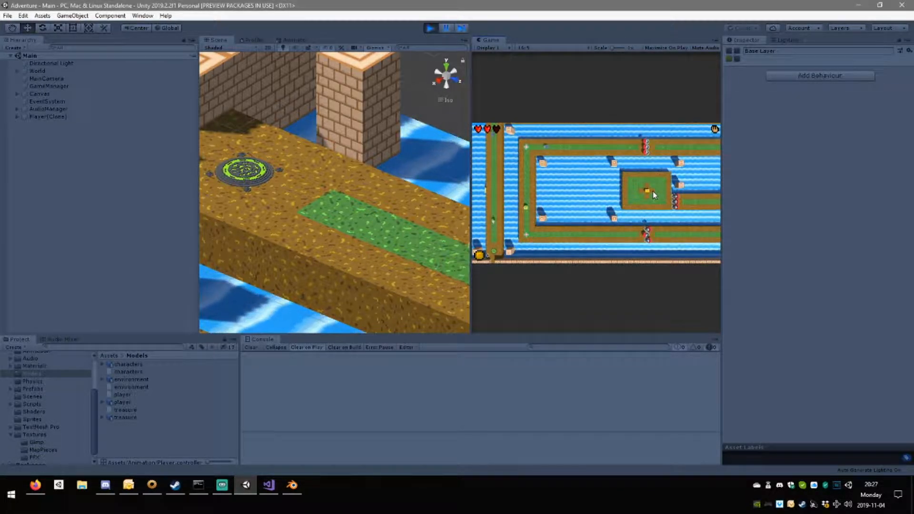
# Test movement and attacks back and forth between the round pad and the grass strip, and stop play mode.
pyautogui.press('s')
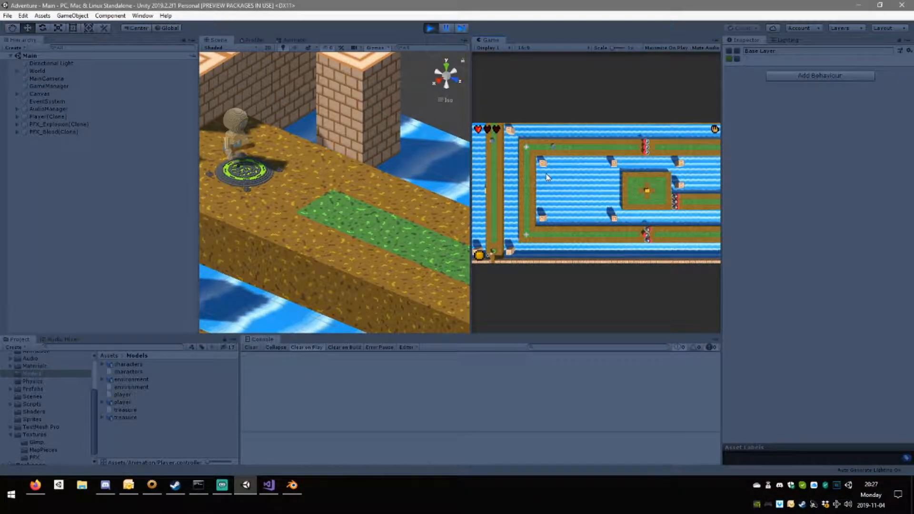
pyautogui.press('w')
pyautogui.press('w')
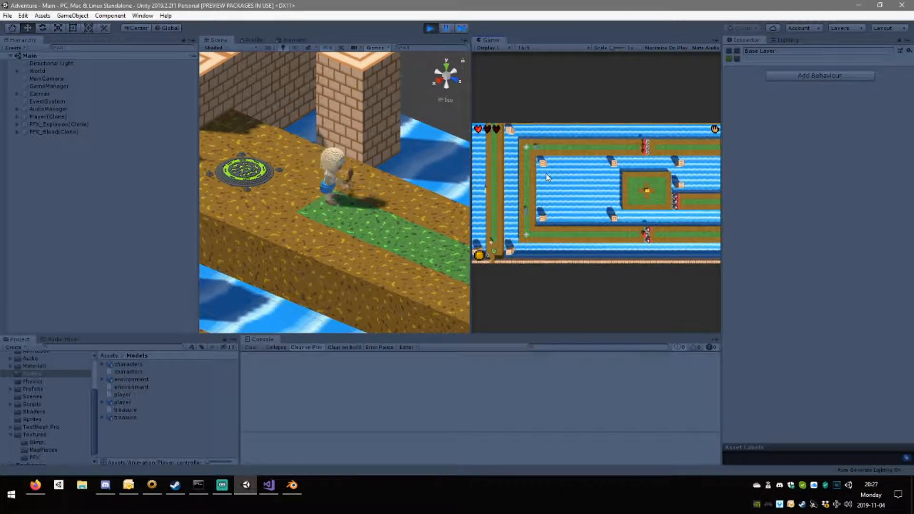
pyautogui.press('w')
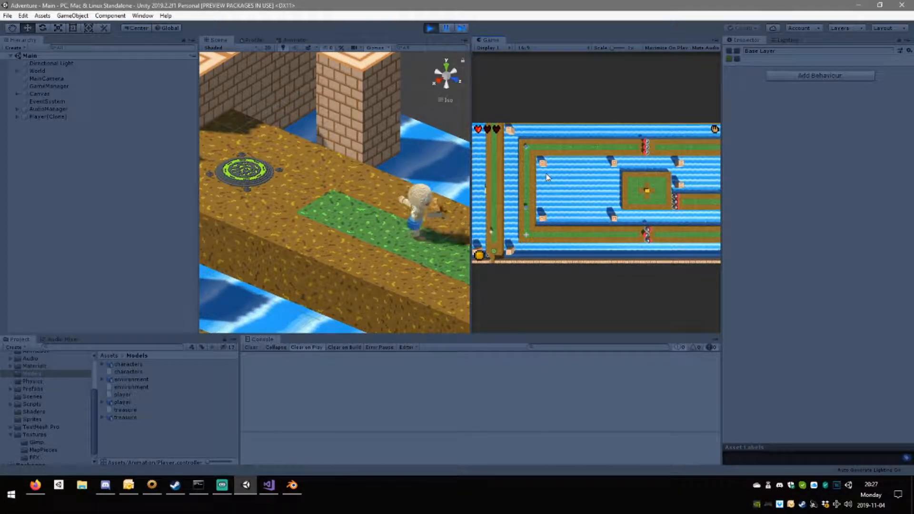
pyautogui.press('s')
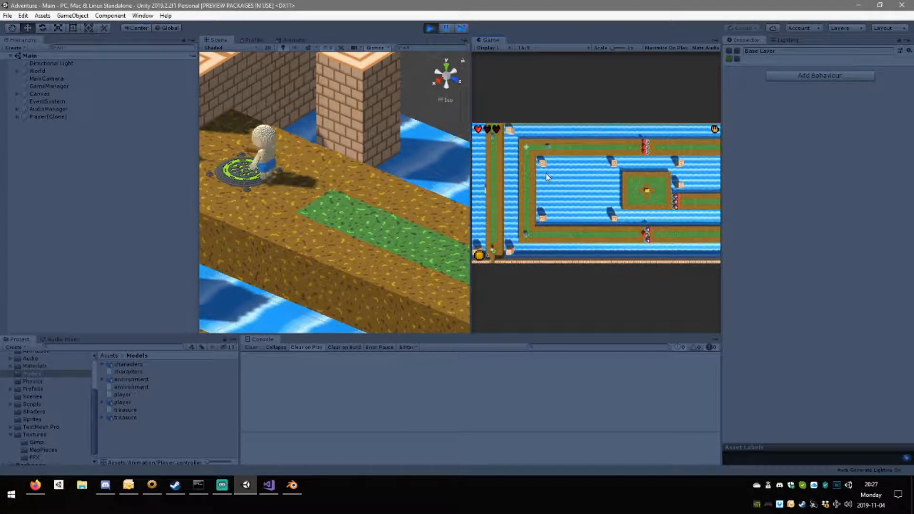
pyautogui.press('w')
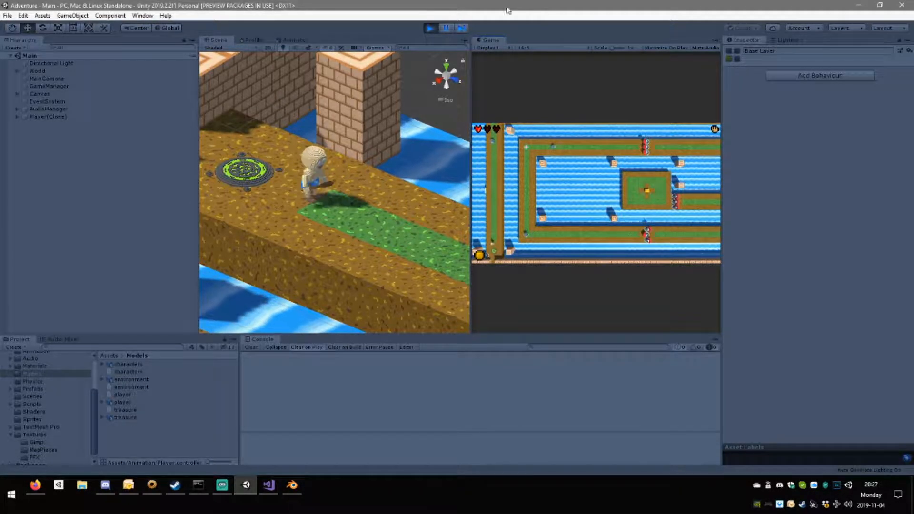
pyautogui.click(433, 32)
# Switch to Visual Studio, open Player.cs, collapse AttackRoutine() and expand PlayerReadyToAttack().
pyautogui.click(269, 485)
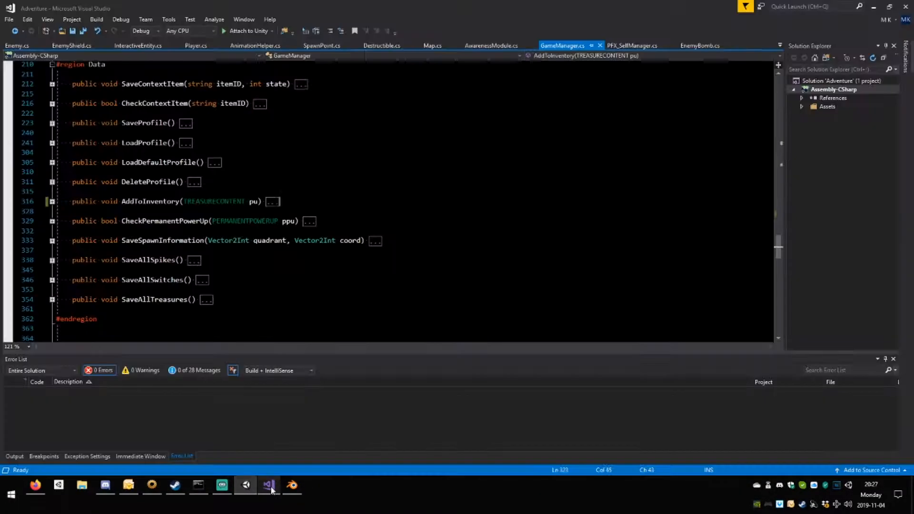
pyautogui.scroll(15, 380, 199)
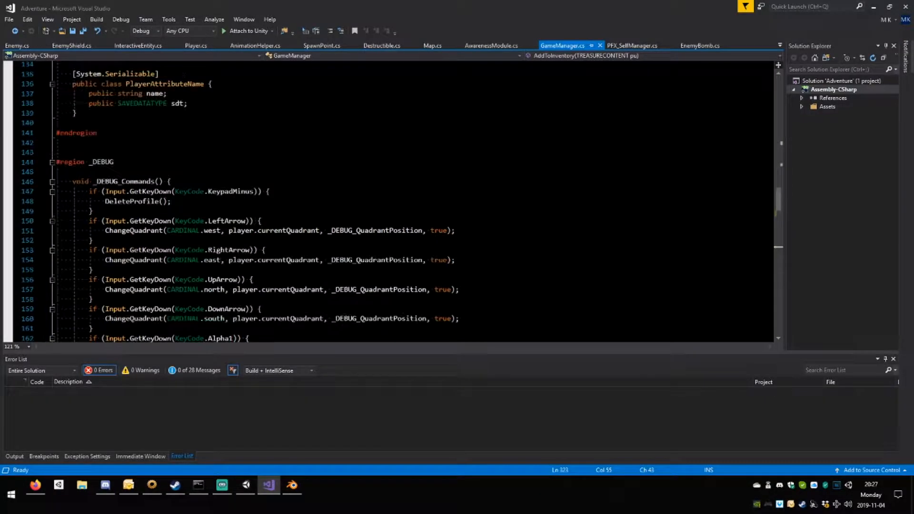
pyautogui.scroll(-10, 380, 199)
pyautogui.scroll(3, 381, 200)
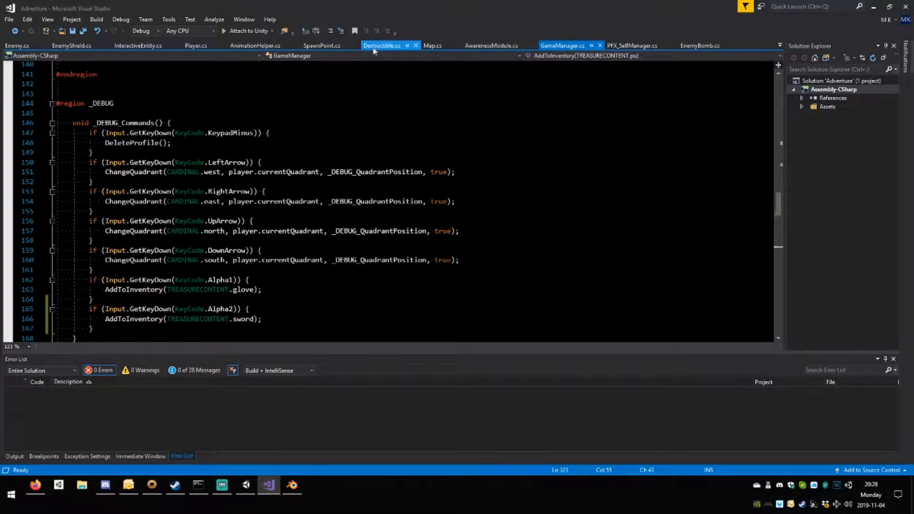
pyautogui.click(194, 46)
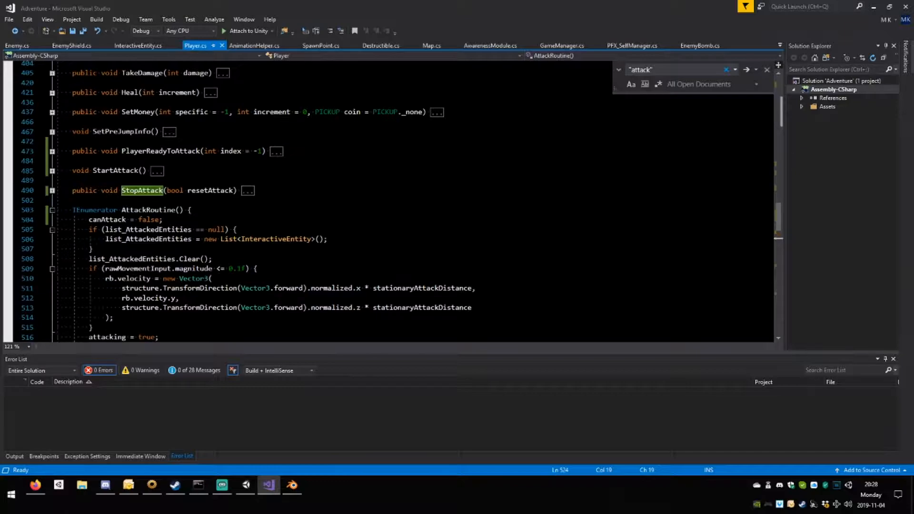
pyautogui.hotkey('ctrl', 'm')
pyautogui.hotkey('ctrl', 'm')
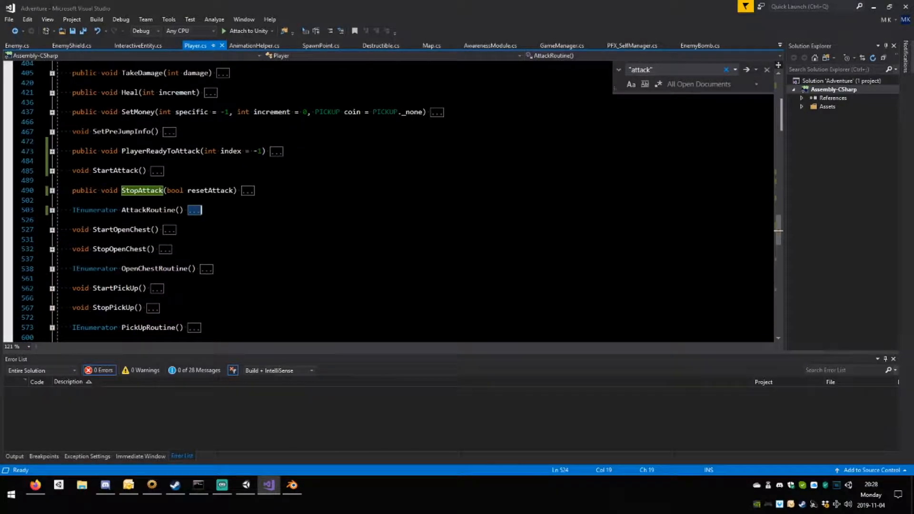
pyautogui.click(52, 151)
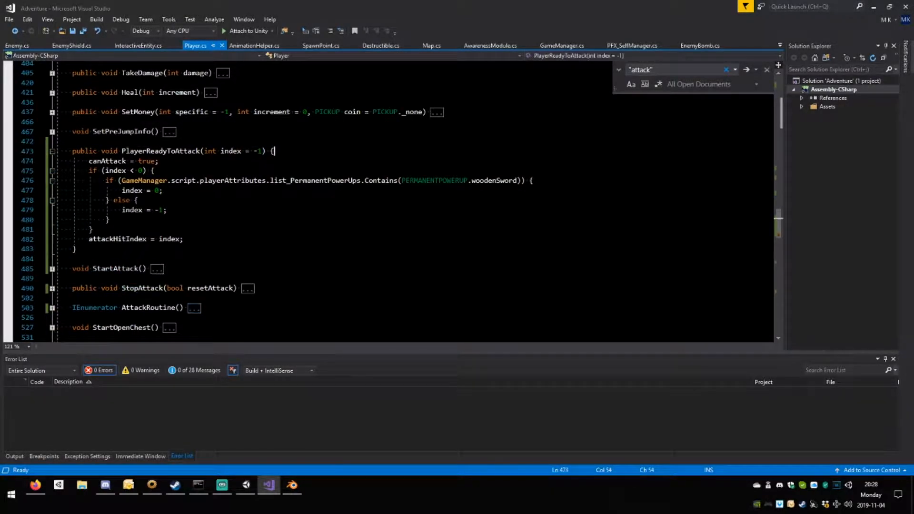
# Add Debug.Log(index); as the first line of PlayerReadyToAttack() in Player.cs.
pyautogui.press('Return')
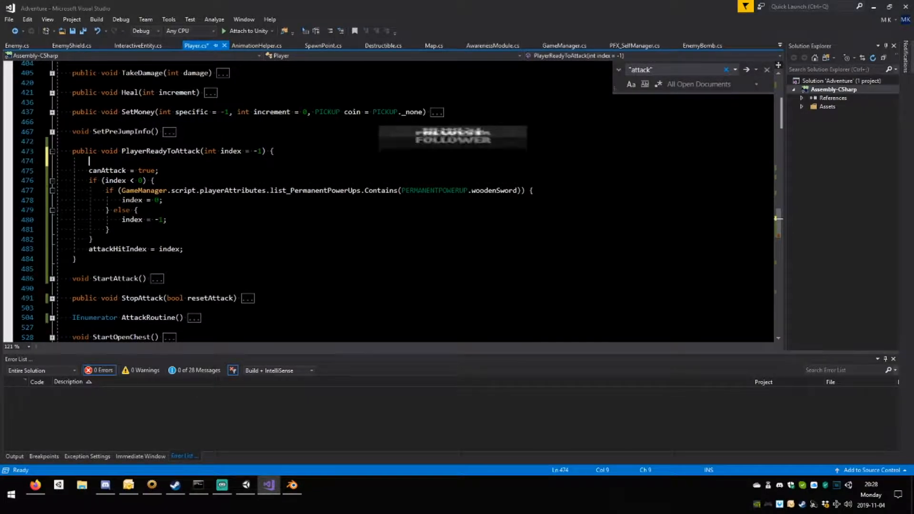
pyautogui.write('Debug')
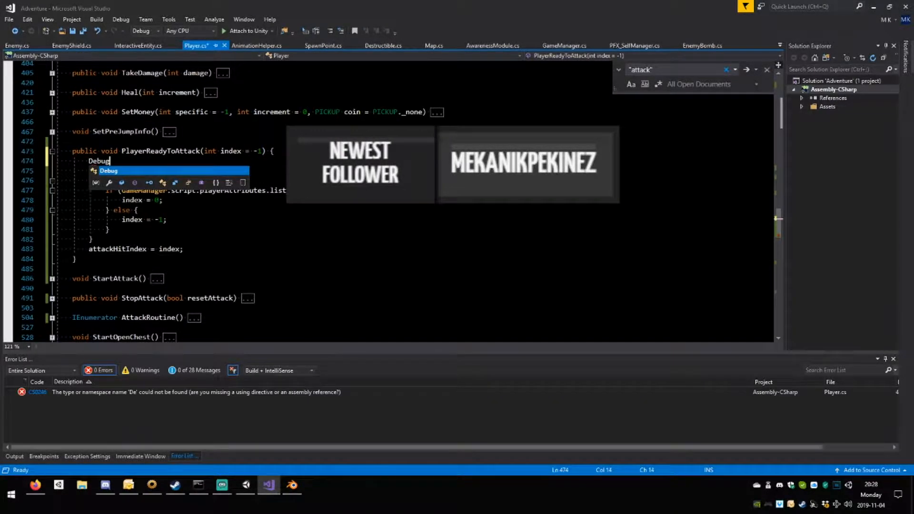
pyautogui.write('.Lo')
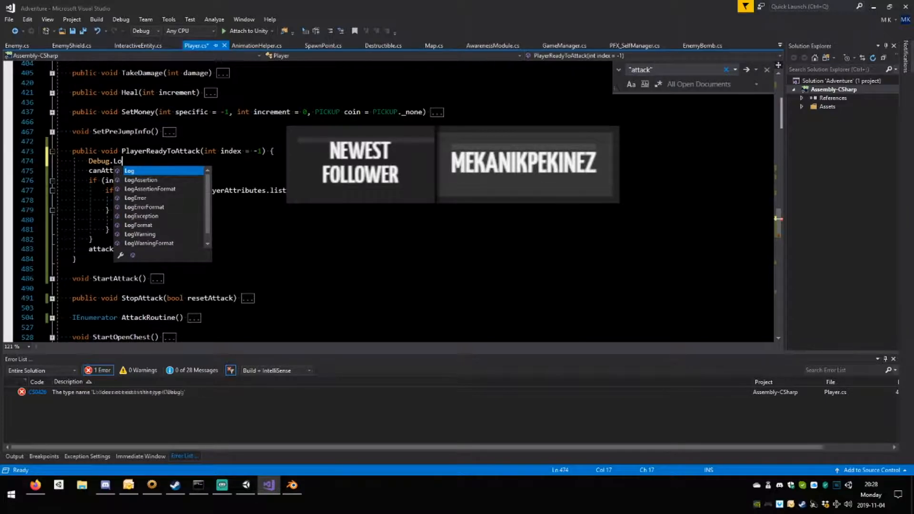
pyautogui.write('g(')
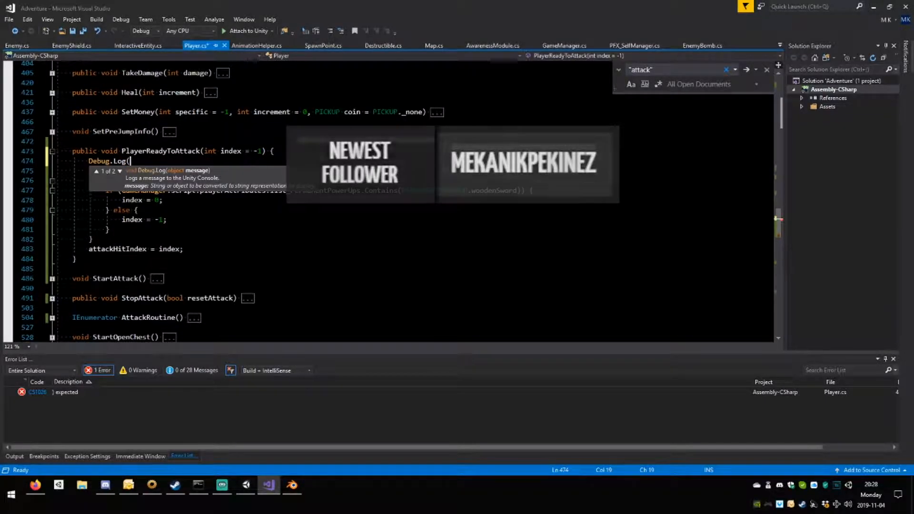
pyautogui.write('ind')
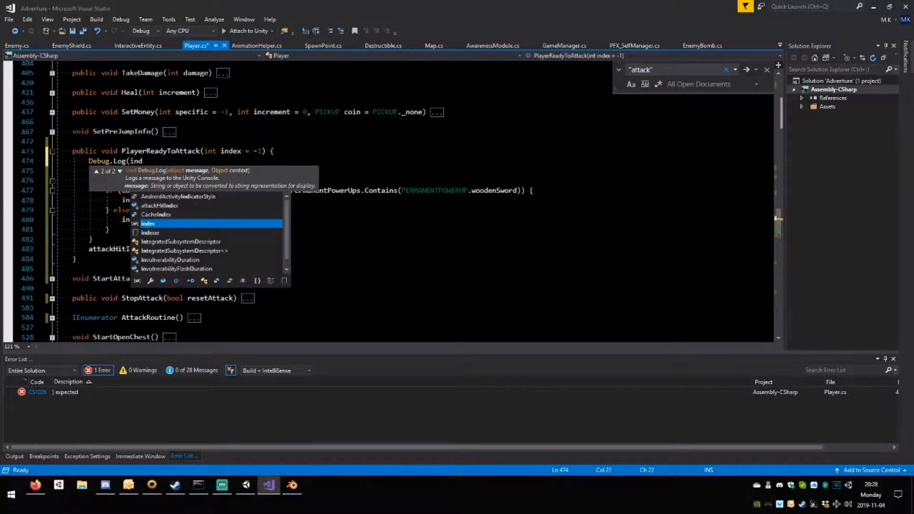
pyautogui.write('ex);')
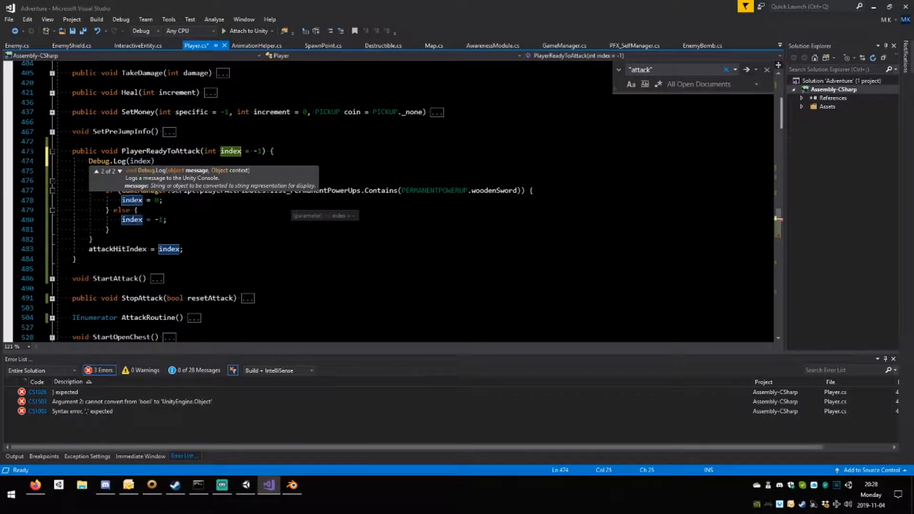
# Switch to Unity, run the game briefly, stop it, and look through the logged index messages in the Console.
pyautogui.click(246, 485)
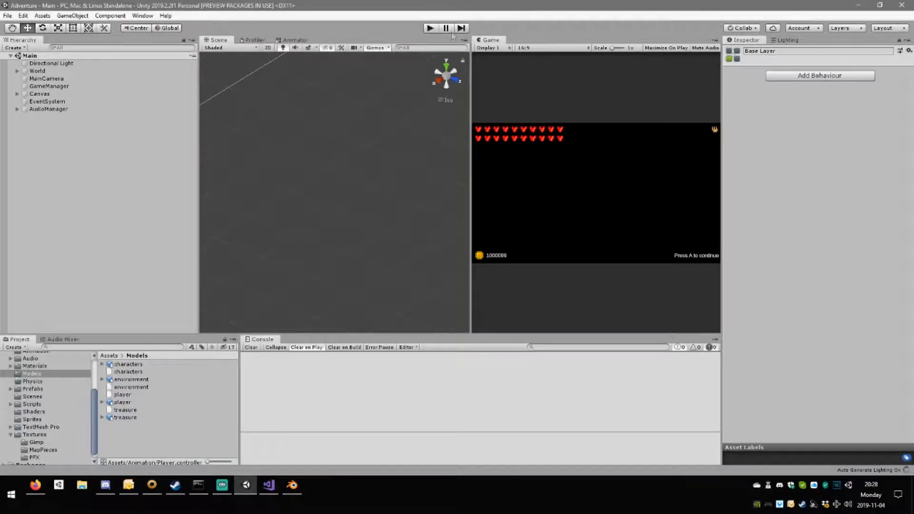
pyautogui.click(432, 28)
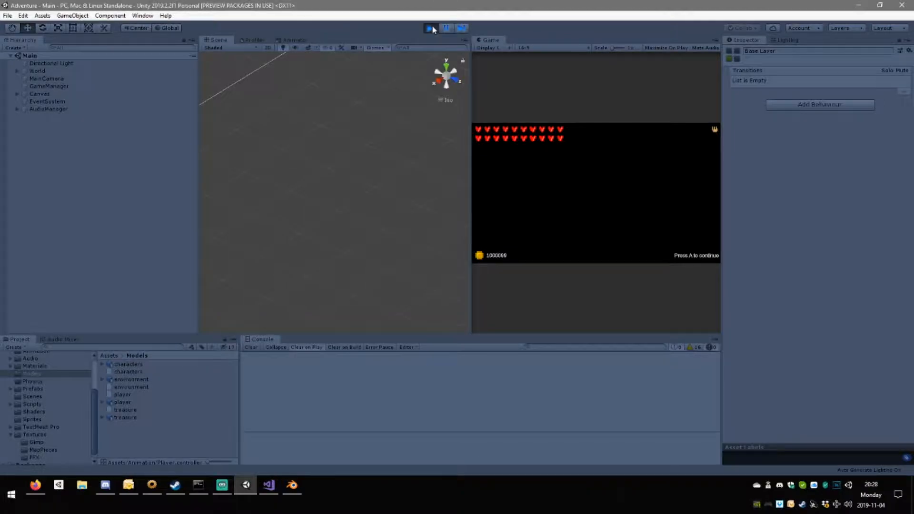
pyautogui.click(432, 27)
pyautogui.scroll(2, 437, 385)
pyautogui.scroll(-1, 428, 388)
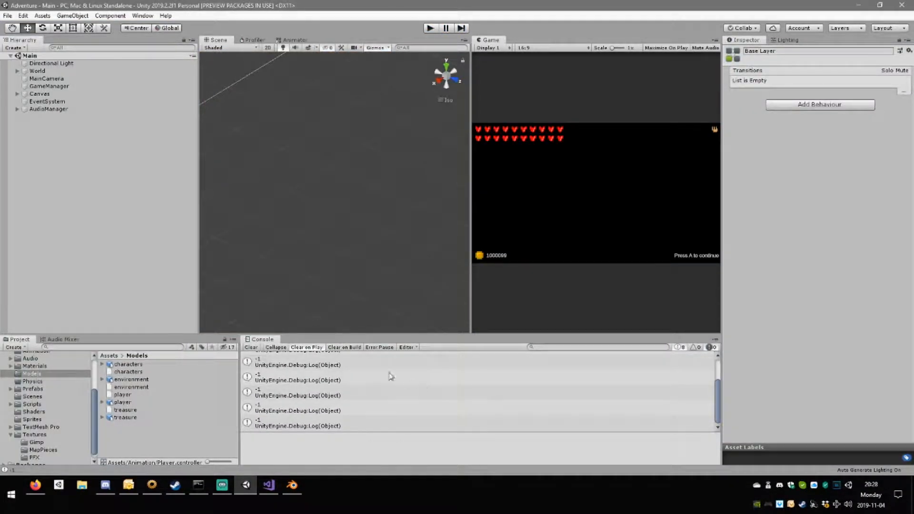
# Clear the Console, restart play mode with identical messages collapsed, and pause the game.
pyautogui.click(253, 347)
pyautogui.click(431, 28)
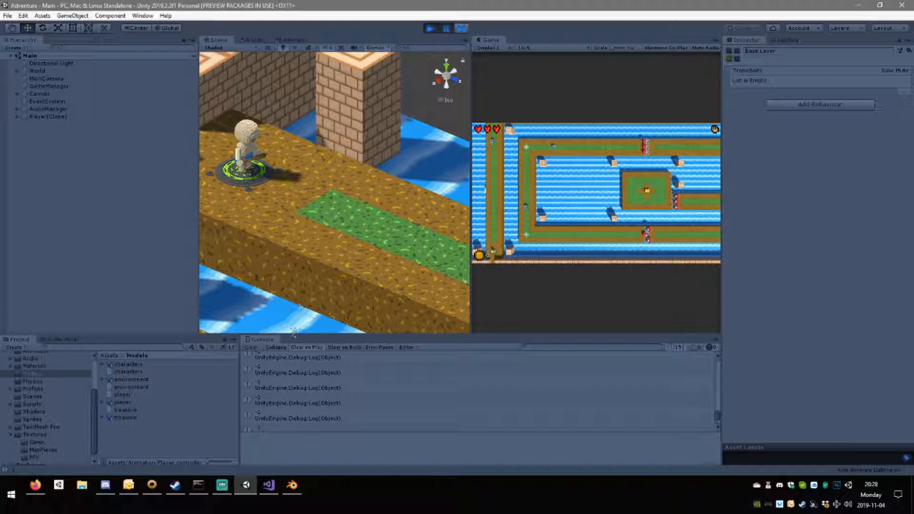
pyautogui.click(446, 28)
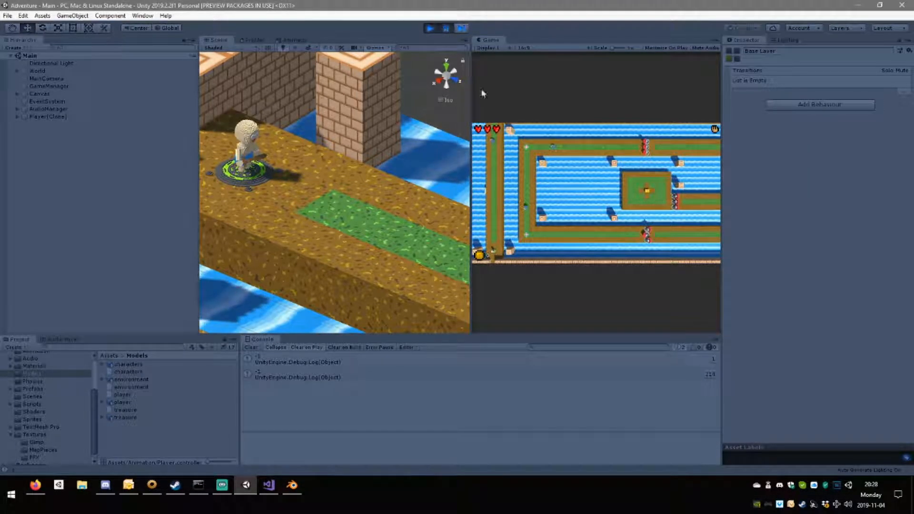
# Trace the repeated log message to the PlayerReadyToAttack() call in Player.cs's FixedUpdate() and review the code around it.
pyautogui.click(596, 363)
pyautogui.doubleClick(527, 372)
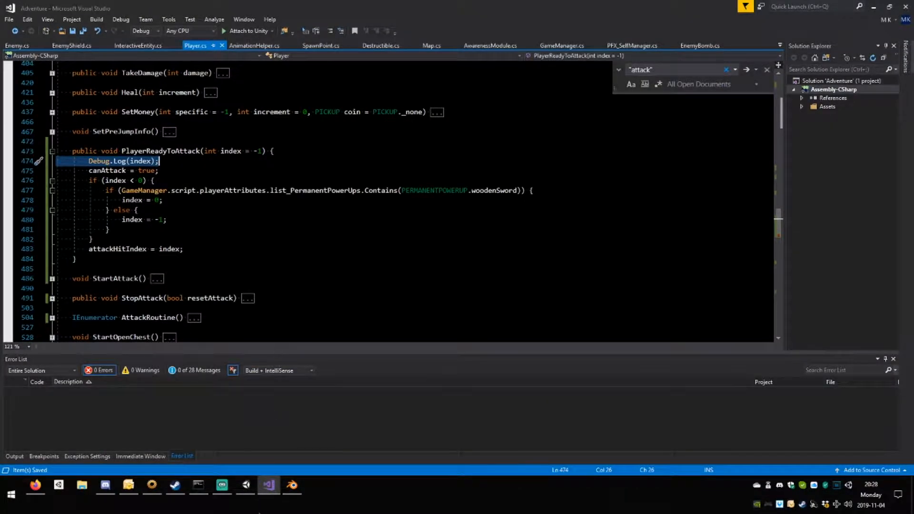
pyautogui.click(251, 490)
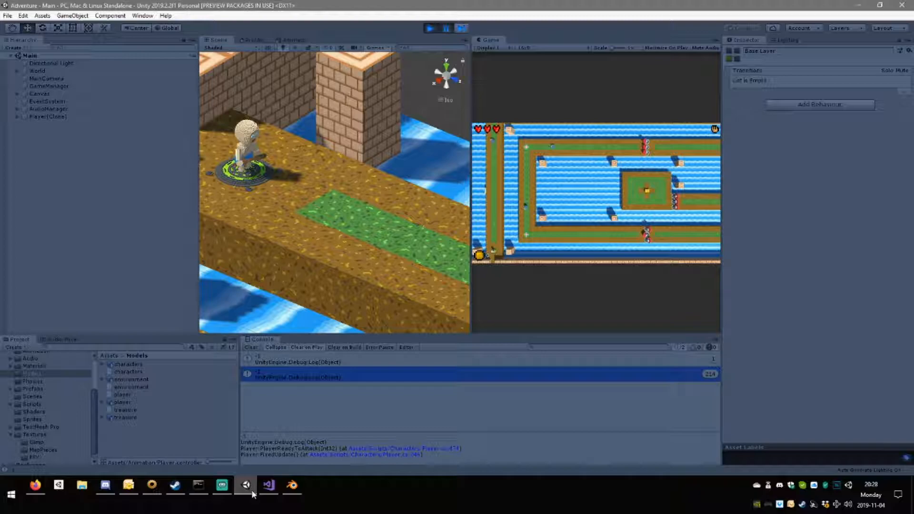
pyautogui.click(390, 454)
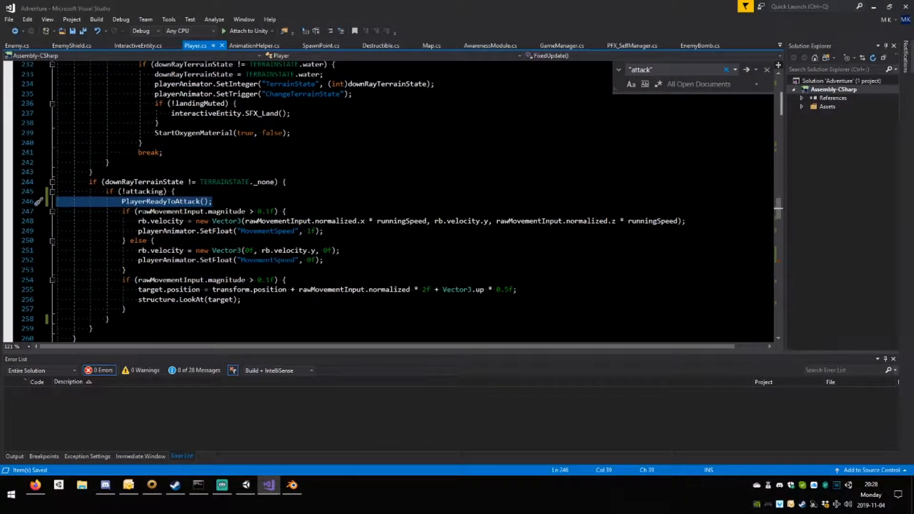
pyautogui.scroll(3, 177, 290)
pyautogui.scroll(5, 177, 289)
pyautogui.scroll(-7, 177, 290)
pyautogui.scroll(-2, 177, 290)
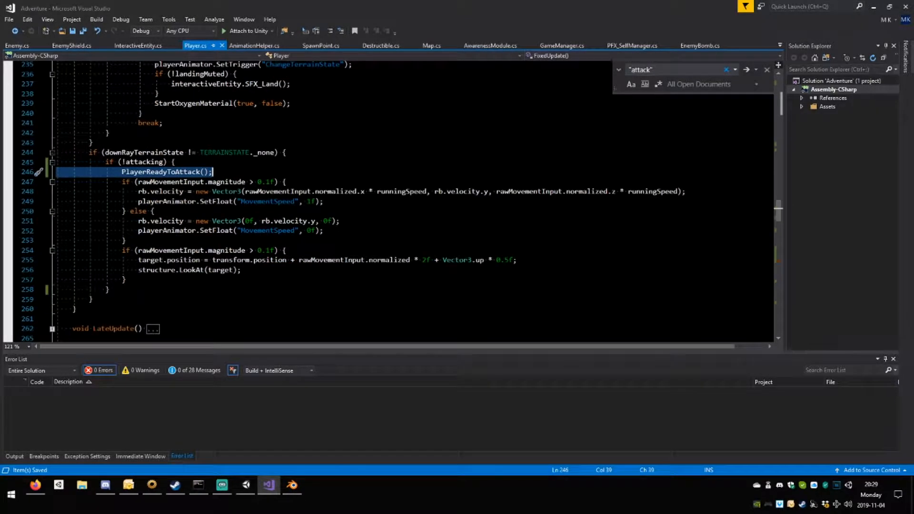
# Switch to Unity and test the Player's movement and attacks in play mode while watching the logged index messages.
pyautogui.click(248, 488)
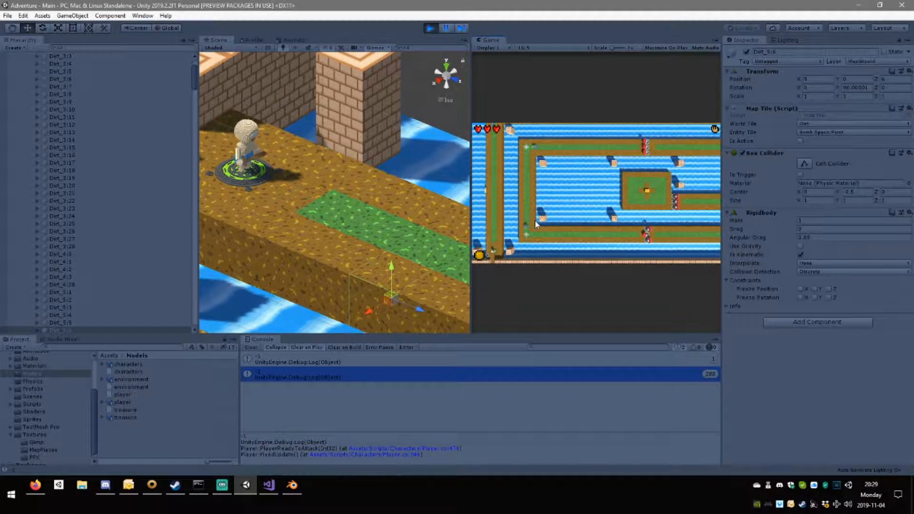
pyautogui.press('w')
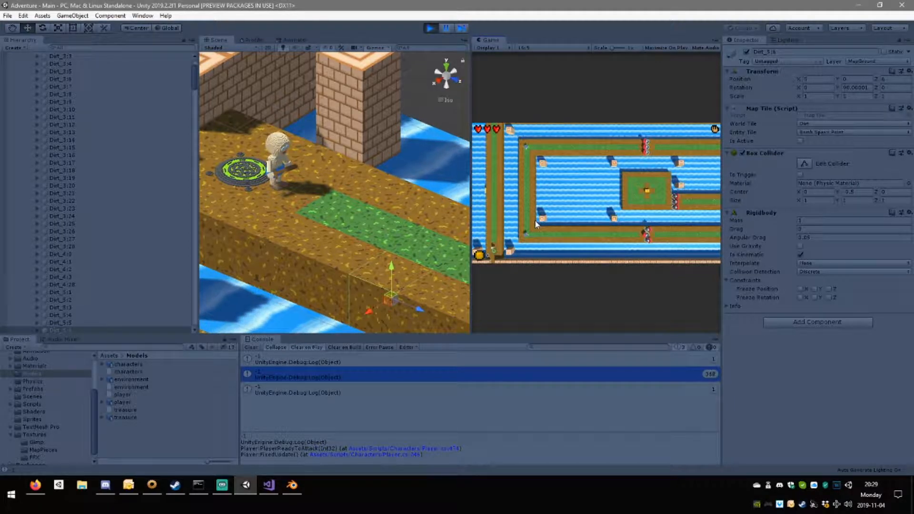
pyautogui.press('w')
pyautogui.press('s')
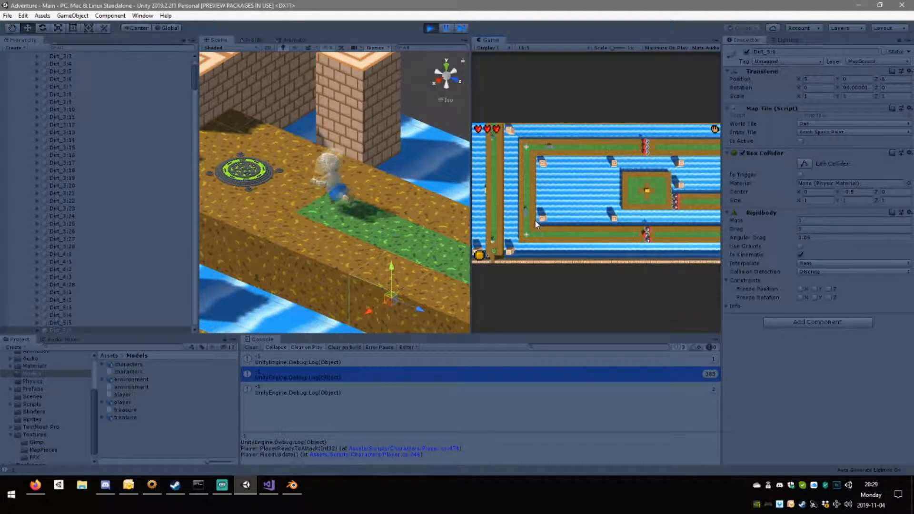
pyautogui.press('s')
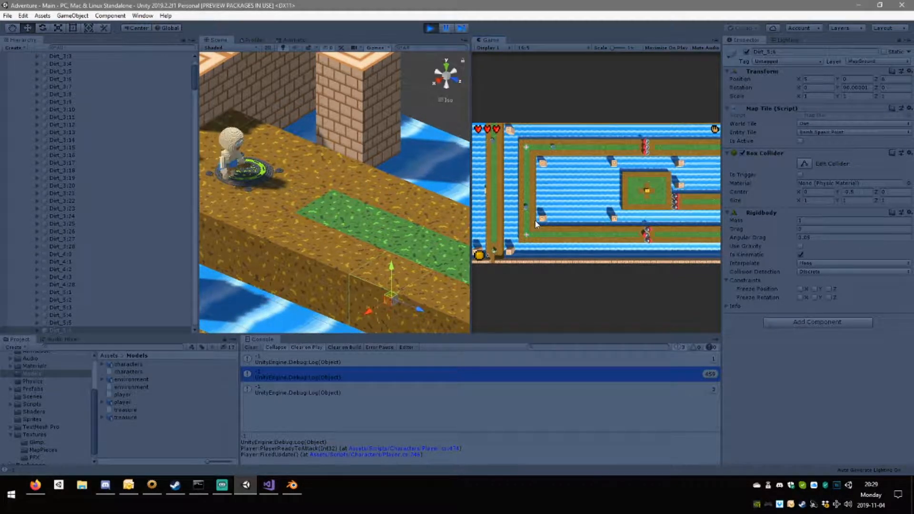
pyautogui.press('w')
# Trace the attack-end log message through PlayerReadyToAttack() and StopAttack() in Player.cs to PlayerAttackEnd() in InteractiveEntity.cs.
pyautogui.doubleClick(519, 392)
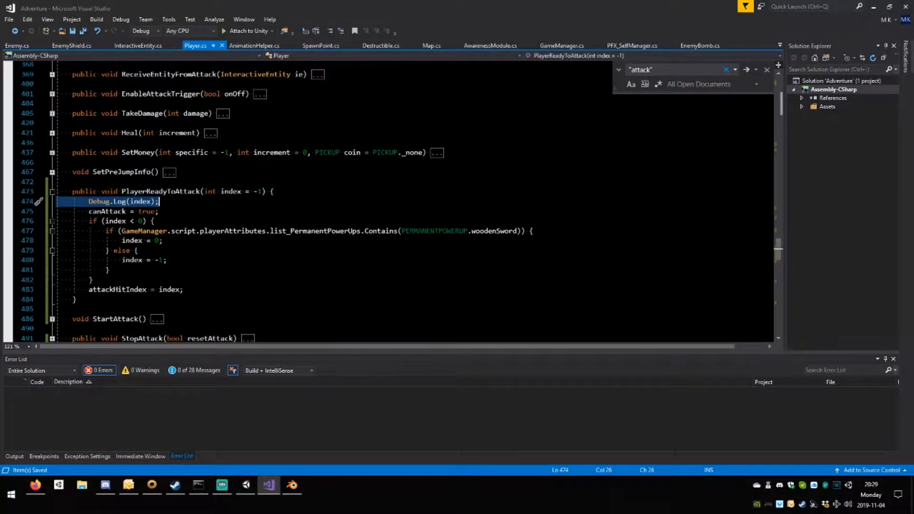
pyautogui.click(246, 484)
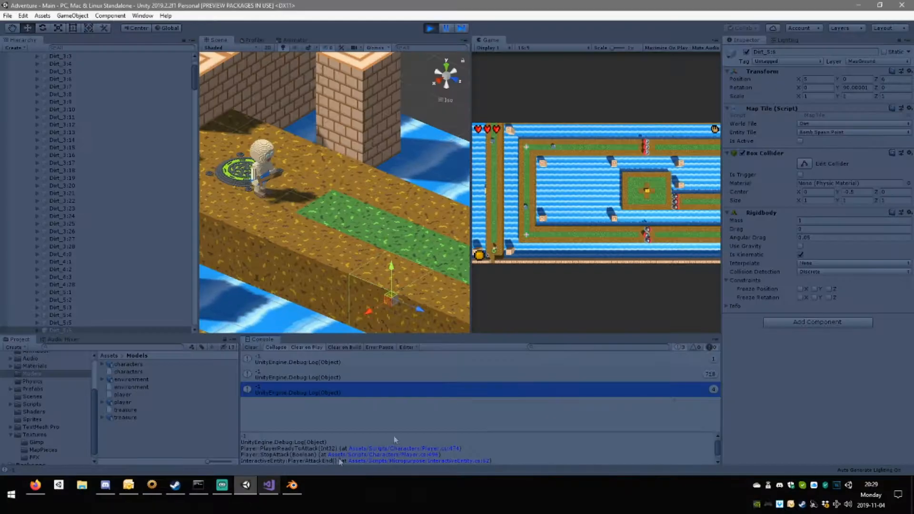
pyautogui.click(416, 453)
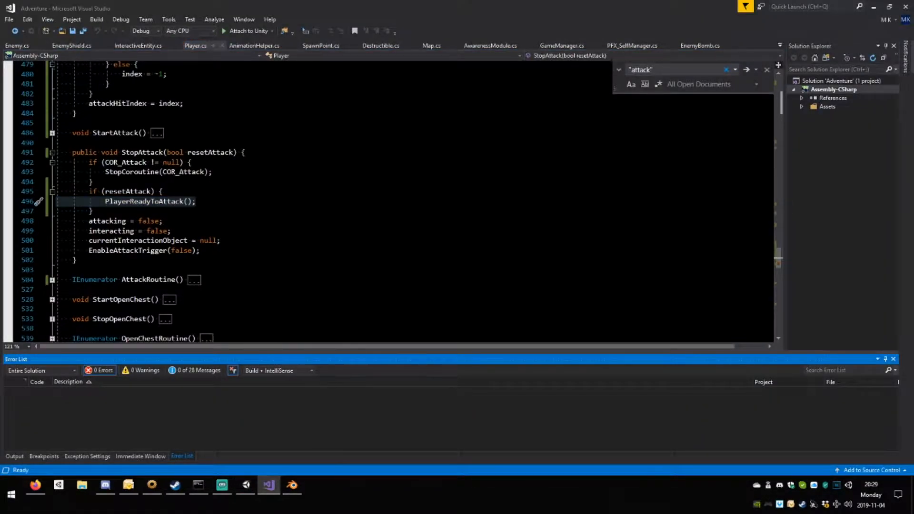
pyautogui.click(247, 485)
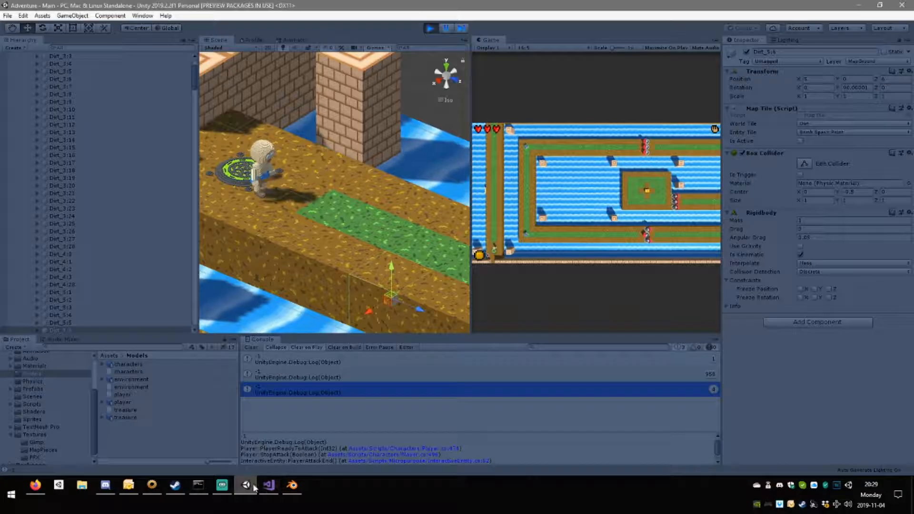
pyautogui.click(412, 460)
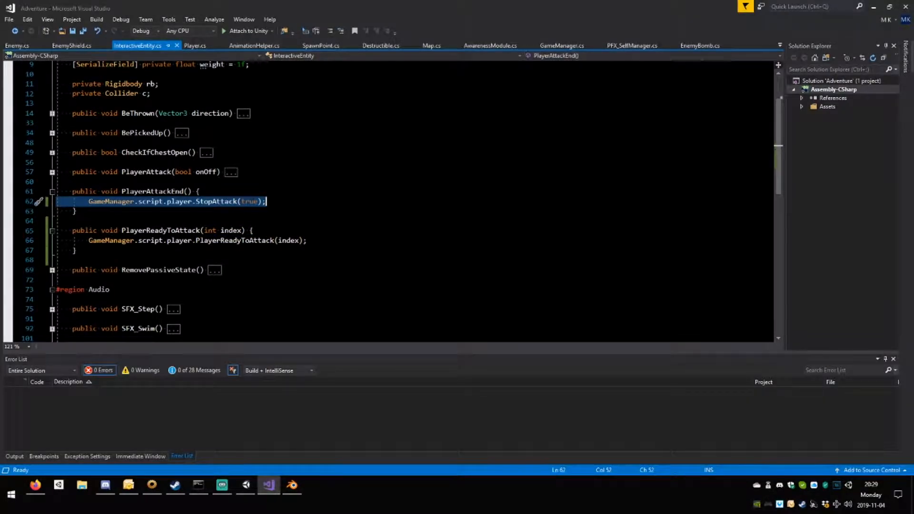
# Stop the game in Unity and inspect the PlayerAttack and ReadyToAttack animation events on the player model's PlayerSwing0 clip.
pyautogui.click(254, 485)
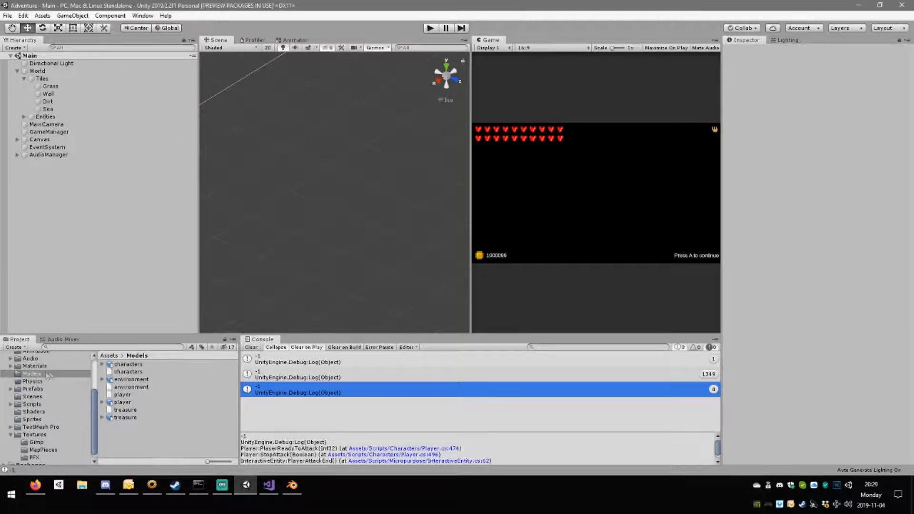
pyautogui.click(142, 403)
pyautogui.scroll(-5, 781, 209)
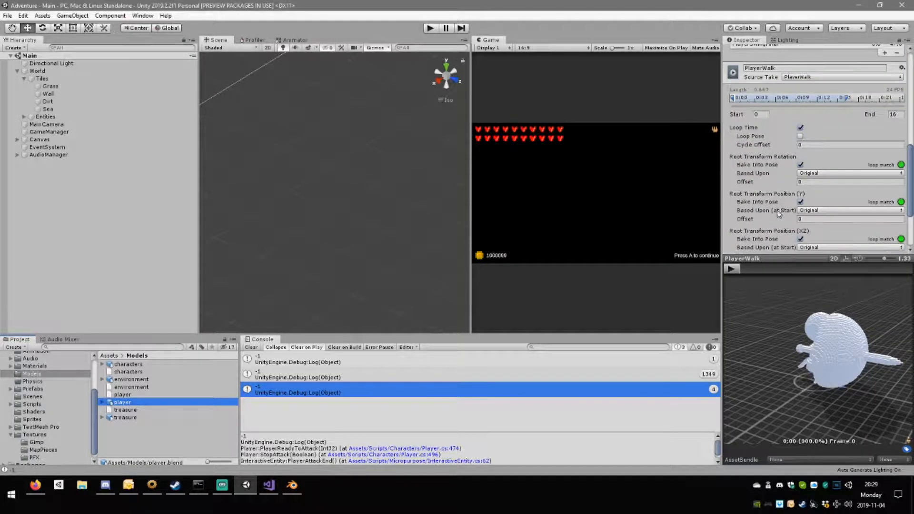
pyautogui.scroll(3, 783, 197)
pyautogui.click(769, 201)
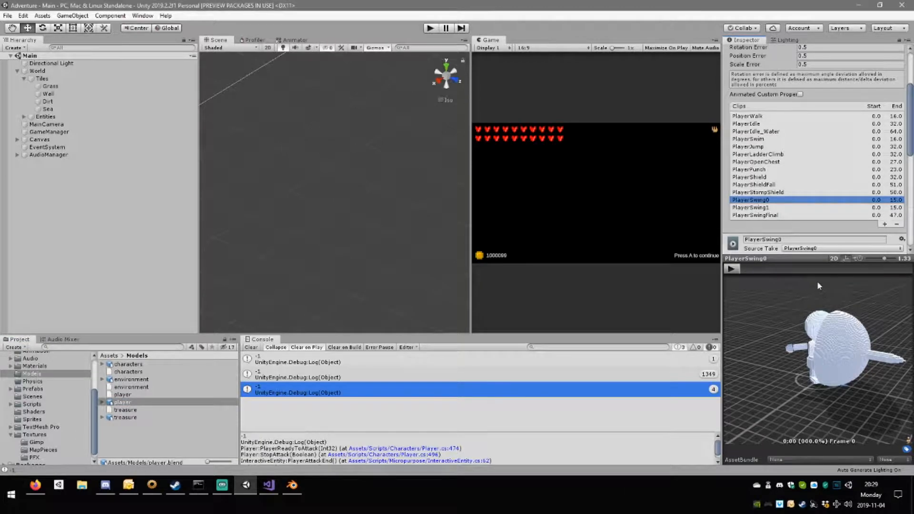
pyautogui.scroll(-10, 798, 212)
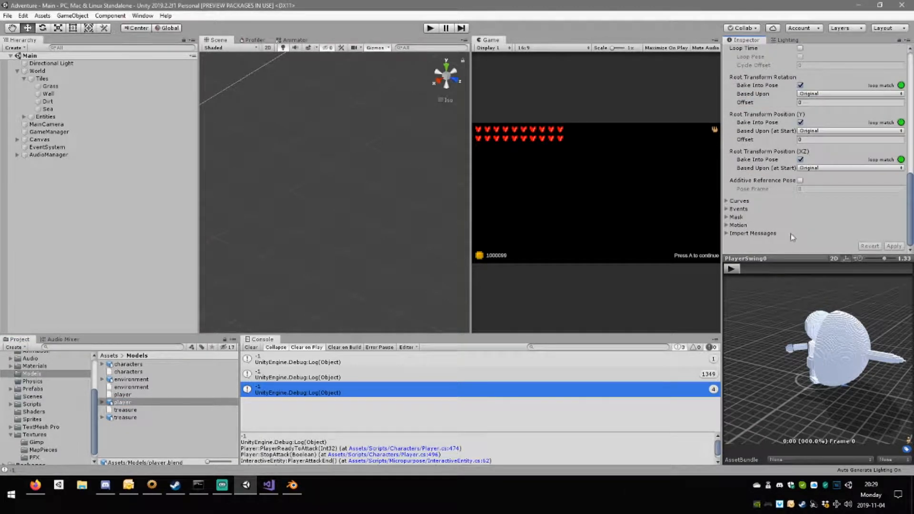
pyautogui.click(730, 210)
pyautogui.scroll(-3, 782, 223)
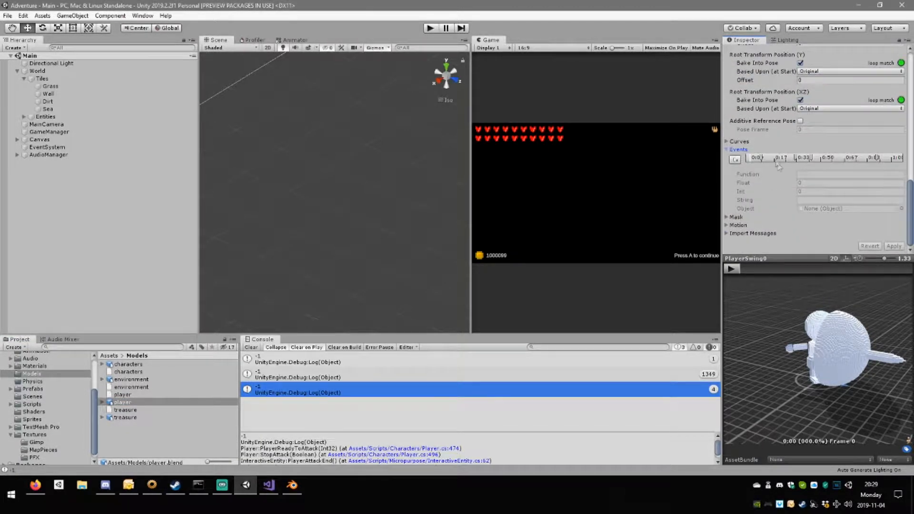
pyautogui.click(761, 161)
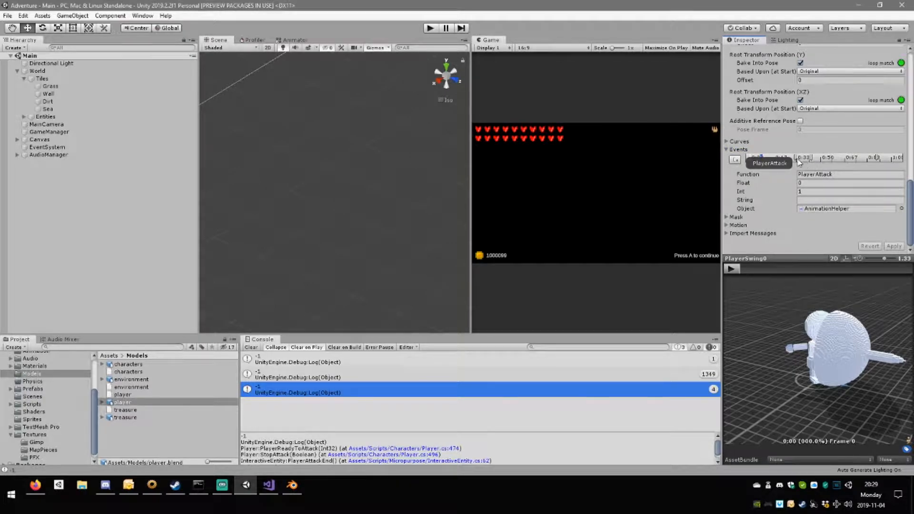
pyautogui.moveTo(794, 161); pyautogui.dragTo(796, 161)
pyautogui.click(813, 159)
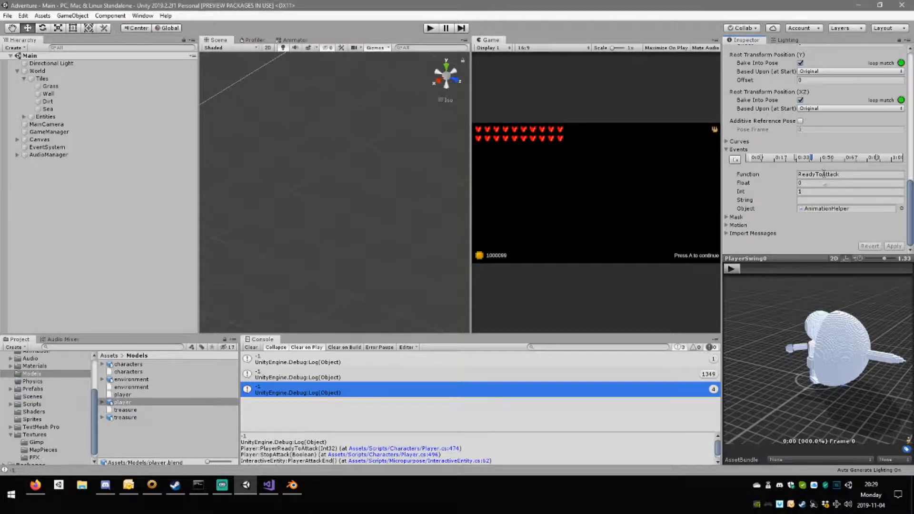
# In Visual Studio, give ReadyToAttack() in AnimationHelper.cs an int index parameter and start its empty body with owner.
pyautogui.click(269, 485)
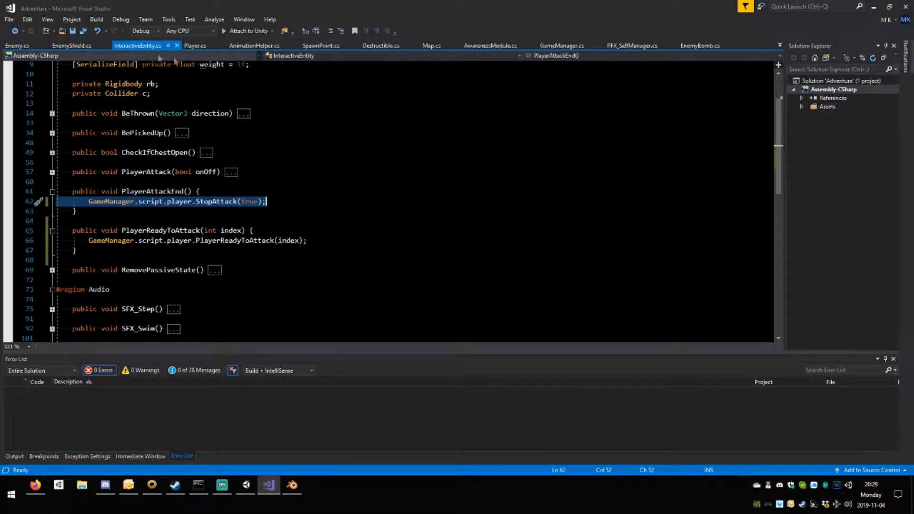
pyautogui.click(250, 47)
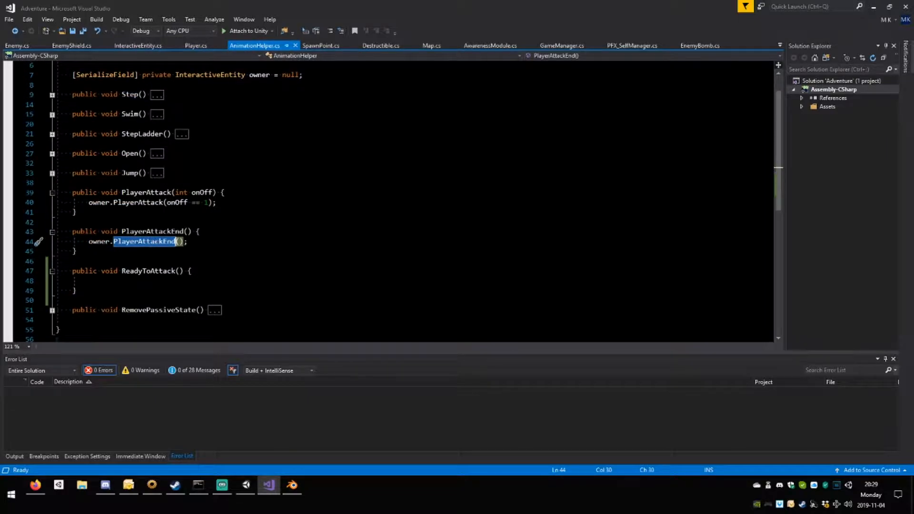
pyautogui.doubleClick(162, 271)
pyautogui.click(89, 281)
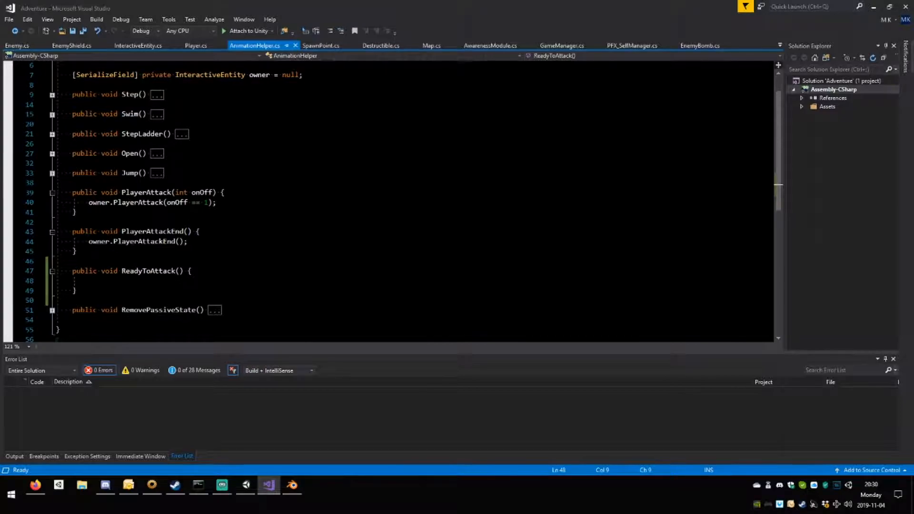
pyautogui.write('owner')
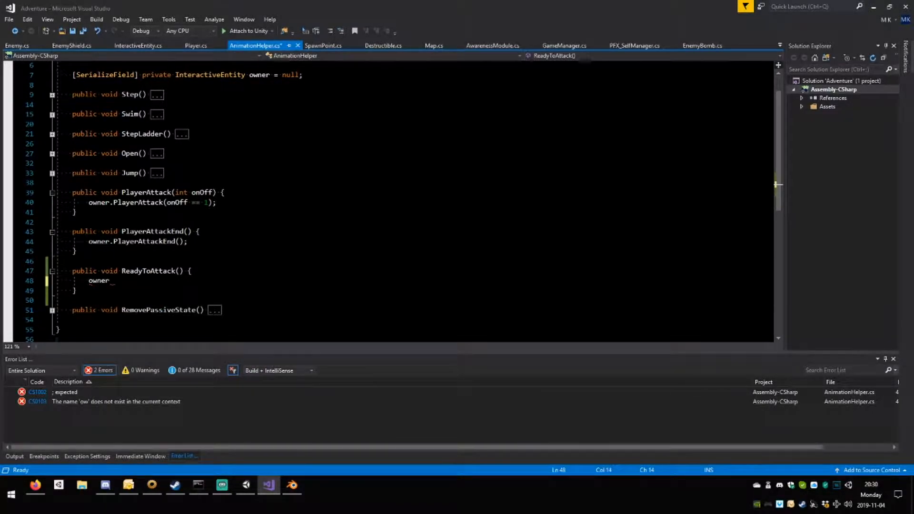
pyautogui.click(180, 271)
pyautogui.write('int in')
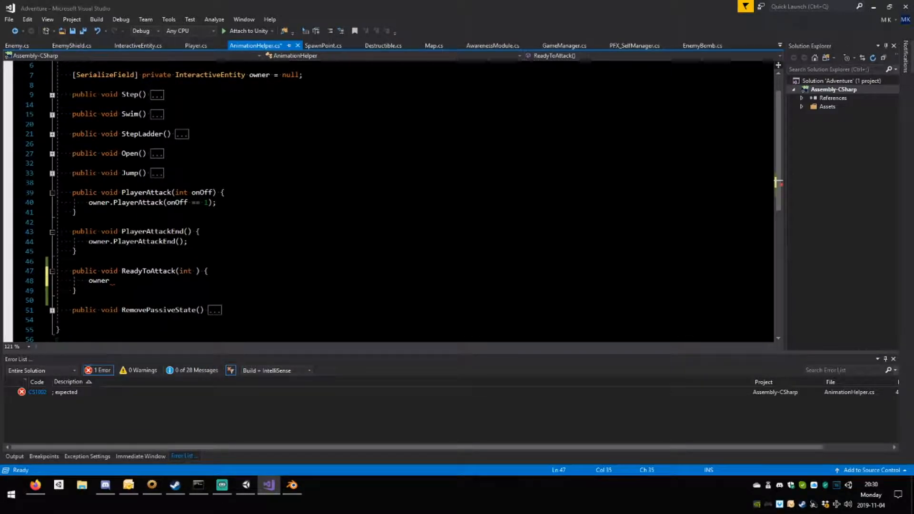
pyautogui.write('dex')
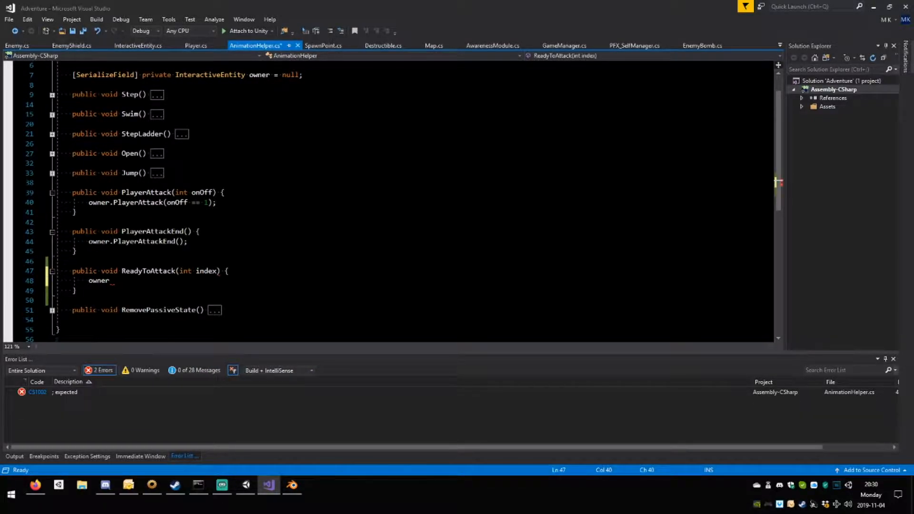
# Complete the ReadyToAttack body line as owner.PlayerReadyToAttack(index);.
pyautogui.click(110, 281)
pyautogui.write('.rea')
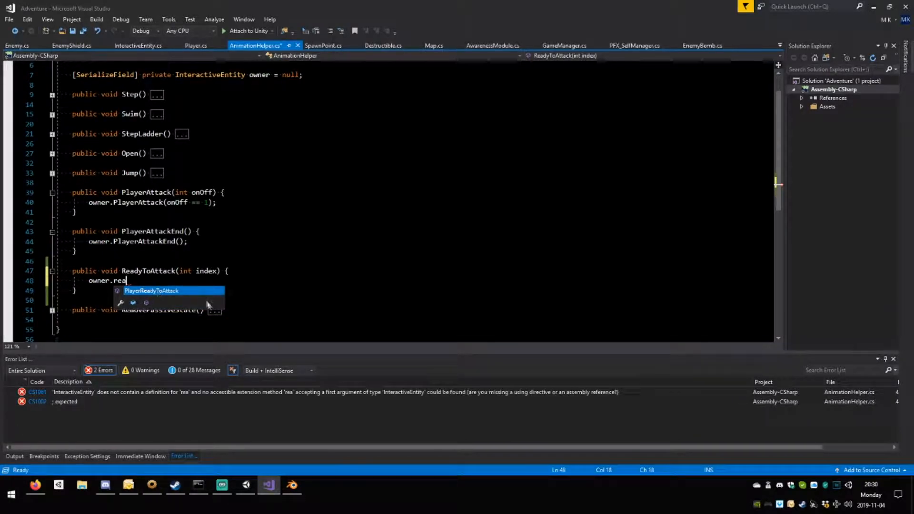
pyautogui.press('Tab')
pyautogui.write('(')
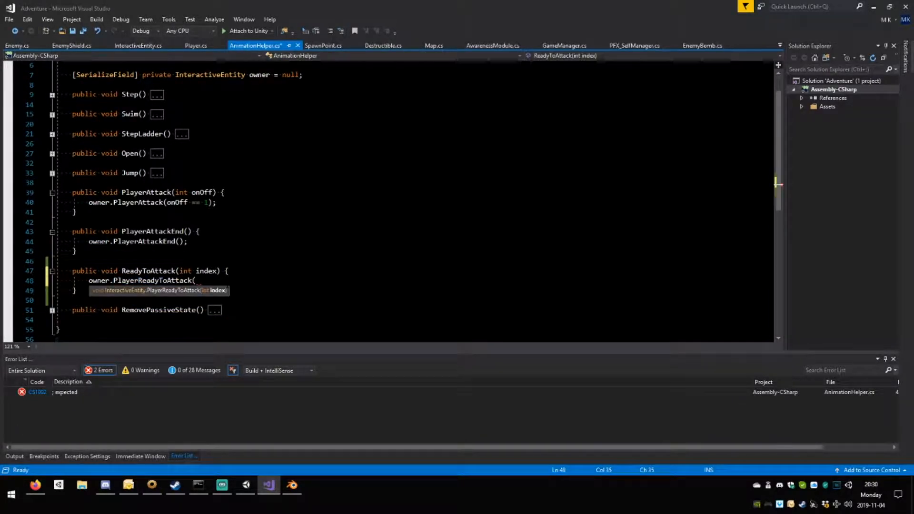
pyautogui.write('index')
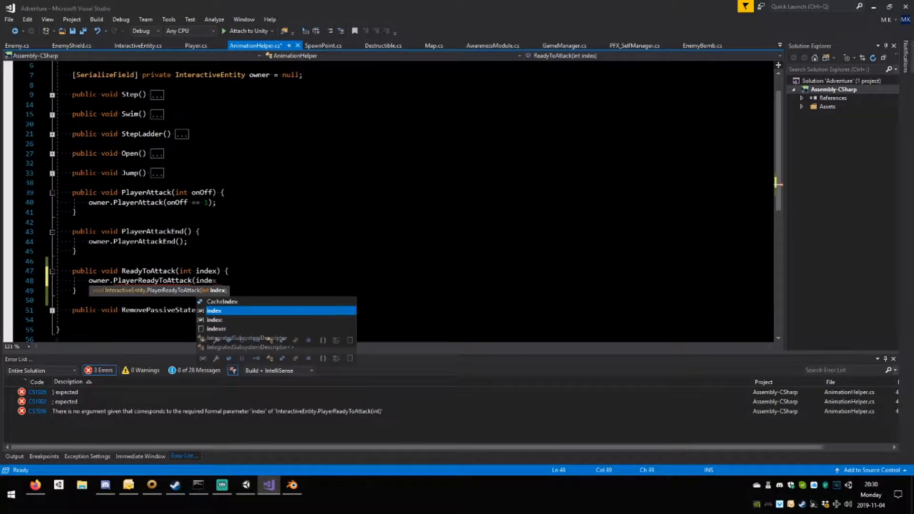
pyautogui.write(');;')
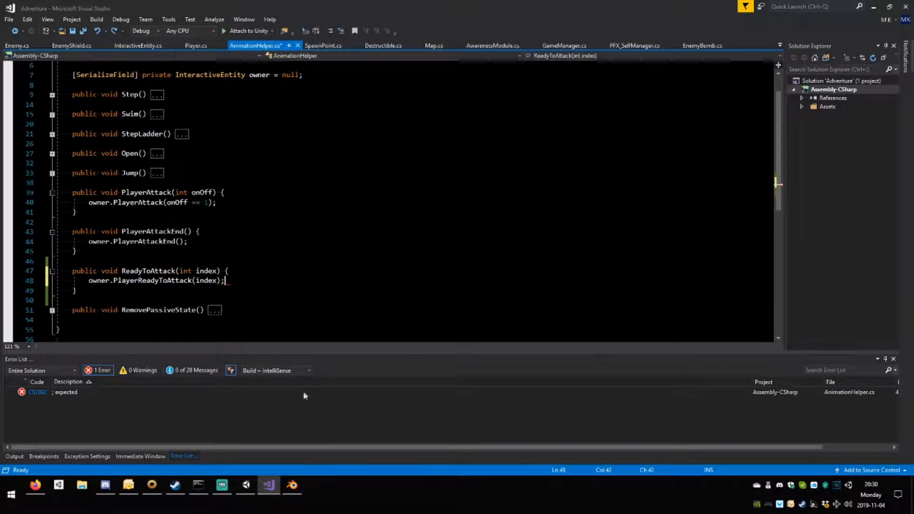
# Run the game in Unity and test the Player's attacks while walking back and forth, watching the logged swing indexes.
pyautogui.click(246, 484)
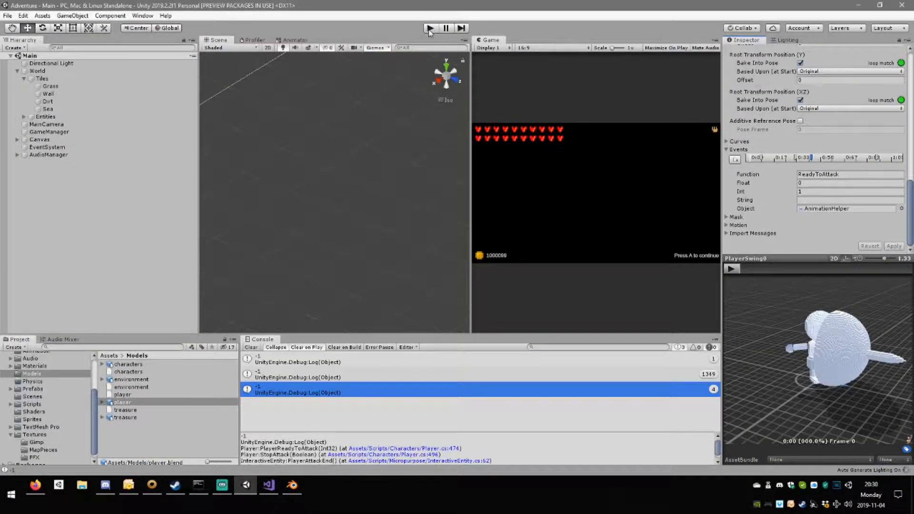
pyautogui.click(430, 28)
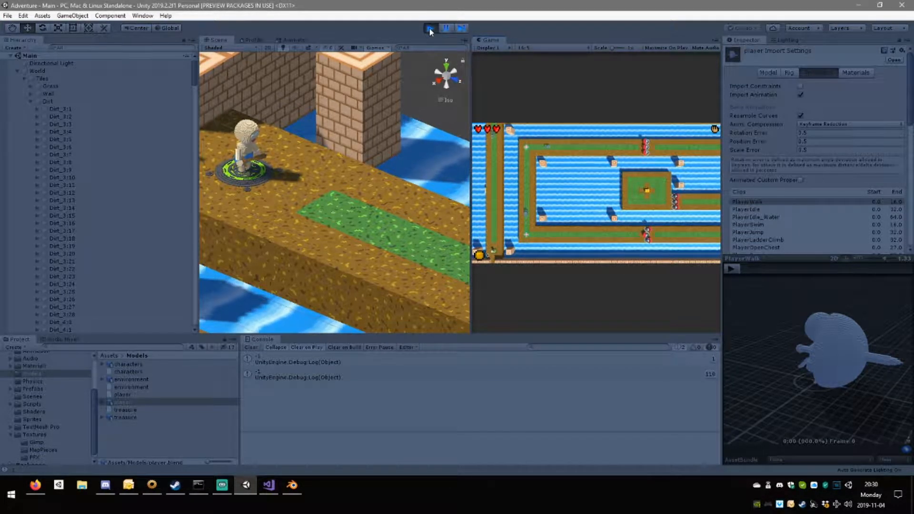
pyautogui.press('w')
pyautogui.press('w')
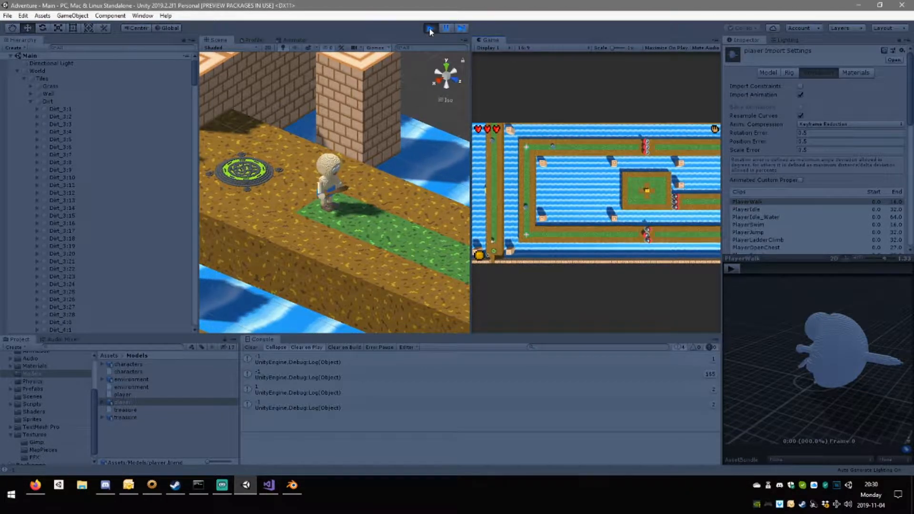
pyautogui.press('s')
pyautogui.press('w')
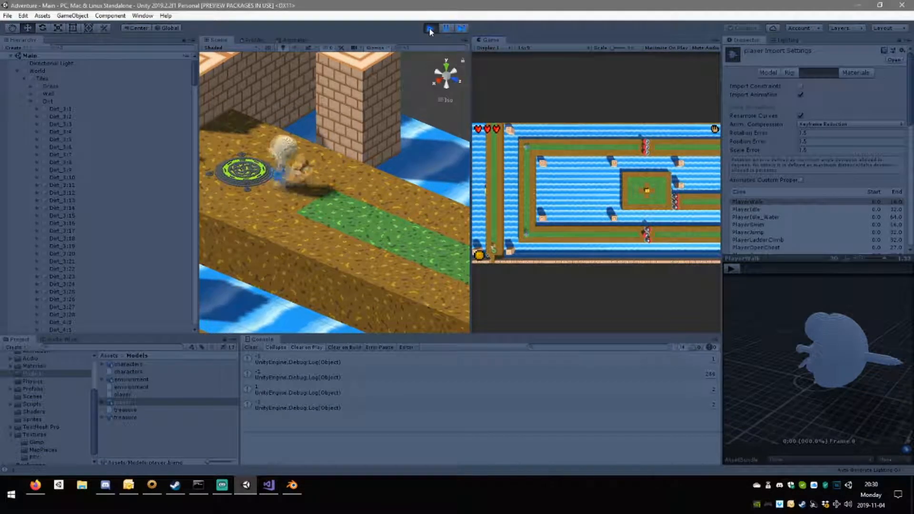
pyautogui.press('s')
pyautogui.press('w')
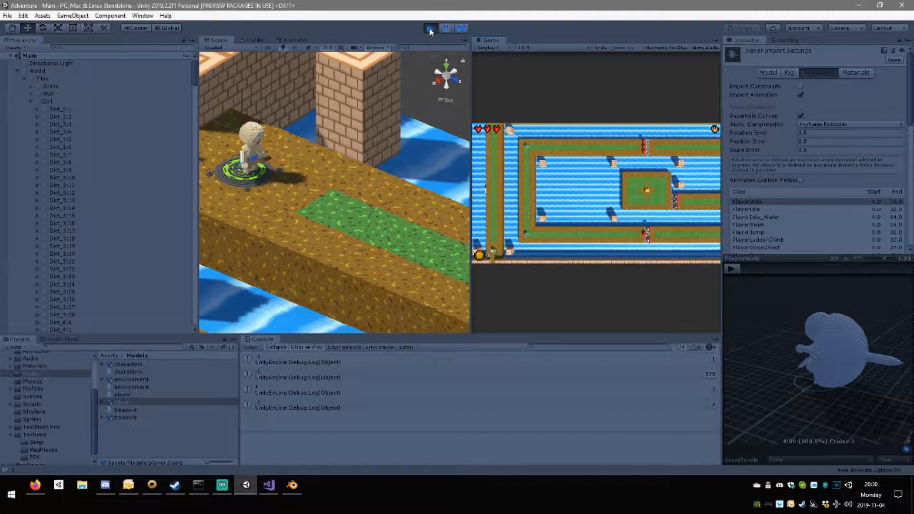
pyautogui.press('s')
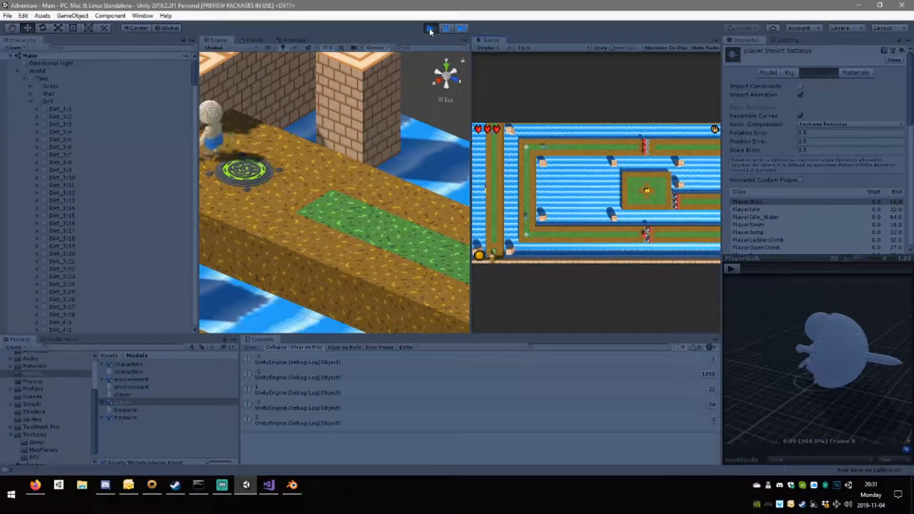
# Clear the Console during play mode and retest the Player's attack to check the newly logged indexes.
pyautogui.click(255, 355)
pyautogui.click(251, 349)
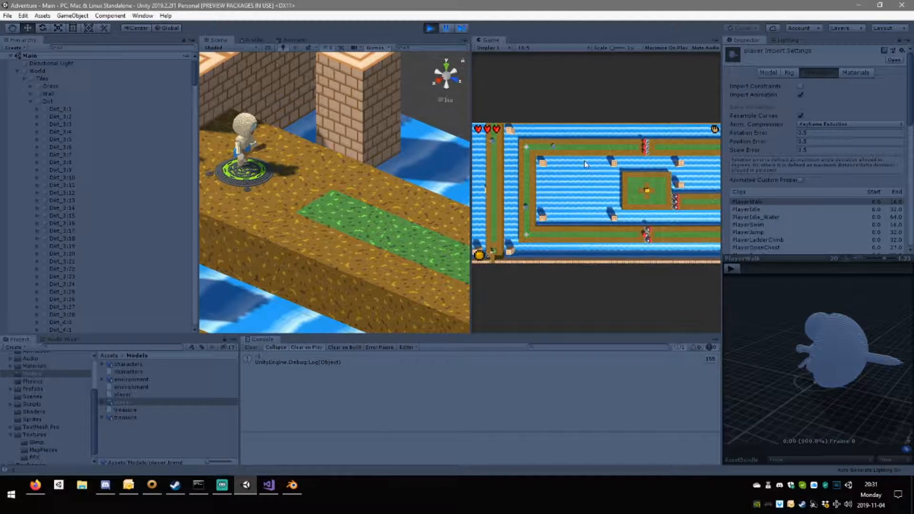
pyautogui.press('w')
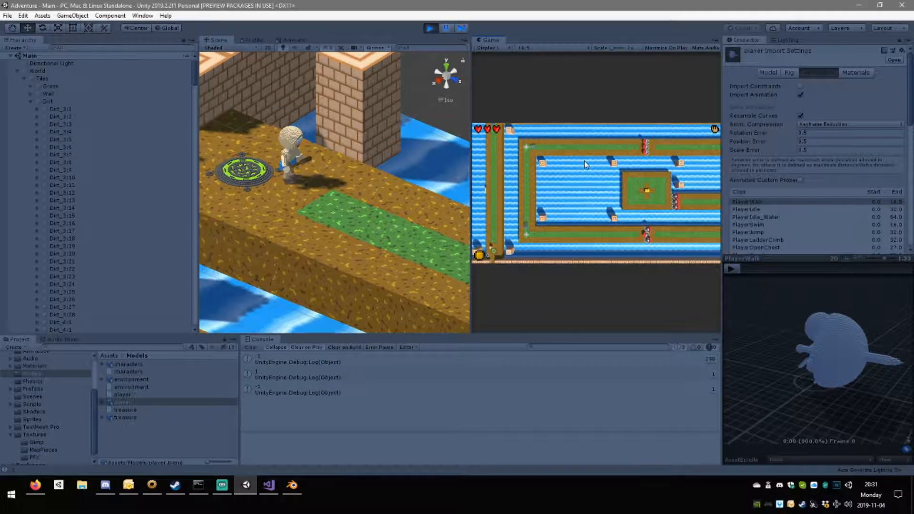
pyautogui.press('s')
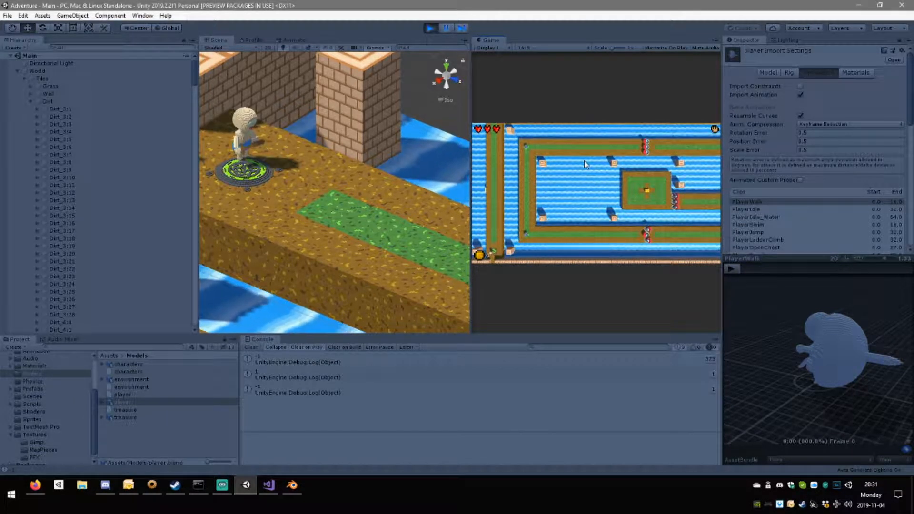
# Walk the Player along the dirt path, stop play mode and switch to Visual Studio.
pyautogui.press('w')
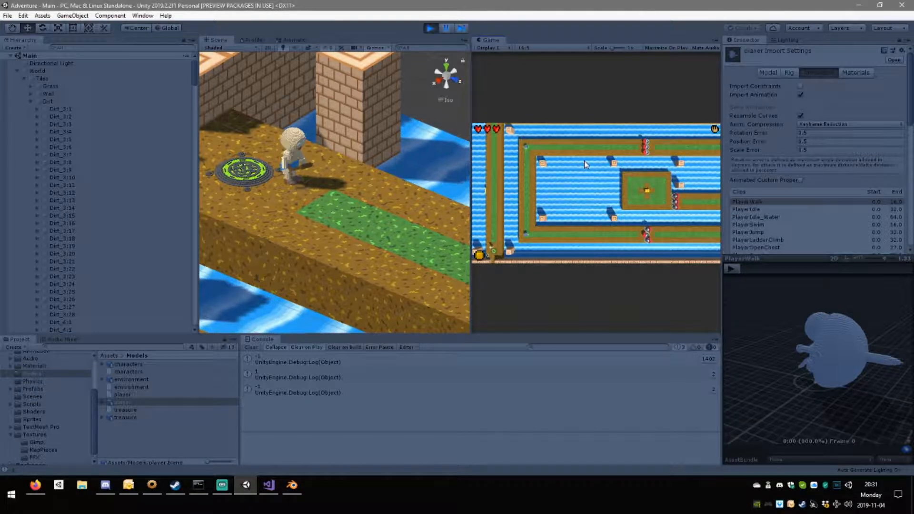
pyautogui.click(430, 28)
pyautogui.click(273, 490)
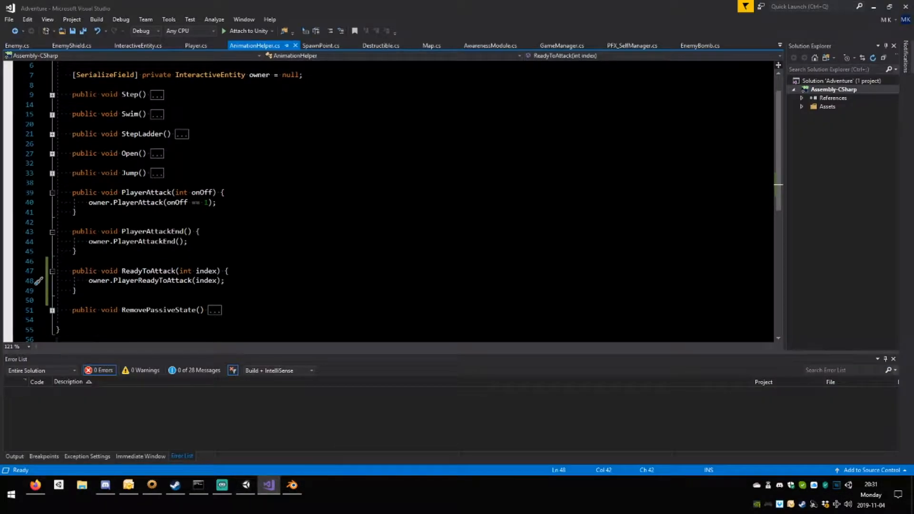
# Collapse the StopAttack and PlayerReadyToAttack methods in Player.cs.
pyautogui.click(200, 47)
pyautogui.scroll(3, 228, 143)
pyautogui.scroll(-3, 380, 200)
pyautogui.click(53, 152)
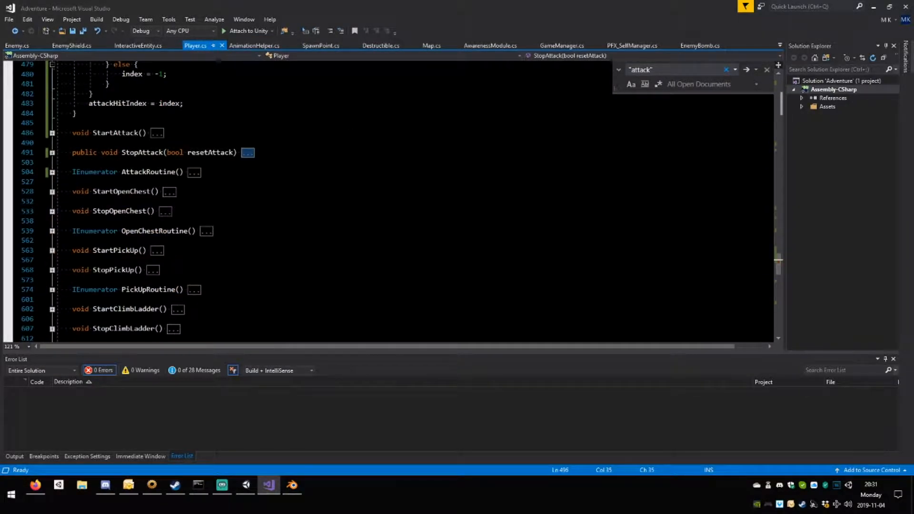
pyautogui.scroll(3, 52, 153)
pyautogui.click(52, 94)
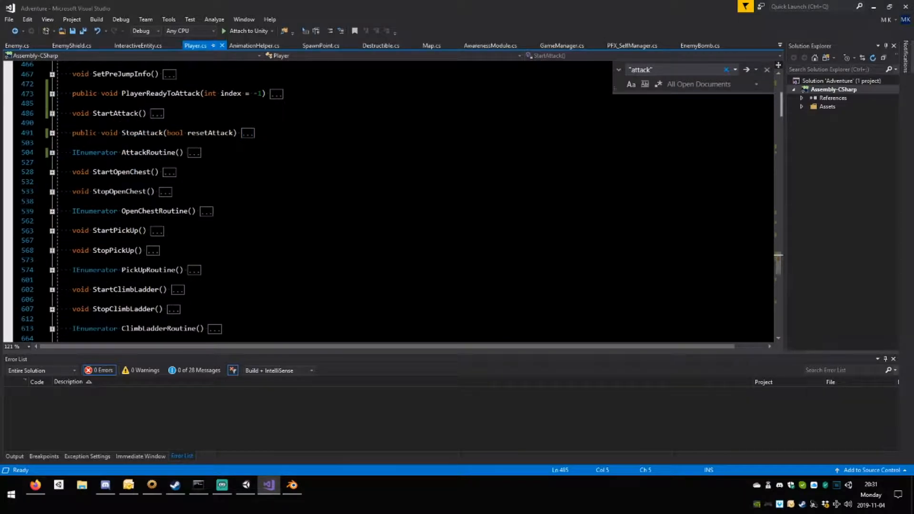
# Start a new method declaration with public void between PlayerReadyToAttack and StartAttack.
pyautogui.press('Return')
pyautogui.press('Return')
pyautogui.press('Up')
pyautogui.write('public void')
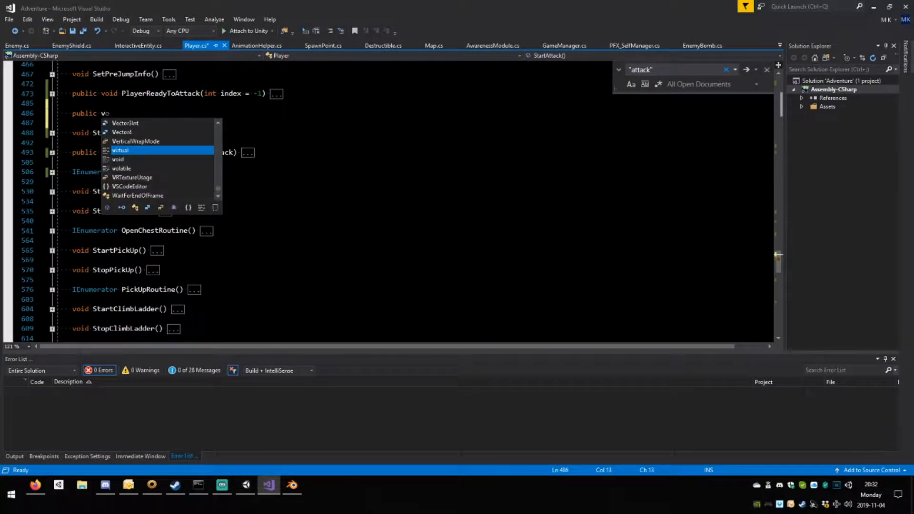
# Rename the PlayerReadyToAttack method to ReadyToAttack across all its references.
pyautogui.doubleClick(140, 94)
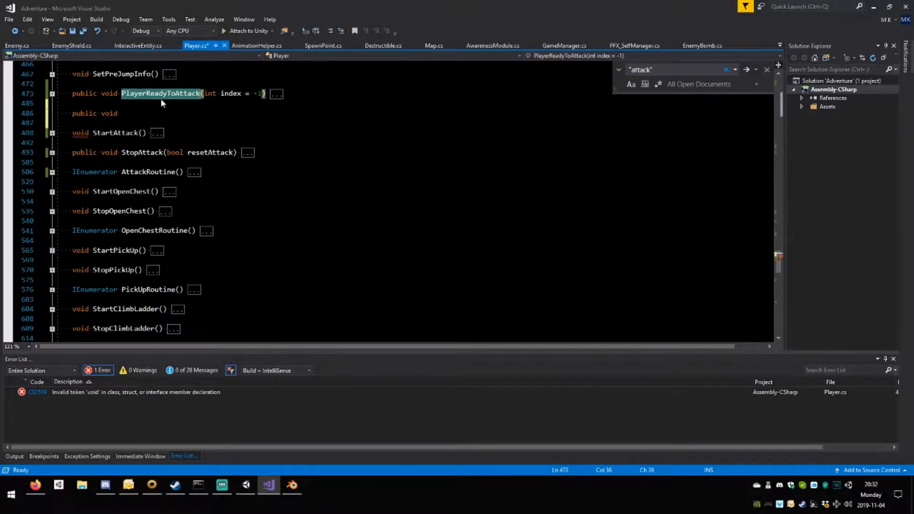
pyautogui.hotkey('ctrl', 'r')
pyautogui.hotkey('ctrl', 'r')
pyautogui.click(147, 94)
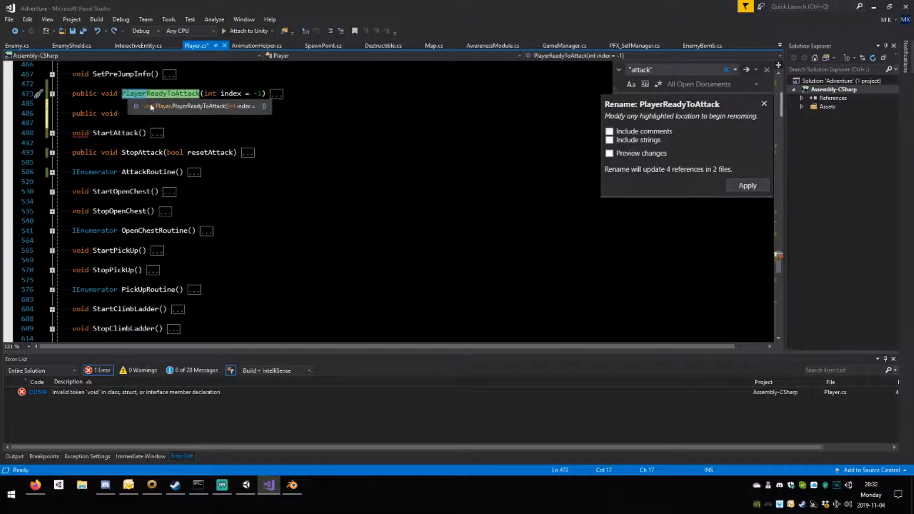
pyautogui.press('BackSpace')
pyautogui.press('Return')
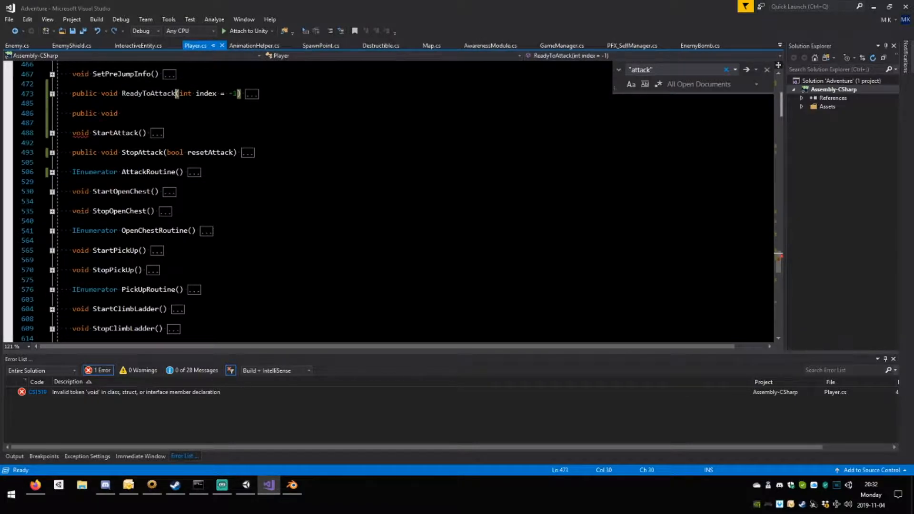
# Complete the new public void declaration as EndAttack() with an empty body and save Player.cs.
pyautogui.click(123, 113)
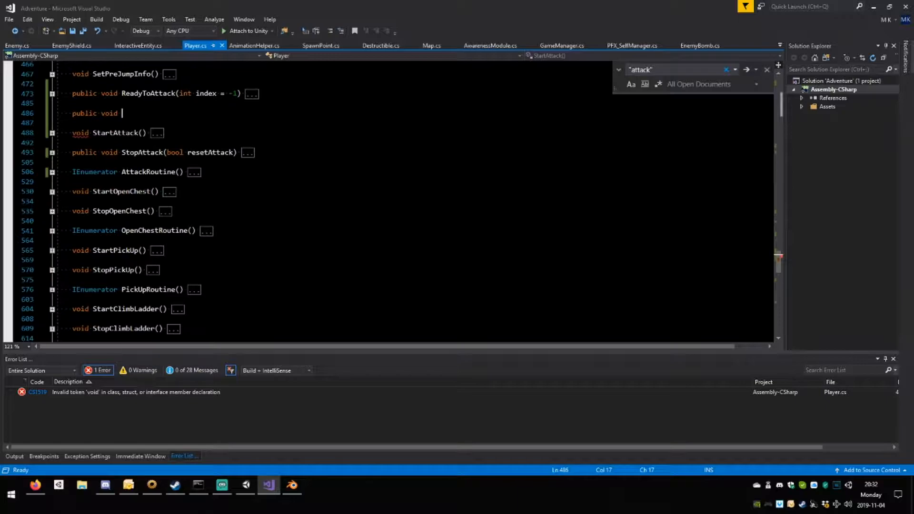
pyautogui.write('And')
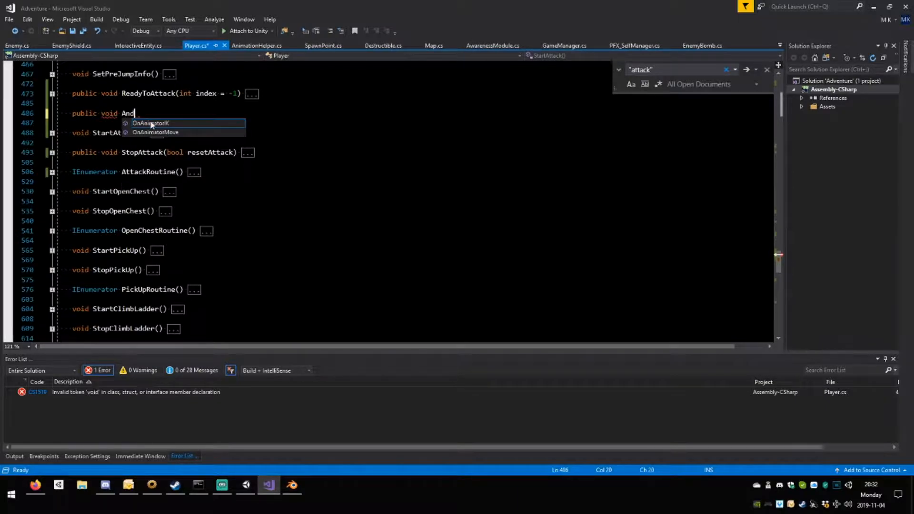
pyautogui.press('BackSpace')
pyautogui.press('BackSpace')
pyautogui.press('BackSpace')
pyautogui.write('E')
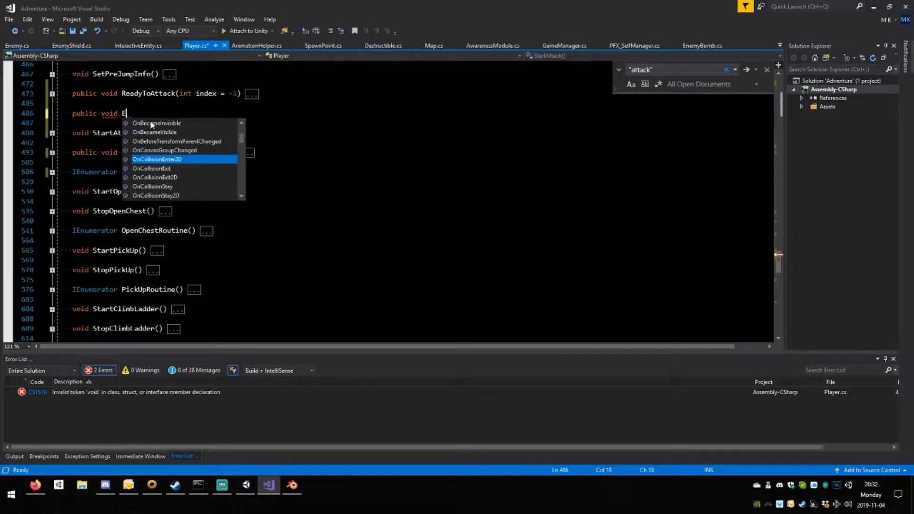
pyautogui.write('ndAttac')
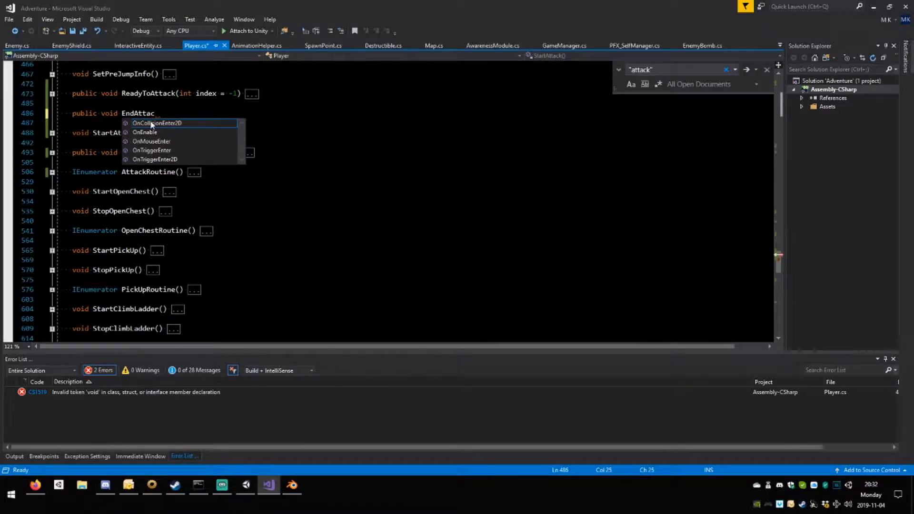
pyautogui.write('k(){')
pyautogui.press('Return')
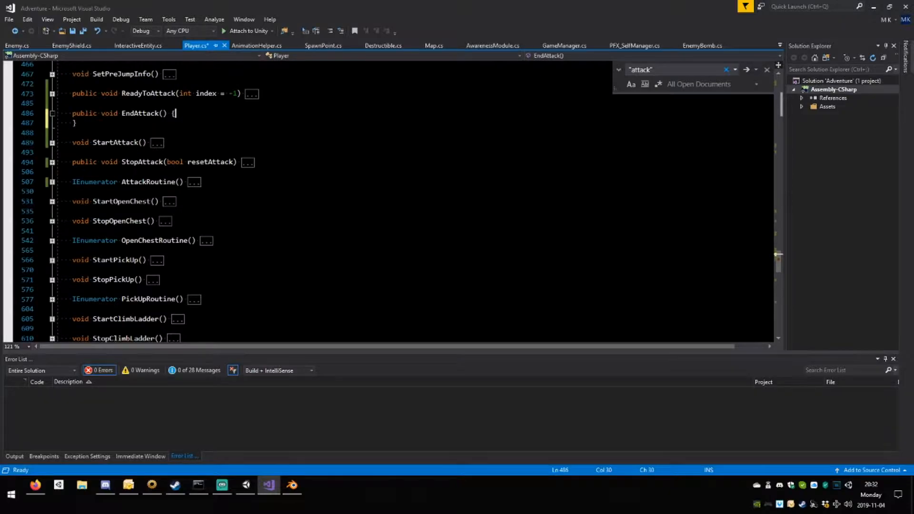
pyautogui.press('Return')
pyautogui.hotkey('ctrl', 's')
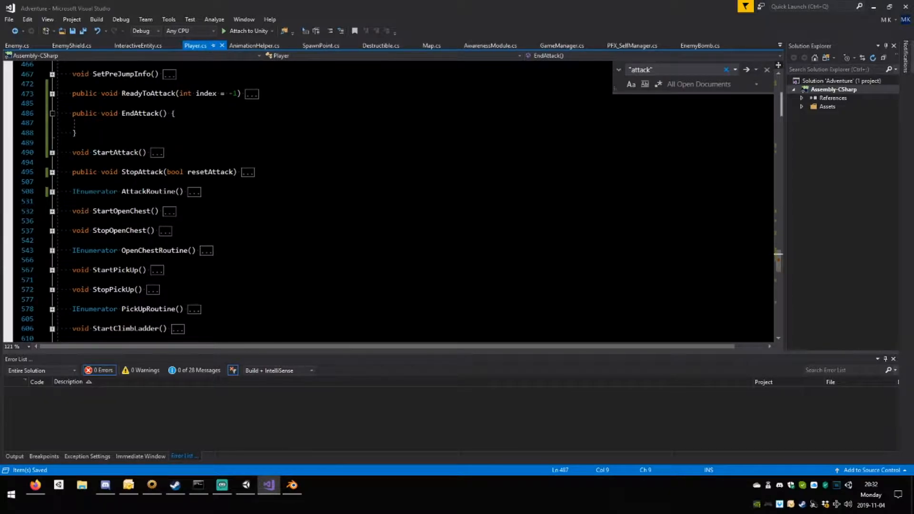
# Give EndAttack the bool resetAttack parameter copied from StopAttack and save the script.
pyautogui.click(52, 152)
pyautogui.click(51, 152)
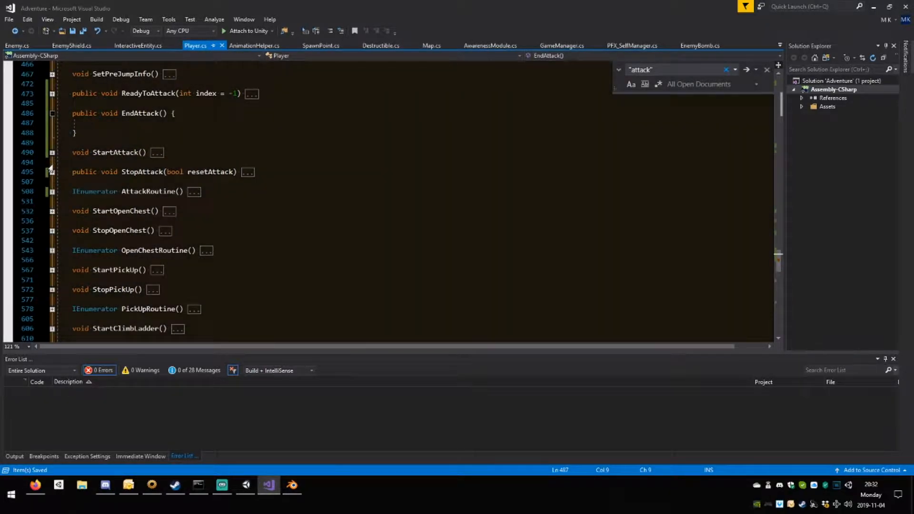
pyautogui.click(52, 171)
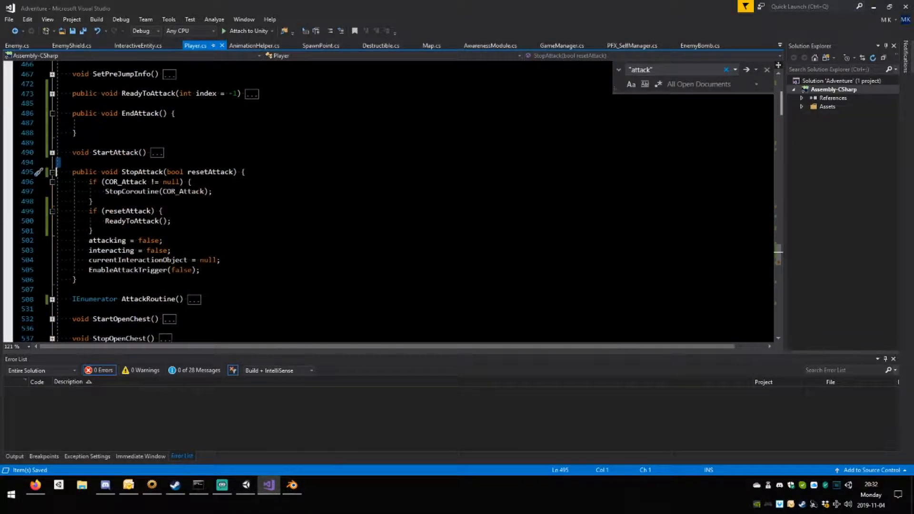
pyautogui.moveTo(168, 171); pyautogui.dragTo(234, 172)
pyautogui.hotkey('ctrl', 'c')
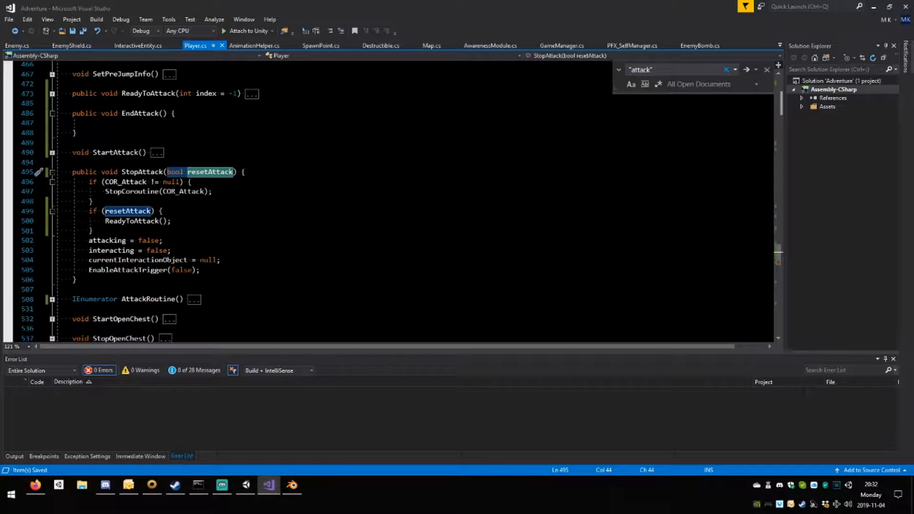
pyautogui.click(163, 114)
pyautogui.hotkey('ctrl', 'v')
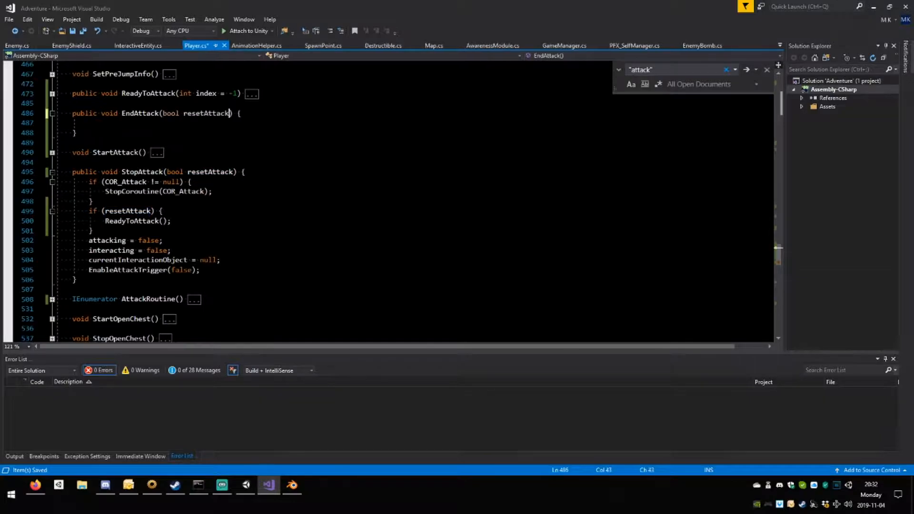
pyautogui.hotkey('ctrl', 's')
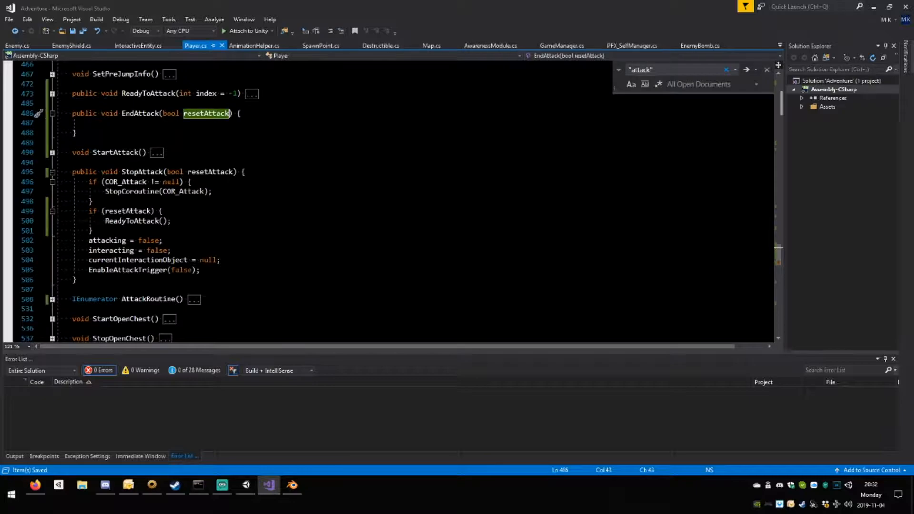
# Check the AttackRoutine code and begin an if( condition inside the EndAttack body.
pyautogui.click(89, 123)
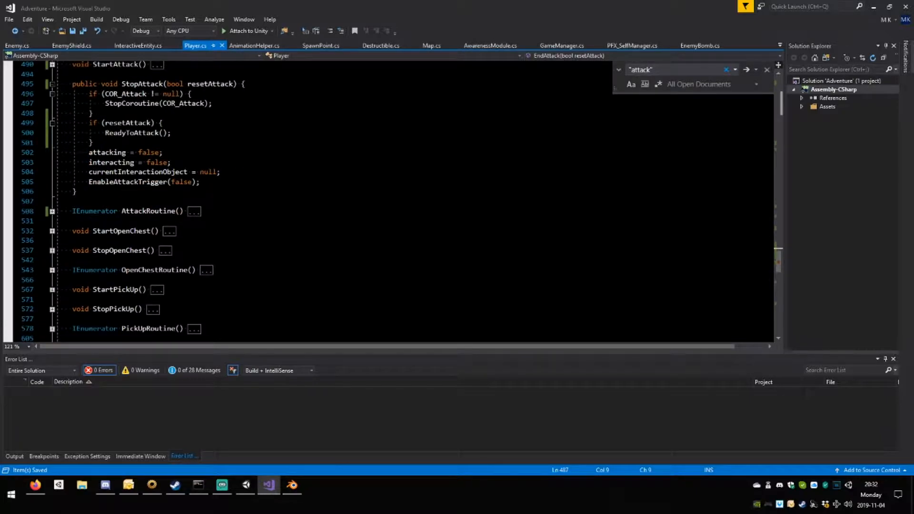
pyautogui.click(52, 211)
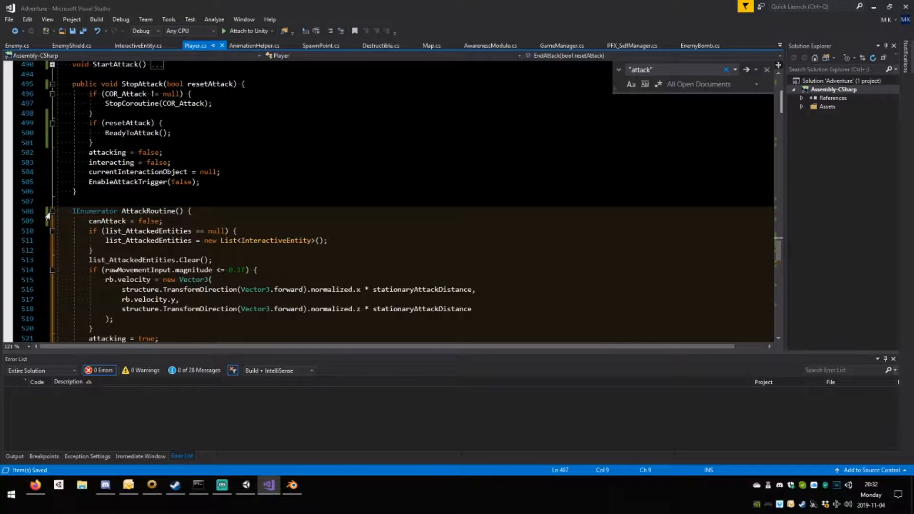
pyautogui.click(51, 211)
pyautogui.scroll(3, 49, 210)
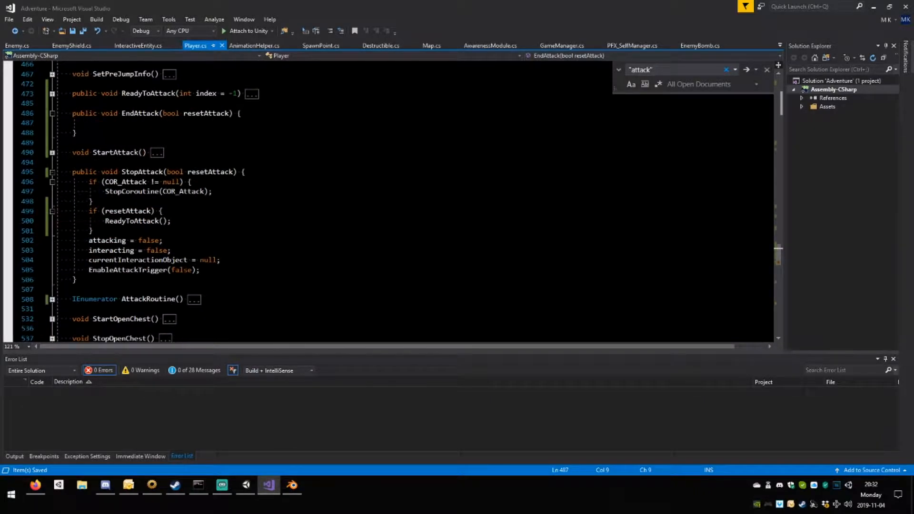
pyautogui.write('if(')
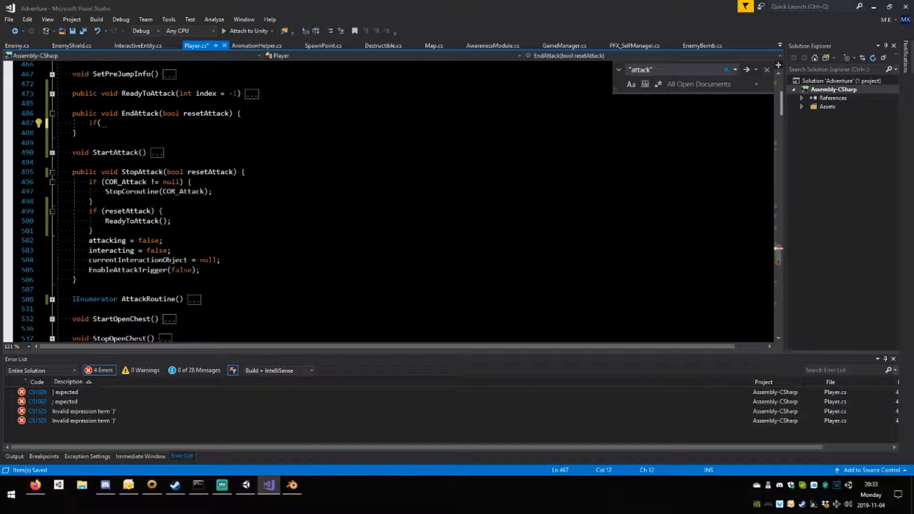
# Declare private bool comboAttack; below the attacking field in the Player's STATE variables and save.
pyautogui.scroll(20, 388, 199)
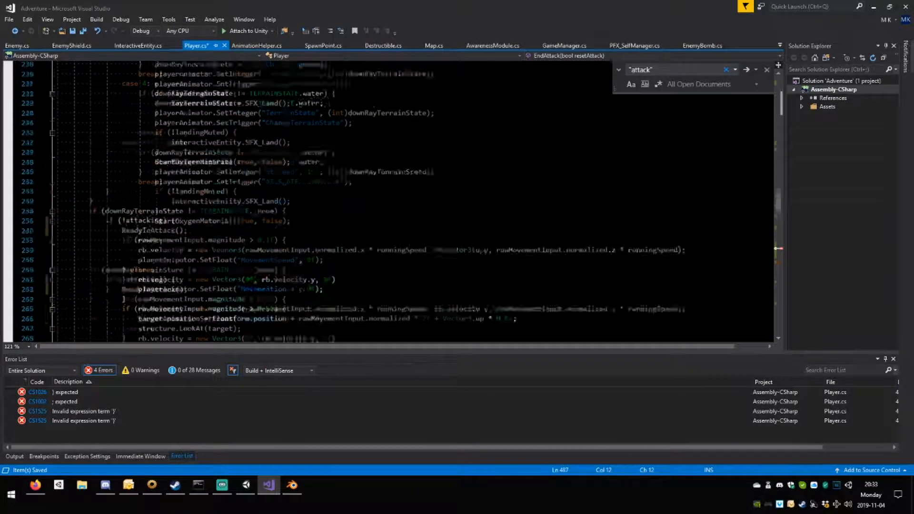
pyautogui.scroll(20, 388, 200)
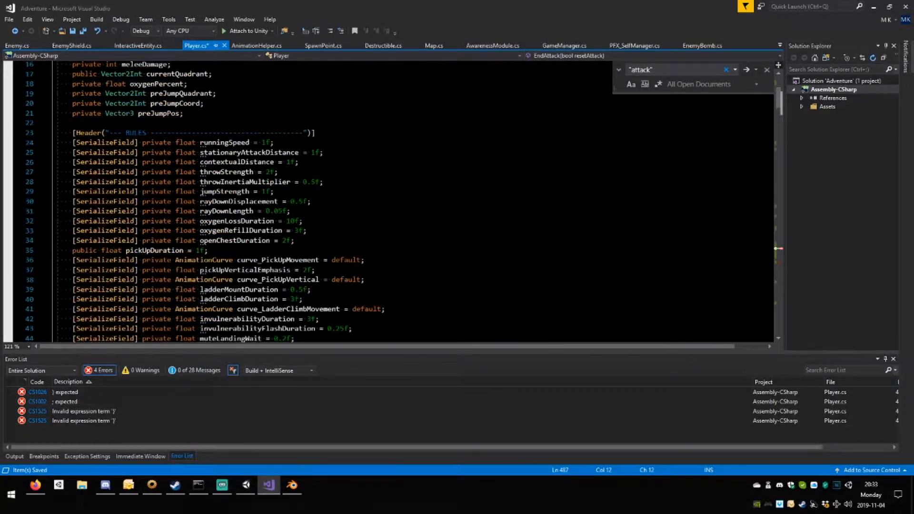
pyautogui.click(167, 143)
pyautogui.press('Return')
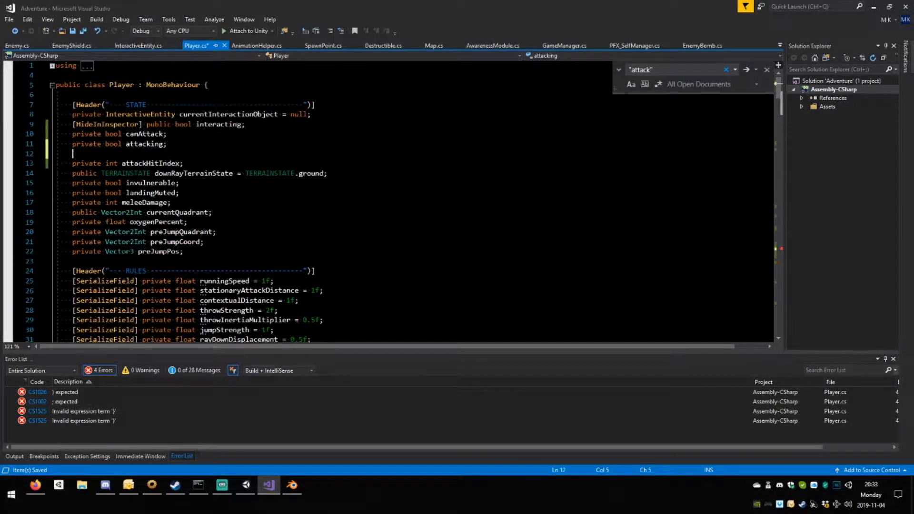
pyautogui.write('private bool comboAttack')
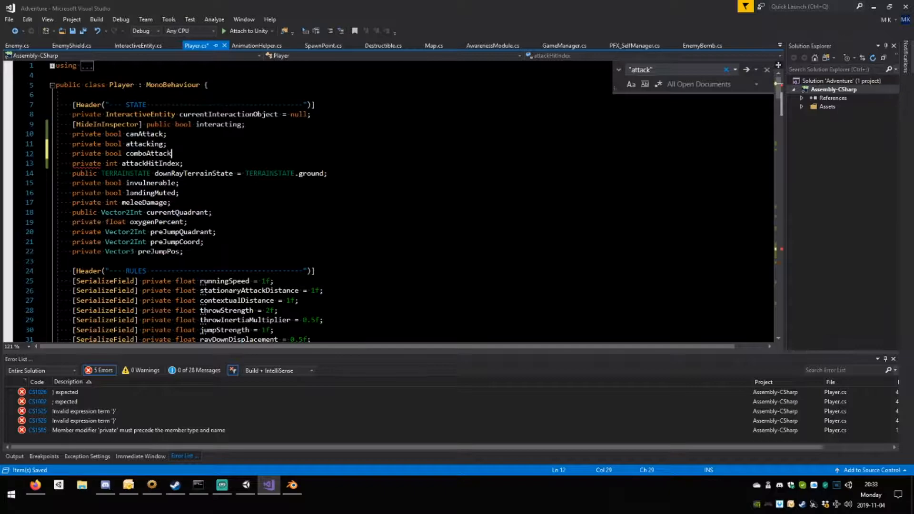
pyautogui.hotkey('ctrl', 's')
pyautogui.doubleClick(152, 163)
pyautogui.doubleClick(154, 155)
pyautogui.click(217, 233)
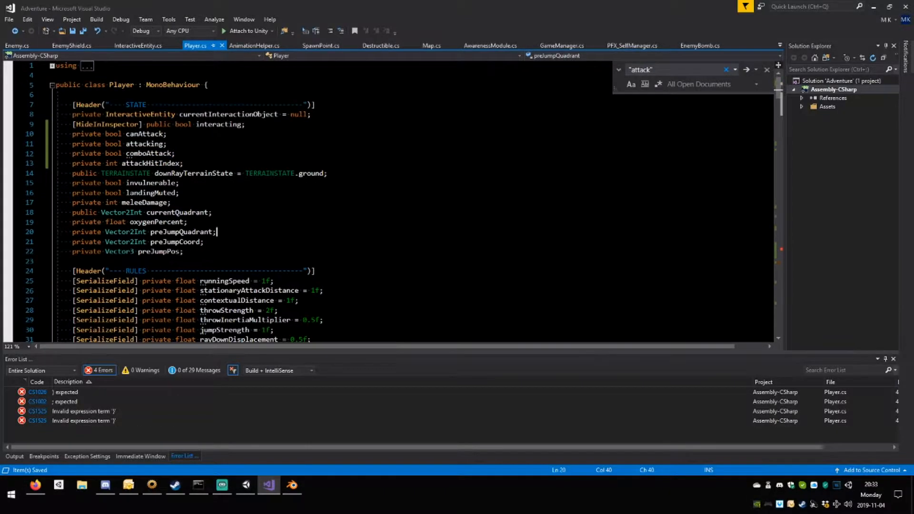
# Add comboAttack = false; above the ReadyToAttack() call in StopAttack's resetAttack branch and save.
pyautogui.scroll(-20, 217, 232)
pyautogui.scroll(-20, 217, 233)
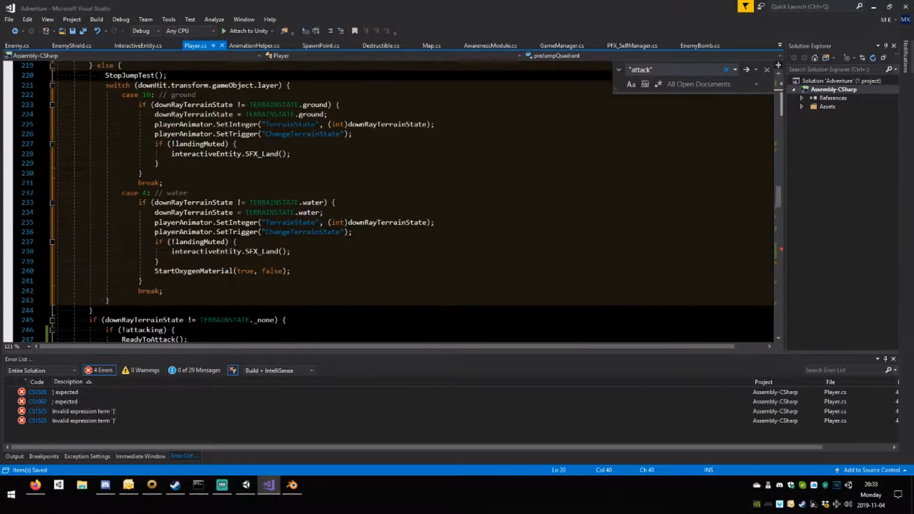
pyautogui.scroll(-8, 217, 232)
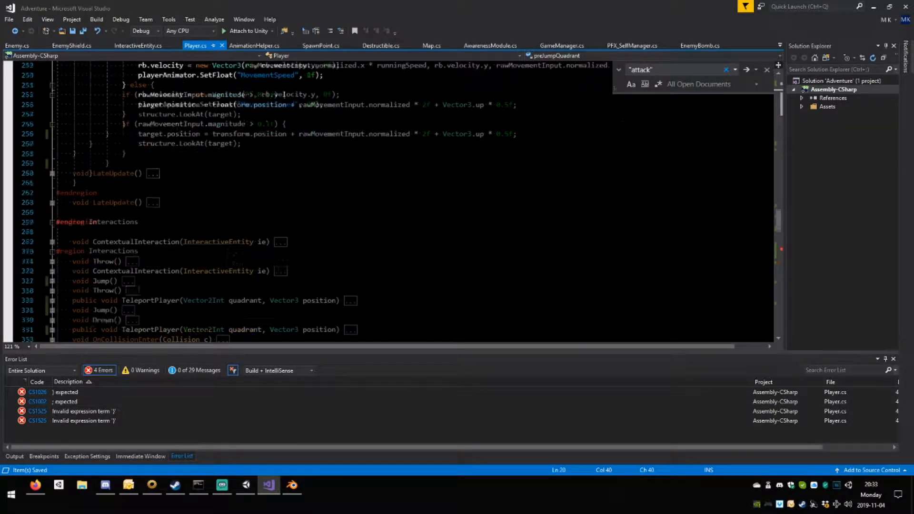
pyautogui.scroll(10, 217, 232)
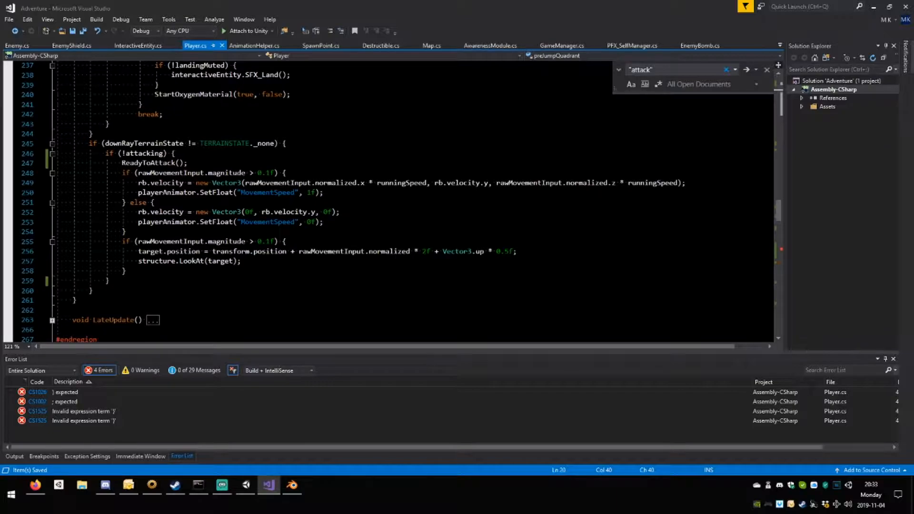
pyautogui.scroll(-18, 217, 232)
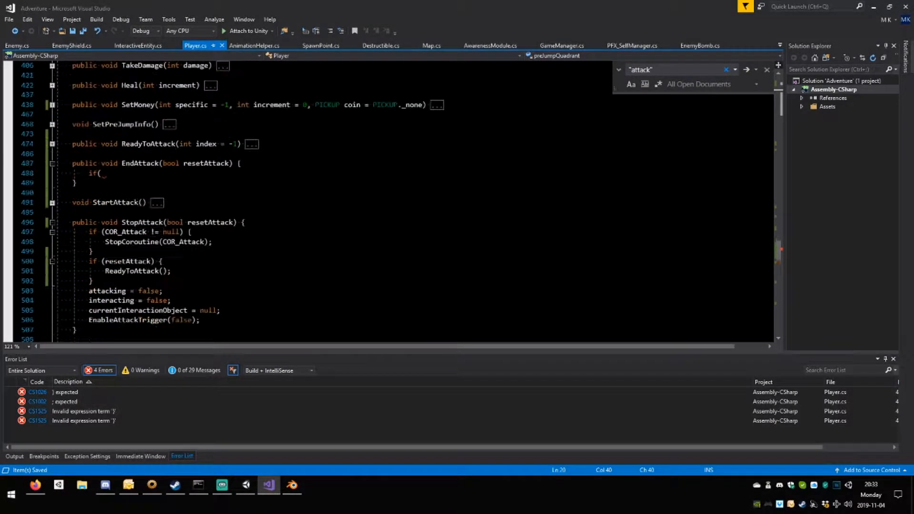
pyautogui.scroll(-2, 217, 232)
pyautogui.click(164, 202)
pyautogui.press('Return')
pyautogui.write('comboAttack = ')
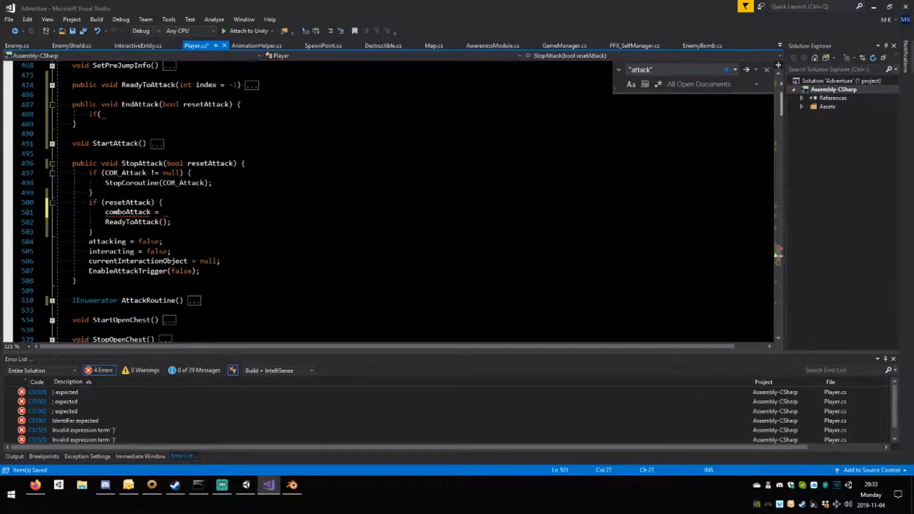
pyautogui.write('false;')
pyautogui.hotkey('ctrl', 's')
# Move the comboAttack = false; line from StopAttack's resetAttack branch to the start of the ReadyToAttack body.
pyautogui.scroll(3, 381, 199)
pyautogui.scroll(-1, 380, 200)
pyautogui.click(52, 144)
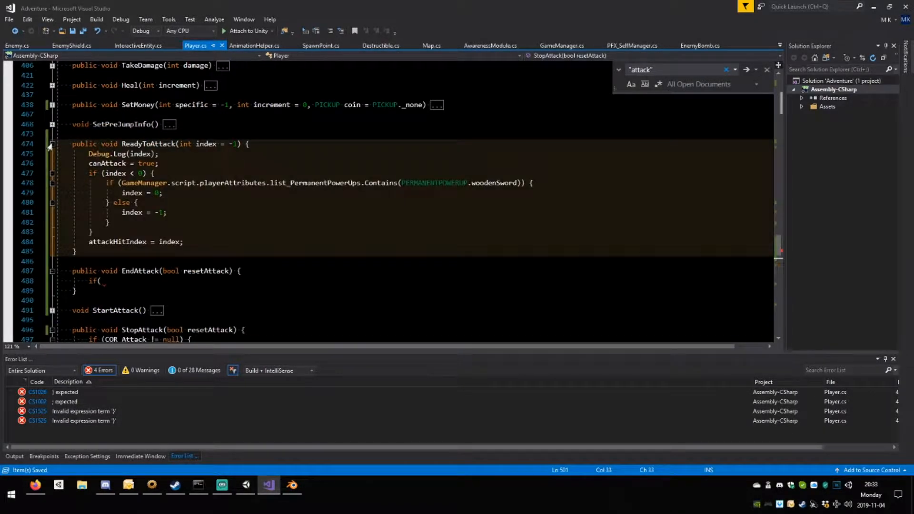
pyautogui.scroll(-1, 50, 146)
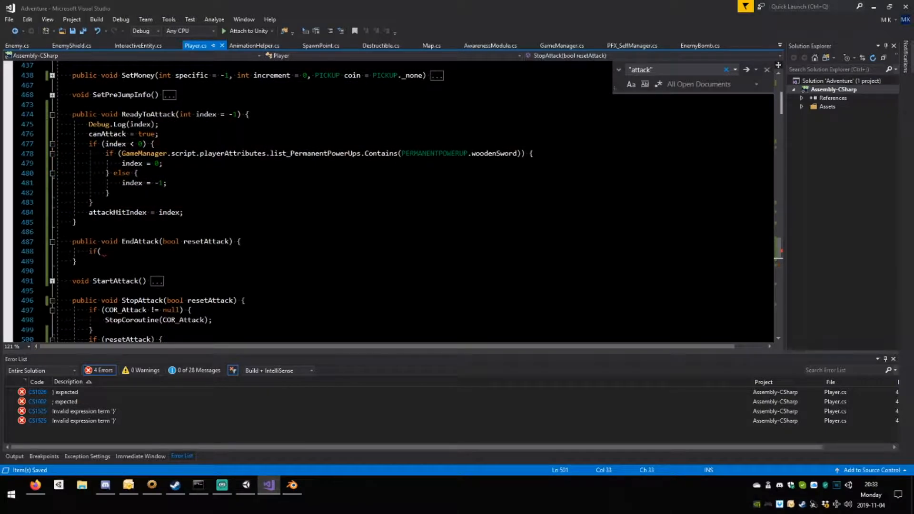
pyautogui.scroll(-2, 381, 200)
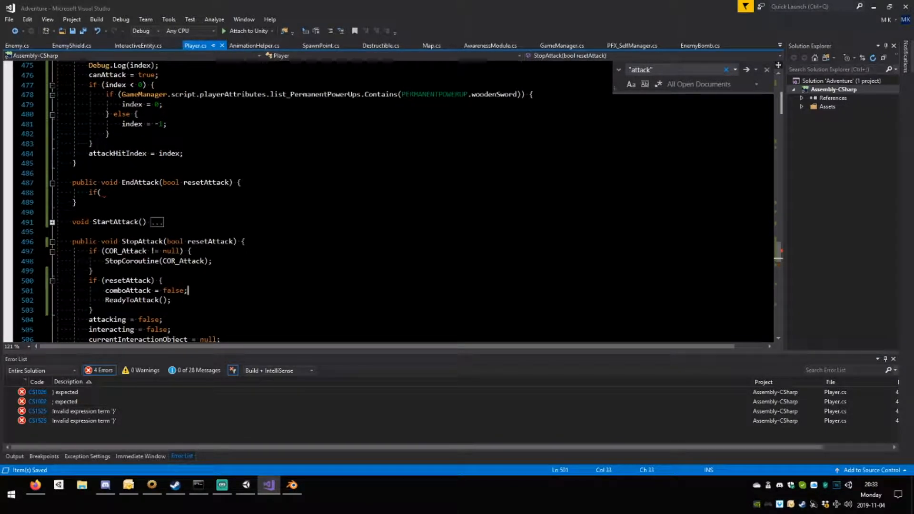
pyautogui.hotkey('ctrl', 'shift', 'Left')
pyautogui.hotkey('ctrl', 'shift', 'Left')
pyautogui.hotkey('ctrl', 'shift', 'Left')
pyautogui.hotkey('ctrl', 'shift', 'Left')
pyautogui.hotkey('ctrl', 'c')
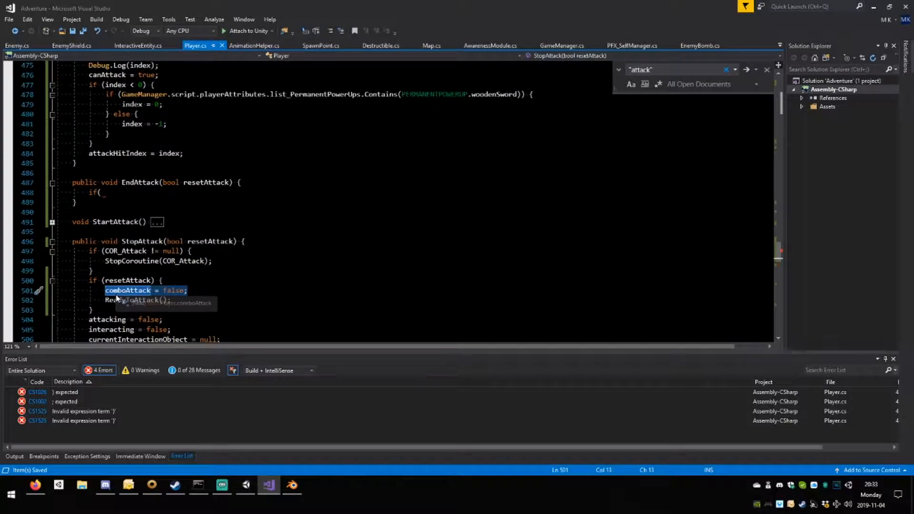
pyautogui.press('BackSpace')
pyautogui.scroll(2, 388, 200)
pyautogui.click(249, 114)
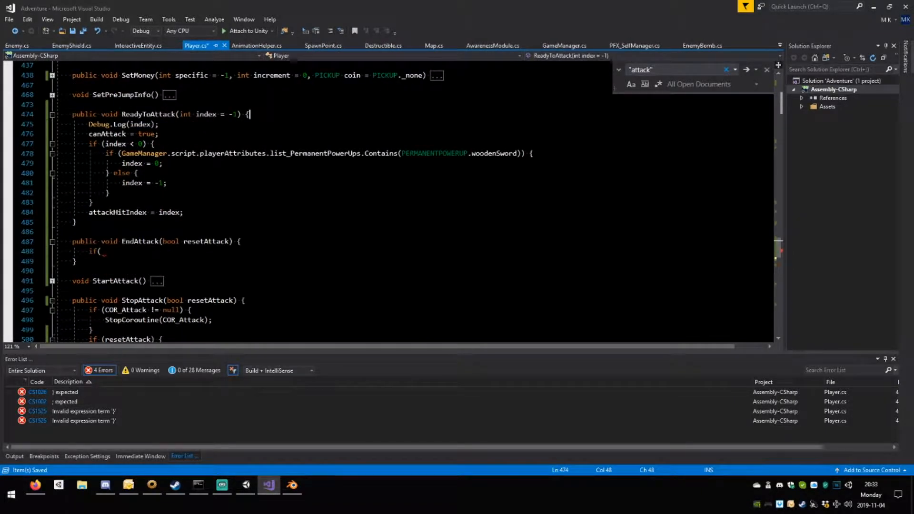
pyautogui.press('Return')
pyautogui.hotkey('ctrl', 'v')
# Remove the blank line left above the ReadyToAttack() call in StopAttack and save the script.
pyautogui.scroll(-3, 388, 200)
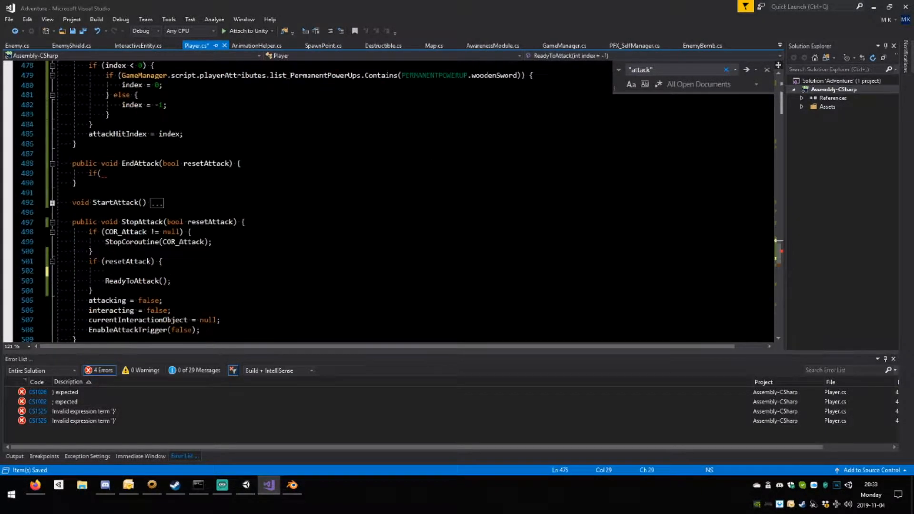
pyautogui.click(94, 252)
pyautogui.moveTo(106, 271); pyautogui.dragTo(7, 270)
pyautogui.press('BackSpace')
pyautogui.press('BackSpace')
pyautogui.hotkey('ctrl', 's')
# Pass true to the StartAttack call inside the if (attacking) branch of Update.
pyautogui.scroll(10, 167, 261)
pyautogui.scroll(12, 168, 261)
pyautogui.scroll(9, 167, 261)
pyautogui.scroll(20, 168, 261)
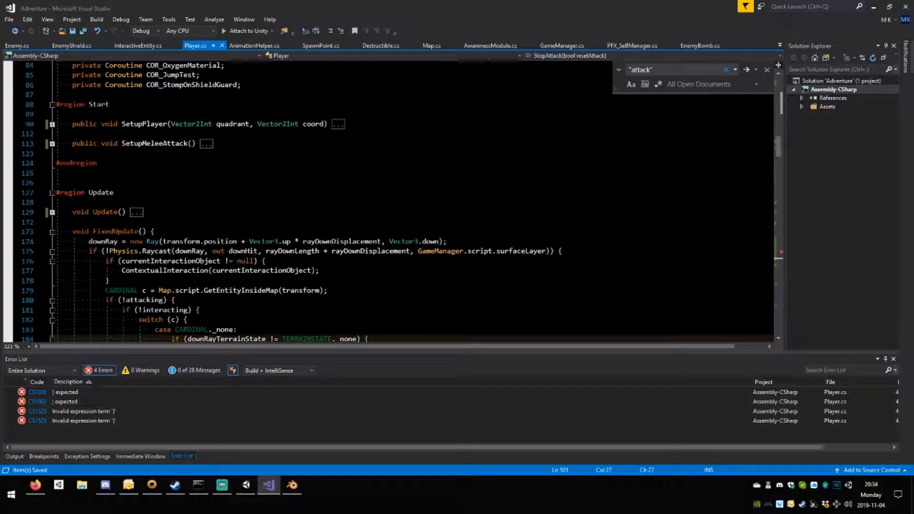
pyautogui.click(52, 231)
pyautogui.click(53, 213)
pyautogui.scroll(-6, 52, 213)
pyautogui.scroll(-6, 195, 239)
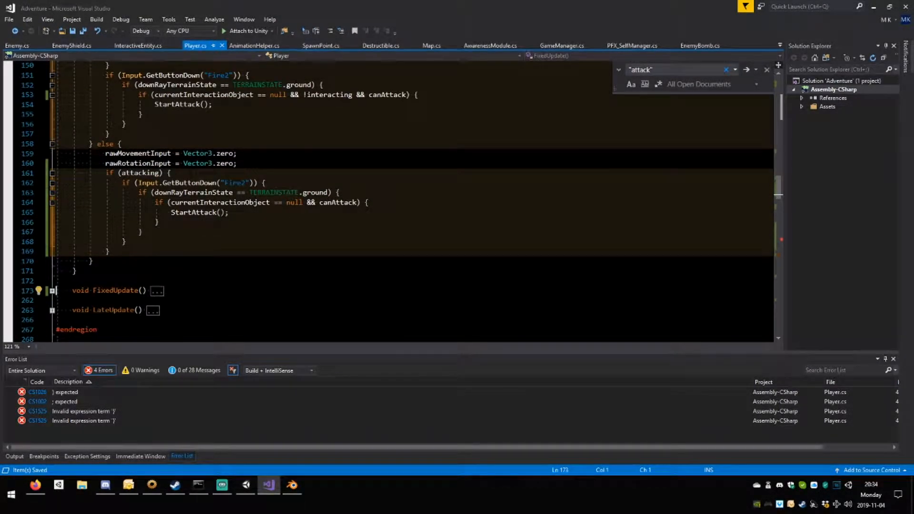
pyautogui.click(221, 212)
pyautogui.write('true;')
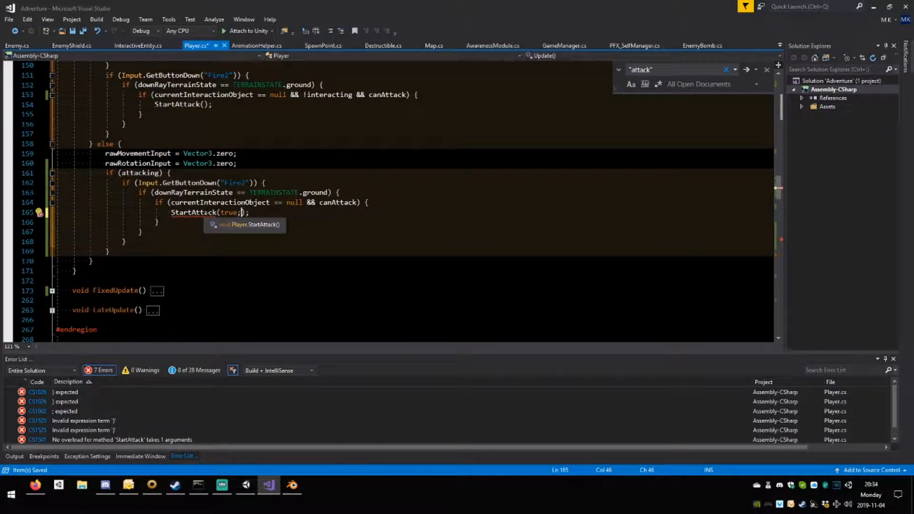
pyautogui.press('BackSpace')
# Go to the StartAttack definition and give it the optional parameter bool combo = false.
pyautogui.doubleClick(195, 212)
pyautogui.press('F12')
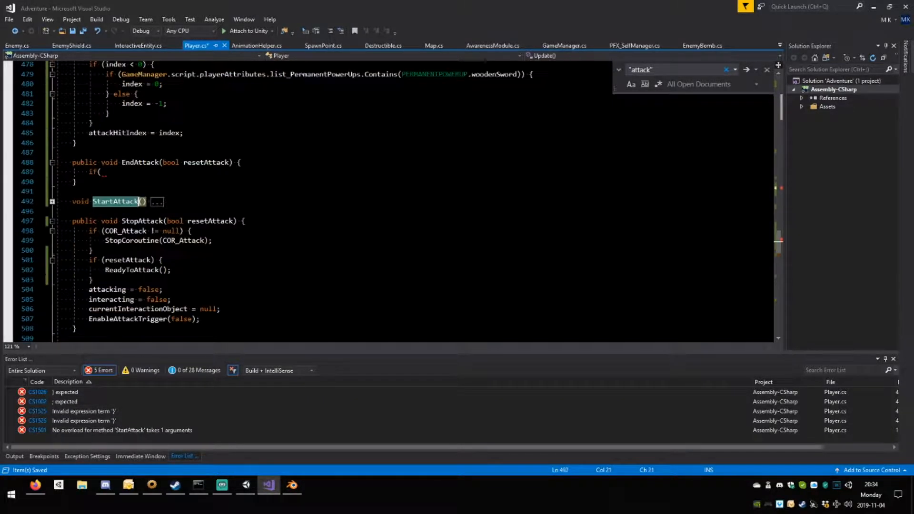
pyautogui.click(52, 202)
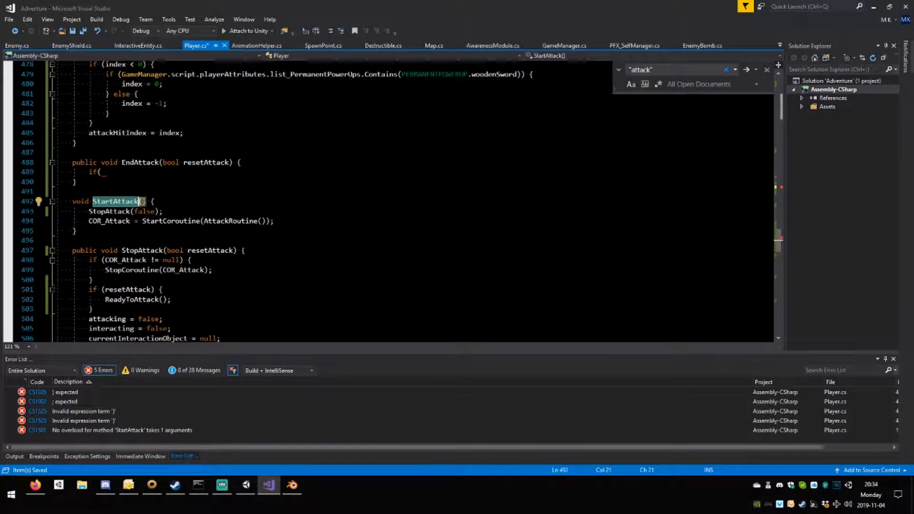
pyautogui.click(142, 202)
pyautogui.write('bool ')
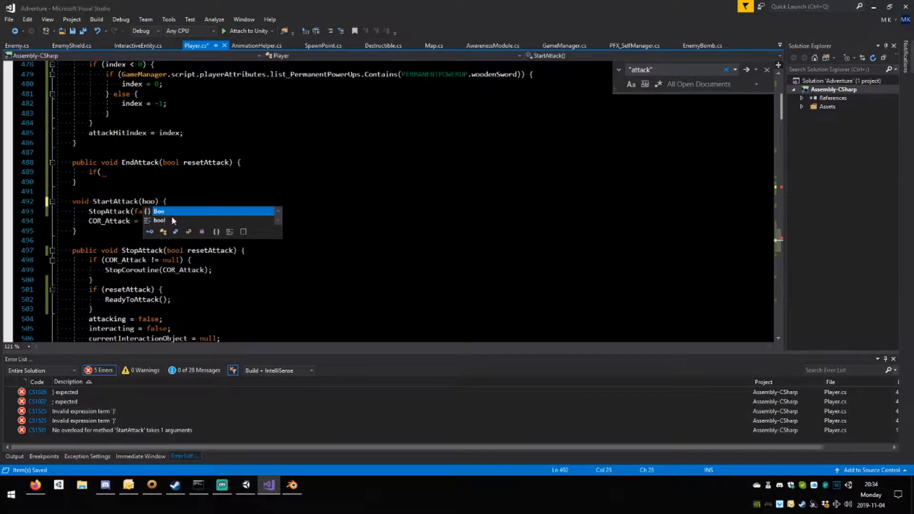
pyautogui.write('combo')
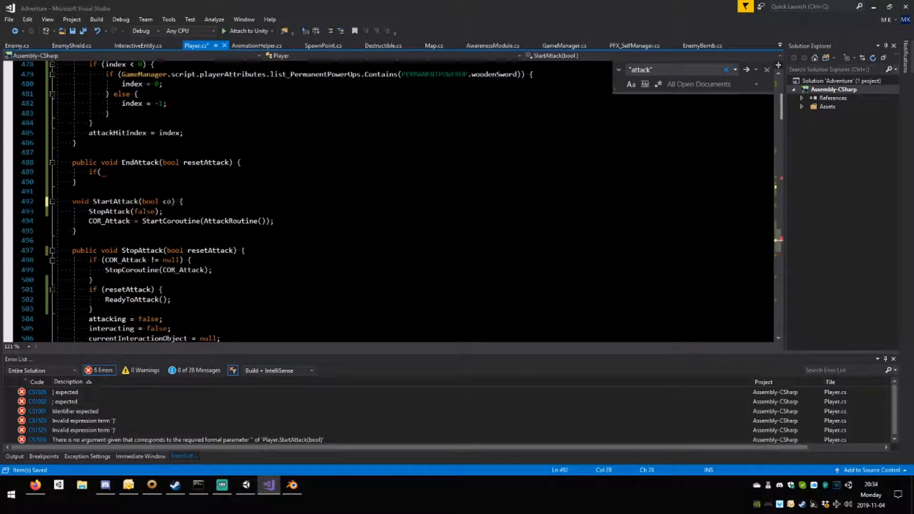
pyautogui.write(' = false;')
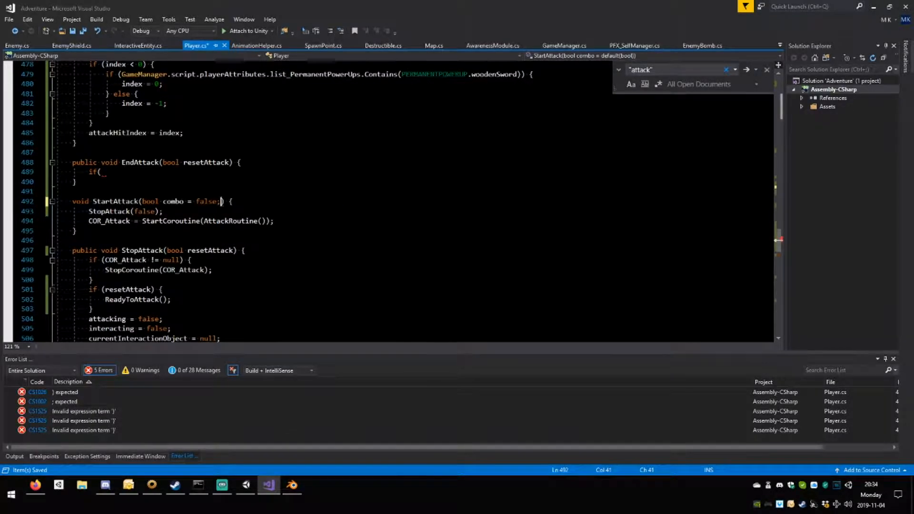
pyautogui.press('BackSpace')
pyautogui.press('End')
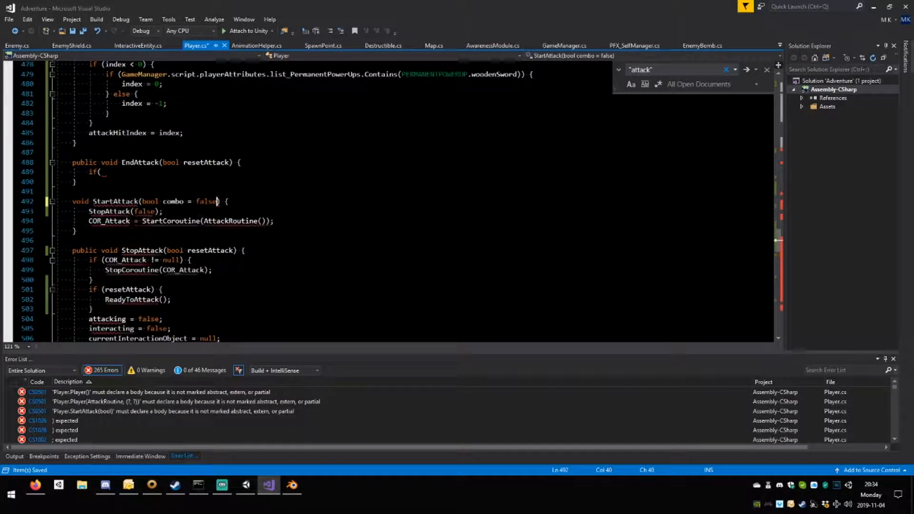
# Add comboAttack = combo; as the first line of StartAttack and save the script.
pyautogui.press('Return')
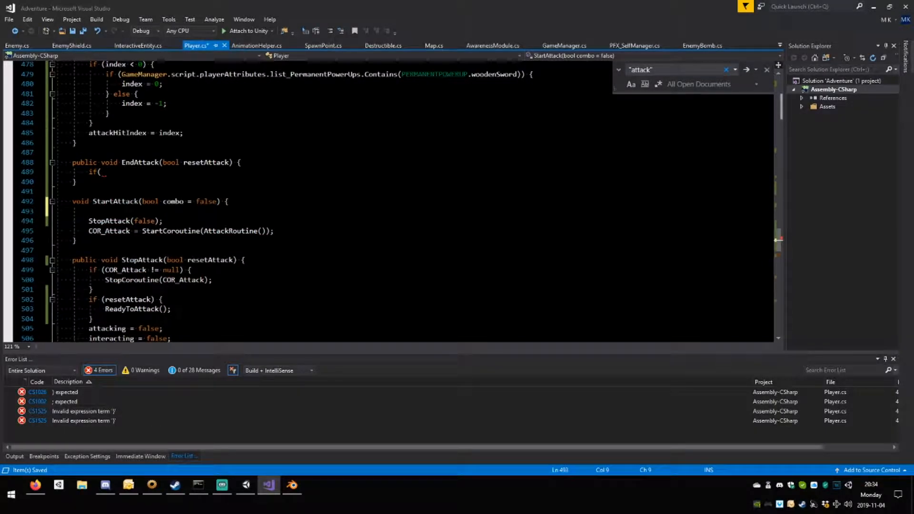
pyautogui.write('comboAttack = false;')
pyautogui.click(183, 203)
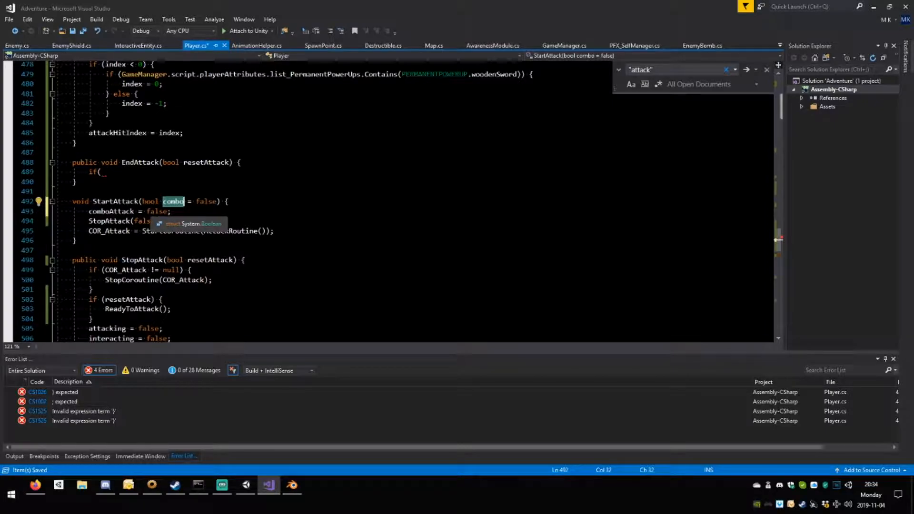
pyautogui.doubleClick(157, 212)
pyautogui.write('combo')
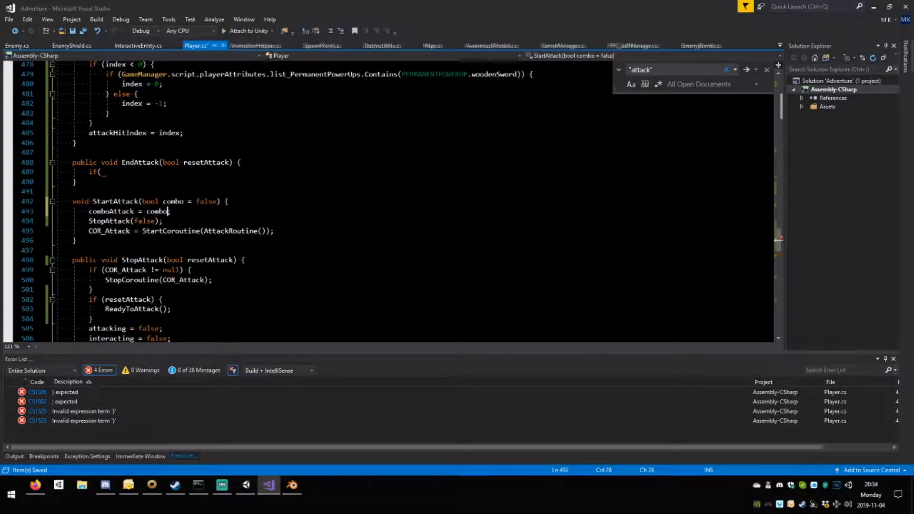
pyautogui.hotkey('ctrl', 's')
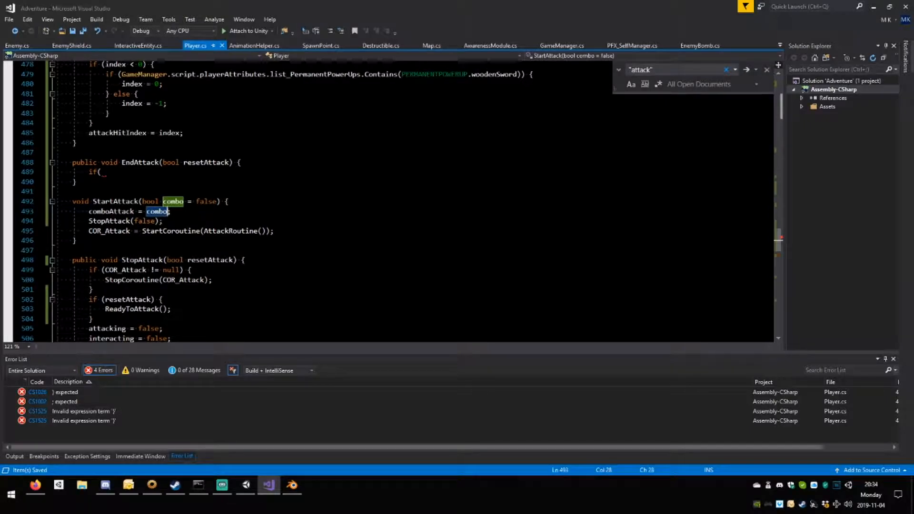
# Complete the unfinished condition in EndAttack as an empty if (!comboAttack) block.
pyautogui.scroll(2, 388, 200)
pyautogui.click(102, 231)
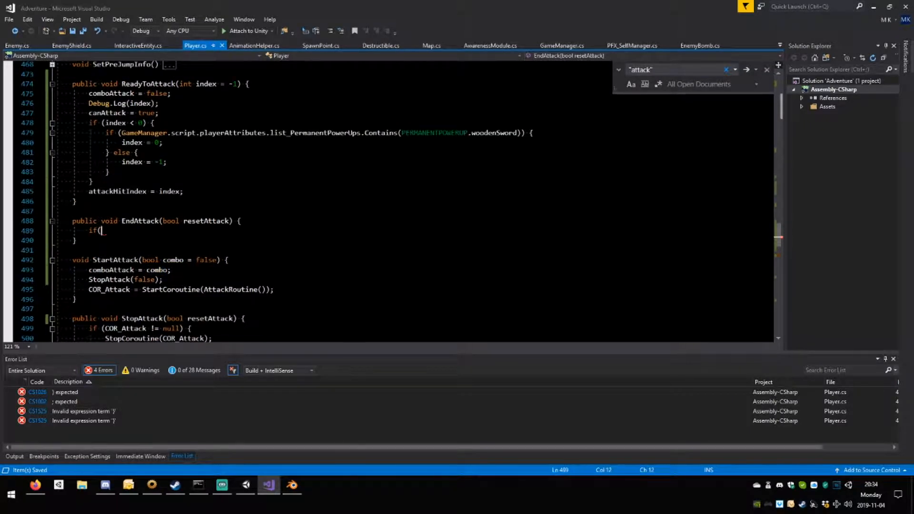
pyautogui.write('!comb')
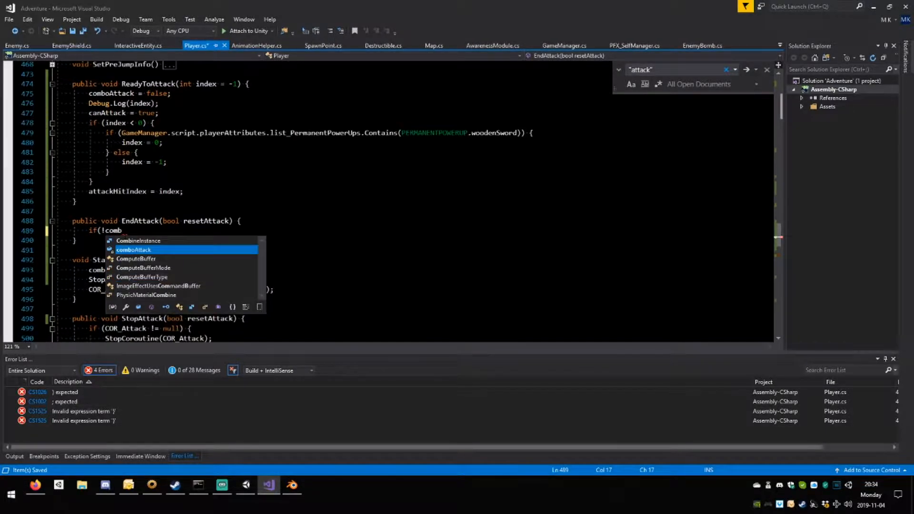
pyautogui.write('oAttack)')
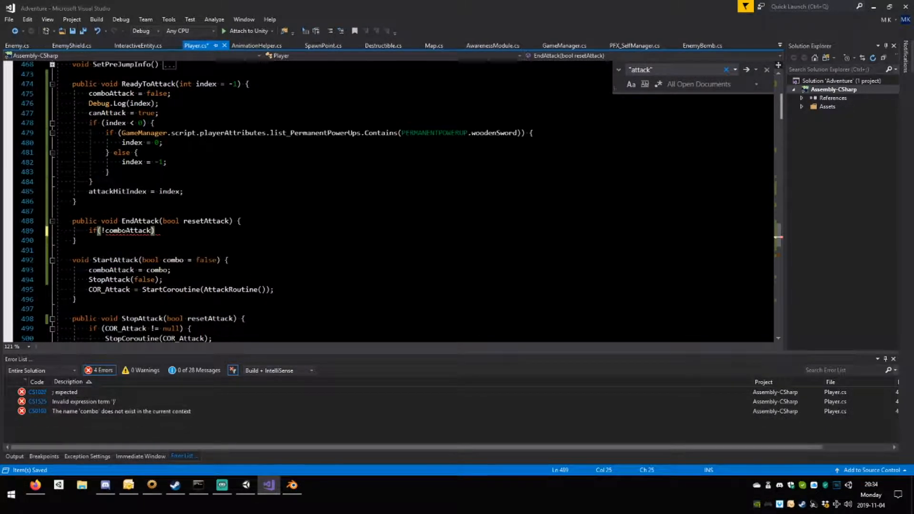
pyautogui.write(' {')
pyautogui.press('Return')
pyautogui.press('Return')
pyautogui.write('}')
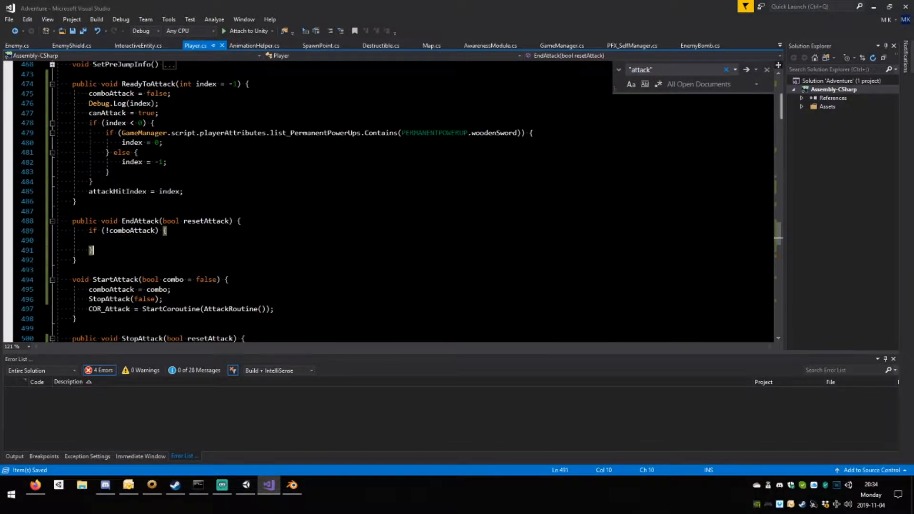
# Call StopAttack(resetAttack); inside EndAttack's if (!comboAttack) block and save the script.
pyautogui.scroll(-4, 157, 254)
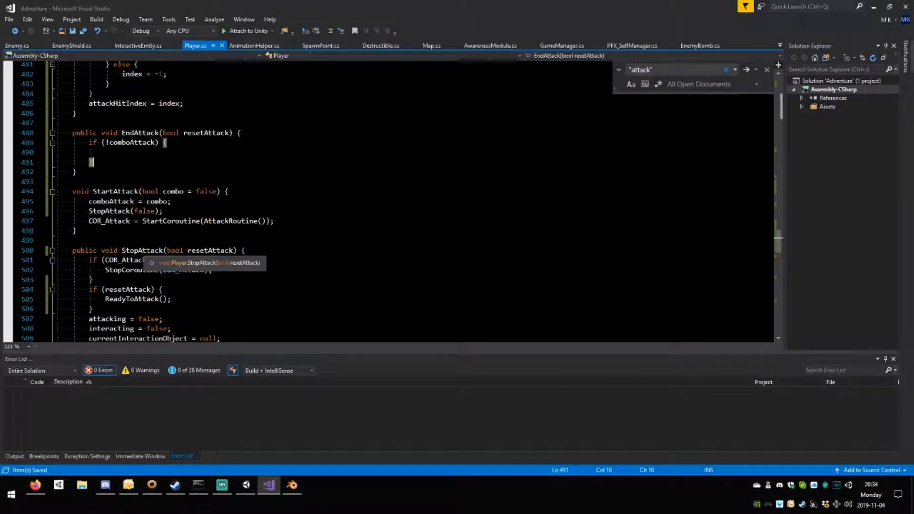
pyautogui.click(163, 250)
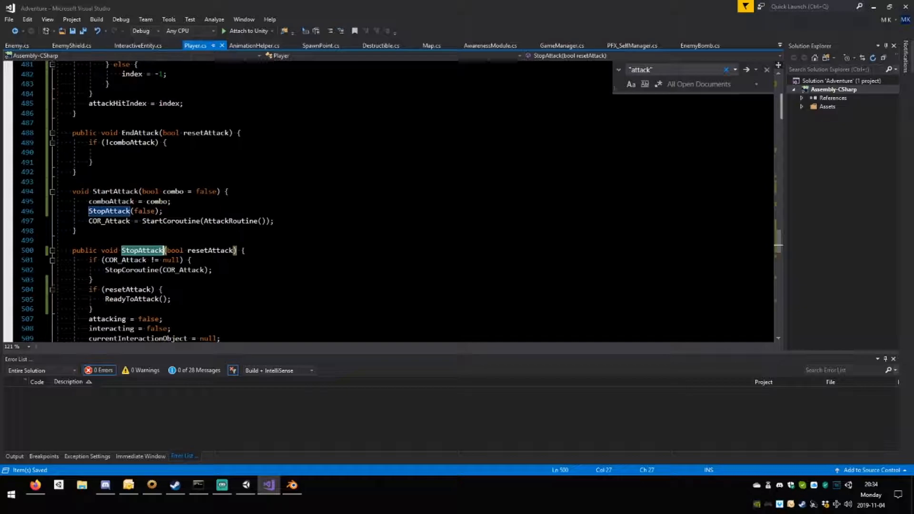
pyautogui.click(157, 152)
pyautogui.write('StopAttack(')
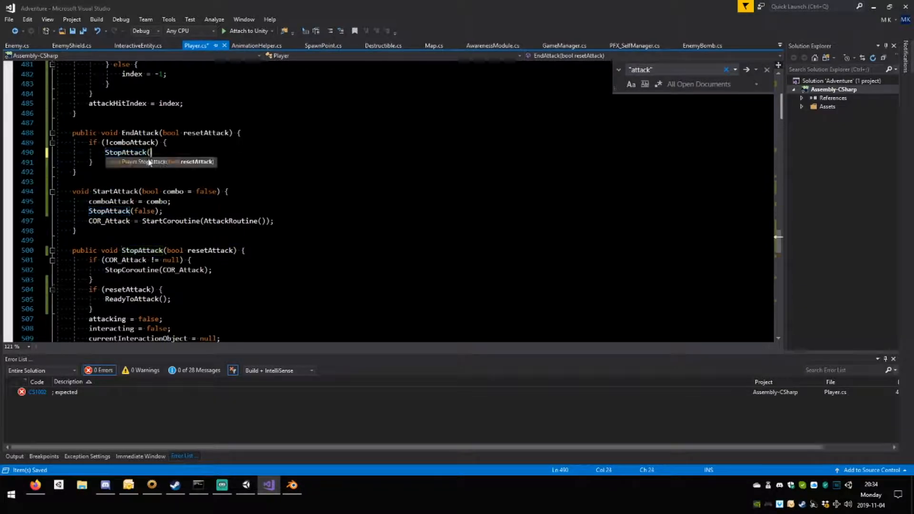
pyautogui.write('reset')
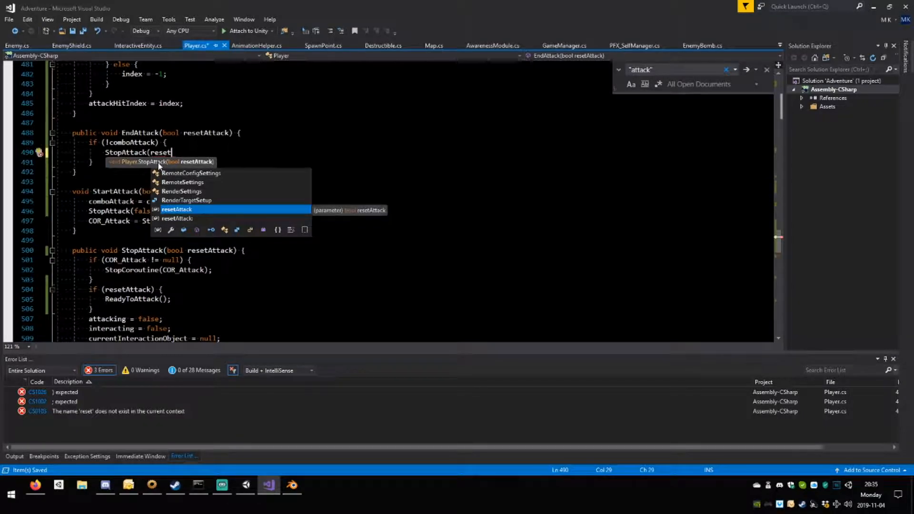
pyautogui.press('Tab')
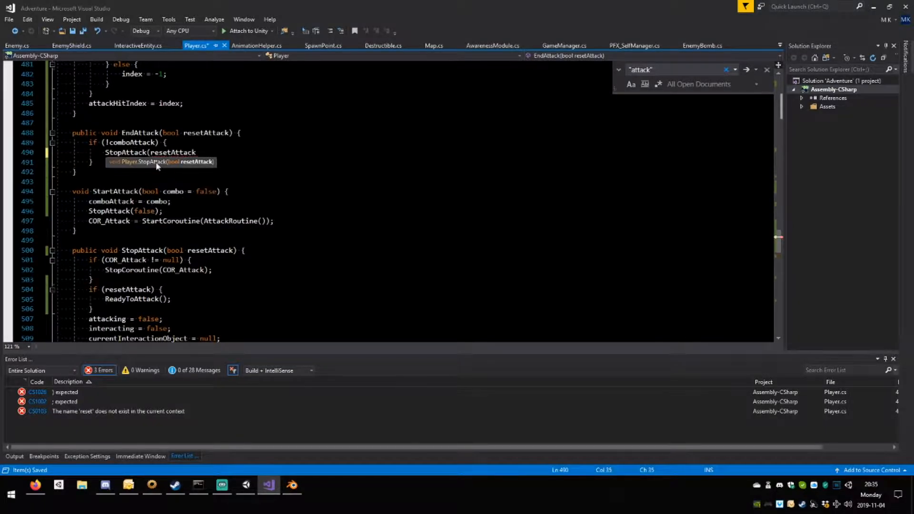
pyautogui.write(');')
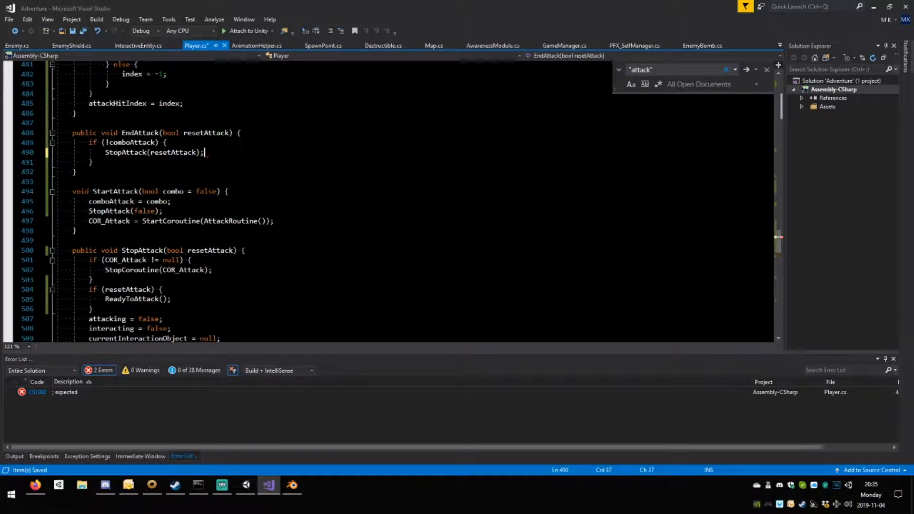
pyautogui.hotkey('ctrl', 's')
# Replace StopAttack with EndAttack in the PlayerAttackEnd method of InteractiveEntity.cs and save the file.
pyautogui.click(160, 133)
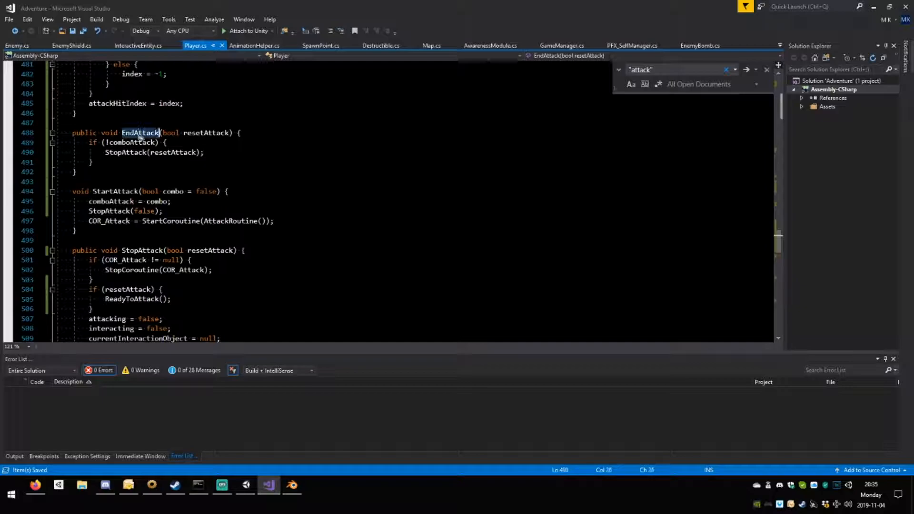
pyautogui.click(141, 45)
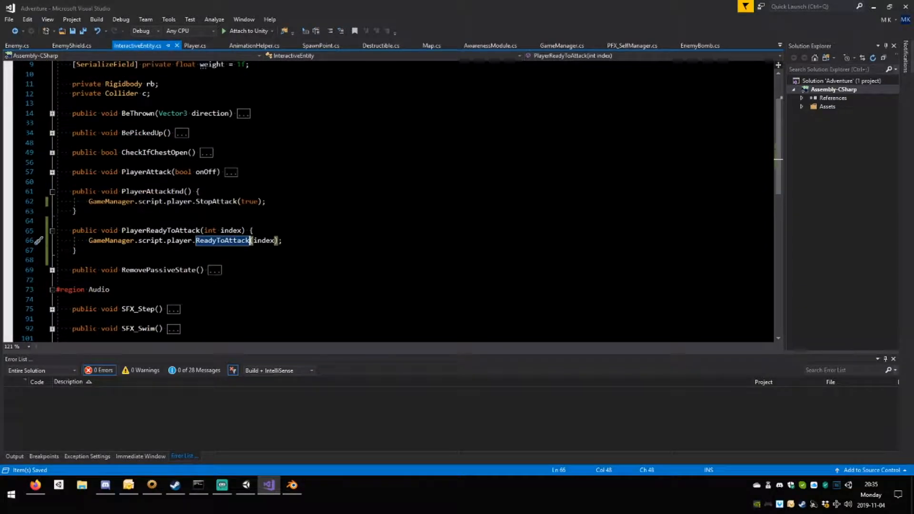
pyautogui.doubleClick(223, 201)
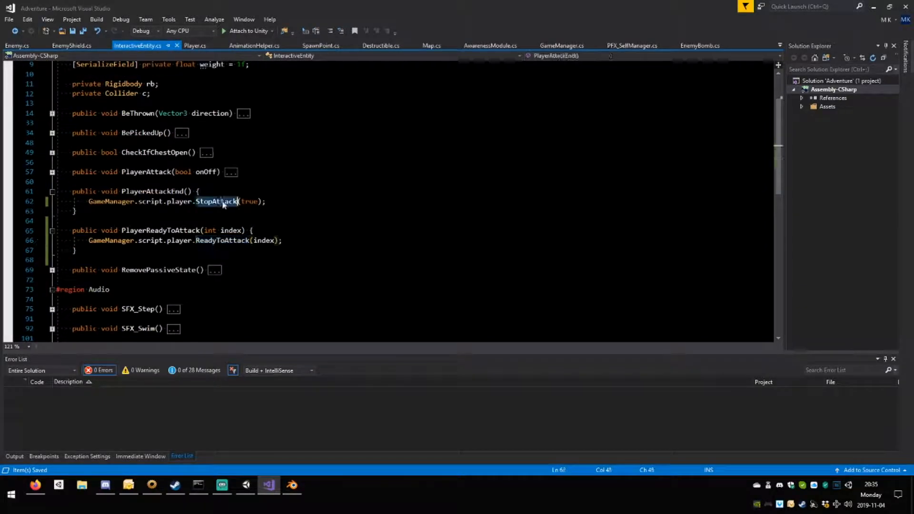
pyautogui.write('EndAttack')
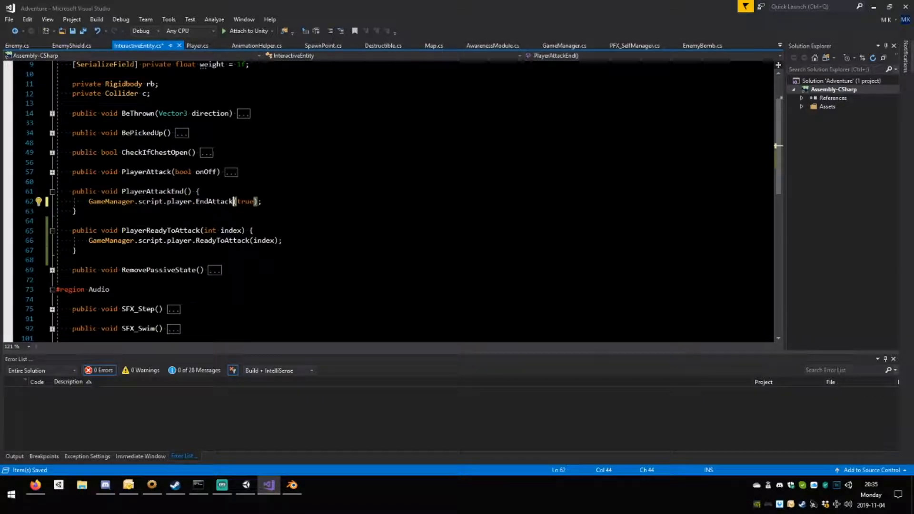
pyautogui.hotkey('ctrl', 's')
# Collapse PlayerAttackEnd and PlayerReadyToAttack in InteractiveEntity.cs, and fold all method definitions in Player.cs.
pyautogui.click(52, 191)
pyautogui.click(53, 211)
pyautogui.click(231, 171)
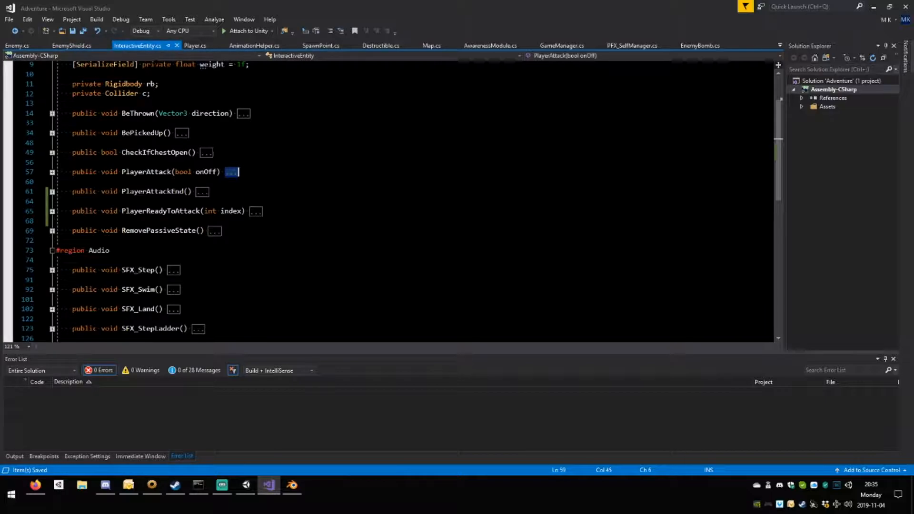
pyautogui.click(191, 133)
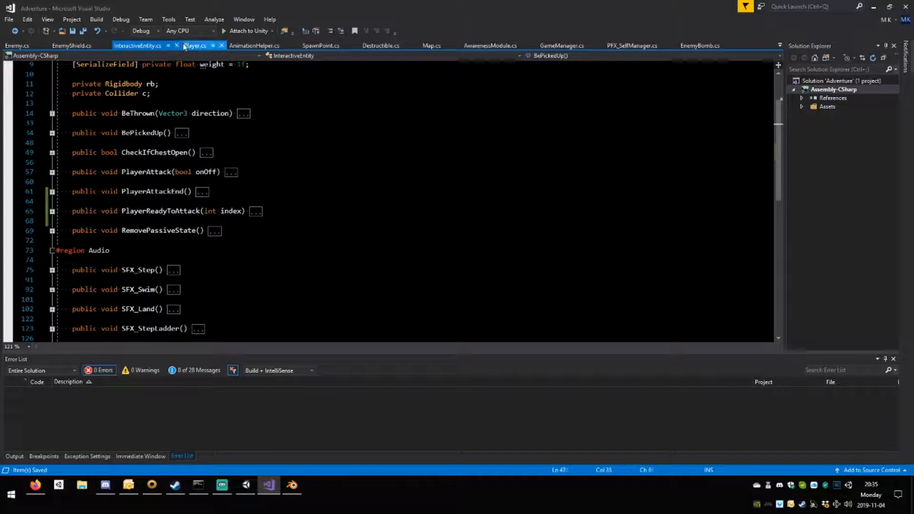
pyautogui.click(195, 45)
pyautogui.click(77, 172)
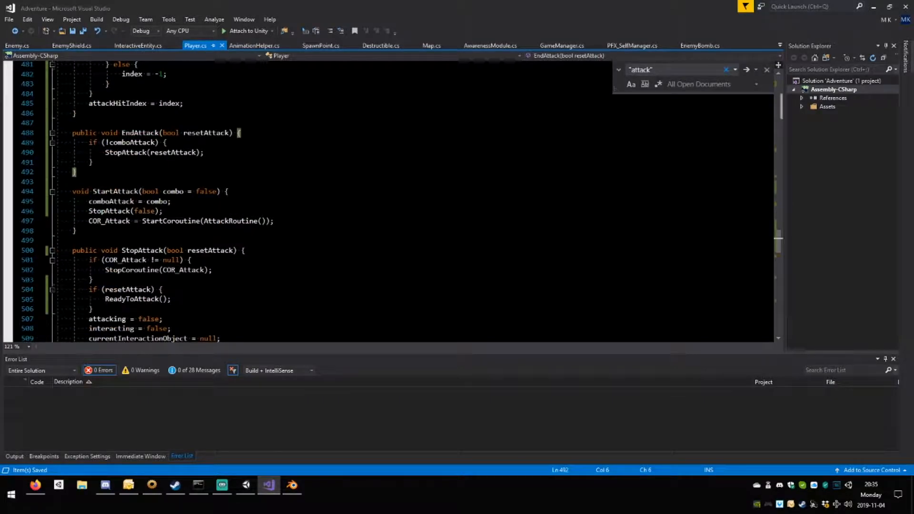
pyautogui.hotkey('ctrl', 'm')
pyautogui.hotkey('ctrl', 'o')
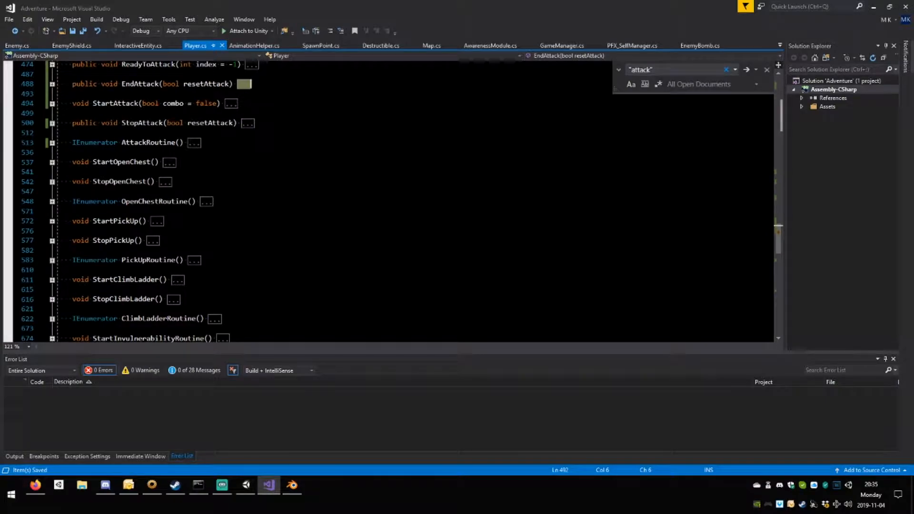
# Switch to Unity, run the game and move the player to test the combo attack code.
pyautogui.hotkey('alt', 'Tab')
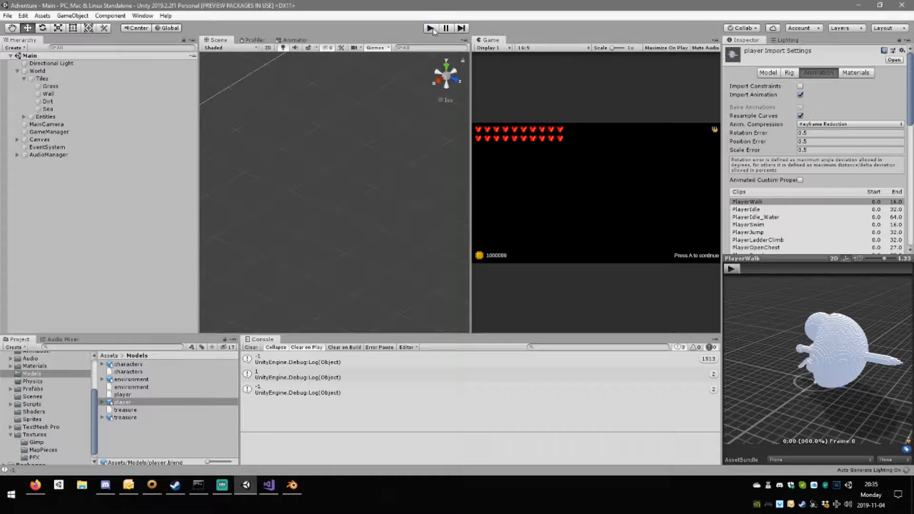
pyautogui.click(430, 28)
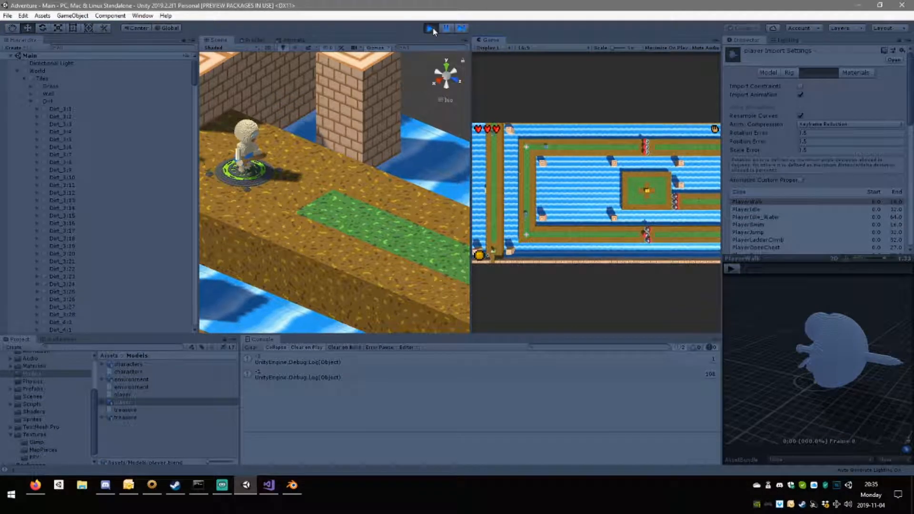
pyautogui.press('w')
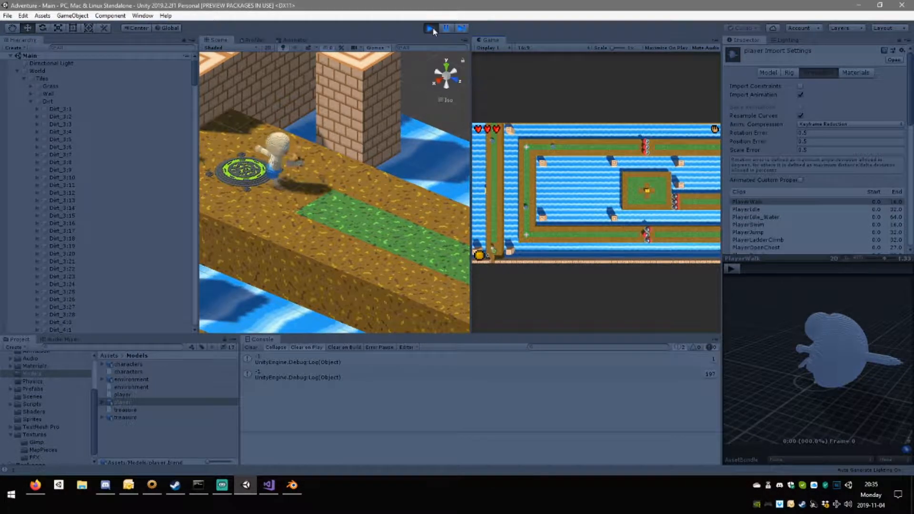
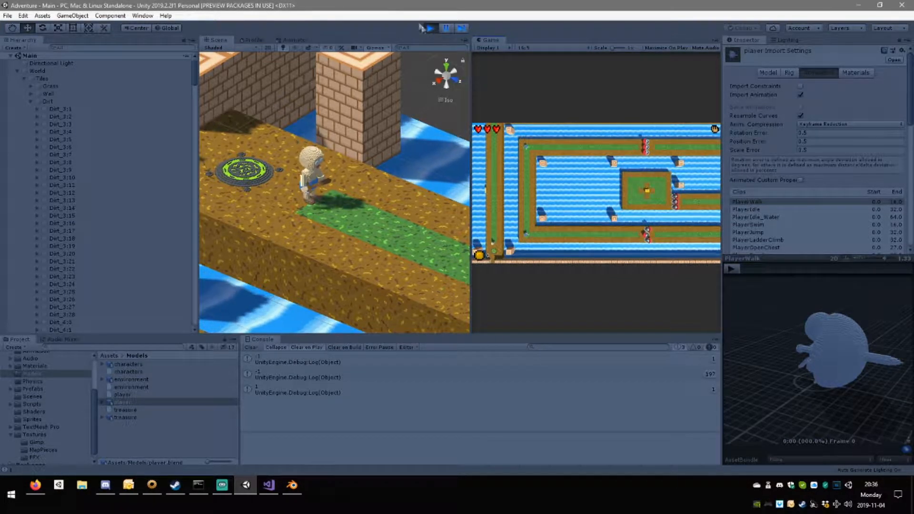
# Stop the running game, show the Player controller in the Animator and select the Swing0 to Swing1 transition.
pyautogui.click(430, 27)
pyautogui.click(263, 40)
pyautogui.click(290, 40)
pyautogui.click(224, 40)
pyautogui.click(292, 40)
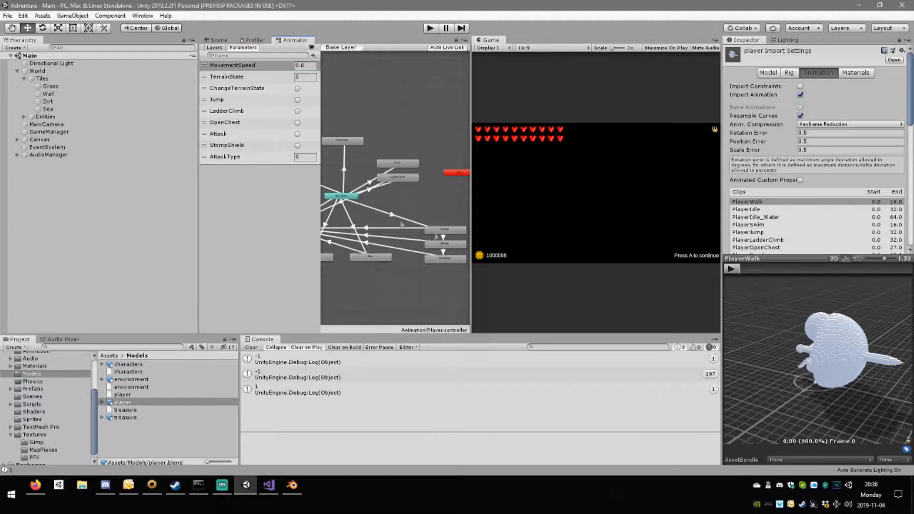
pyautogui.click(443, 236)
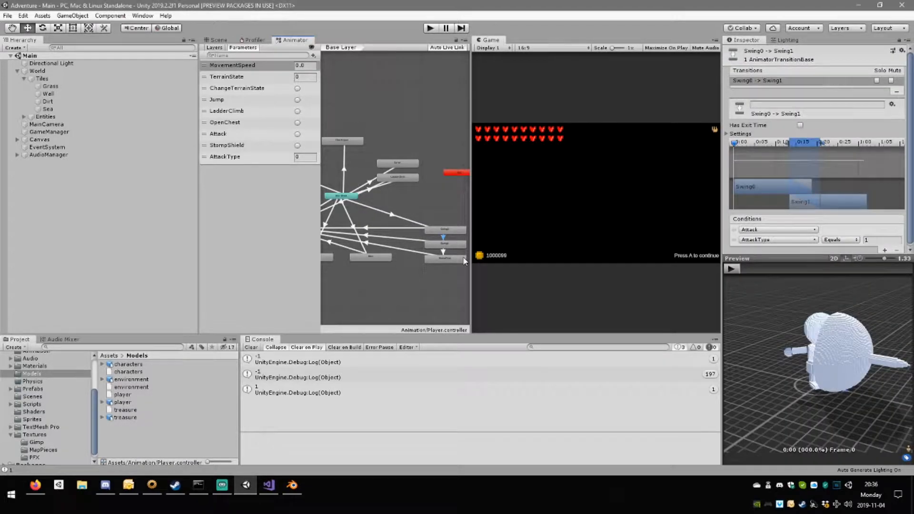
# Space the Swing0, Swing1 and SwingFinal states further apart vertically in the Animator graph and inspect their settings.
pyautogui.moveTo(447, 231); pyautogui.dragTo(447, 210)
pyautogui.moveTo(442, 251); pyautogui.dragTo(442, 242)
pyautogui.click(443, 224)
pyautogui.click(445, 213)
pyautogui.click(446, 220)
pyautogui.click(445, 211)
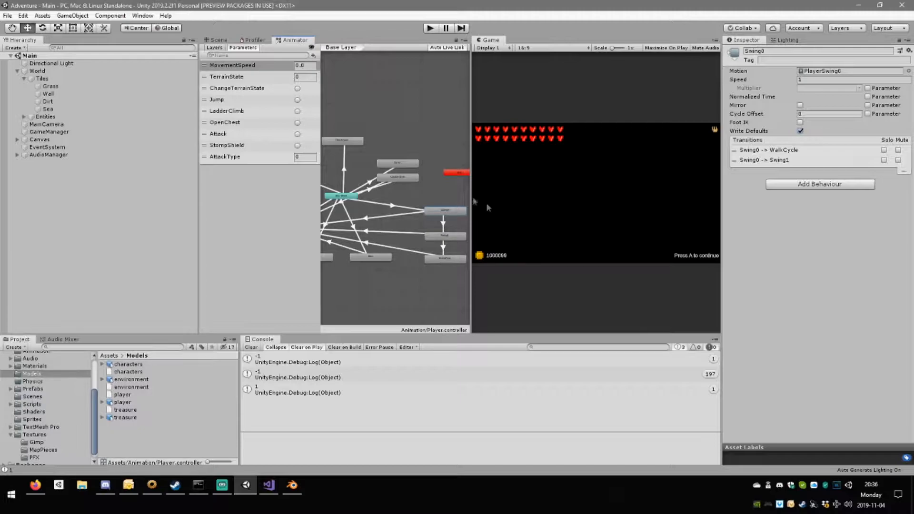
pyautogui.click(451, 258)
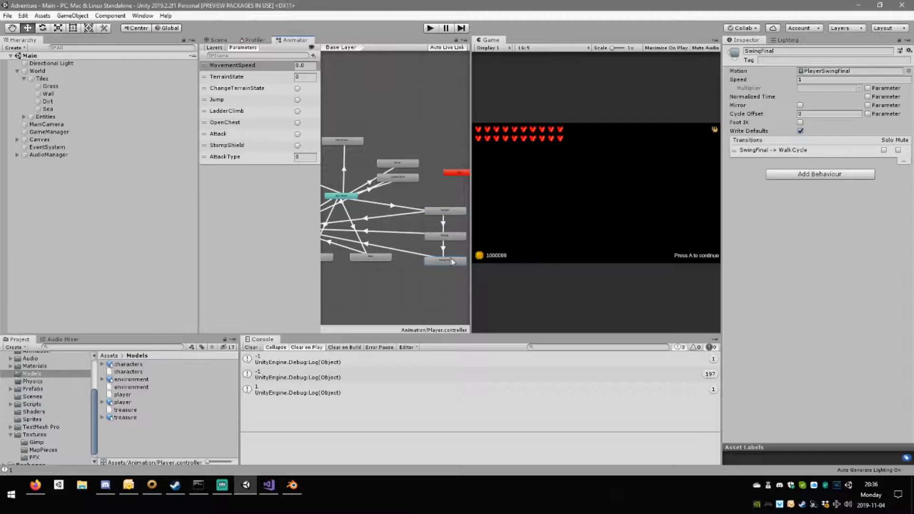
# Examine the Swing0 to Swing1 transition's settings, its Interruption Source options and its conditions.
pyautogui.click(445, 220)
pyautogui.click(443, 224)
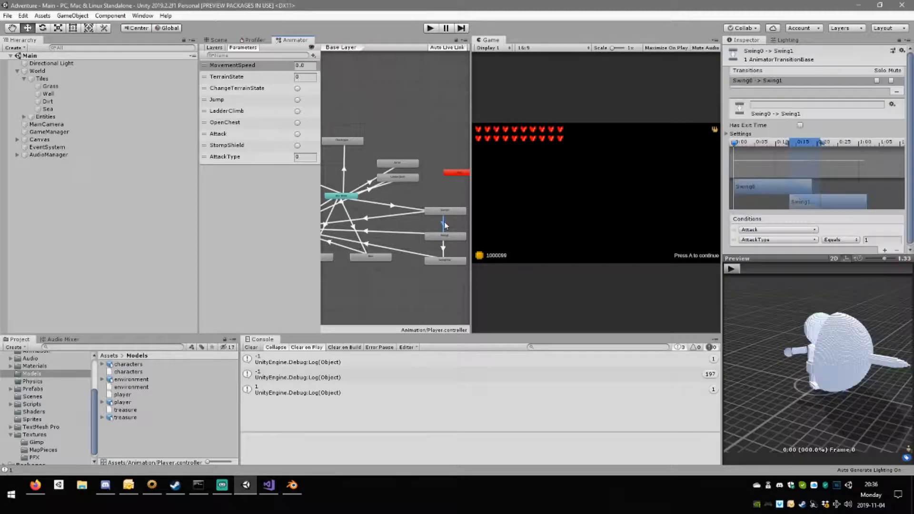
pyautogui.scroll(-1, 826, 155)
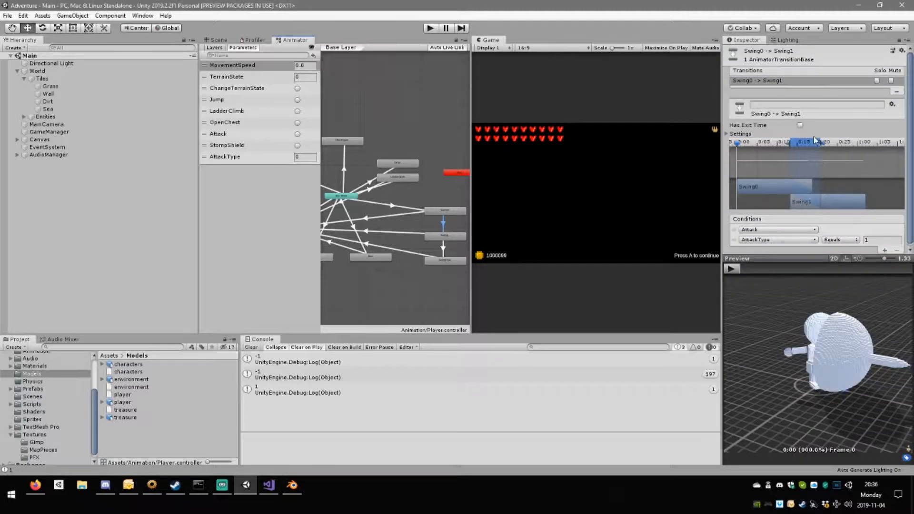
pyautogui.click(725, 132)
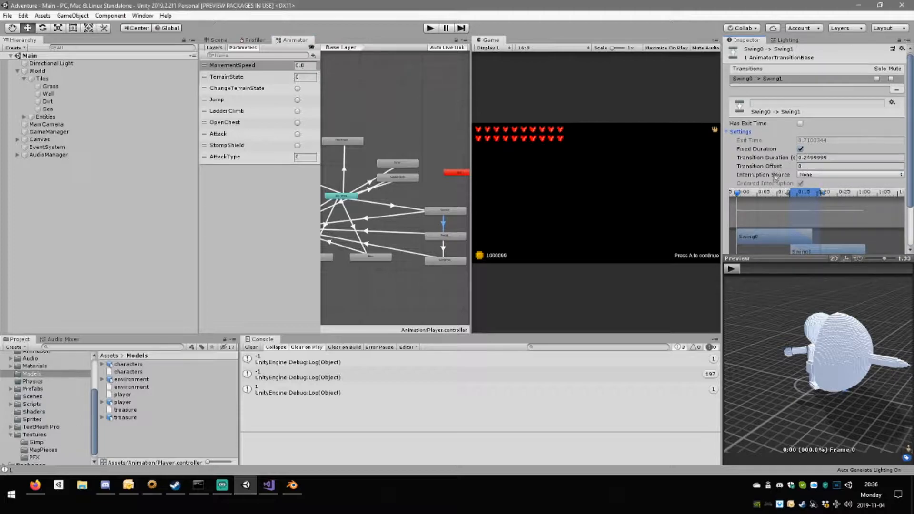
pyautogui.click(820, 175)
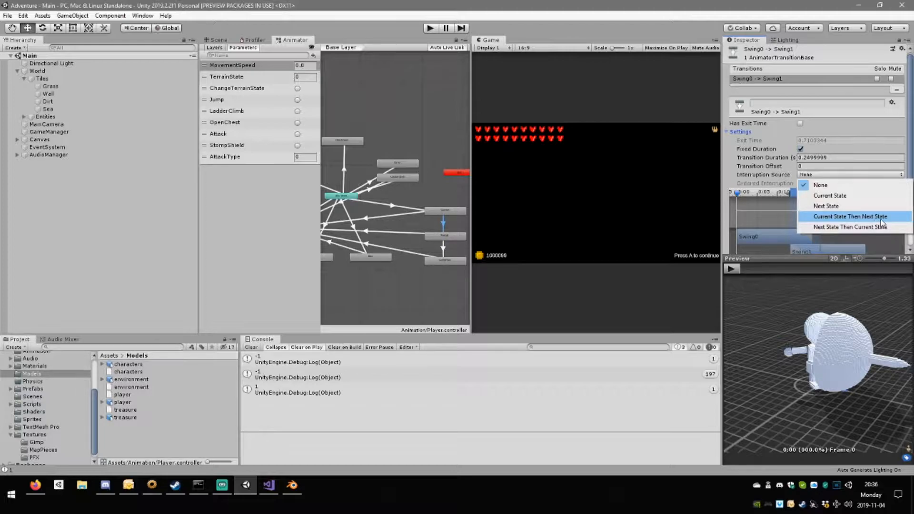
pyautogui.click(760, 352)
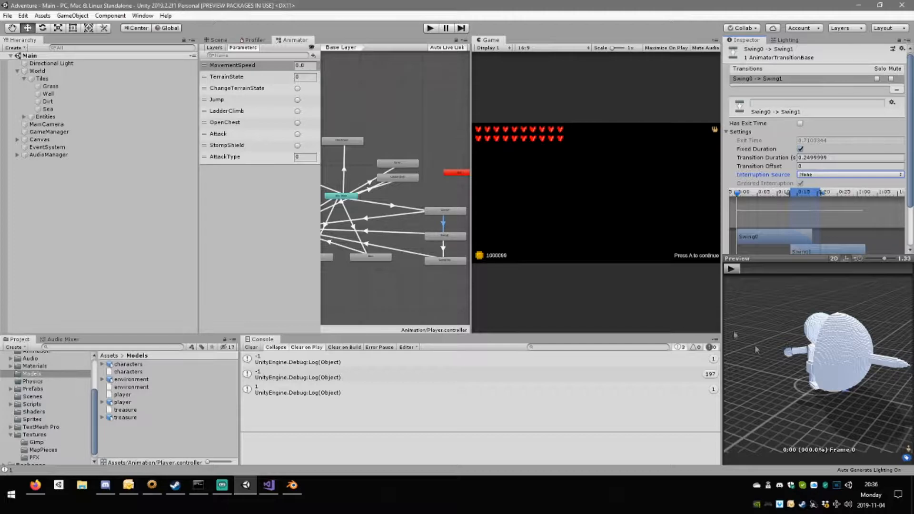
pyautogui.click(442, 223)
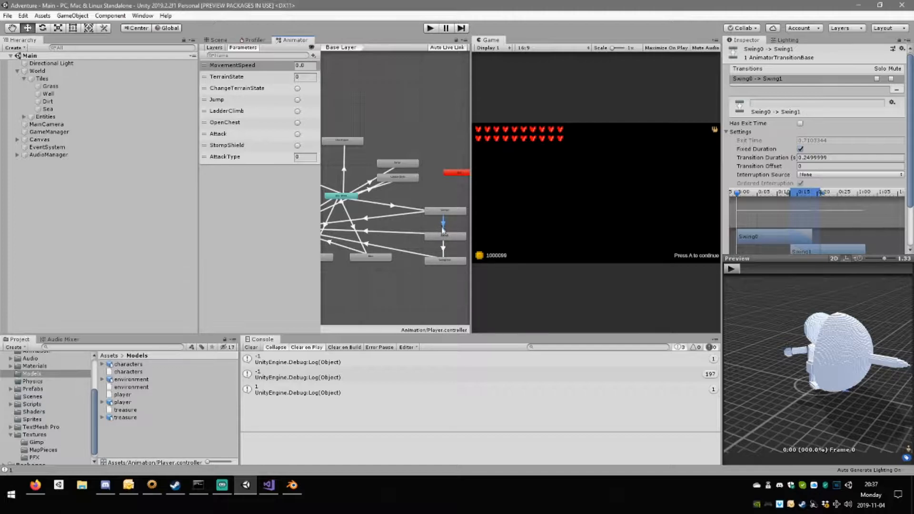
pyautogui.scroll(-1, 810, 210)
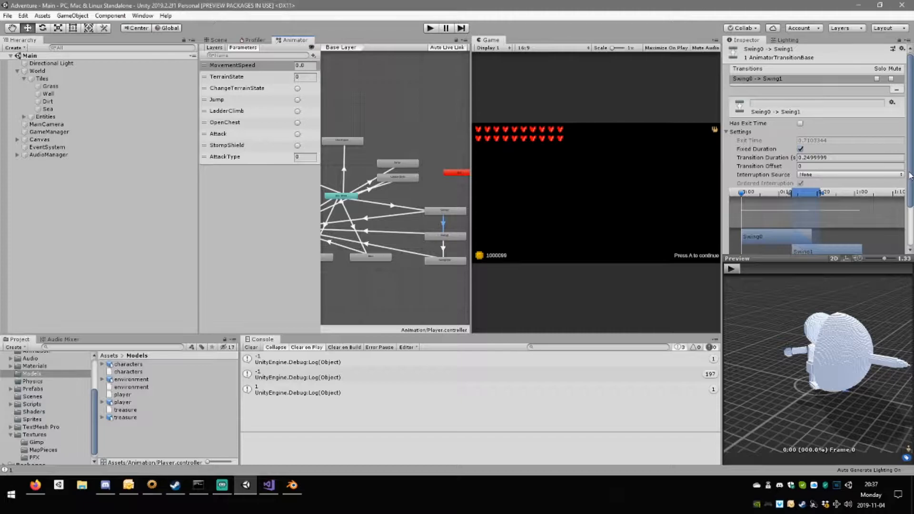
pyautogui.moveTo(910, 175); pyautogui.dragTo(909, 220)
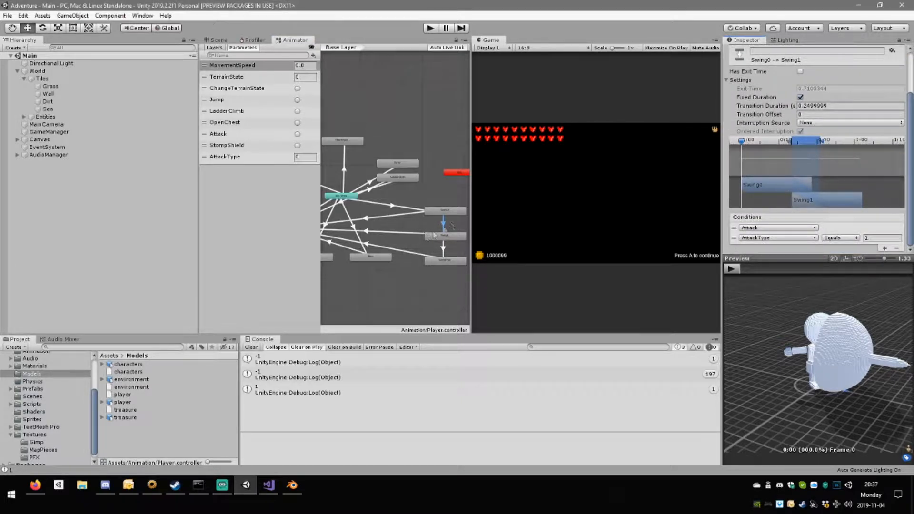
# Delete the transitions from Swing0 to Swing1 and from Swing1 to SwingFinal.
pyautogui.click(458, 227)
pyautogui.click(444, 224)
pyautogui.press('Delete')
pyautogui.click(443, 249)
pyautogui.press('Delete')
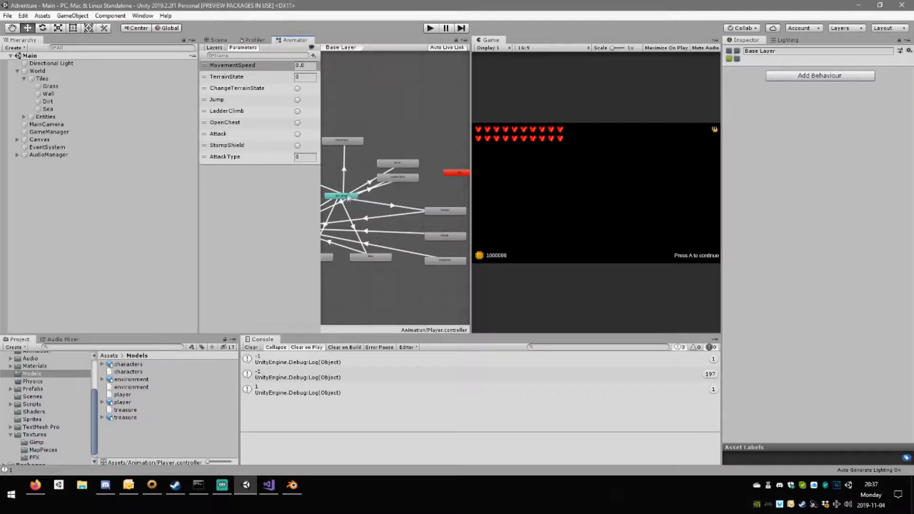
# Create transitions from Any State to Swing1 and from Any State to SwingFinal.
pyautogui.rightClick(341, 196)
pyautogui.click(376, 202)
pyautogui.click(451, 238)
pyautogui.rightClick(336, 200)
pyautogui.click(376, 201)
pyautogui.click(444, 236)
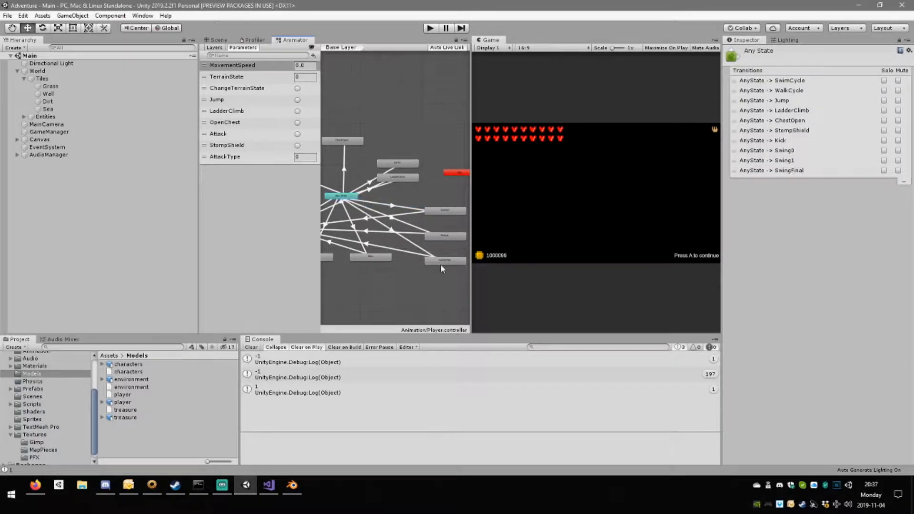
# Add an Attack condition to the Any State to Swing1 transition.
pyautogui.click(405, 227)
pyautogui.scroll(-2, 804, 246)
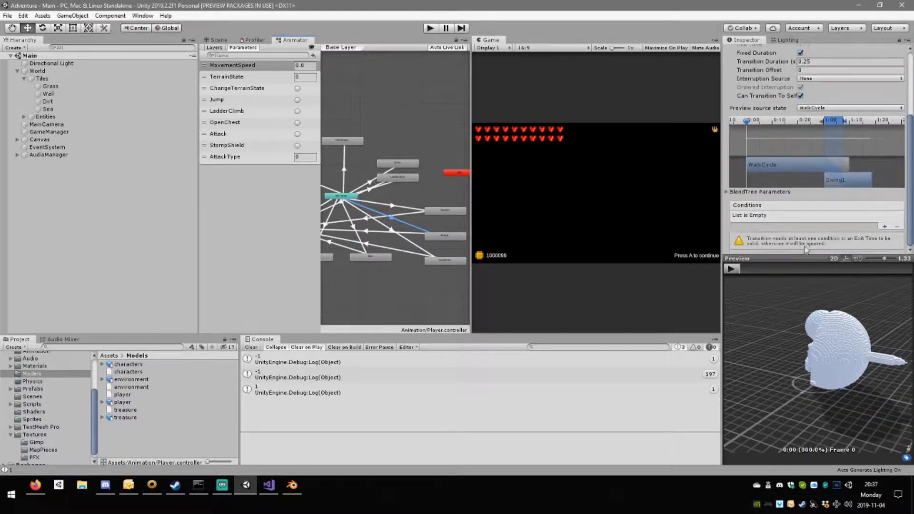
pyautogui.click(883, 227)
pyautogui.click(791, 238)
pyautogui.scroll(-2, 776, 286)
pyautogui.click(776, 301)
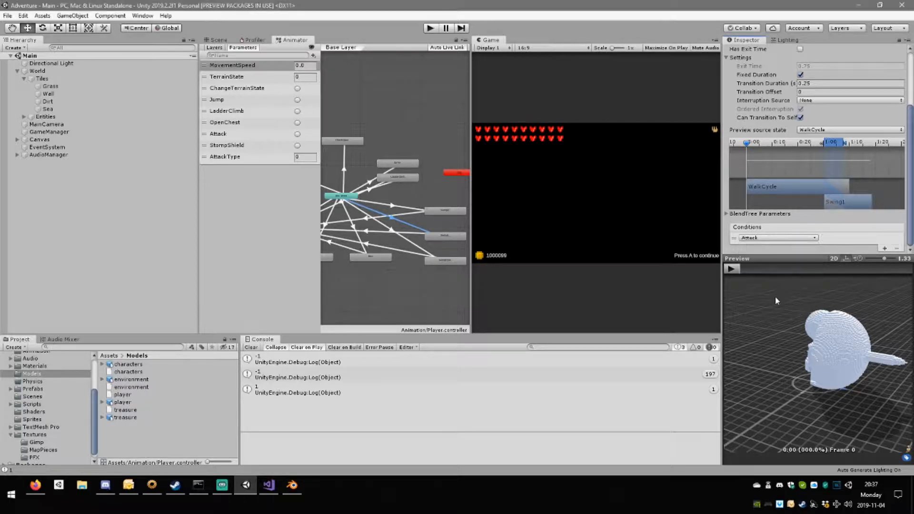
# Add a second condition to the Any State to Swing1 transition: AttackType Equals 1.
pyautogui.click(884, 248)
pyautogui.scroll(-1, 785, 243)
pyautogui.click(786, 238)
pyautogui.click(776, 310)
pyautogui.click(874, 238)
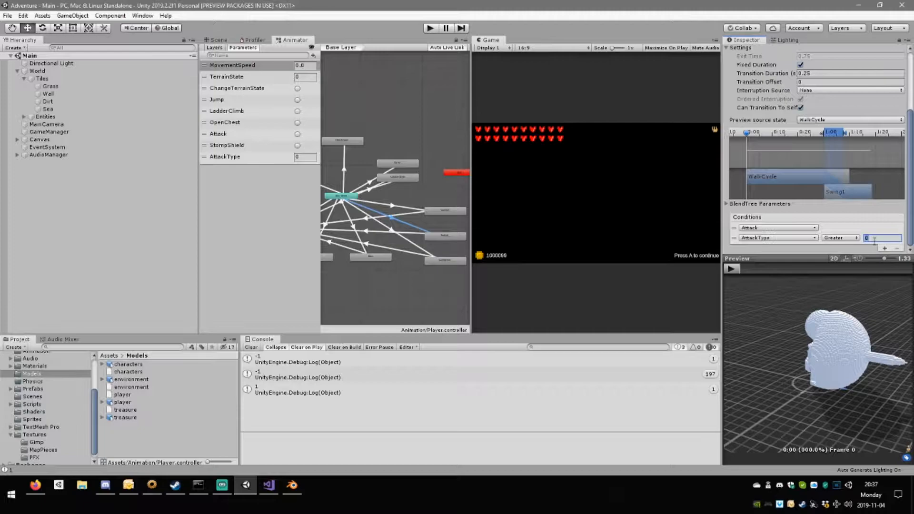
pyautogui.click(837, 238)
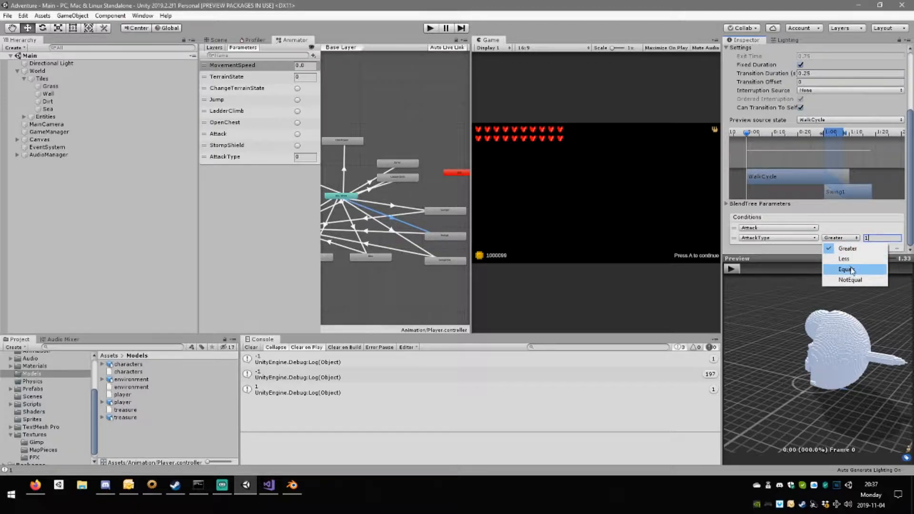
pyautogui.click(842, 268)
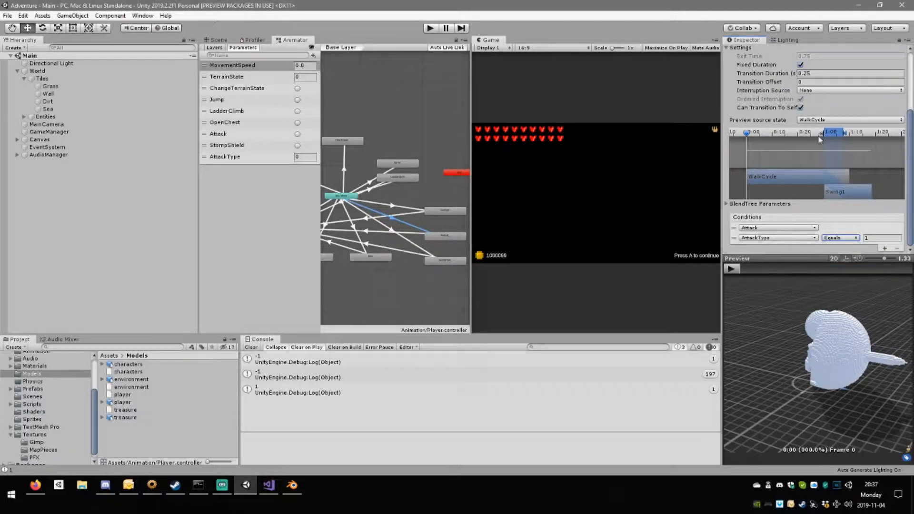
# Preview the Any State to Swing1 transition and move it near WalkCycle's start with a duration of about 0.17 s.
pyautogui.click(731, 269)
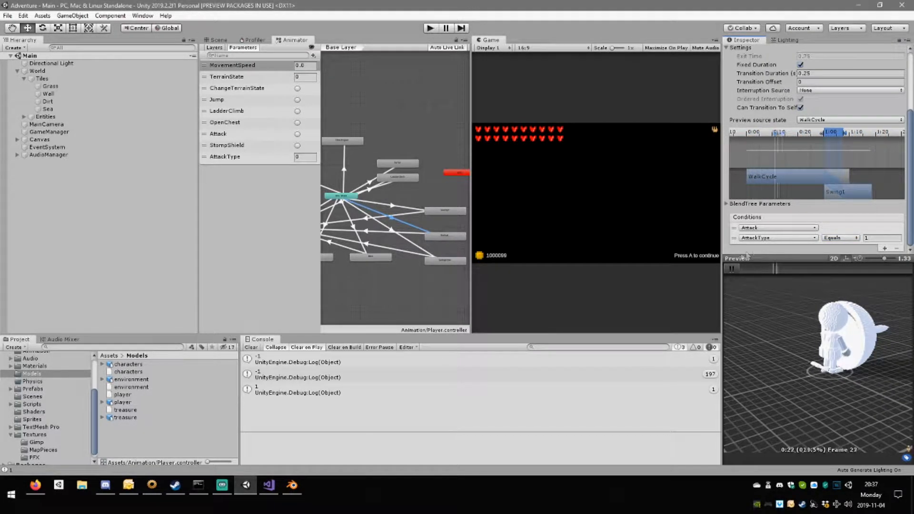
pyautogui.click(731, 269)
pyautogui.moveTo(823, 137); pyautogui.dragTo(759, 138)
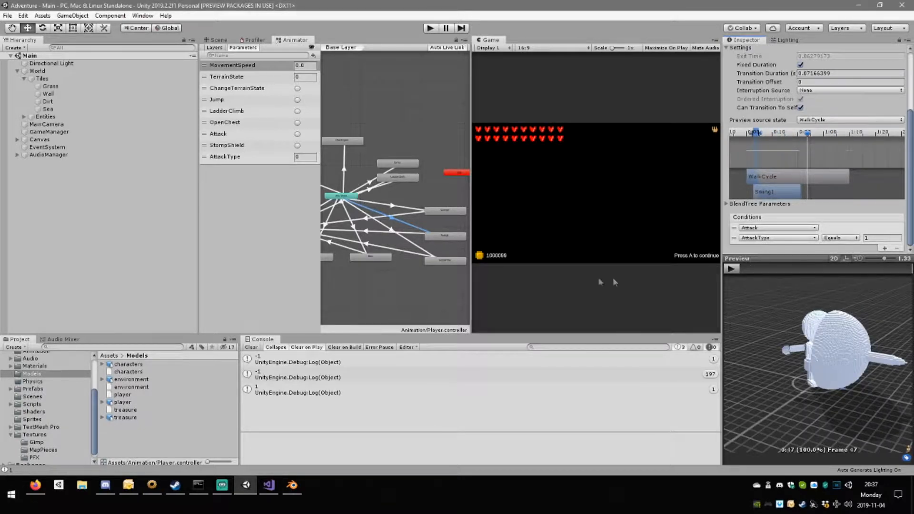
pyautogui.click(411, 247)
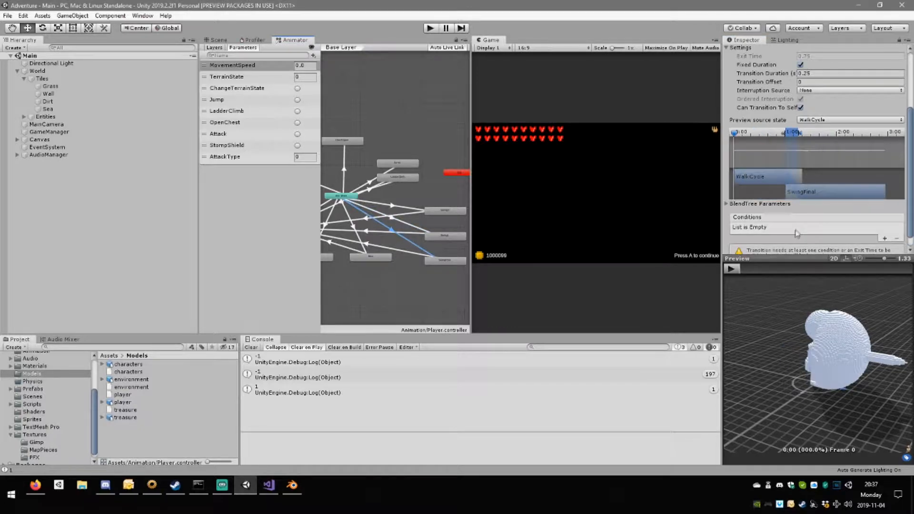
pyautogui.click(407, 229)
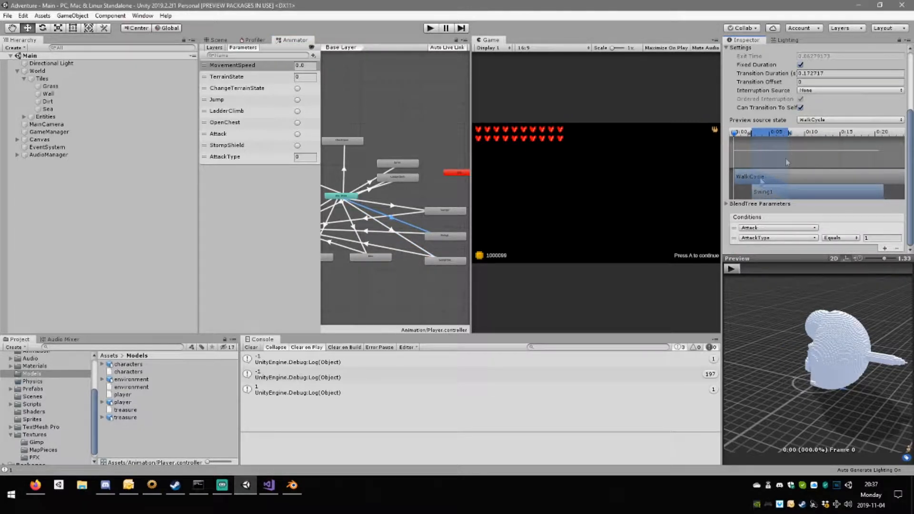
# Move the Any State to SwingFinal transition to WalkCycle's start and shorten its duration to about 0.17 s.
pyautogui.click(412, 244)
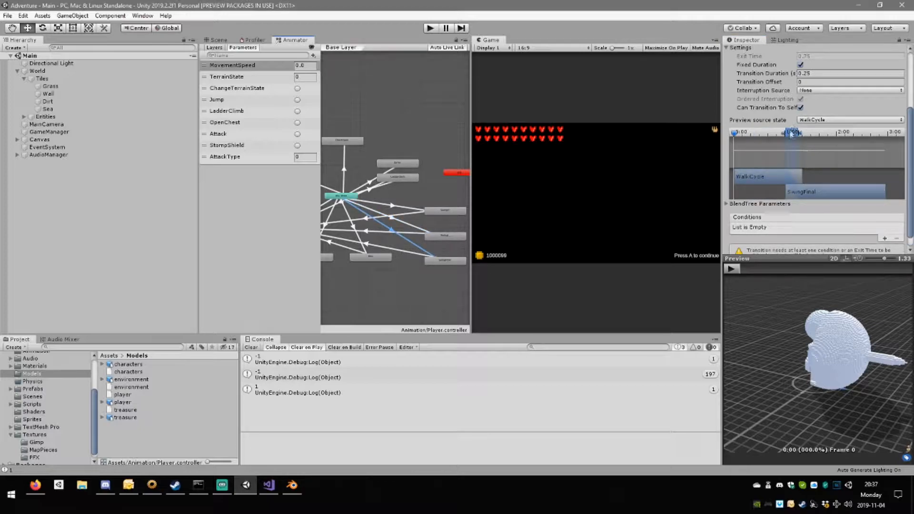
pyautogui.moveTo(868, 192); pyautogui.dragTo(819, 193)
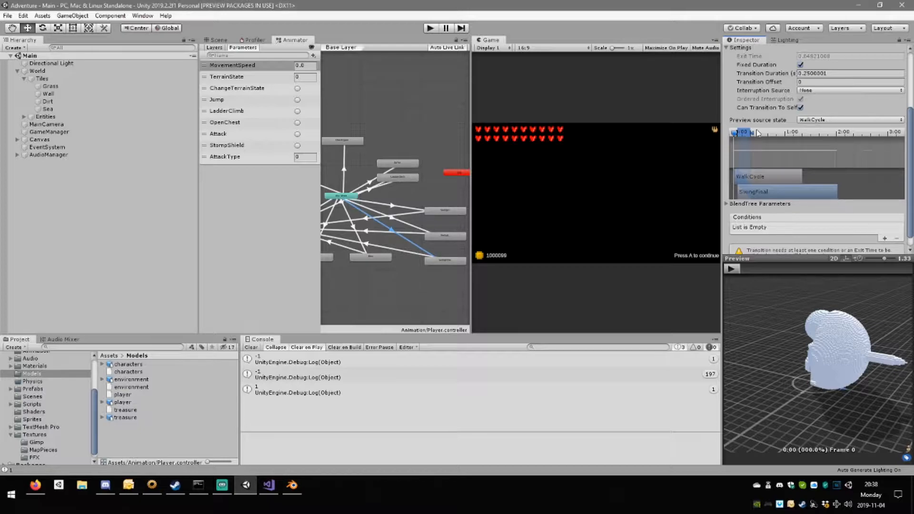
pyautogui.moveTo(751, 132); pyautogui.dragTo(748, 137)
# Add an Attack condition to the Any State to SwingFinal transition.
pyautogui.click(884, 238)
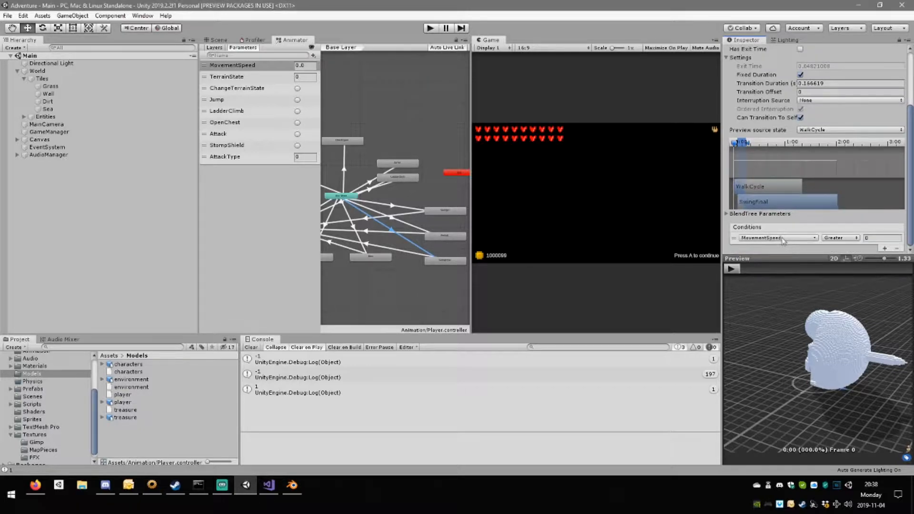
pyautogui.click(783, 238)
pyautogui.scroll(-3, 777, 301)
pyautogui.click(776, 296)
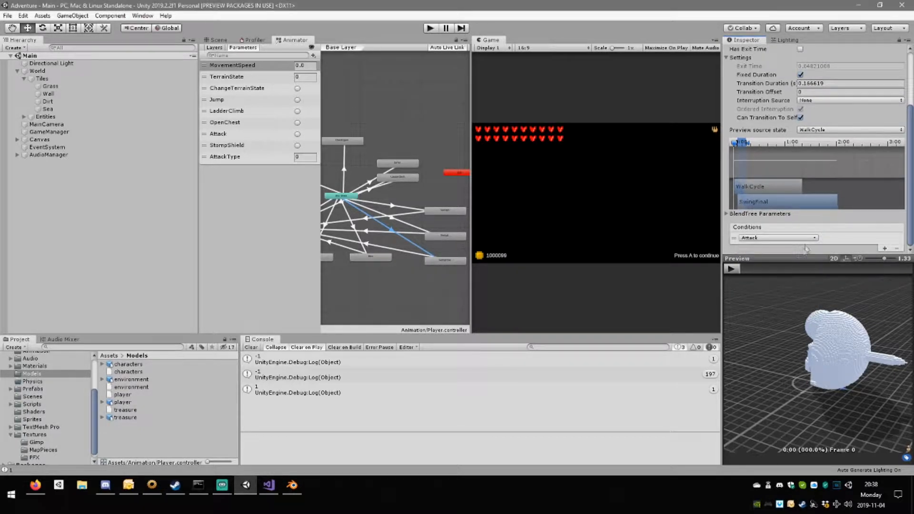
# Add a second condition to the Any State to SwingFinal transition: AttackType Equals 2.
pyautogui.click(885, 248)
pyautogui.click(779, 247)
pyautogui.scroll(-3, 776, 305)
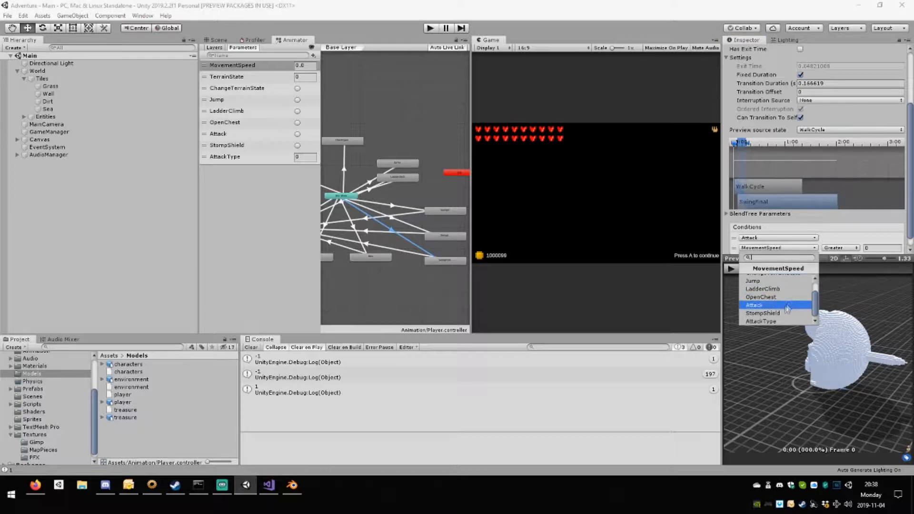
pyautogui.click(777, 322)
pyautogui.click(877, 247)
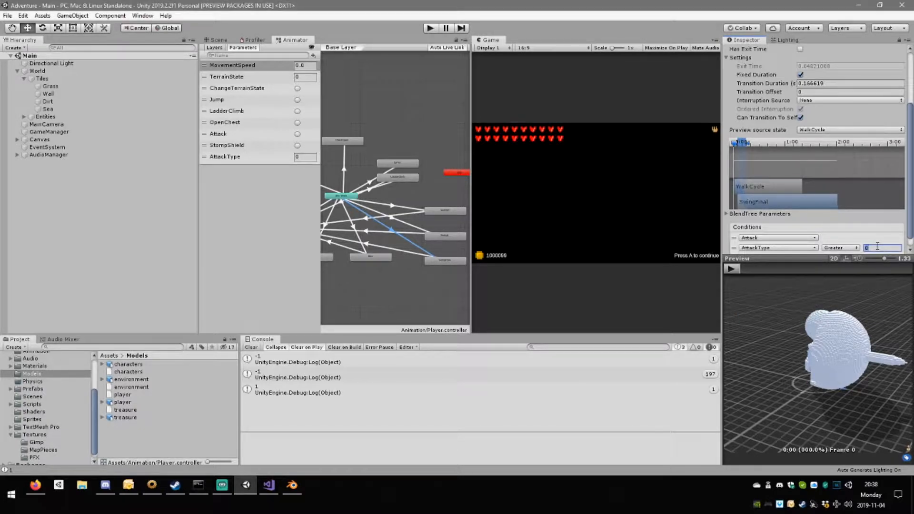
pyautogui.write('2')
pyautogui.click(840, 248)
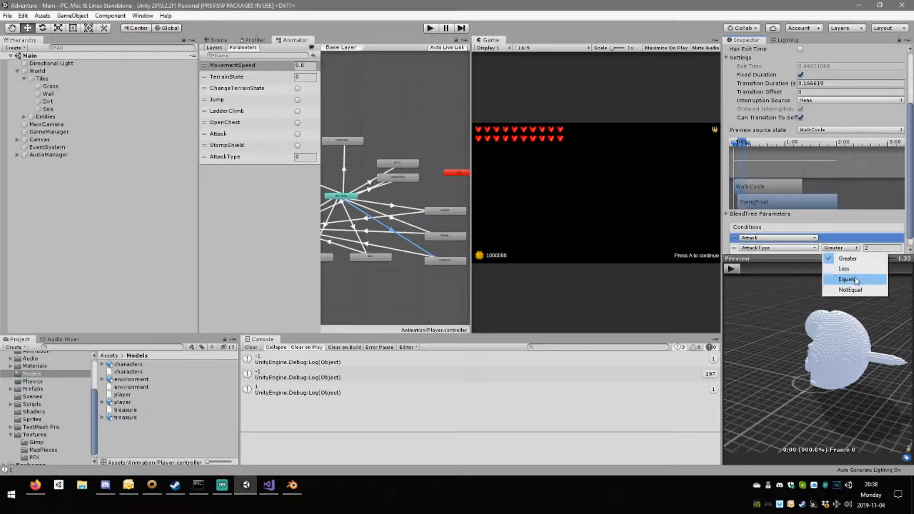
pyautogui.click(838, 277)
pyautogui.scroll(-1, 847, 219)
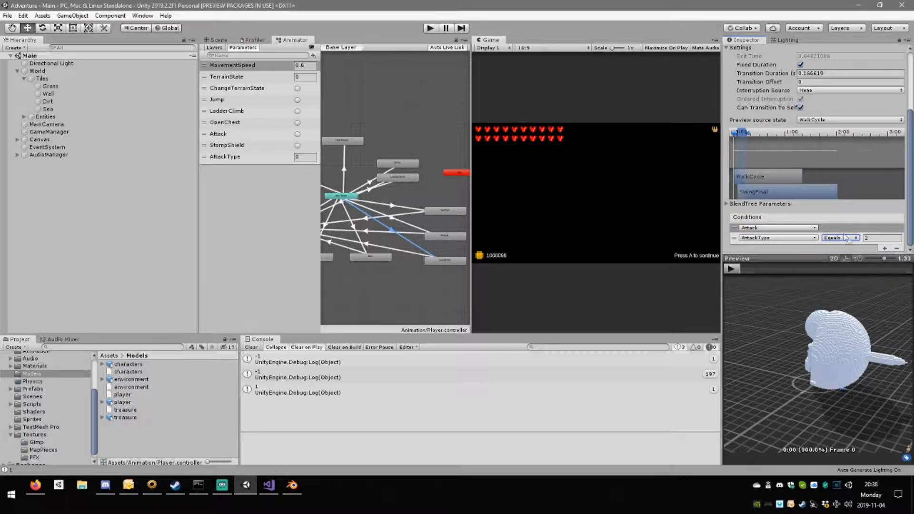
# In Visual Studio, comment out the "if (!comboAttack)" line and its closing brace in Player.cs's EndAttack, save, and return to Unity.
pyautogui.click(270, 485)
pyautogui.scroll(1, 388, 199)
pyautogui.click(52, 142)
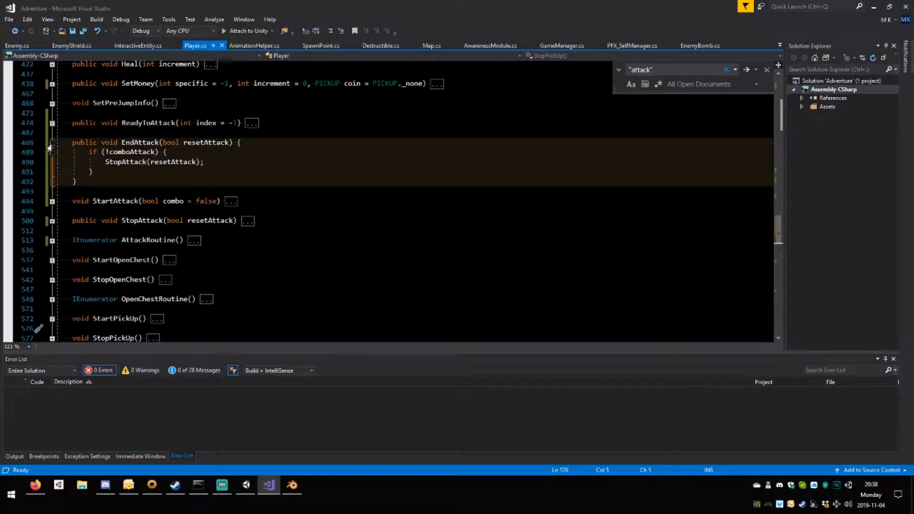
pyautogui.moveTo(105, 162); pyautogui.dragTo(122, 162)
pyautogui.click(89, 153)
pyautogui.write('//')
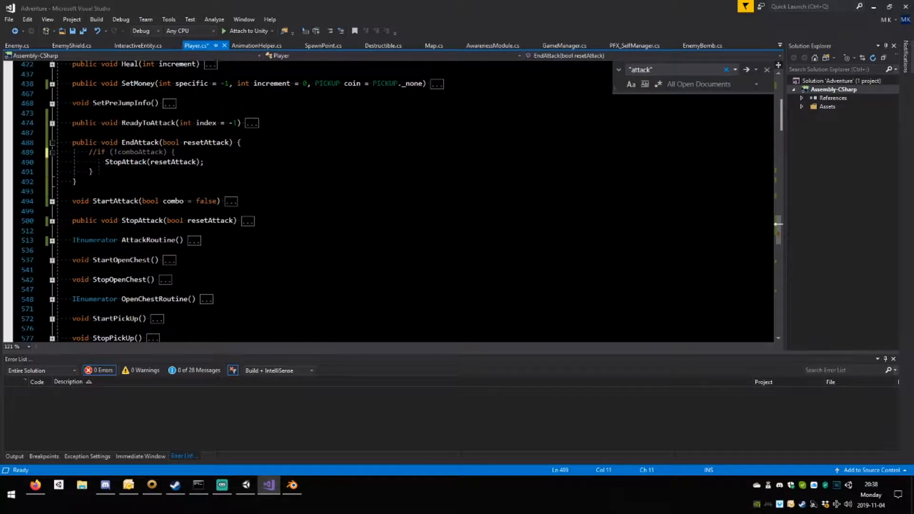
pyautogui.click(90, 171)
pyautogui.write('//')
pyautogui.press('End')
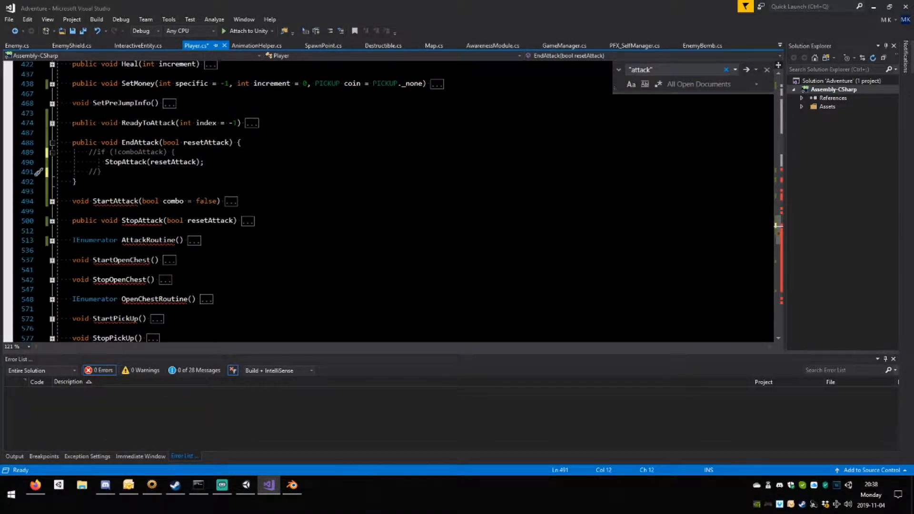
pyautogui.hotkey('ctrl', 's')
pyautogui.click(246, 484)
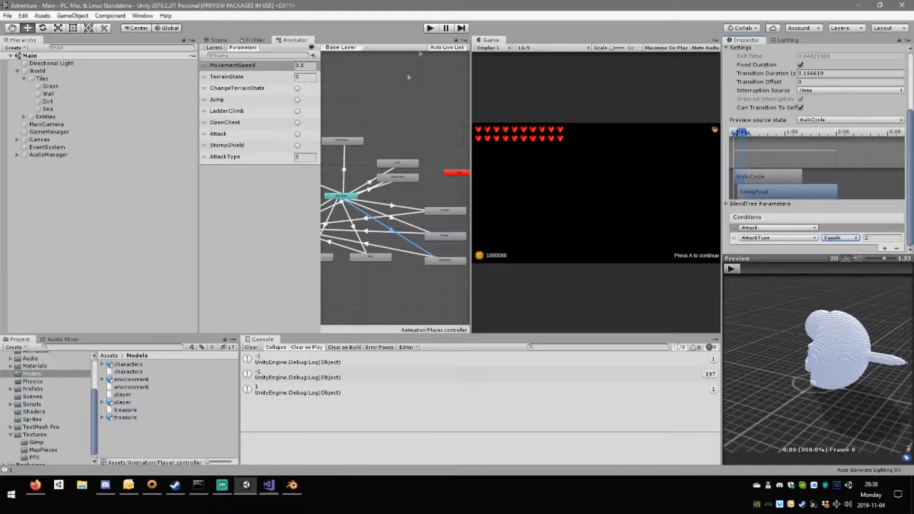
# Run the game in play mode and frame the player character in the Scene view with 2D mode off.
pyautogui.click(430, 28)
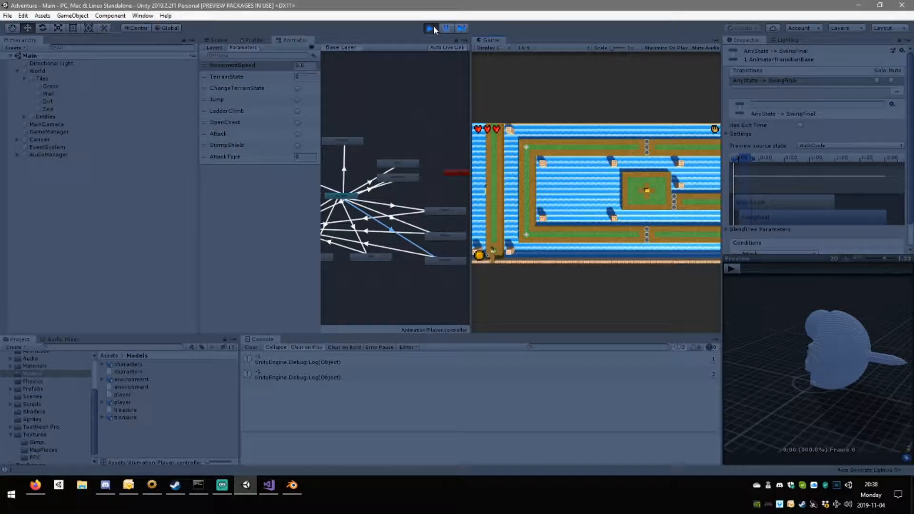
pyautogui.click(217, 40)
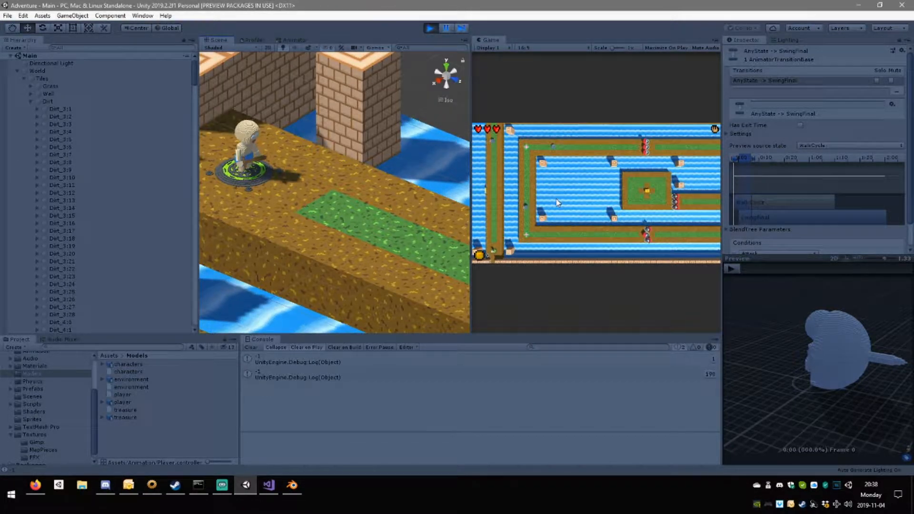
pyautogui.press('2')
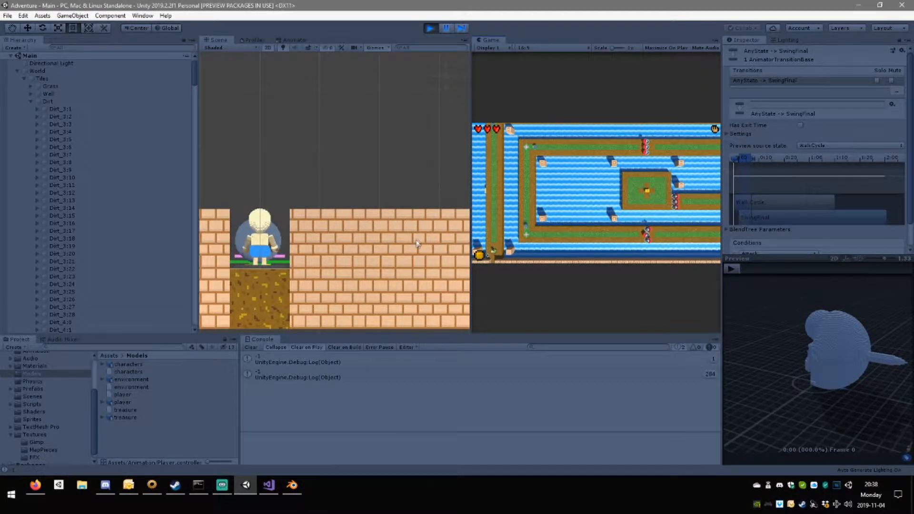
pyautogui.scroll(5, 391, 195)
pyautogui.moveTo(304, 253); pyautogui.dragTo(499, 110, button='middle')
pyautogui.moveTo(297, 220); pyautogui.dragTo(319, 202, button='middle')
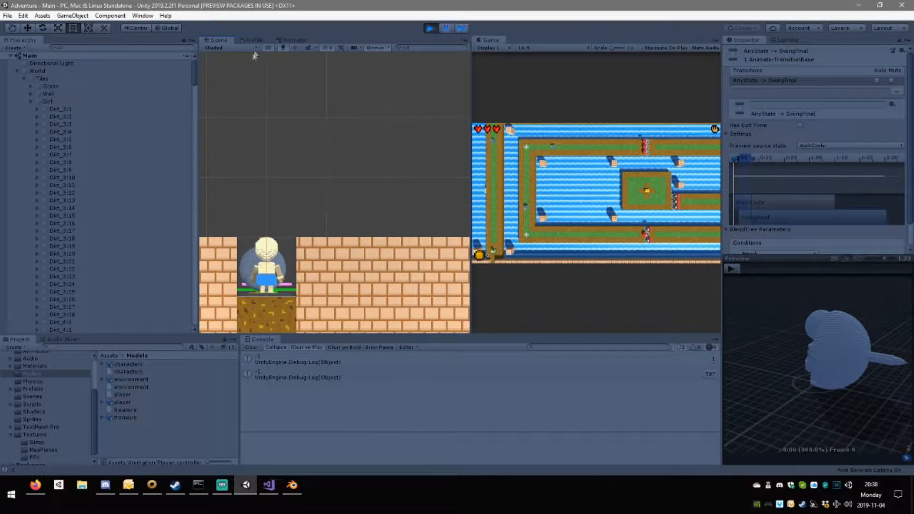
pyautogui.click(269, 47)
pyautogui.moveTo(382, 170); pyautogui.dragTo(360, 186, button='right')
pyautogui.click(598, 269)
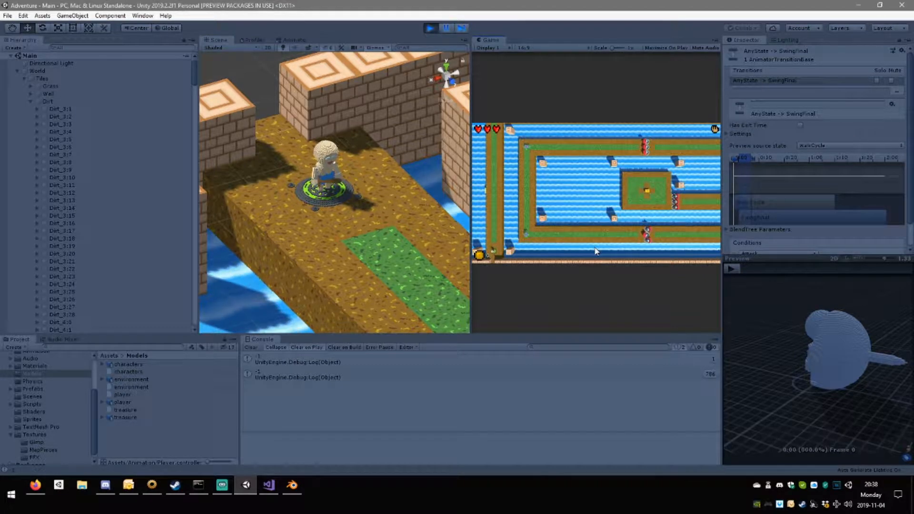
# Move the player back and forth around the start platform while attacking to test the swing combo animations.
pyautogui.press('w')
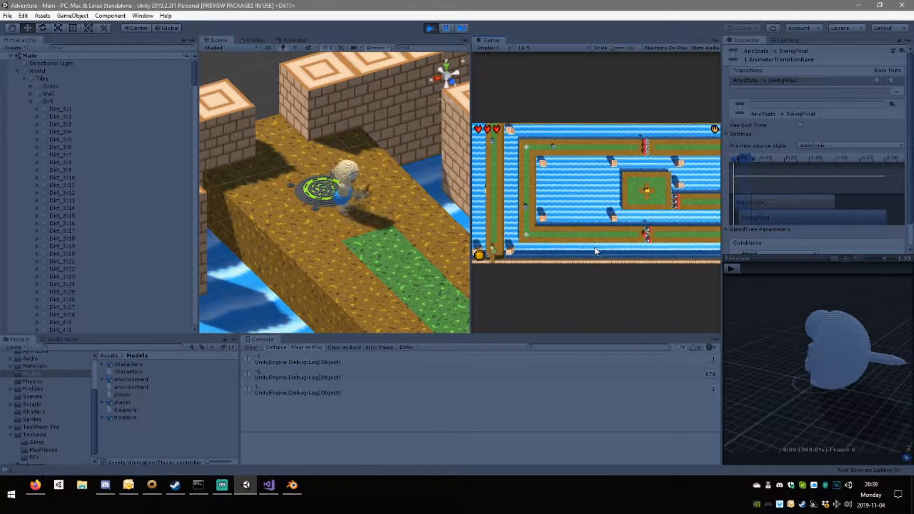
pyautogui.press('a')
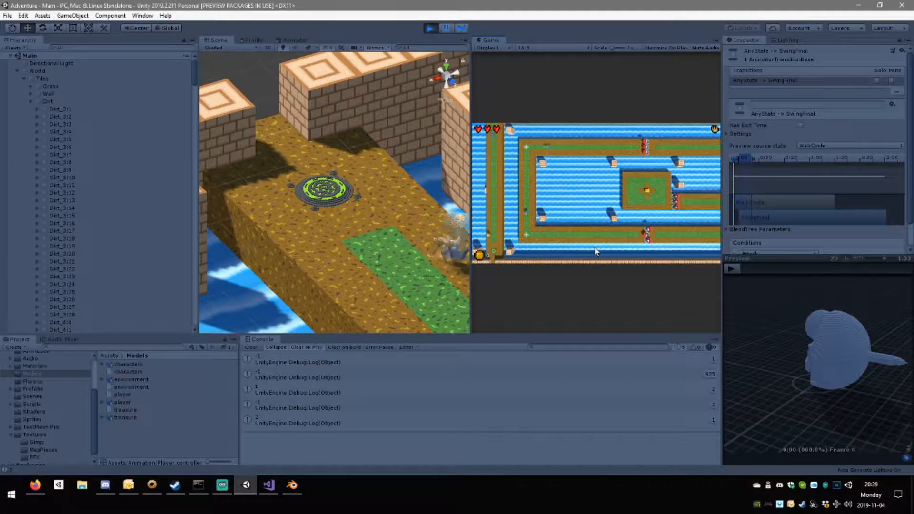
pyautogui.press('s')
pyautogui.press('d')
pyautogui.press('w')
pyautogui.press('a')
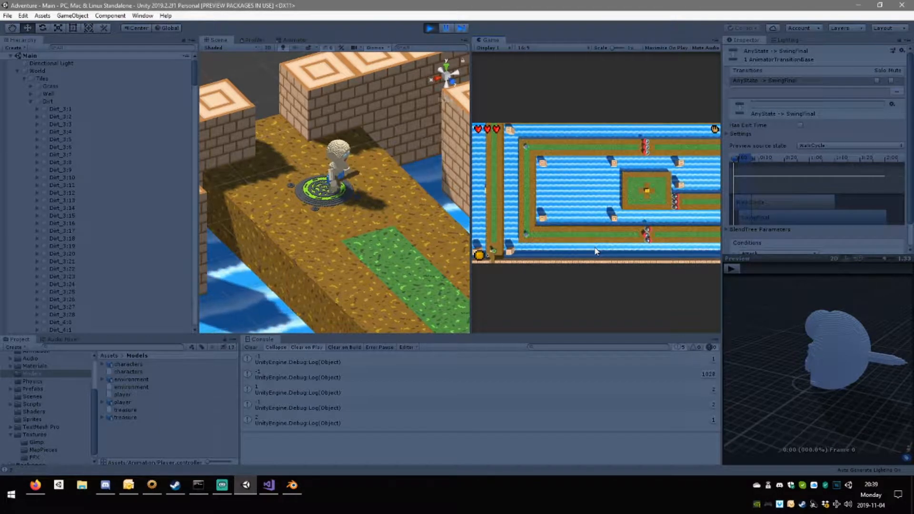
pyautogui.press('s')
pyautogui.press('w')
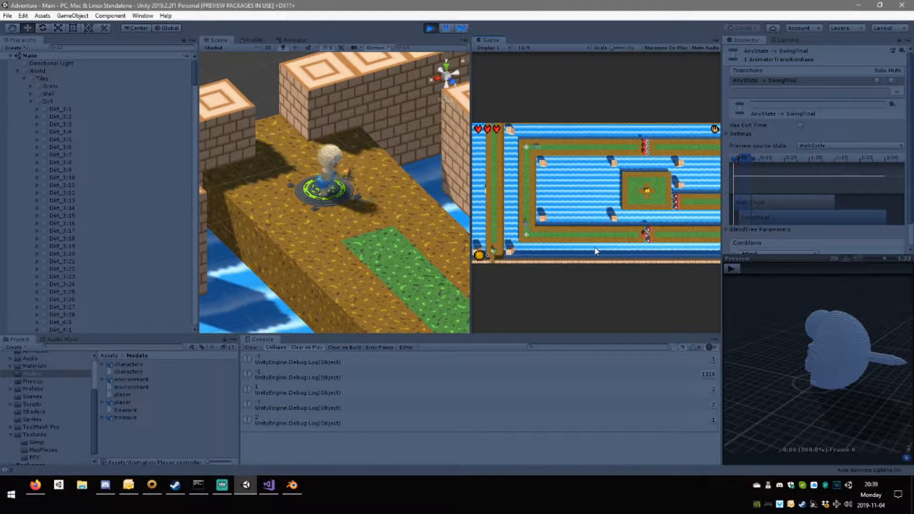
pyautogui.press('s')
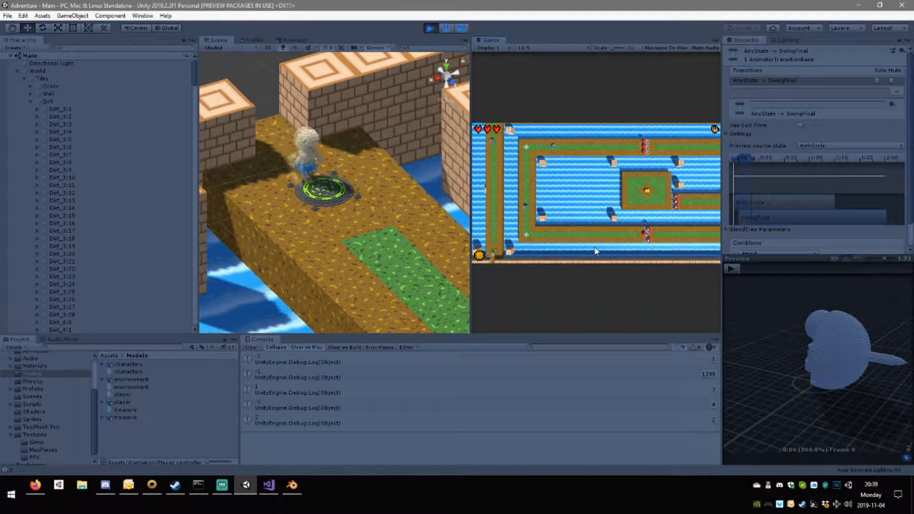
pyautogui.press('w')
pyautogui.press('s')
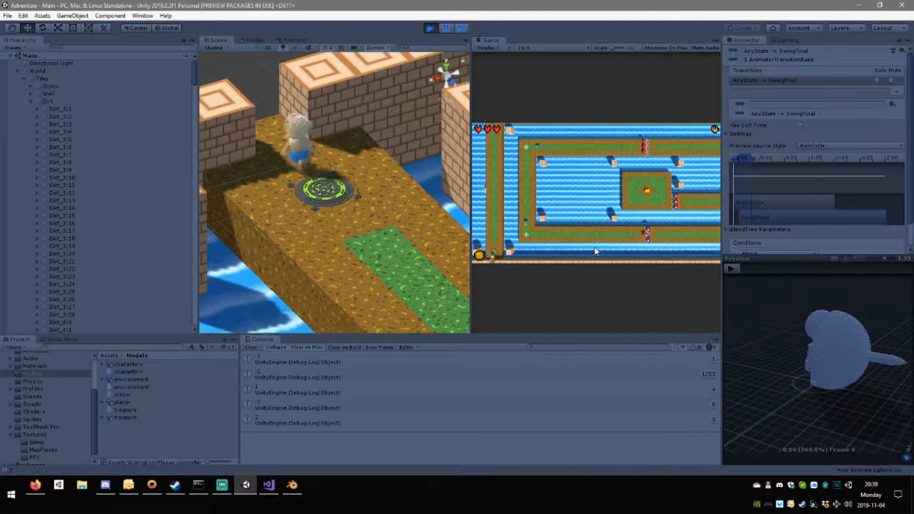
pyautogui.press('w')
pyautogui.press('w')
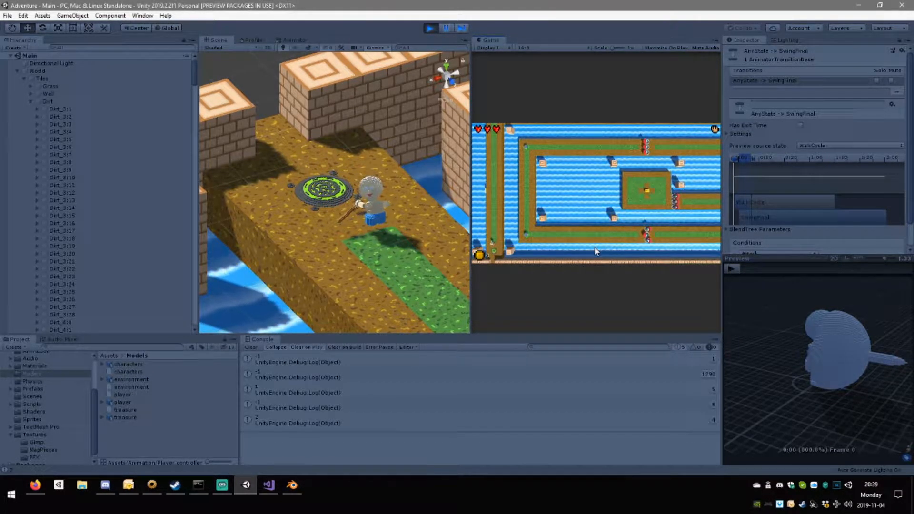
pyautogui.press('s')
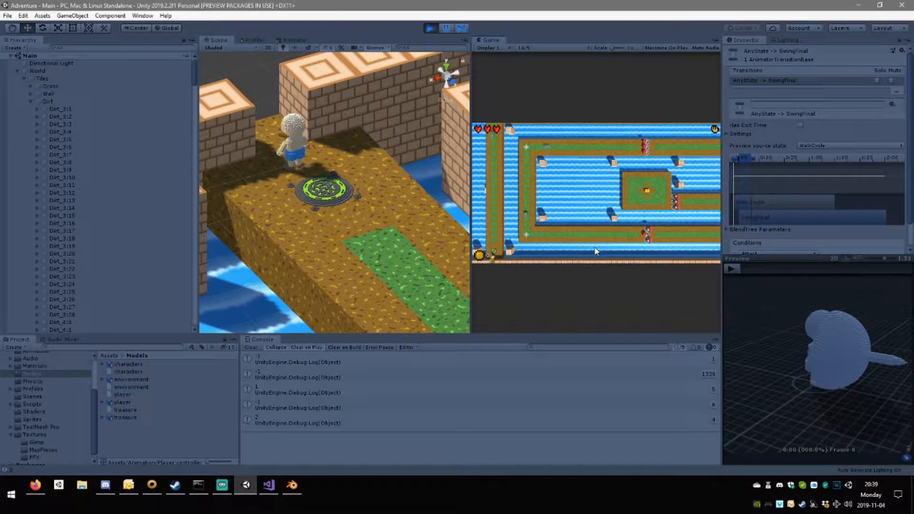
pyautogui.press('w')
pyautogui.press('s')
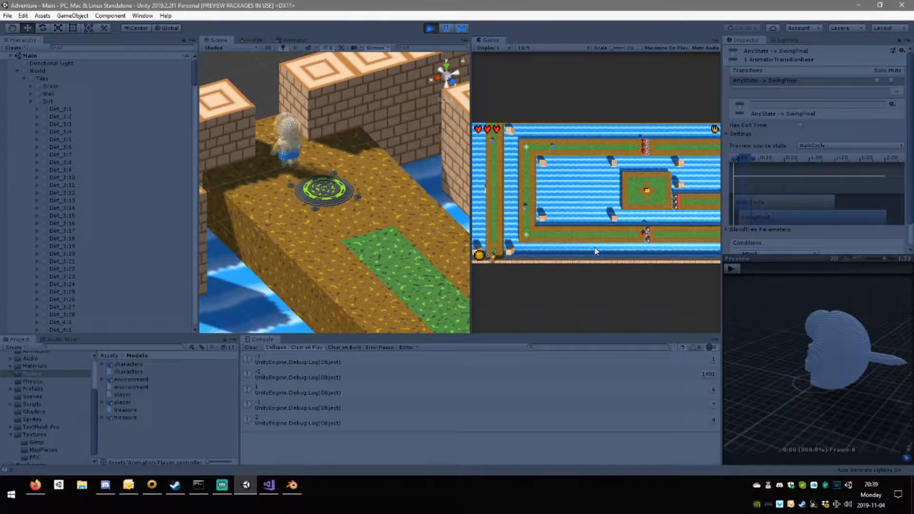
pyautogui.press('w')
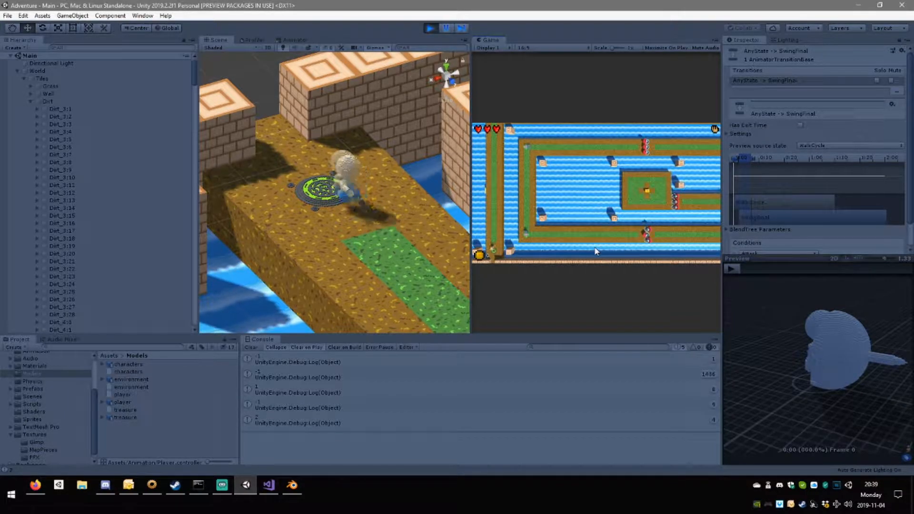
pyautogui.press('s')
pyautogui.press('w')
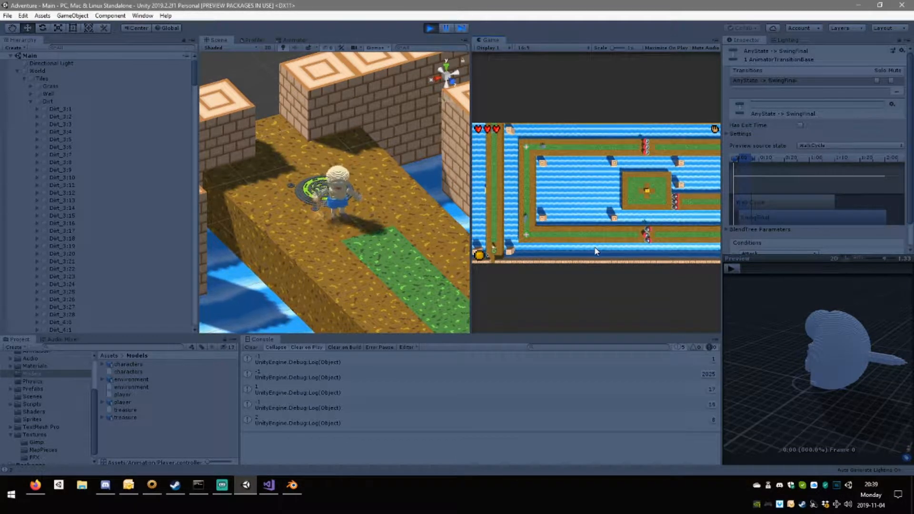
pyautogui.press('s')
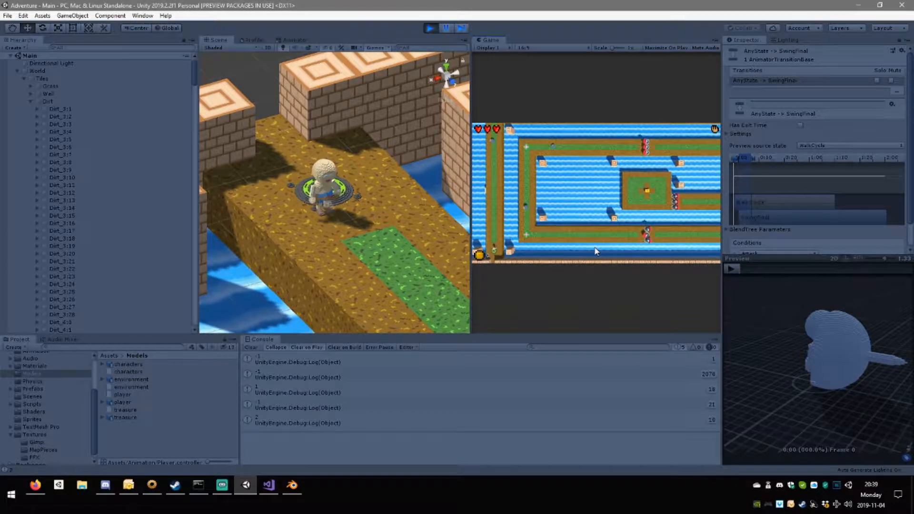
# Repeat the player's attack from around the green floor emblem to check how the swings chain.
pyautogui.press('space')
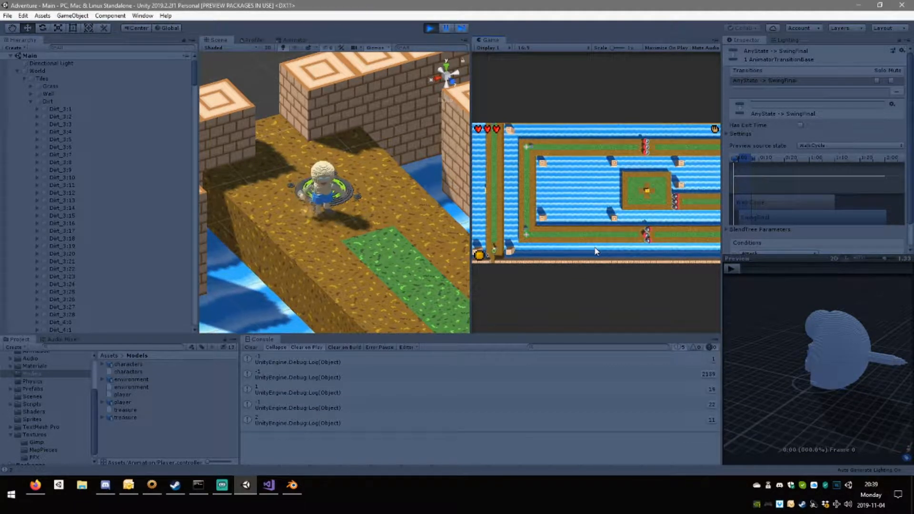
pyautogui.press('space')
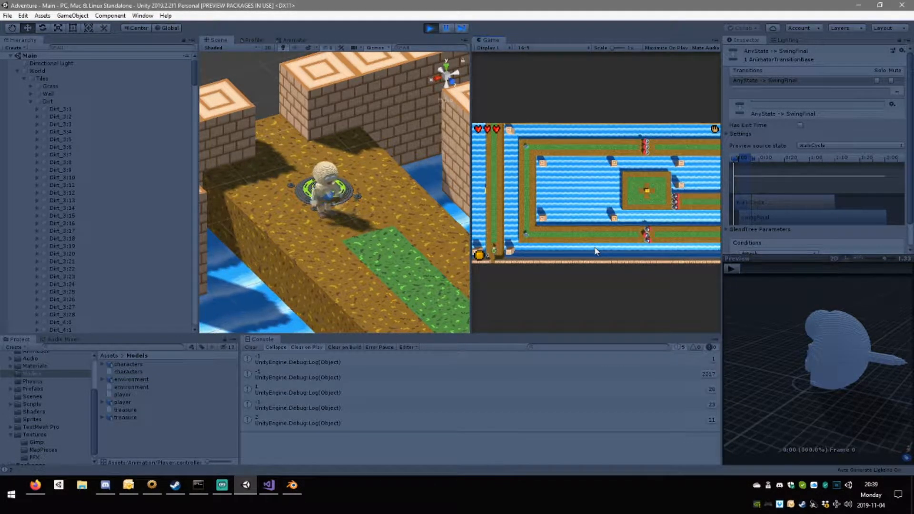
pyautogui.press('space')
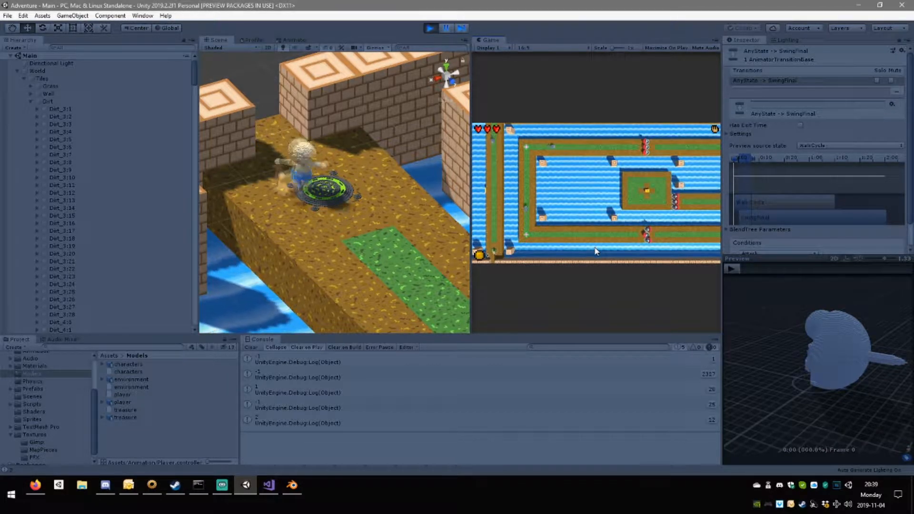
pyautogui.press('space')
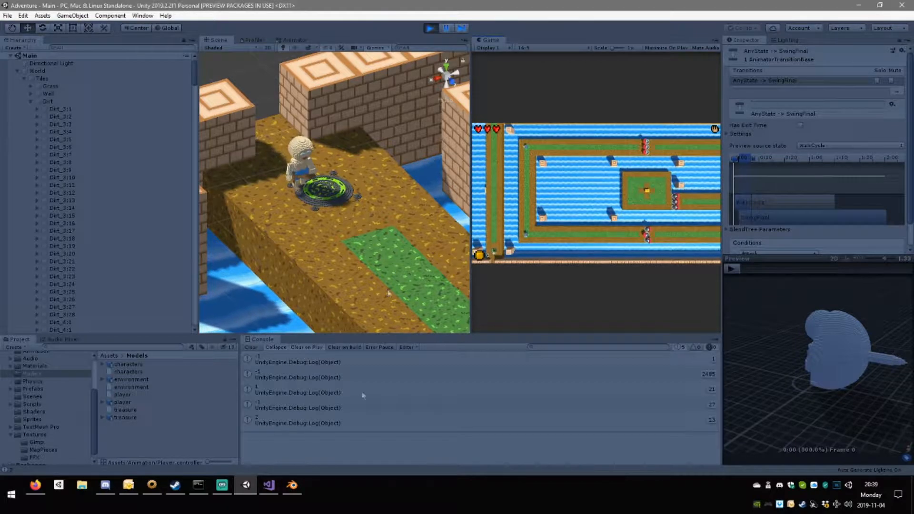
# Inspect the Any State to Swing1 and Any State to SwingFinal transitions in the Animator.
pyautogui.click(295, 40)
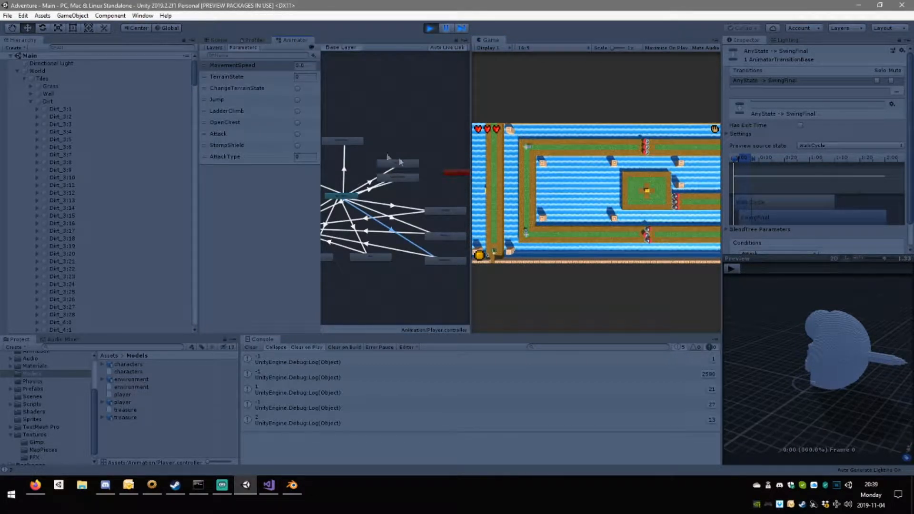
pyautogui.click(393, 219)
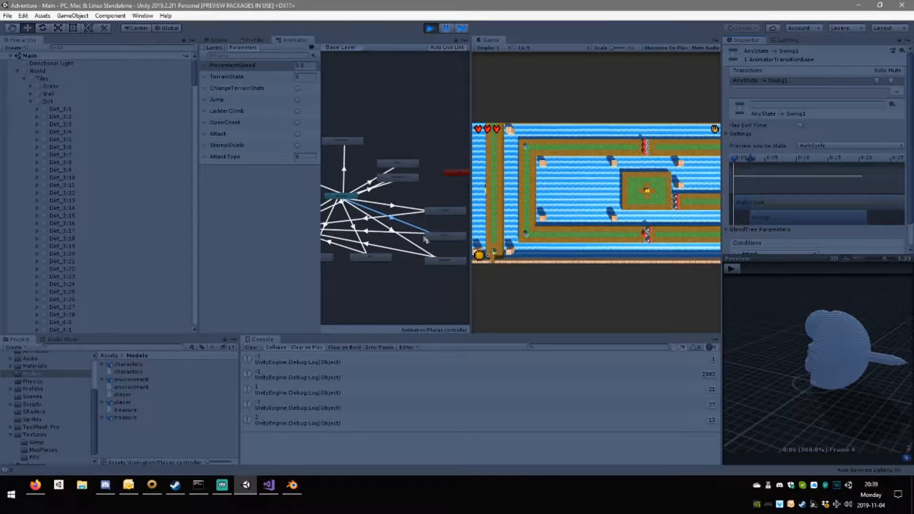
pyautogui.click(391, 230)
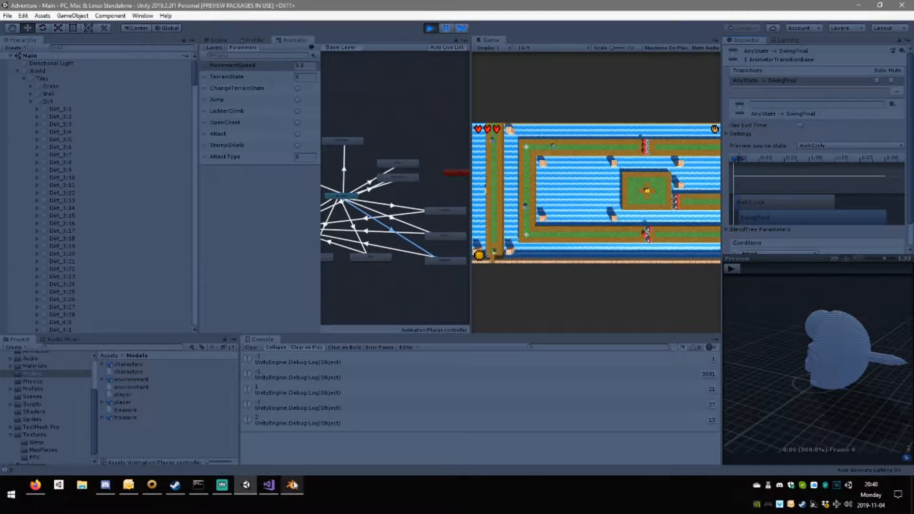
# Return to the Scene view and playtest the attack combo again while moving the player in different directions.
pyautogui.click(218, 40)
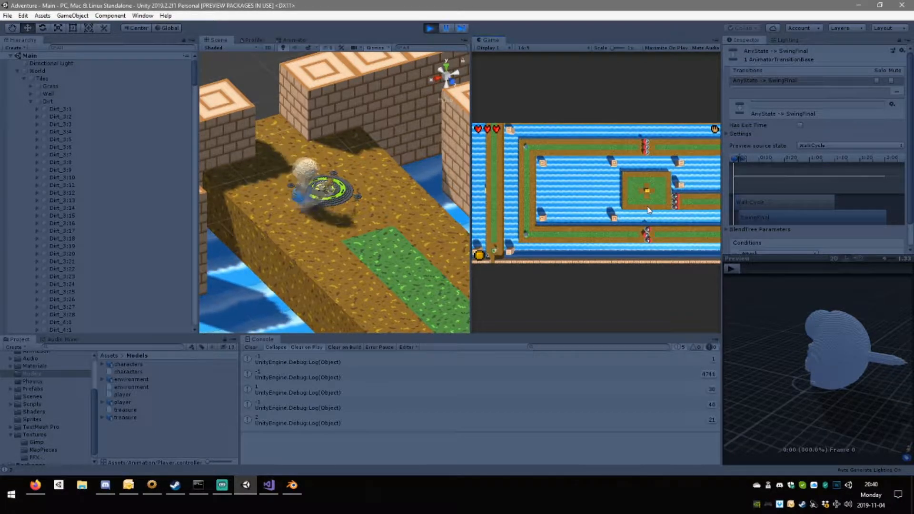
pyautogui.click(649, 210)
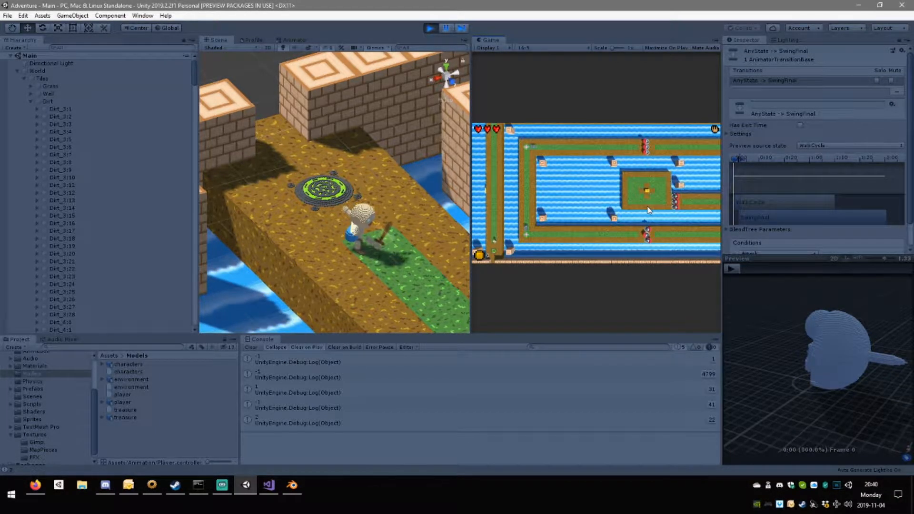
pyautogui.press('s')
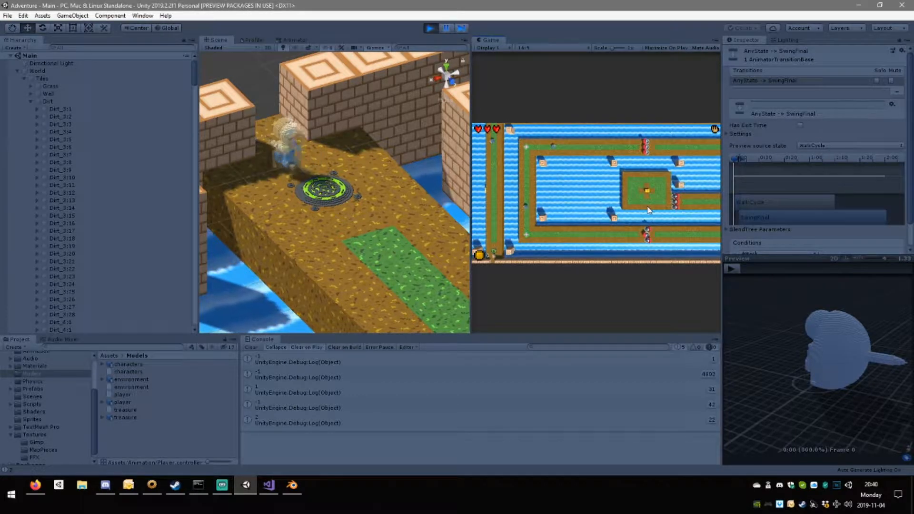
pyautogui.click(649, 210)
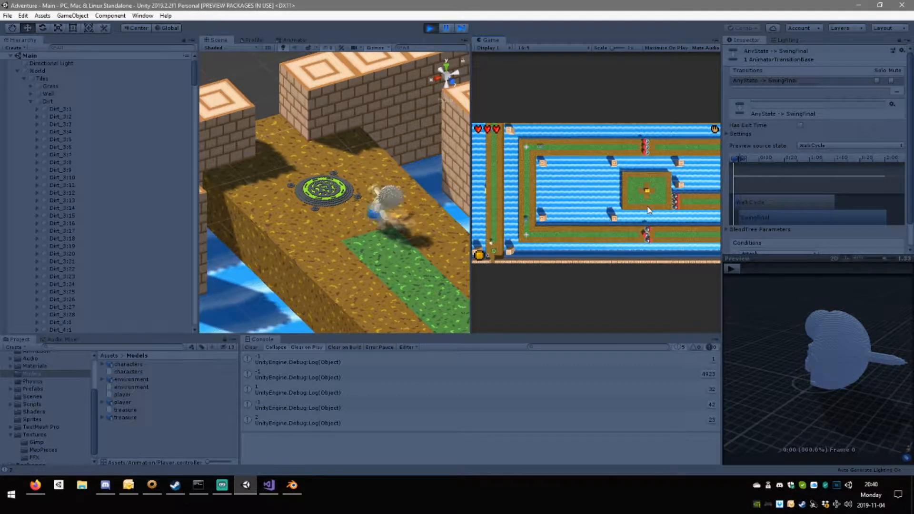
pyautogui.click(649, 210)
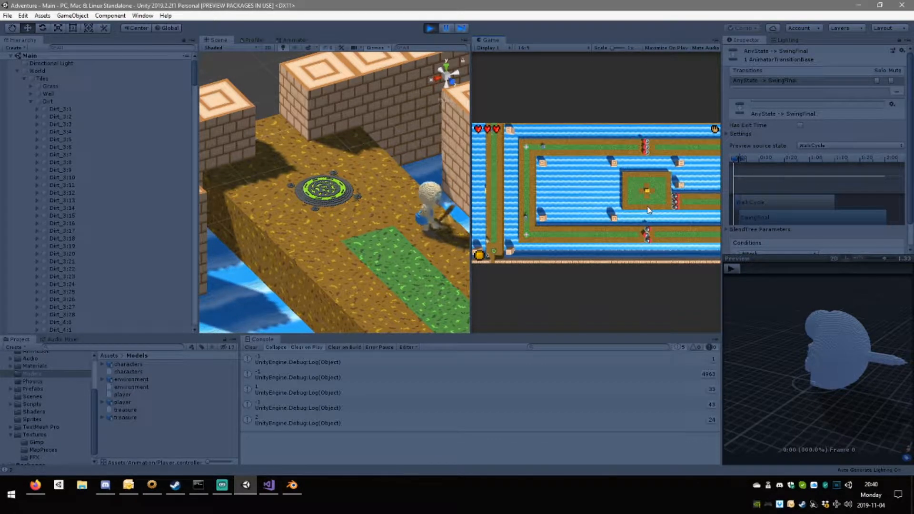
pyautogui.press('a')
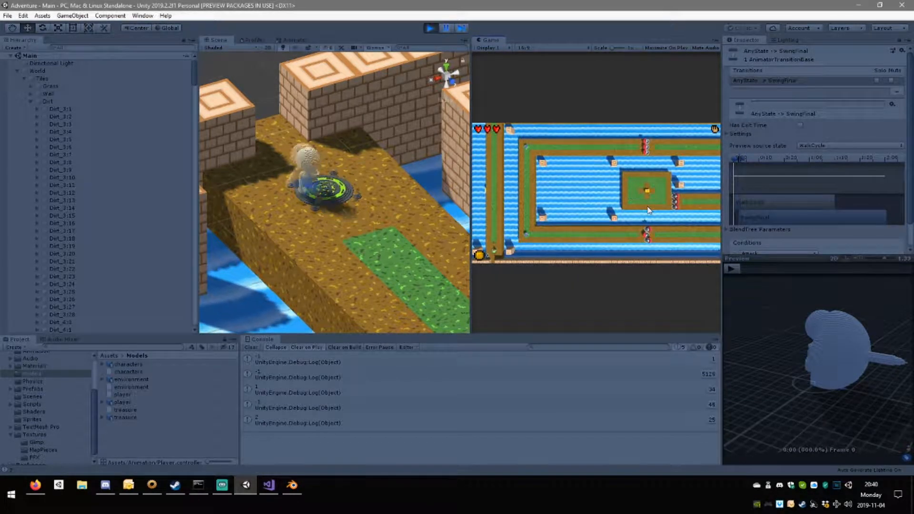
pyautogui.press('s')
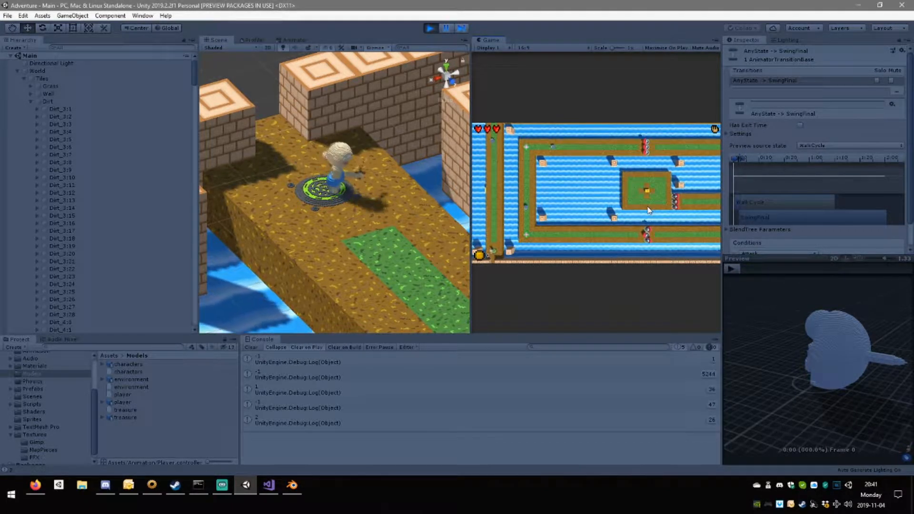
pyautogui.press('w')
pyautogui.press('s')
pyautogui.press('w')
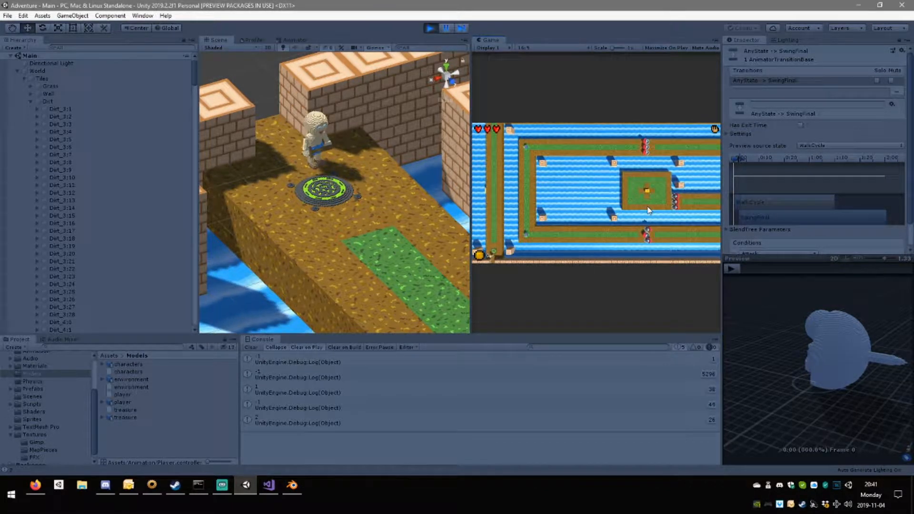
pyautogui.press('w')
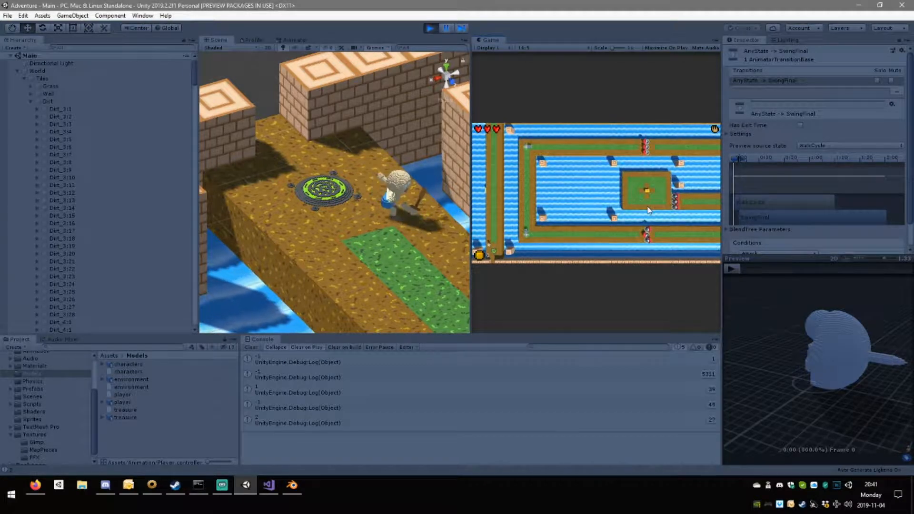
pyautogui.press('s')
pyautogui.press('w')
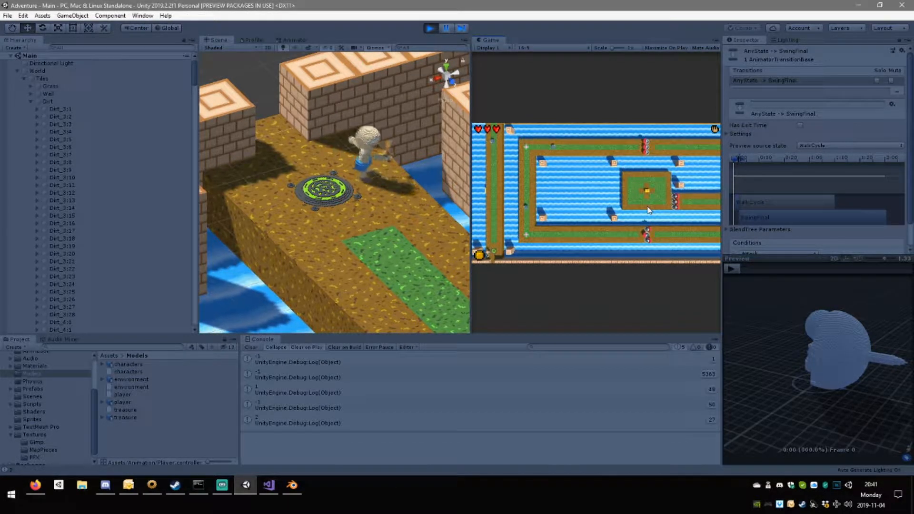
pyautogui.press('s')
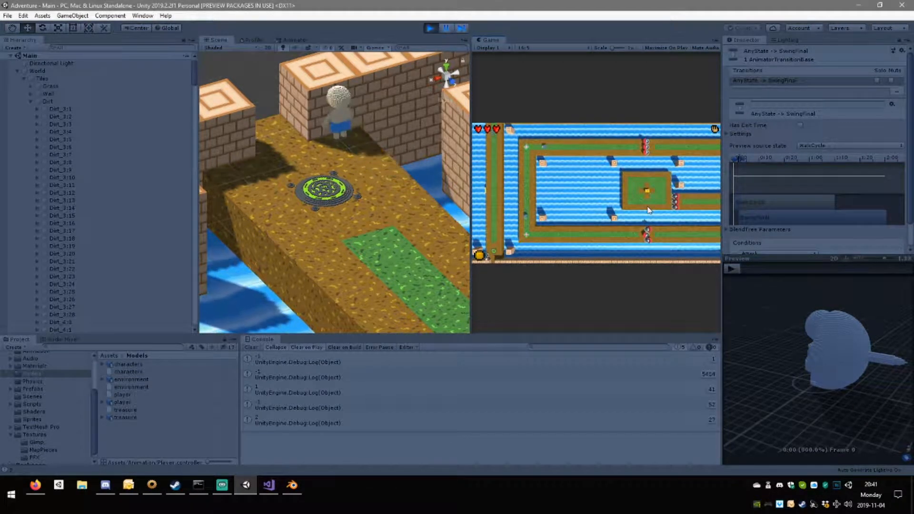
# Try the attack combo around the start platform and maximize the Game view.
pyautogui.press('w')
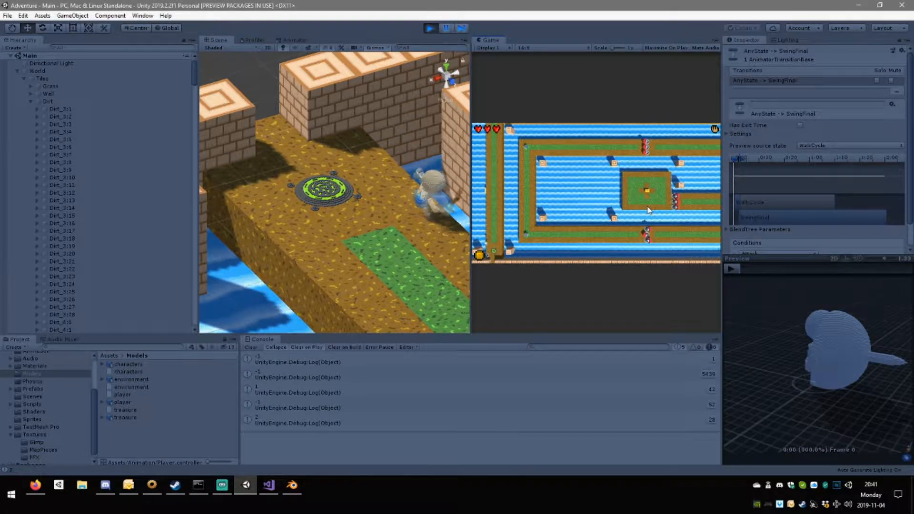
pyautogui.press('s')
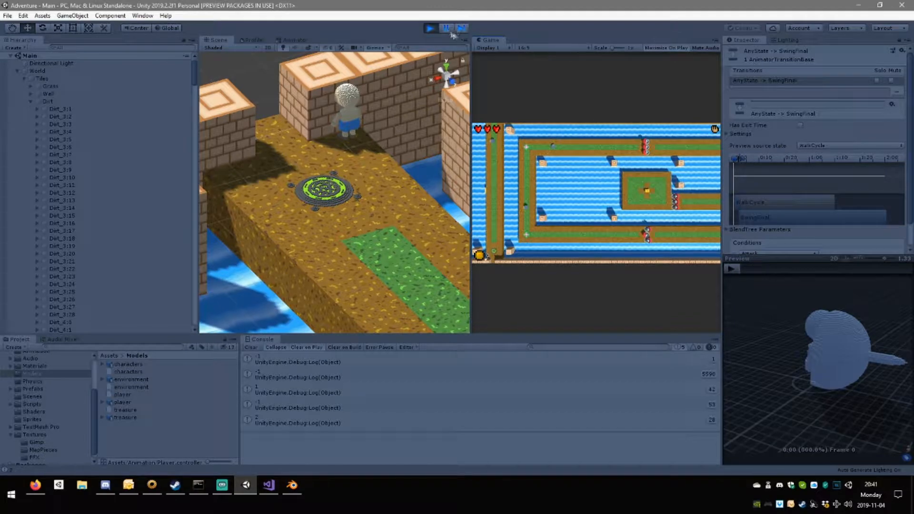
pyautogui.hotkey('shift', 'space')
# Run the player up the long vertical path from the start platform to the enemy at its upper corner.
pyautogui.press('d')
pyautogui.press('w')
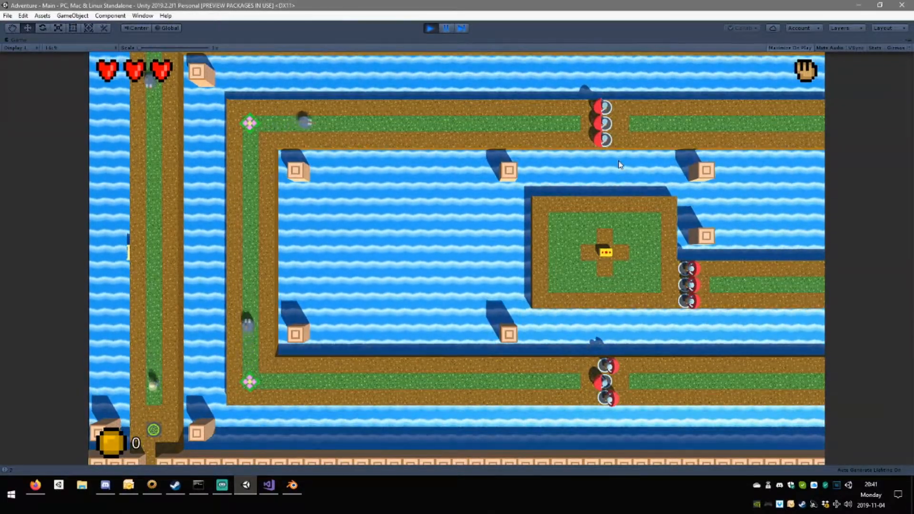
pyautogui.press('w')
pyautogui.press('w')
pyautogui.press('w')
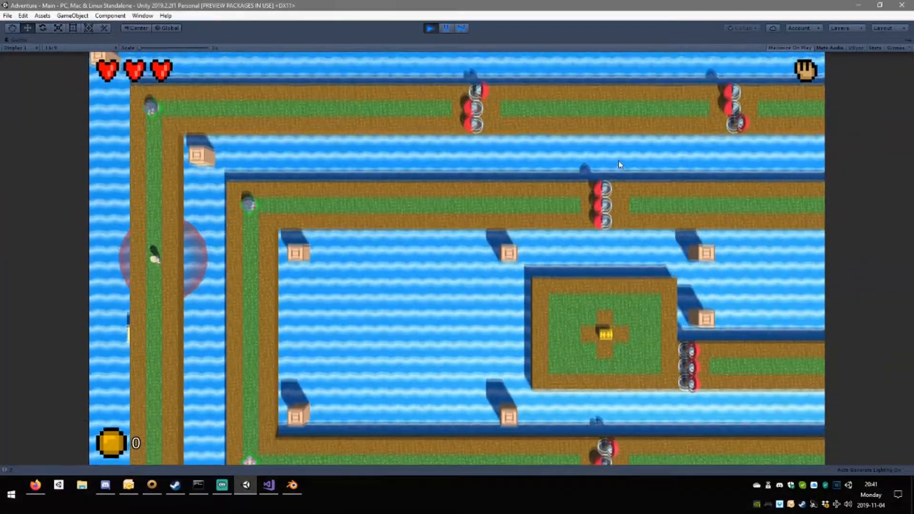
pyautogui.press('w')
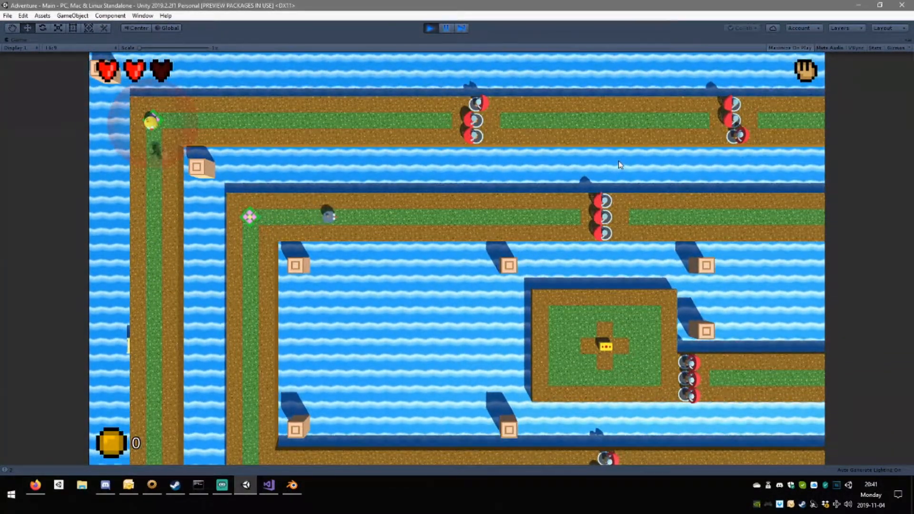
# Fight eastward along the uppermost path with the combo, attacking both groups of three red enemies.
pyautogui.press('d')
pyautogui.press('d')
pyautogui.press('d')
pyautogui.press('a')
pyautogui.press('d')
pyautogui.press('d')
pyautogui.press('d')
pyautogui.press('s')
# Continue the combo playtest around the northeast corner and down the vertical path to attack the enemy row guarding its end.
pyautogui.press('d')
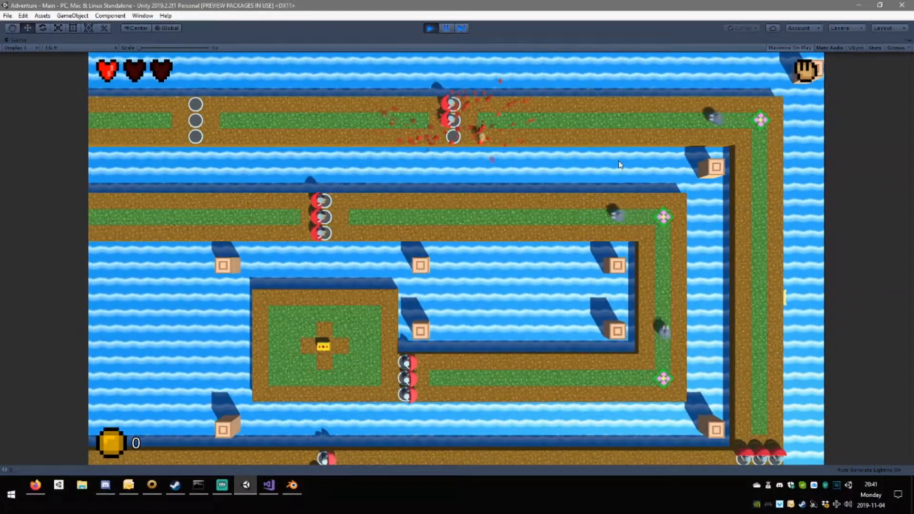
pyautogui.press('a')
pyautogui.press('d')
pyautogui.press('d')
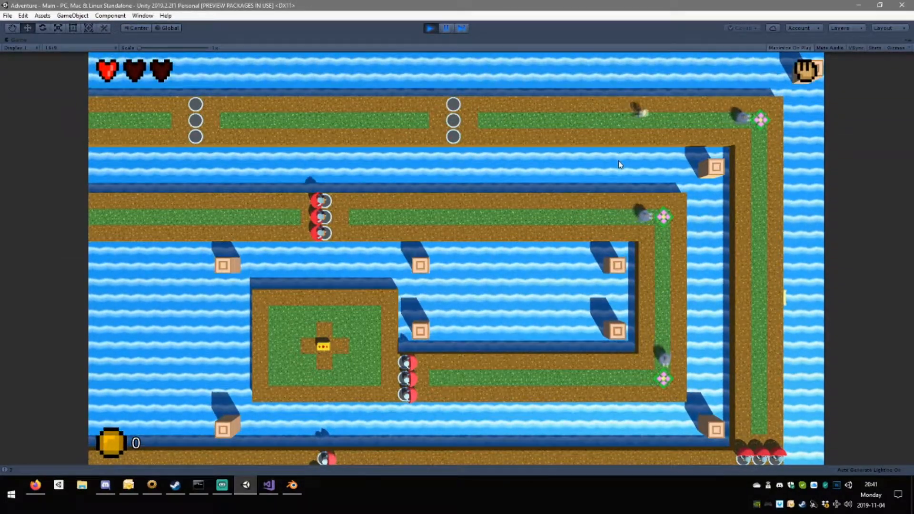
pyautogui.press('d')
pyautogui.press('s')
pyautogui.press('s')
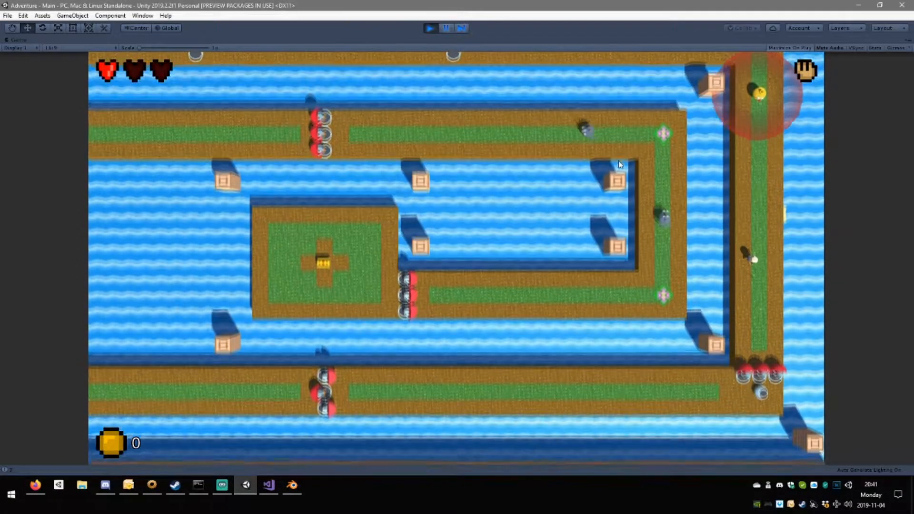
pyautogui.press('s')
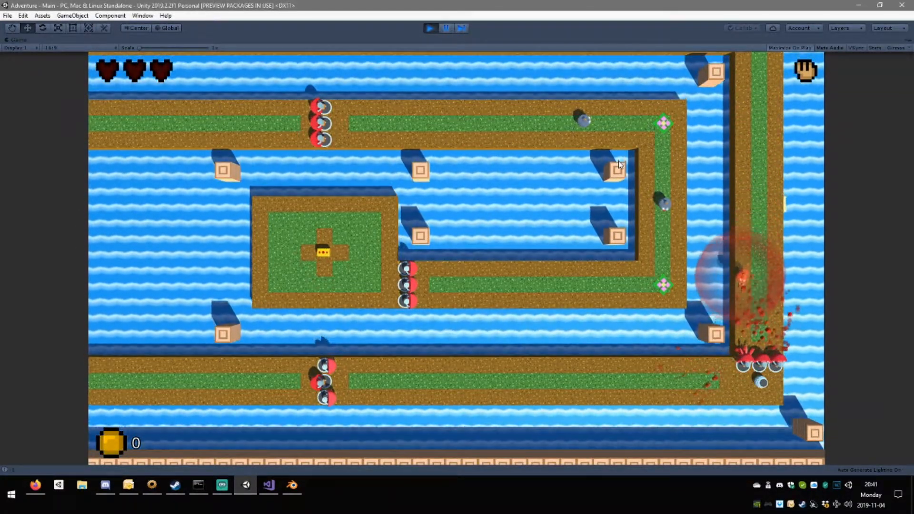
pyautogui.press('w')
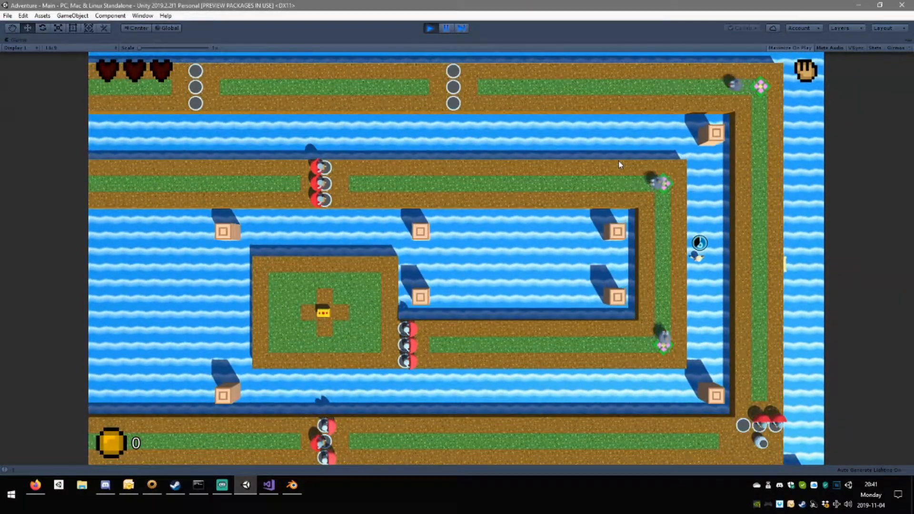
# Stop the playtest and shorten the blends of the Any State to SwingFinal and Any State to Swing1 transitions.
pyautogui.click(428, 28)
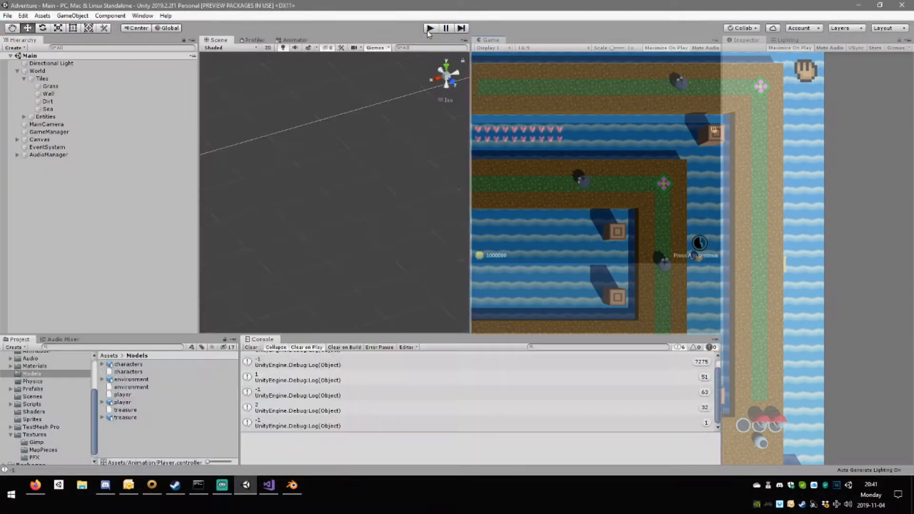
pyautogui.click(295, 40)
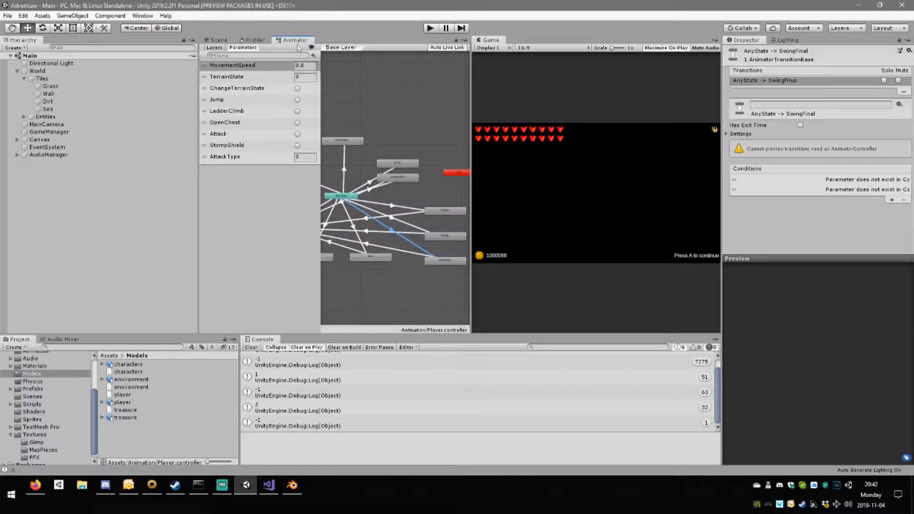
pyautogui.click(398, 219)
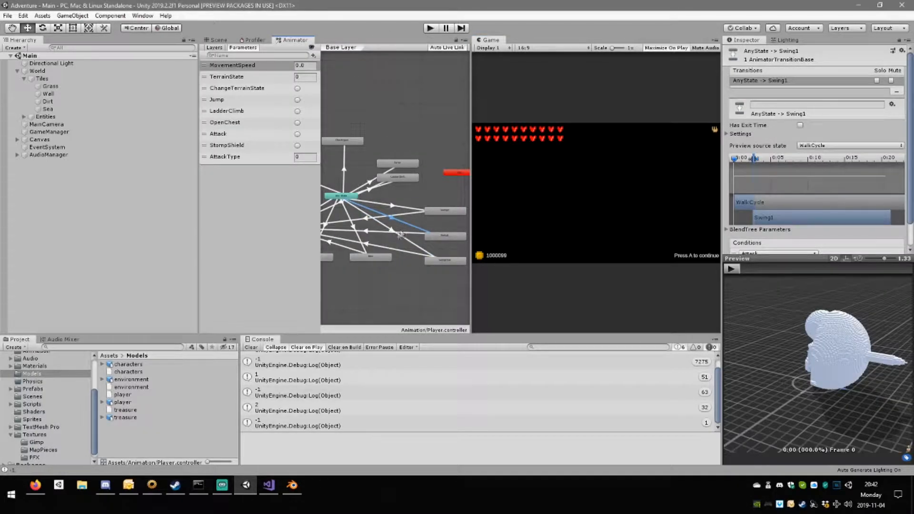
pyautogui.click(402, 239)
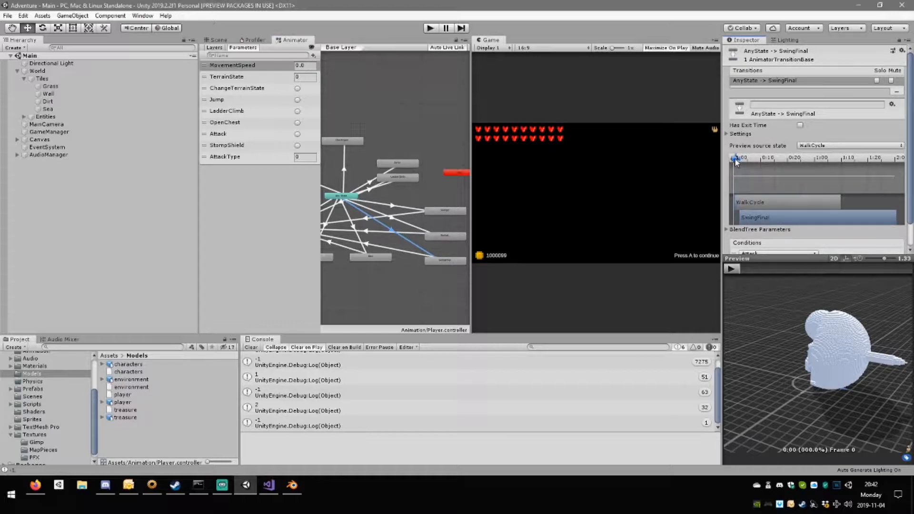
pyautogui.click(419, 230)
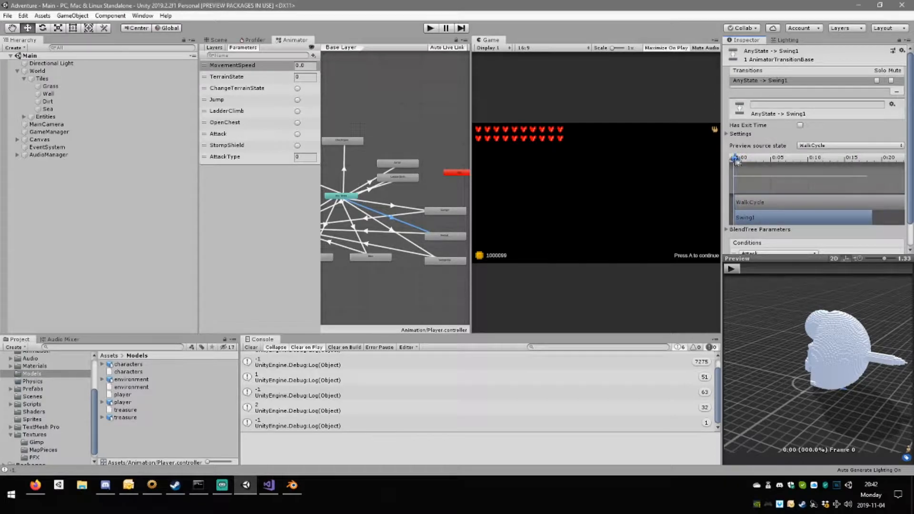
# Set the interruption source of the Swing0 to WalkCycle transition to Next State.
pyautogui.click(407, 218)
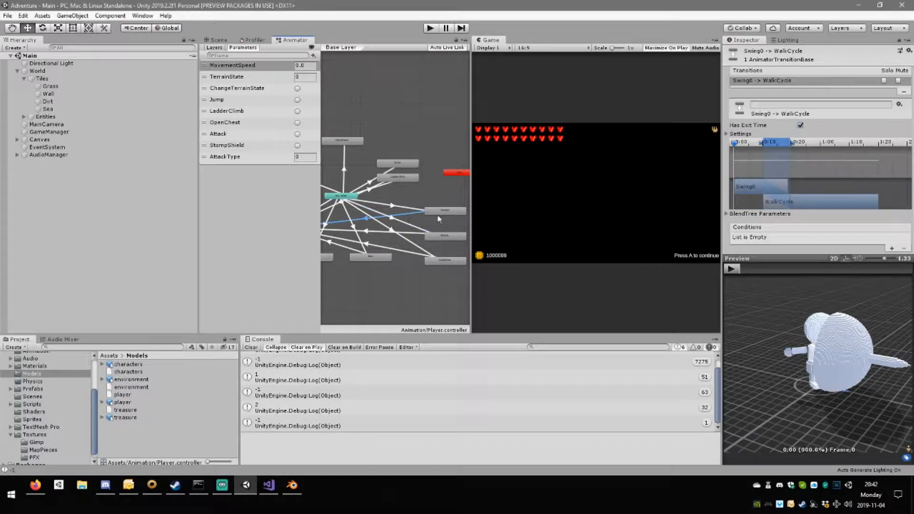
pyautogui.click(728, 133)
pyautogui.click(844, 177)
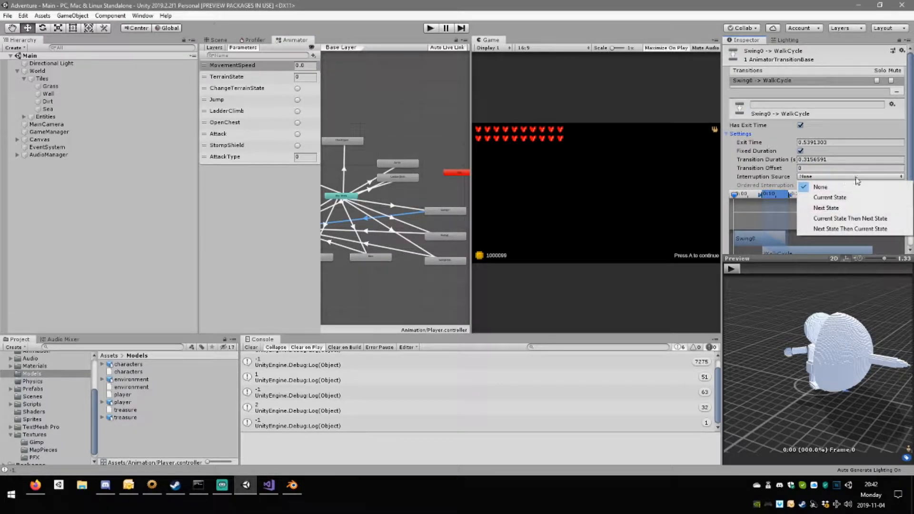
pyautogui.click(838, 212)
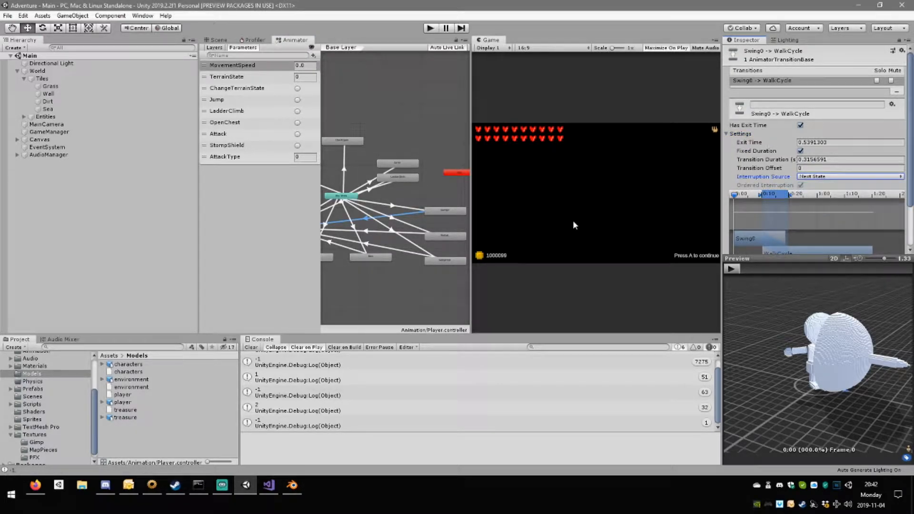
# Set the interruption source of the Swing1 to WalkCycle transition to Next State.
pyautogui.click(410, 232)
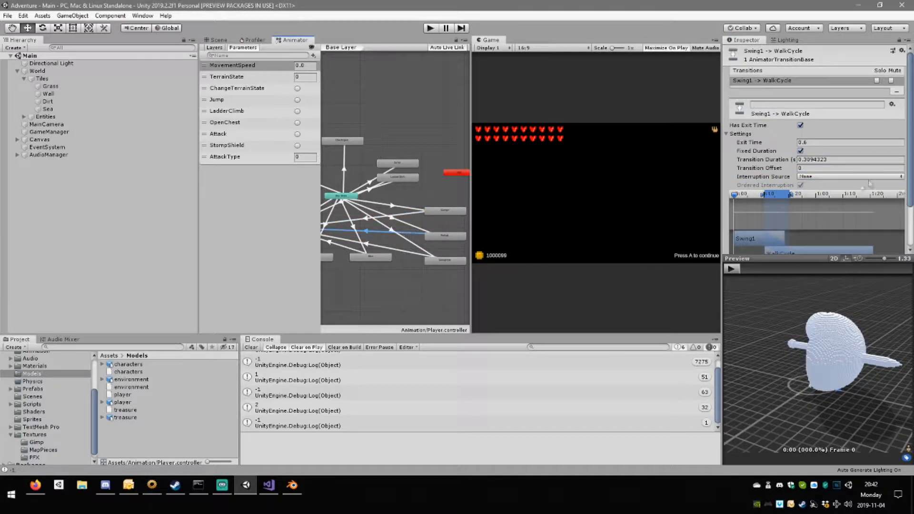
pyautogui.click(811, 177)
pyautogui.click(835, 209)
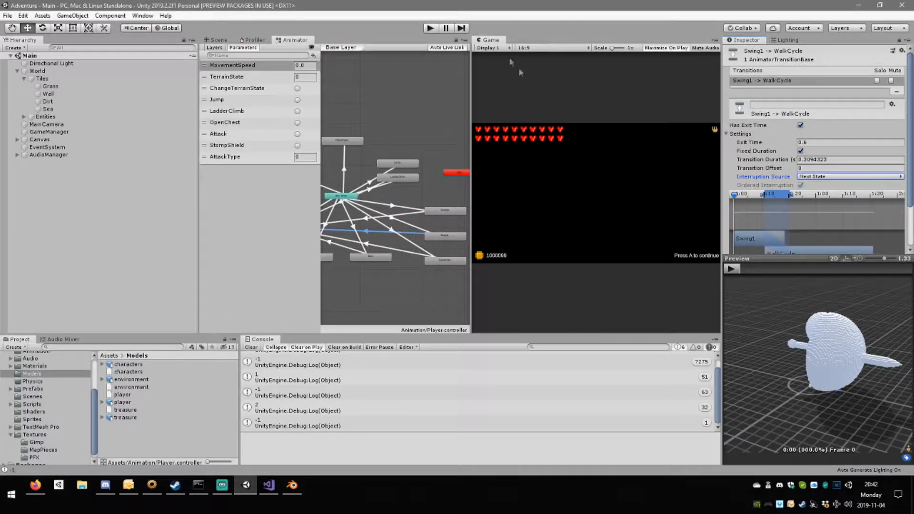
# Play the game again, restore the unmaximized layout and show the Scene view beside the Game view.
pyautogui.click(430, 29)
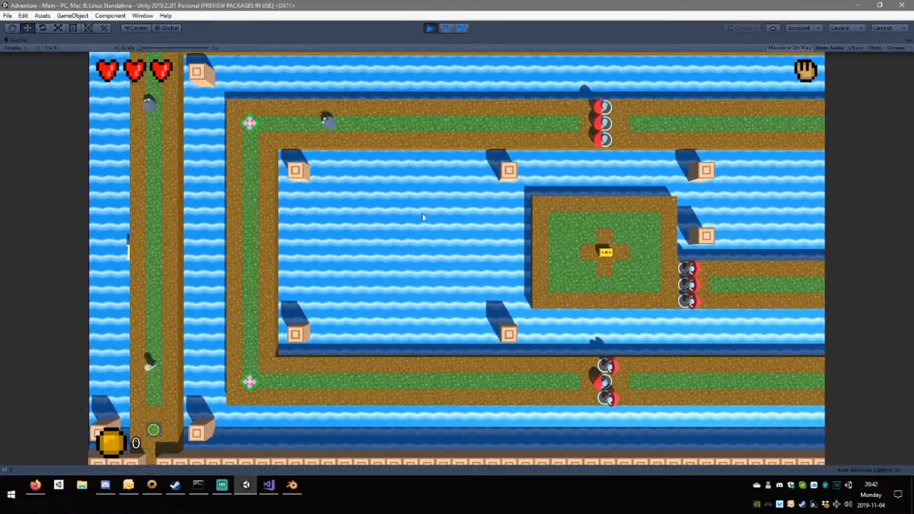
pyautogui.click(448, 27)
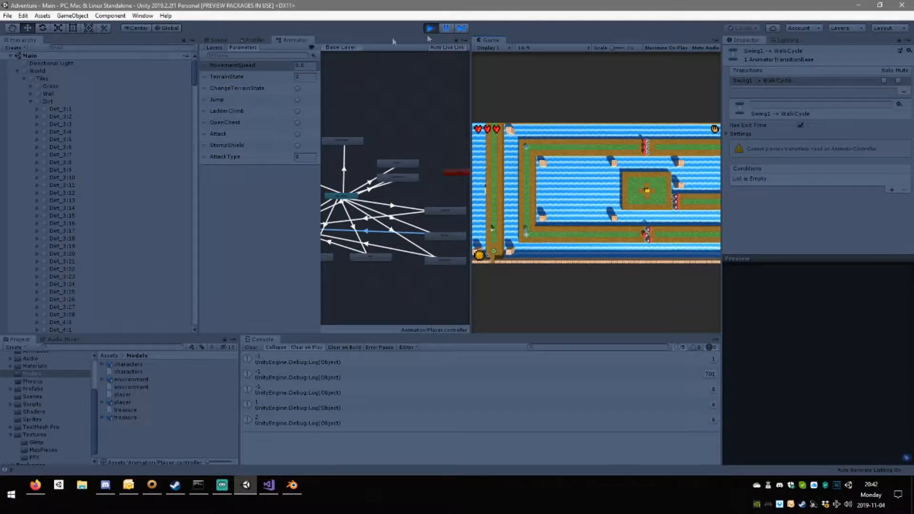
pyautogui.click(216, 39)
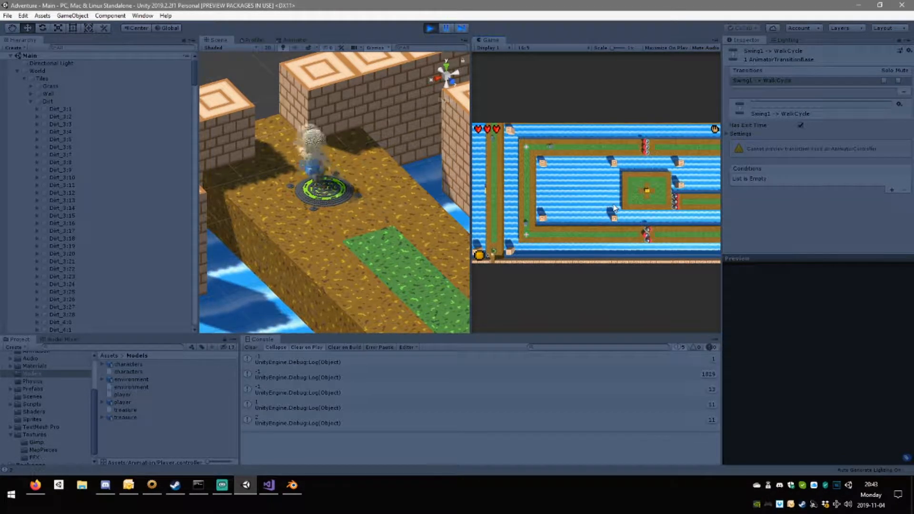
# Attack in different directions around the green floor emblem to check the swing combo with the changed transitions.
pyautogui.press('s')
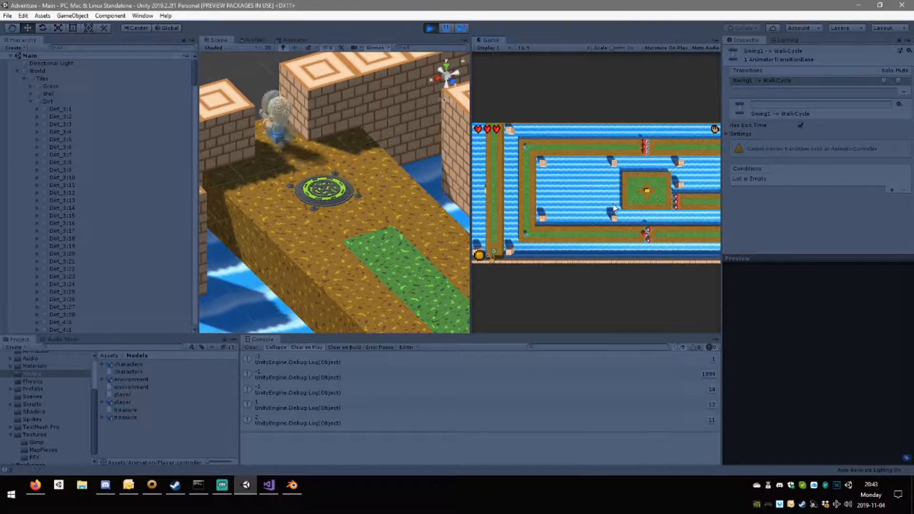
pyautogui.press('w')
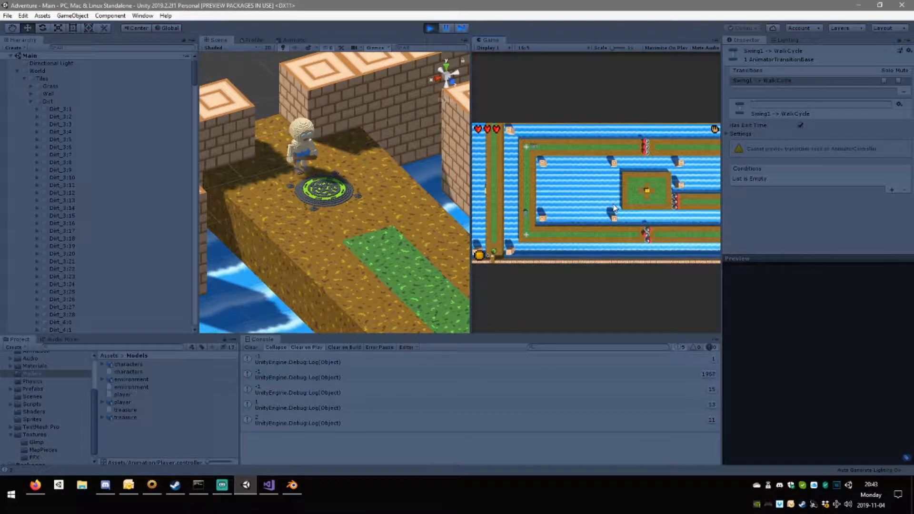
pyautogui.press('d')
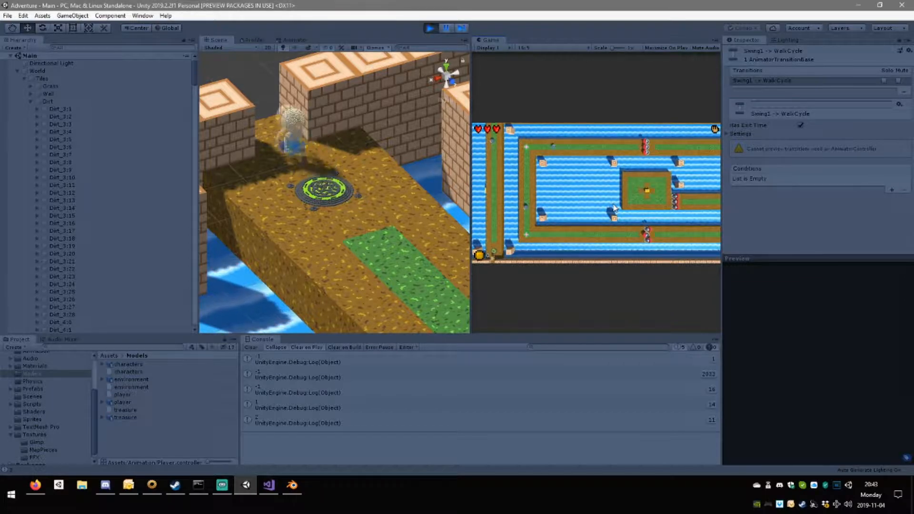
pyautogui.press('w')
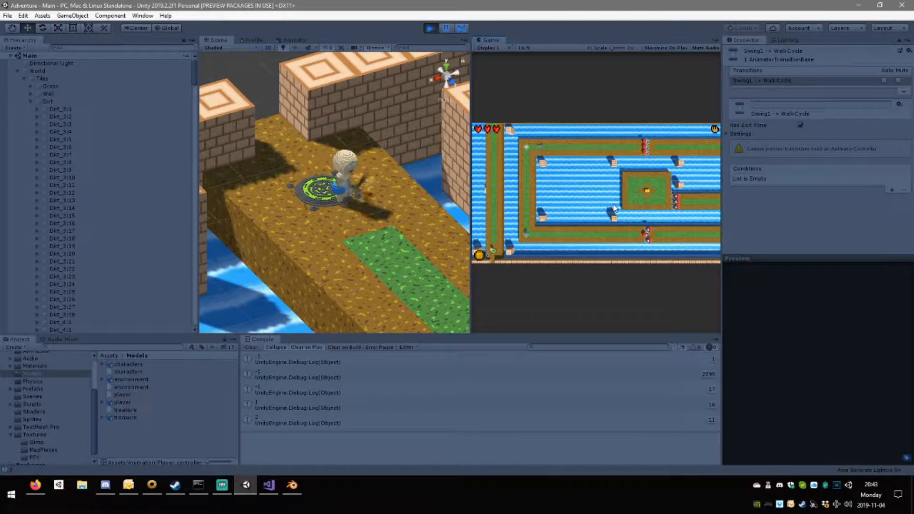
pyautogui.press('w')
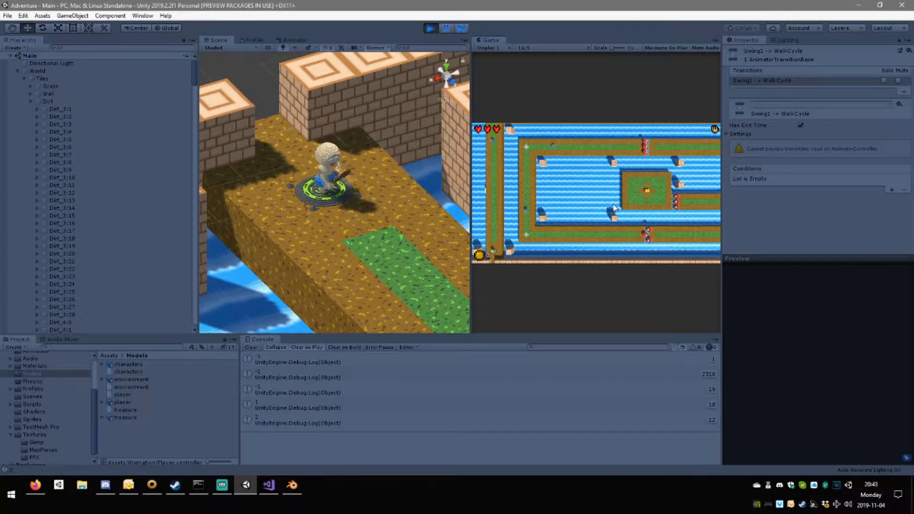
pyautogui.press('space')
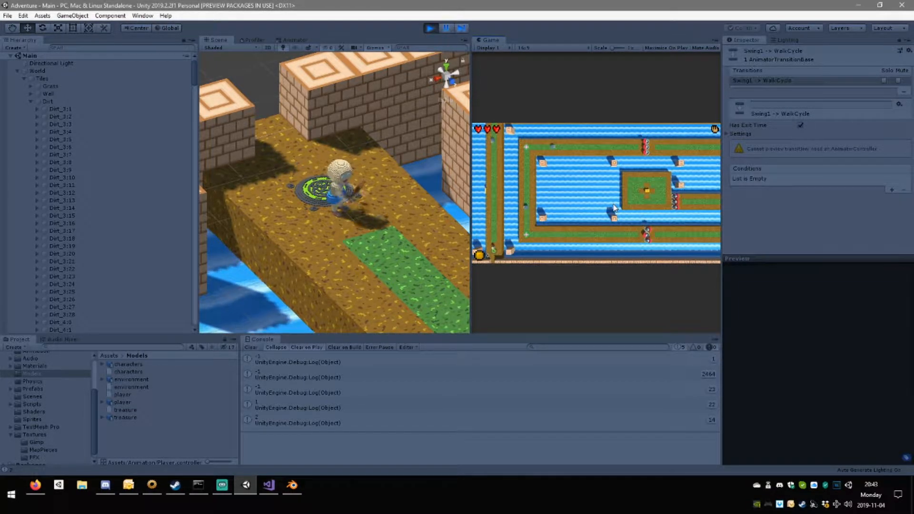
# Move the player repeatedly up and down past the floor emblem while attacking to check how the swings blend into walking.
pyautogui.press('w')
pyautogui.press('s')
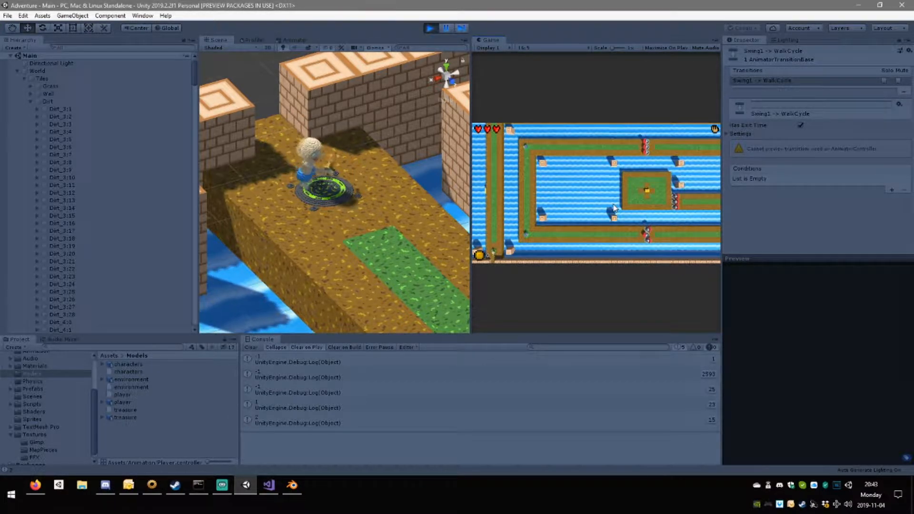
pyautogui.press('w')
pyautogui.press('s')
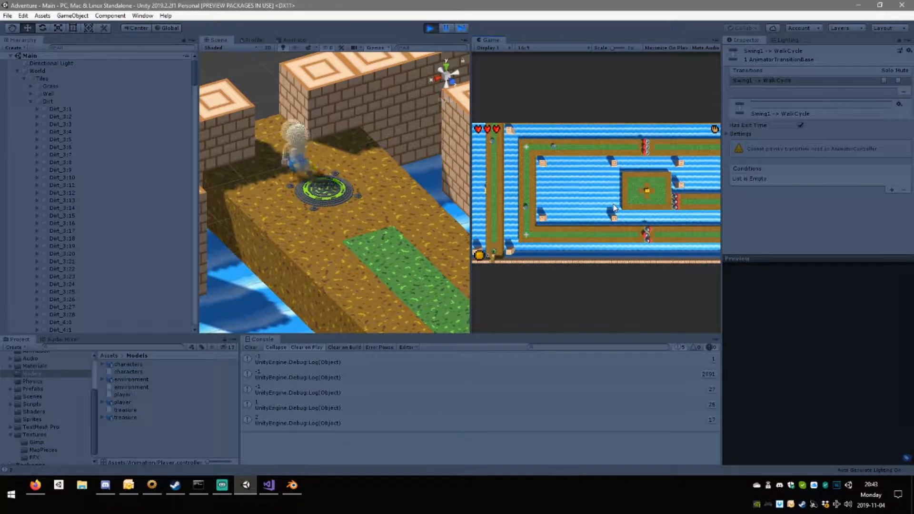
pyautogui.press('w')
pyautogui.press('s')
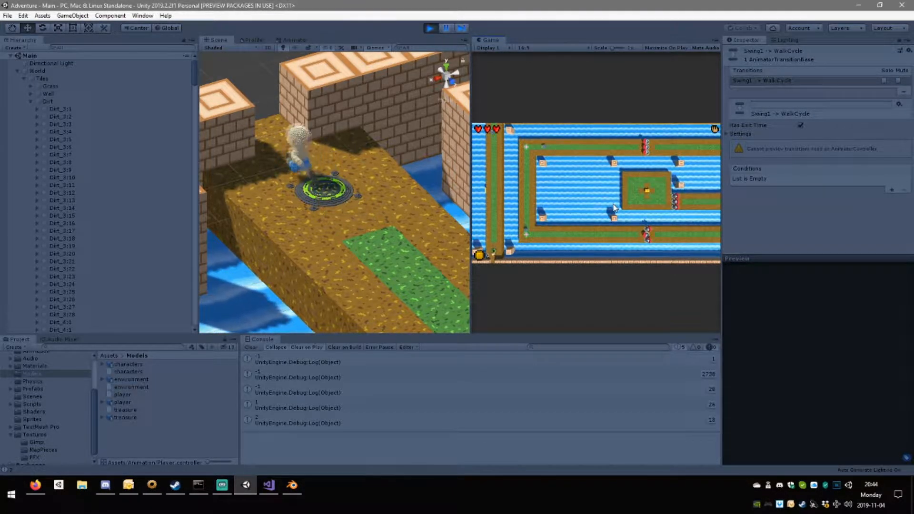
pyautogui.press('w')
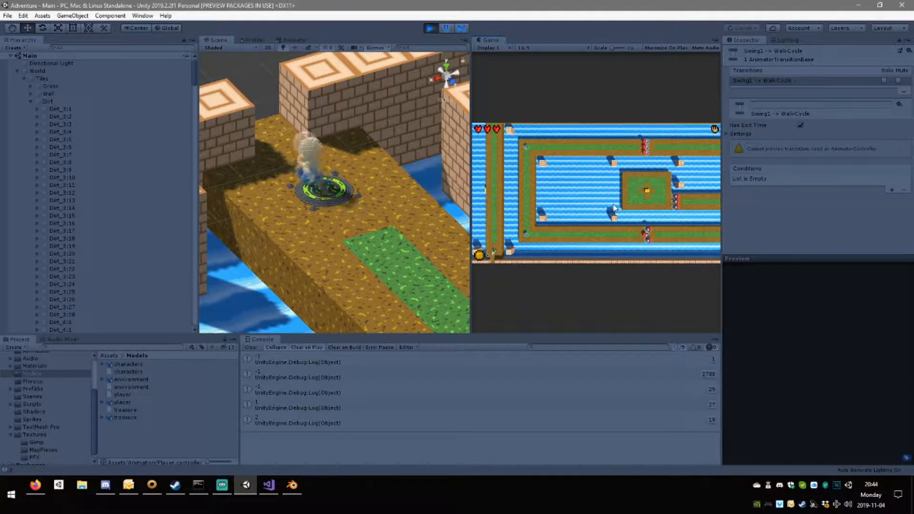
pyautogui.press('s')
pyautogui.press('w')
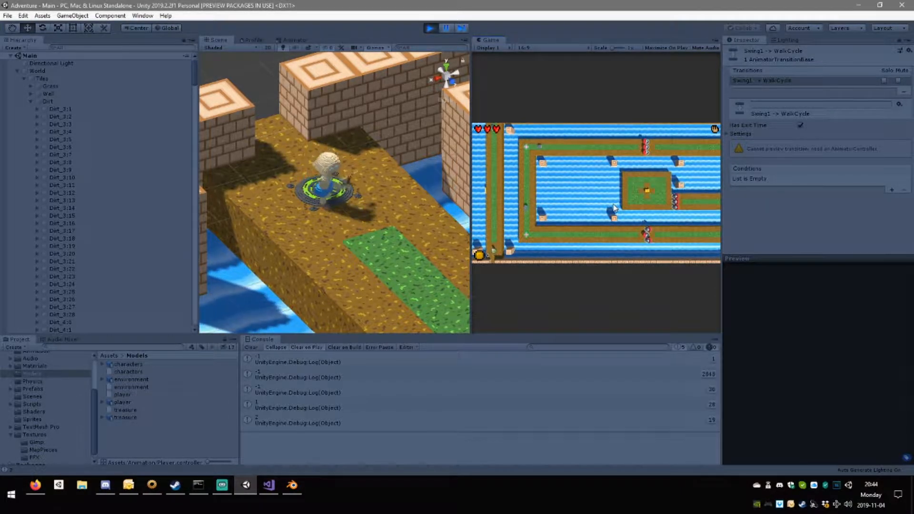
pyautogui.press('s')
# Keep attacking while walking up and down past the green floor emblem, watching the swing animations in the Scene view.
pyautogui.press('s')
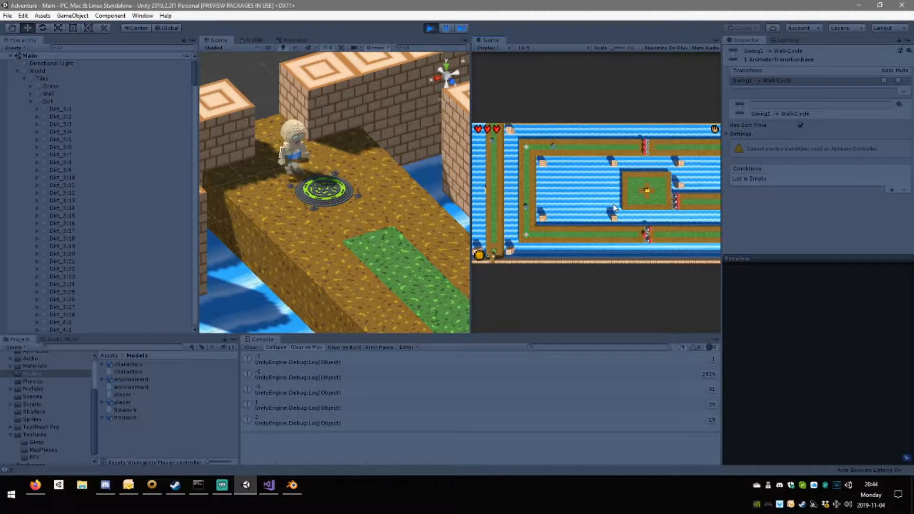
pyautogui.press('s')
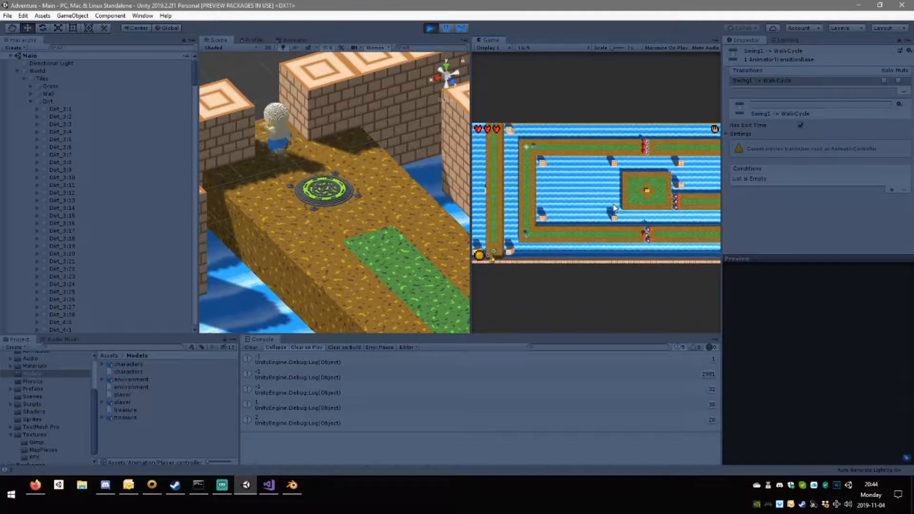
pyautogui.press('w')
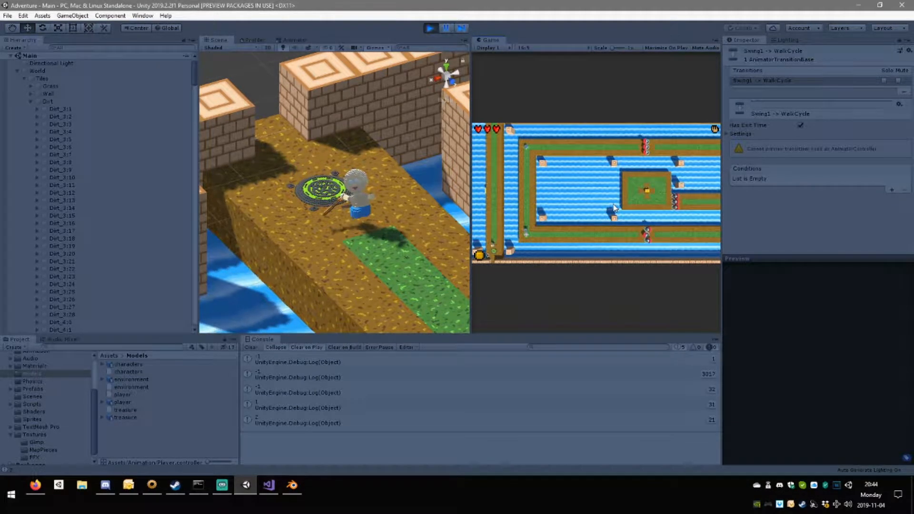
pyautogui.press('w')
pyautogui.press('s')
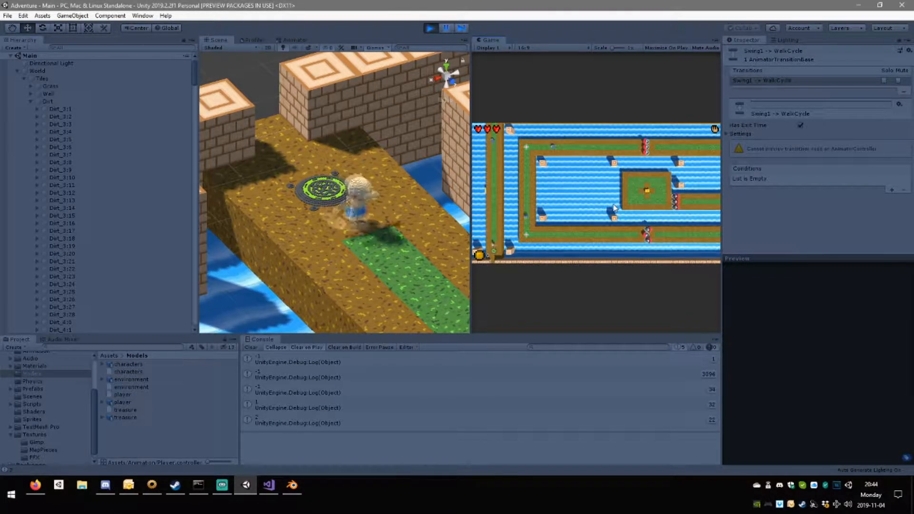
pyautogui.press('s')
pyautogui.press('w')
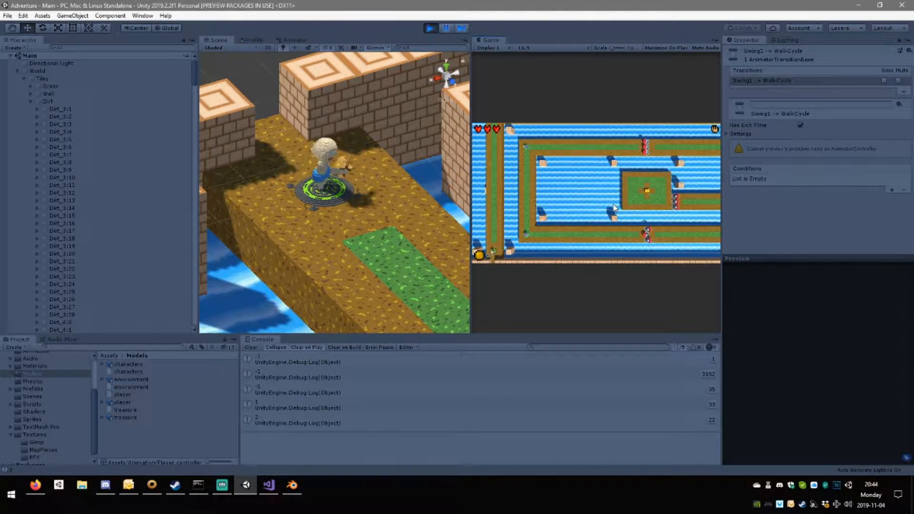
pyautogui.press('w')
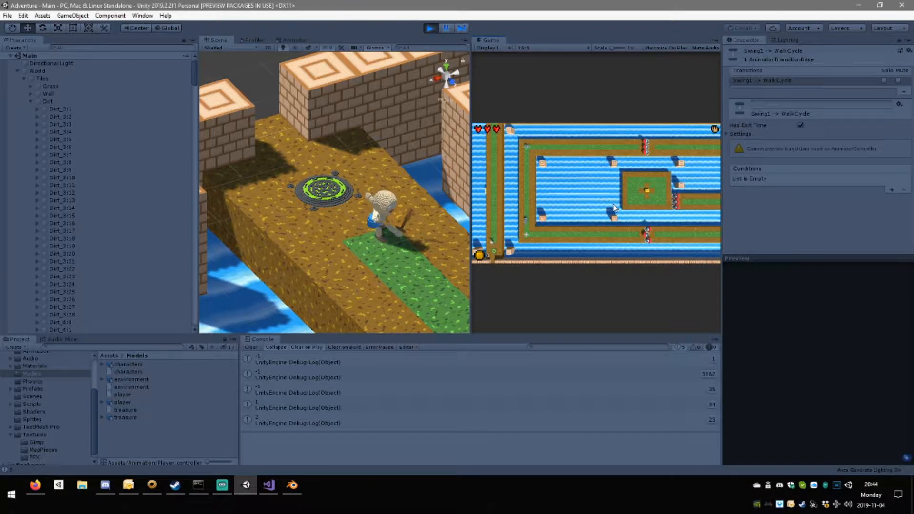
pyautogui.press('s')
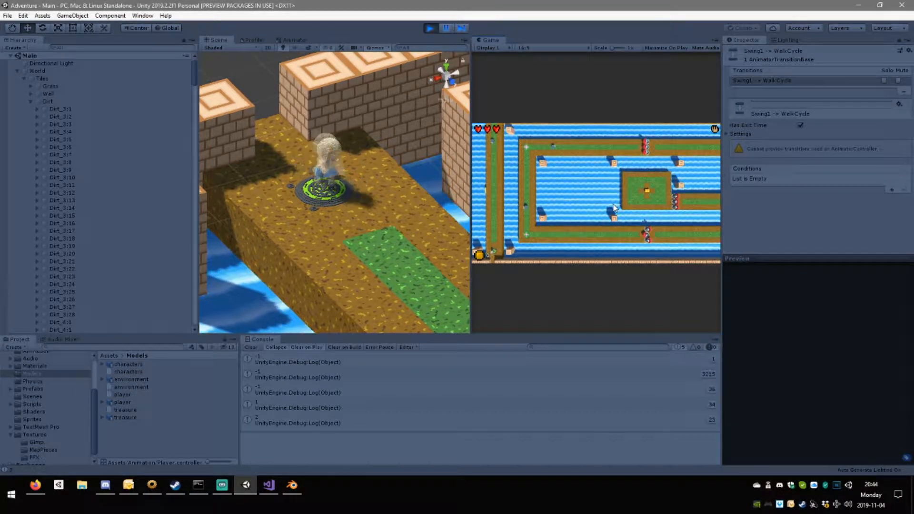
pyautogui.press('w')
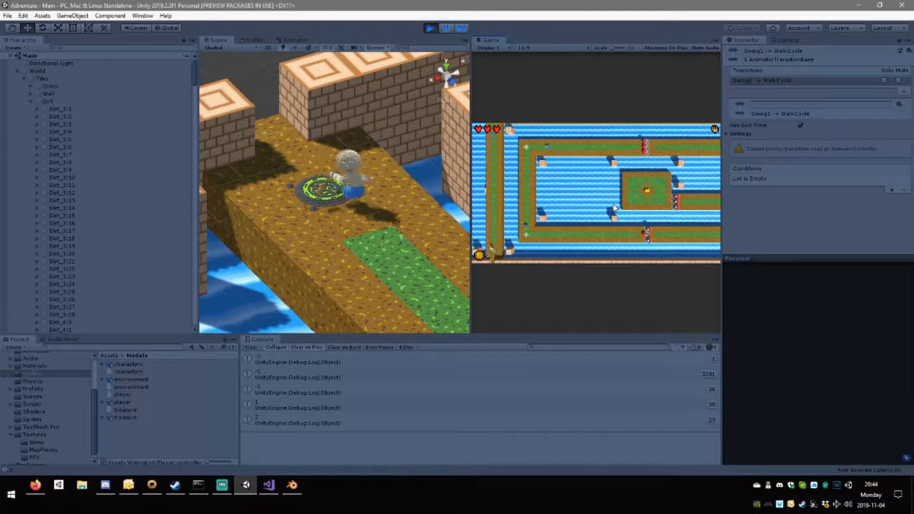
pyautogui.press('w')
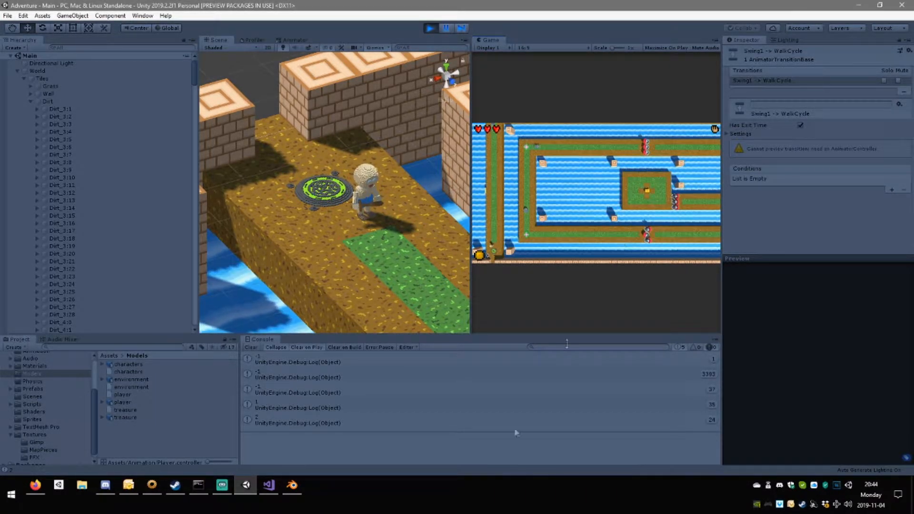
# In Visual Studio, delete the EndAttack method from Player.cs and save the script, stopping the running game in Unity.
pyautogui.click(269, 484)
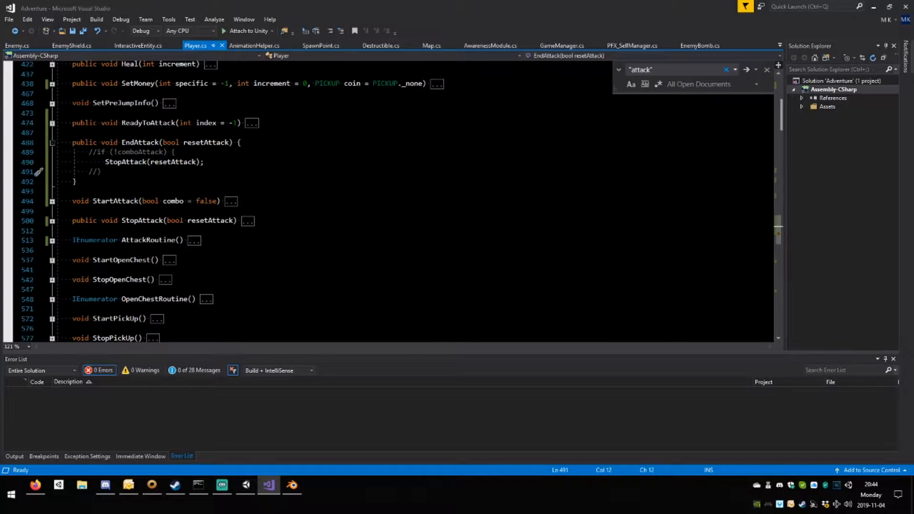
pyautogui.moveTo(58, 192); pyautogui.dragTo(50, 143)
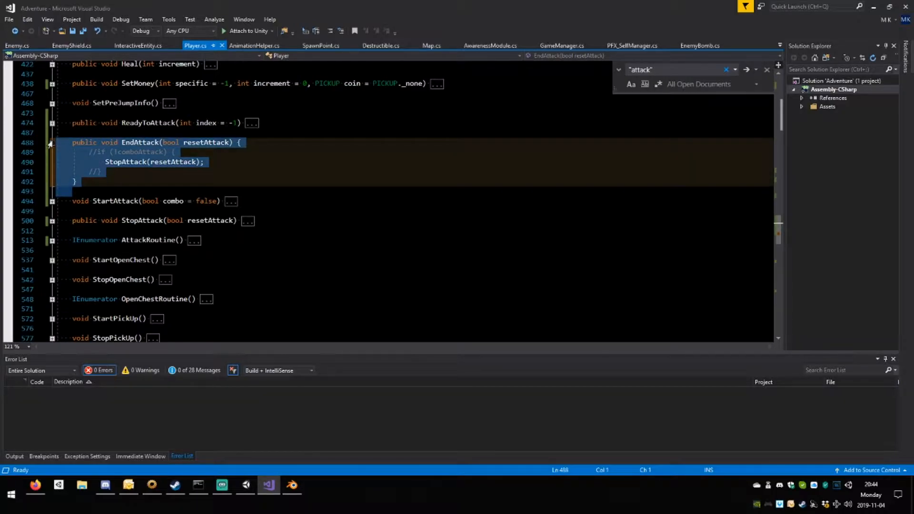
pyautogui.press('Delete')
pyautogui.click(246, 484)
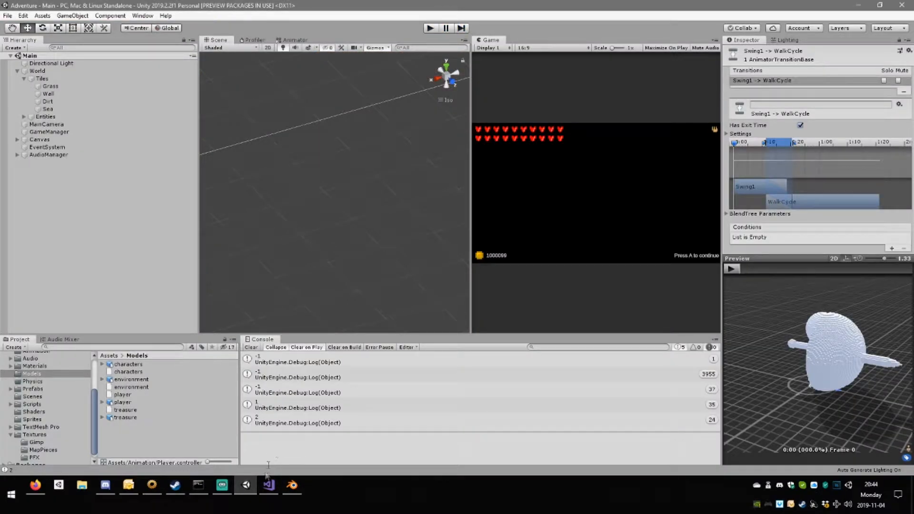
pyautogui.click(269, 484)
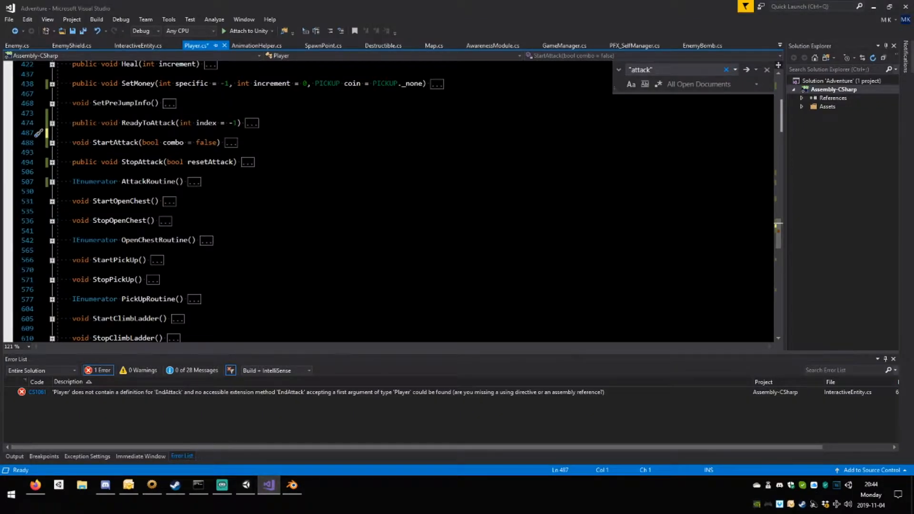
pyautogui.hotkey('ctrl', 's')
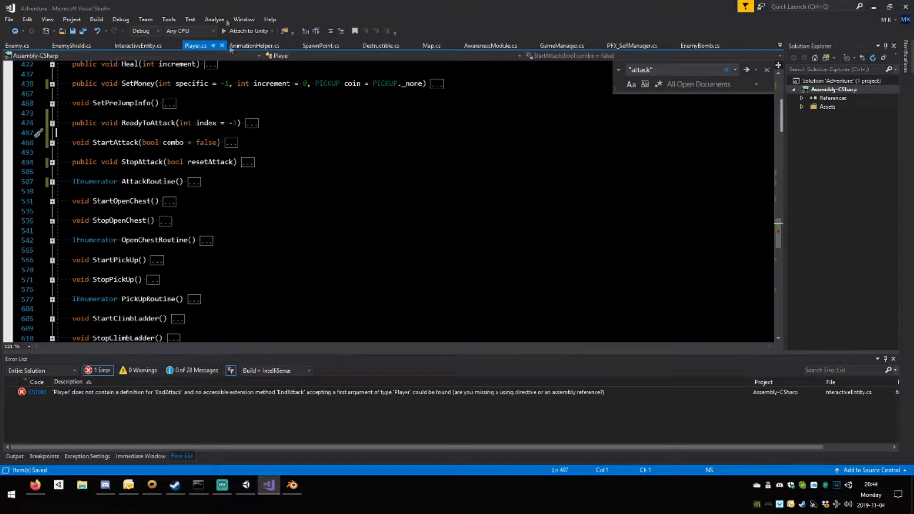
# In InteractiveEntity.cs, replace the EndAttack call inside PlayerAttackEnd with StopAttack, save the script and collapse the method.
pyautogui.click(133, 48)
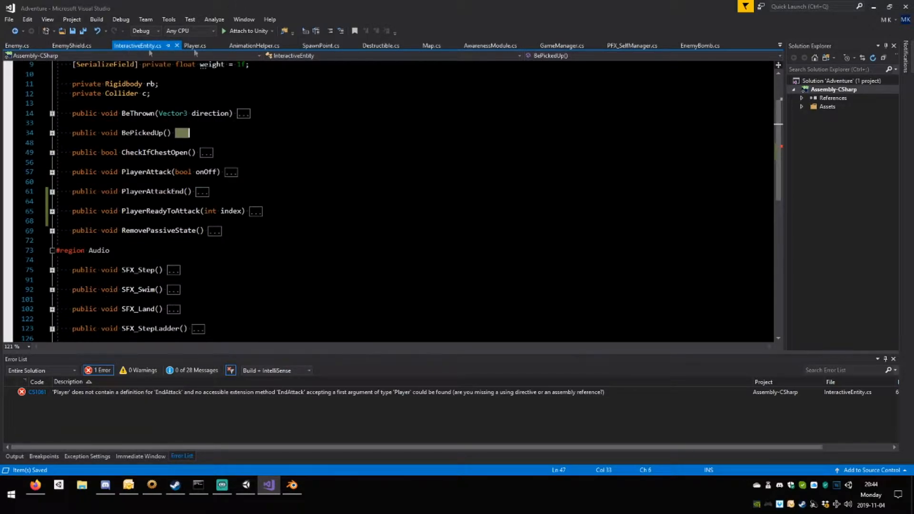
pyautogui.click(195, 47)
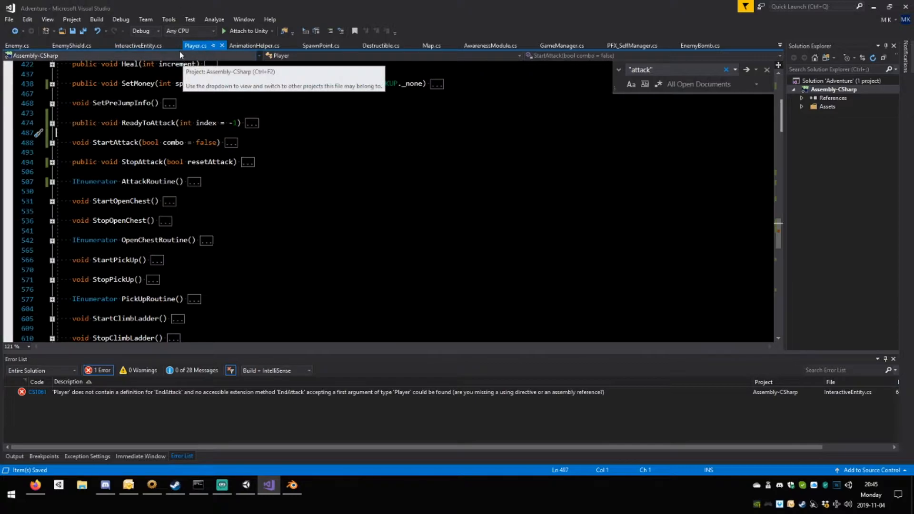
pyautogui.click(136, 46)
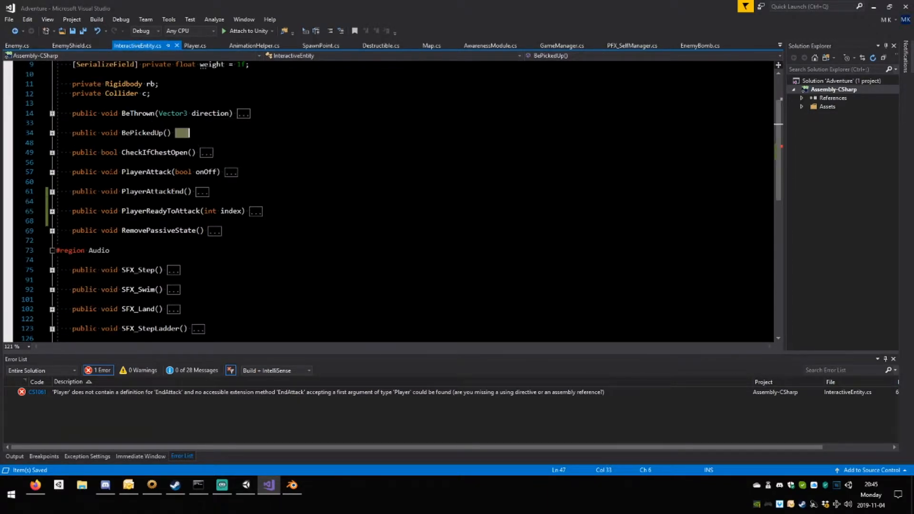
pyautogui.doubleClick(192, 392)
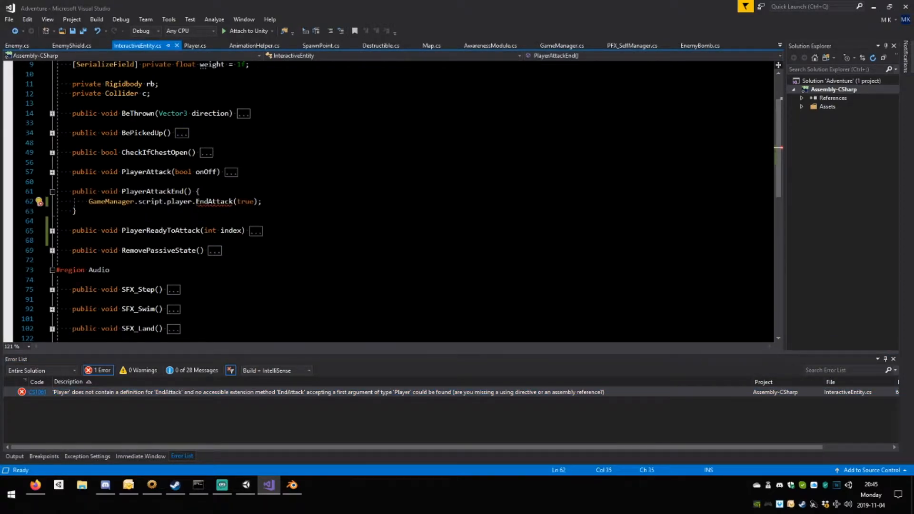
pyautogui.hotkey('ctrl', 'shift', 'Right')
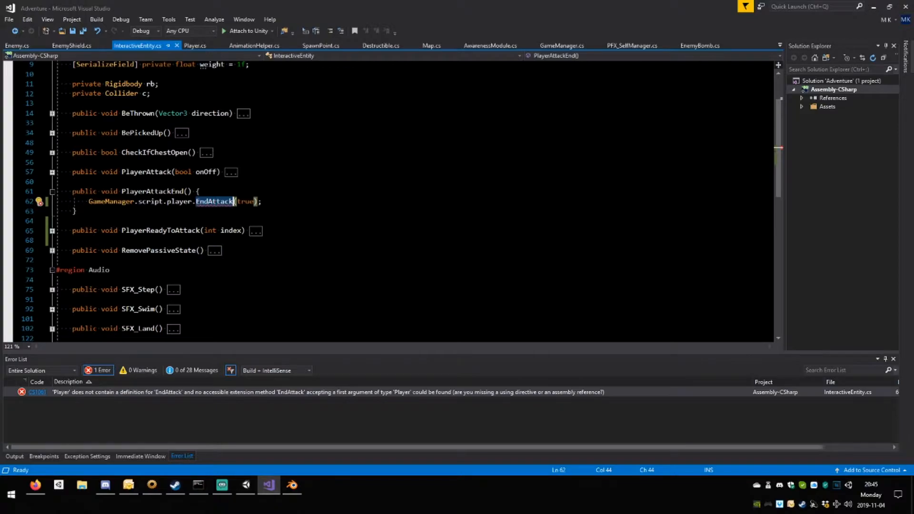
pyautogui.write('StopAttack')
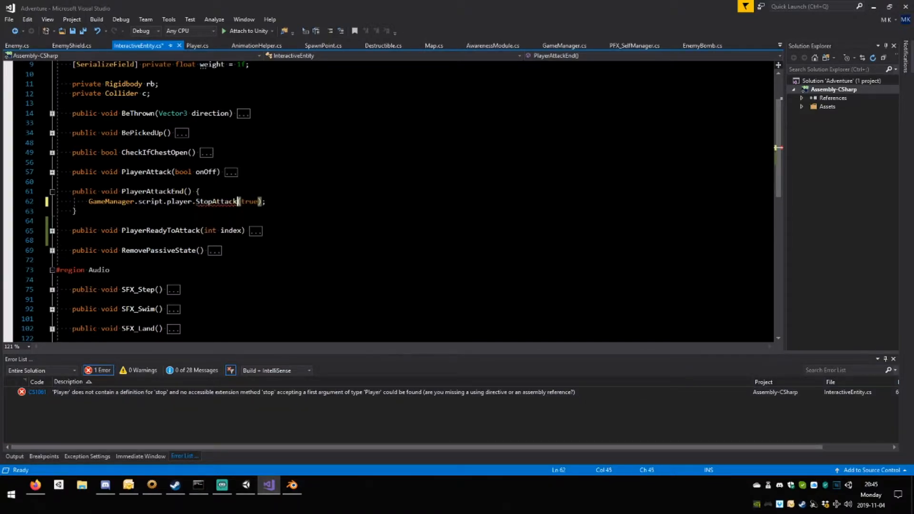
pyautogui.hotkey('ctrl', 's')
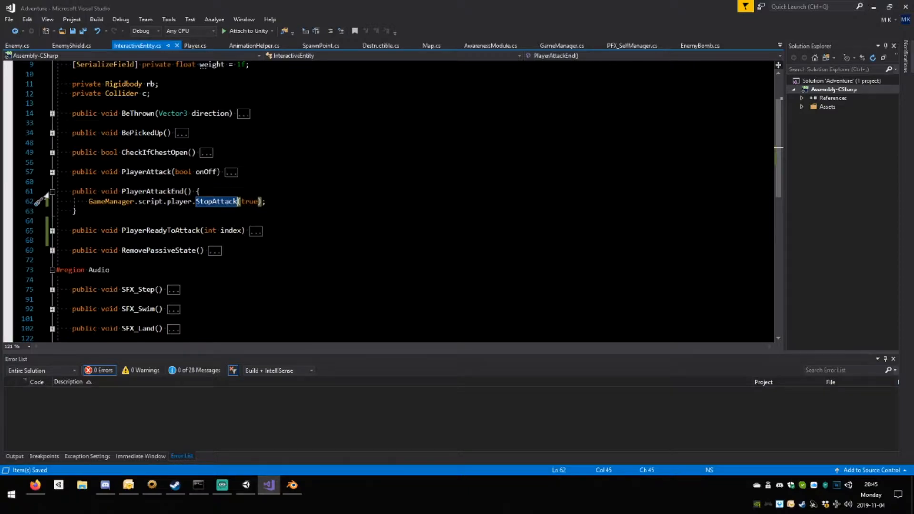
pyautogui.click(50, 191)
pyautogui.click(295, 211)
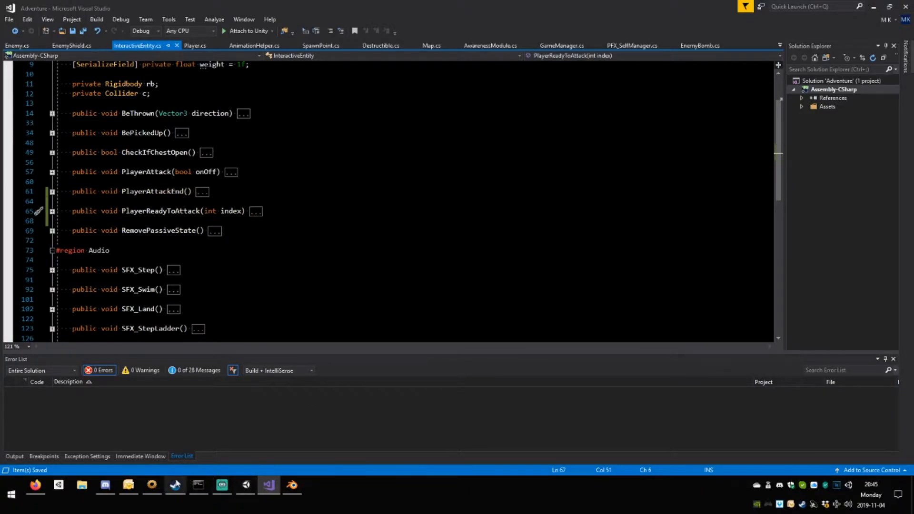
# Switch back to Unity, play the game and walk the player down through the narrow corridor to the field's outer wall.
pyautogui.click(245, 484)
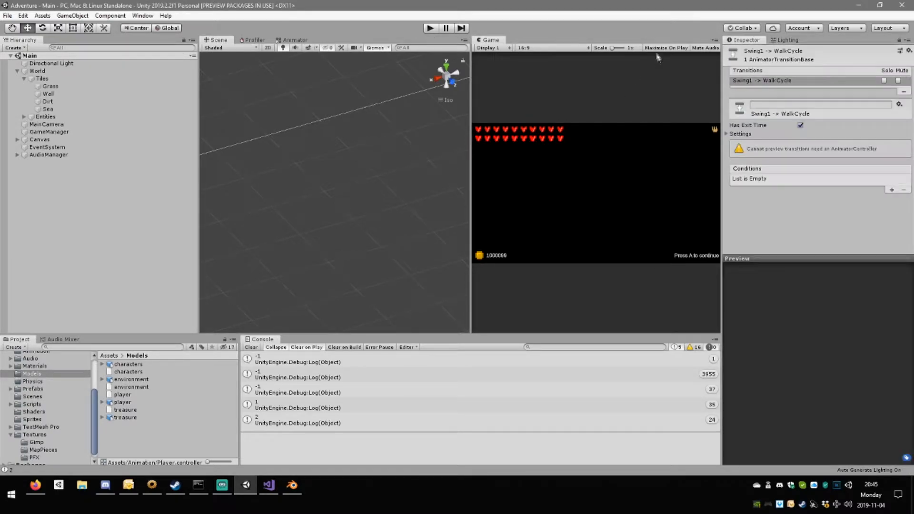
pyautogui.click(429, 28)
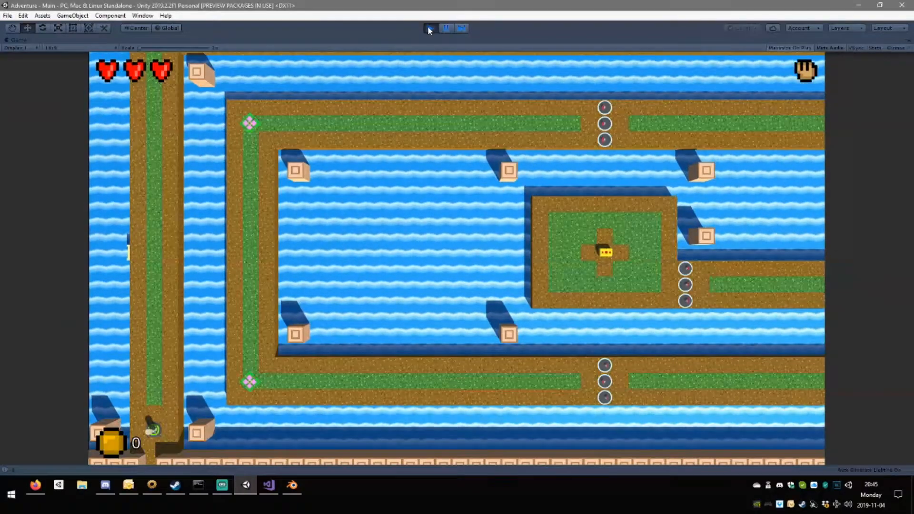
pyautogui.press('s')
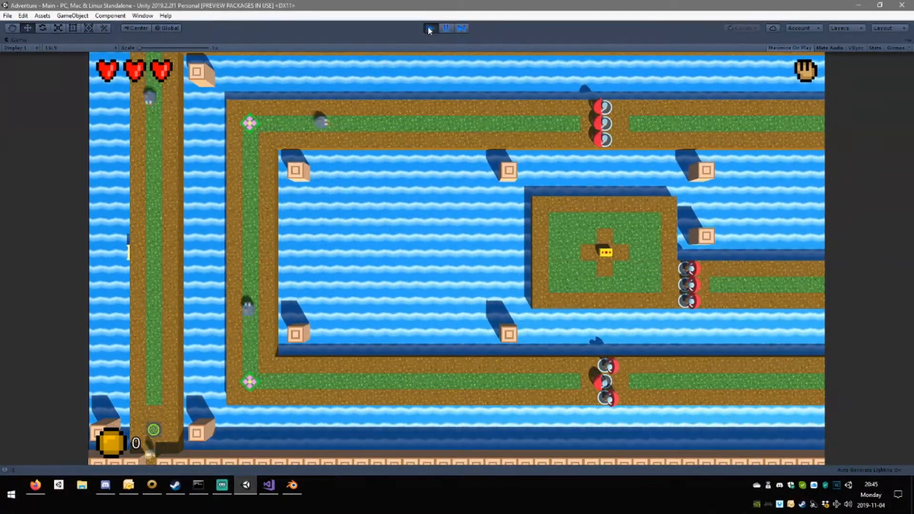
pyautogui.press('s')
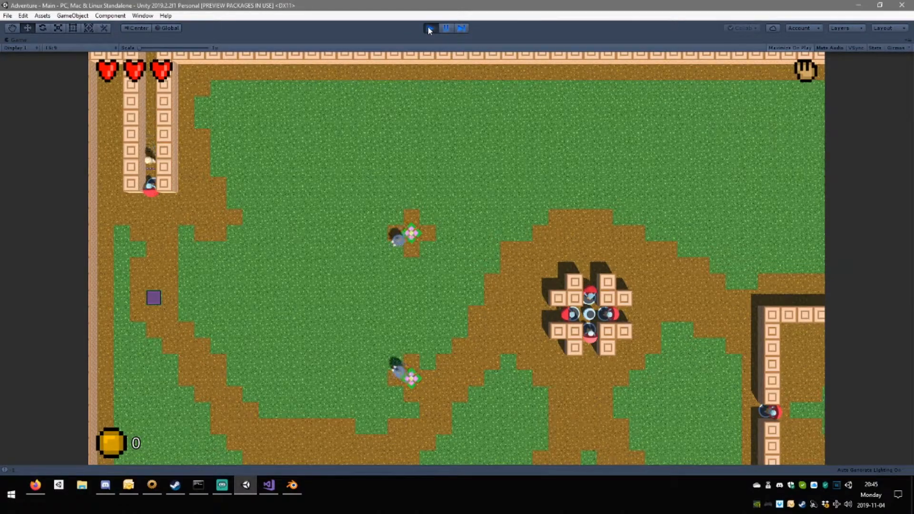
pyautogui.press('s')
pyautogui.press('a')
pyautogui.press('w')
pyautogui.press('a')
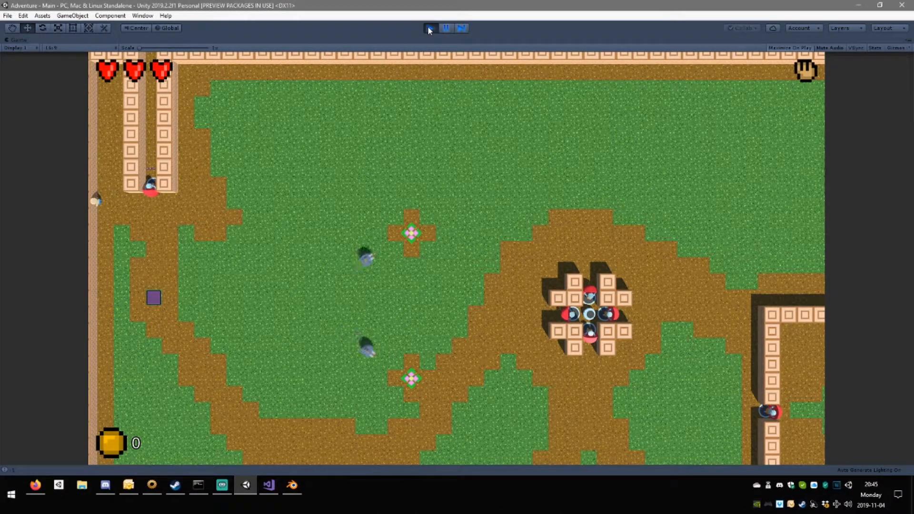
# Test movement and attacks near the guard at the corridor exit, and continue down past the purple tile onto the grass.
pyautogui.press('s')
pyautogui.press('d')
pyautogui.press('s')
pyautogui.press('w')
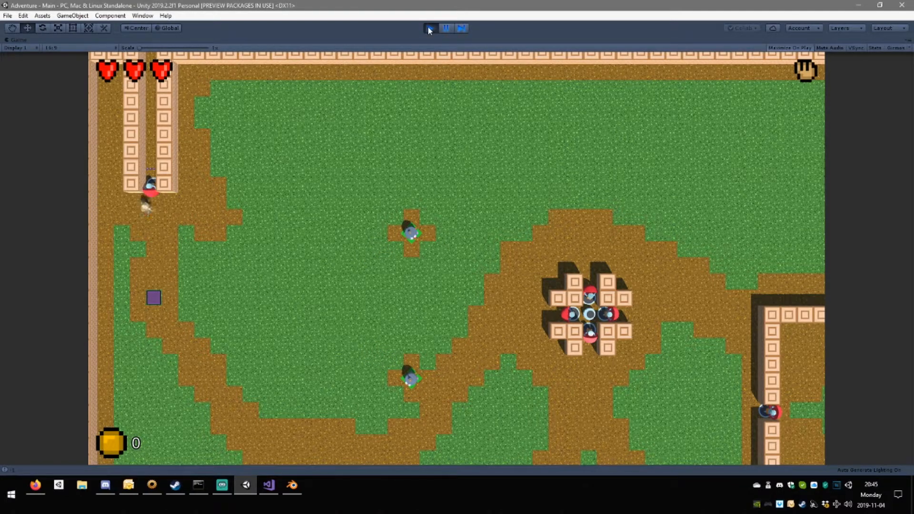
pyautogui.press('s')
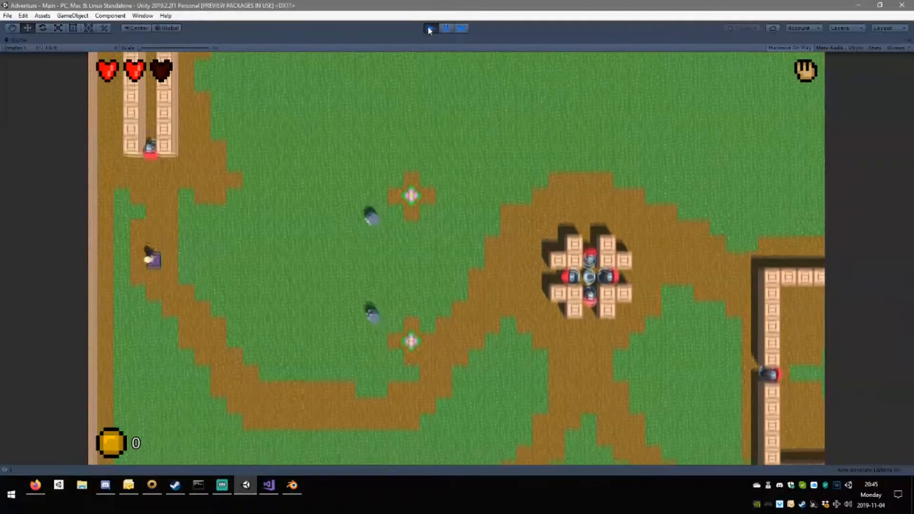
pyautogui.press('d')
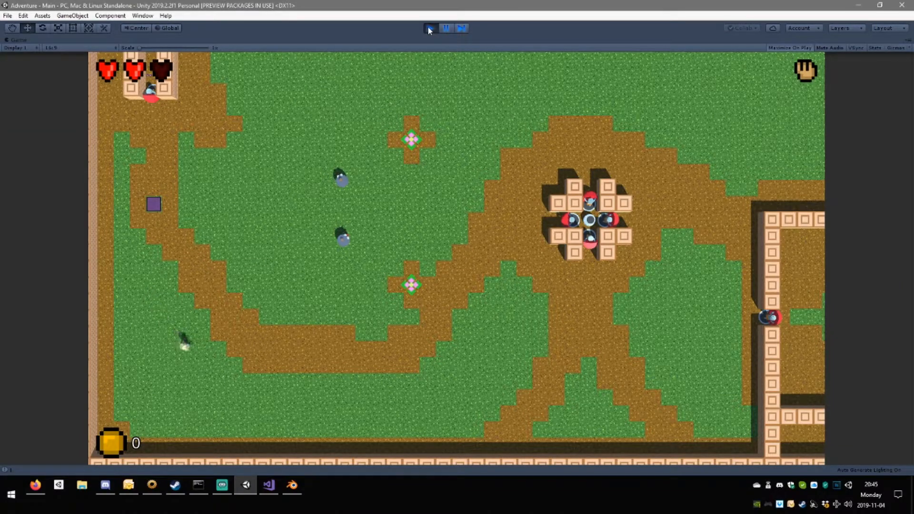
# Cross the field past the block cluster and attack the guard in the walled room's west opening.
pyautogui.press('w')
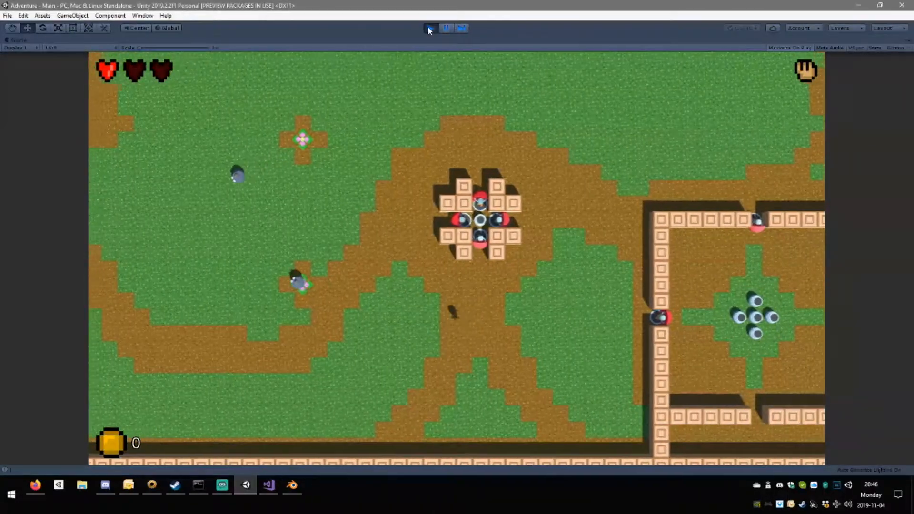
pyautogui.press('w')
pyautogui.press('d')
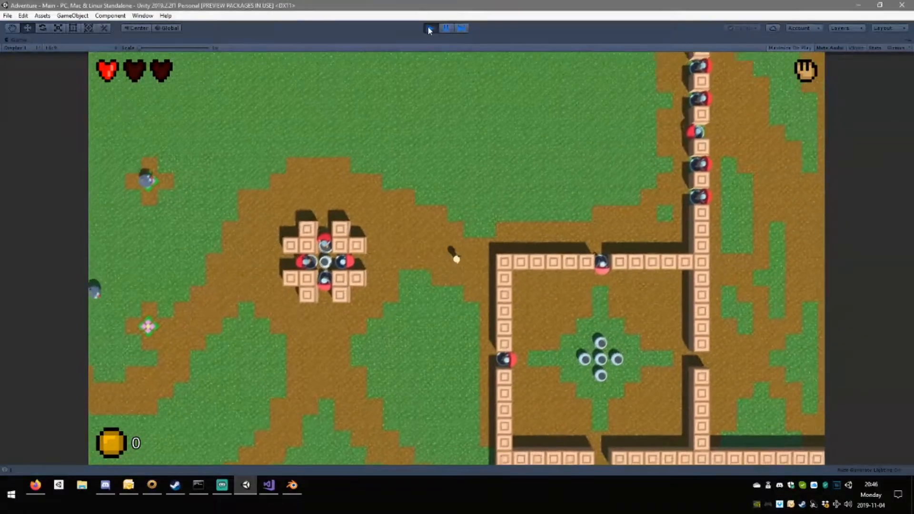
pyautogui.press('a')
pyautogui.press('s')
pyautogui.press('s')
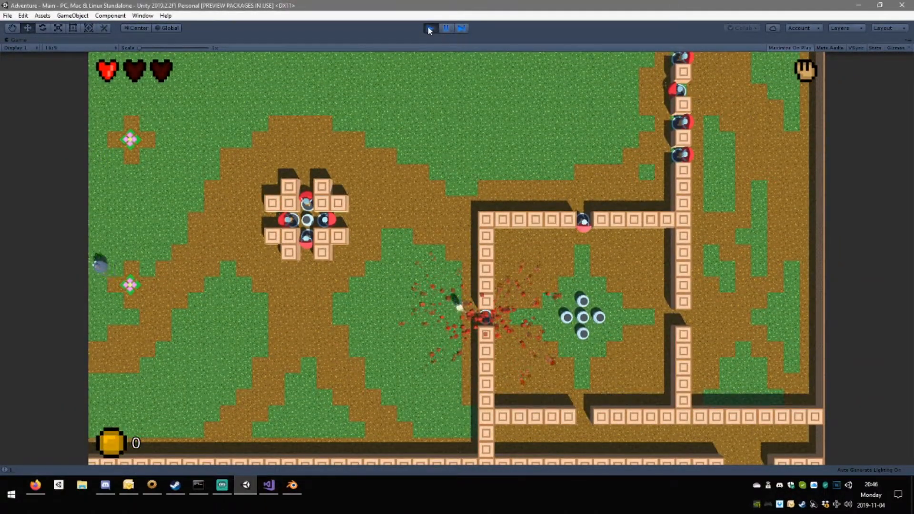
# Go around to the walled room's north opening, defeat its guard and smash the pots inside.
pyautogui.press('w')
pyautogui.press('d')
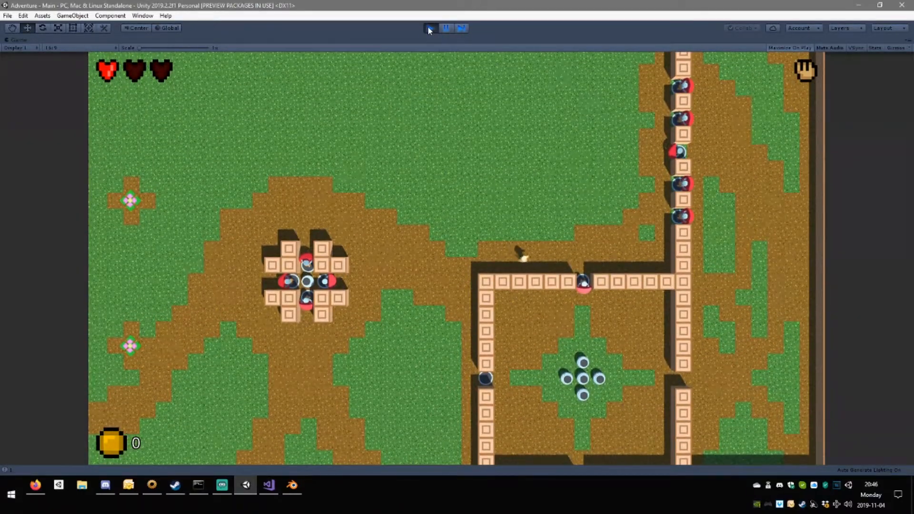
pyautogui.press('d')
pyautogui.press('s')
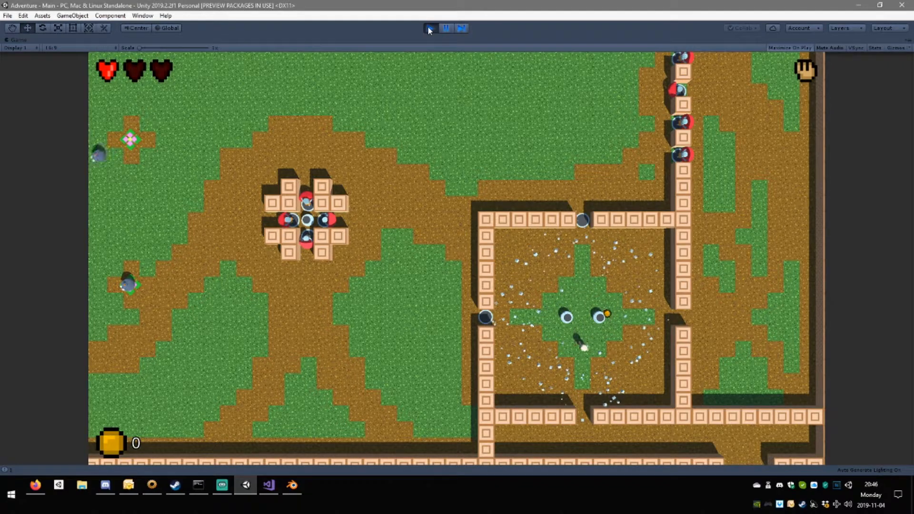
# Smash the remaining pots, collect the drops and leave the room to reach the row of guards in the wall from the east.
pyautogui.press('a')
pyautogui.press('d')
pyautogui.press('d')
pyautogui.press('w')
pyautogui.press('w')
pyautogui.press('d')
pyautogui.press('a')
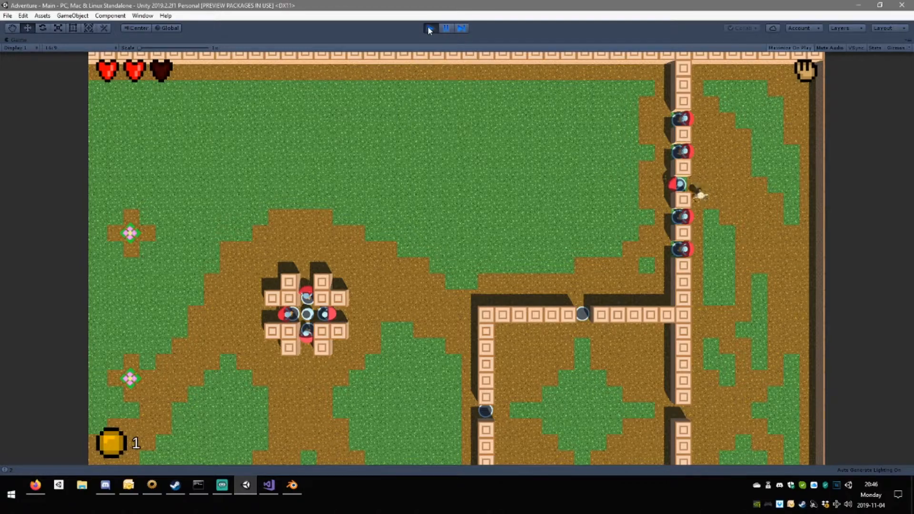
# Attack the middle guard of the row from the east side and go through the freed gap to the west.
pyautogui.press('d')
pyautogui.press('a')
pyautogui.press('d')
pyautogui.press('a')
pyautogui.press('a')
pyautogui.press('d')
pyautogui.press('space')
pyautogui.press('a')
pyautogui.press('s')
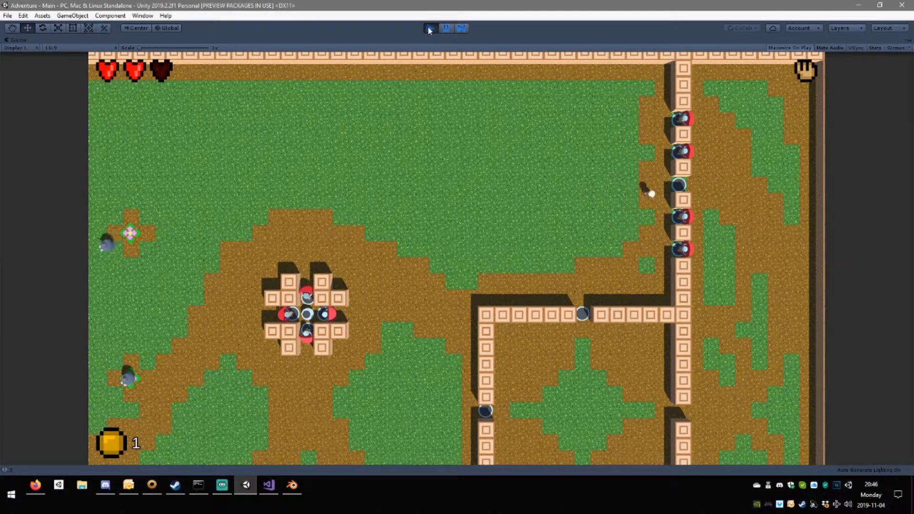
# Loop across the western grass and defeat the two guards north of the opened gap in the wall.
pyautogui.press('a')
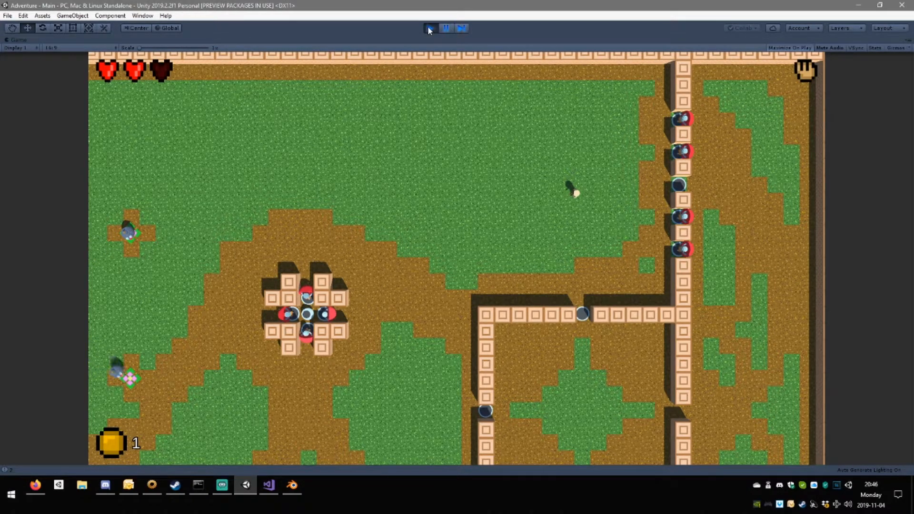
pyautogui.press('w')
pyautogui.press('d')
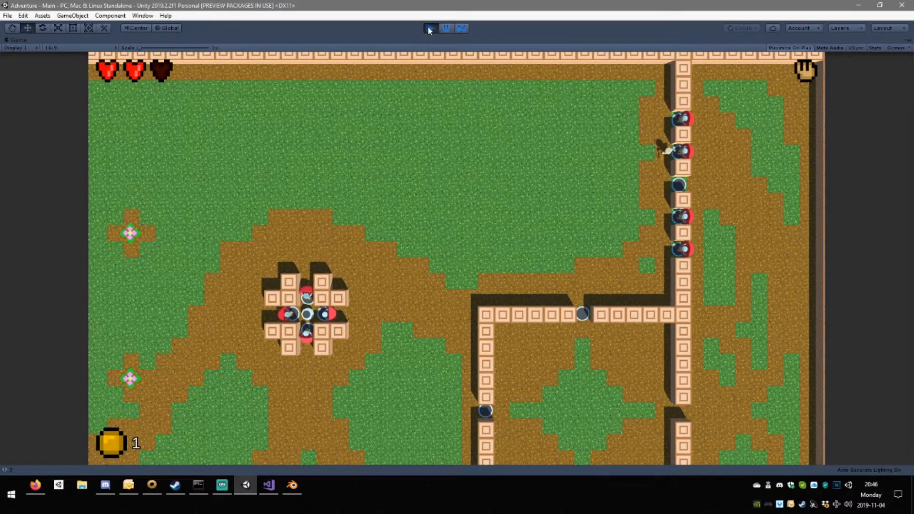
pyautogui.press('space')
pyautogui.press('a')
pyautogui.press('w')
pyautogui.press('d')
pyautogui.press('space')
pyautogui.press('d')
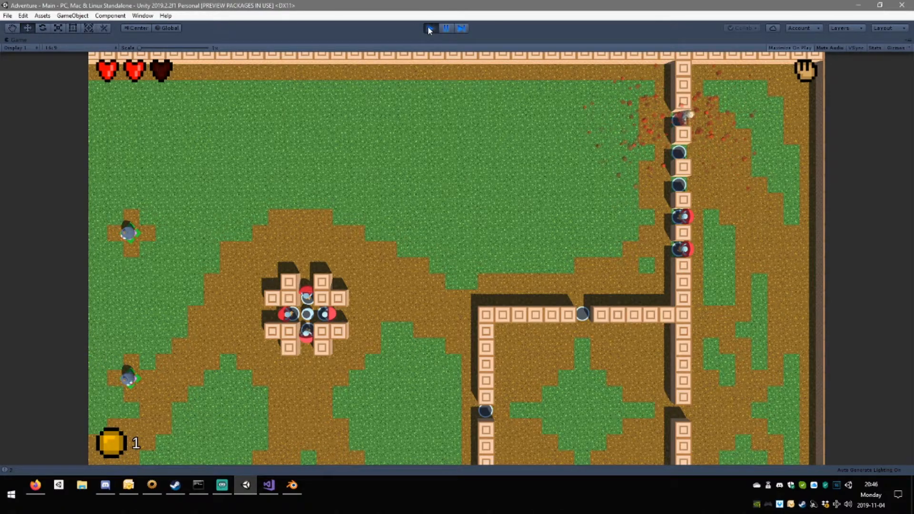
# Defeat the two guards south of the opened gap and pass through the southernmost gap to the east side.
pyautogui.press('a')
pyautogui.press('s')
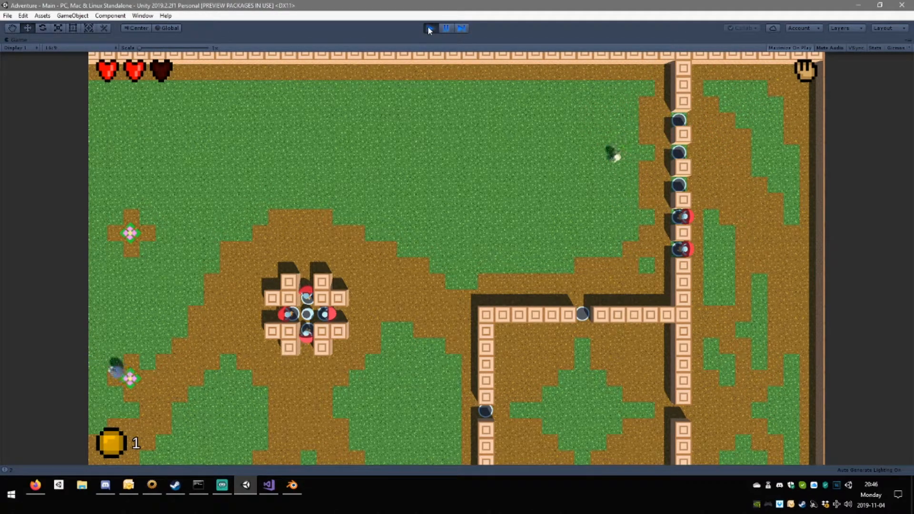
pyautogui.press('space')
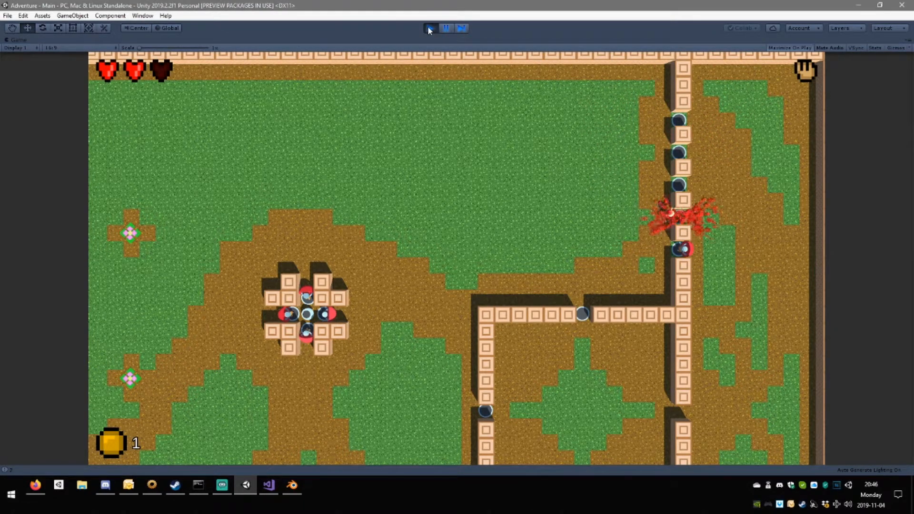
pyautogui.press('s')
pyautogui.press('space')
pyautogui.press('d')
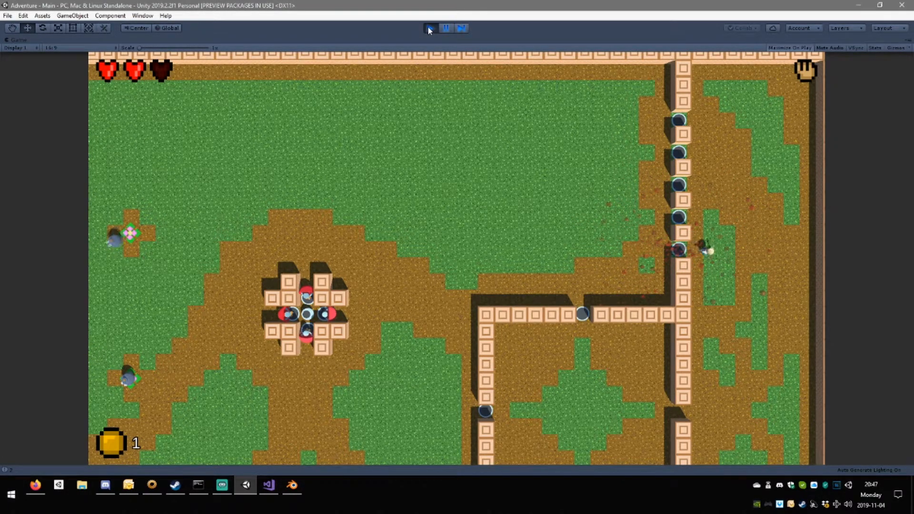
# Go down the eastern strip and enter the walled room through its east opening.
pyautogui.press('s')
pyautogui.press('d')
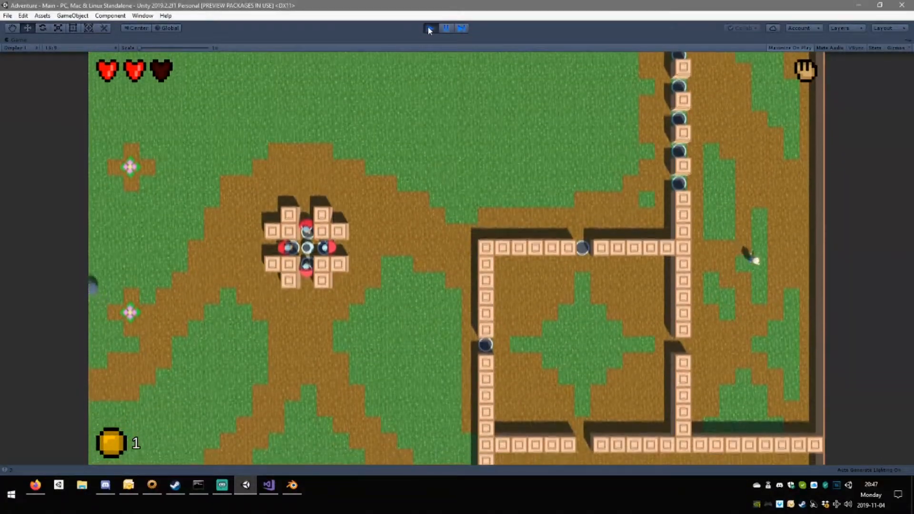
pyautogui.press('s')
pyautogui.press('d')
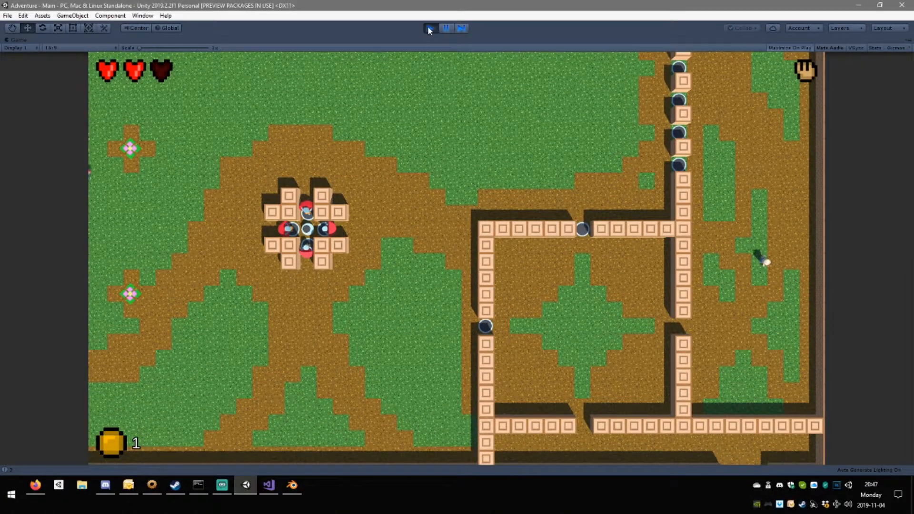
pyautogui.press('s')
pyautogui.press('a')
pyautogui.press('w')
pyautogui.press('a')
pyautogui.press('w')
pyautogui.press('a')
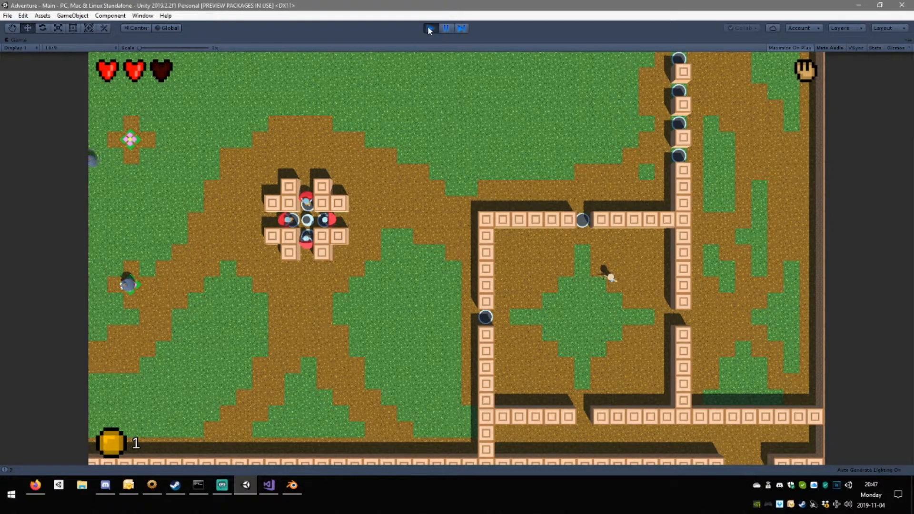
# Cross the walled room, leave through its south opening and follow the passage east to the exit in the bottom wall.
pyautogui.press('a')
pyautogui.press('s')
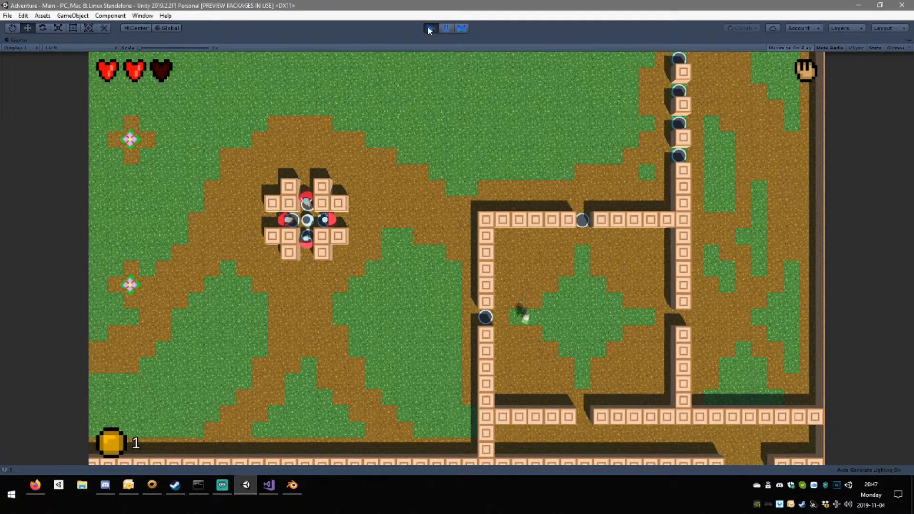
pyautogui.press('s')
pyautogui.press('d')
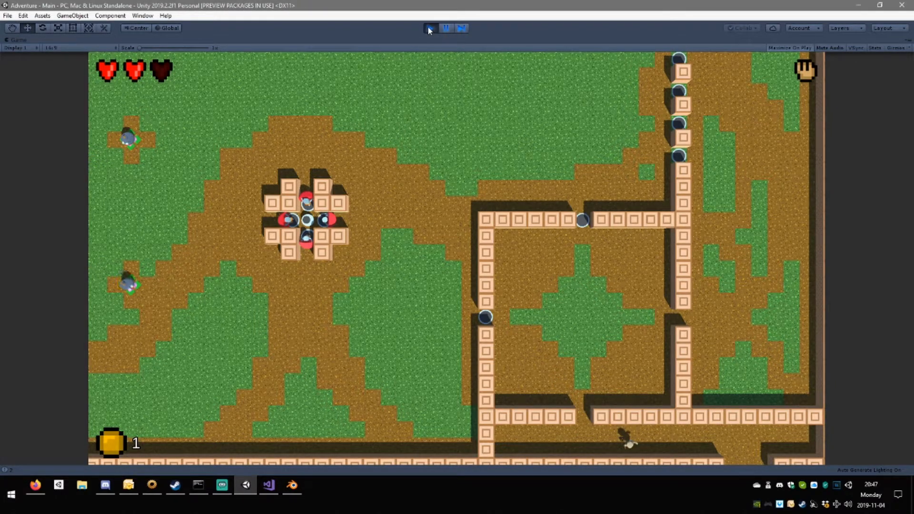
pyautogui.press('d')
pyautogui.press('w')
pyautogui.press('d')
pyautogui.press('s')
# Walk down the lower field and cross the water's edge onto the northern dirt island.
pyautogui.press('s')
pyautogui.press('a')
pyautogui.press('s')
pyautogui.press('a')
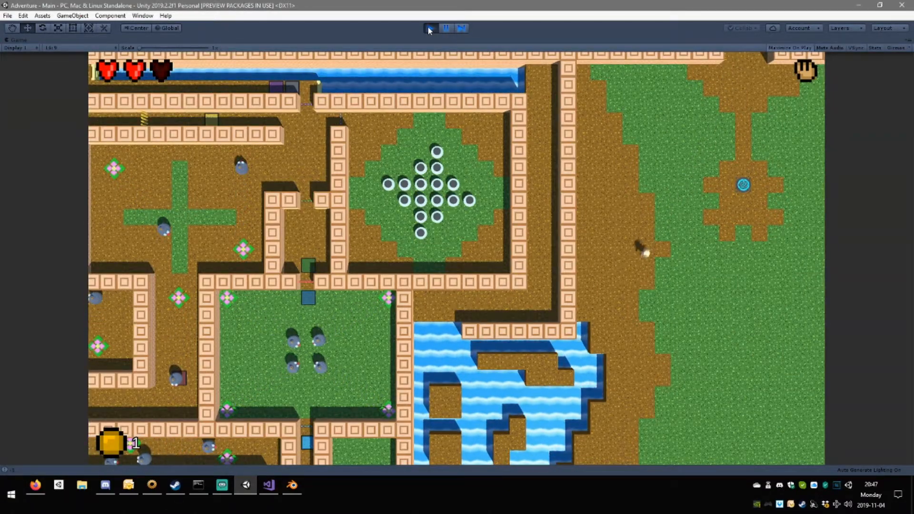
# Test the water by crossing south to the square island with the grass patch and returning to the northern island.
pyautogui.press('s')
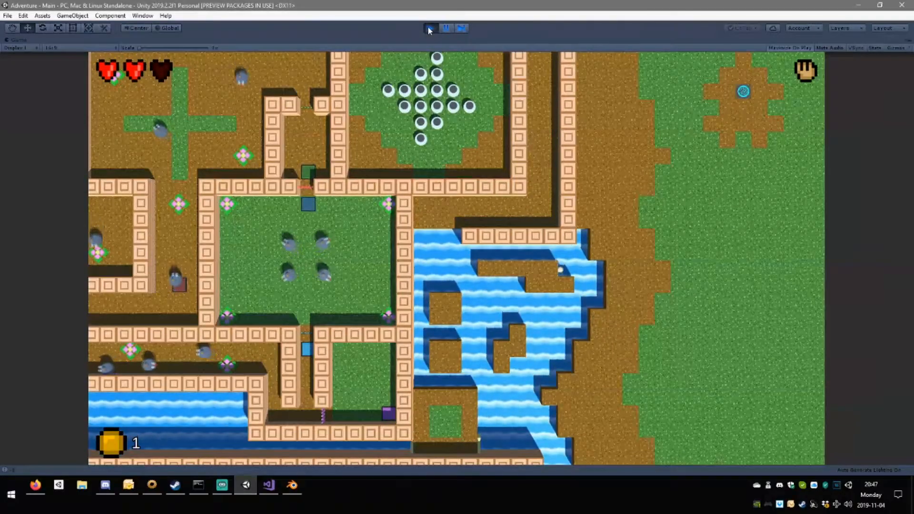
pyautogui.press('s')
pyautogui.press('a')
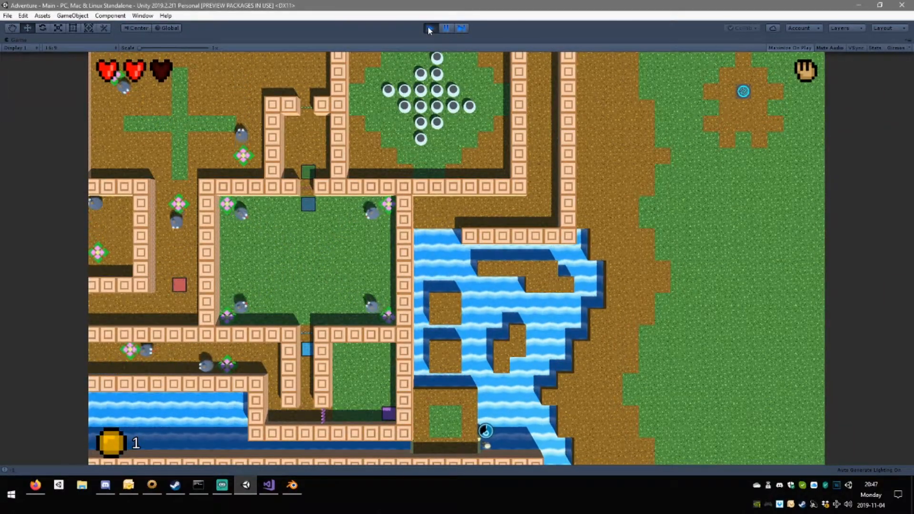
pyautogui.press('a')
pyautogui.press('w')
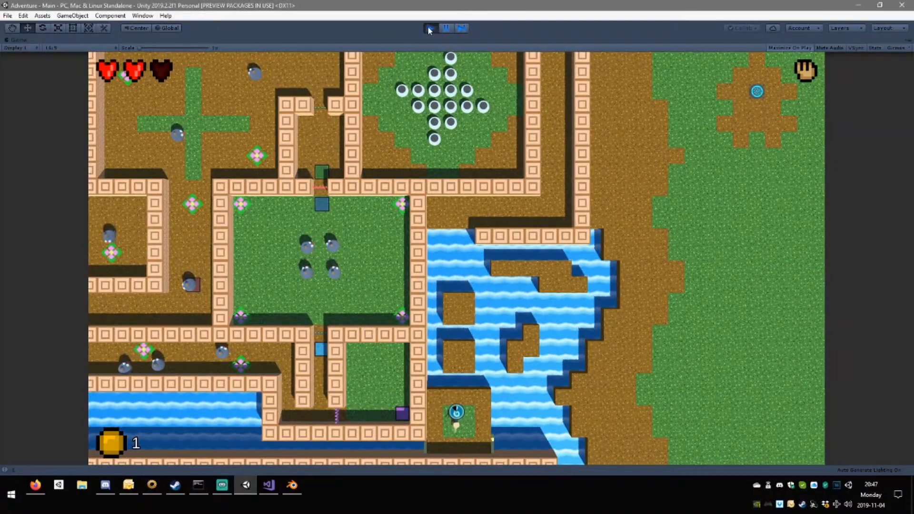
pyautogui.press('w')
pyautogui.press('d')
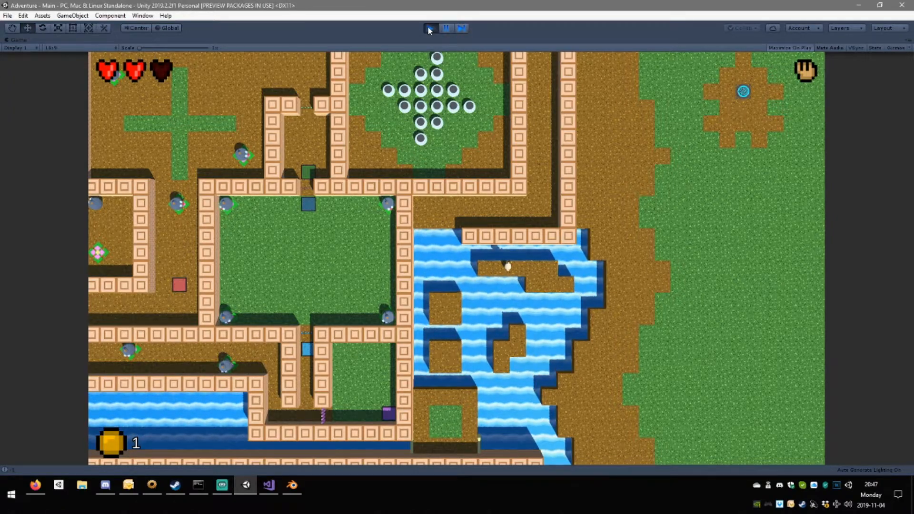
# Repeat the crossing from the northern island past the small middle island to the square island and back.
pyautogui.press('s')
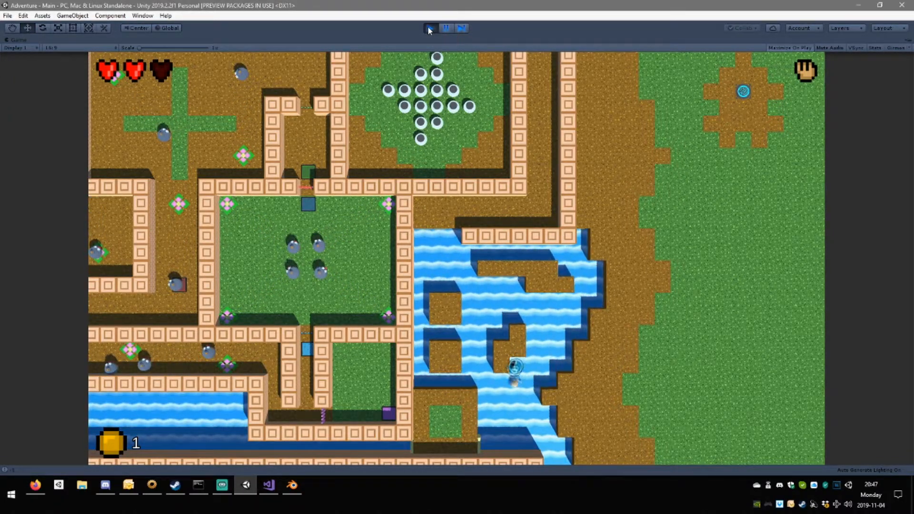
pyautogui.press('s')
pyautogui.press('a')
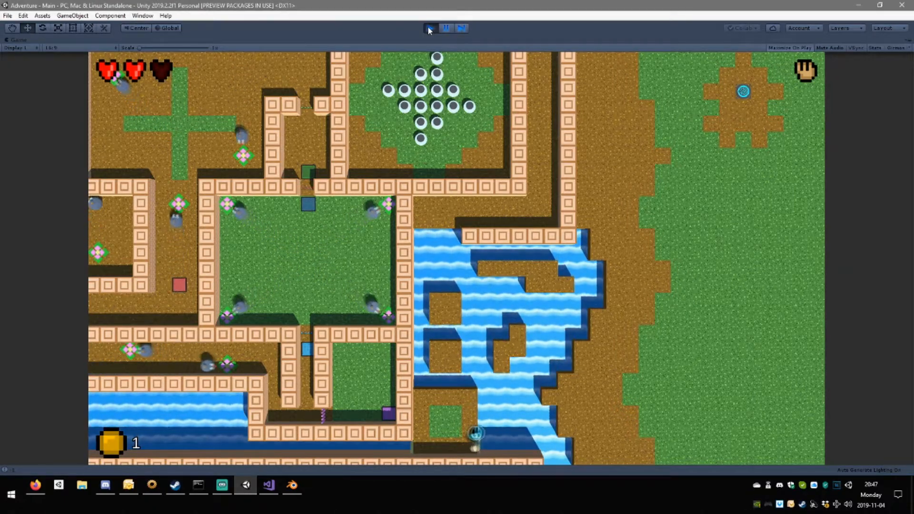
pyautogui.press('w')
pyautogui.press('w')
pyautogui.press('w')
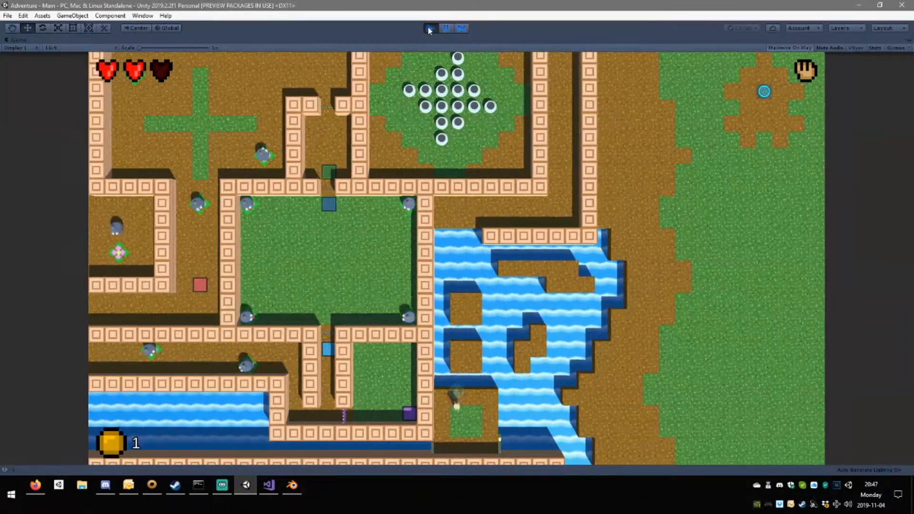
pyautogui.press('w')
pyautogui.press('d')
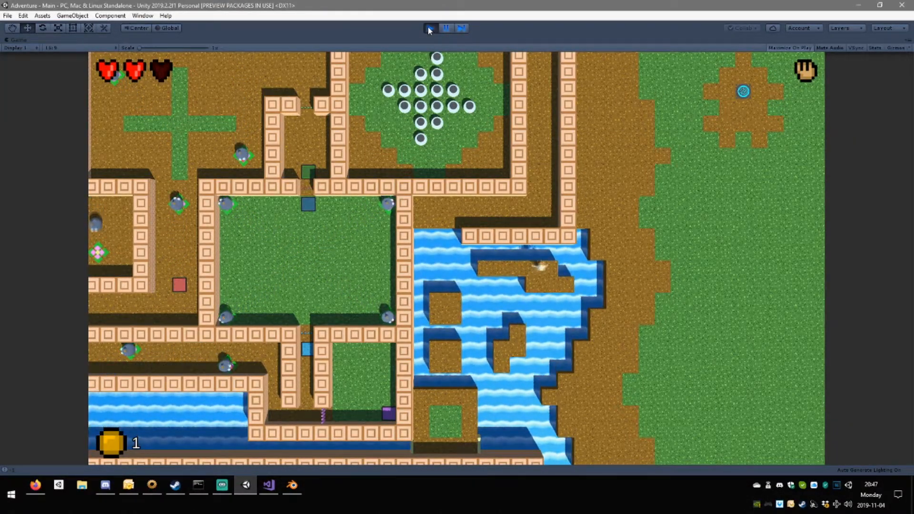
# Cross back to the square island and test moving around on its grass patch.
pyautogui.press('s')
pyautogui.press('a')
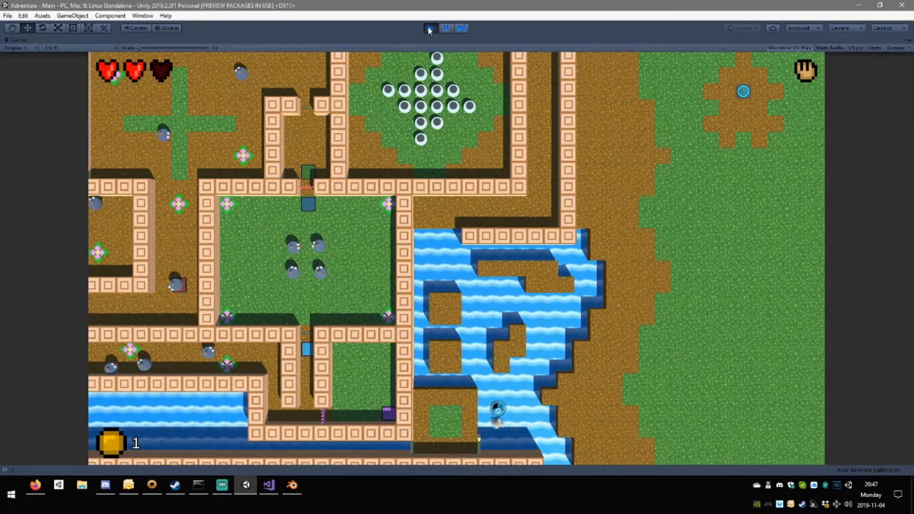
pyautogui.press('a')
pyautogui.press('w')
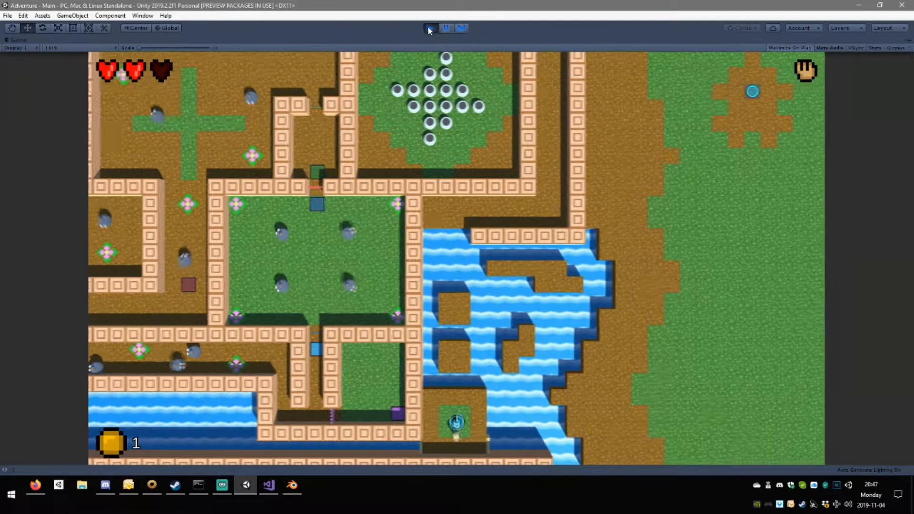
pyautogui.press('d')
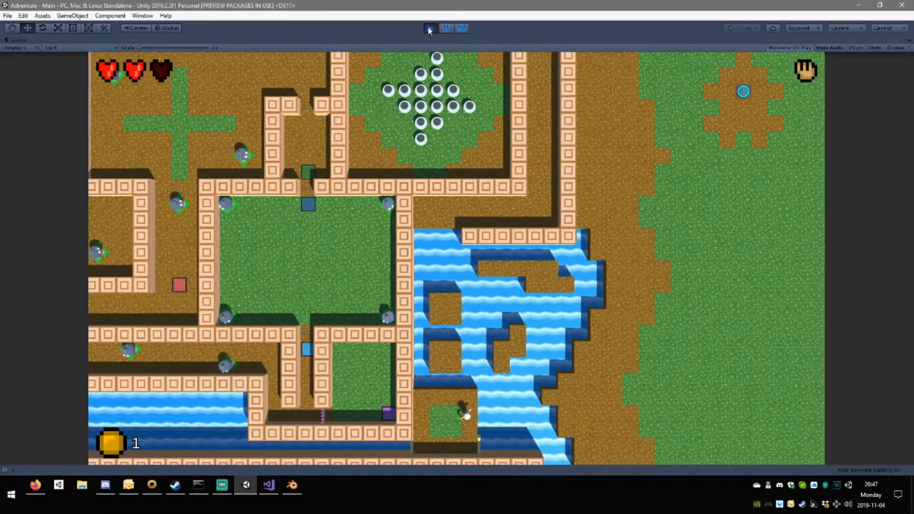
pyautogui.press('s')
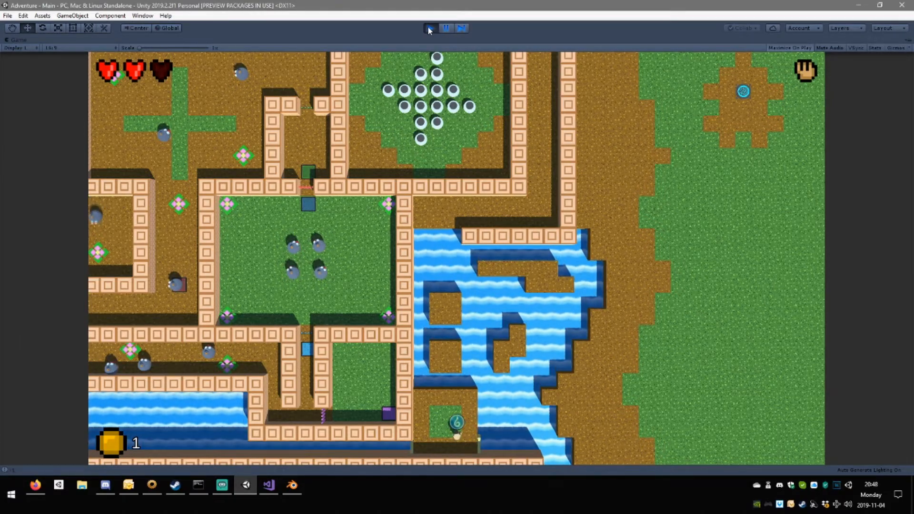
pyautogui.press('w')
pyautogui.press('w')
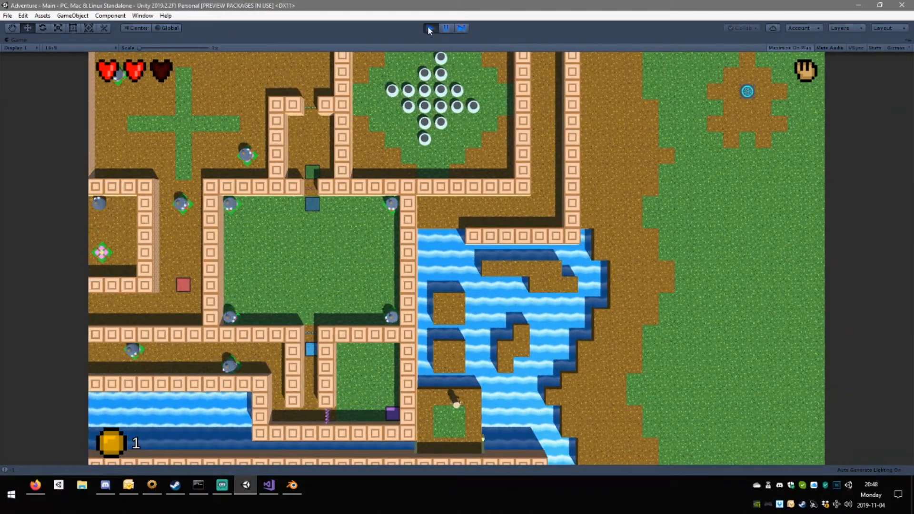